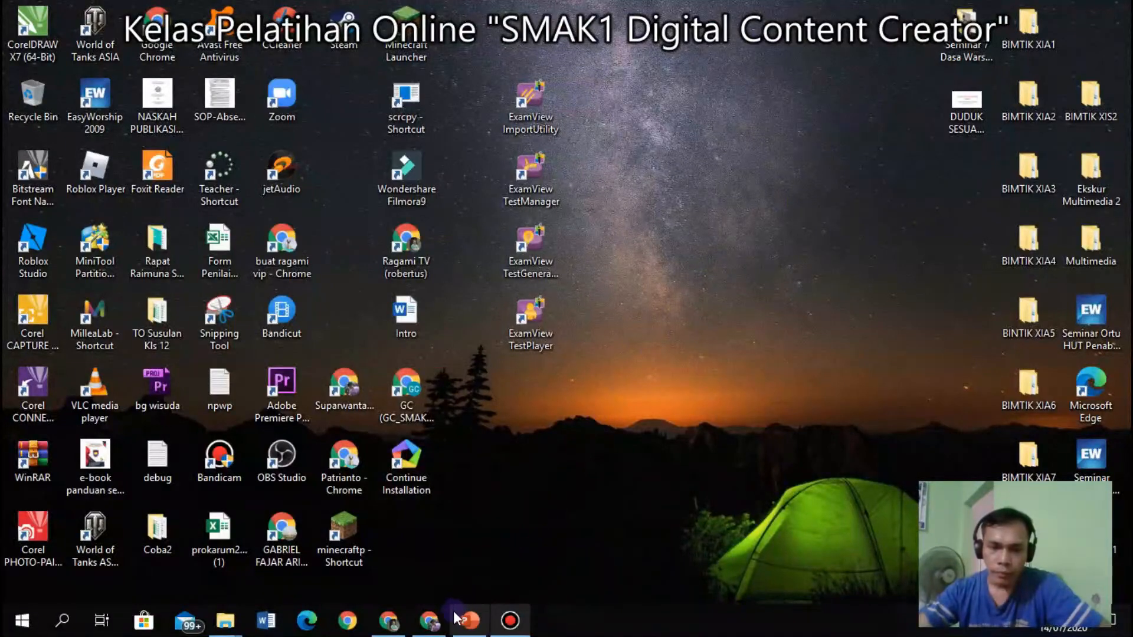
Back in Chrome on the SMAK 1 LMS tab, log out from the account menu.
{"action": "left_click", "coordinate": [429, 620]}
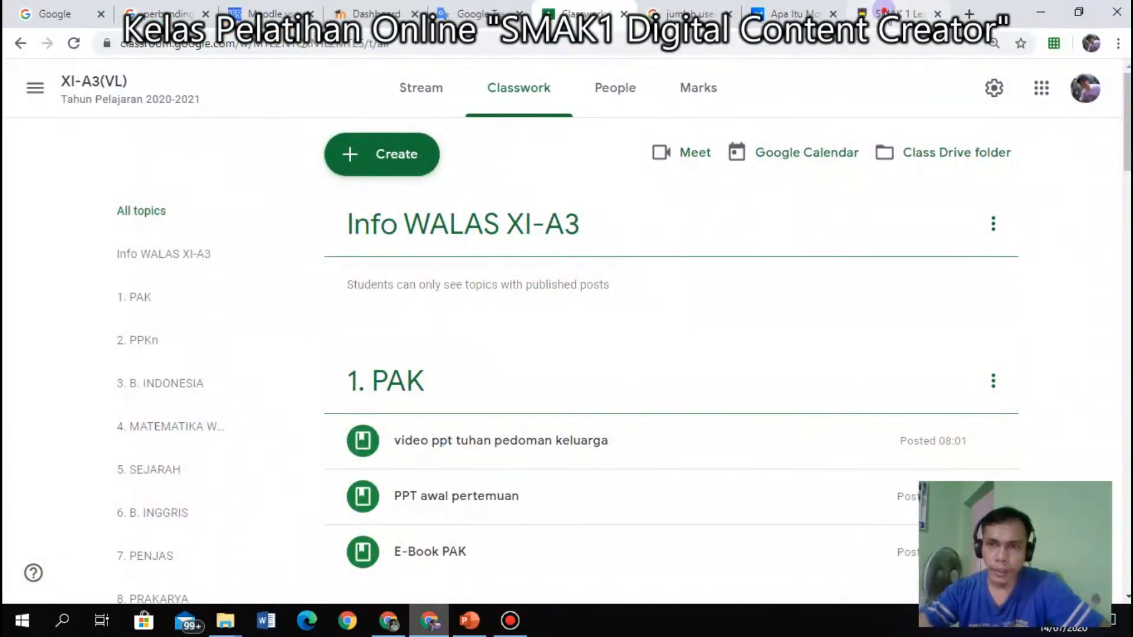
{"action": "left_click", "coordinate": [894, 14]}
{"action": "scroll", "coordinate": [890, 167], "scroll_direction": "up", "scroll_amount": 5}
{"action": "scroll", "coordinate": [890, 168], "scroll_direction": "up", "scroll_amount": 3}
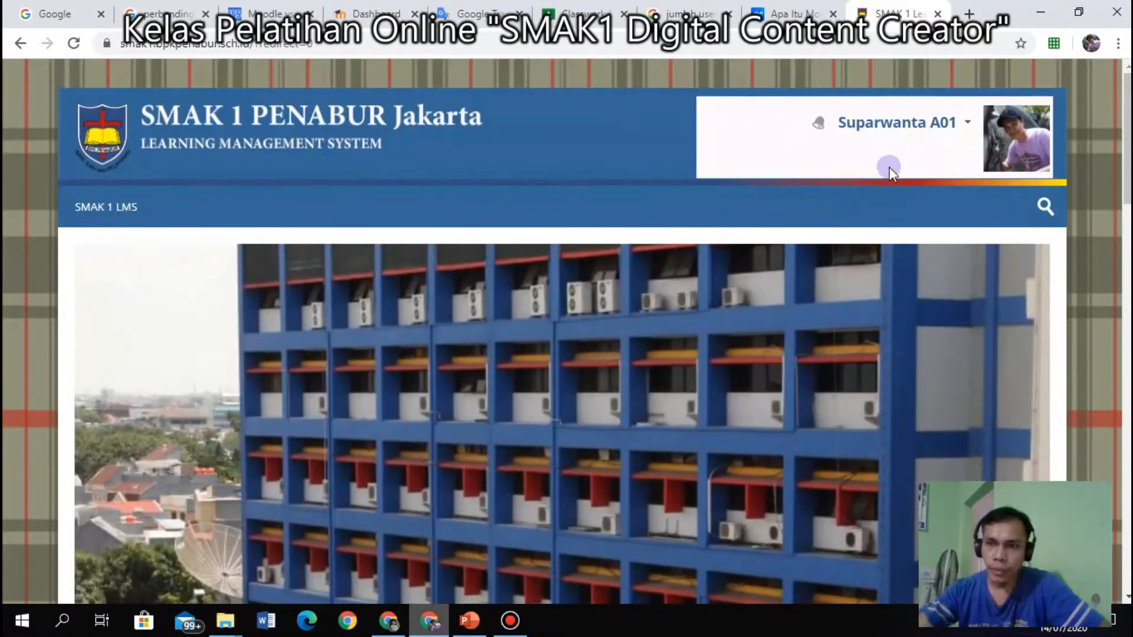
{"action": "left_click", "coordinate": [955, 123]}
{"action": "left_click", "coordinate": [886, 268]}
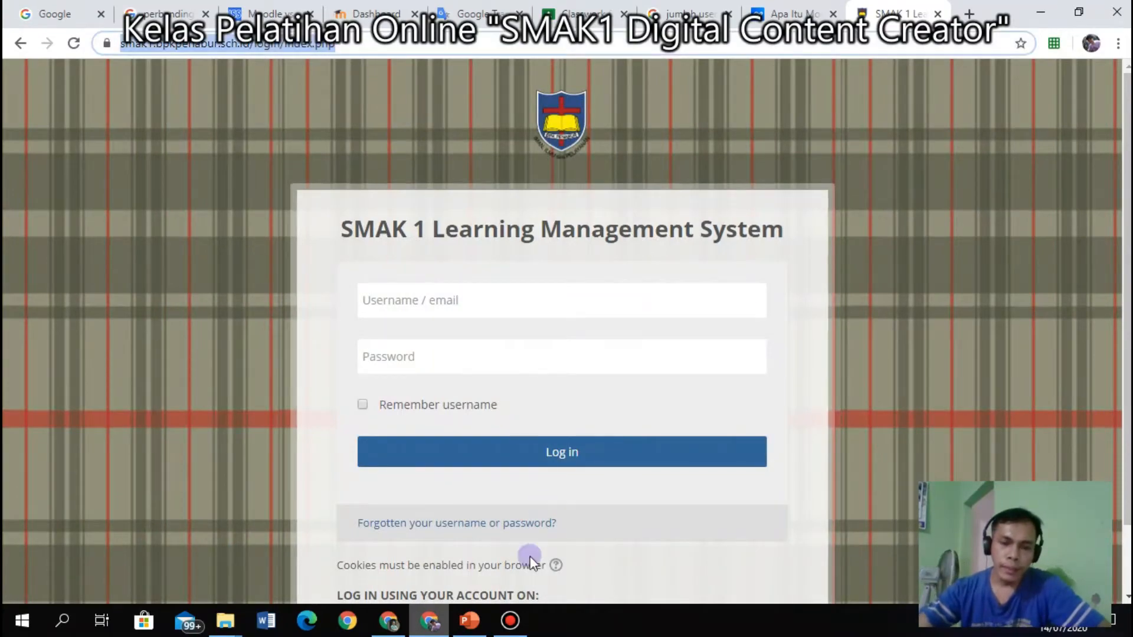
Bring up the training presentation and select slide 15 showing smak1.bpkpenabur.sch.id.
{"action": "left_click", "coordinate": [472, 624]}
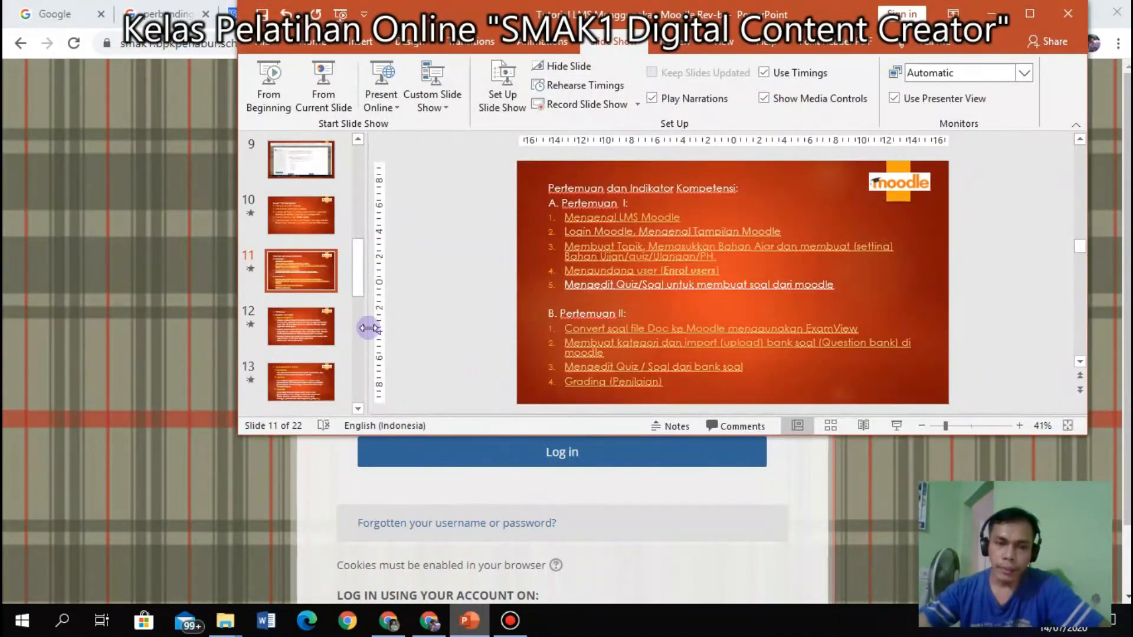
{"action": "scroll", "coordinate": [306, 334], "scroll_direction": "down", "scroll_amount": 2}
{"action": "left_click", "coordinate": [317, 390]}
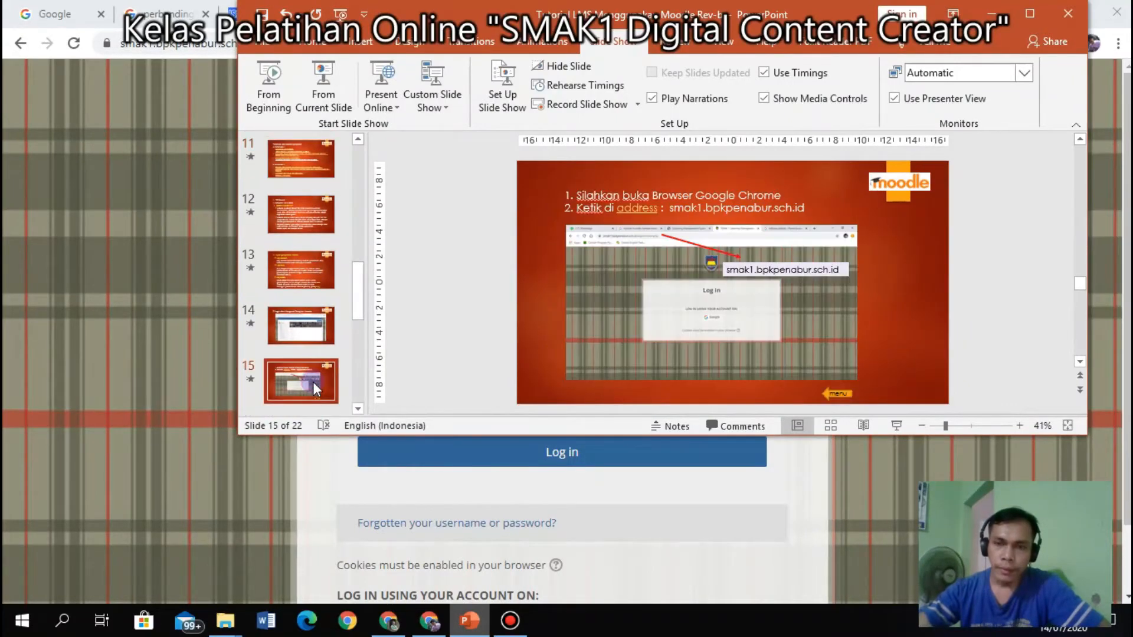
Present from slide 15, advance one slide, then end the show and minimize PowerPoint.
{"action": "left_click", "coordinate": [893, 426]}
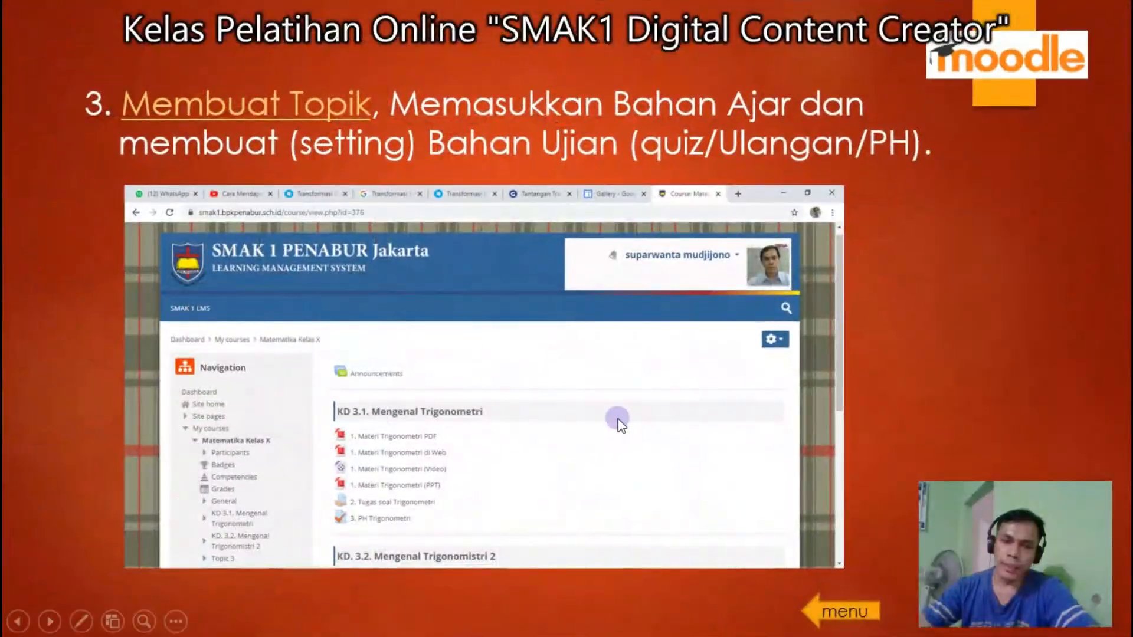
{"action": "left_click", "coordinate": [619, 419]}
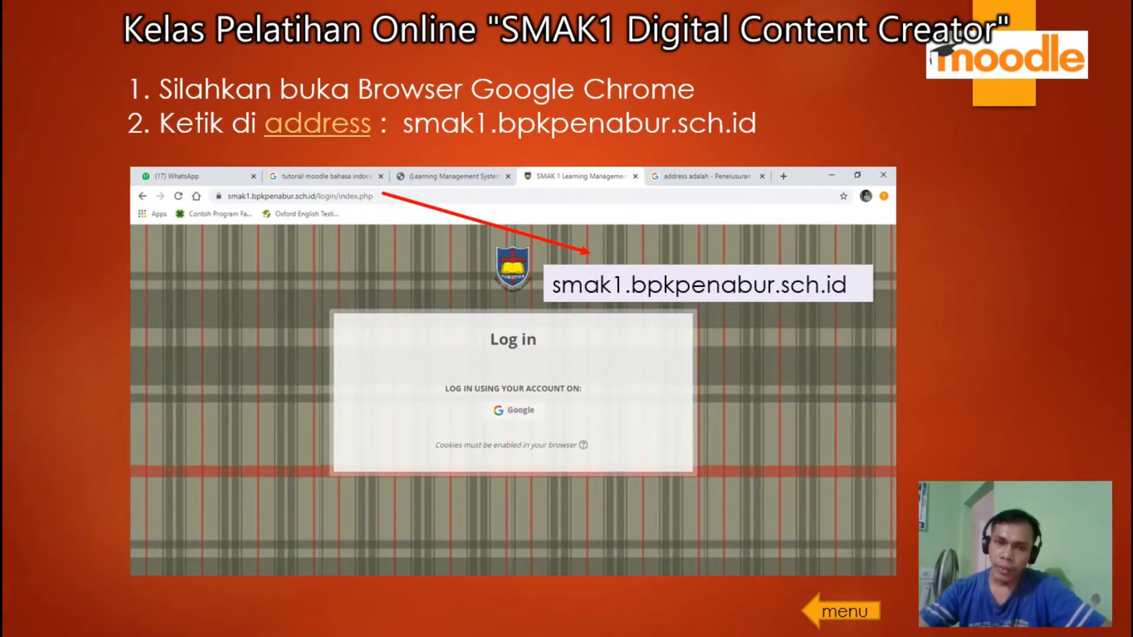
{"action": "key", "text": "Escape"}
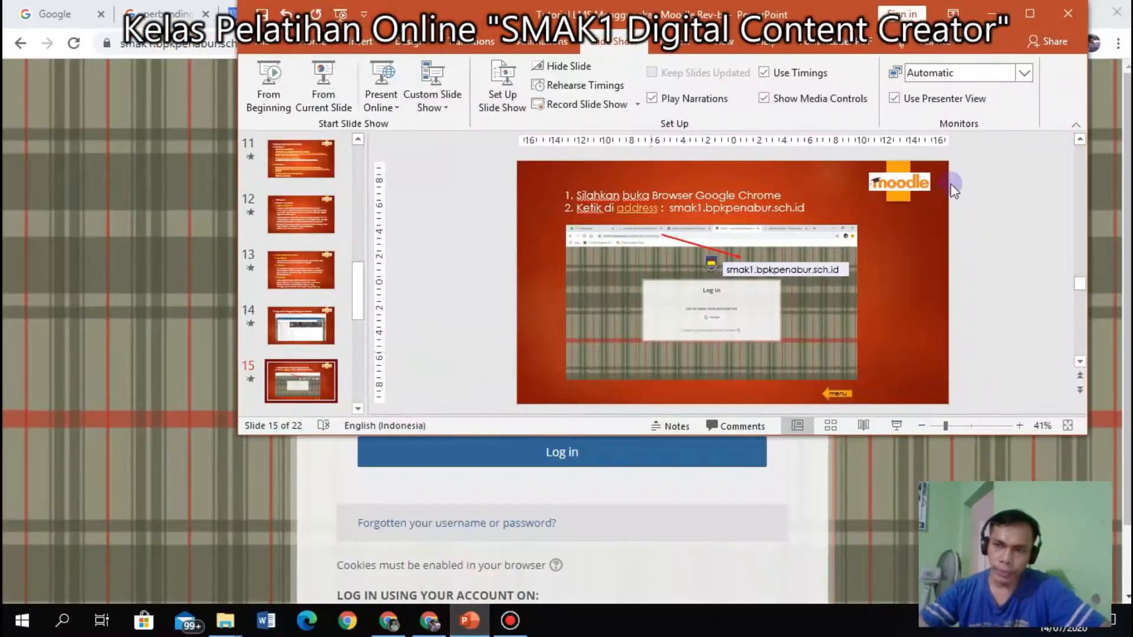
{"action": "left_click", "coordinate": [988, 14]}
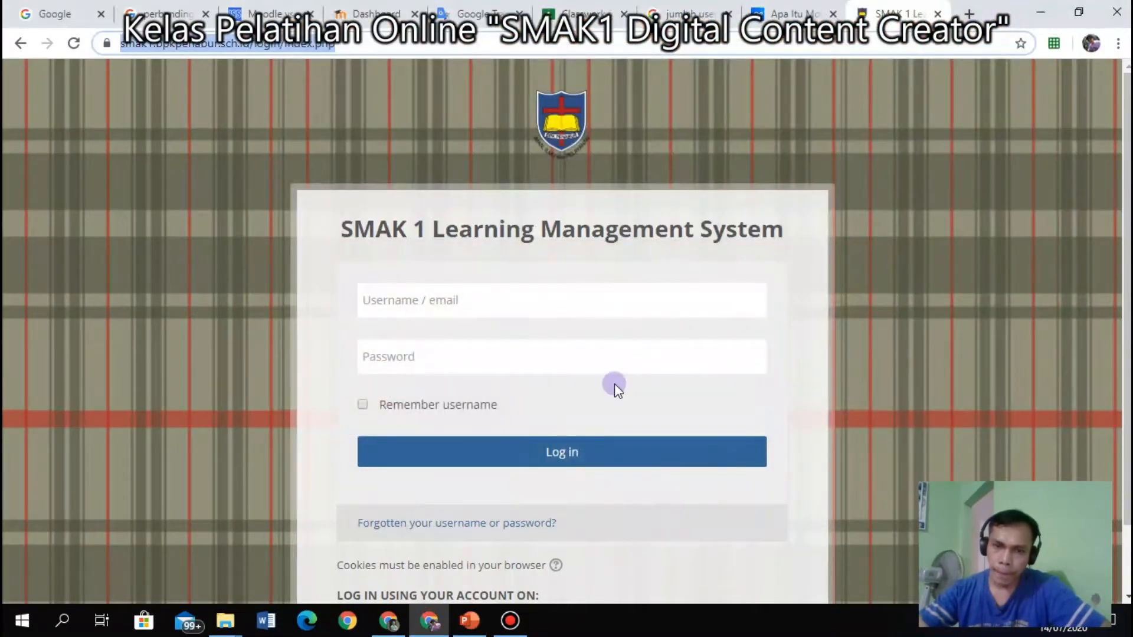
Sign back into the SMAK 1 LMS through the Google account login option.
{"action": "scroll", "coordinate": [625, 368], "scroll_direction": "down", "scroll_amount": 1}
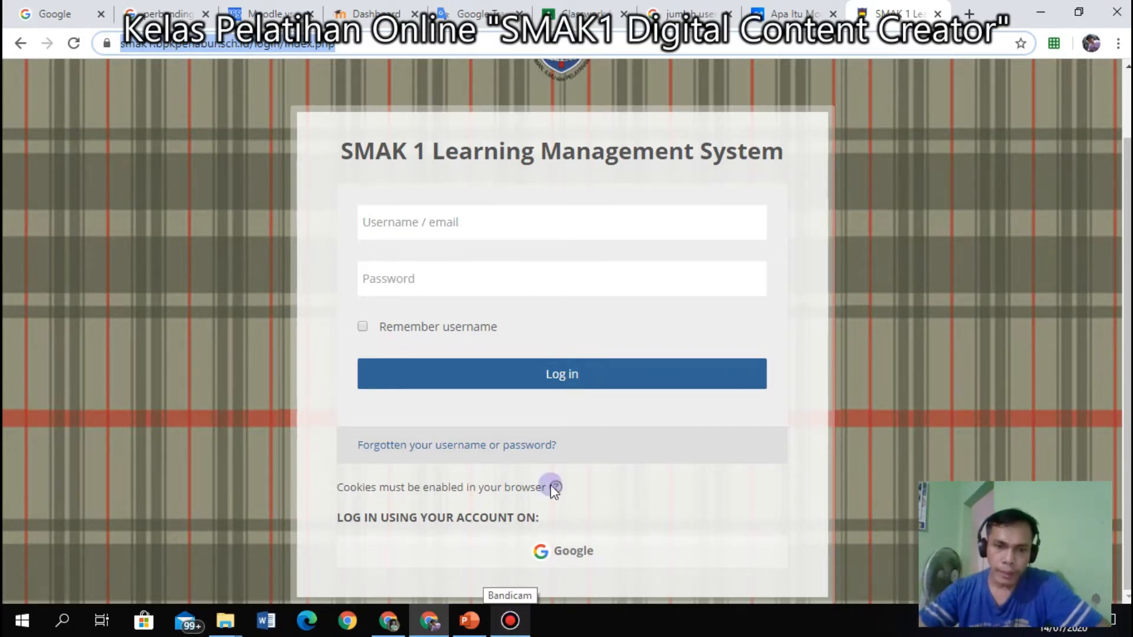
{"action": "left_click", "coordinate": [457, 229]}
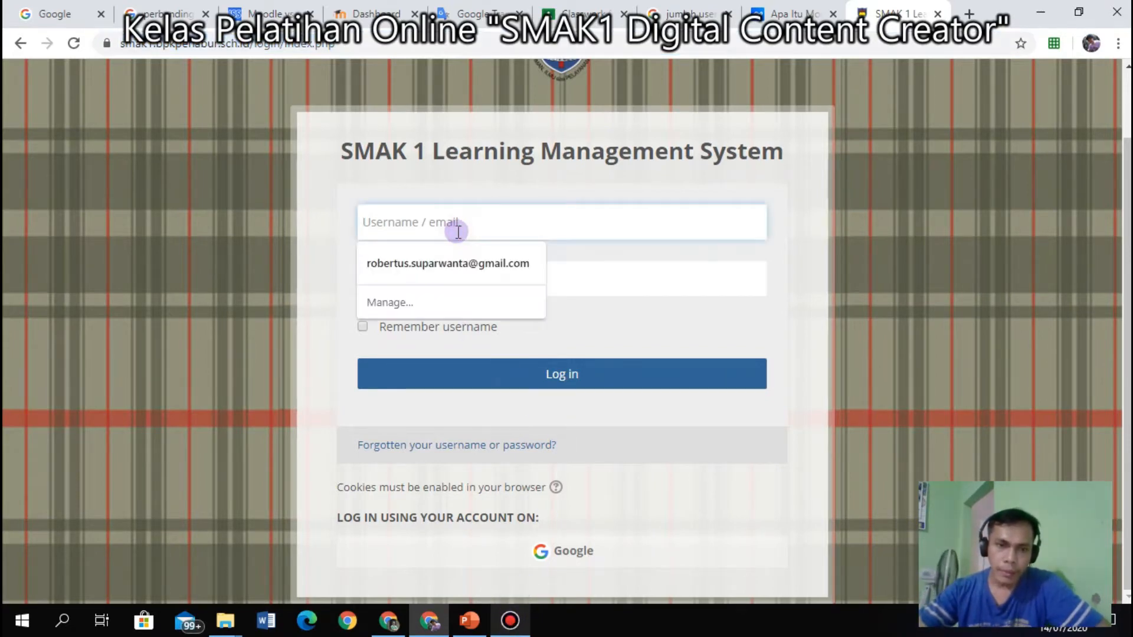
{"action": "left_click", "coordinate": [311, 216]}
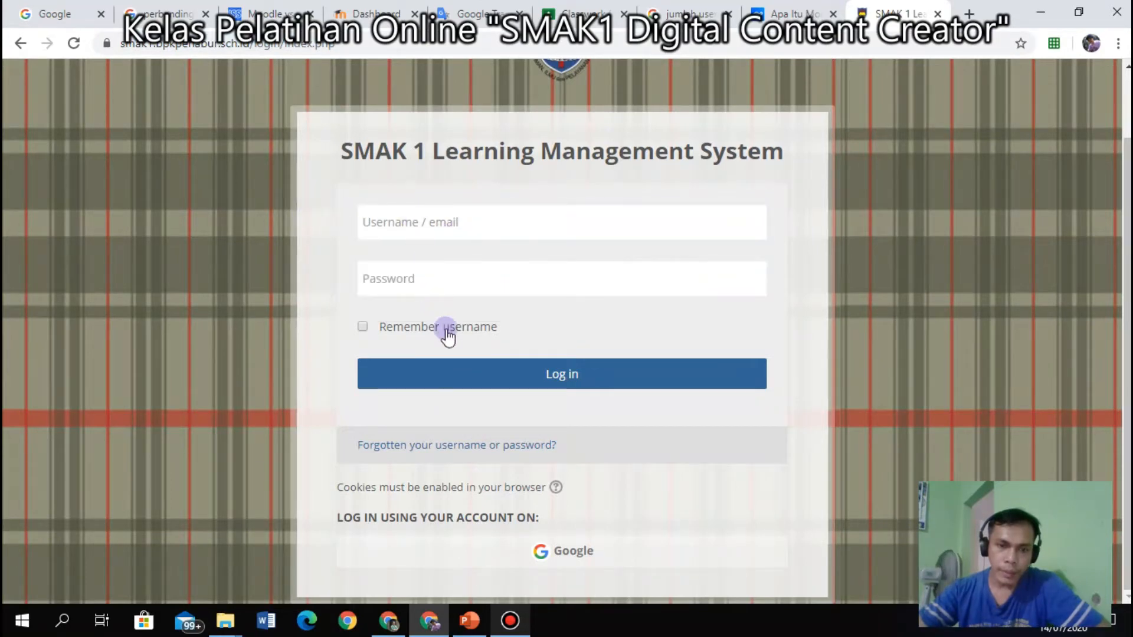
{"action": "left_click", "coordinate": [721, 558]}
{"action": "left_click", "coordinate": [570, 552]}
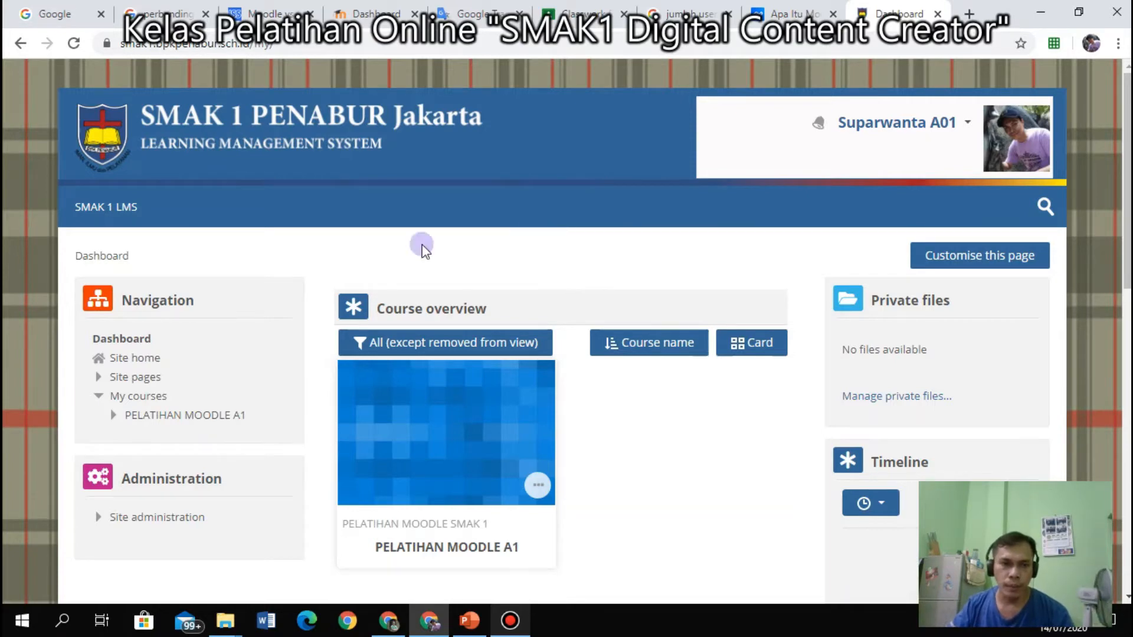
Go to the Moodle site home page from the Navigation block.
{"action": "scroll", "coordinate": [214, 344], "scroll_direction": "down", "scroll_amount": 2}
{"action": "scroll", "coordinate": [220, 334], "scroll_direction": "up", "scroll_amount": 1}
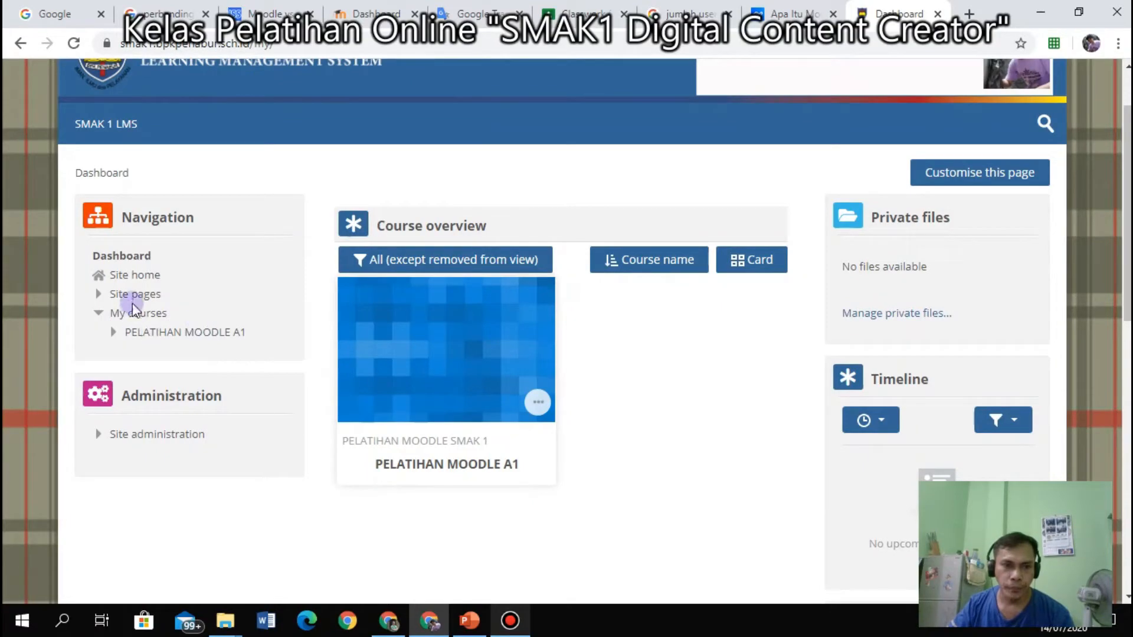
{"action": "left_click", "coordinate": [124, 274]}
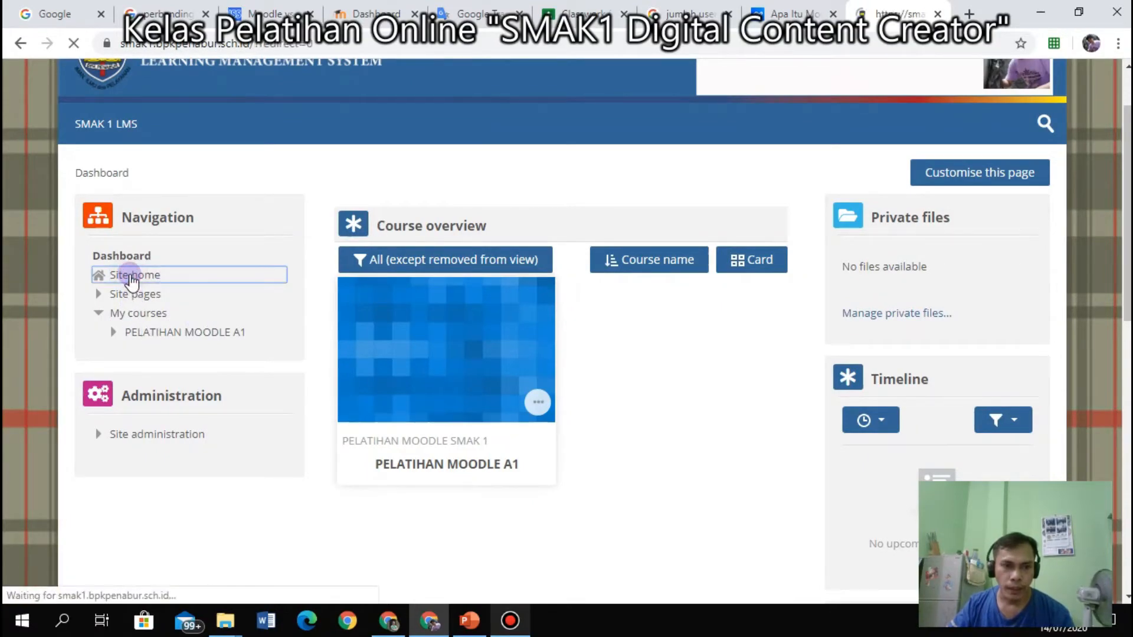
Collapse the PH ONLINE, TO KELAS XII, UJIAN SEKOLAH 2020, ANGKET and BimTIK HL categories.
{"action": "scroll", "coordinate": [441, 348], "scroll_direction": "down", "scroll_amount": 15}
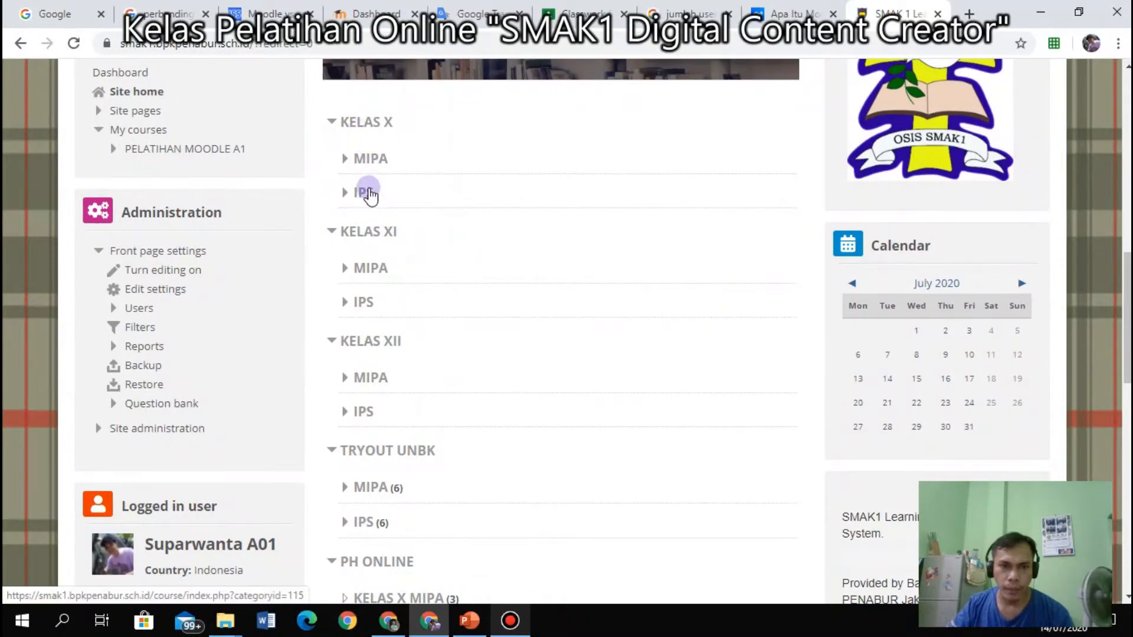
{"action": "scroll", "coordinate": [384, 243], "scroll_direction": "down", "scroll_amount": 1}
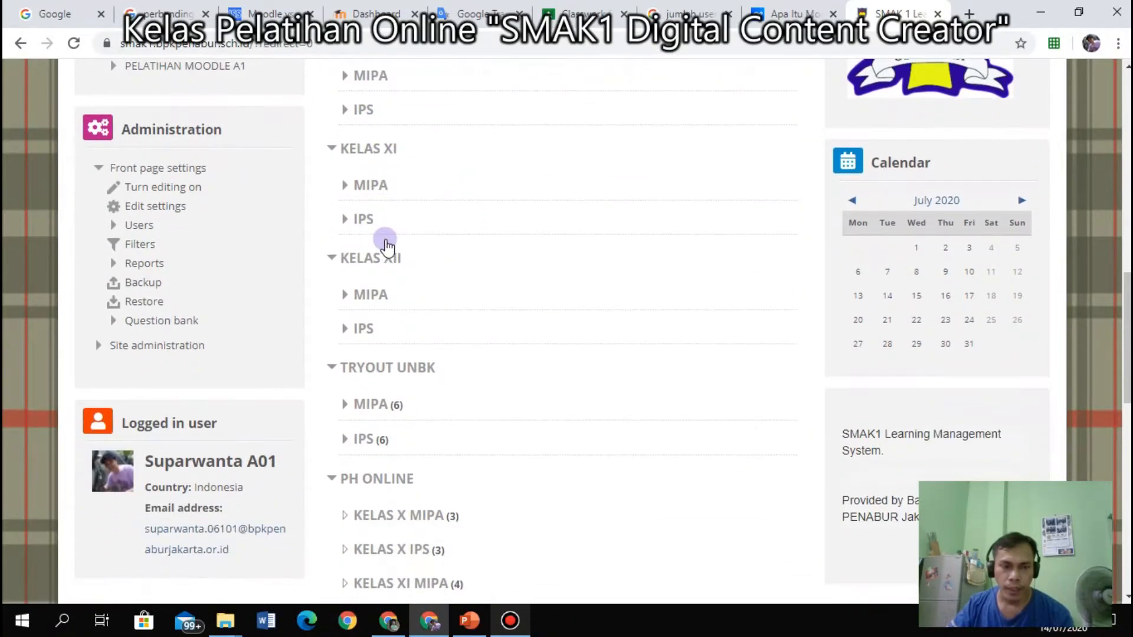
{"action": "scroll", "coordinate": [386, 245], "scroll_direction": "down", "scroll_amount": 2}
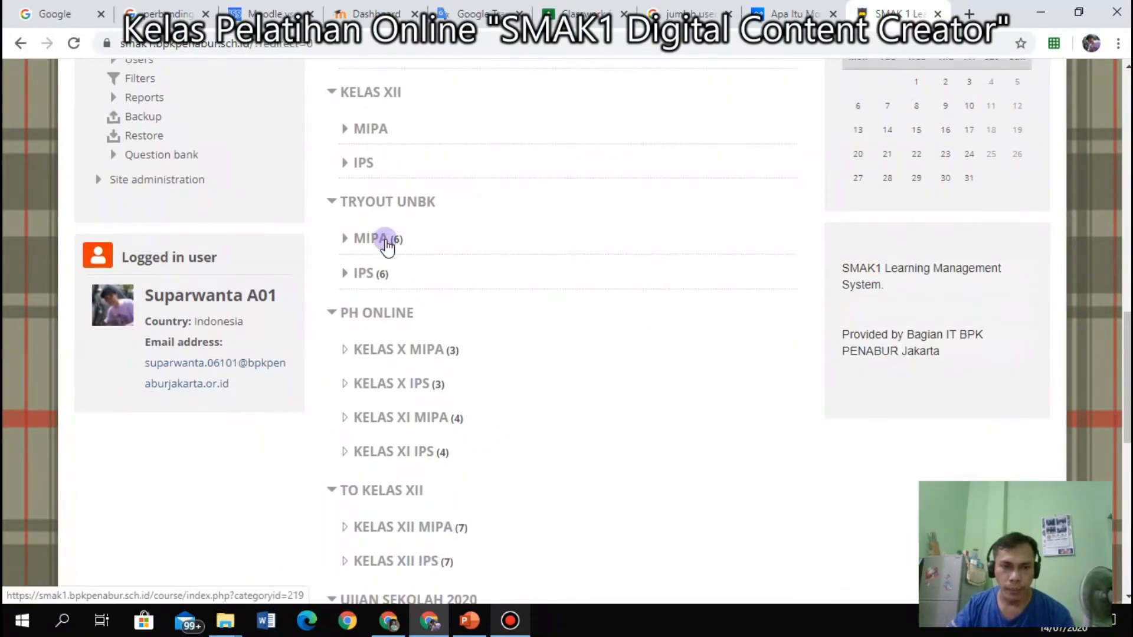
{"action": "scroll", "coordinate": [386, 245], "scroll_direction": "up", "scroll_amount": 3}
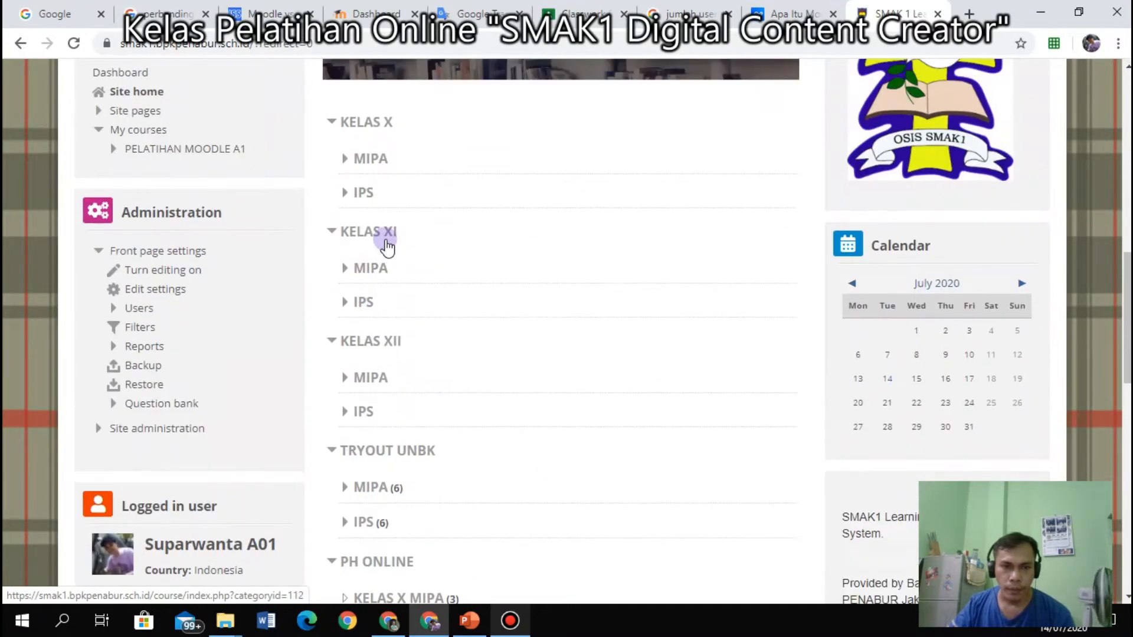
{"action": "scroll", "coordinate": [354, 254], "scroll_direction": "down", "scroll_amount": 1}
{"action": "scroll", "coordinate": [345, 230], "scroll_direction": "up", "scroll_amount": 1}
{"action": "scroll", "coordinate": [372, 272], "scroll_direction": "down", "scroll_amount": 2}
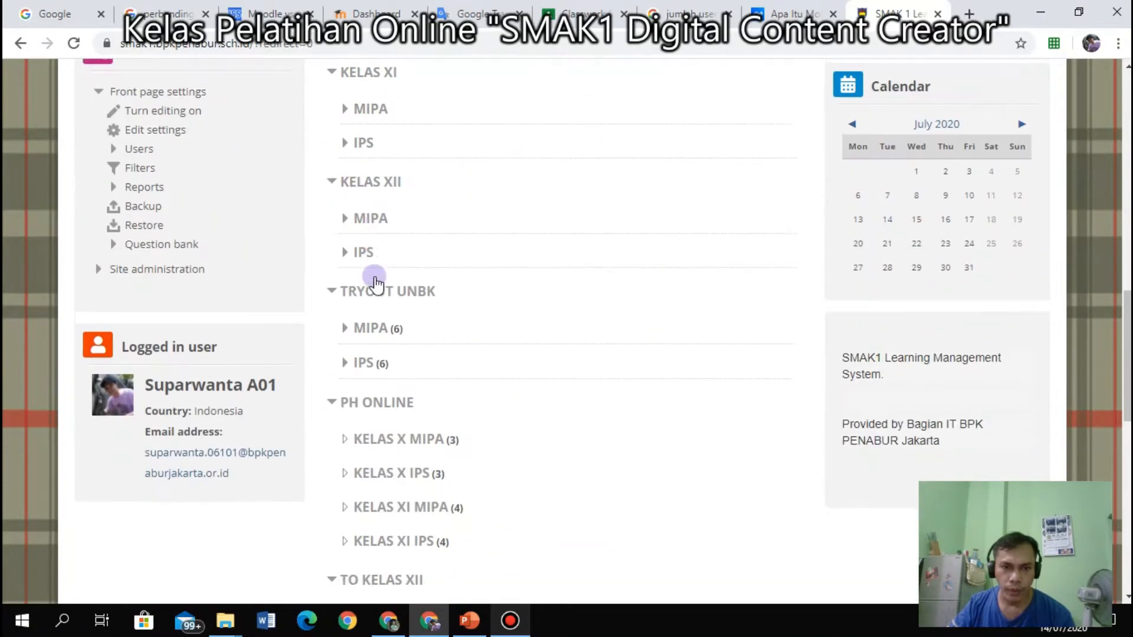
{"action": "scroll", "coordinate": [371, 270], "scroll_direction": "down", "scroll_amount": 3}
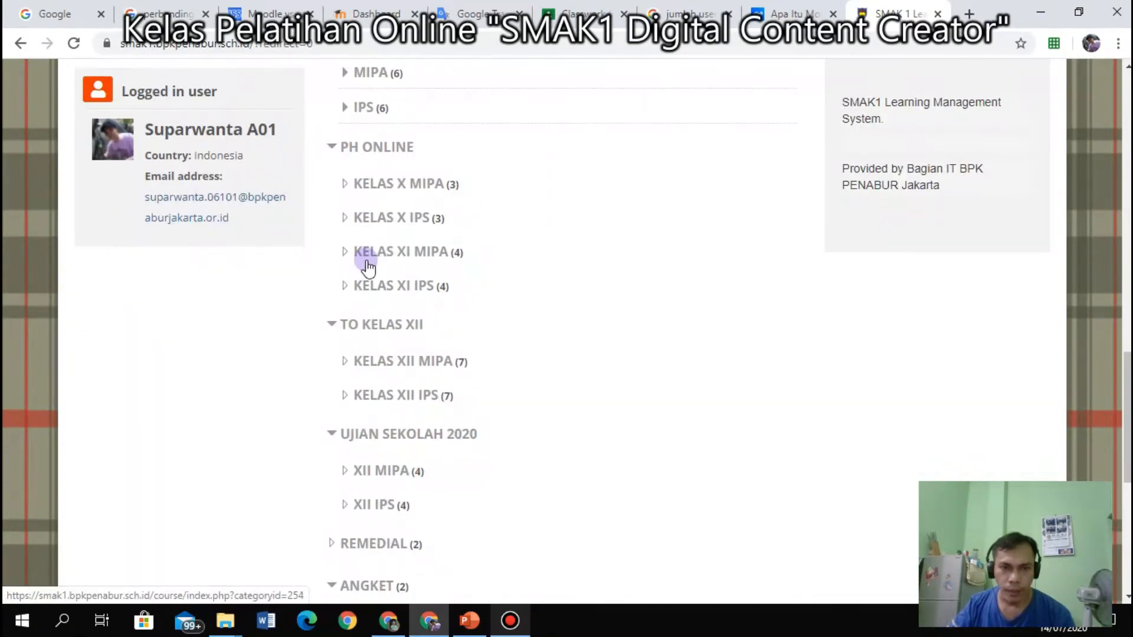
{"action": "left_click", "coordinate": [331, 147]}
{"action": "left_click", "coordinate": [331, 189]}
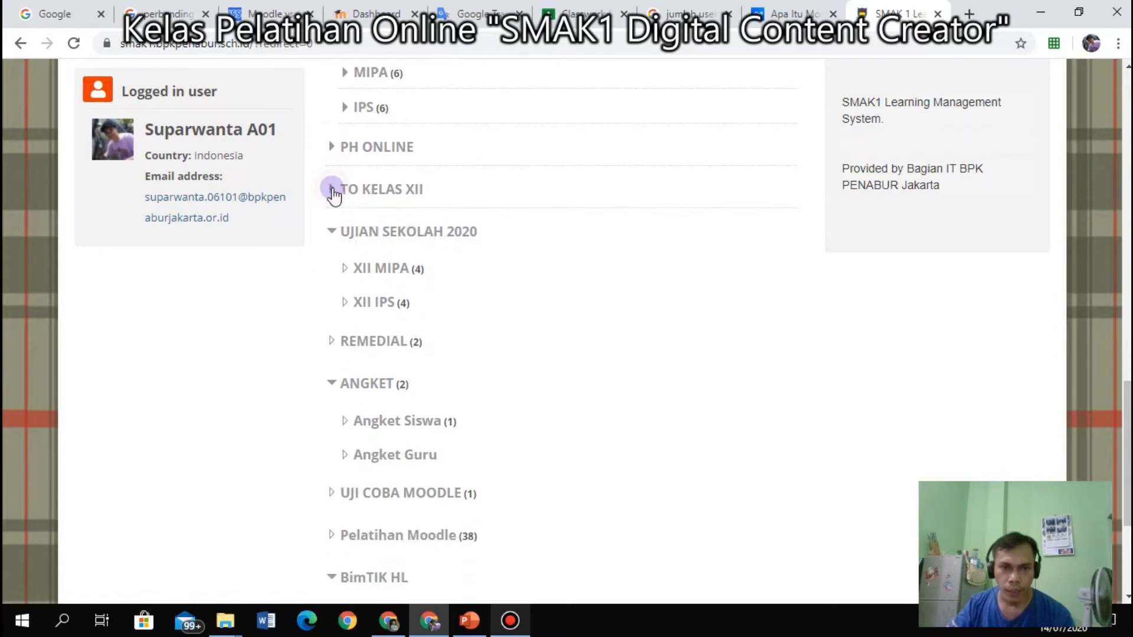
{"action": "left_click", "coordinate": [331, 232]}
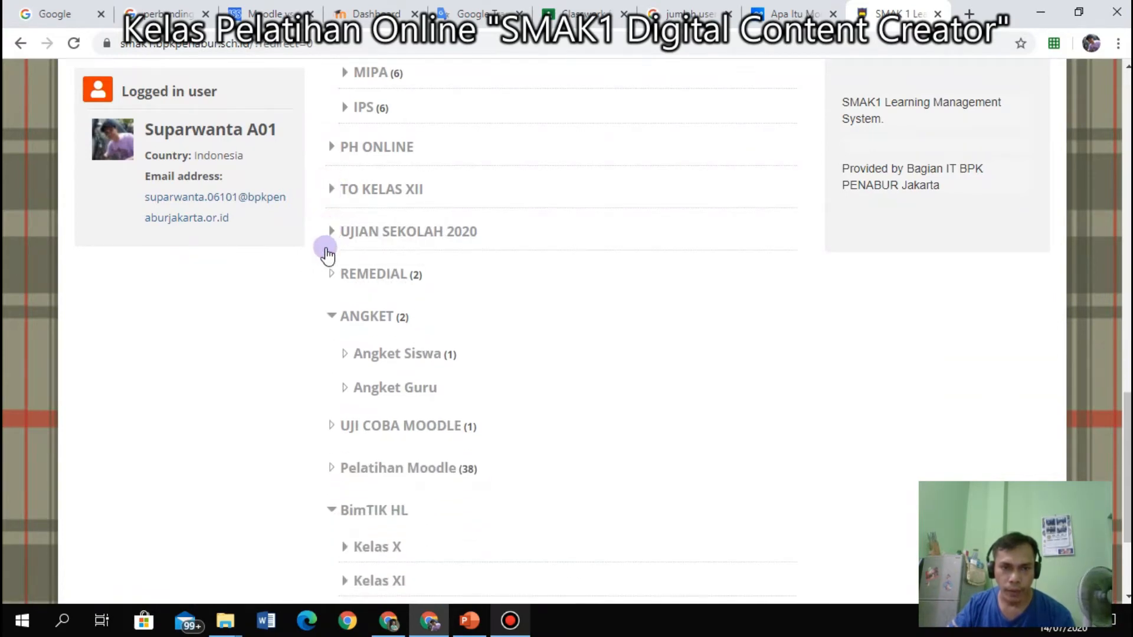
{"action": "left_click", "coordinate": [329, 317]}
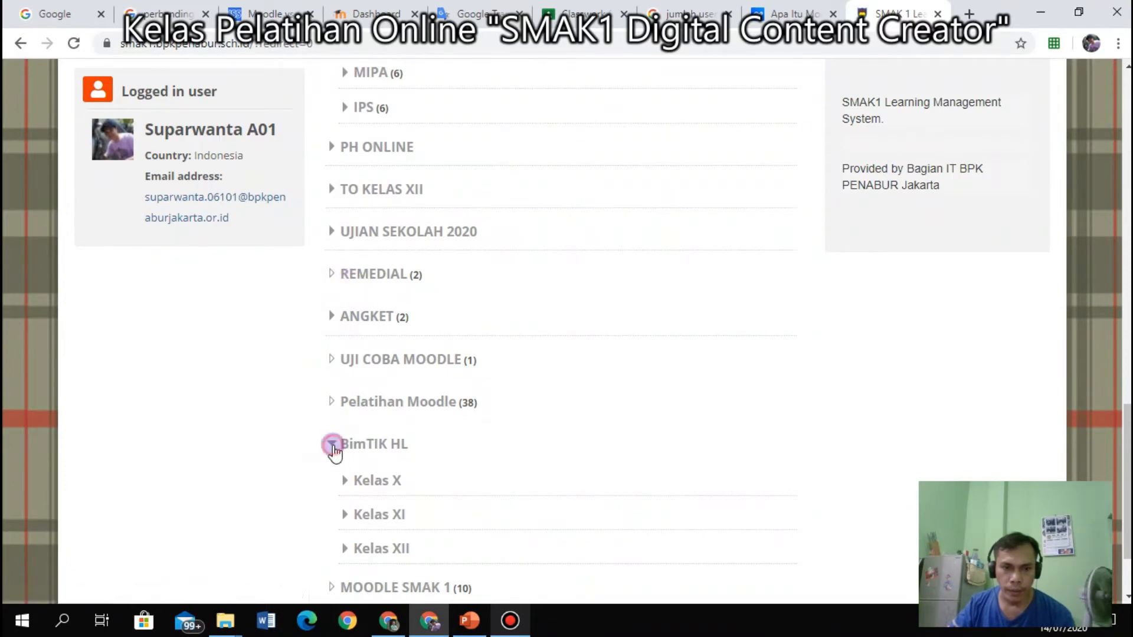
{"action": "left_click", "coordinate": [331, 445]}
Collapse the My courses list in the Navigation block.
{"action": "scroll", "coordinate": [212, 246], "scroll_direction": "up", "scroll_amount": 4}
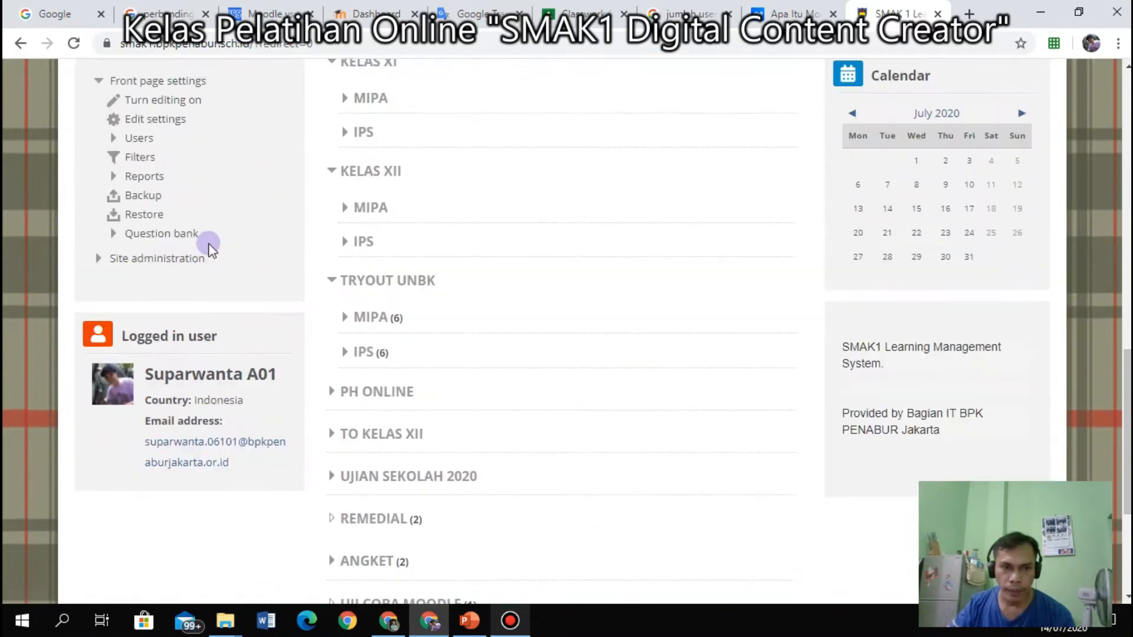
{"action": "scroll", "coordinate": [121, 157], "scroll_direction": "up", "scroll_amount": 3}
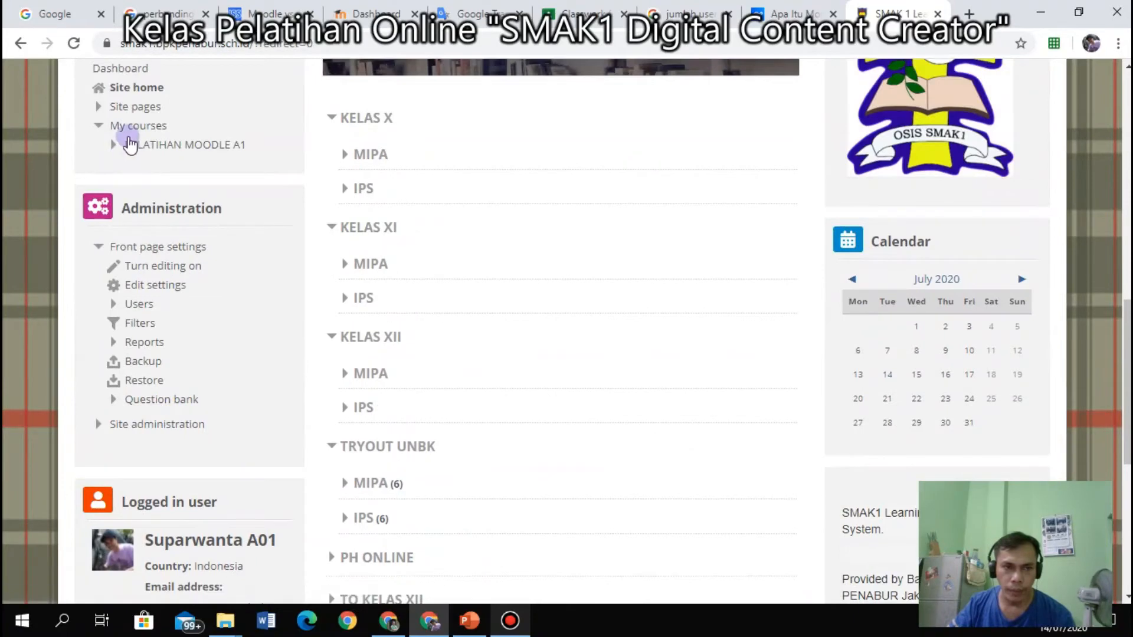
{"action": "left_click", "coordinate": [148, 126]}
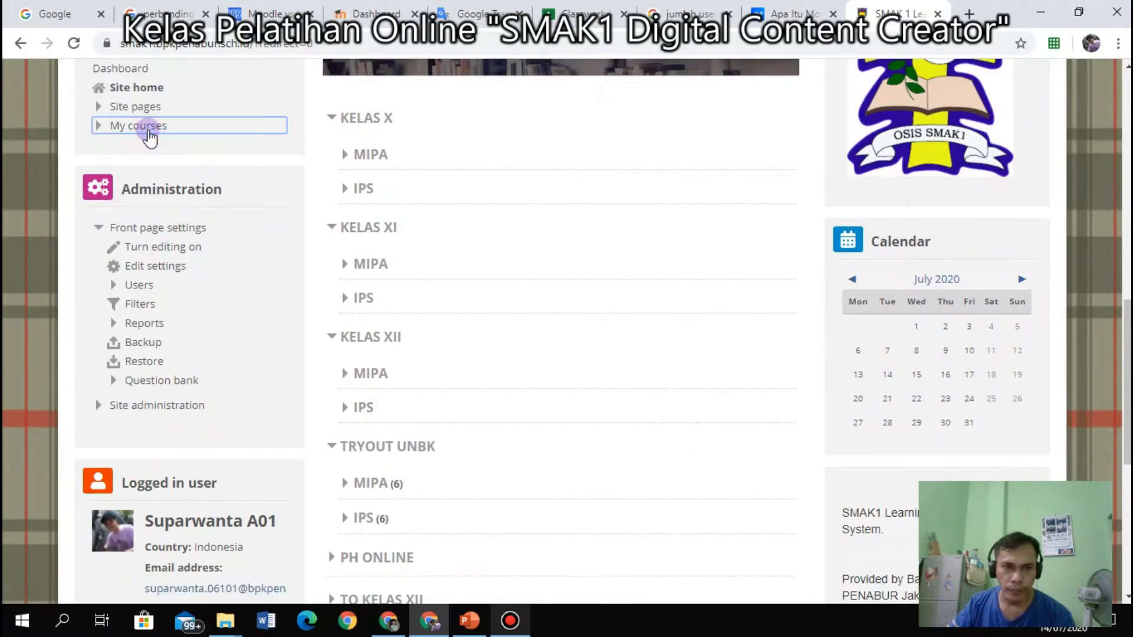
Open the PELATIHAN MOODLE A1 course from My courses in Navigation.
{"action": "left_click", "coordinate": [148, 131]}
{"action": "left_click", "coordinate": [146, 144]}
{"action": "scroll", "coordinate": [529, 364], "scroll_direction": "down", "scroll_amount": 7}
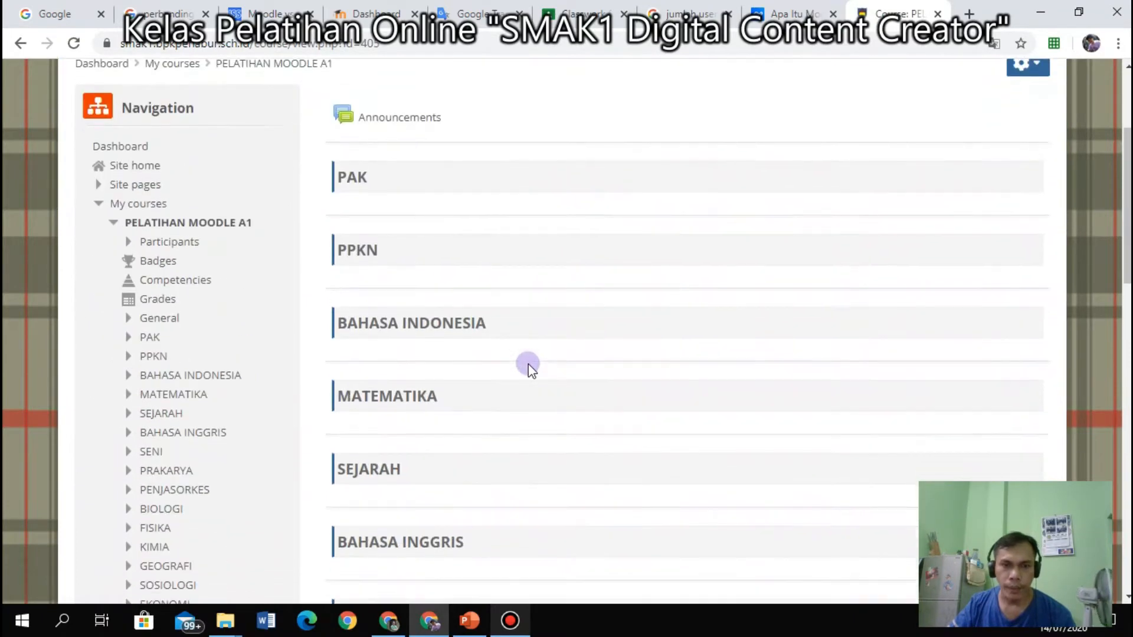
{"action": "scroll", "coordinate": [528, 363], "scroll_direction": "up", "scroll_amount": 6}
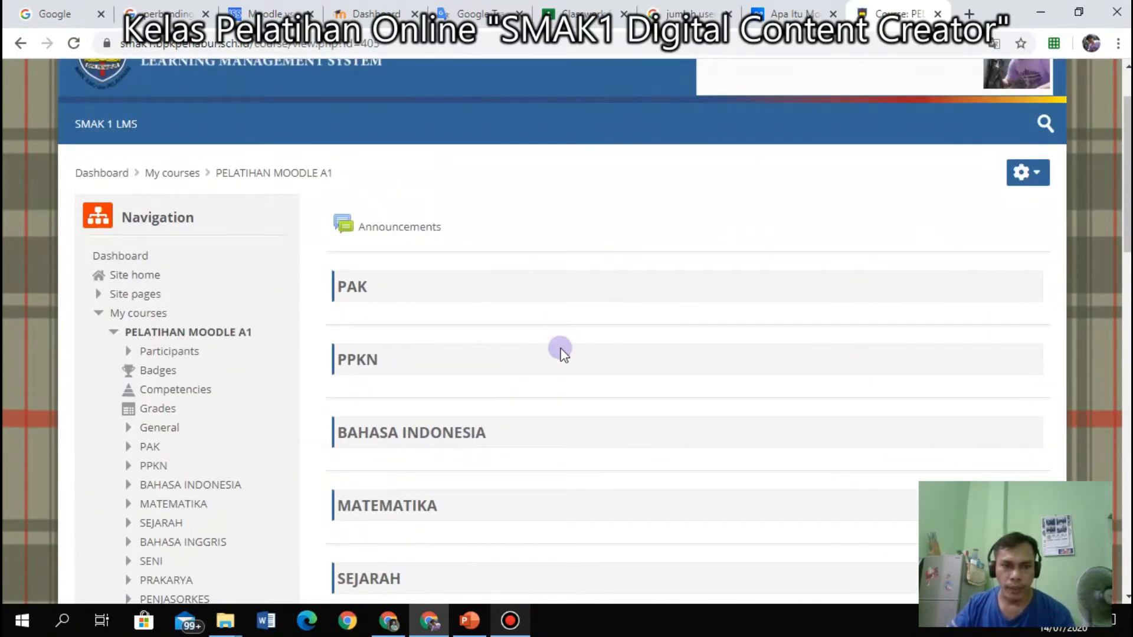
Scroll through the course sections from PAK down to BTIK and back to the top.
{"action": "scroll", "coordinate": [416, 452], "scroll_direction": "down", "scroll_amount": 7}
{"action": "scroll", "coordinate": [414, 453], "scroll_direction": "down", "scroll_amount": 6}
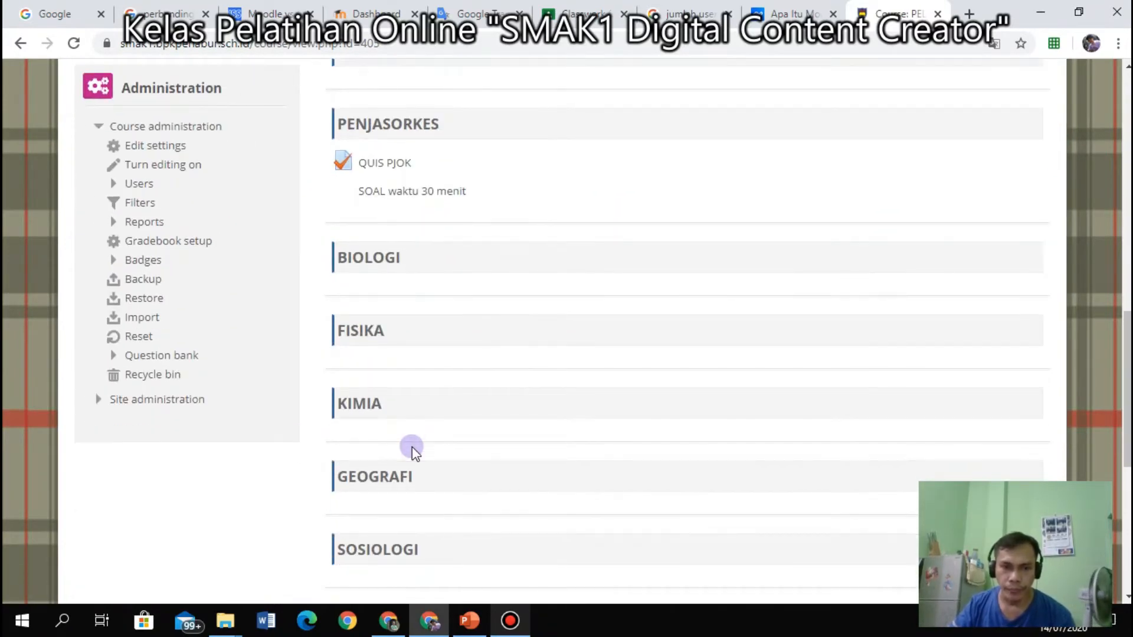
{"action": "scroll", "coordinate": [412, 447], "scroll_direction": "down", "scroll_amount": 1}
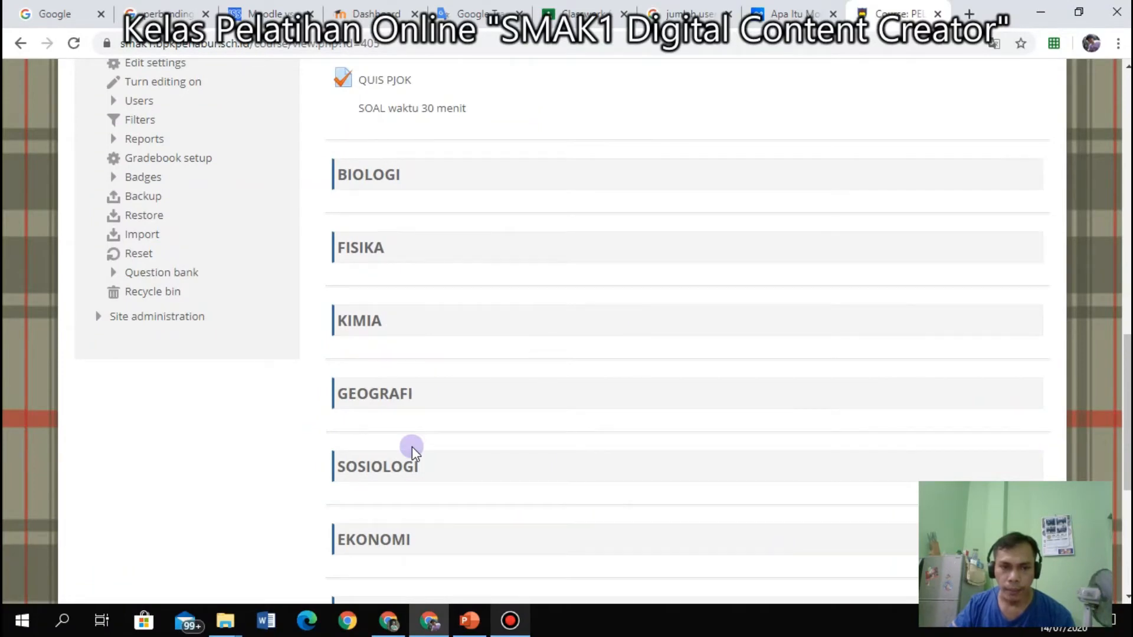
{"action": "scroll", "coordinate": [412, 447], "scroll_direction": "down", "scroll_amount": 6}
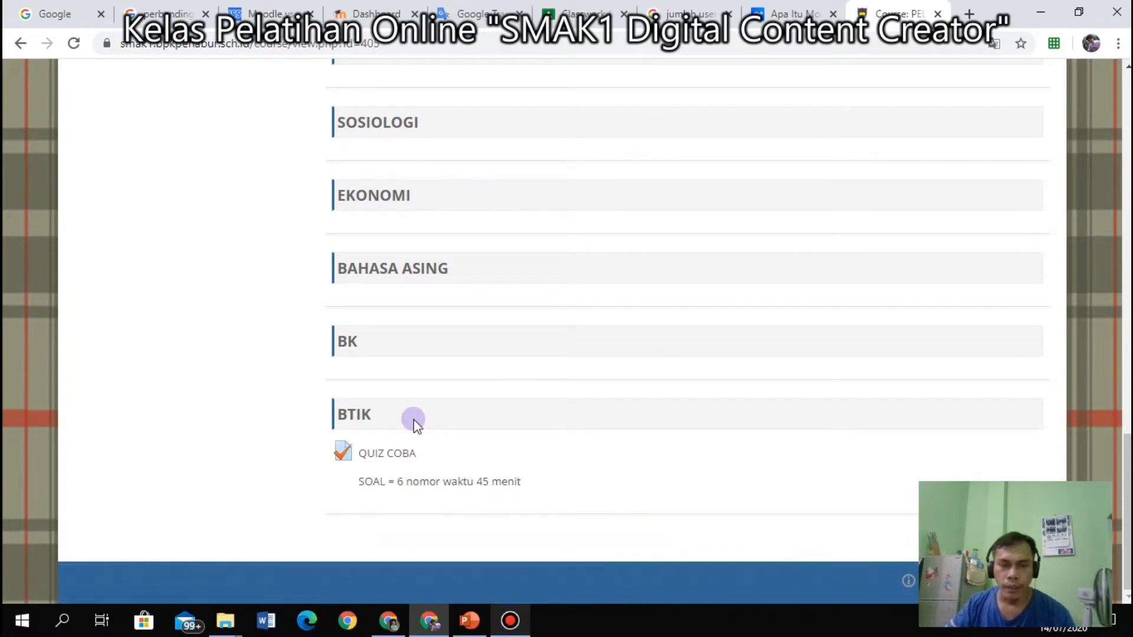
{"action": "scroll", "coordinate": [413, 419], "scroll_direction": "up", "scroll_amount": 8}
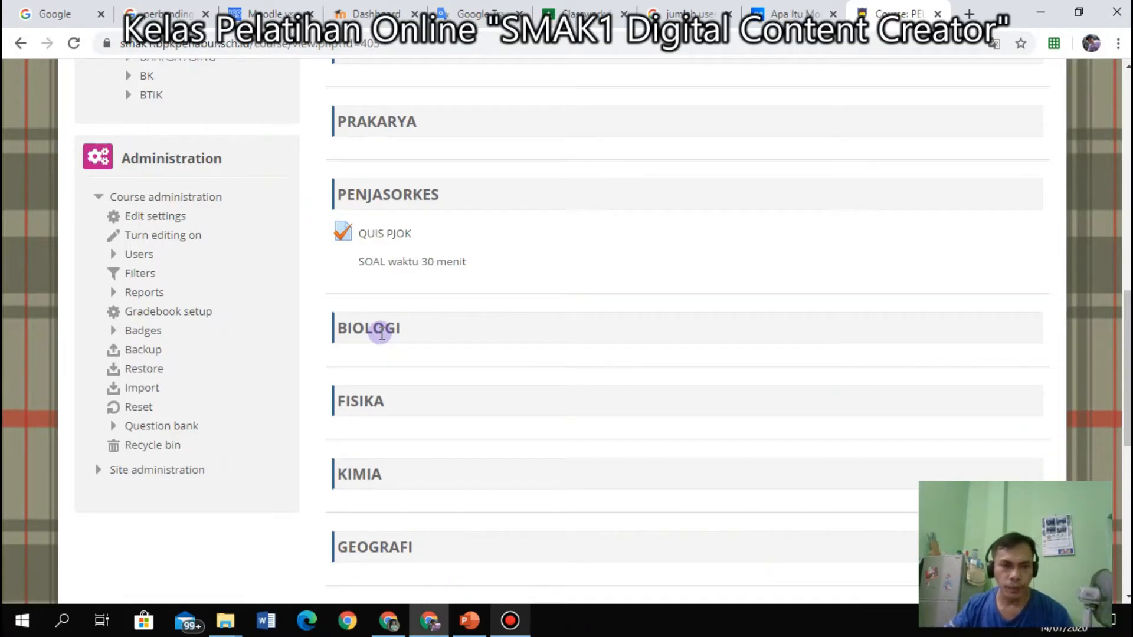
{"action": "scroll", "coordinate": [235, 270], "scroll_direction": "up", "scroll_amount": 9}
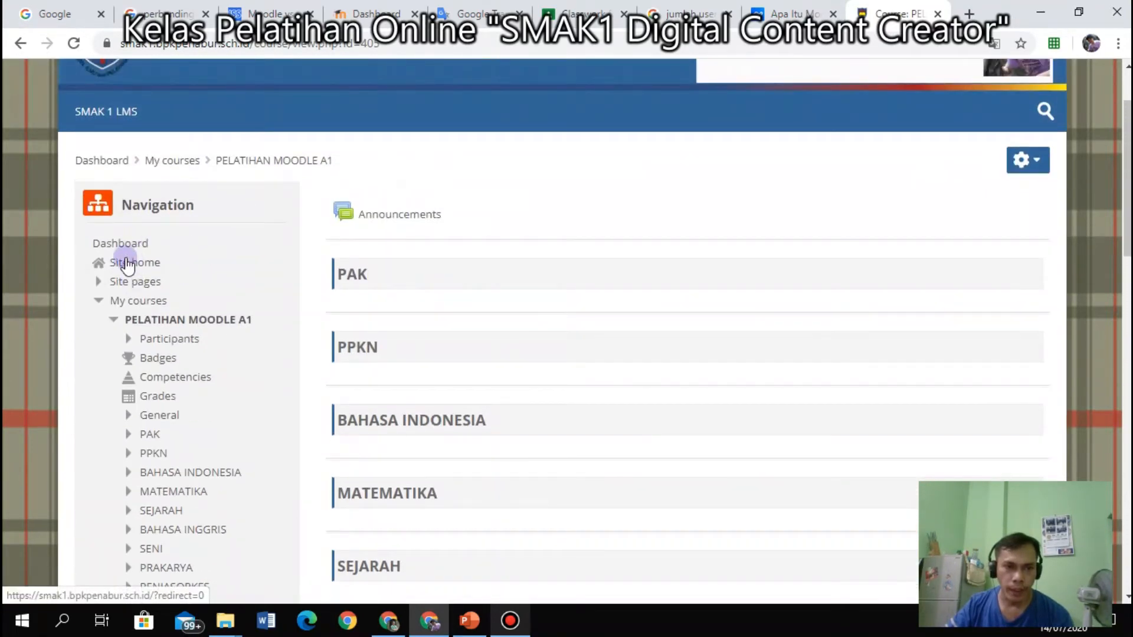
{"action": "left_click", "coordinate": [120, 243]}
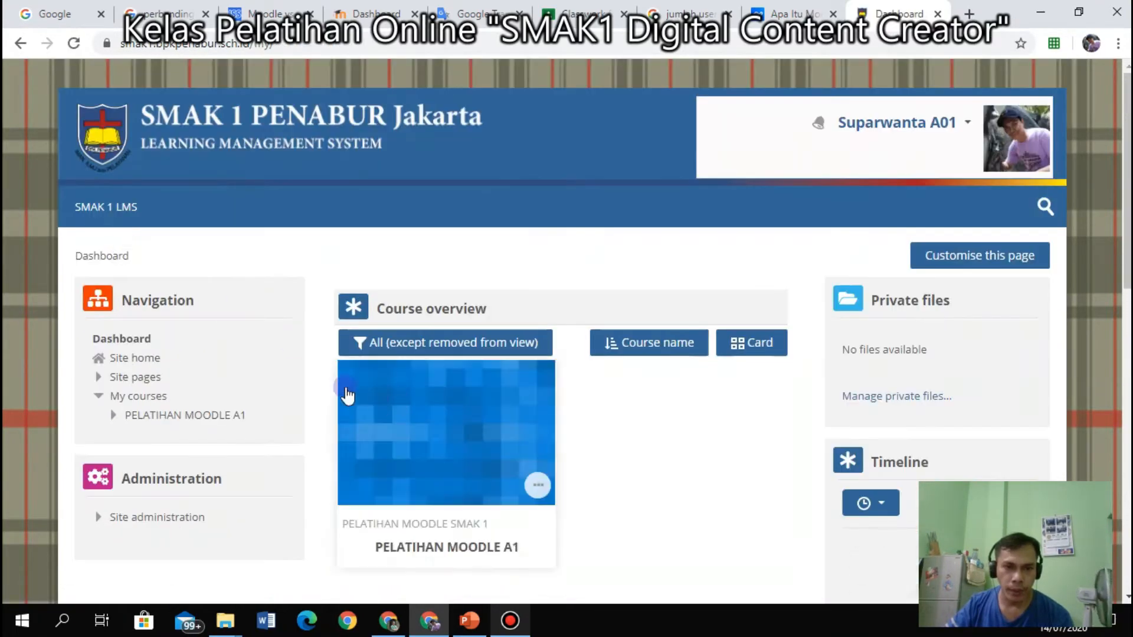
{"action": "scroll", "coordinate": [417, 450], "scroll_direction": "down", "scroll_amount": 3}
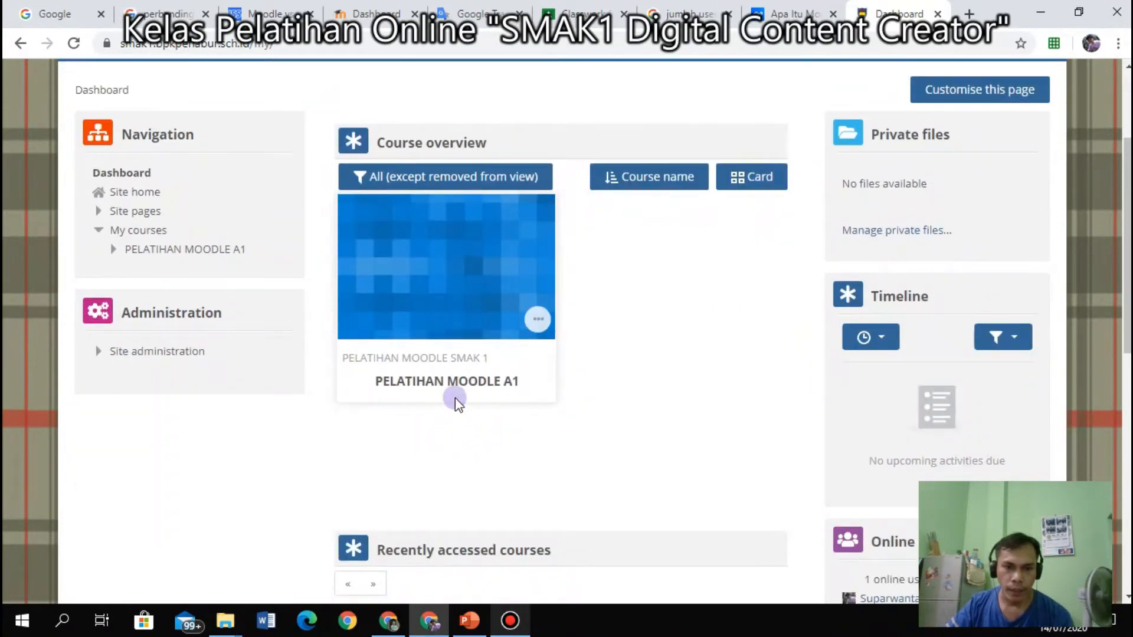
{"action": "left_click", "coordinate": [152, 252]}
{"action": "scroll", "coordinate": [488, 412], "scroll_direction": "down", "scroll_amount": 3}
{"action": "scroll", "coordinate": [494, 414], "scroll_direction": "up", "scroll_amount": 3}
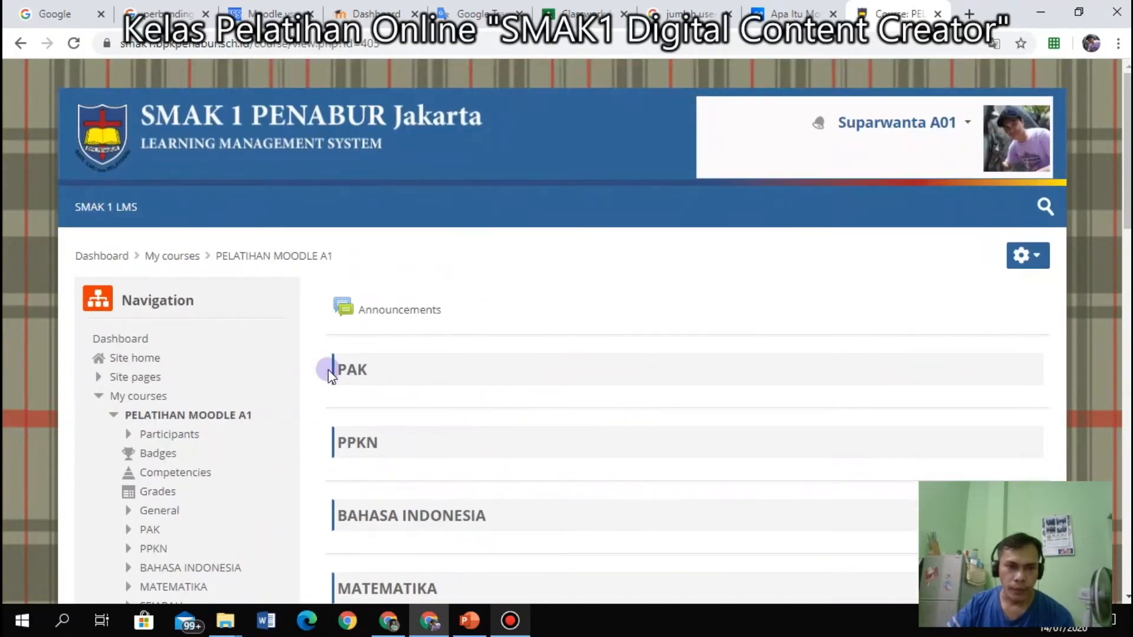
{"action": "scroll", "coordinate": [277, 372], "scroll_direction": "down", "scroll_amount": 8}
{"action": "scroll", "coordinate": [331, 363], "scroll_direction": "up", "scroll_amount": 8}
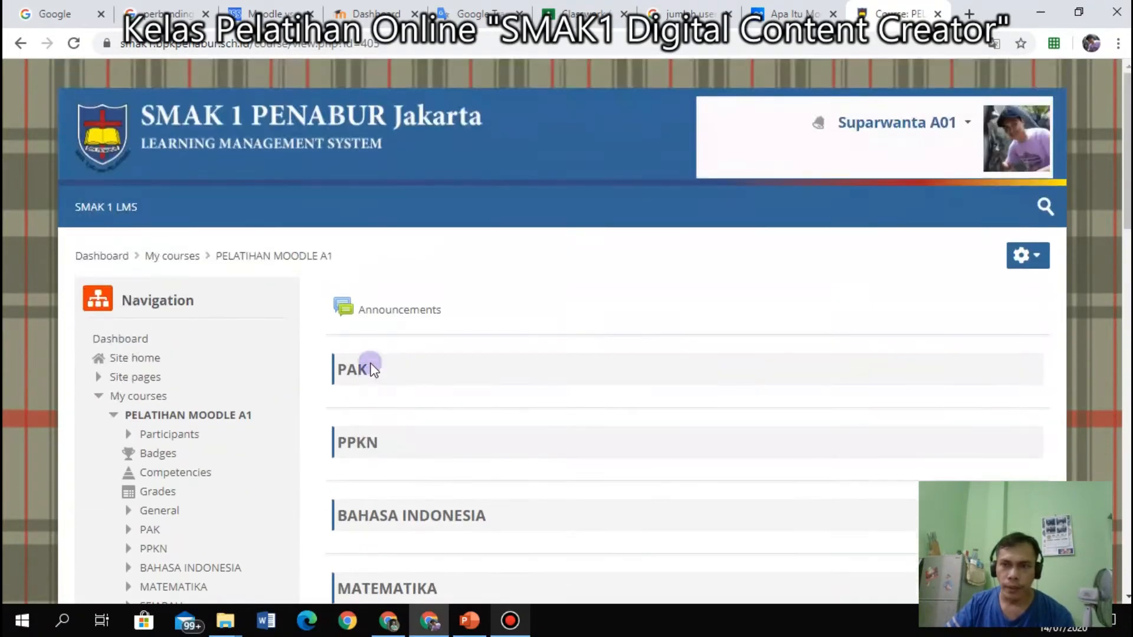
{"action": "left_click", "coordinate": [965, 125]}
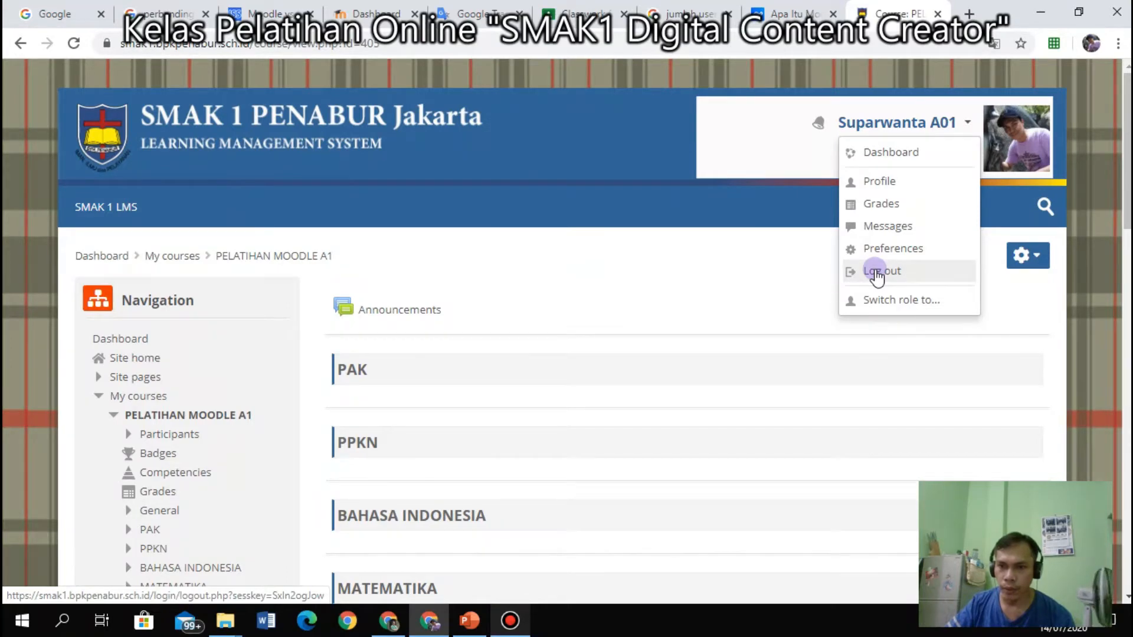
{"action": "left_click", "coordinate": [770, 275]}
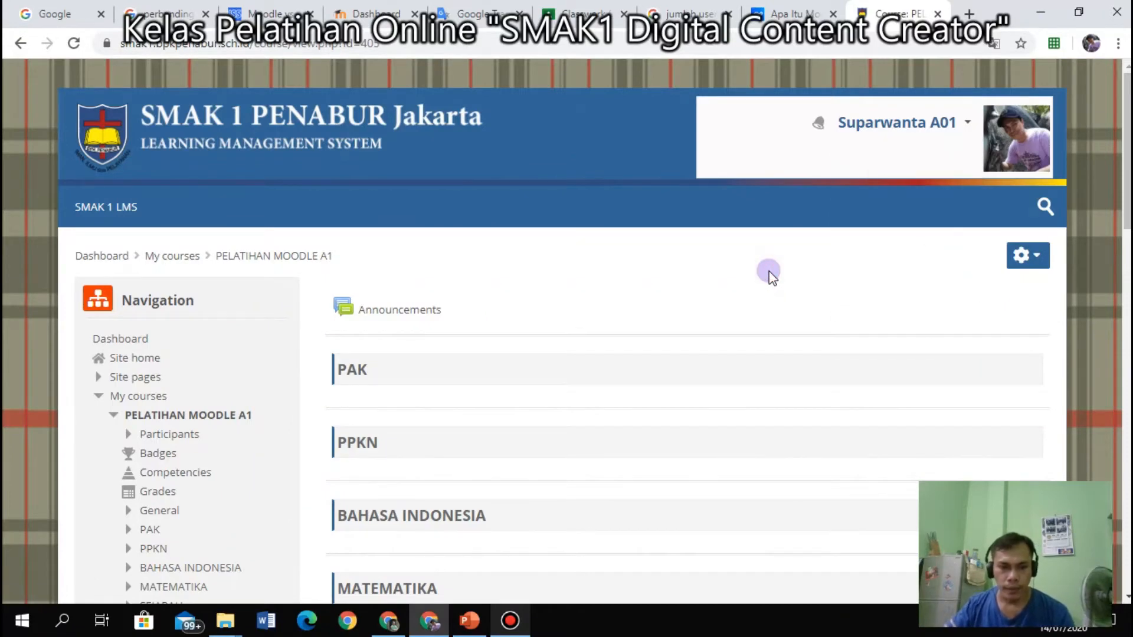
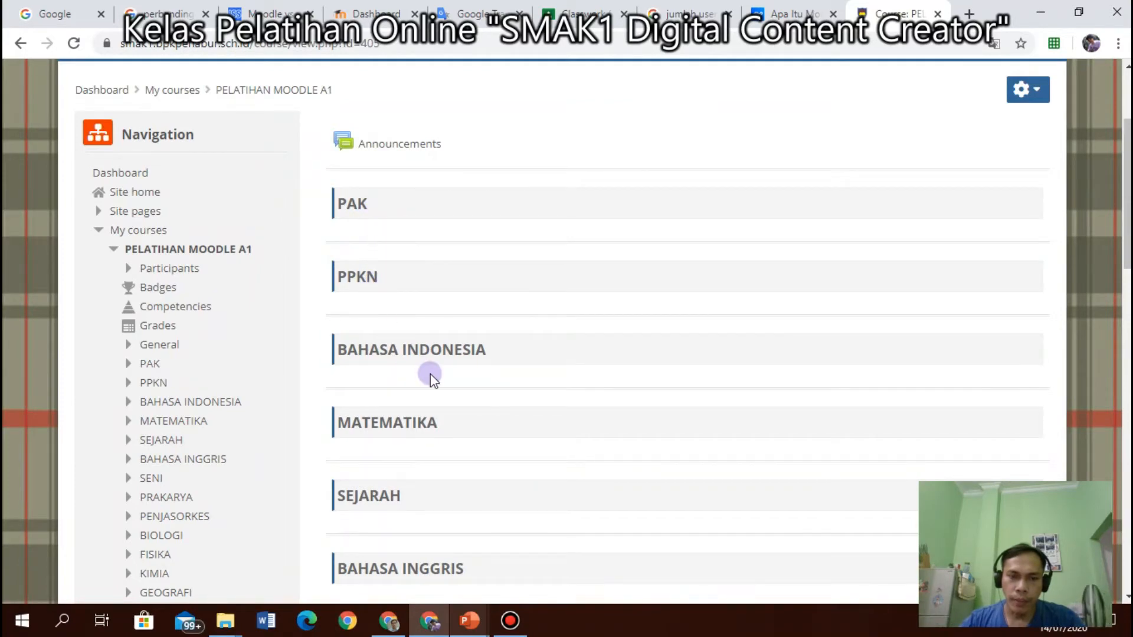
Scroll down the PELATIHAN MOODLE A1 course page and back up to the top.
{"action": "scroll", "coordinate": [431, 373], "scroll_direction": "down", "scroll_amount": 10}
{"action": "scroll", "coordinate": [437, 378], "scroll_direction": "up", "scroll_amount": 7}
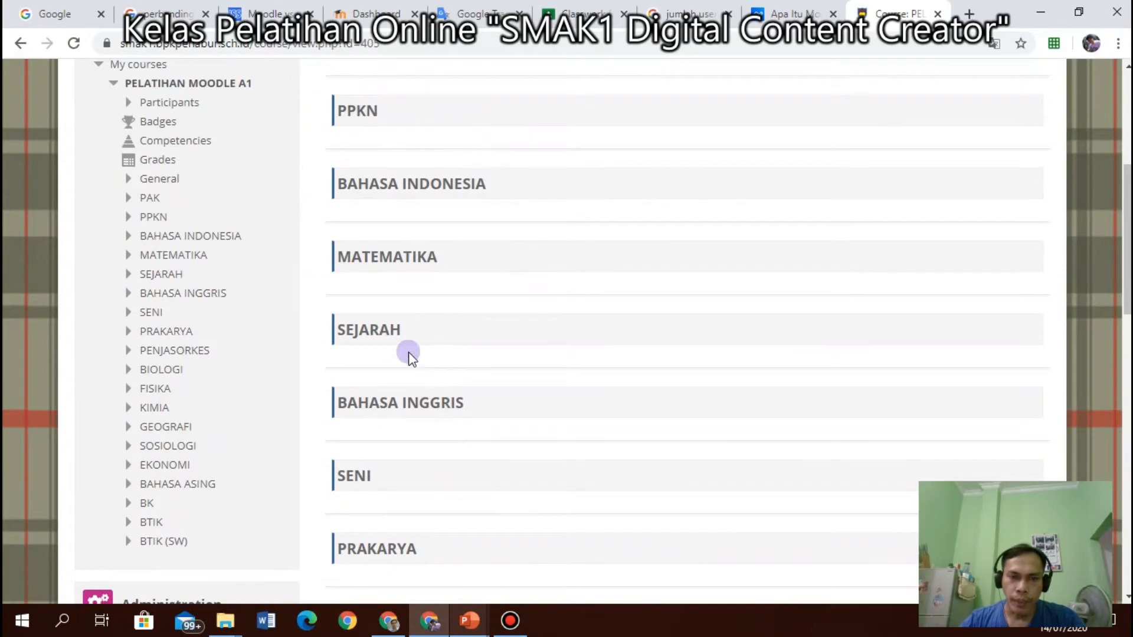
{"action": "scroll", "coordinate": [416, 353], "scroll_direction": "up", "scroll_amount": 3}
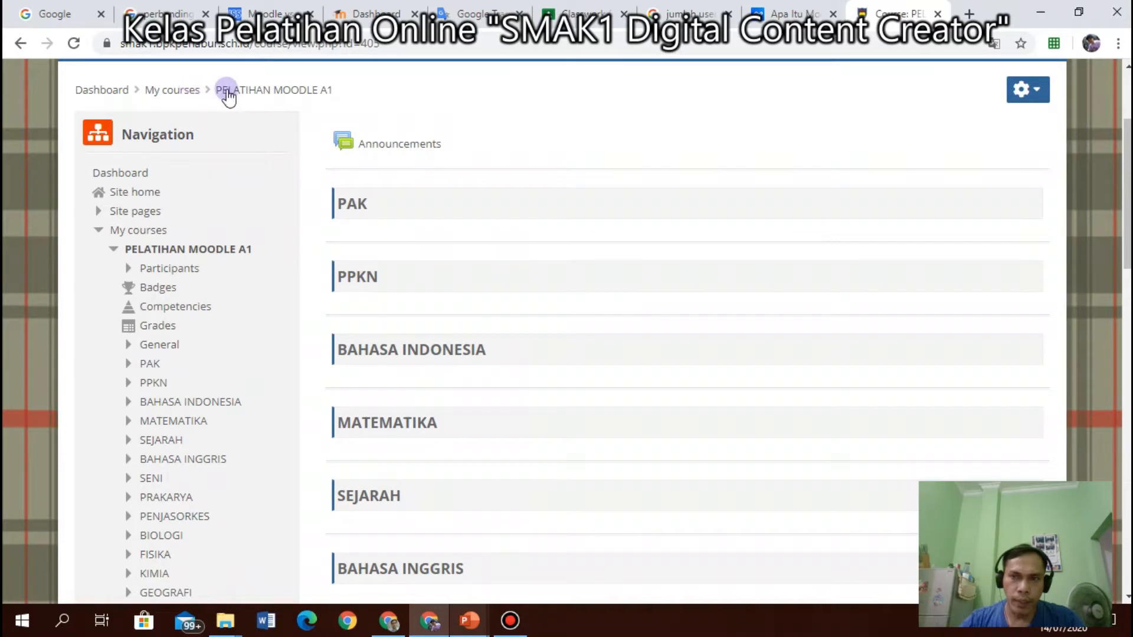
Switch between the two browser windows and visit the Moodle site home page.
{"action": "left_click", "coordinate": [388, 620]}
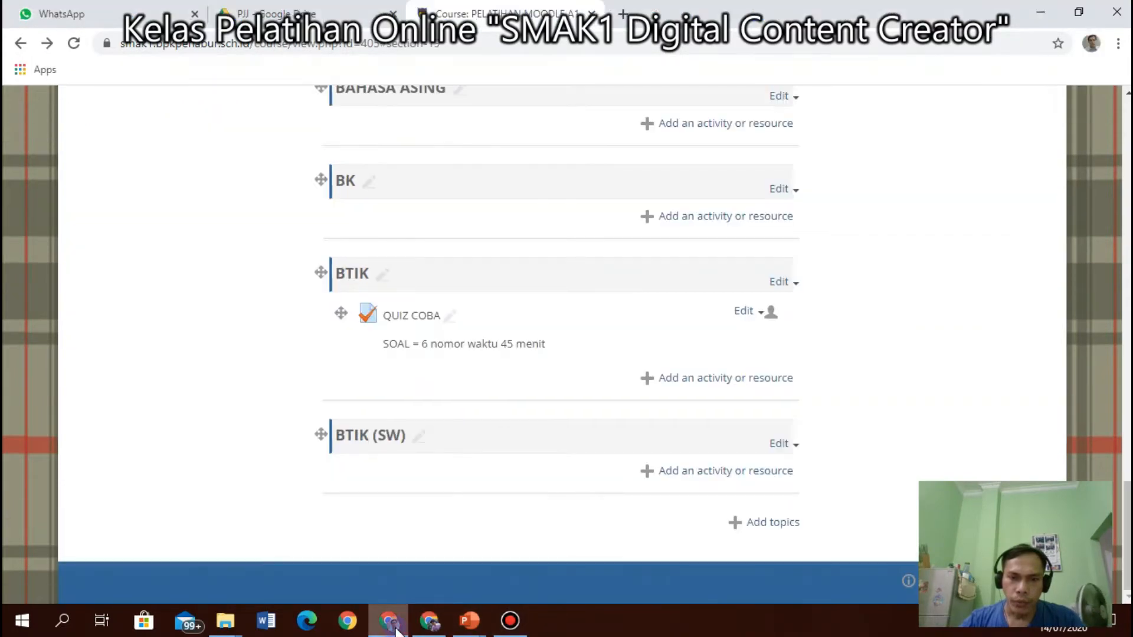
{"action": "scroll", "coordinate": [389, 396], "scroll_direction": "up", "scroll_amount": 20}
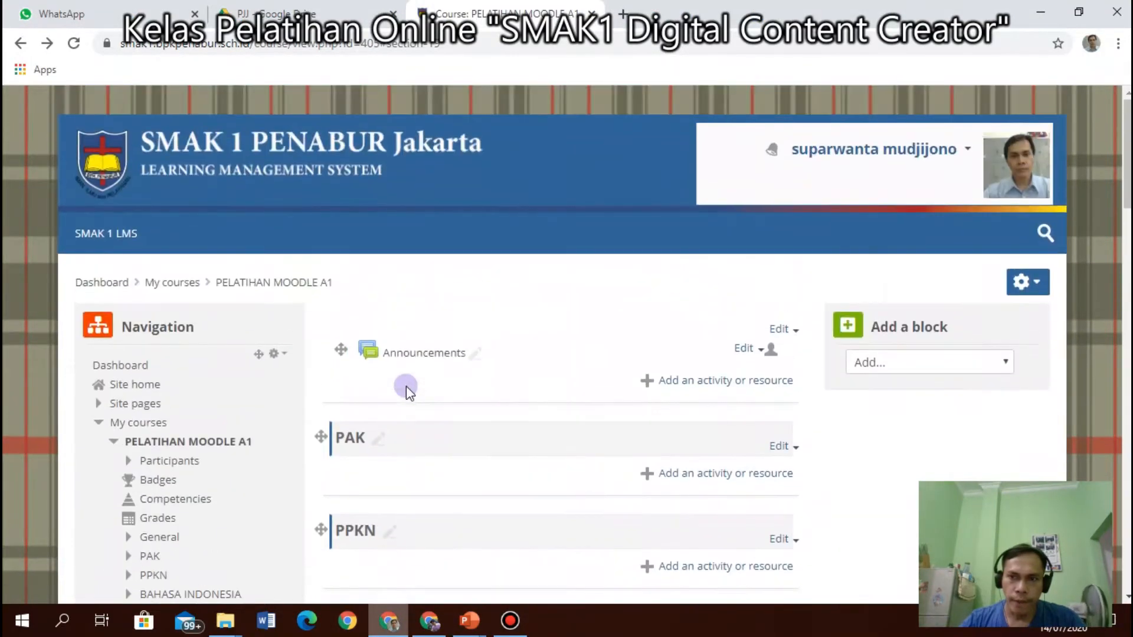
{"action": "left_click", "coordinate": [429, 620]}
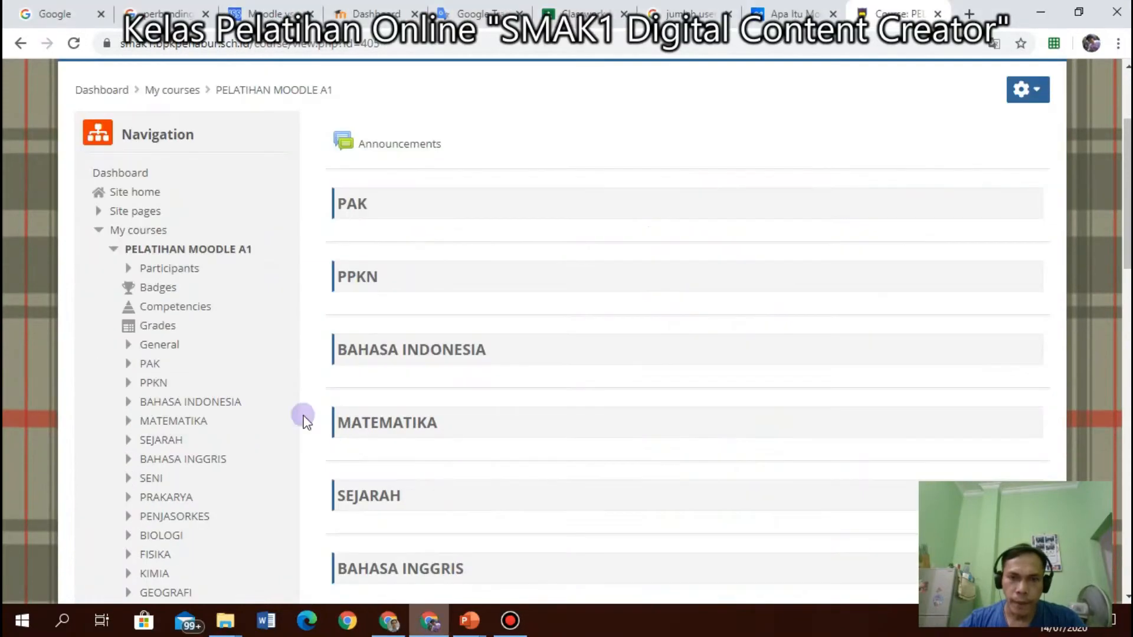
{"action": "scroll", "coordinate": [231, 321], "scroll_direction": "up", "scroll_amount": 3}
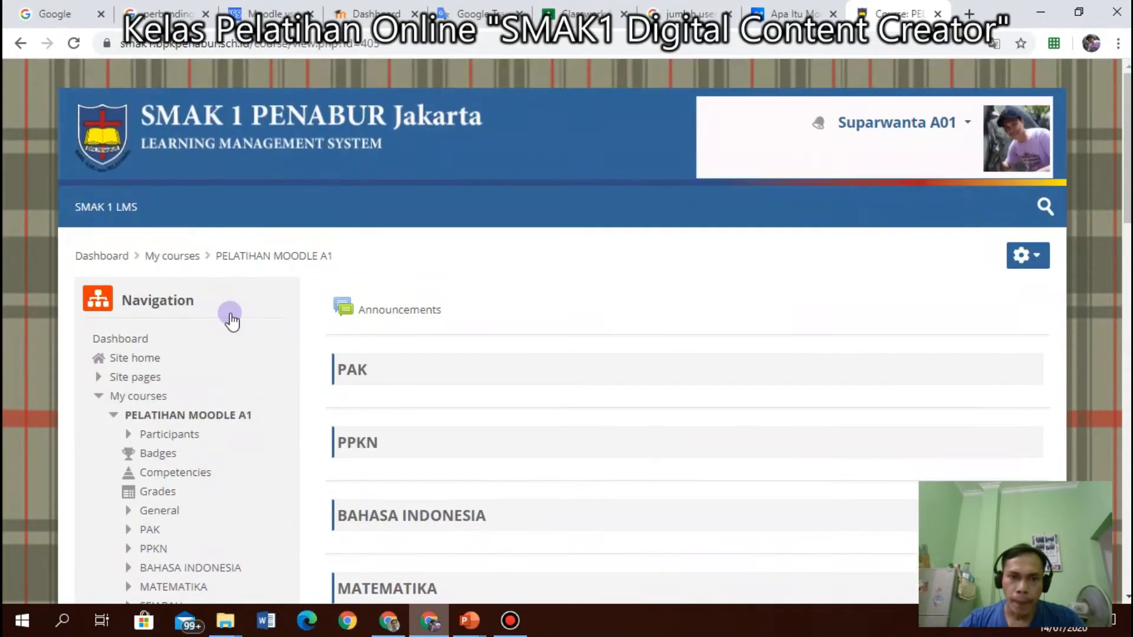
{"action": "left_click", "coordinate": [134, 357]}
{"action": "scroll", "coordinate": [445, 406], "scroll_direction": "down", "scroll_amount": 10}
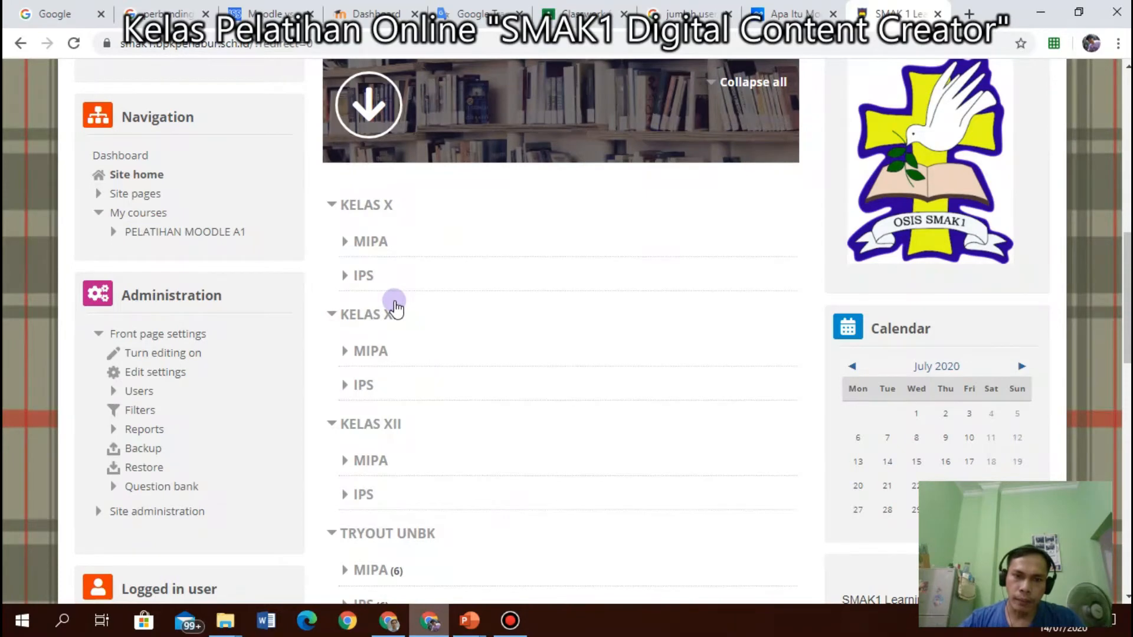
{"action": "left_click", "coordinate": [389, 621]}
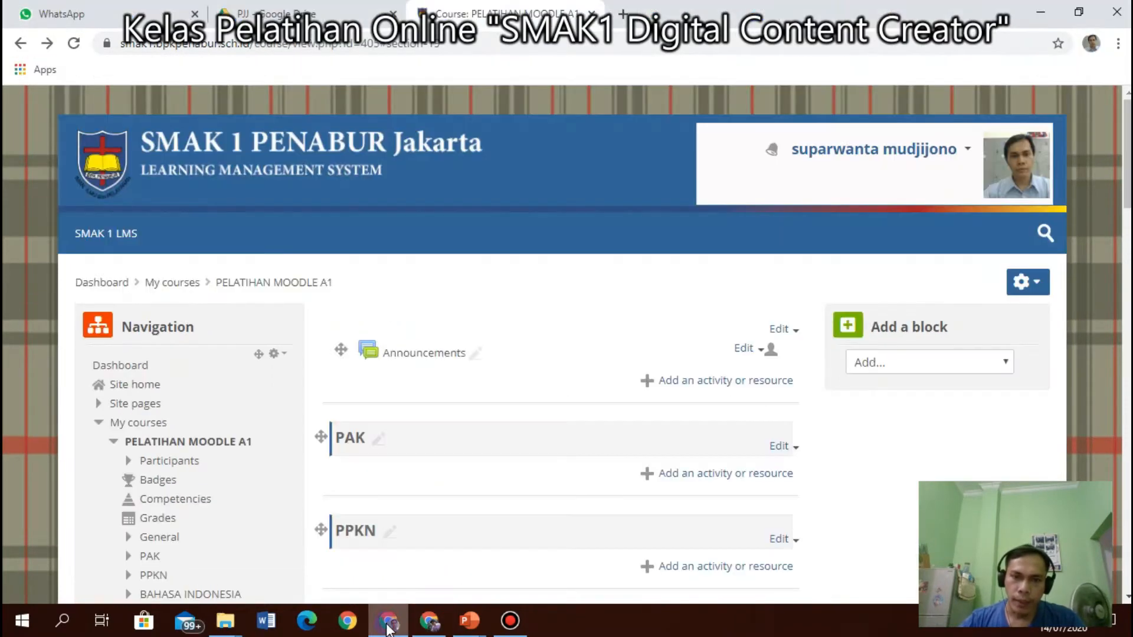
Re-enter the PELATIHAN MOODLE A1 course from site home via the PELATIHAN MOODLE SMAK 1 category.
{"action": "left_click", "coordinate": [145, 384]}
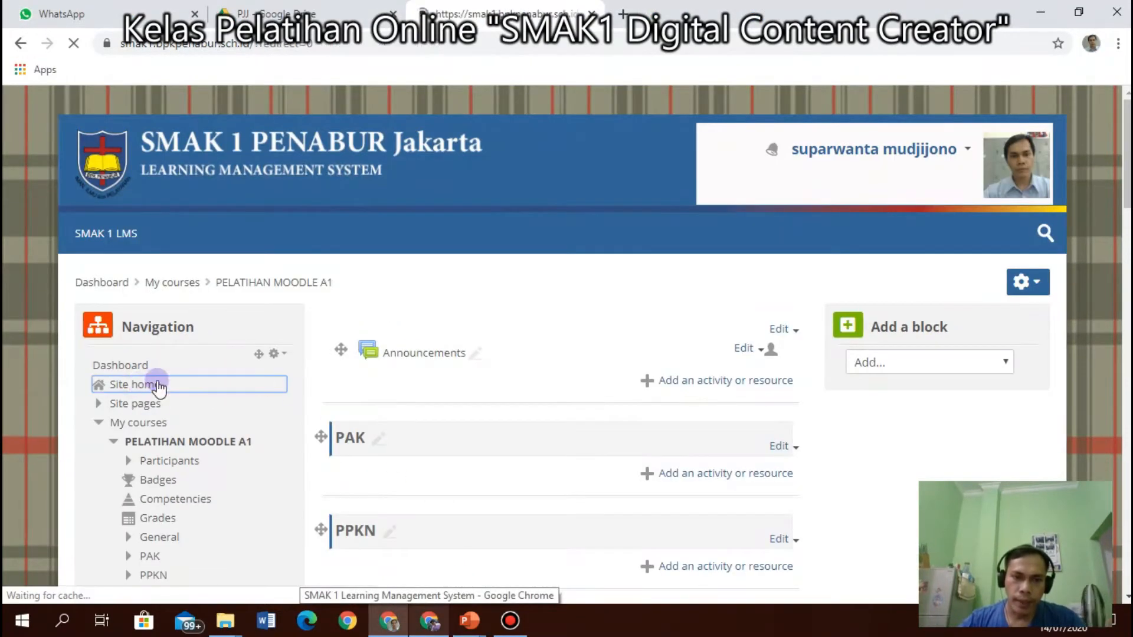
{"action": "scroll", "coordinate": [469, 390], "scroll_direction": "down", "scroll_amount": 15}
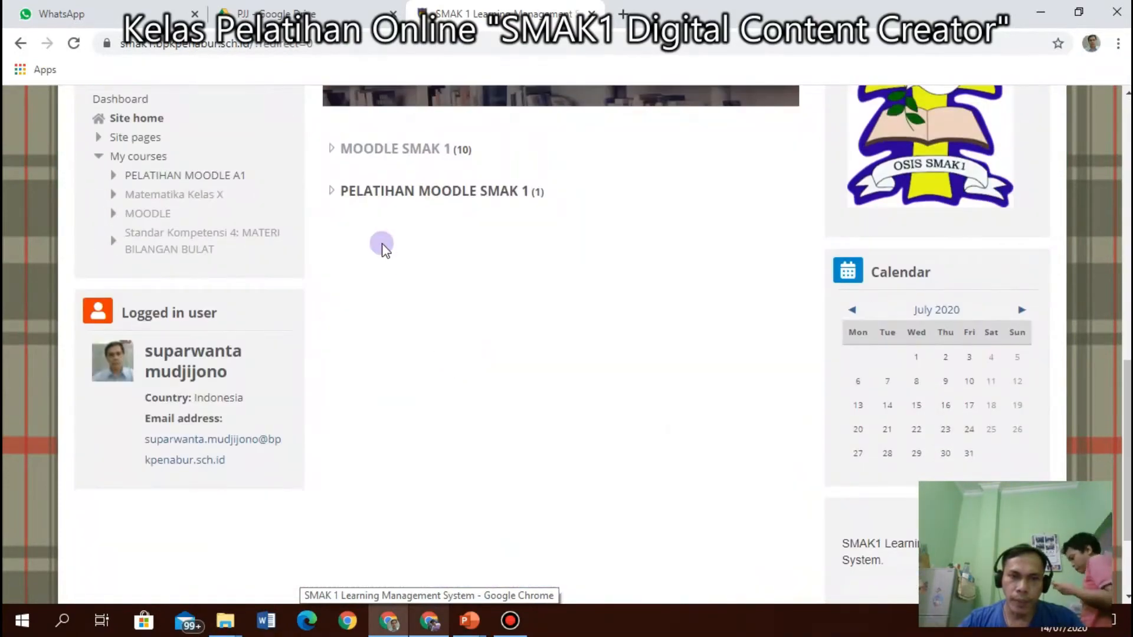
{"action": "left_click", "coordinate": [381, 194]}
{"action": "scroll", "coordinate": [470, 317], "scroll_direction": "down", "scroll_amount": 3}
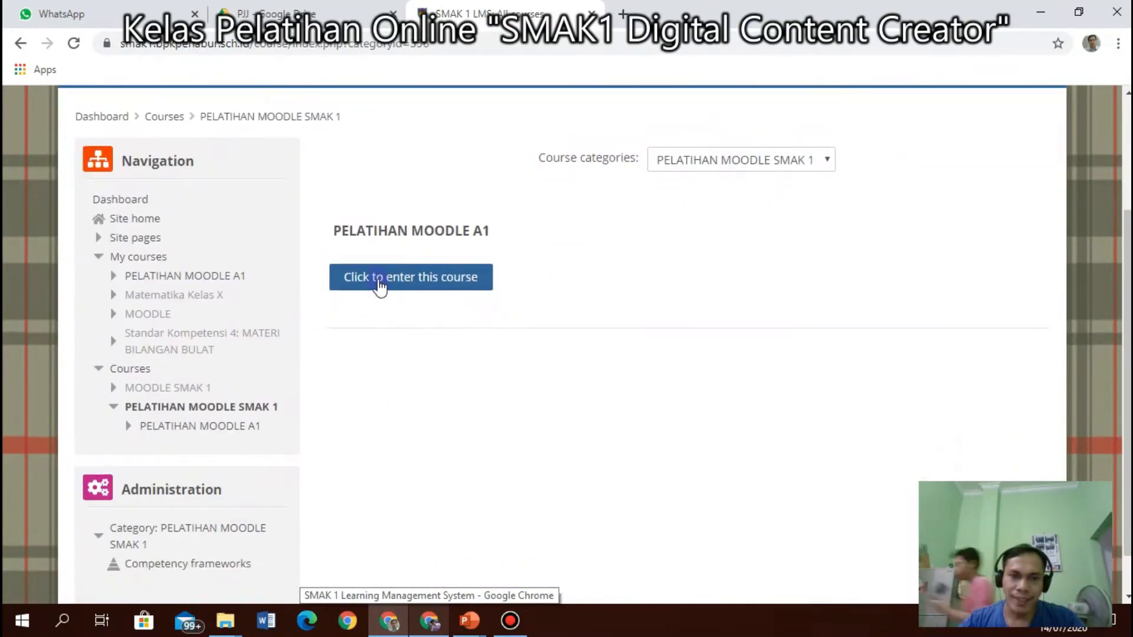
{"action": "left_click", "coordinate": [380, 275]}
{"action": "scroll", "coordinate": [460, 371], "scroll_direction": "down", "scroll_amount": 4}
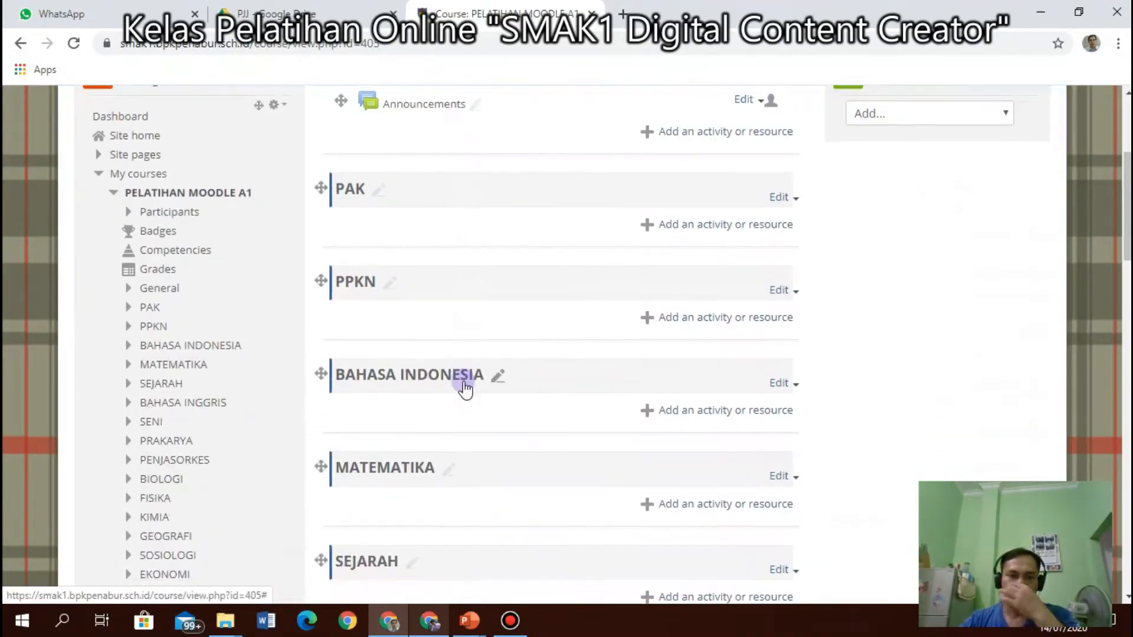
{"action": "scroll", "coordinate": [466, 390], "scroll_direction": "up", "scroll_amount": 4}
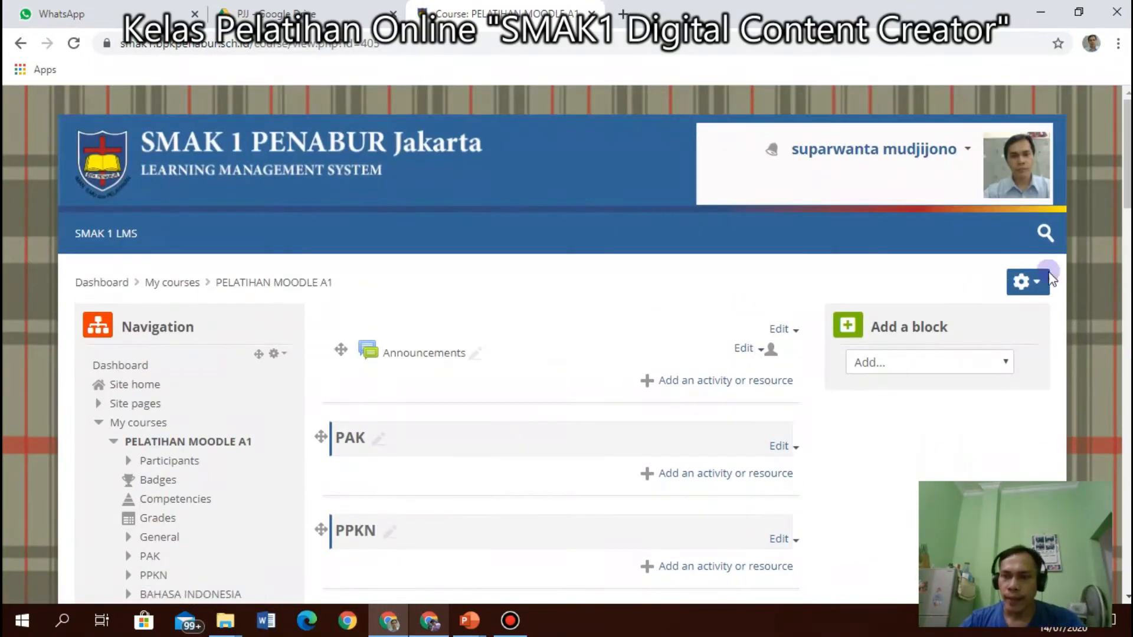
{"action": "left_click", "coordinate": [1028, 282]}
Turn editing off and review the sections down to the QUIS PJOK quiz under PENJASORKES.
{"action": "left_click", "coordinate": [969, 338]}
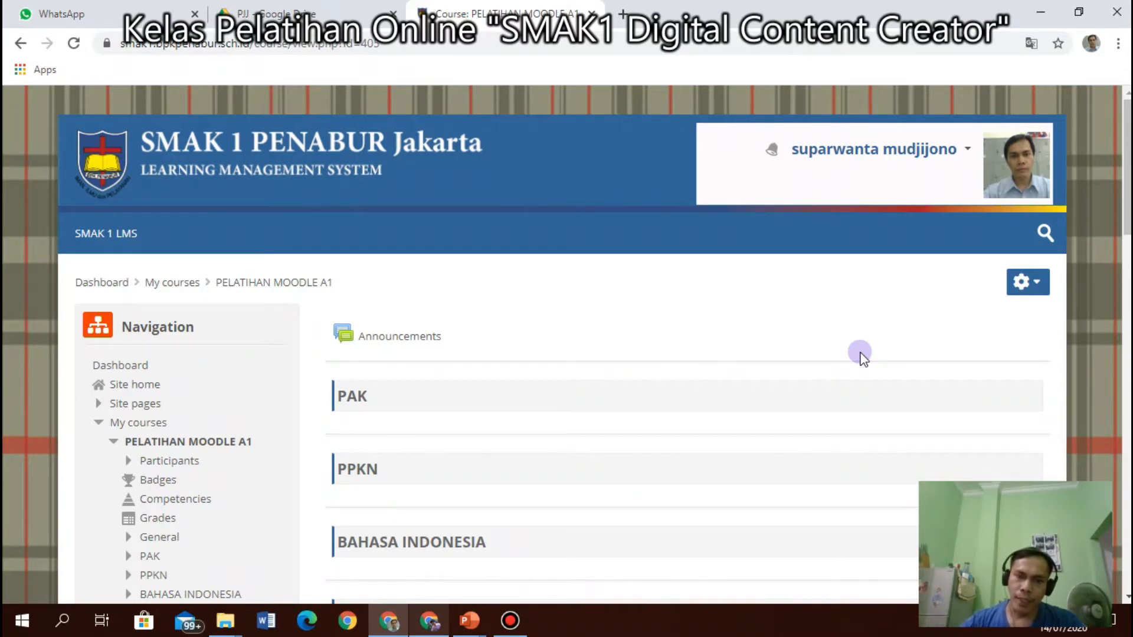
{"action": "scroll", "coordinate": [769, 396], "scroll_direction": "down", "scroll_amount": 3}
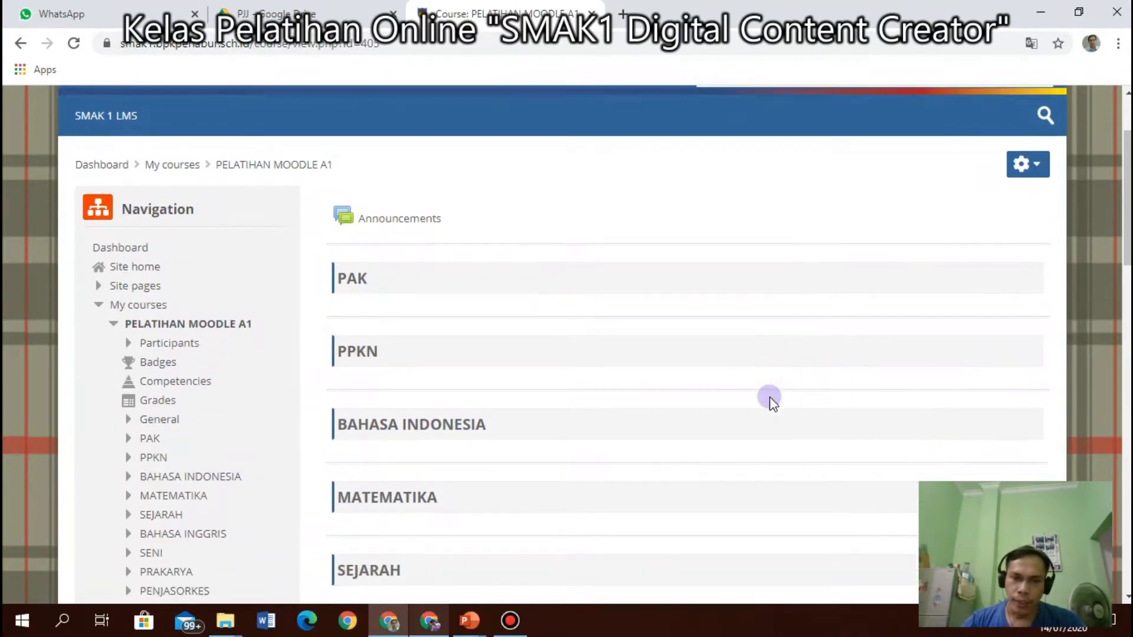
{"action": "scroll", "coordinate": [769, 399], "scroll_direction": "down", "scroll_amount": 4}
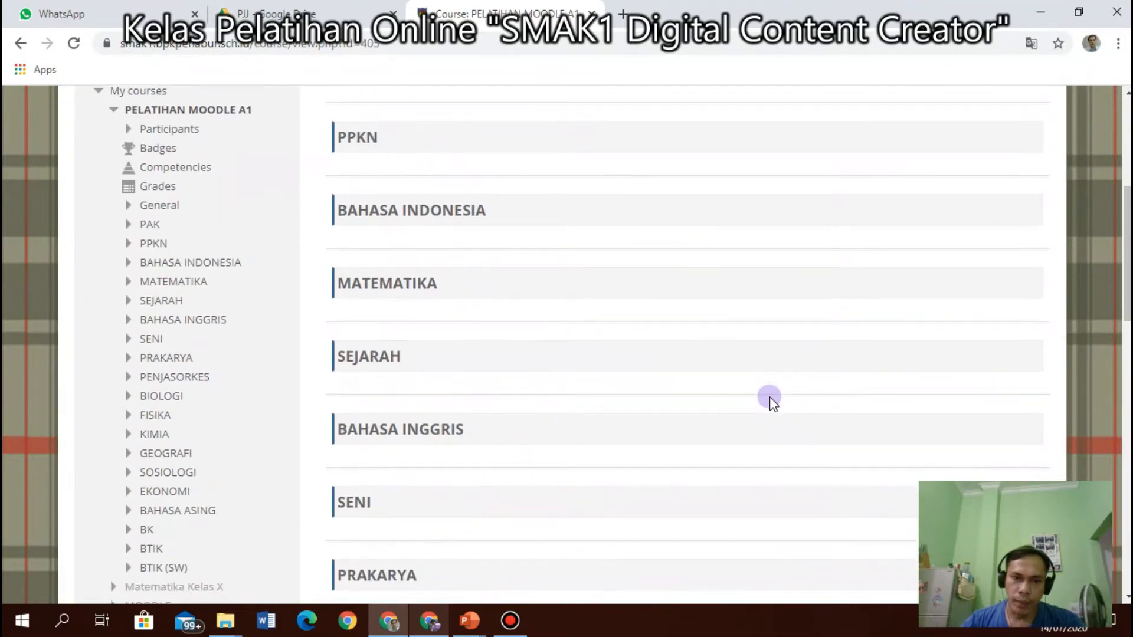
{"action": "scroll", "coordinate": [769, 399], "scroll_direction": "up", "scroll_amount": 4}
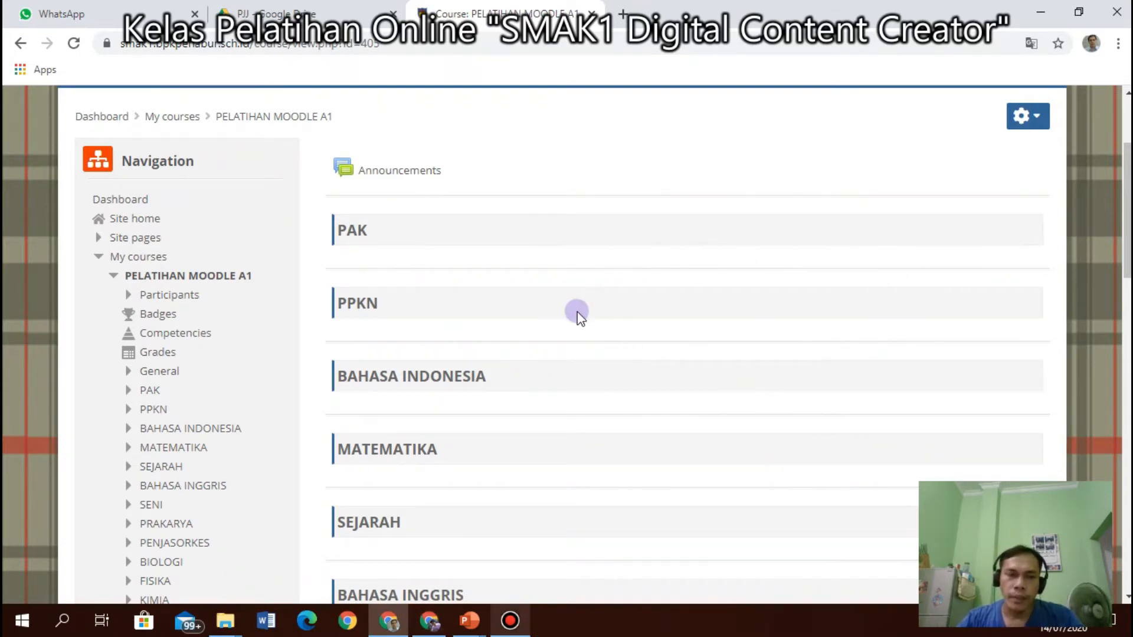
{"action": "scroll", "coordinate": [492, 380], "scroll_direction": "down", "scroll_amount": 3}
{"action": "scroll", "coordinate": [492, 381], "scroll_direction": "down", "scroll_amount": 3}
{"action": "scroll", "coordinate": [492, 381], "scroll_direction": "up", "scroll_amount": 3}
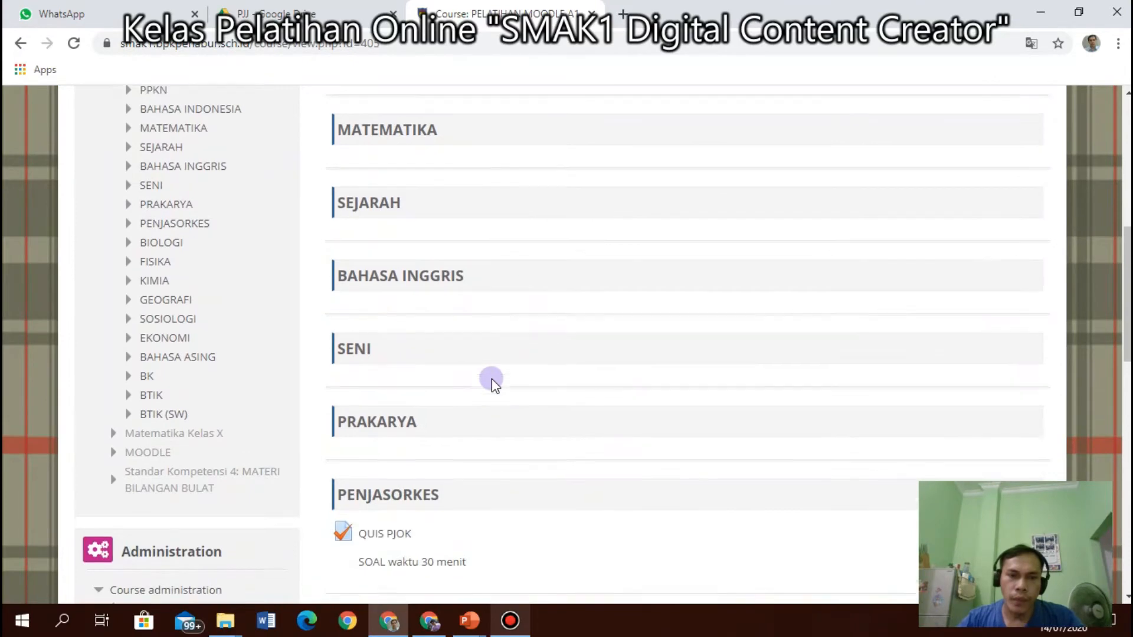
{"action": "scroll", "coordinate": [492, 381], "scroll_direction": "down", "scroll_amount": 4}
{"action": "scroll", "coordinate": [491, 379], "scroll_direction": "down", "scroll_amount": 4}
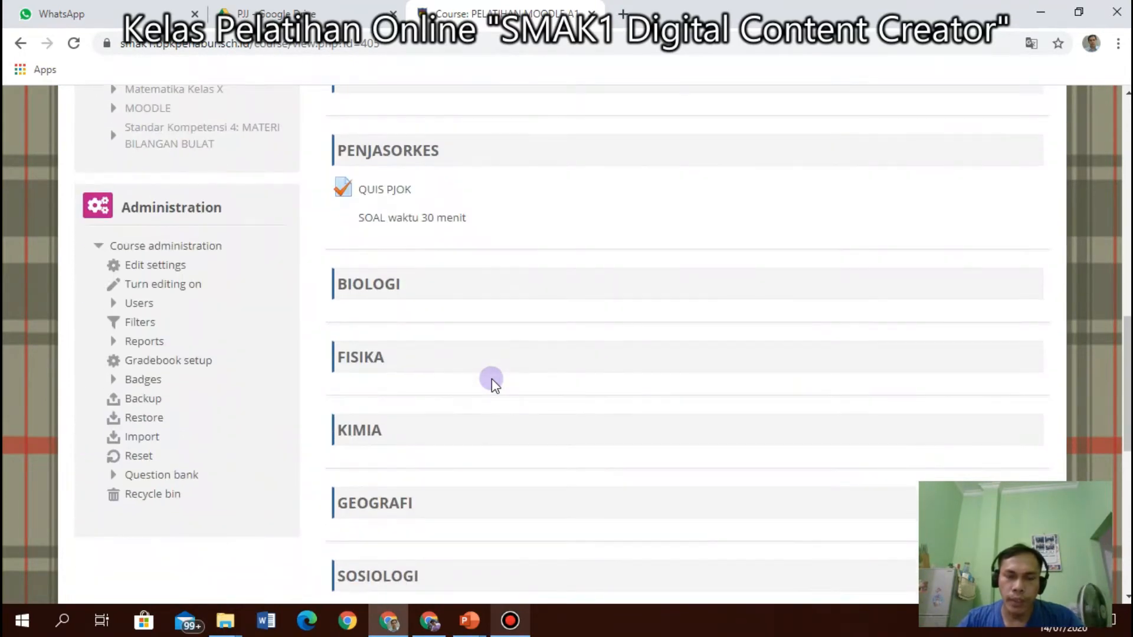
{"action": "scroll", "coordinate": [718, 293], "scroll_direction": "up", "scroll_amount": 10}
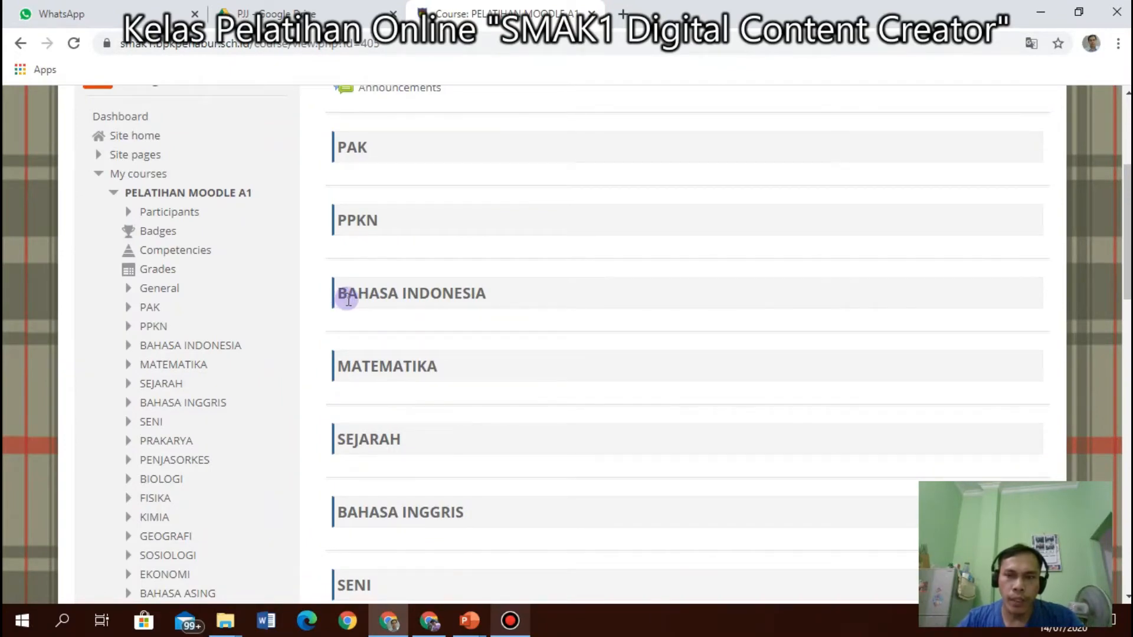
{"action": "scroll", "coordinate": [348, 300], "scroll_direction": "up", "scroll_amount": 4}
{"action": "scroll", "coordinate": [458, 357], "scroll_direction": "down", "scroll_amount": 6}
{"action": "scroll", "coordinate": [490, 339], "scroll_direction": "up", "scroll_amount": 4}
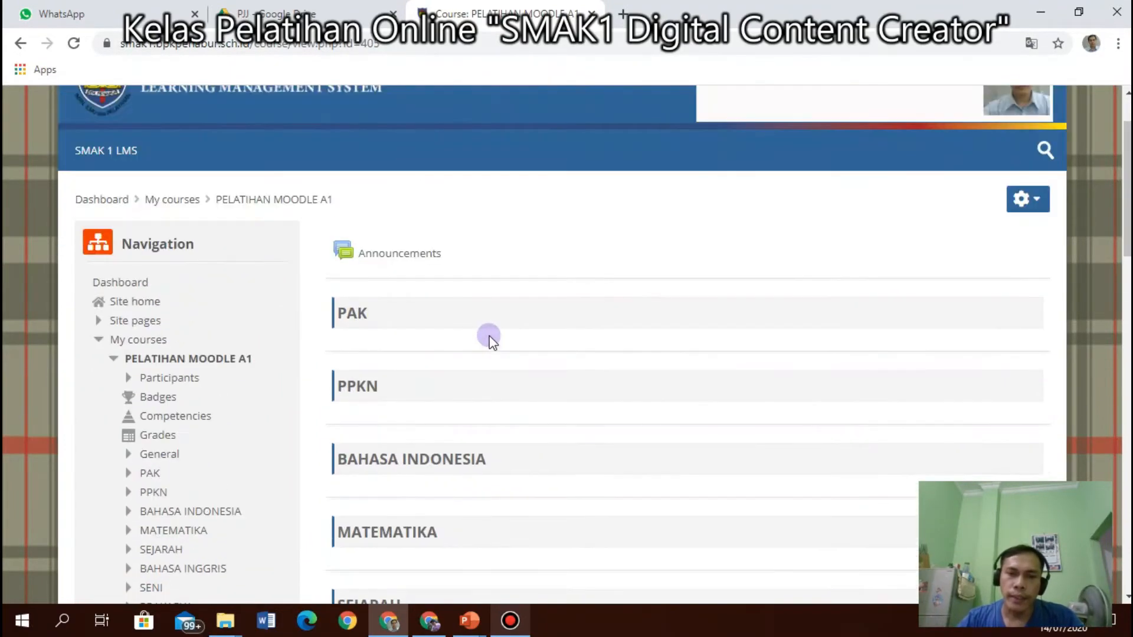
Turn editing on for the PELATIHAN MOODLE A1 course.
{"action": "left_click", "coordinate": [1036, 204]}
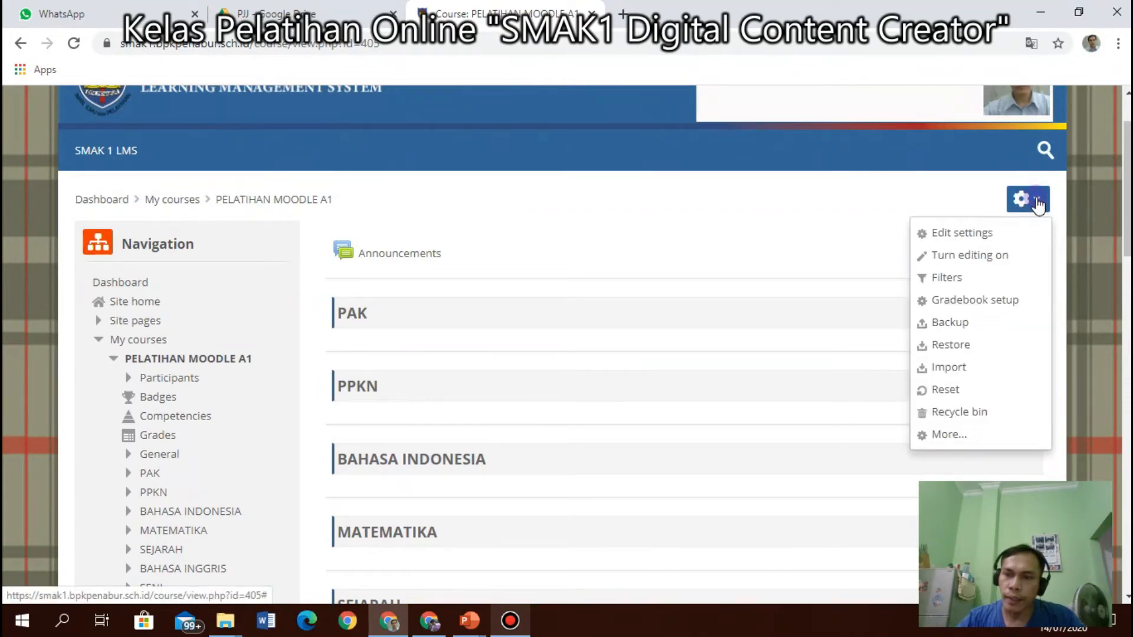
{"action": "left_click", "coordinate": [975, 264]}
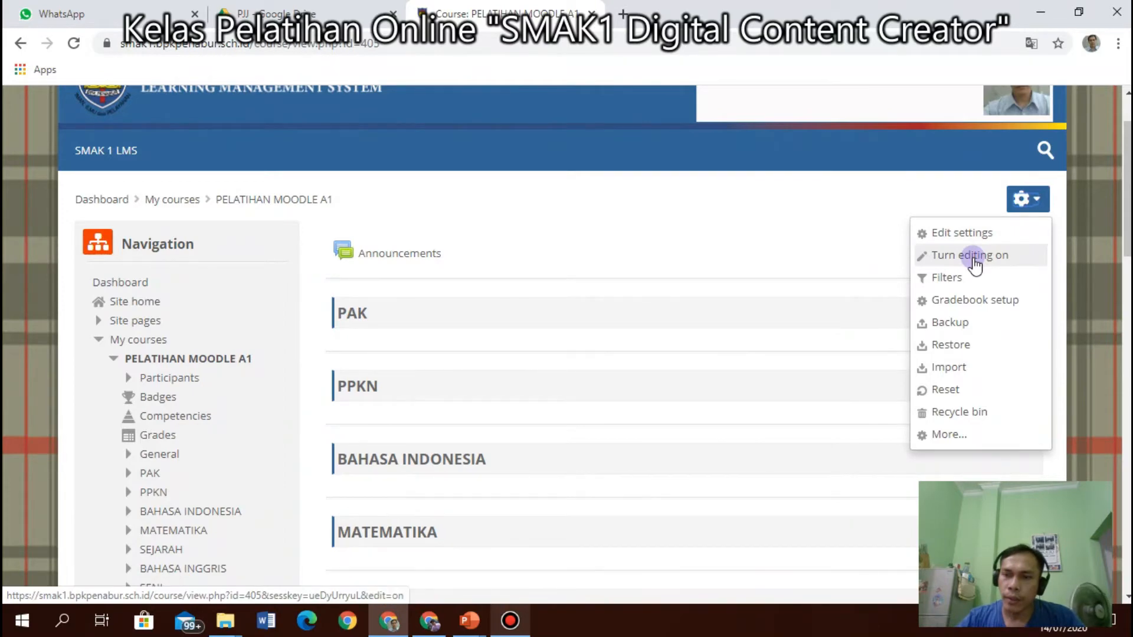
{"action": "left_click", "coordinate": [973, 259]}
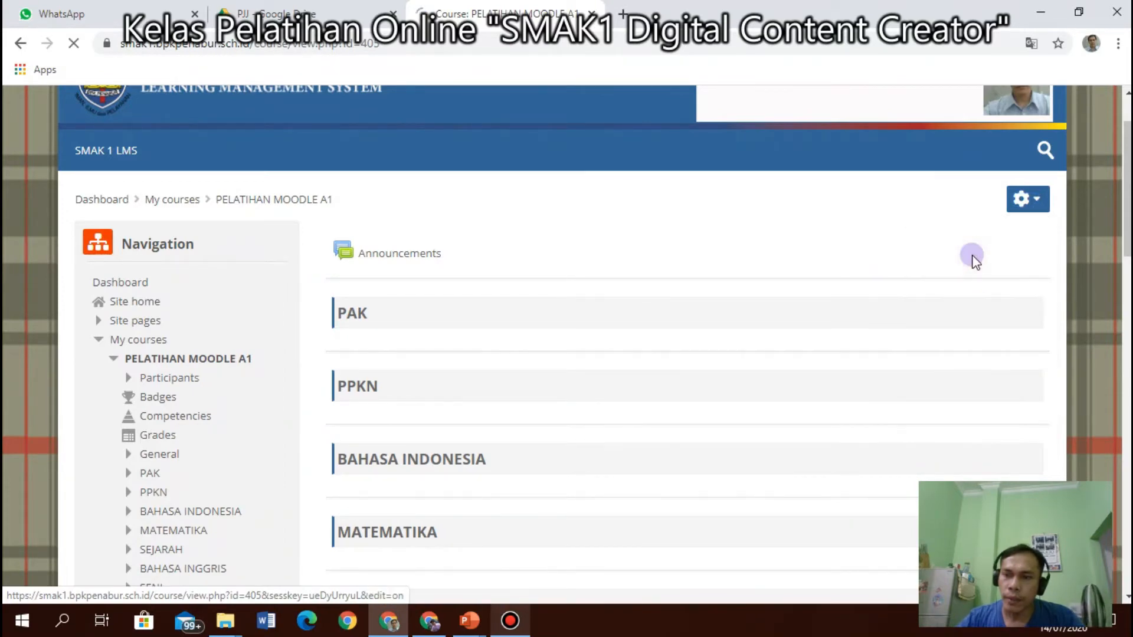
{"action": "scroll", "coordinate": [438, 417], "scroll_direction": "down", "scroll_amount": 6}
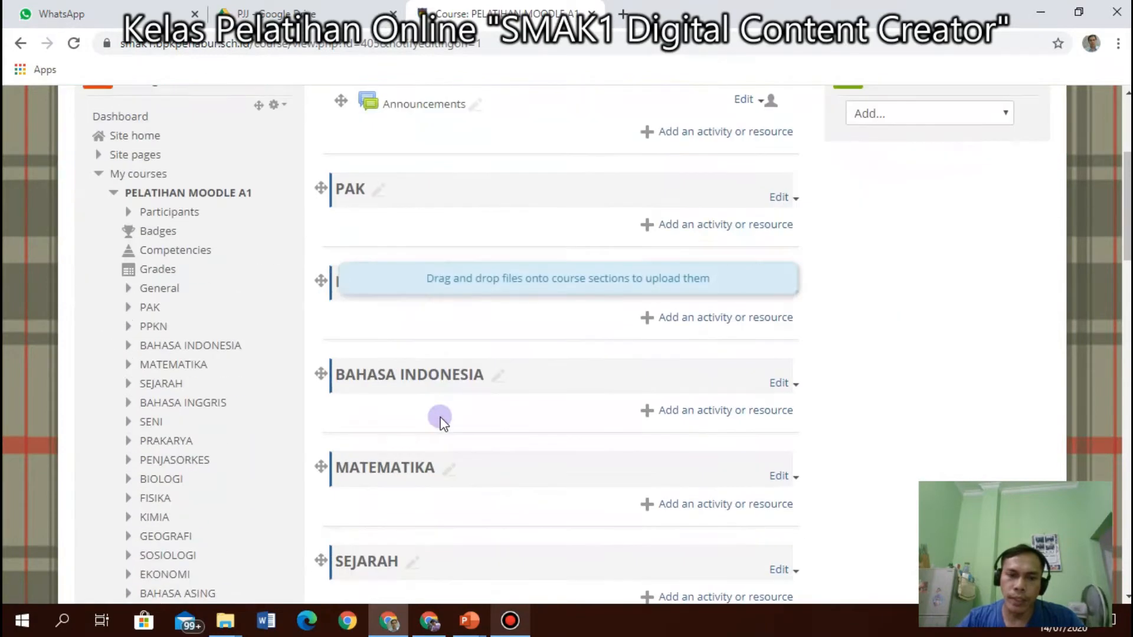
{"action": "scroll", "coordinate": [431, 399], "scroll_direction": "down", "scroll_amount": 10}
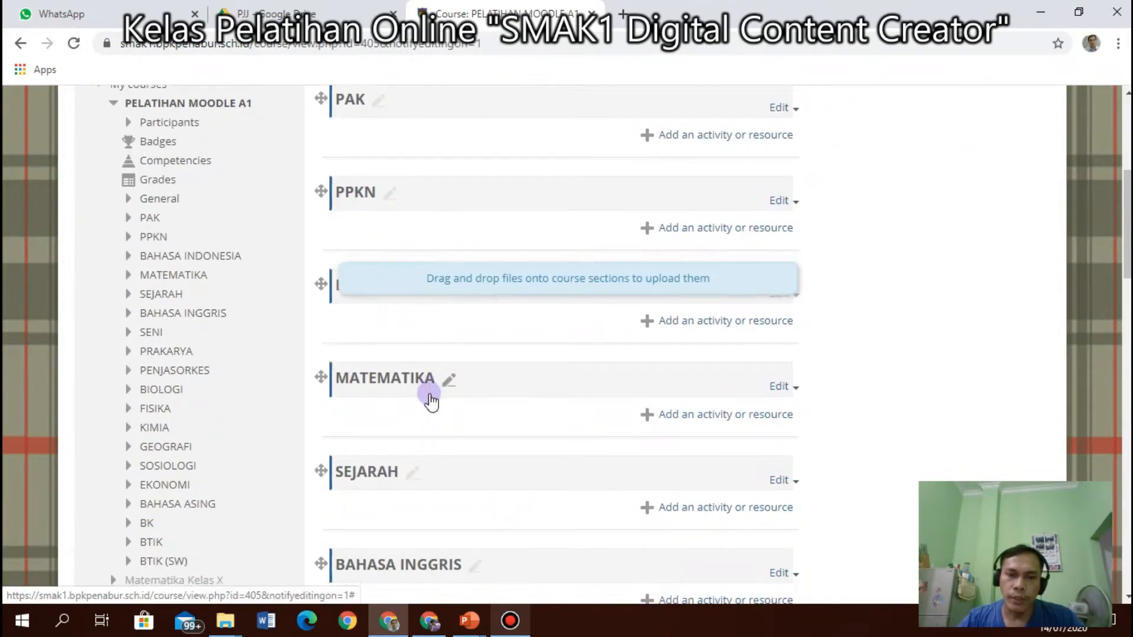
Scroll the editing-mode sections down to QUIZ COBA under BTIK and back to the top.
{"action": "scroll", "coordinate": [431, 399], "scroll_direction": "up", "scroll_amount": 3}
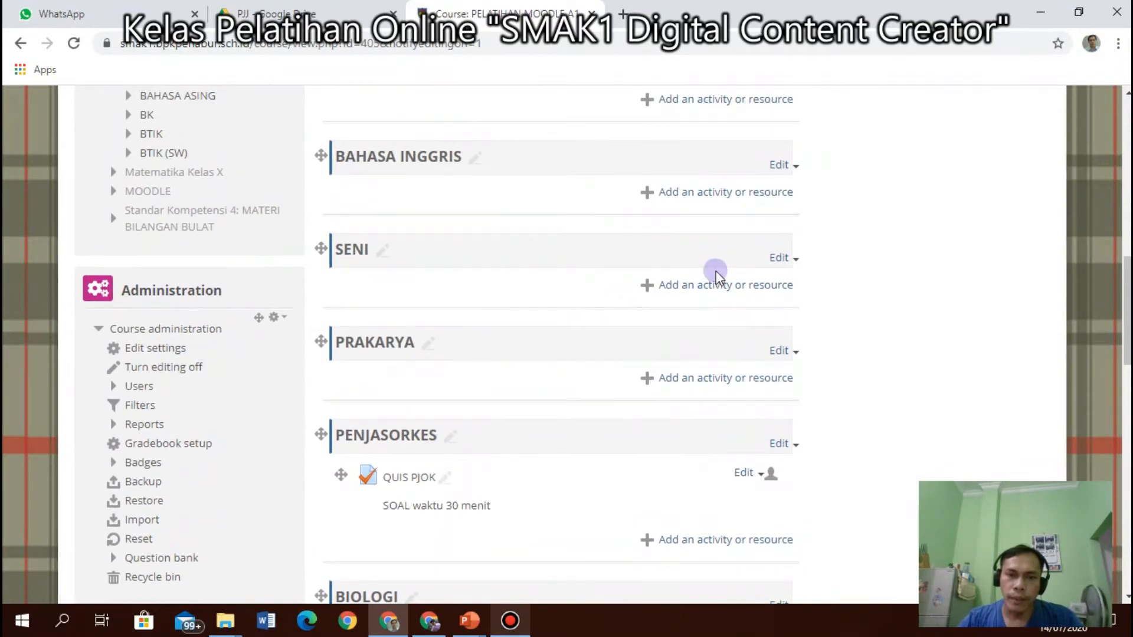
{"action": "scroll", "coordinate": [716, 271], "scroll_direction": "up", "scroll_amount": 6}
{"action": "scroll", "coordinate": [716, 270], "scroll_direction": "up", "scroll_amount": 3}
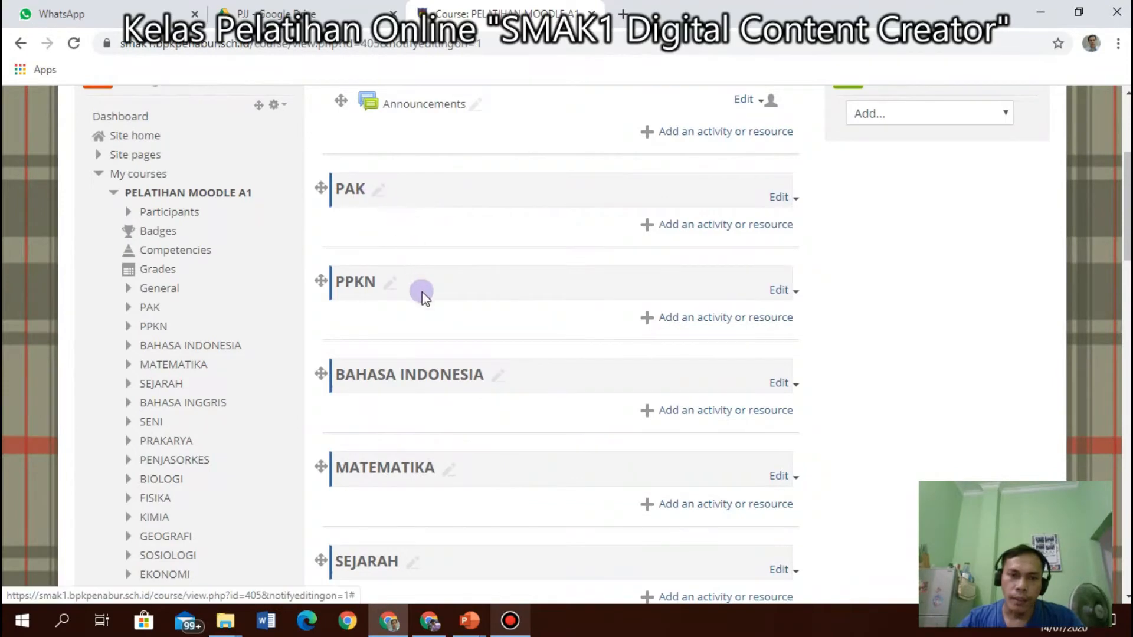
{"action": "scroll", "coordinate": [422, 296], "scroll_direction": "down", "scroll_amount": 12}
{"action": "scroll", "coordinate": [423, 298], "scroll_direction": "down", "scroll_amount": 10}
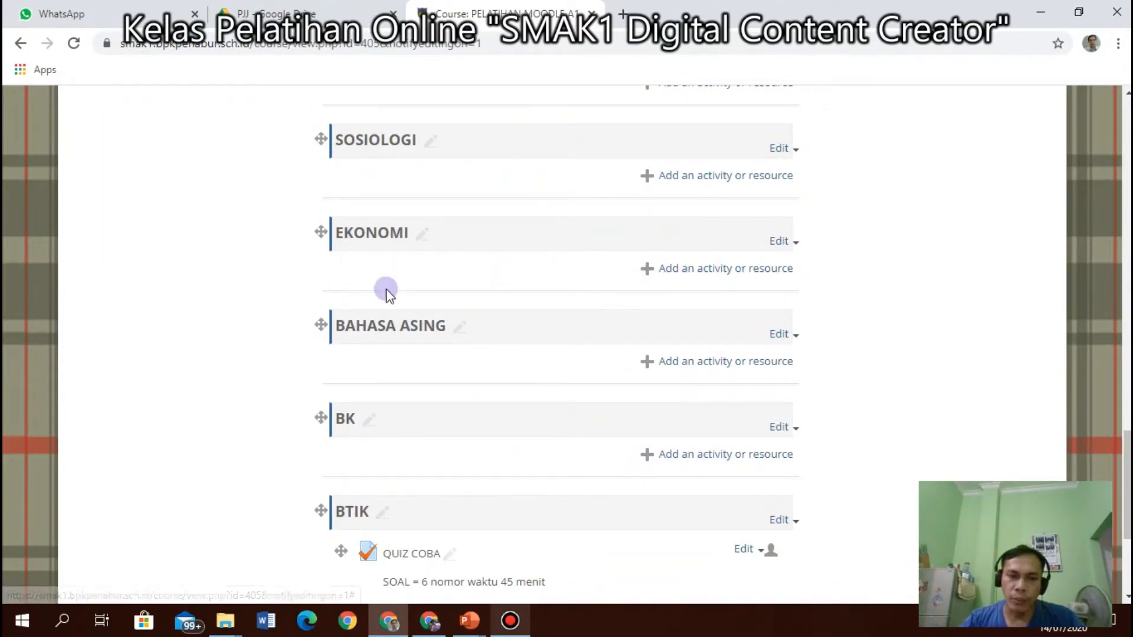
{"action": "scroll", "coordinate": [386, 295], "scroll_direction": "up", "scroll_amount": 10}
{"action": "scroll", "coordinate": [383, 302], "scroll_direction": "down", "scroll_amount": 1}
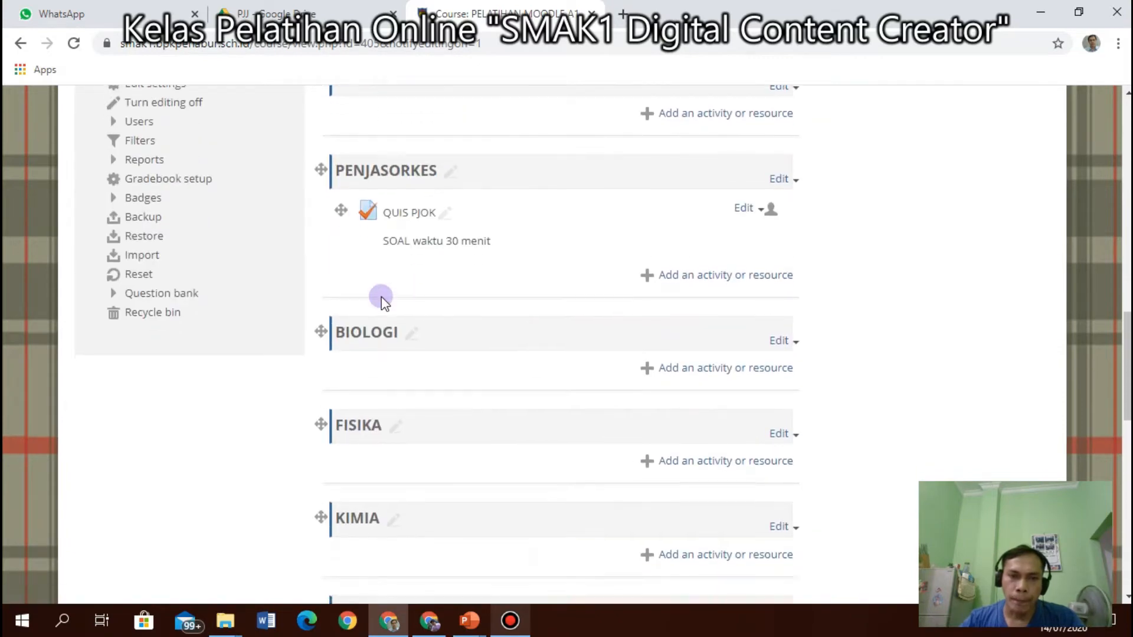
{"action": "scroll", "coordinate": [383, 301], "scroll_direction": "down", "scroll_amount": 10}
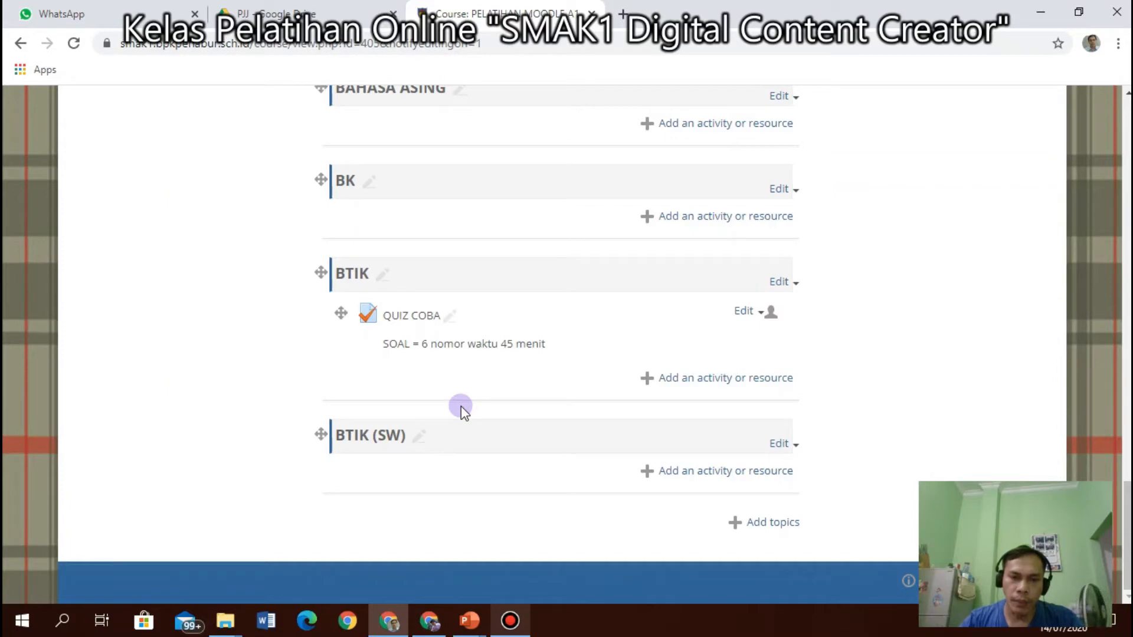
{"action": "scroll", "coordinate": [461, 406], "scroll_direction": "up", "scroll_amount": 20}
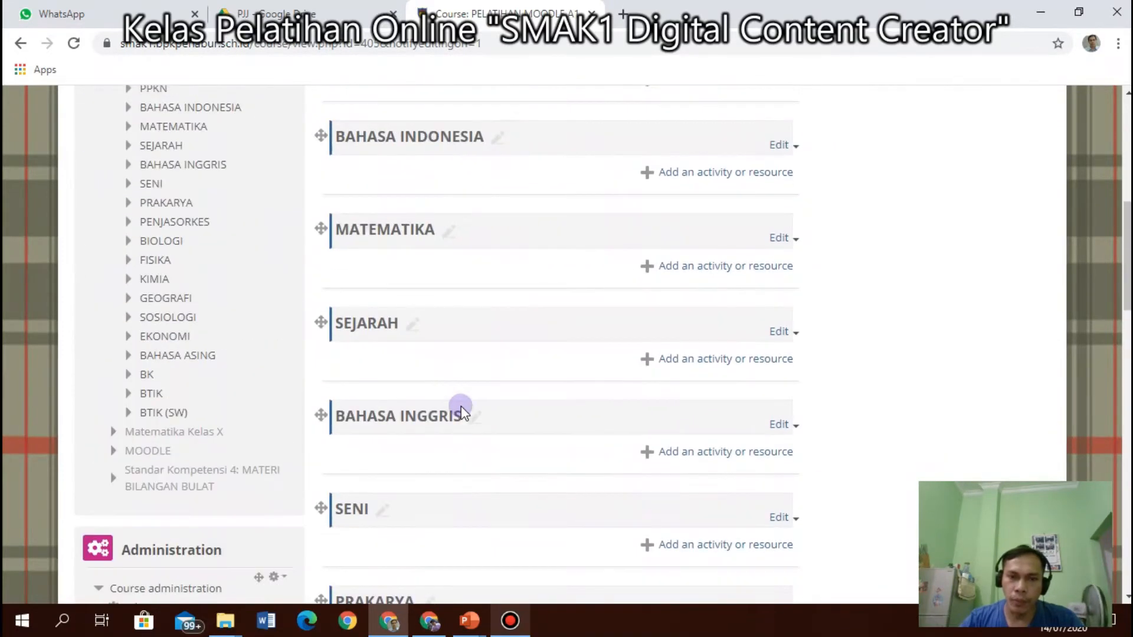
{"action": "scroll", "coordinate": [425, 425], "scroll_direction": "up", "scroll_amount": 7}
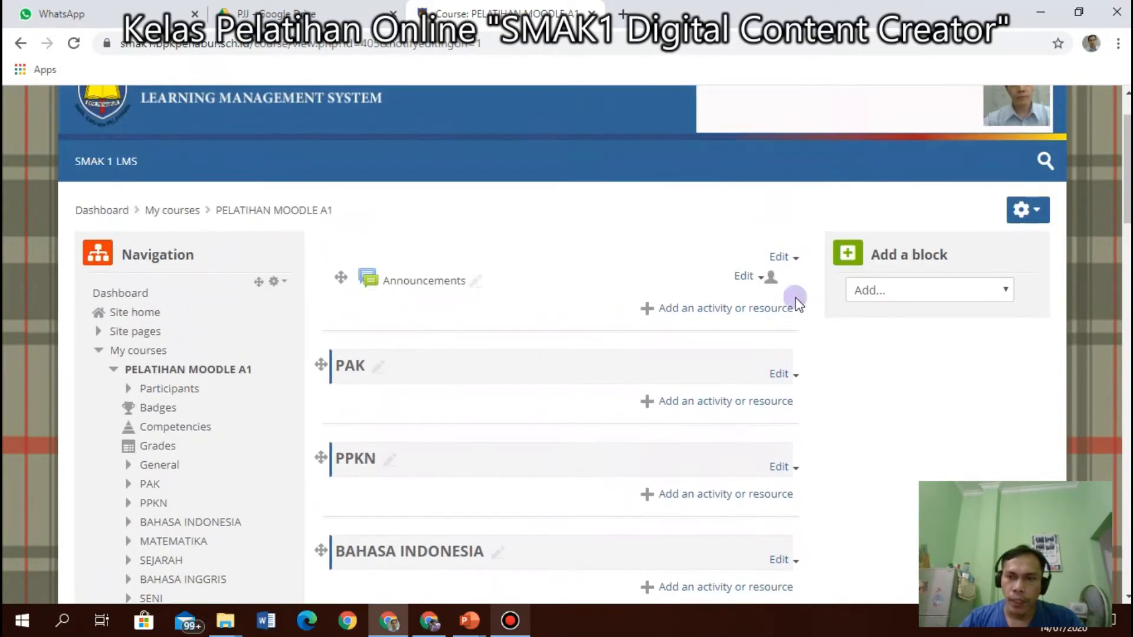
{"action": "left_click", "coordinate": [1038, 214]}
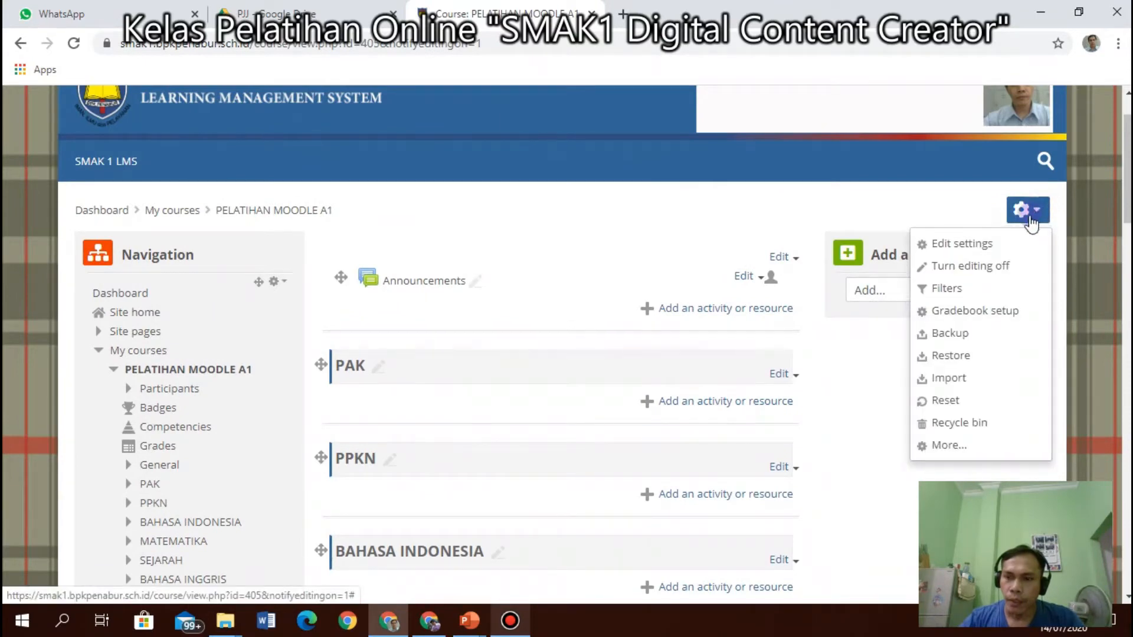
{"action": "left_click", "coordinate": [971, 267]}
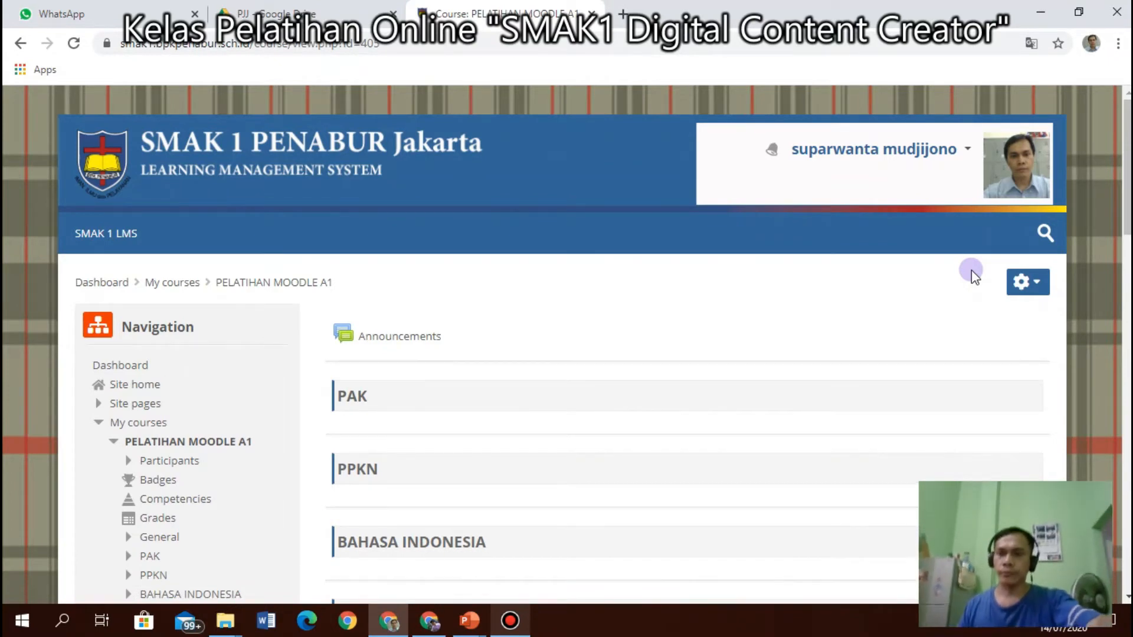
{"action": "left_click", "coordinate": [1029, 283]}
{"action": "left_click", "coordinate": [957, 339]}
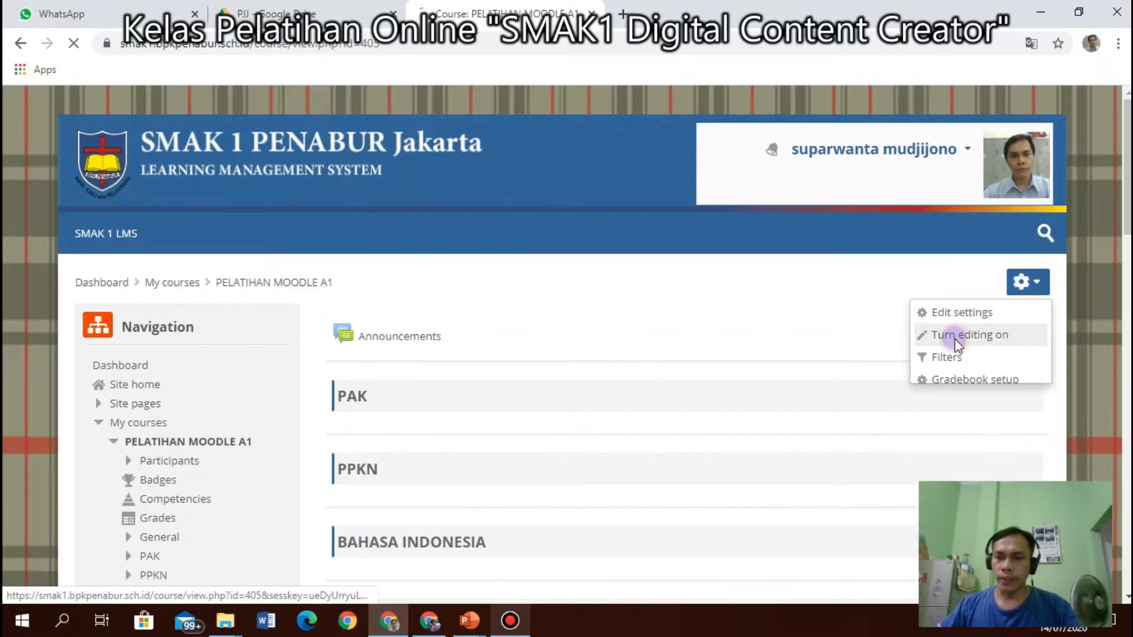
{"action": "left_click", "coordinate": [1024, 280]}
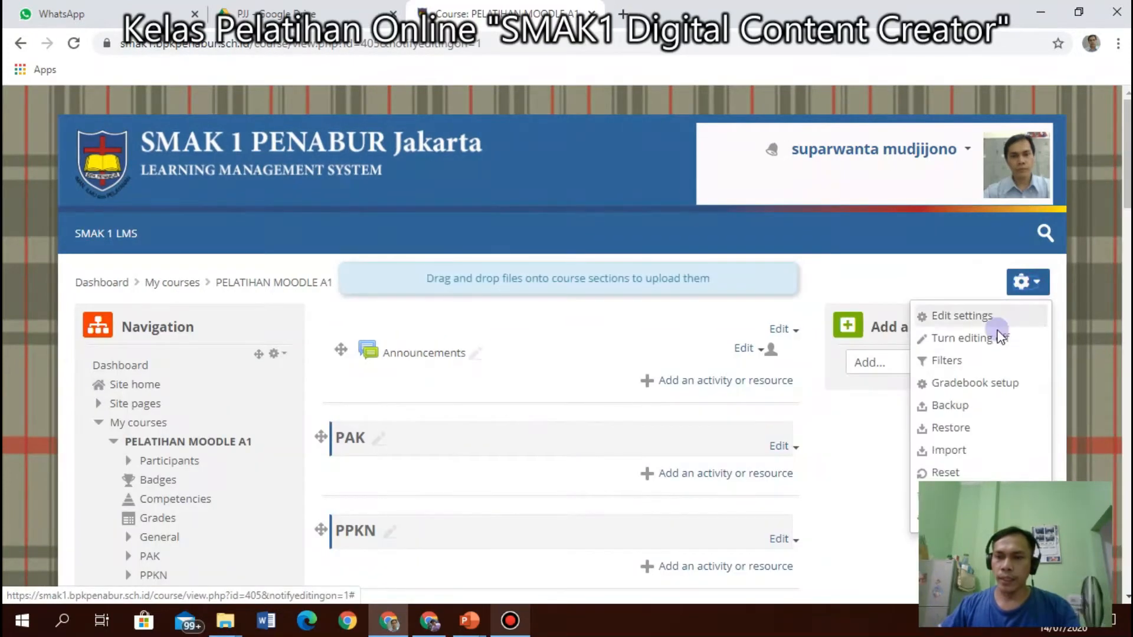
{"action": "left_click", "coordinate": [991, 338]}
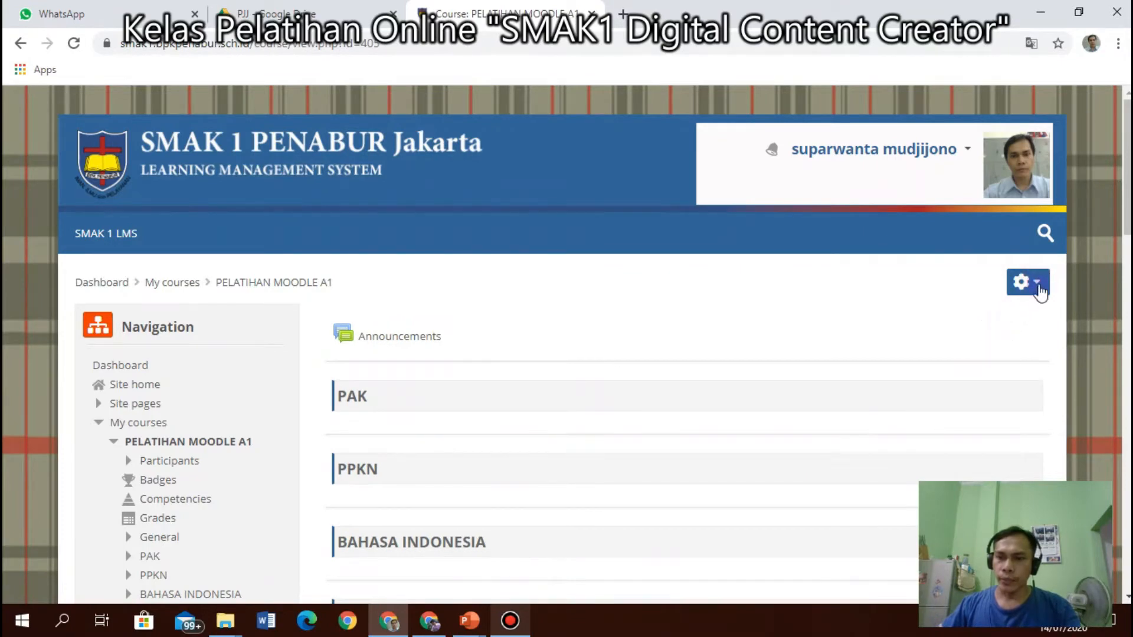
{"action": "left_click", "coordinate": [1039, 290]}
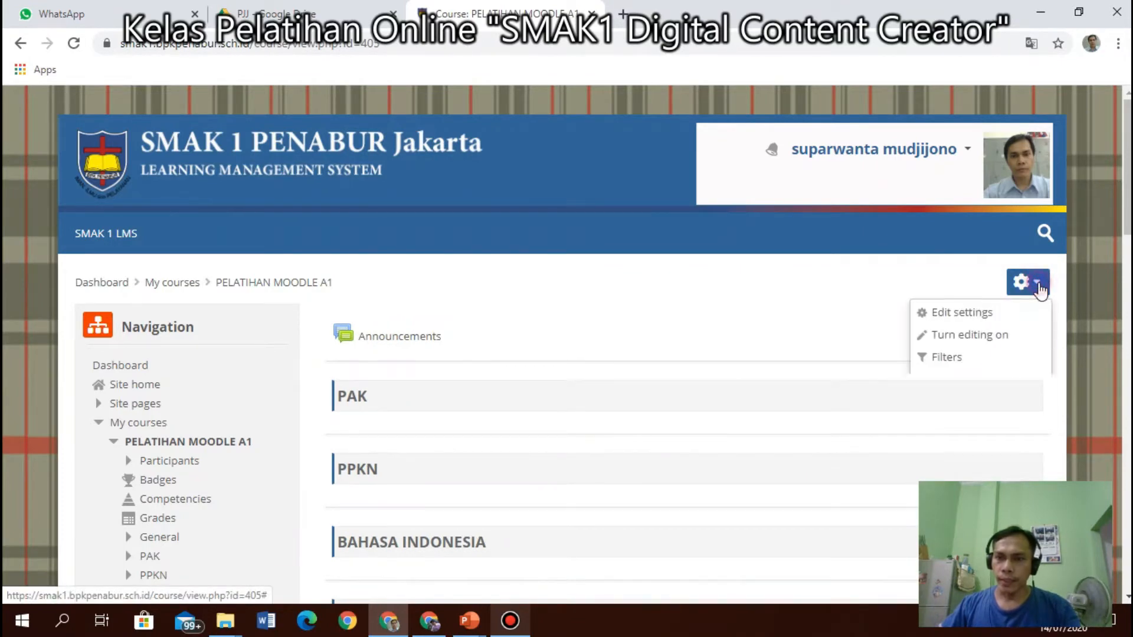
{"action": "left_click", "coordinate": [979, 338]}
{"action": "scroll", "coordinate": [590, 348], "scroll_direction": "down", "scroll_amount": 10}
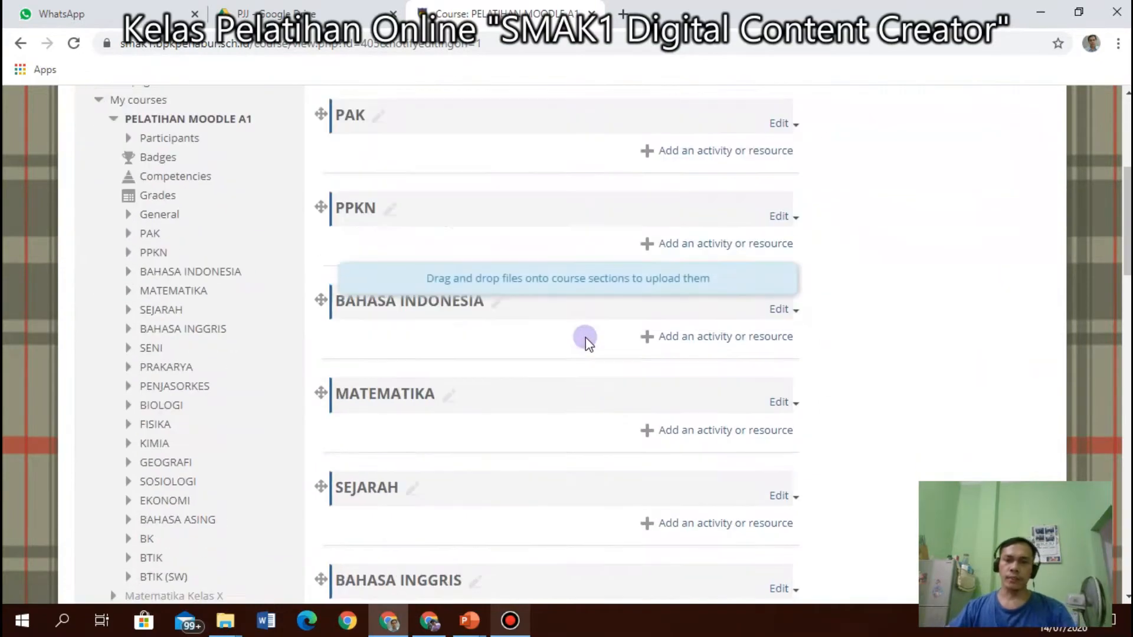
{"action": "scroll", "coordinate": [647, 348], "scroll_direction": "up", "scroll_amount": 8}
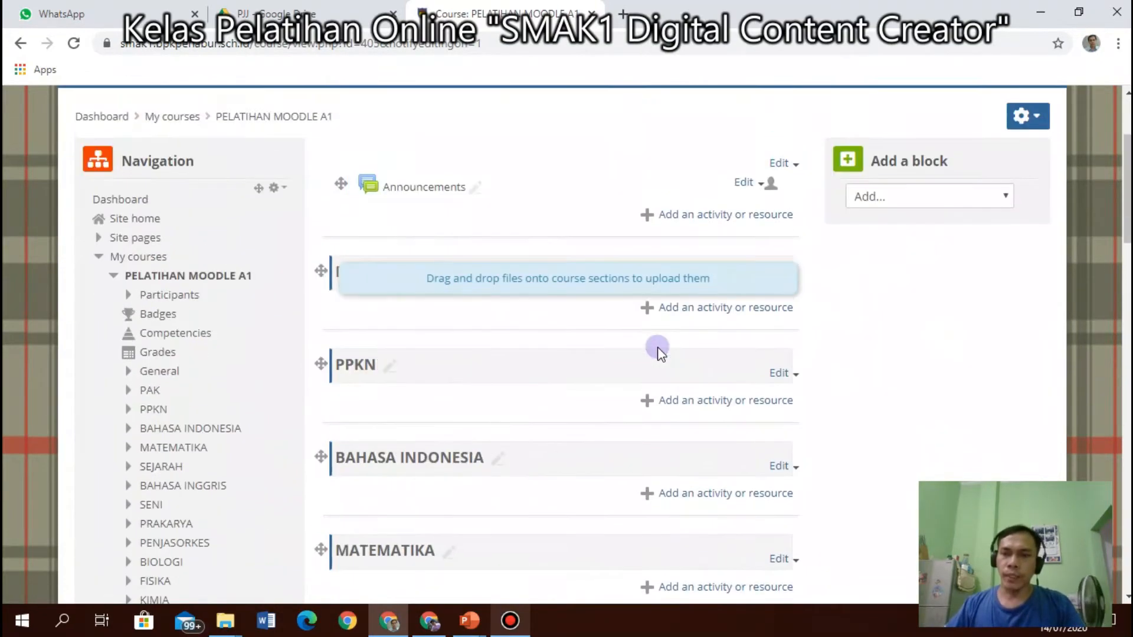
{"action": "scroll", "coordinate": [655, 348], "scroll_direction": "down", "scroll_amount": 14}
{"action": "scroll", "coordinate": [665, 355], "scroll_direction": "down", "scroll_amount": 15}
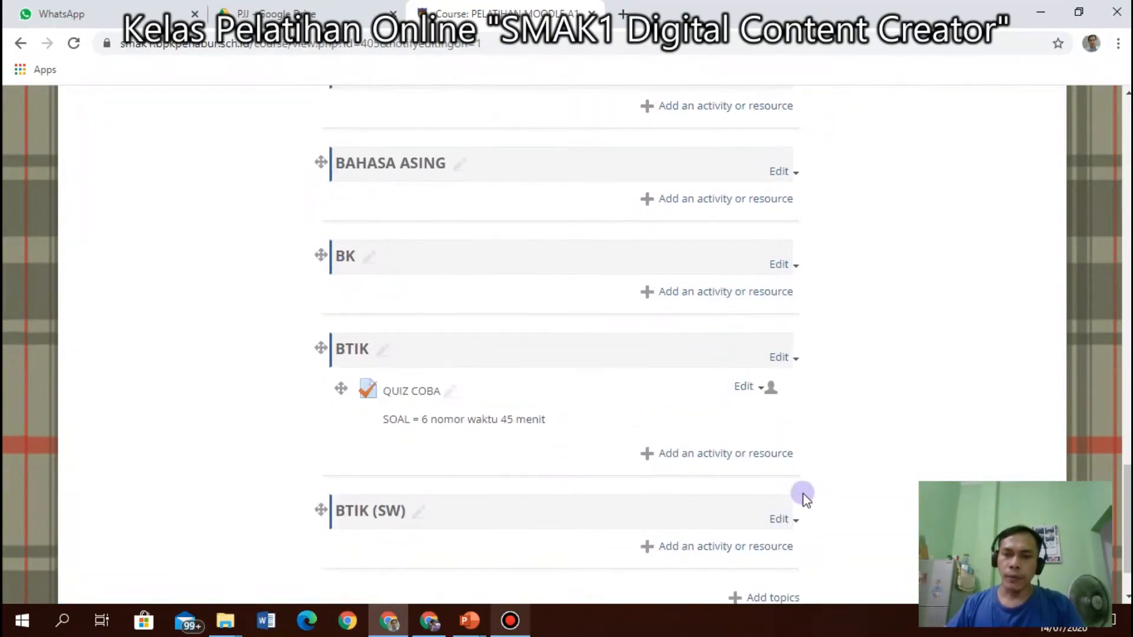
Cancel an Add topics prompt and bring the other window's Moodle site home to the front.
{"action": "left_click", "coordinate": [760, 525]}
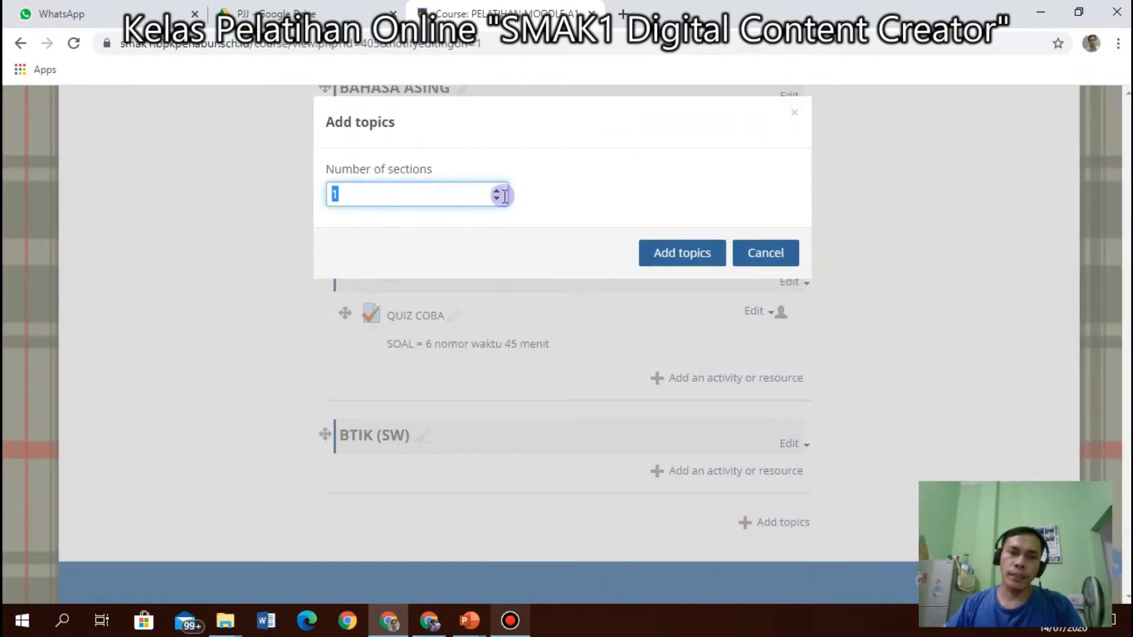
{"action": "left_click", "coordinate": [755, 254]}
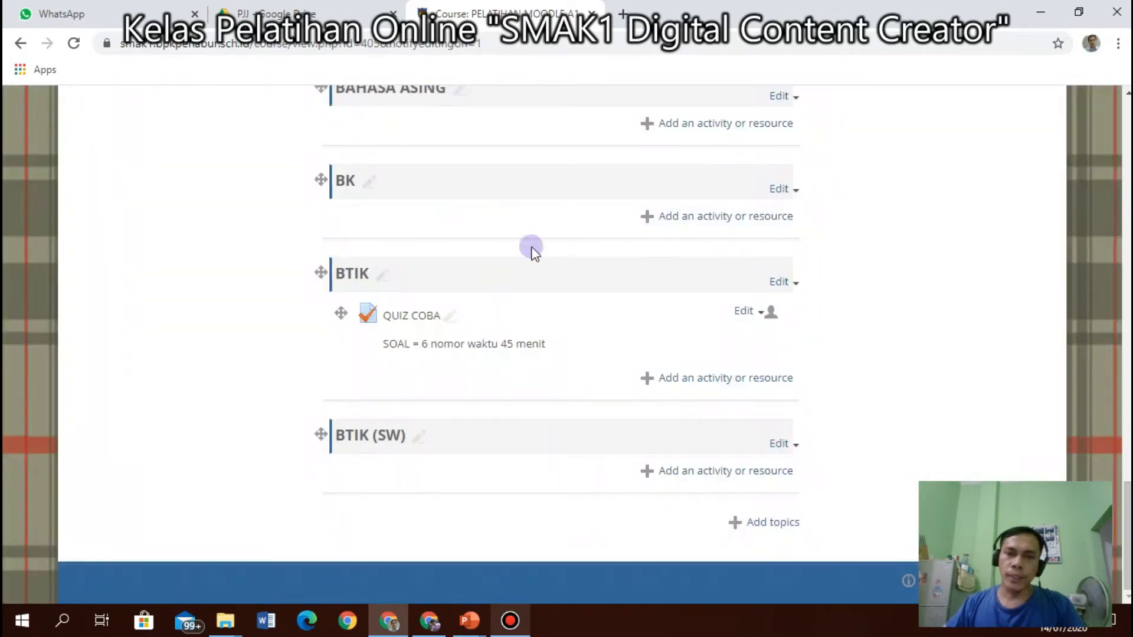
{"action": "left_click", "coordinate": [389, 620]}
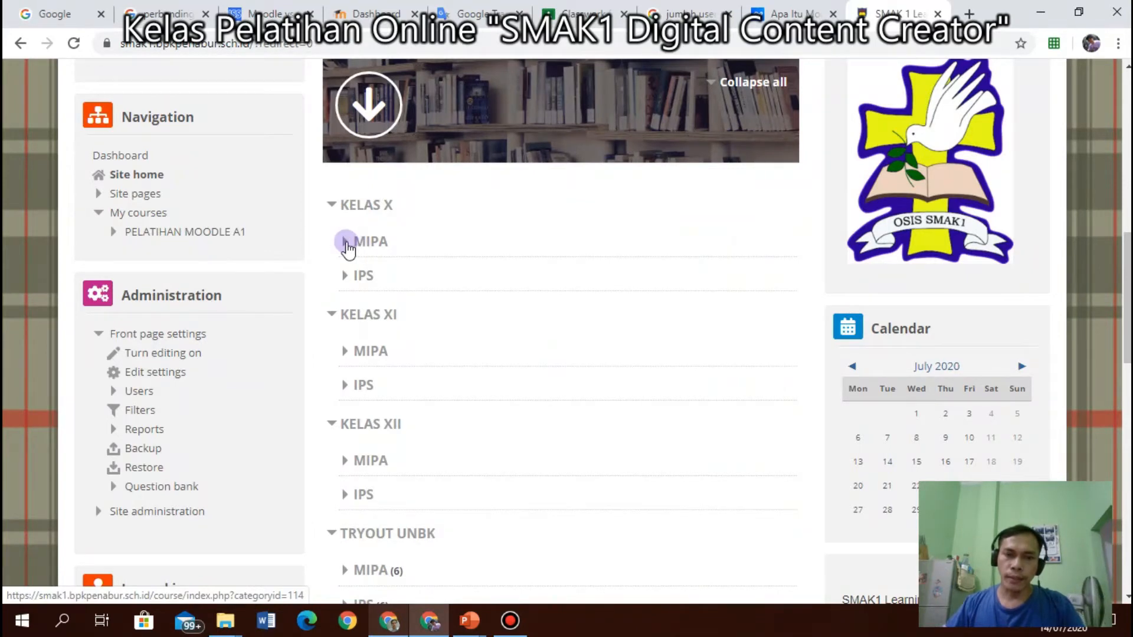
Browse KELAS X MIPA > PPKN into the 3.1 PELAKSANAAN HAM di Indonesia course.
{"action": "left_click", "coordinate": [359, 242]}
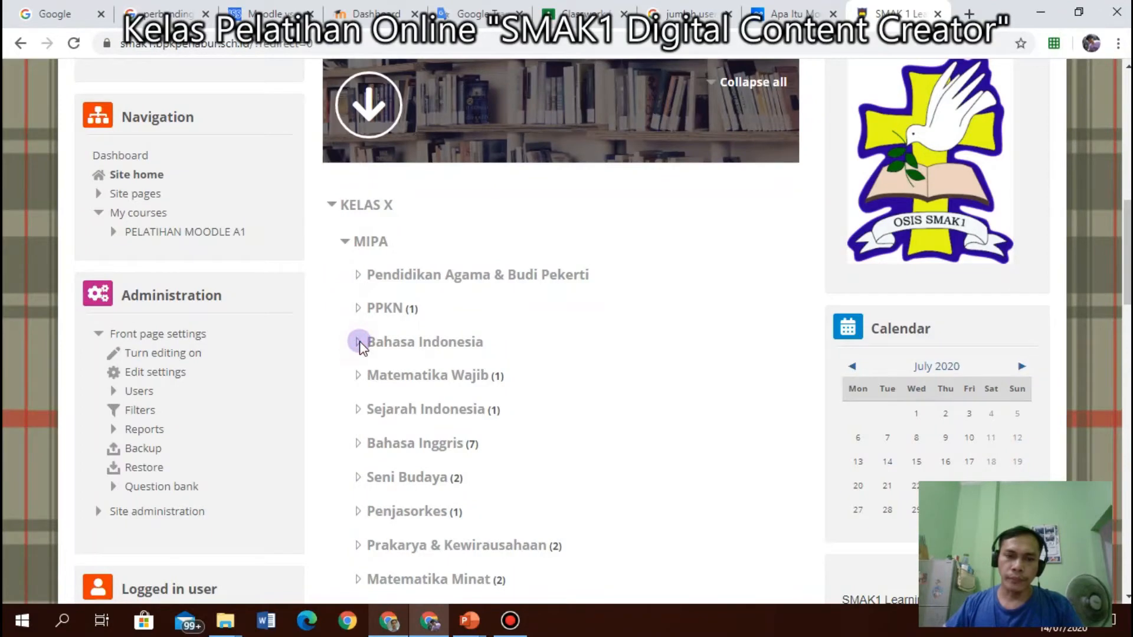
{"action": "left_click", "coordinate": [364, 308]}
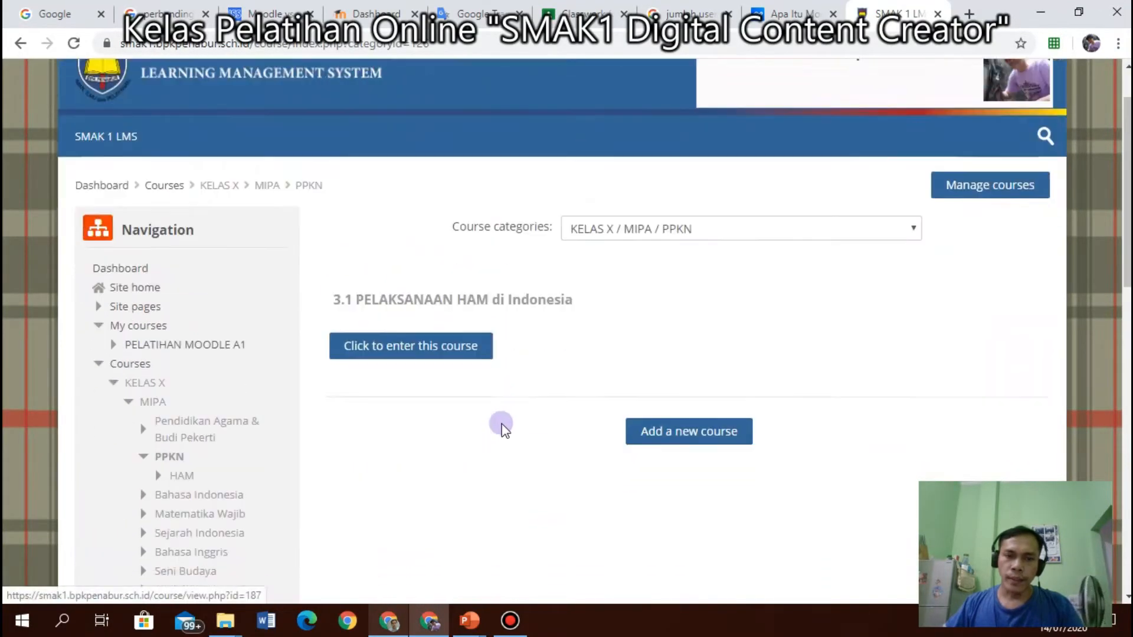
{"action": "scroll", "coordinate": [502, 427], "scroll_direction": "down", "scroll_amount": 2}
{"action": "left_click", "coordinate": [413, 258]}
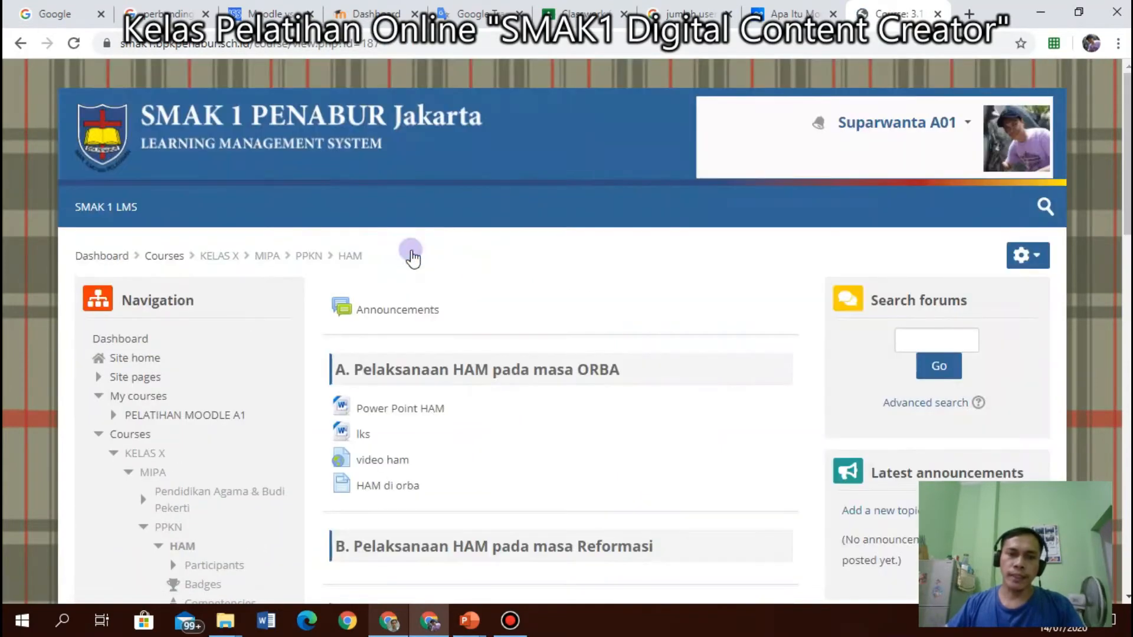
{"action": "scroll", "coordinate": [478, 397], "scroll_direction": "down", "scroll_amount": 3}
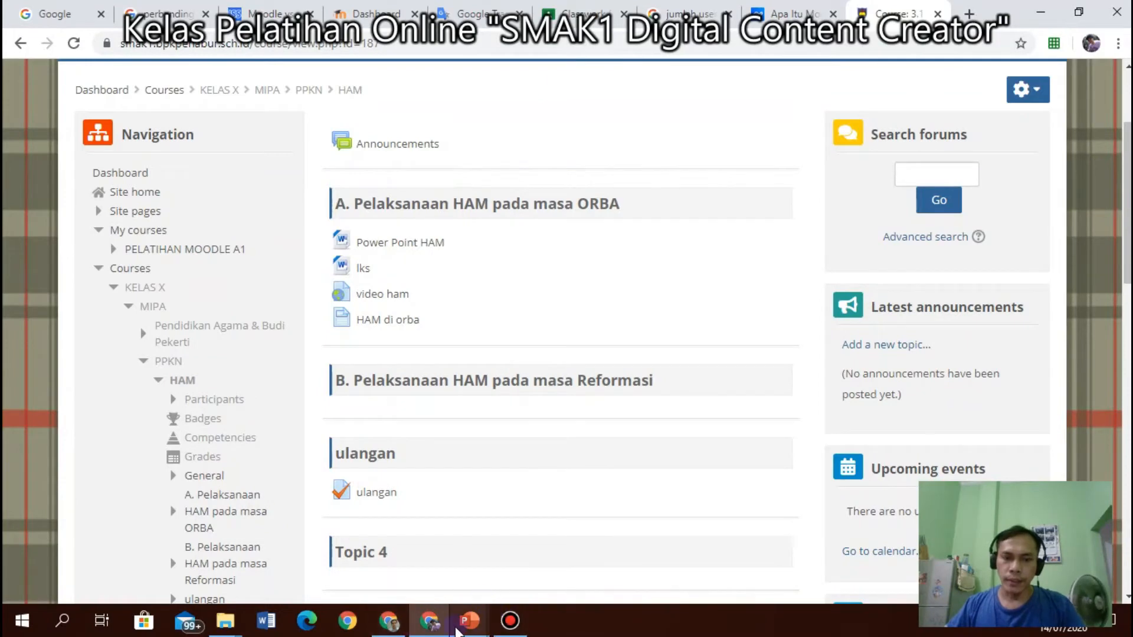
Glance at the meeting-topics slideshow, then return to the PELATIHAN MOODLE A1 window.
{"action": "left_click", "coordinate": [459, 626]}
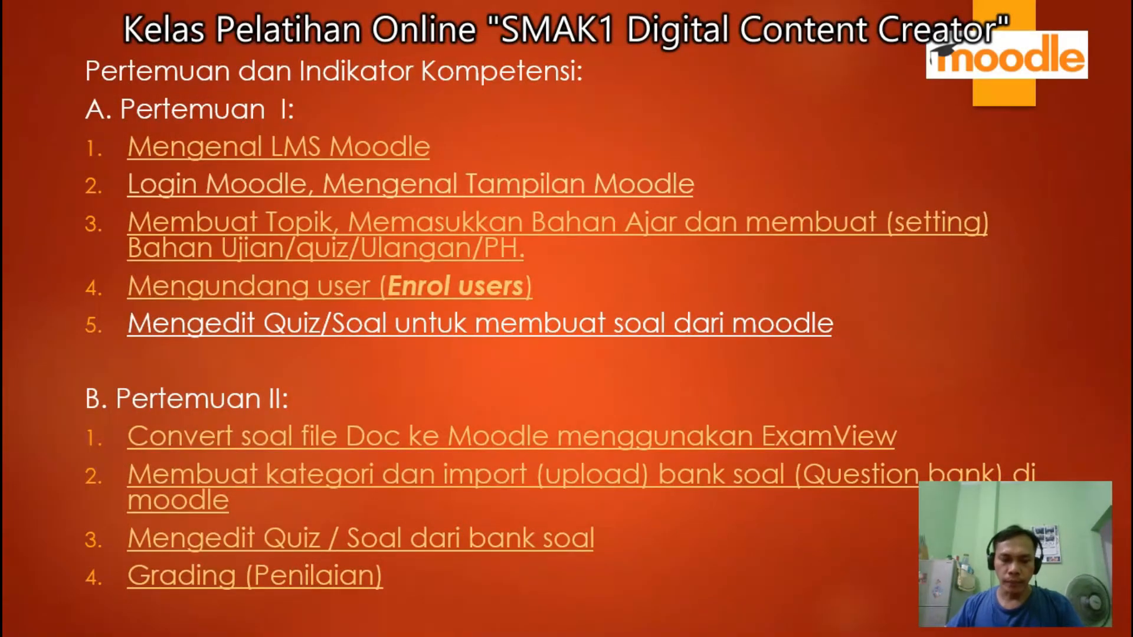
{"action": "key", "text": "super"}
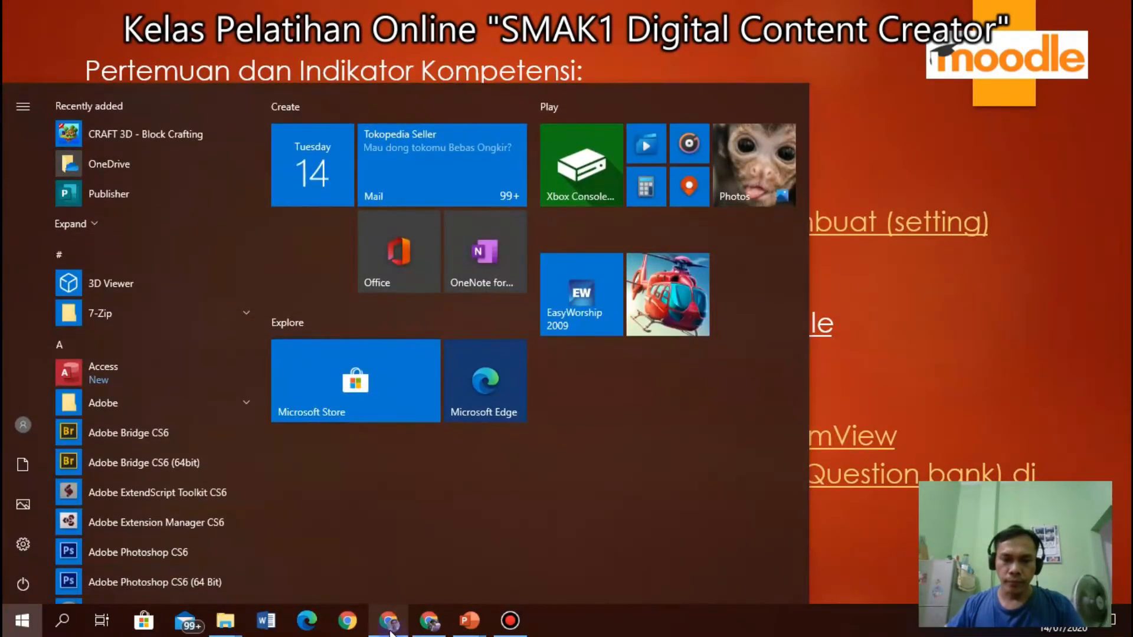
{"action": "left_click", "coordinate": [394, 627]}
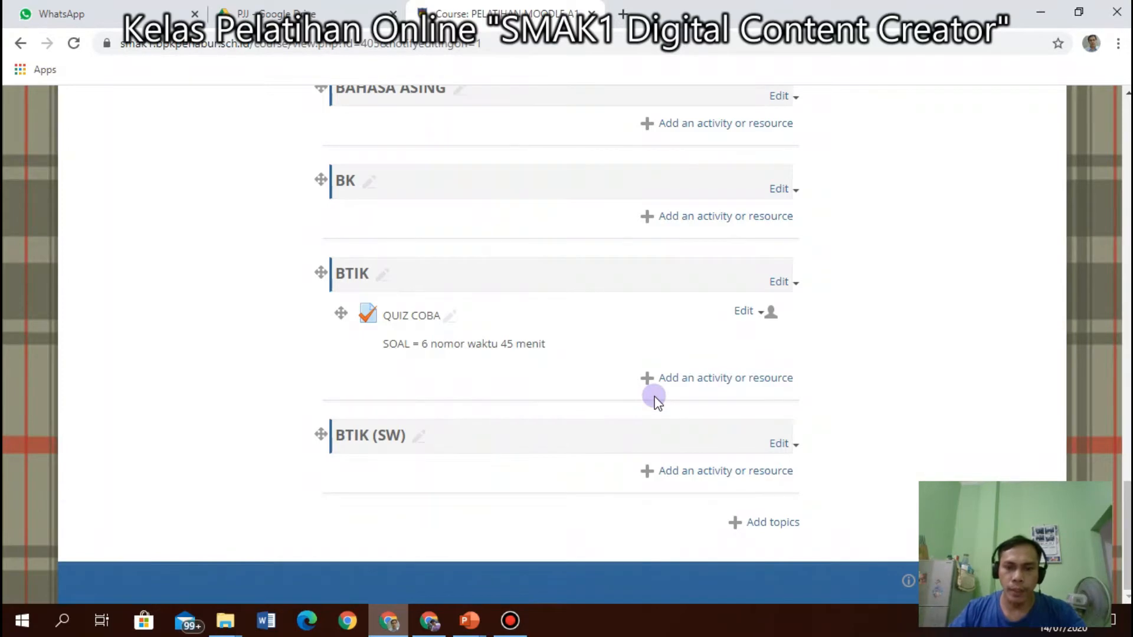
Add one new topic section (Topic 20) at the end of the course, after BTIK (SW).
{"action": "scroll", "coordinate": [826, 419], "scroll_direction": "up", "scroll_amount": 5}
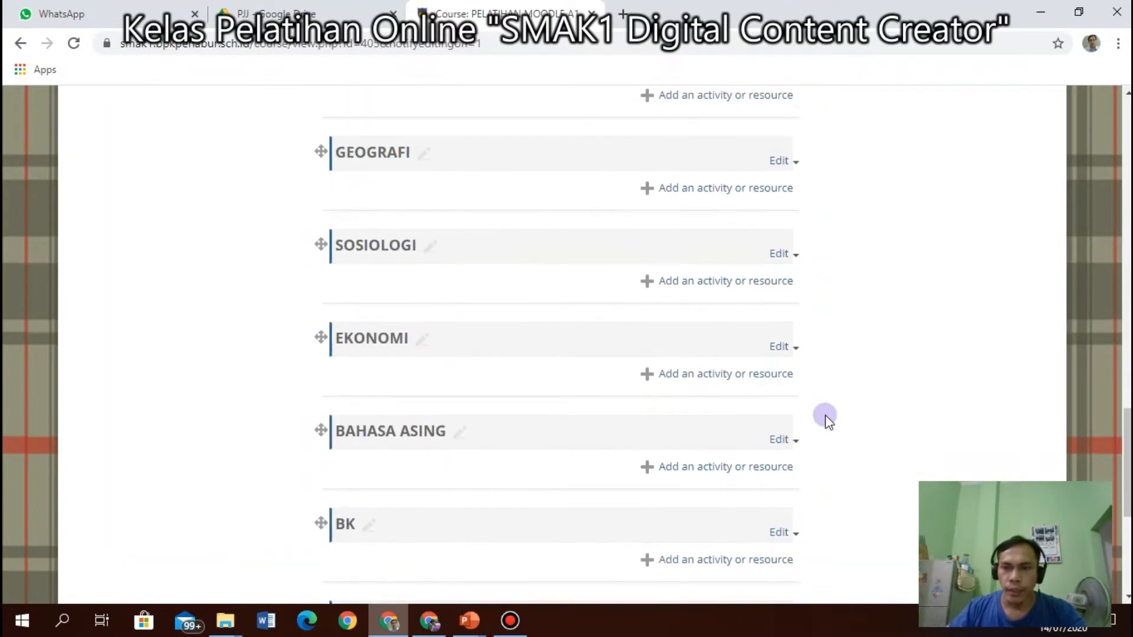
{"action": "scroll", "coordinate": [826, 419], "scroll_direction": "up", "scroll_amount": 15}
{"action": "scroll", "coordinate": [829, 418], "scroll_direction": "down", "scroll_amount": 12}
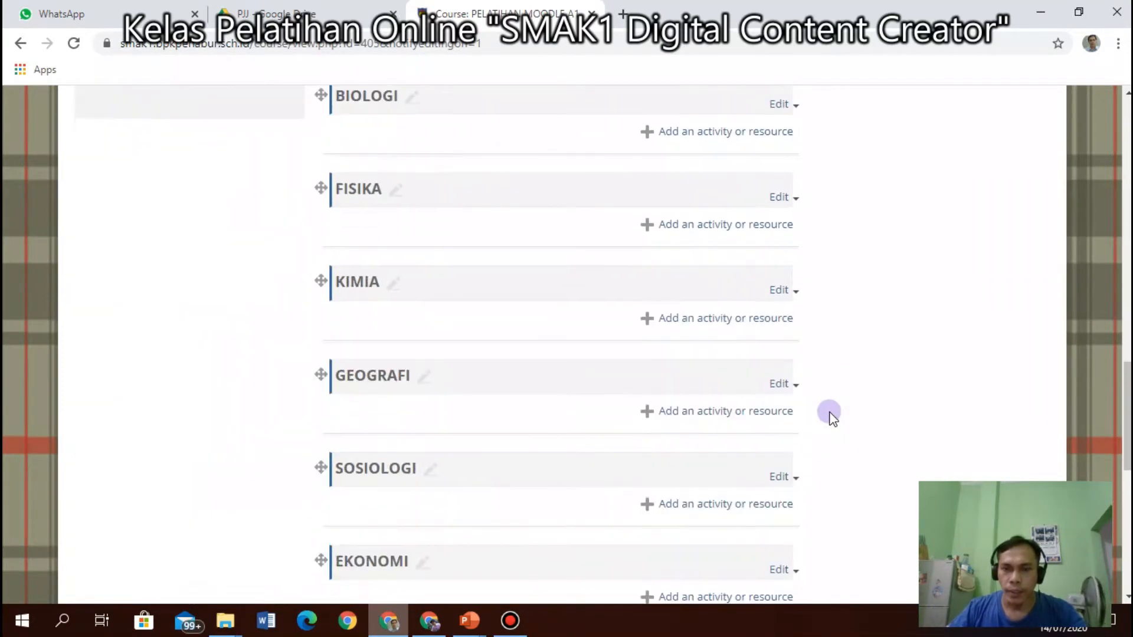
{"action": "scroll", "coordinate": [832, 416], "scroll_direction": "down", "scroll_amount": 9}
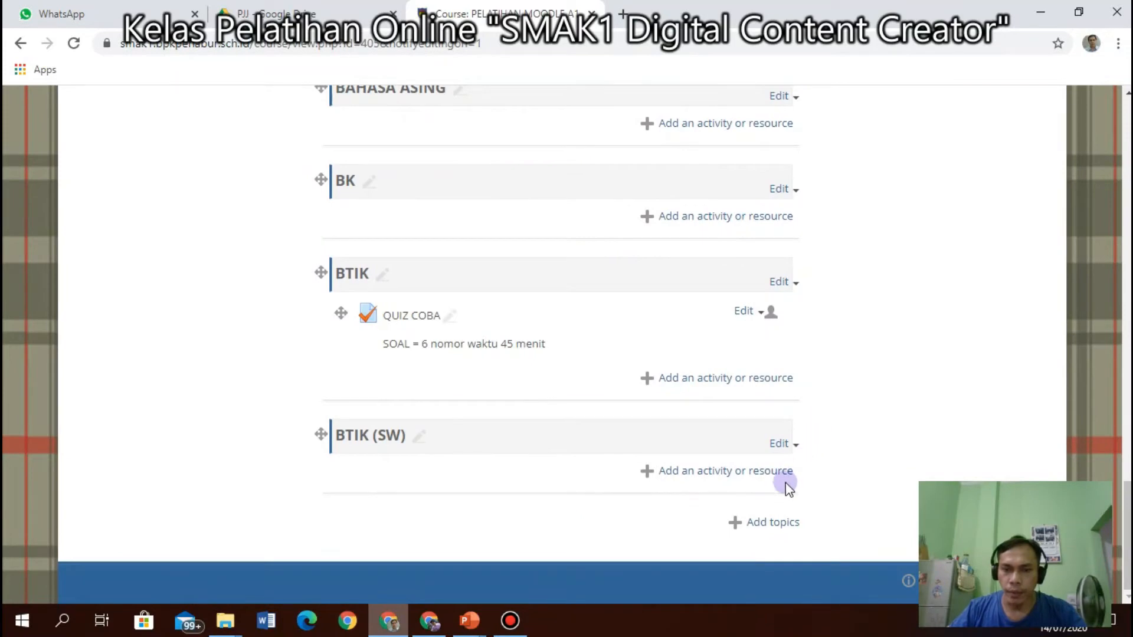
{"action": "left_click", "coordinate": [747, 524]}
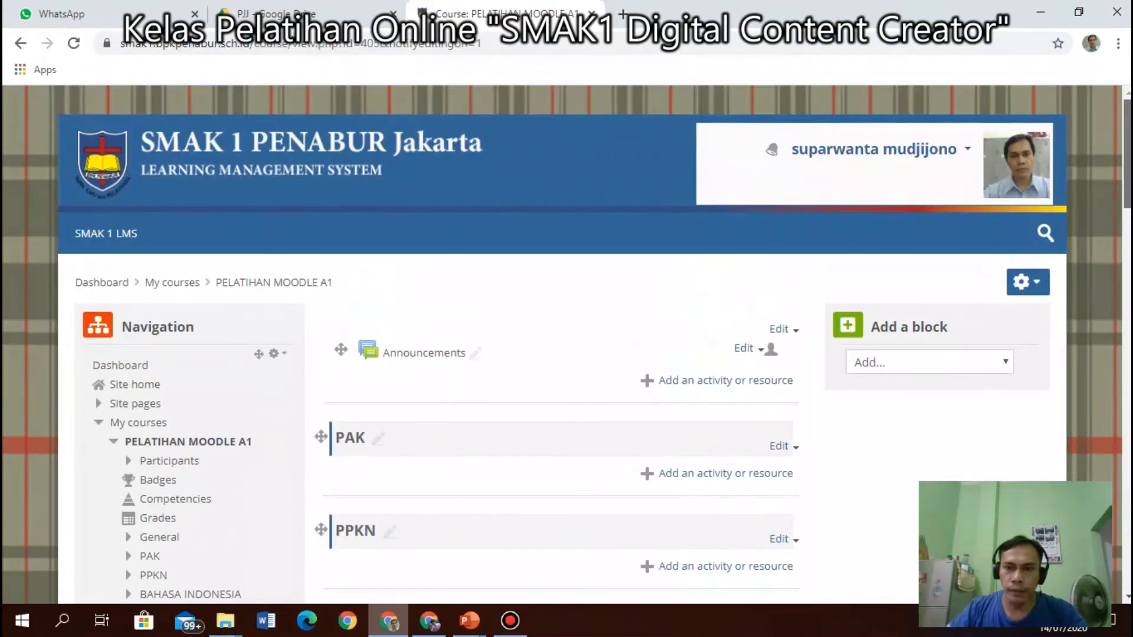
{"action": "left_click", "coordinate": [1050, 278]}
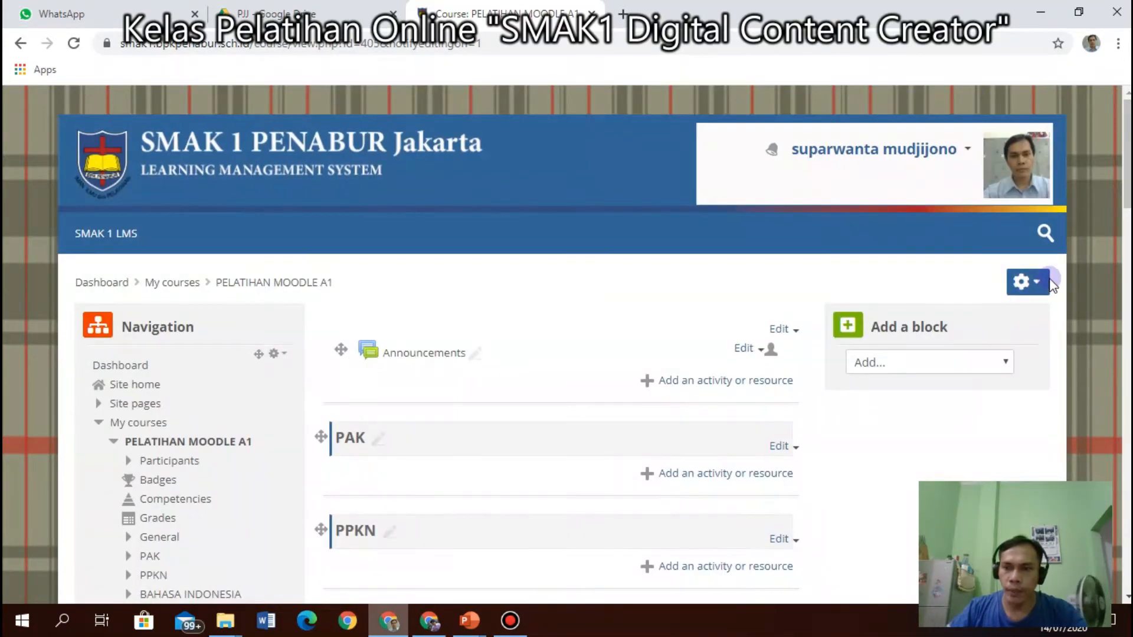
{"action": "left_click_drag", "start_coordinate": [1126, 177], "coordinate": [1128, 566]}
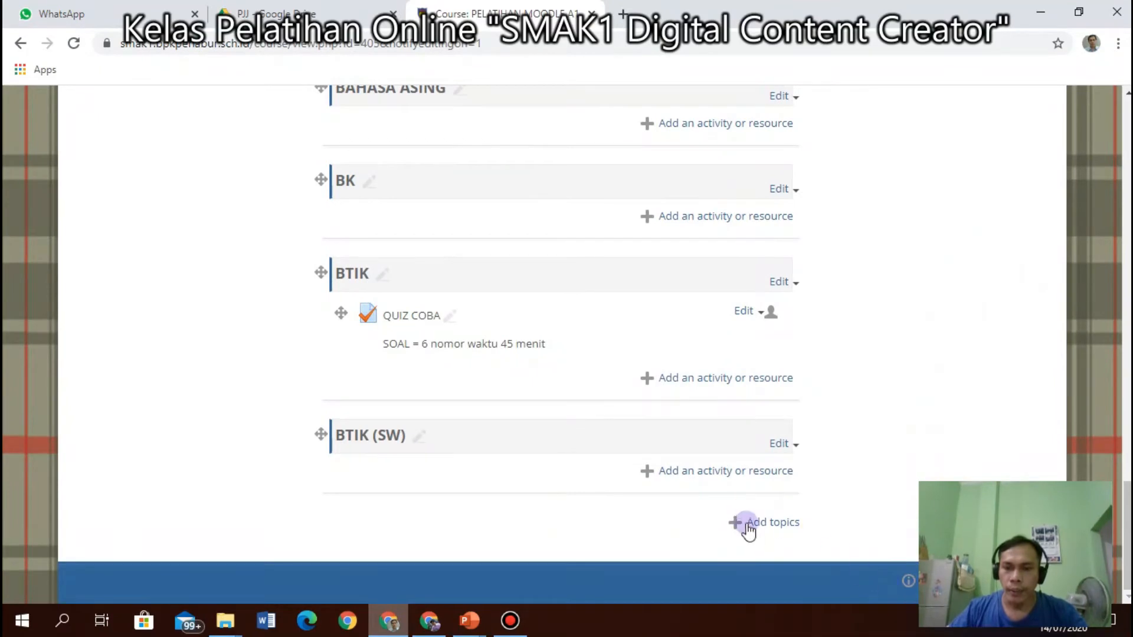
{"action": "left_click", "coordinate": [747, 524]}
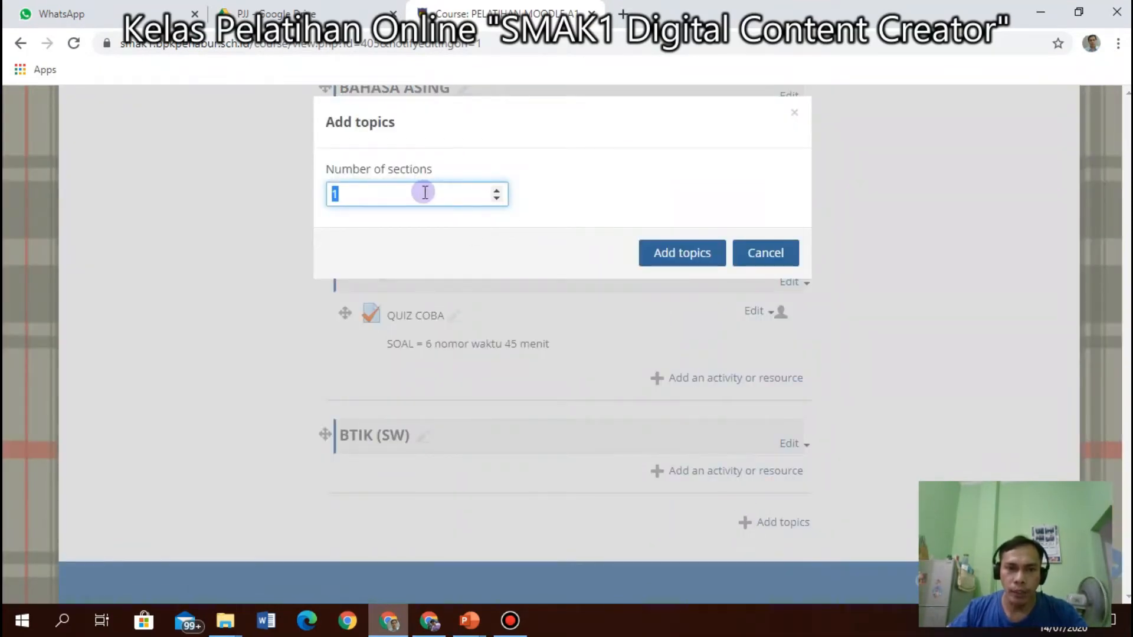
{"action": "left_click", "coordinate": [671, 253]}
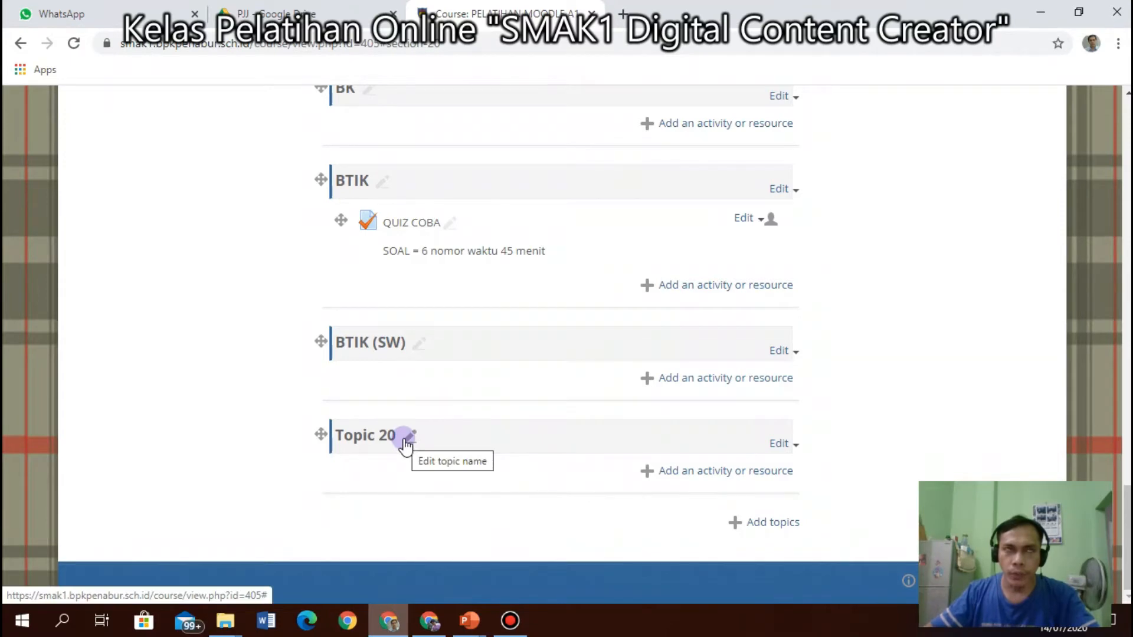
Rename the Topic 20 section to 'Triginometri'.
{"action": "left_click", "coordinate": [429, 621]}
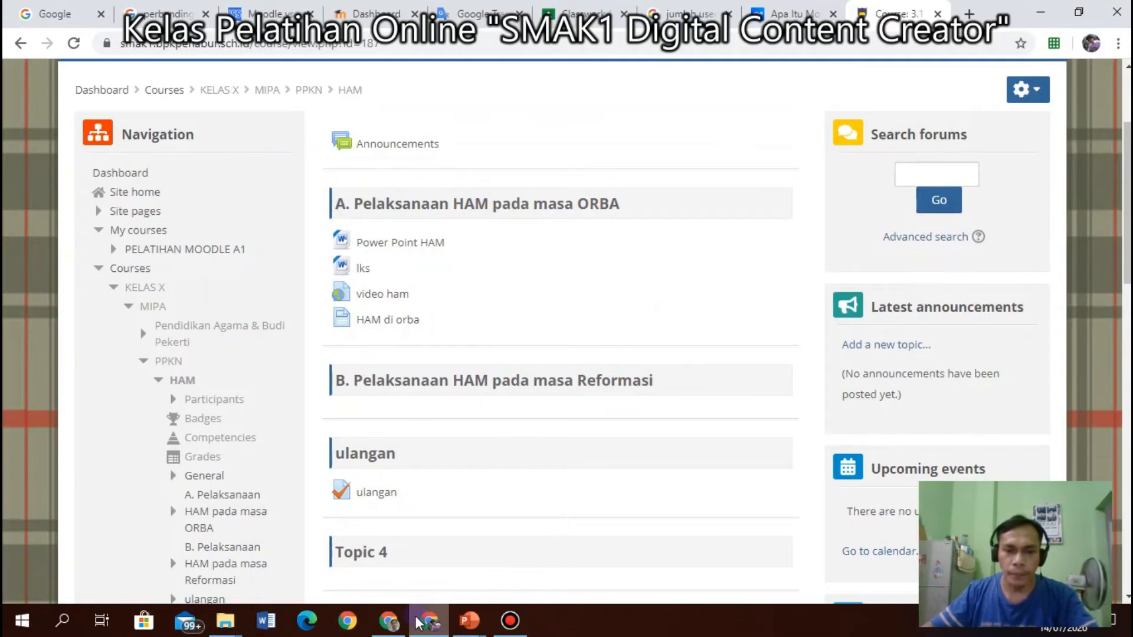
{"action": "left_click", "coordinate": [388, 621]}
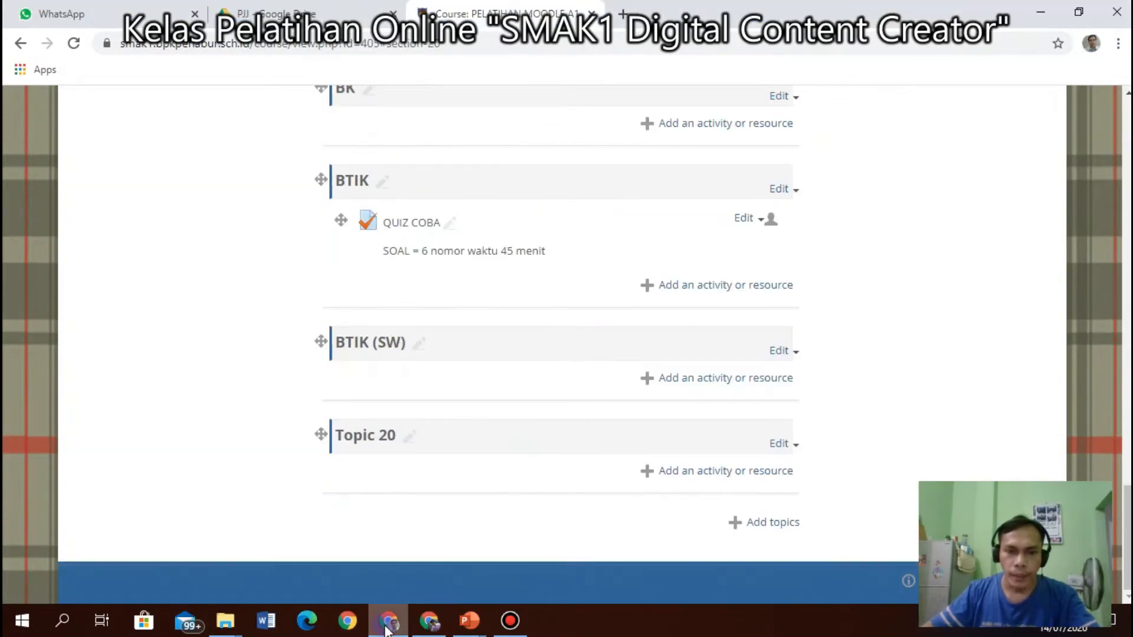
{"action": "left_click", "coordinate": [409, 438]}
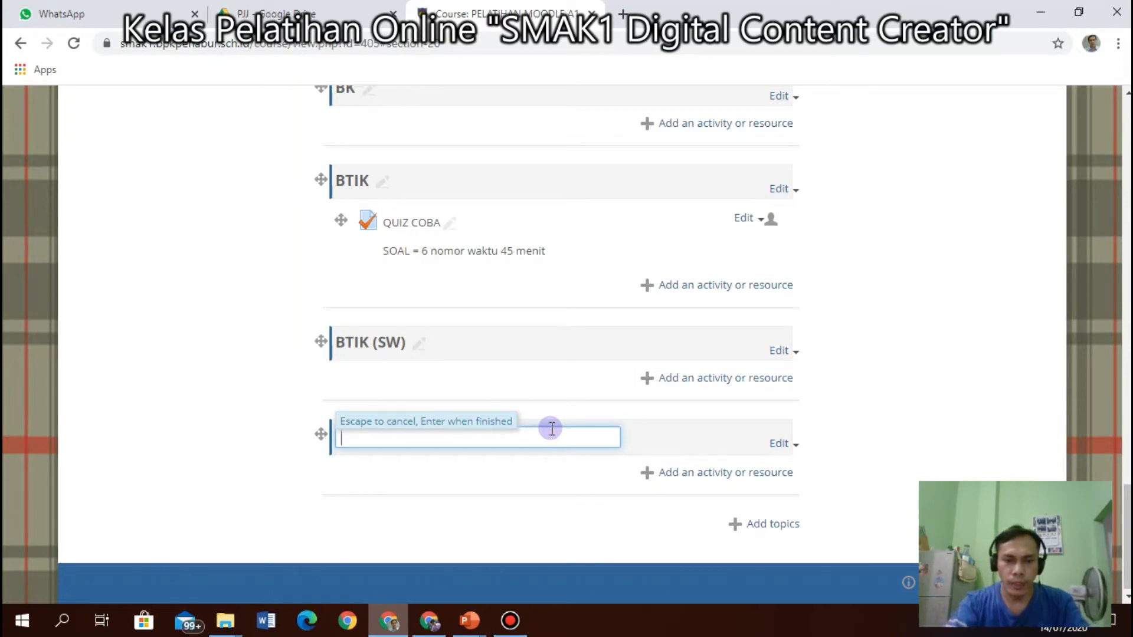
{"action": "type", "text": "ri"}
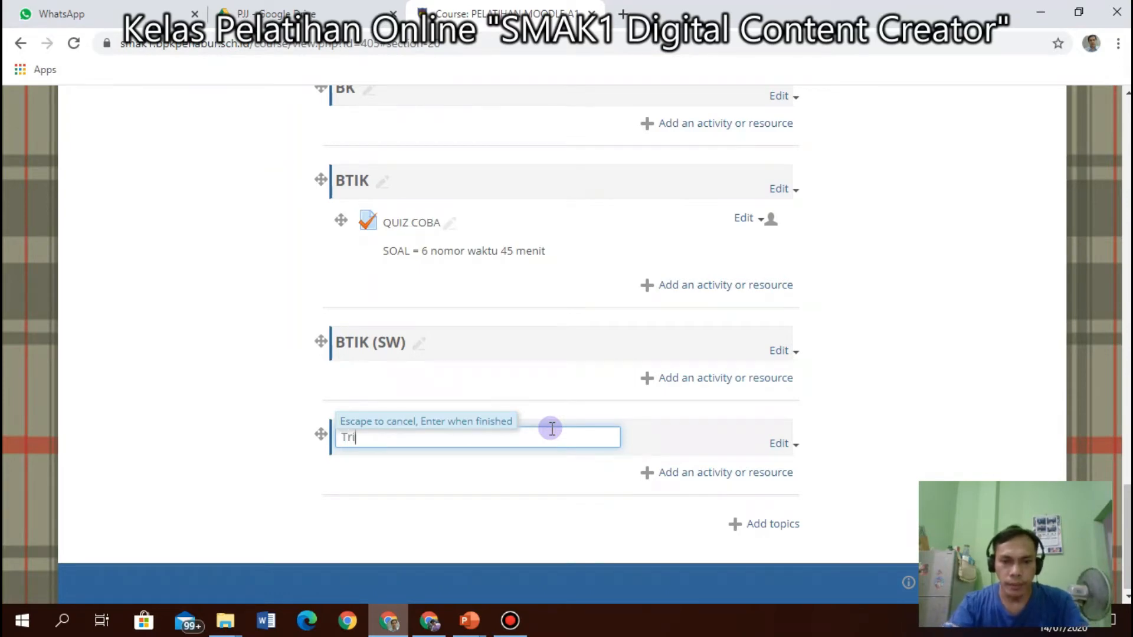
{"action": "type", "text": "ginomot"}
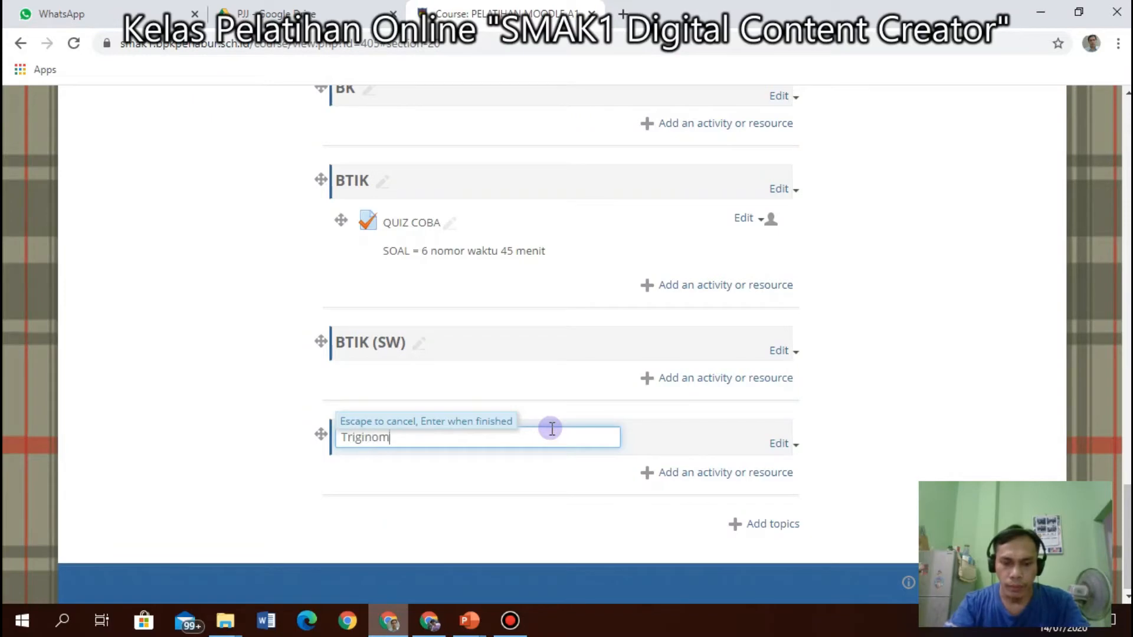
{"action": "key", "text": "BackSpace"}
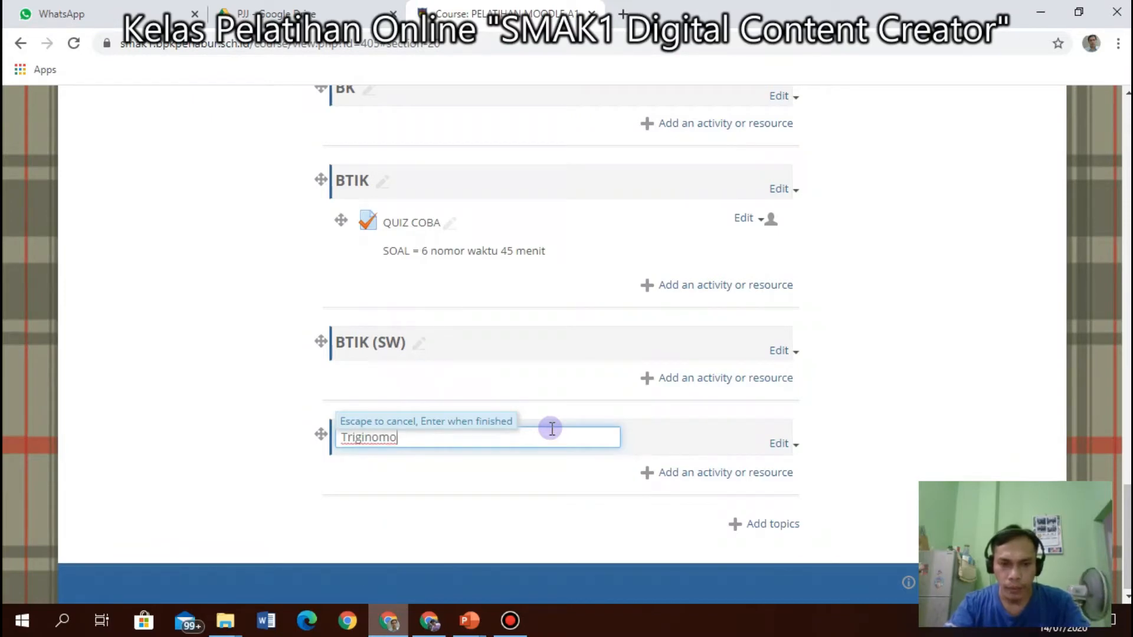
{"action": "type", "text": "etri"}
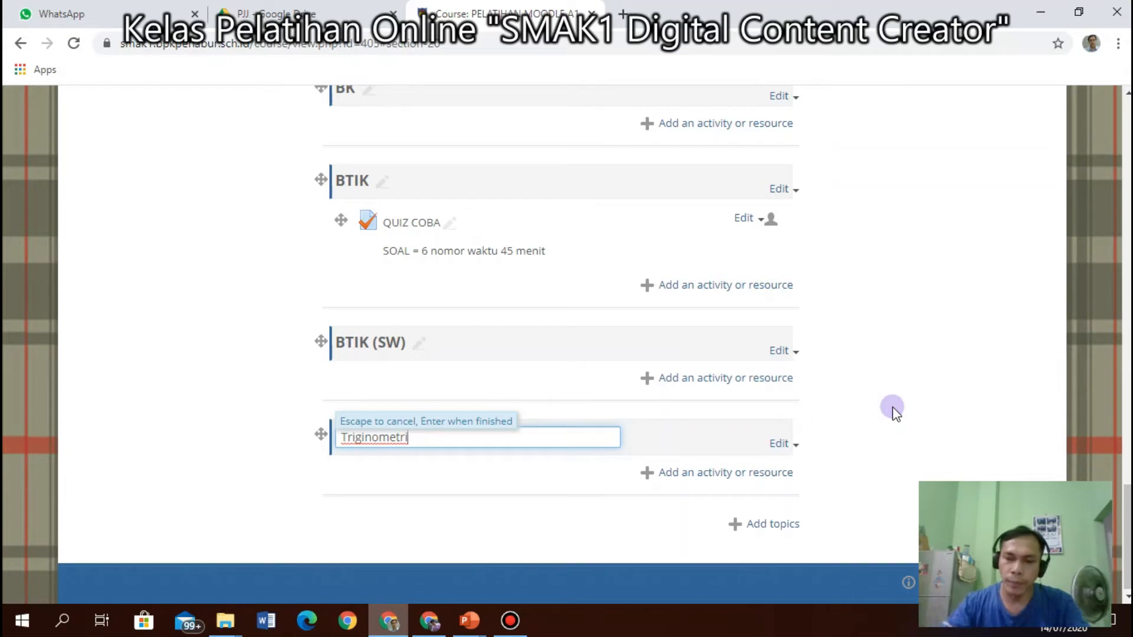
{"action": "key", "text": "Return"}
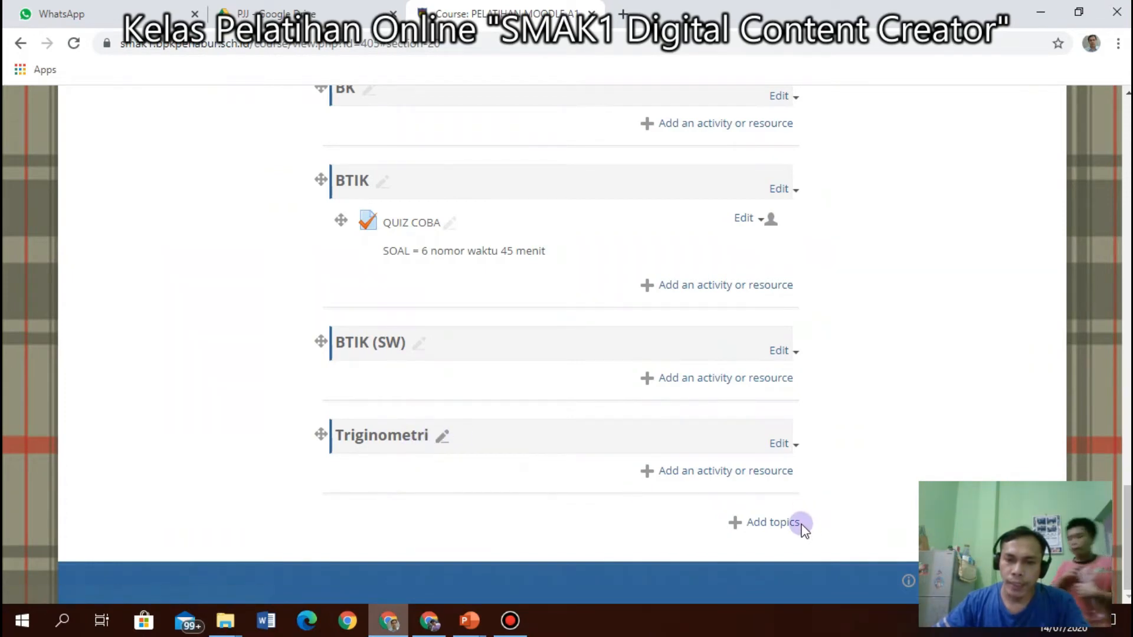
Hide the Triginometri section, show it again, then choose Delete topic.
{"action": "left_click", "coordinate": [795, 447]}
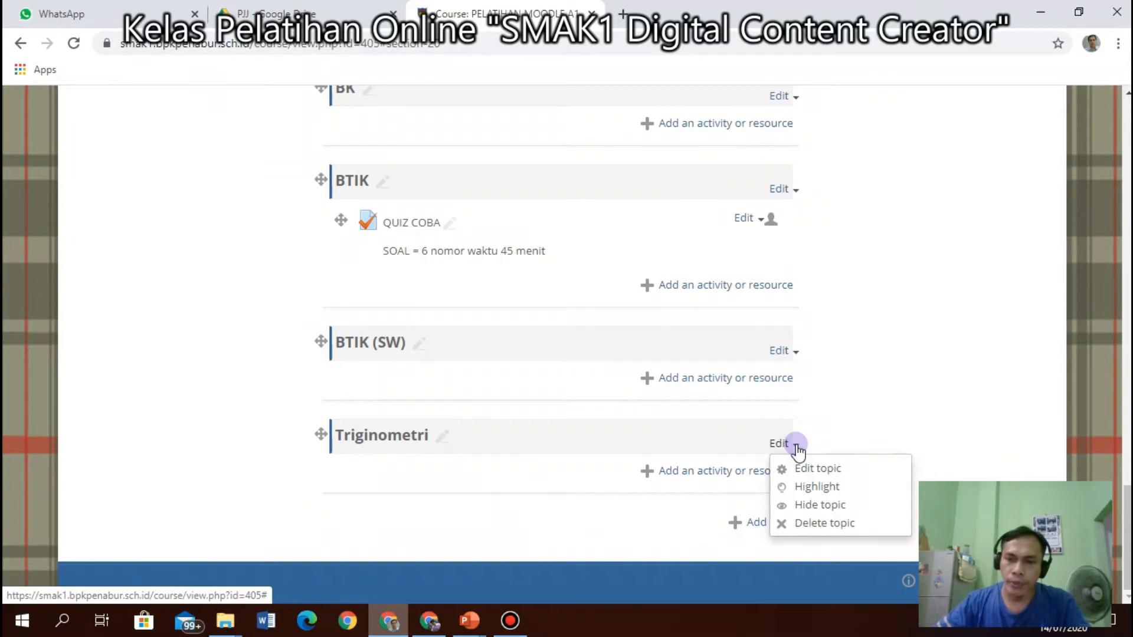
{"action": "left_click", "coordinate": [820, 505]}
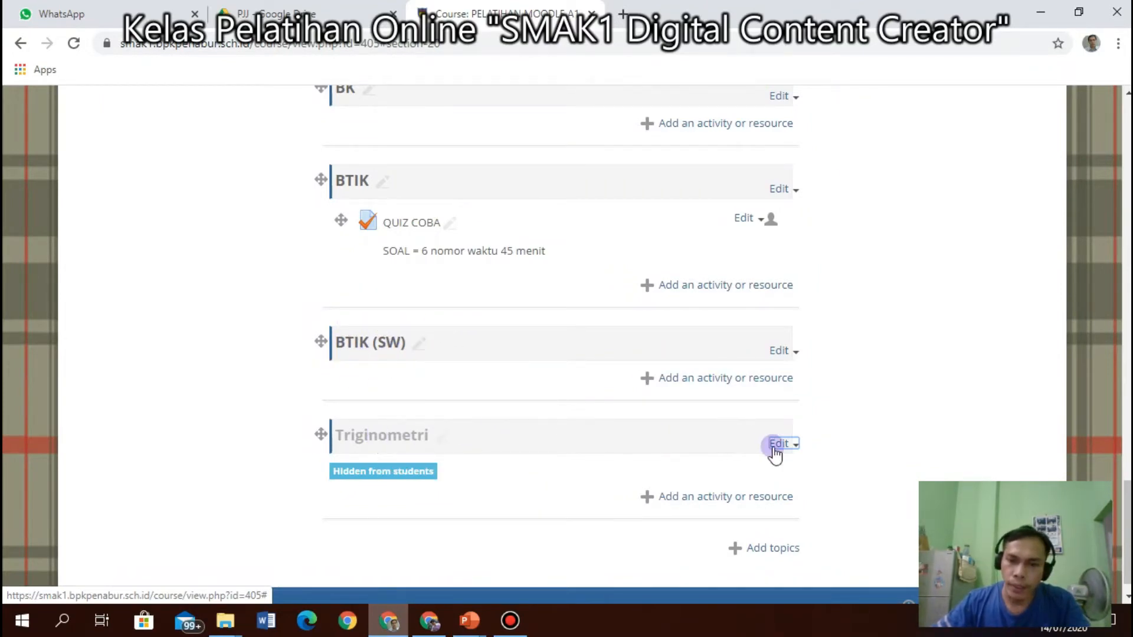
{"action": "left_click", "coordinate": [793, 448]}
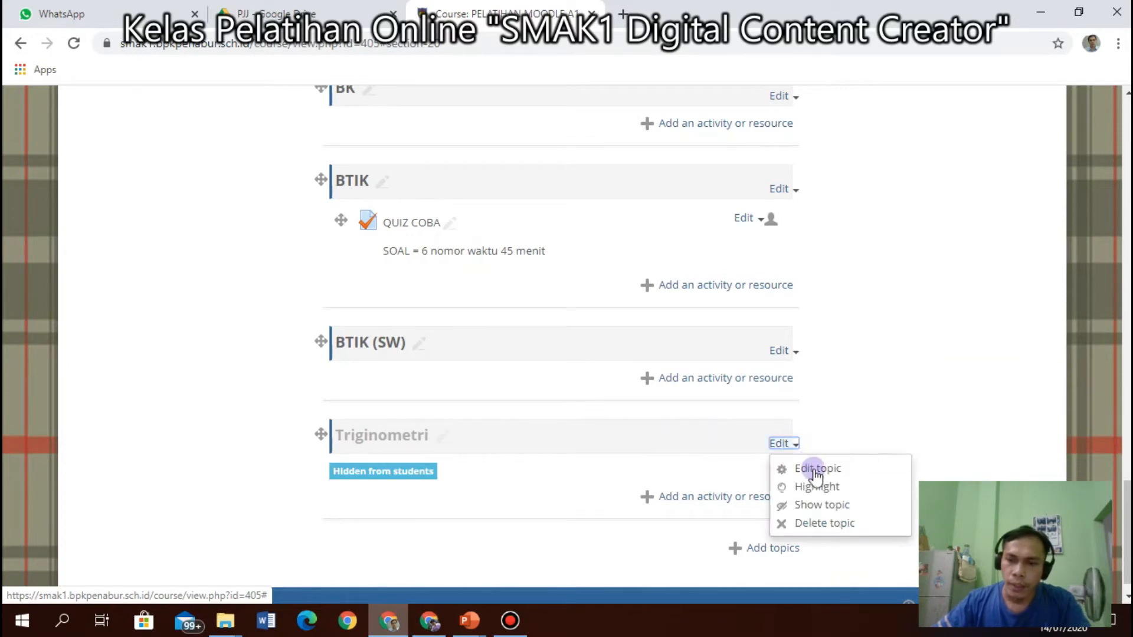
{"action": "left_click", "coordinate": [822, 507]}
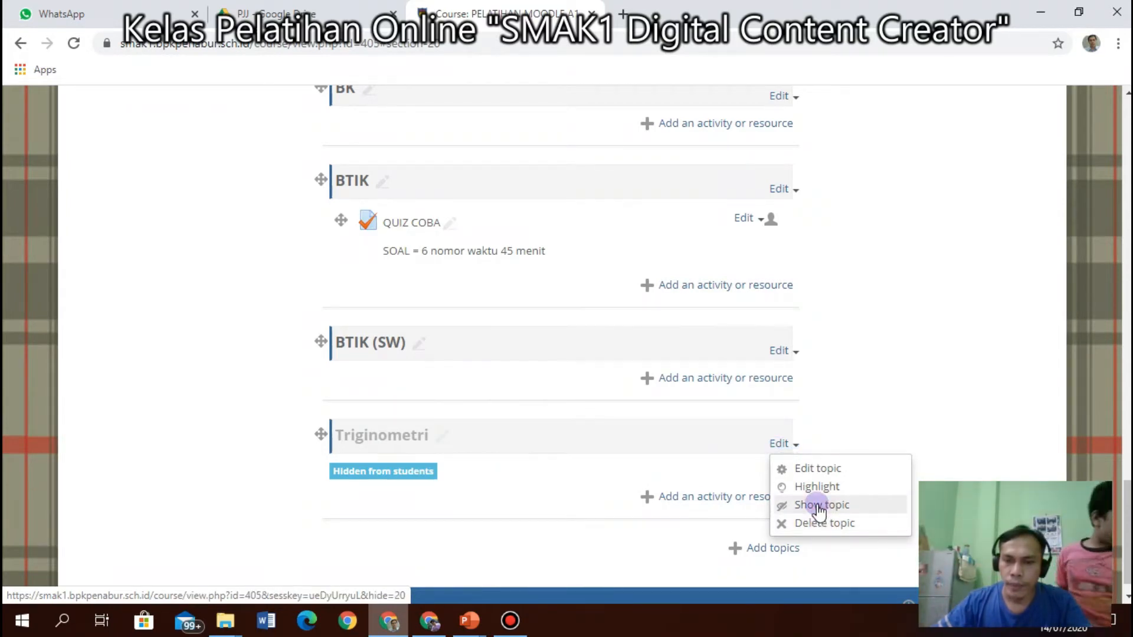
{"action": "left_click", "coordinate": [819, 507]}
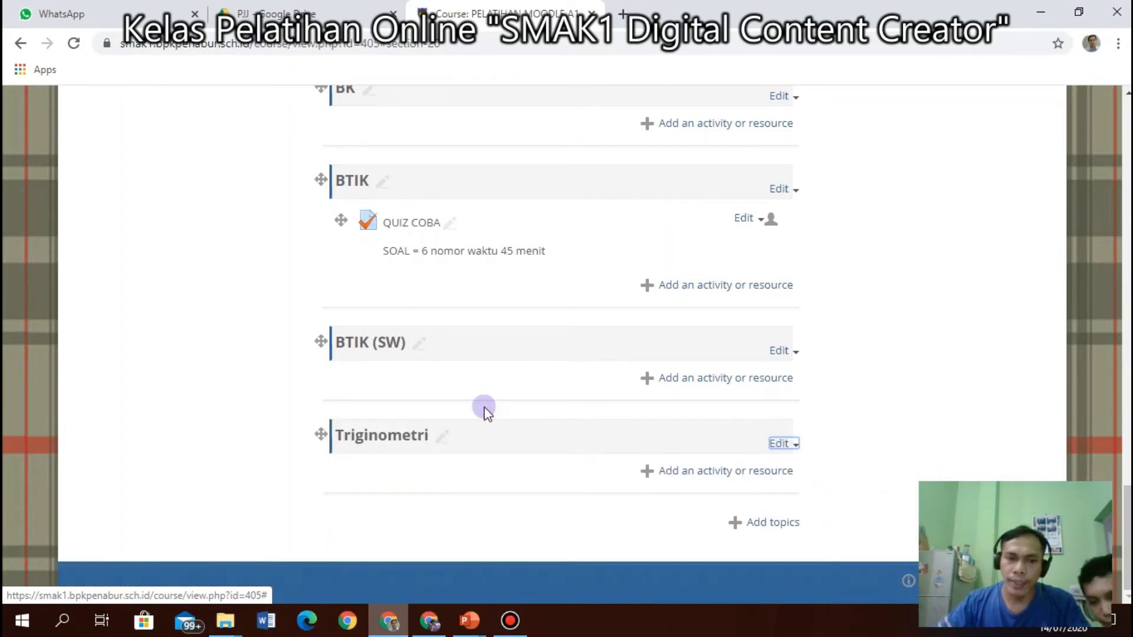
{"action": "left_click", "coordinate": [790, 445]}
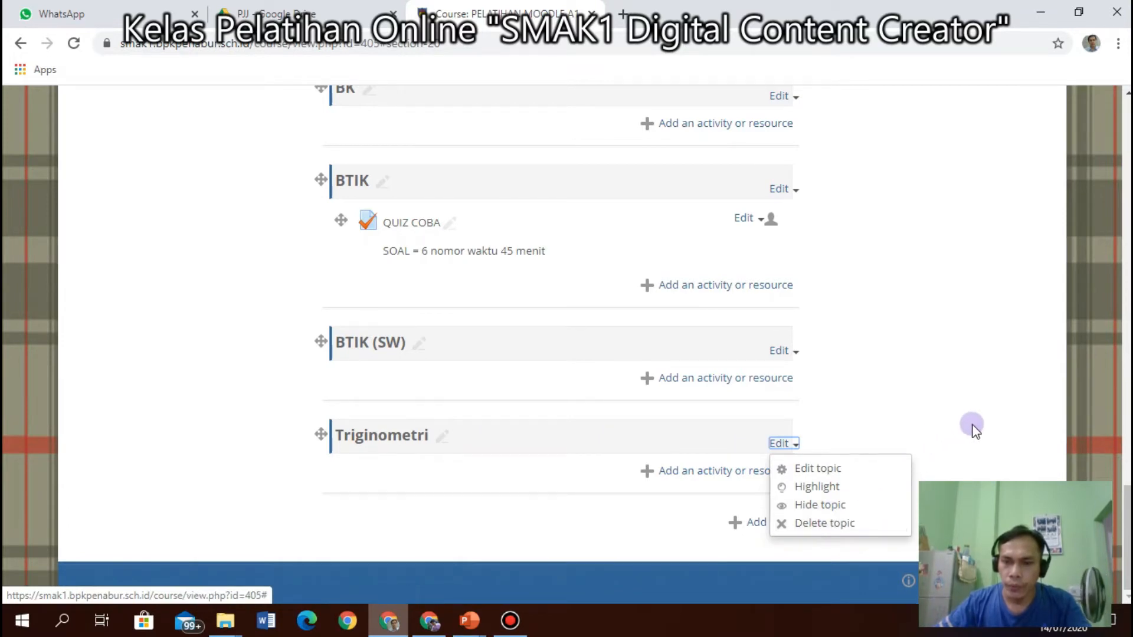
{"action": "left_click", "coordinate": [816, 527]}
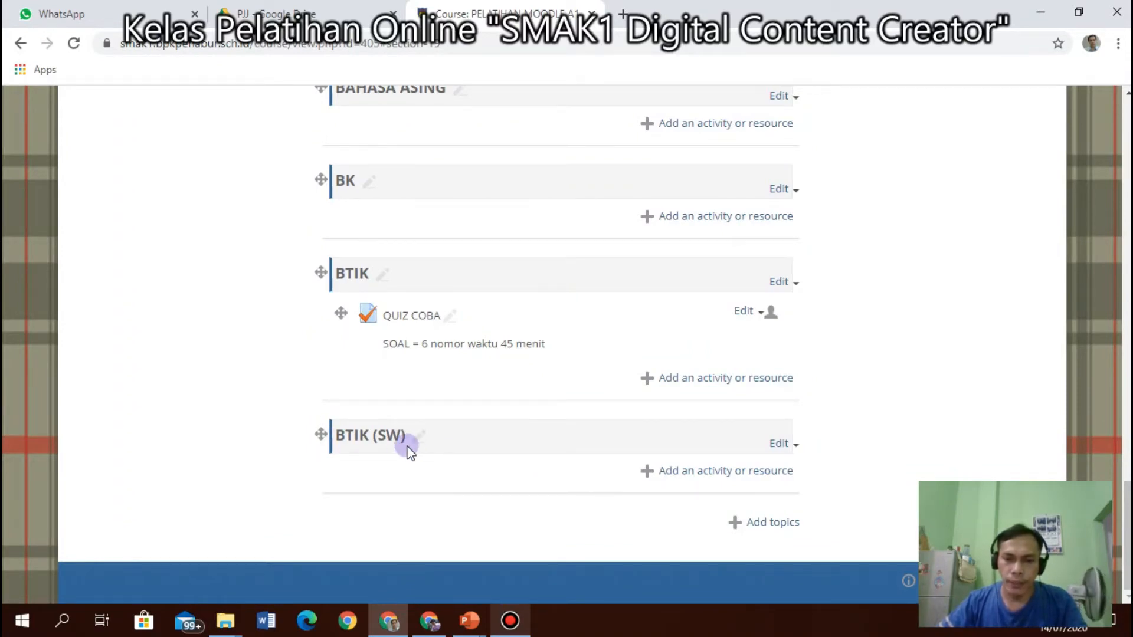
Open the BTIK (SW) section's Edit menu and close it without choosing anything.
{"action": "left_click", "coordinate": [795, 445]}
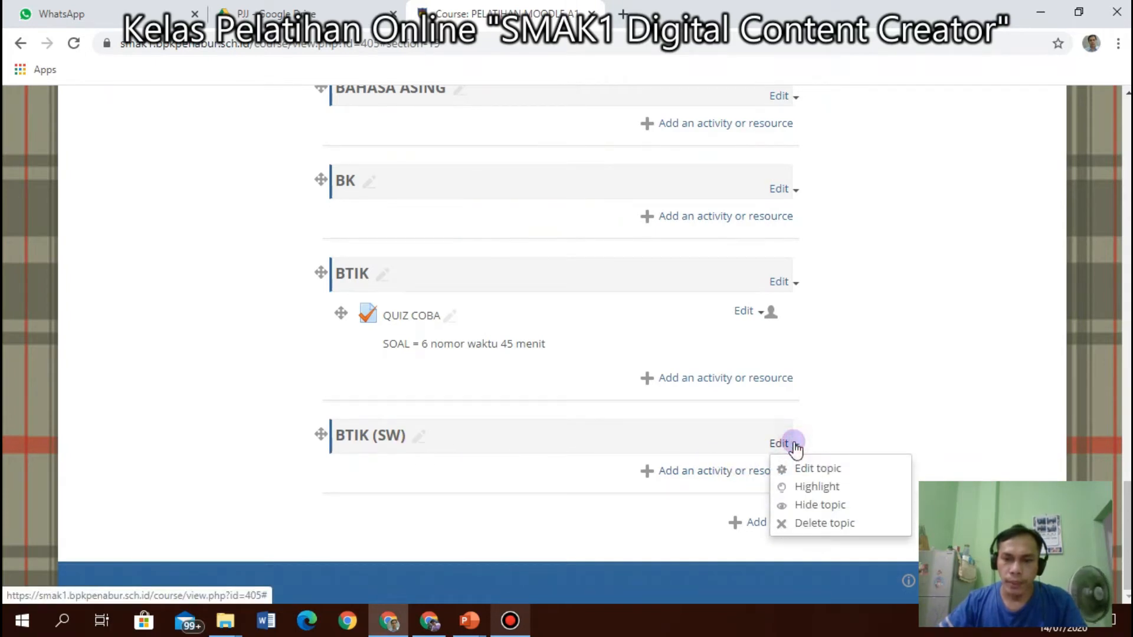
{"action": "left_click", "coordinate": [925, 416]}
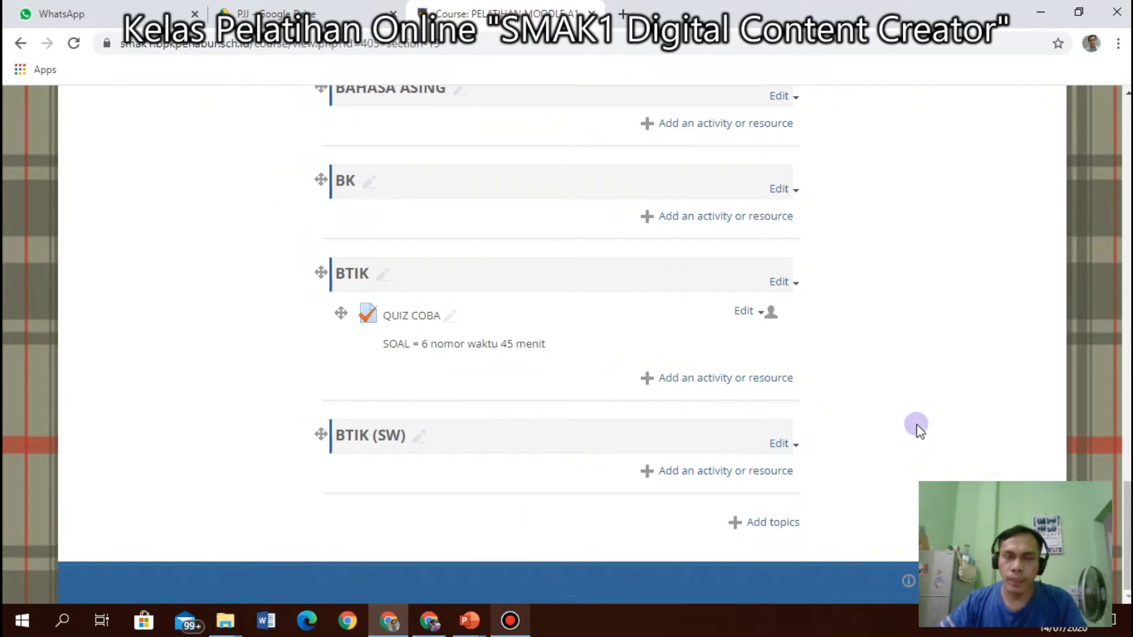
Choose File from the Resources in BTIK (SW)'s activity chooser and add it.
{"action": "left_click", "coordinate": [706, 472]}
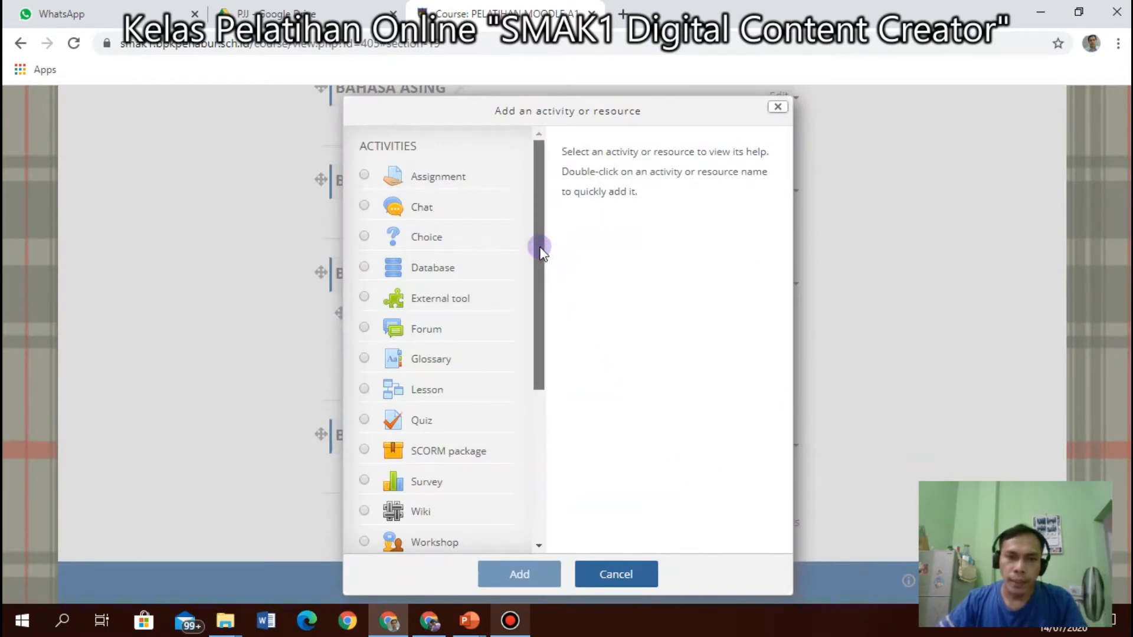
{"action": "scroll", "coordinate": [535, 289], "scroll_direction": "down", "scroll_amount": 1}
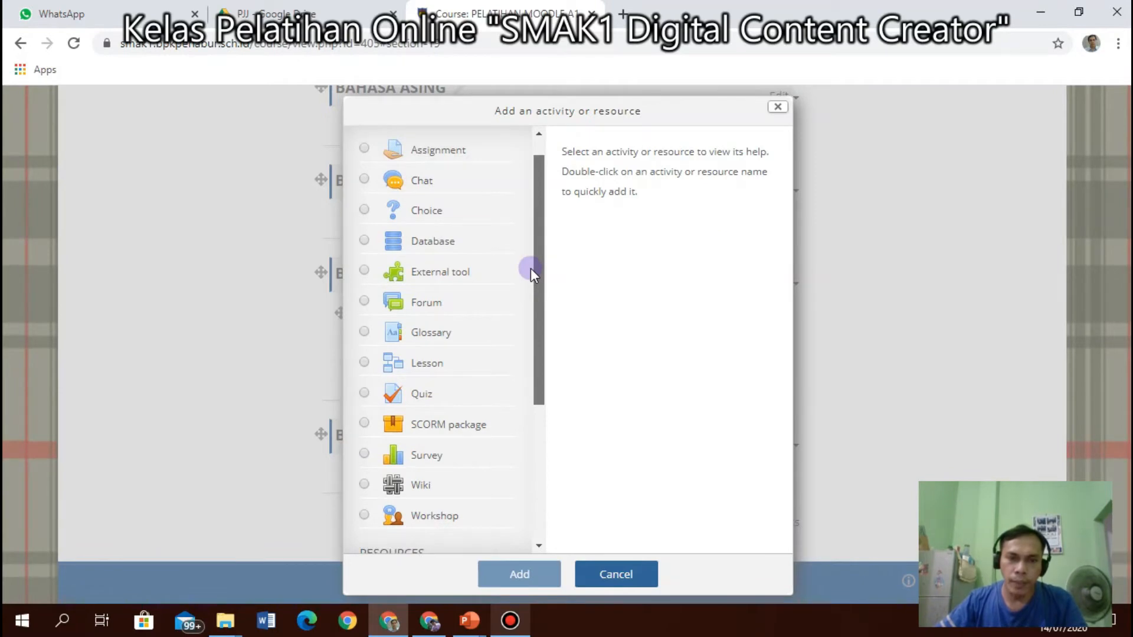
{"action": "left_click_drag", "start_coordinate": [530, 268], "coordinate": [542, 434]}
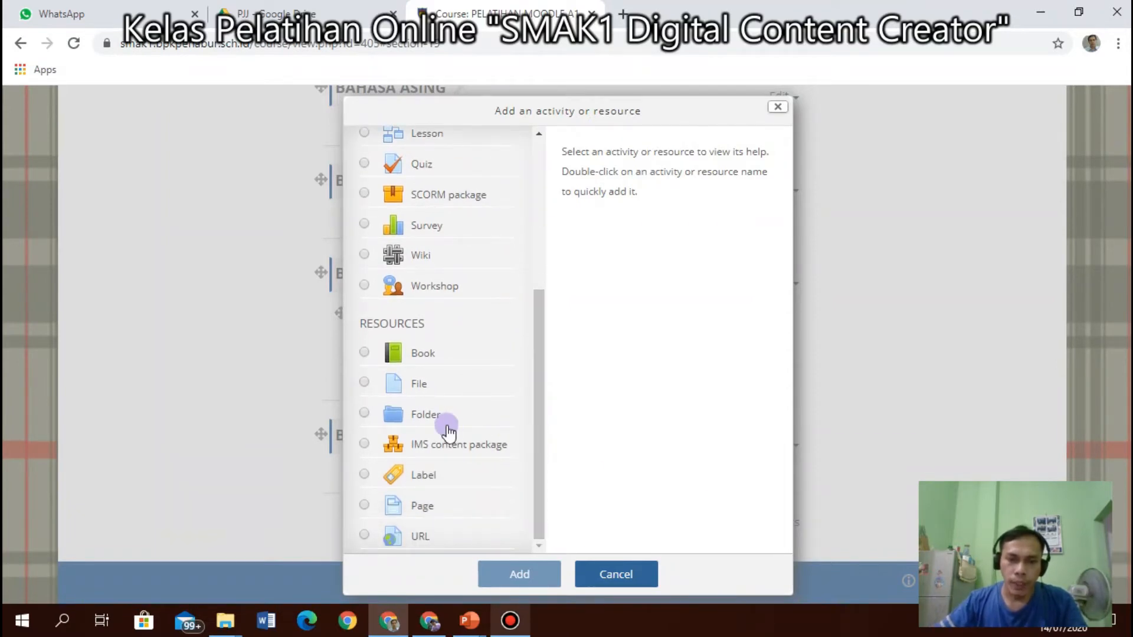
{"action": "left_click_drag", "start_coordinate": [541, 511], "coordinate": [462, 539]}
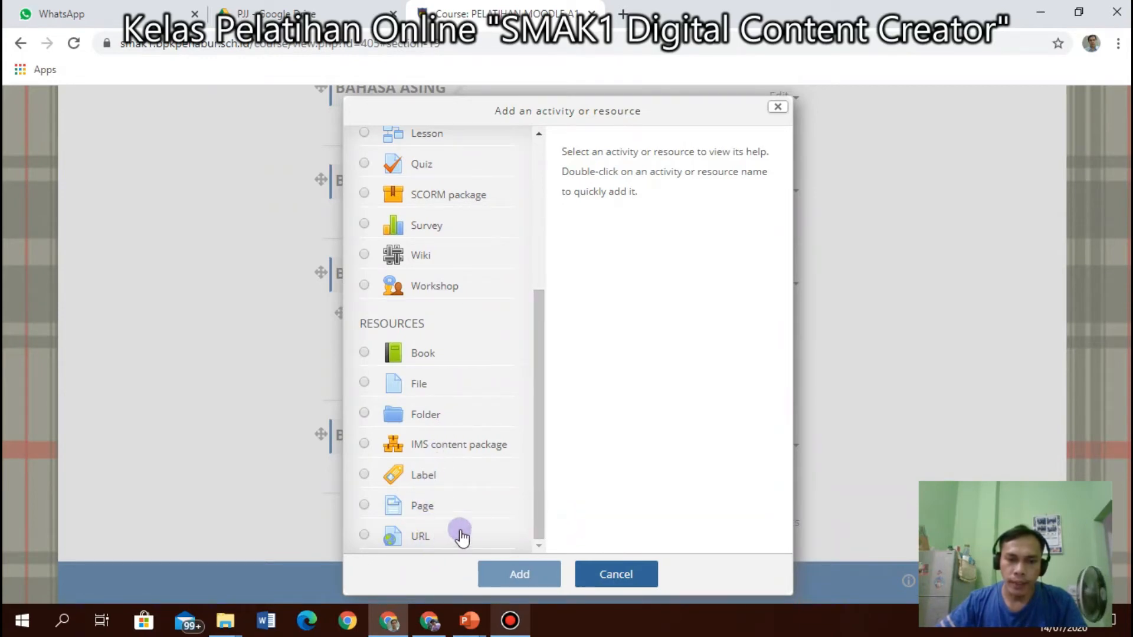
{"action": "left_click_drag", "start_coordinate": [539, 445], "coordinate": [538, 434]}
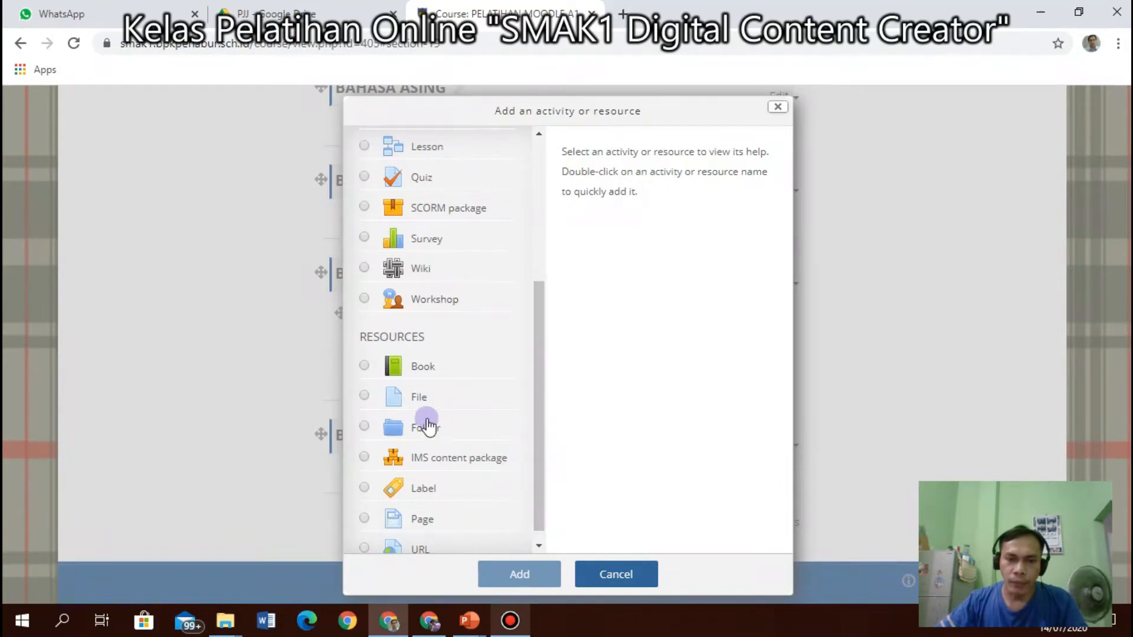
{"action": "left_click", "coordinate": [419, 399]}
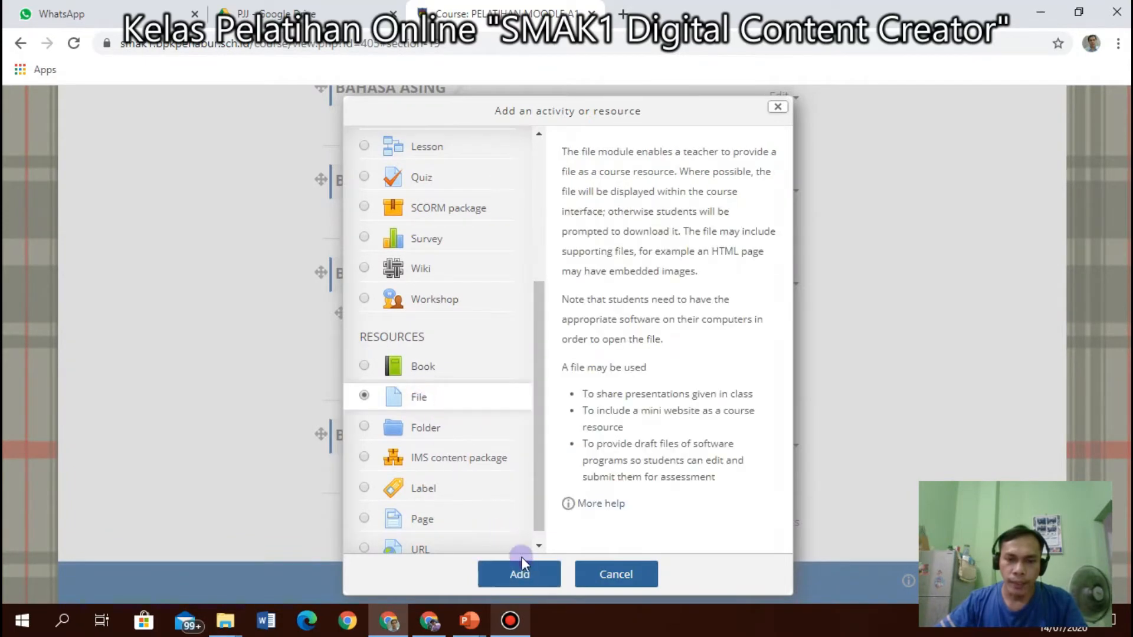
{"action": "left_click", "coordinate": [528, 574]}
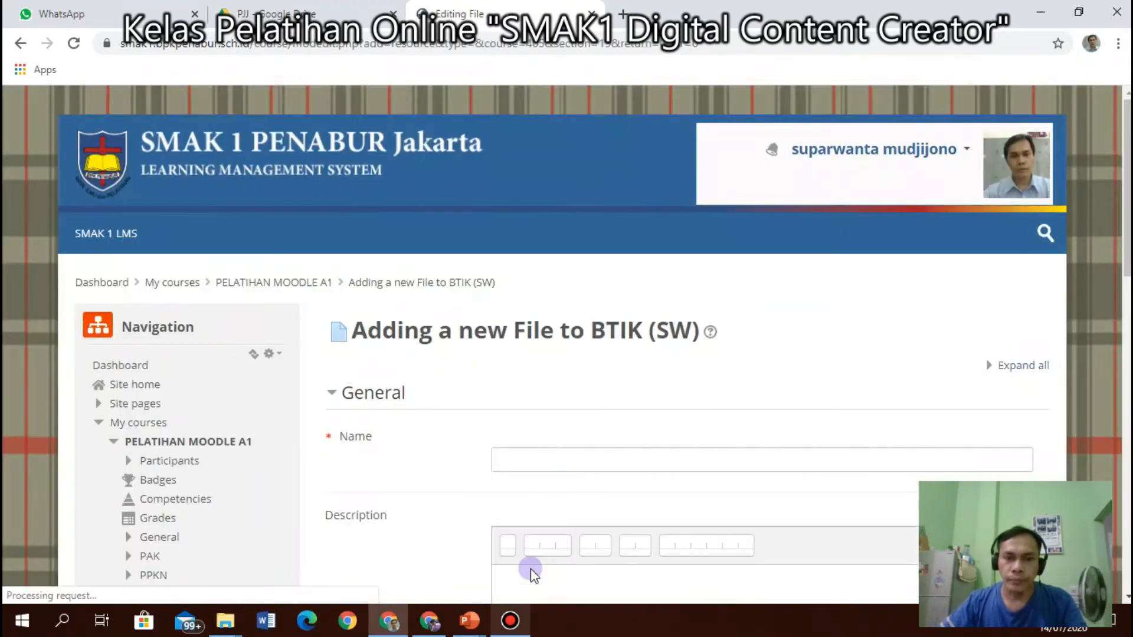
Clear the new File resource's Name field.
{"action": "scroll", "coordinate": [800, 361], "scroll_direction": "down", "scroll_amount": 3}
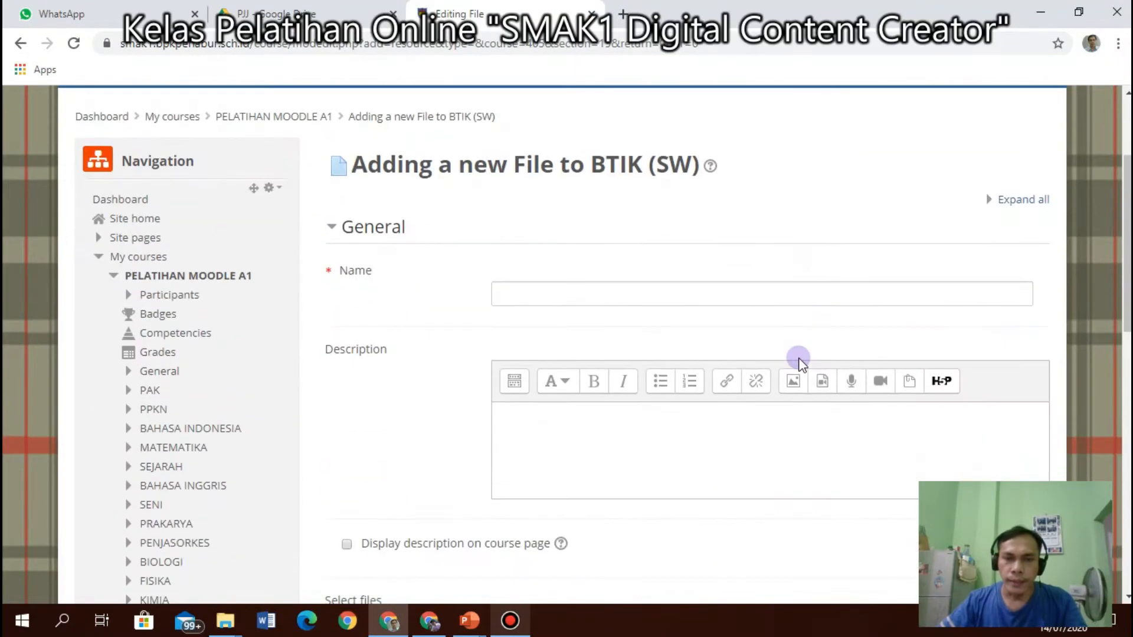
{"action": "left_click", "coordinate": [627, 292]}
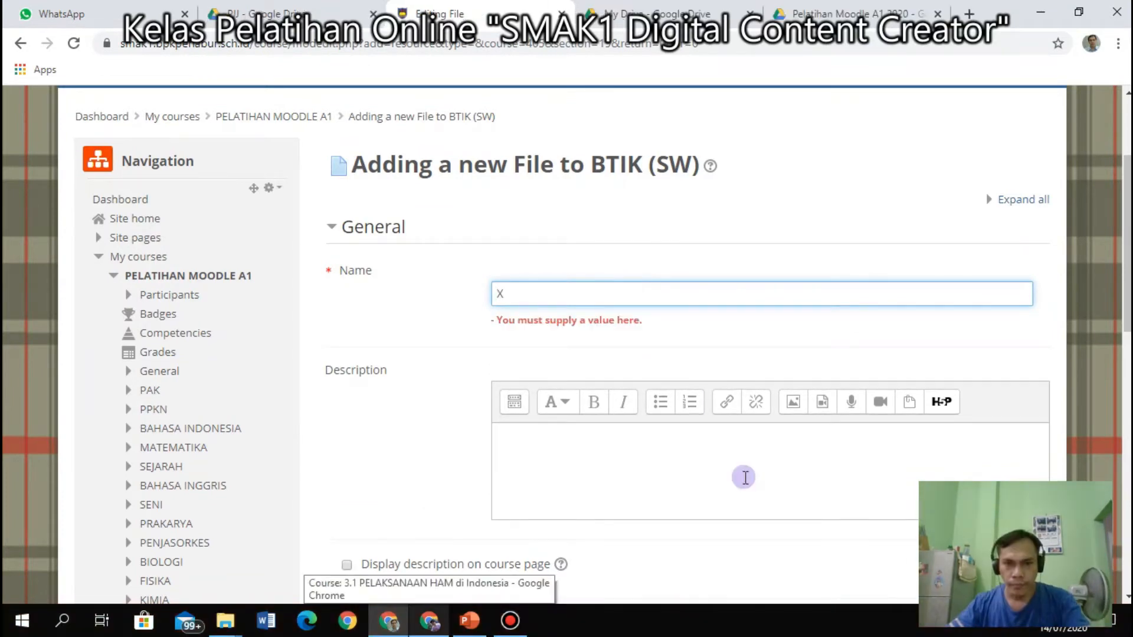
{"action": "key", "text": "BackSpace"}
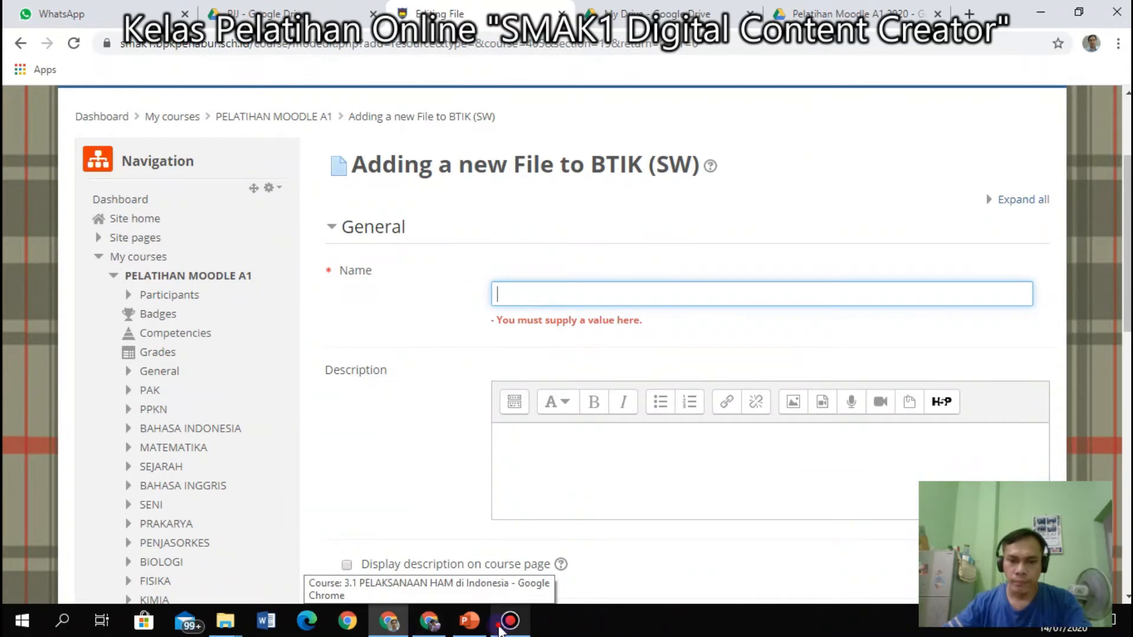
{"action": "left_click", "coordinate": [503, 627]}
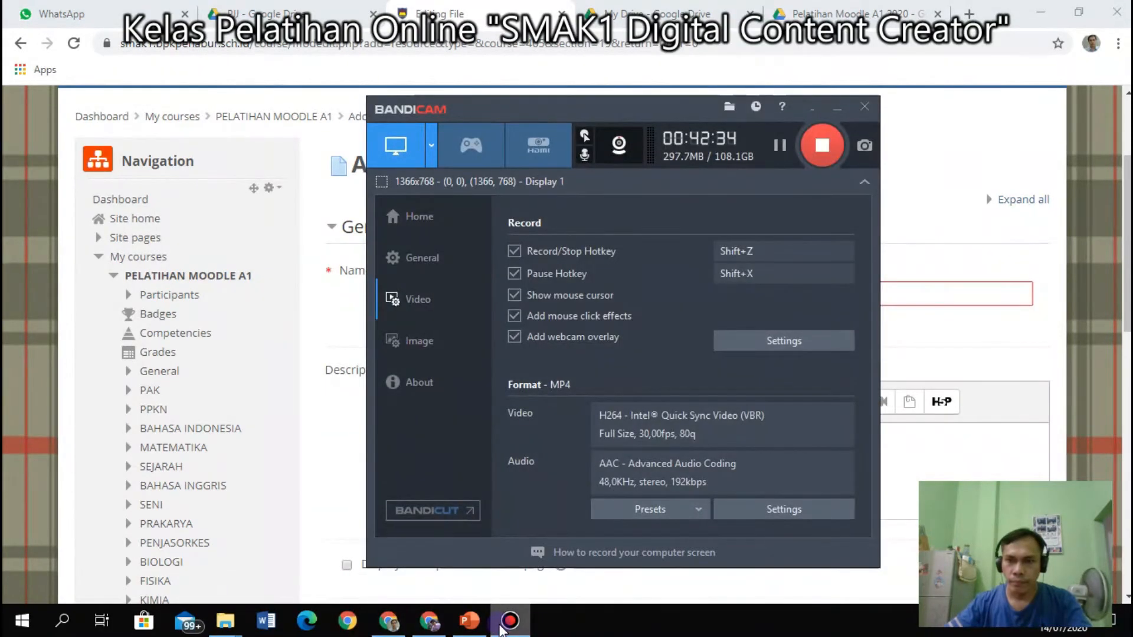
{"action": "left_click", "coordinate": [503, 627]}
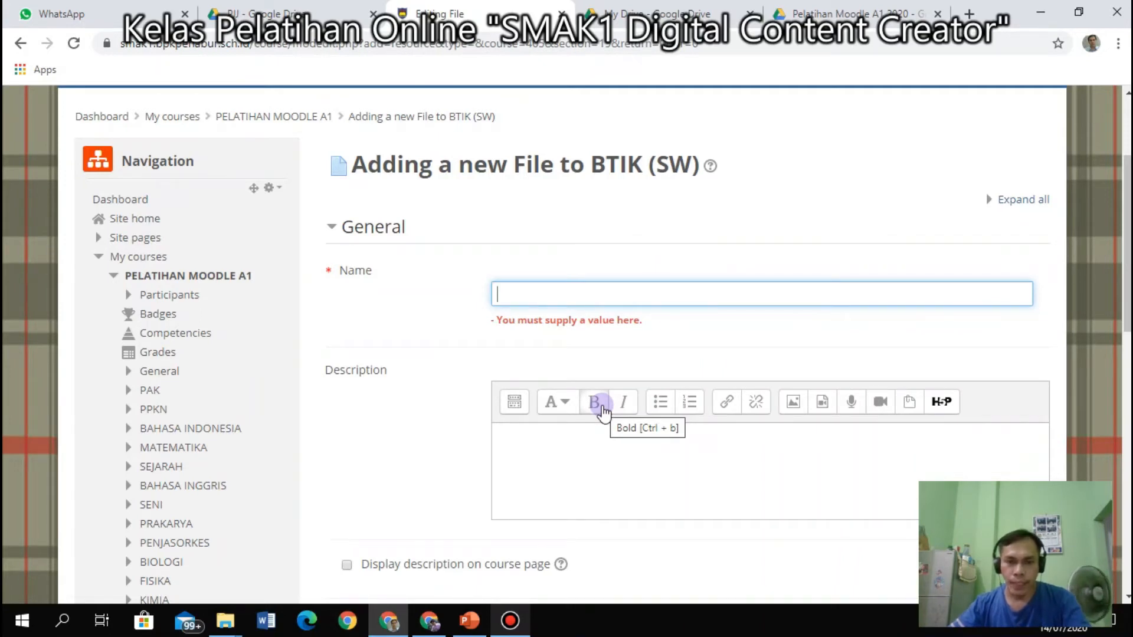
{"action": "left_click", "coordinate": [469, 621]}
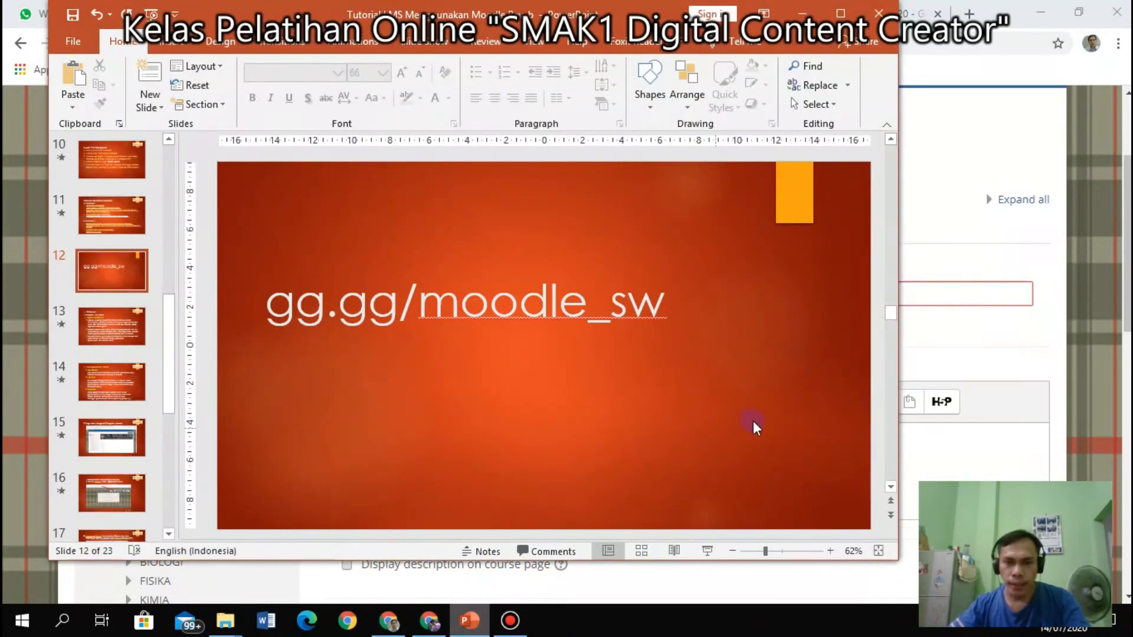
Present slide 12 full screen, end the show and return to the Moodle File form.
{"action": "left_click", "coordinate": [705, 549]}
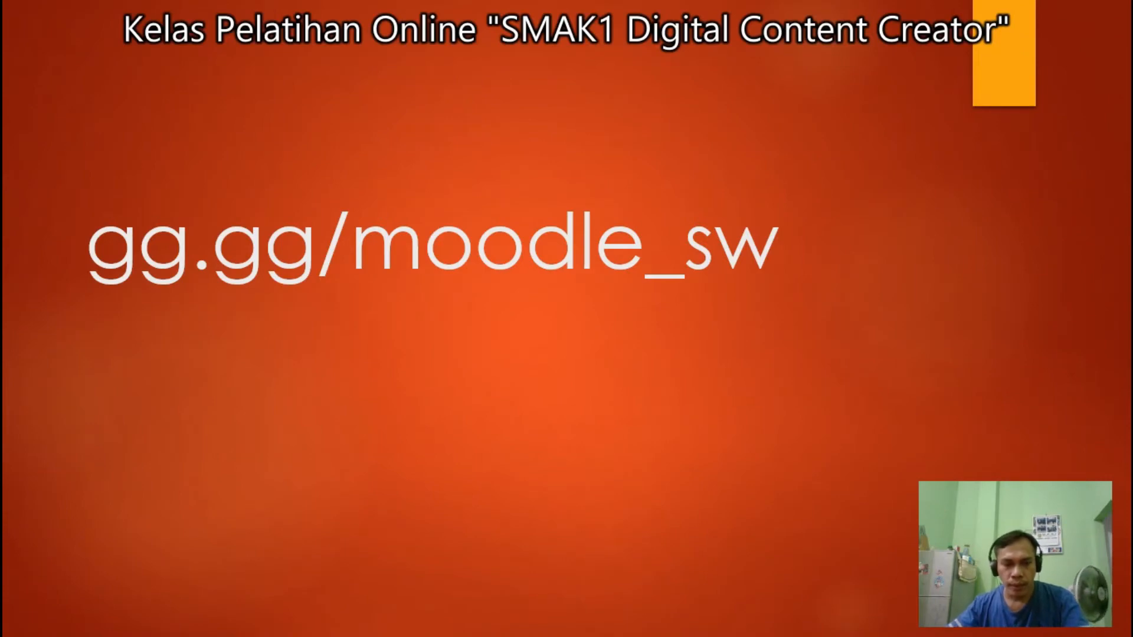
{"action": "key", "text": "Escape"}
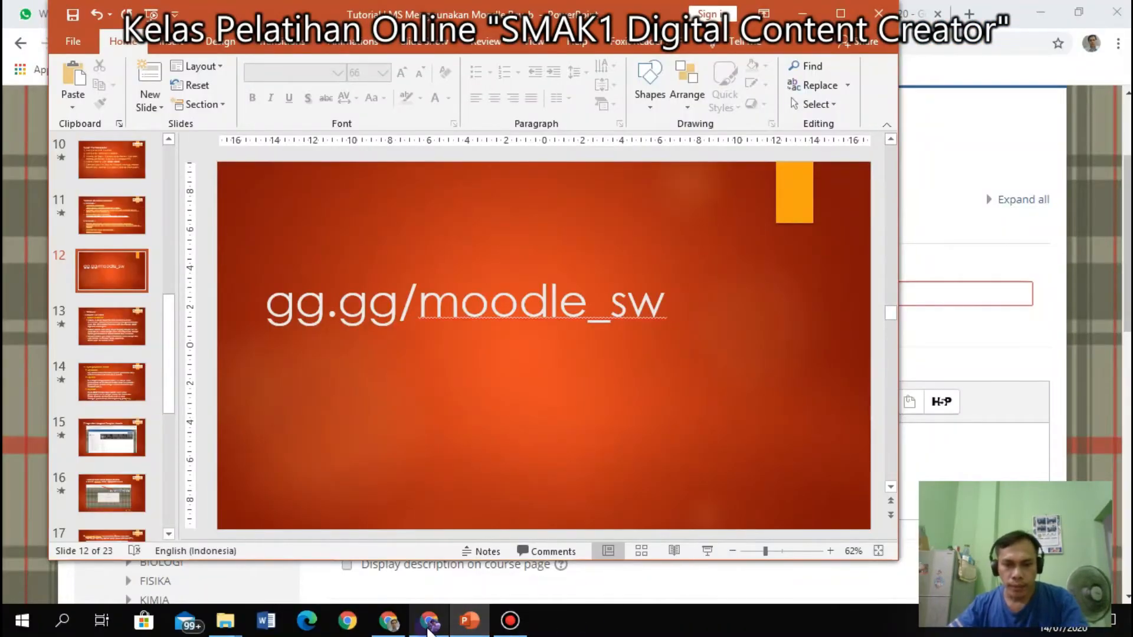
{"action": "left_click", "coordinate": [396, 623]}
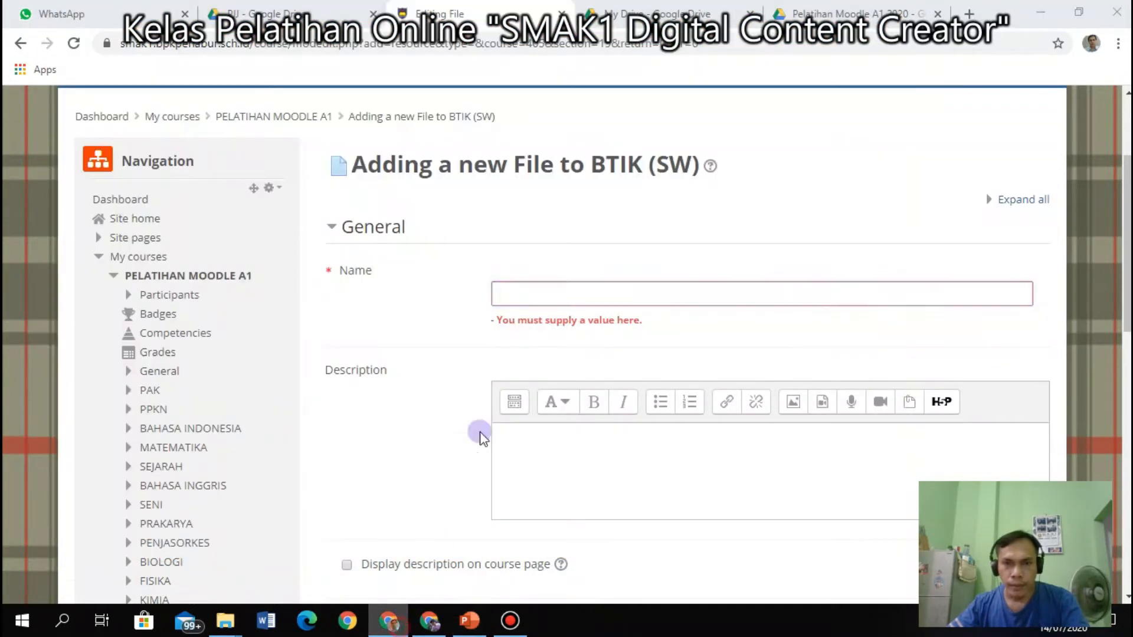
Download the trigonometry PDF, trigonometri-kelas-1-1 presentation and video from Pelatihan Moodle A1 2020 together.
{"action": "left_click", "coordinate": [705, 7]}
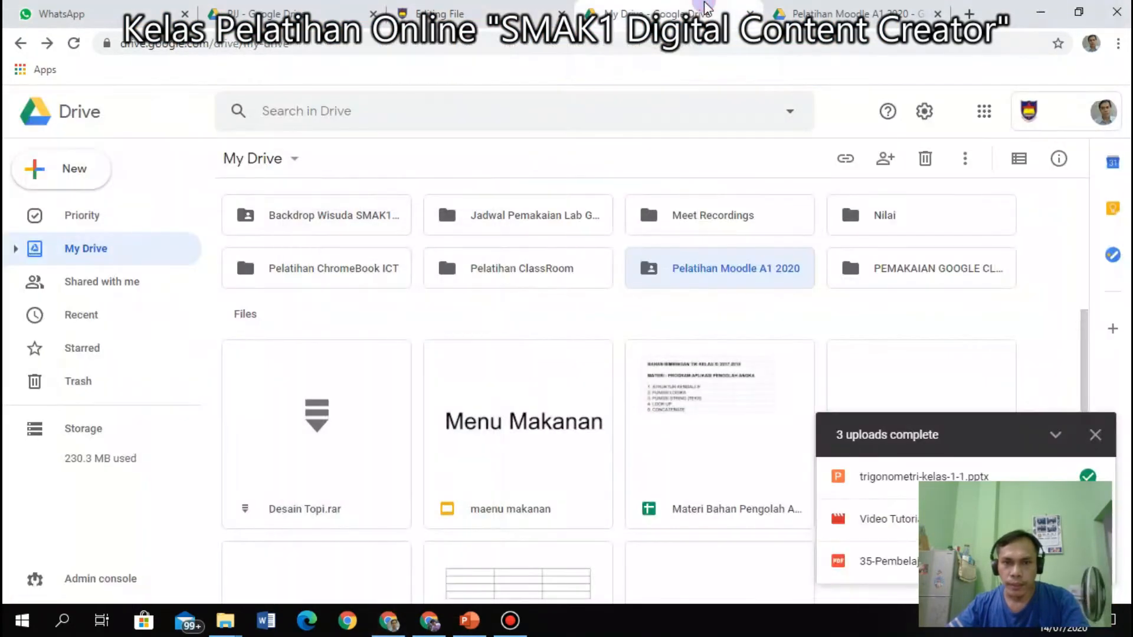
{"action": "left_click", "coordinate": [790, 12]}
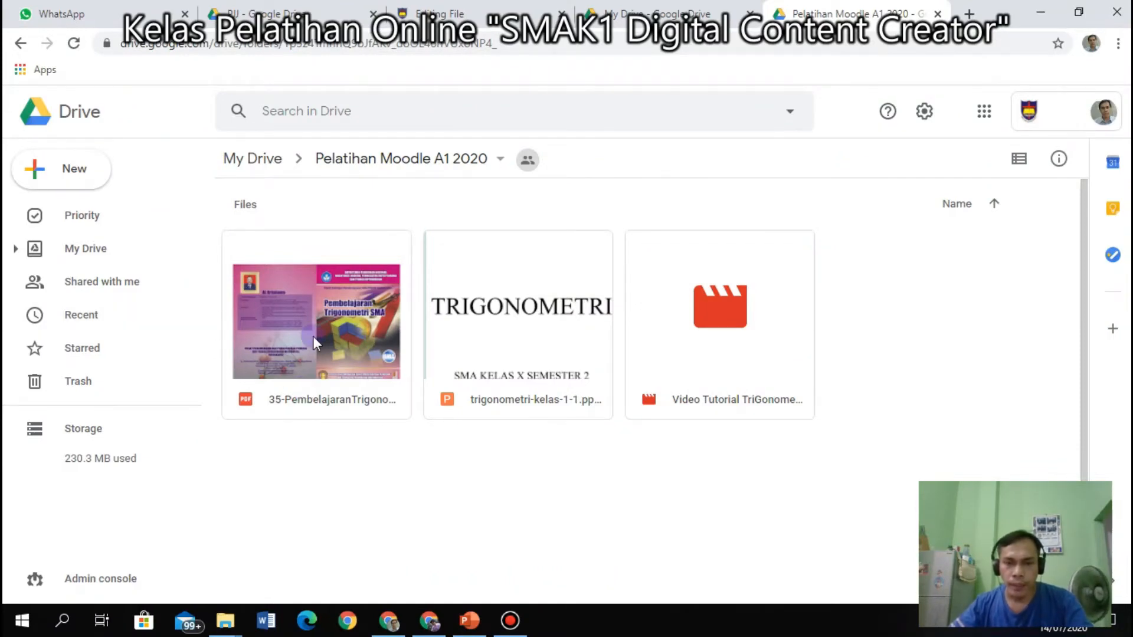
{"action": "left_click", "coordinate": [481, 329]}
{"action": "left_click", "coordinate": [657, 316]}
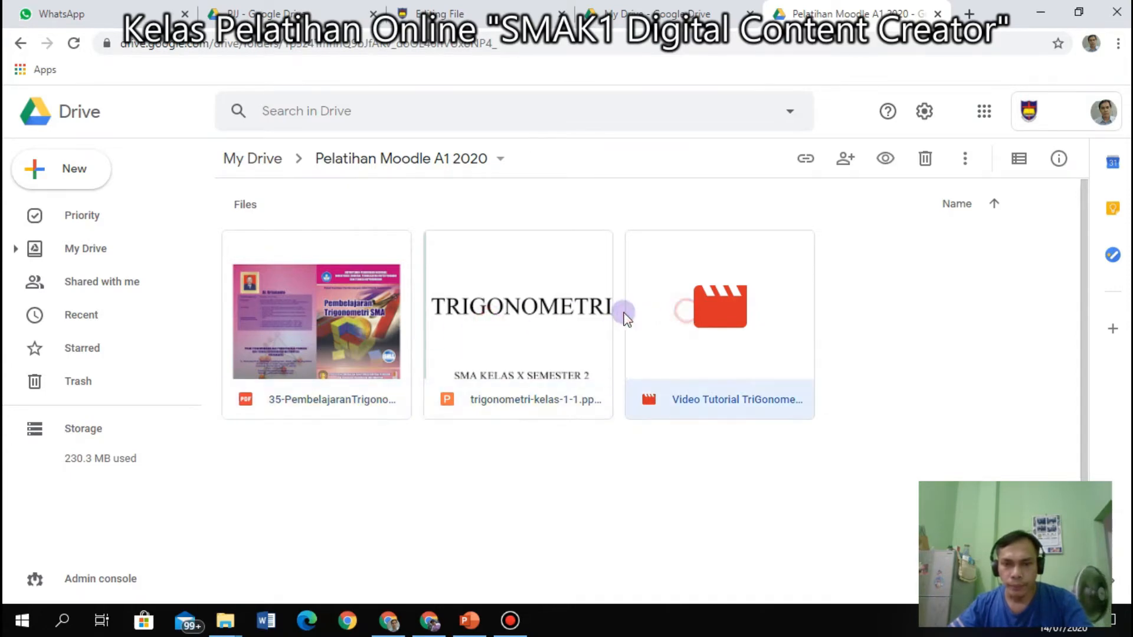
{"action": "left_click", "coordinate": [520, 313]}
{"action": "left_click", "coordinate": [340, 317]}
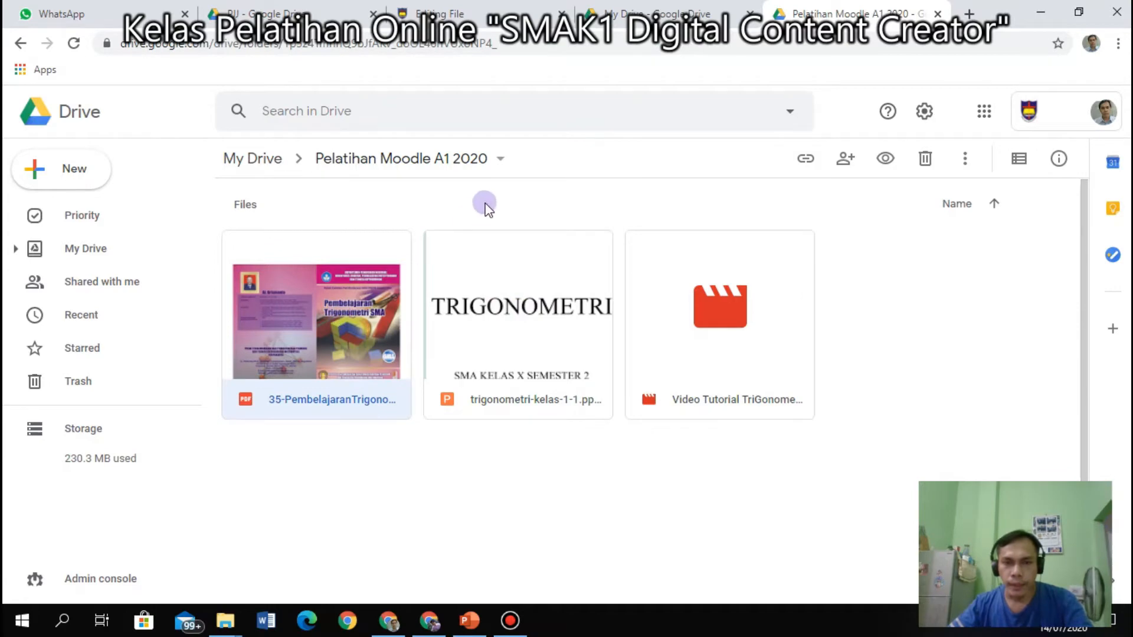
{"action": "left_click", "coordinate": [496, 332], "text": "ctrl"}
{"action": "left_click", "coordinate": [679, 323], "text": "ctrl"}
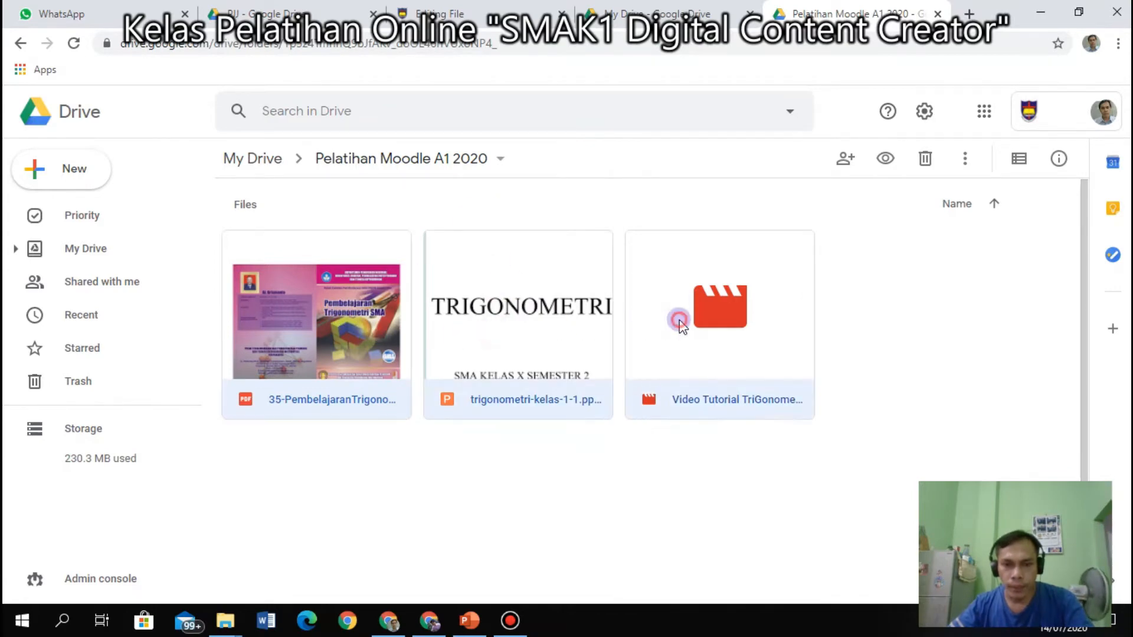
{"action": "right_click", "coordinate": [505, 298]}
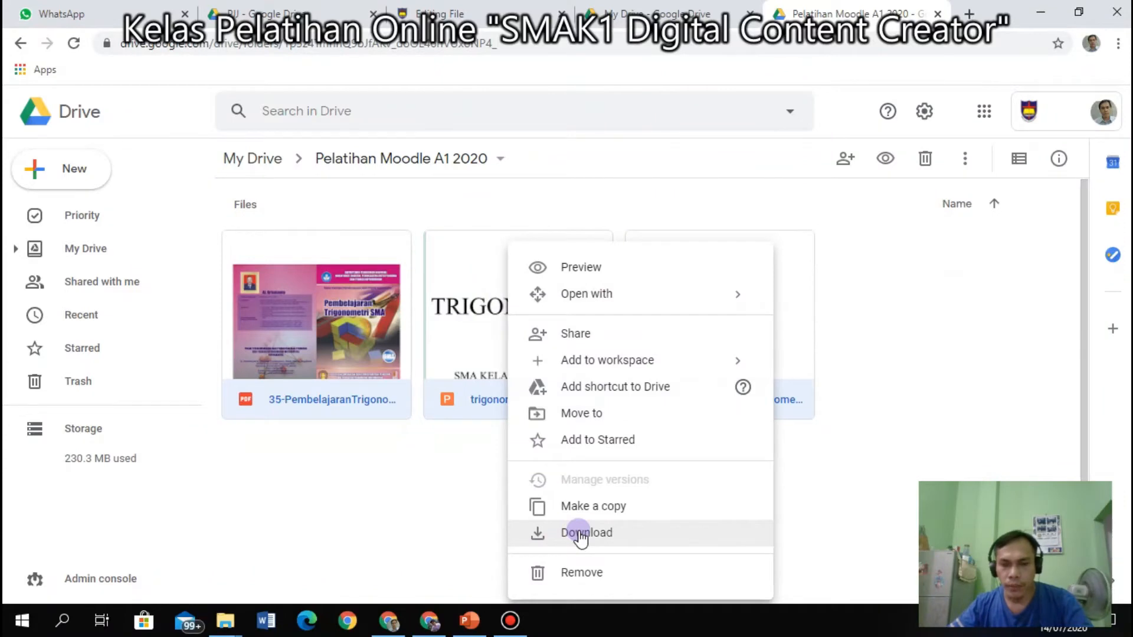
{"action": "left_click", "coordinate": [978, 366]}
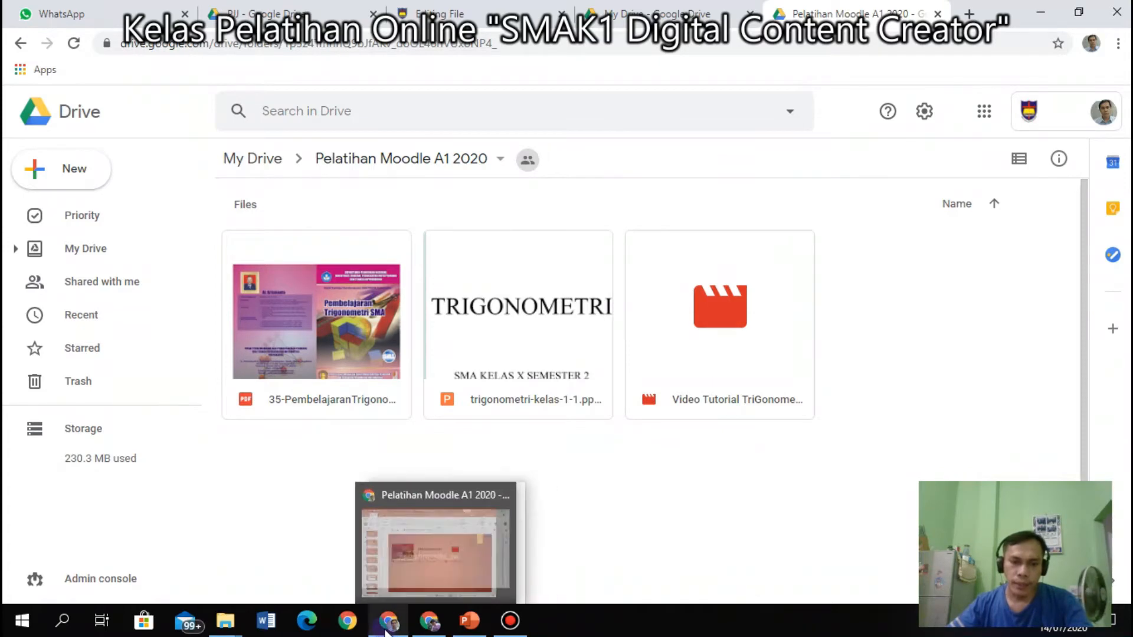
Check the PDF, trigonometri-kelas-1-1 presentation and Video Tutorial TriGonometri in the local Moodle folder, then return to Drive.
{"action": "mouse_move", "coordinate": [225, 620]}
{"action": "left_click", "coordinate": [194, 560]}
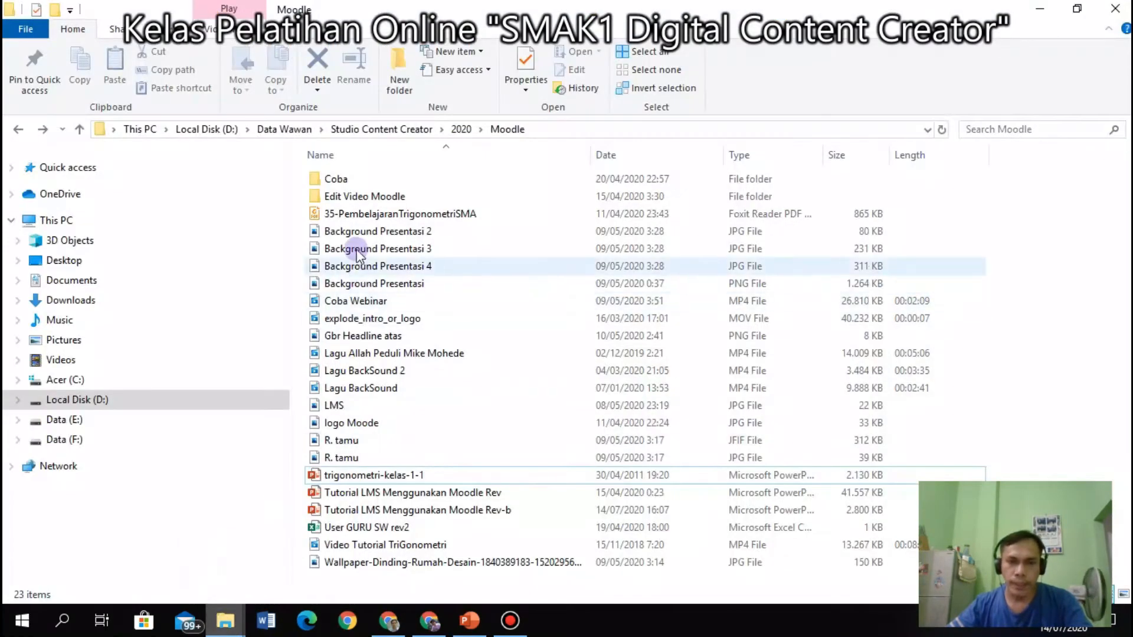
{"action": "left_click", "coordinate": [358, 217]}
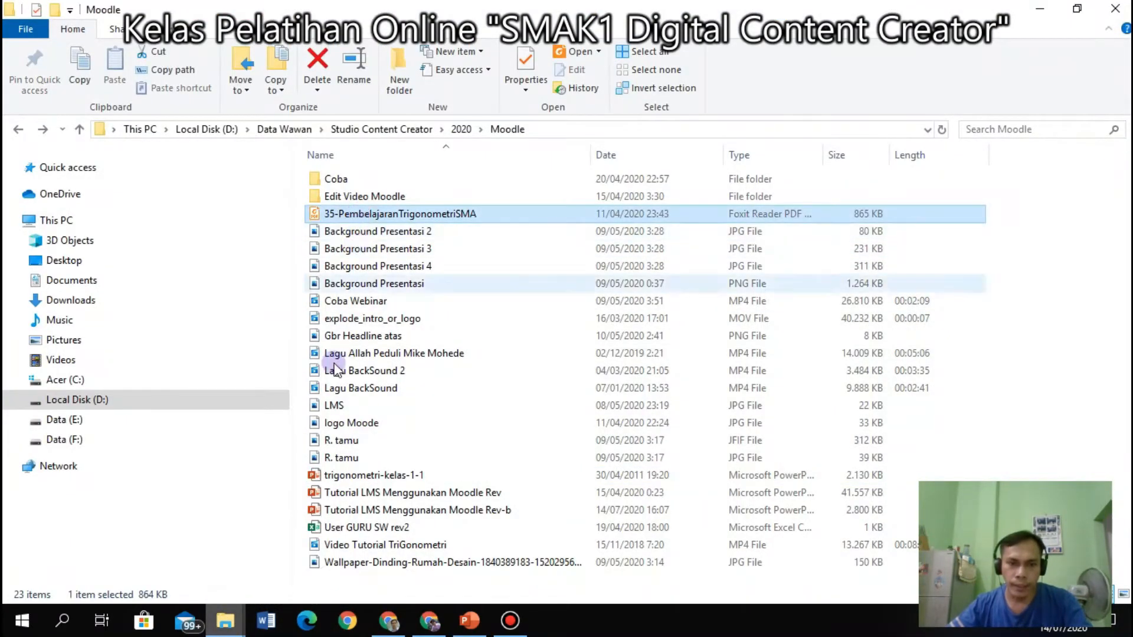
{"action": "left_click", "coordinate": [355, 475]}
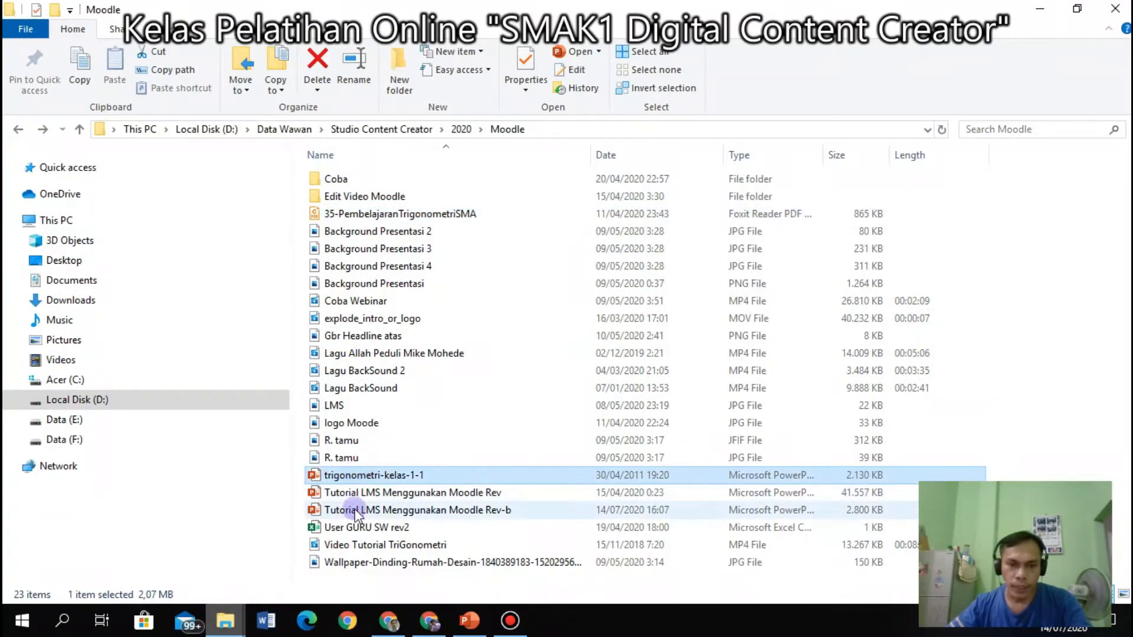
{"action": "left_click", "coordinate": [357, 545]}
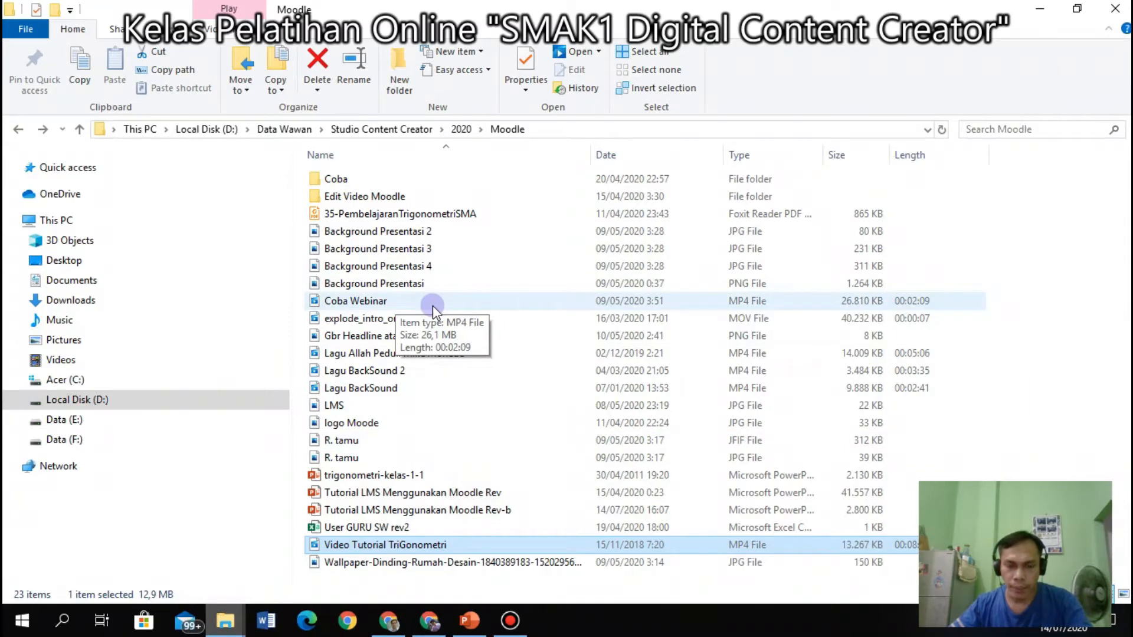
{"action": "left_click", "coordinate": [405, 630]}
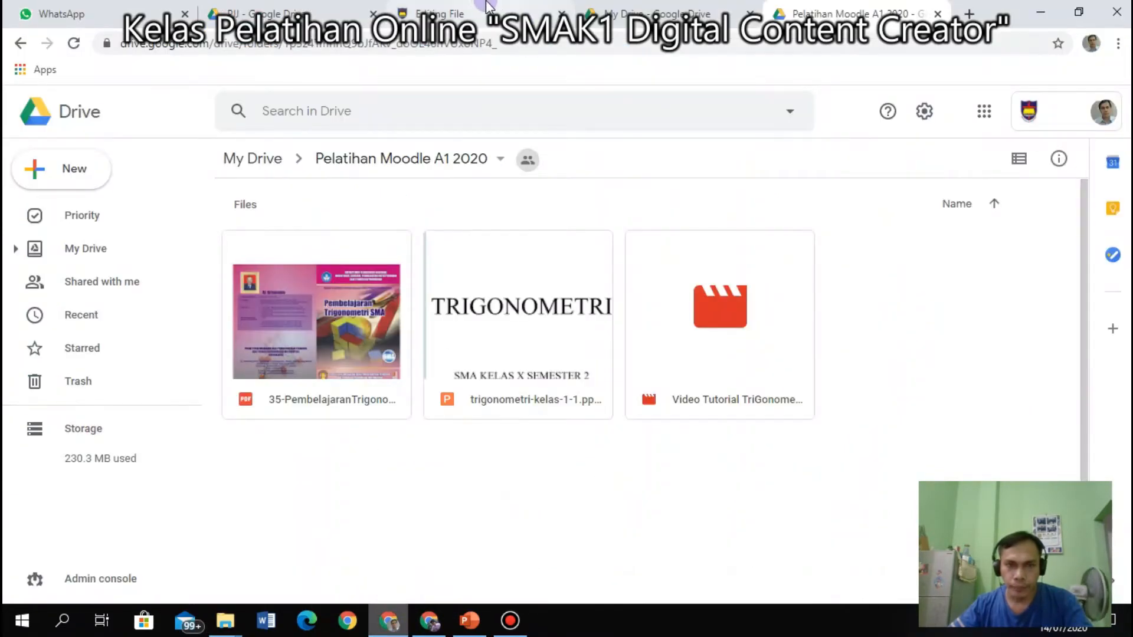
Name the new BTIK (SW) File resource 'A. Trigonometri'.
{"action": "left_click", "coordinate": [487, 6]}
{"action": "left_click", "coordinate": [641, 286]}
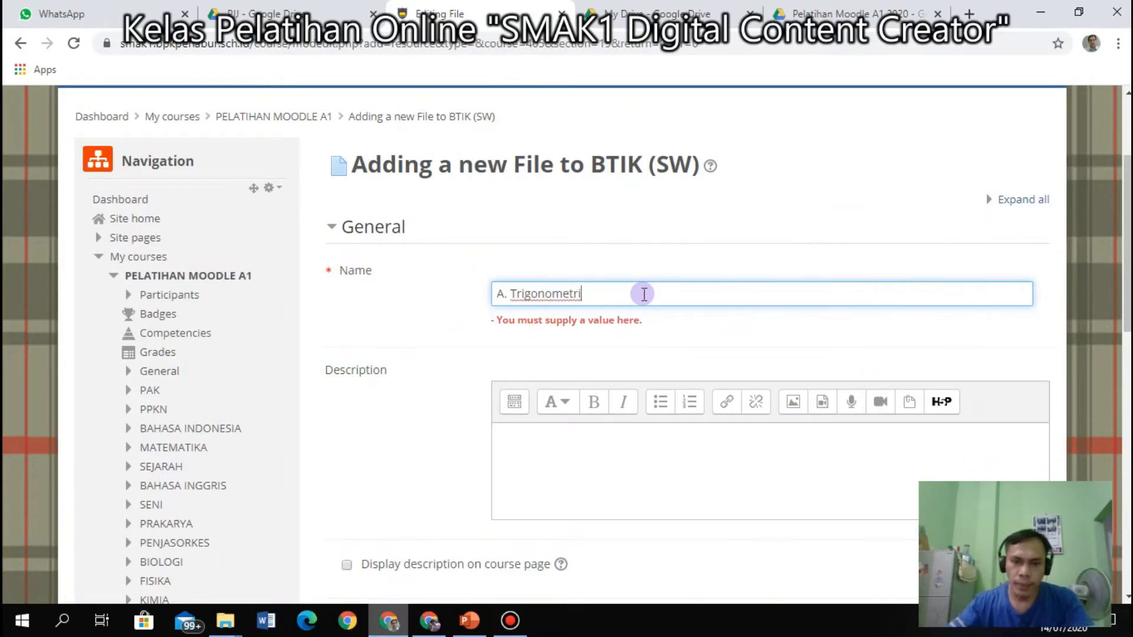
{"action": "left_click", "coordinate": [589, 445]}
Drag 35-PembelajaranTrigonometriSMA PDF from the local Moodle folder into the Select files area.
{"action": "scroll", "coordinate": [591, 445], "scroll_direction": "down", "scroll_amount": 7}
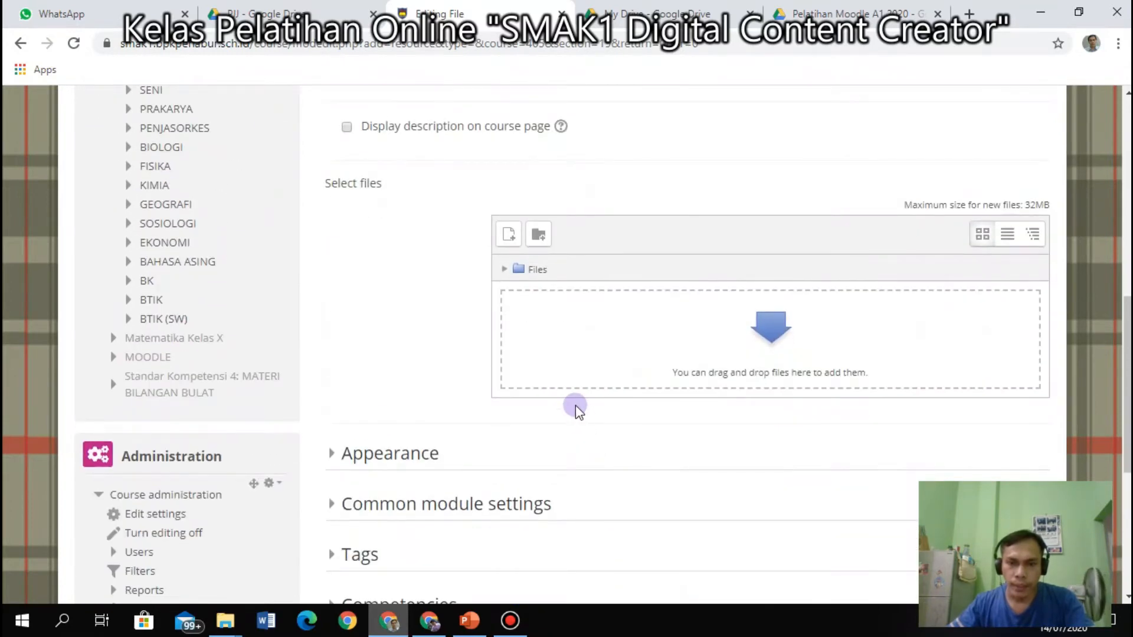
{"action": "scroll", "coordinate": [575, 405], "scroll_direction": "up", "scroll_amount": 6}
{"action": "scroll", "coordinate": [573, 401], "scroll_direction": "down", "scroll_amount": 6}
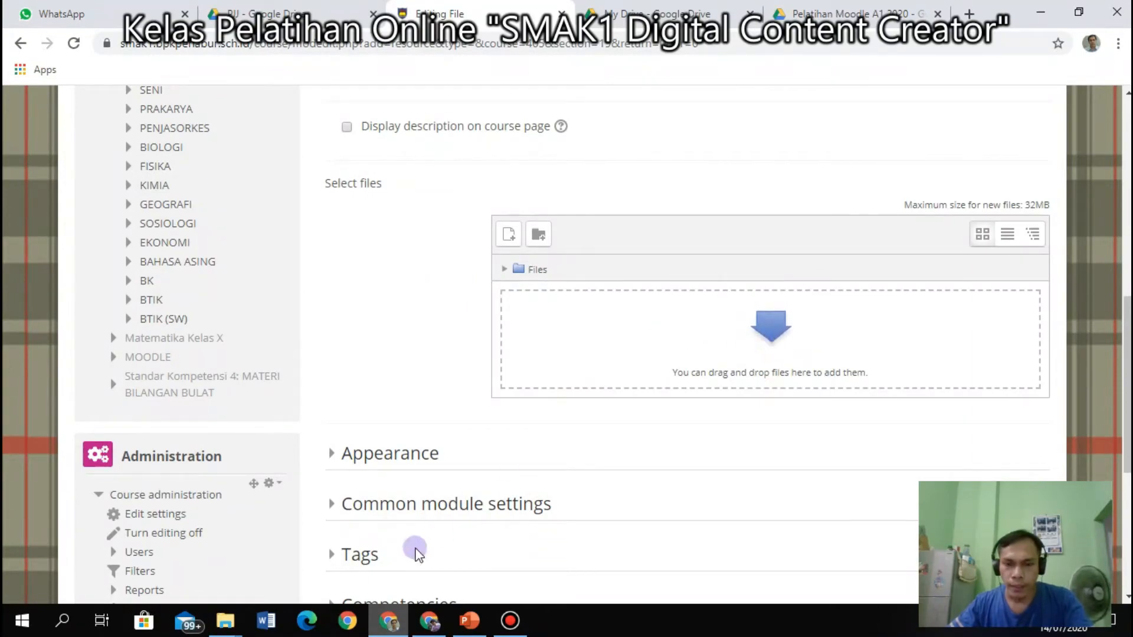
{"action": "left_click", "coordinate": [228, 624]}
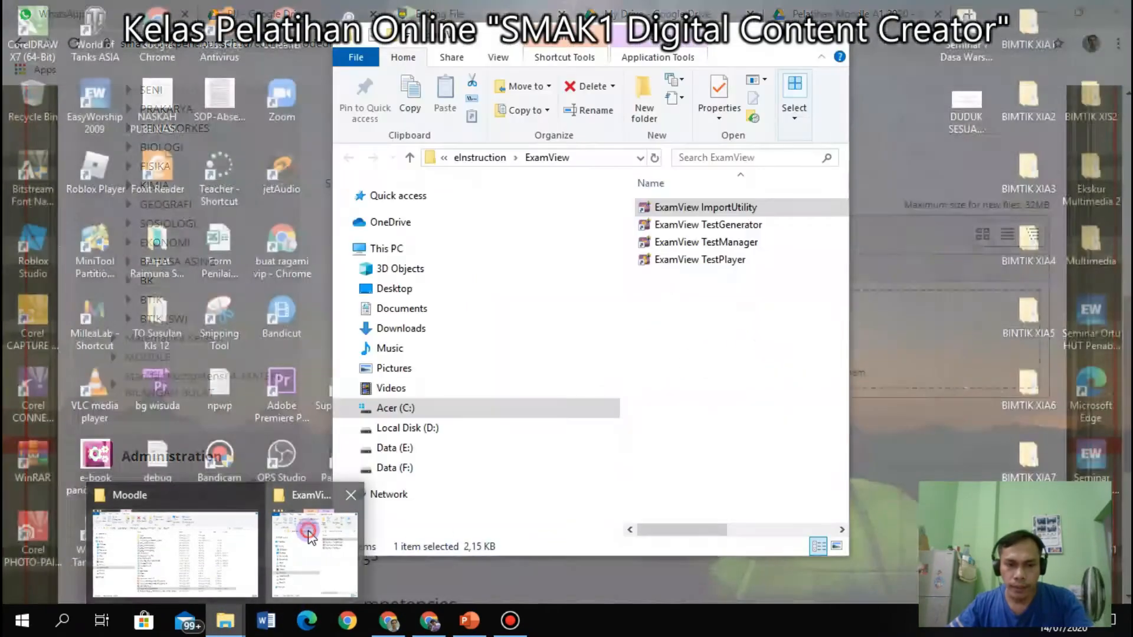
{"action": "left_click", "coordinate": [315, 549]}
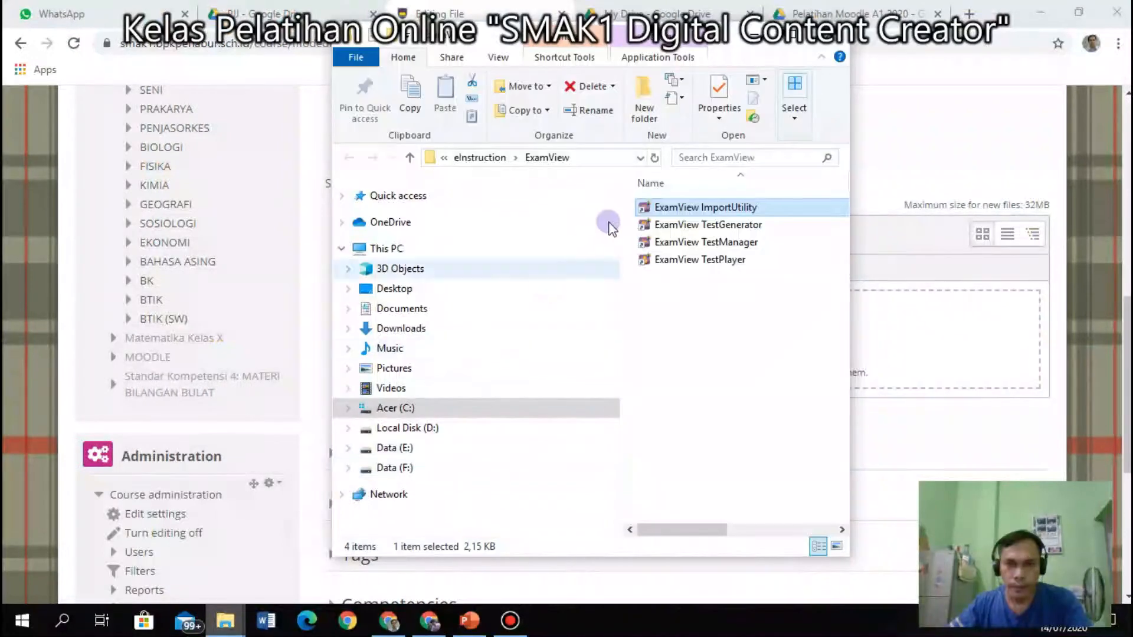
{"action": "left_click", "coordinate": [779, 35]}
{"action": "left_click", "coordinate": [221, 626]}
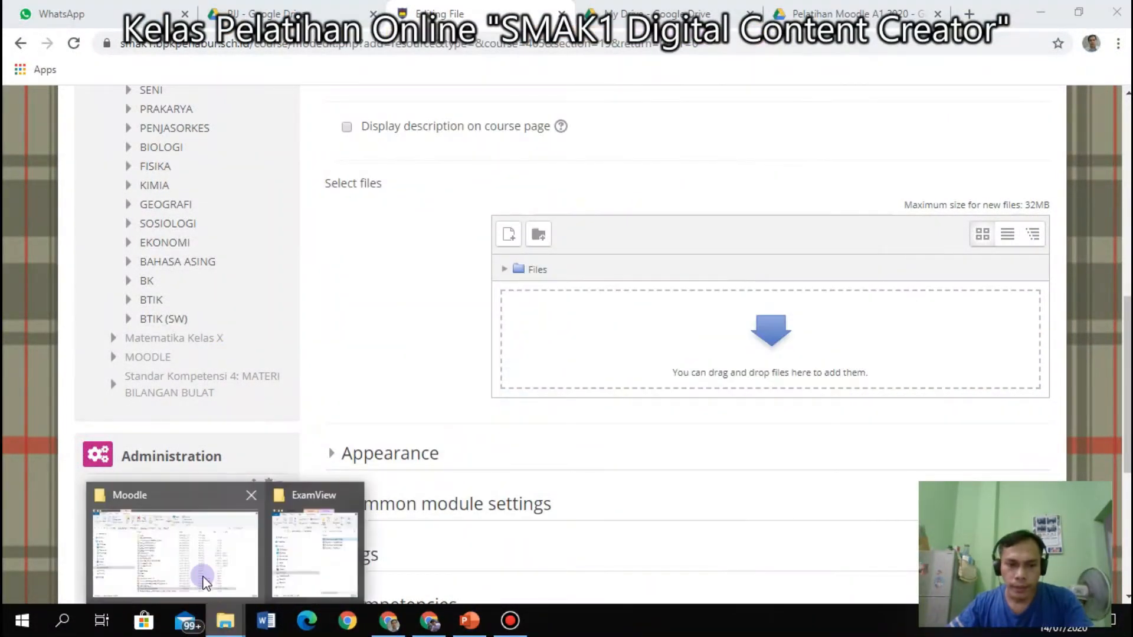
{"action": "left_click", "coordinate": [203, 577]}
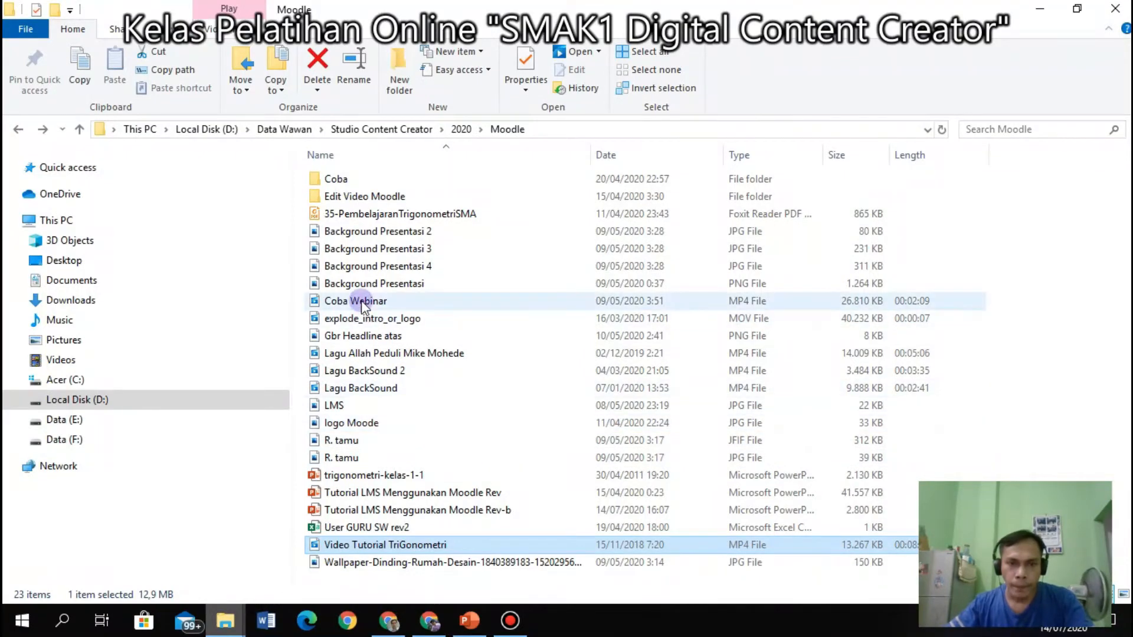
{"action": "left_click", "coordinate": [361, 214]}
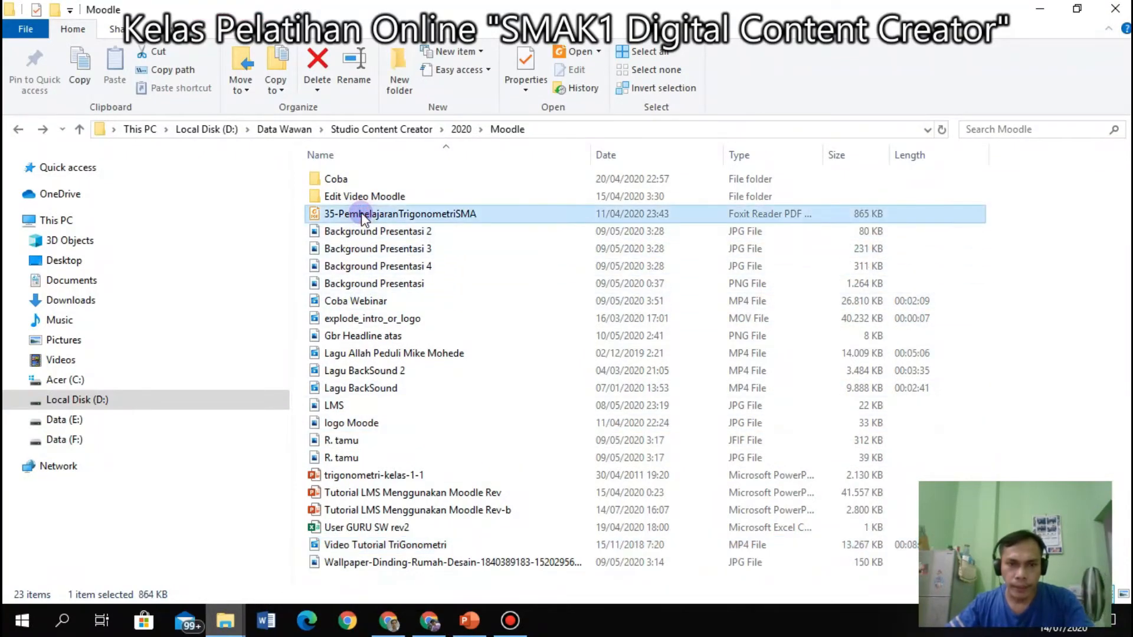
{"action": "left_click_drag", "start_coordinate": [367, 216], "coordinate": [746, 367]}
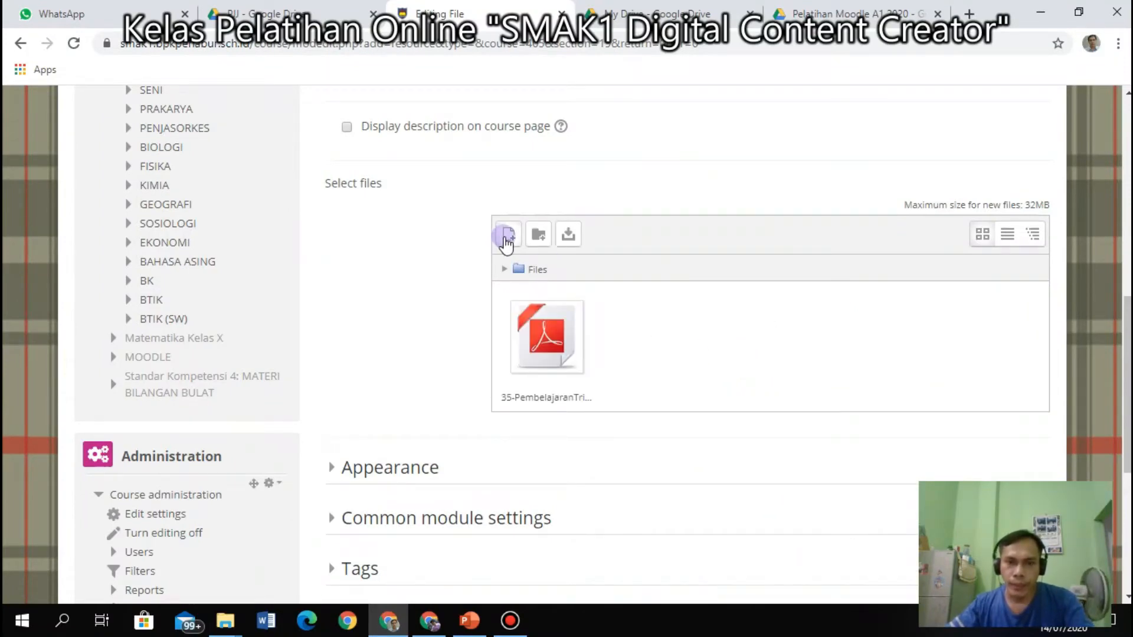
Open Moodle's file picker and browse the computer from the Data Wawan folder.
{"action": "left_click", "coordinate": [507, 237]}
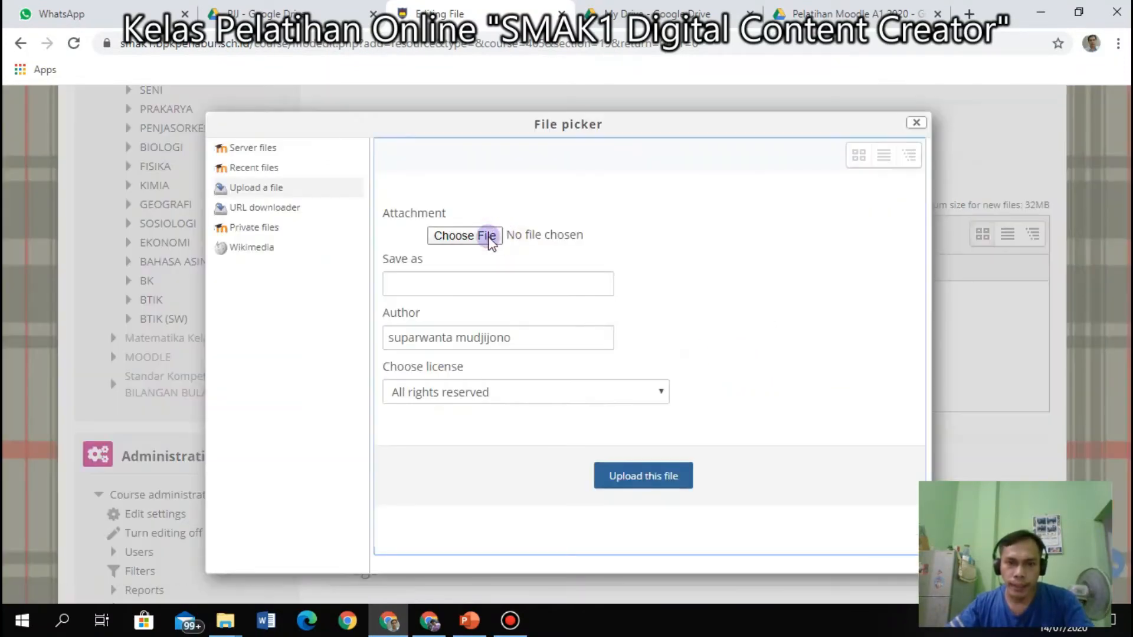
{"action": "left_click", "coordinate": [477, 238]}
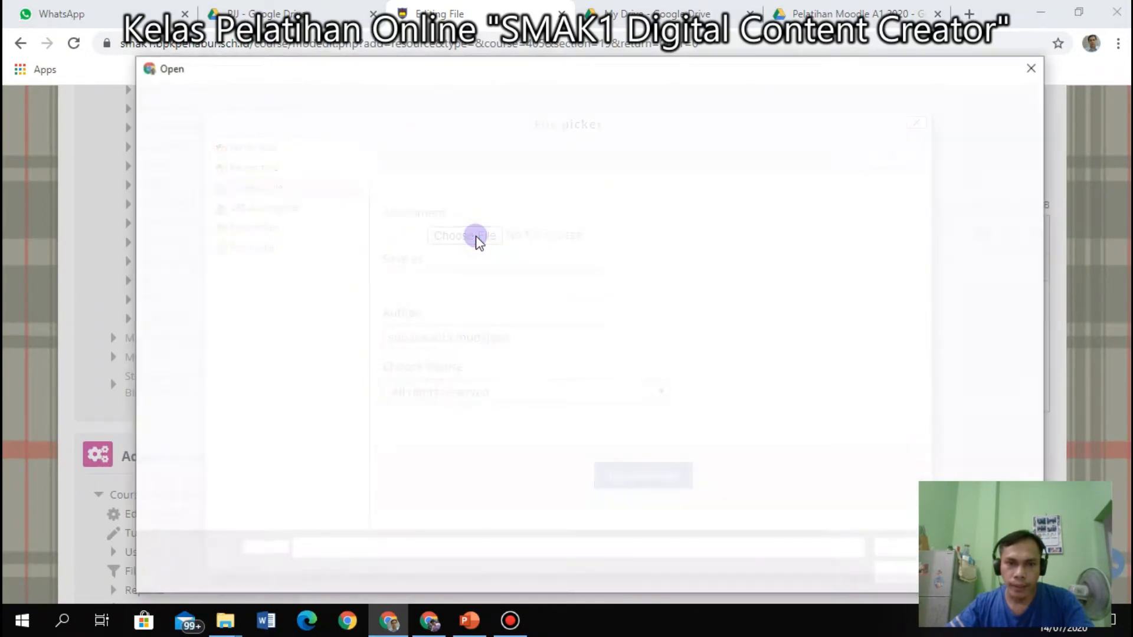
{"action": "left_click", "coordinate": [1032, 70]}
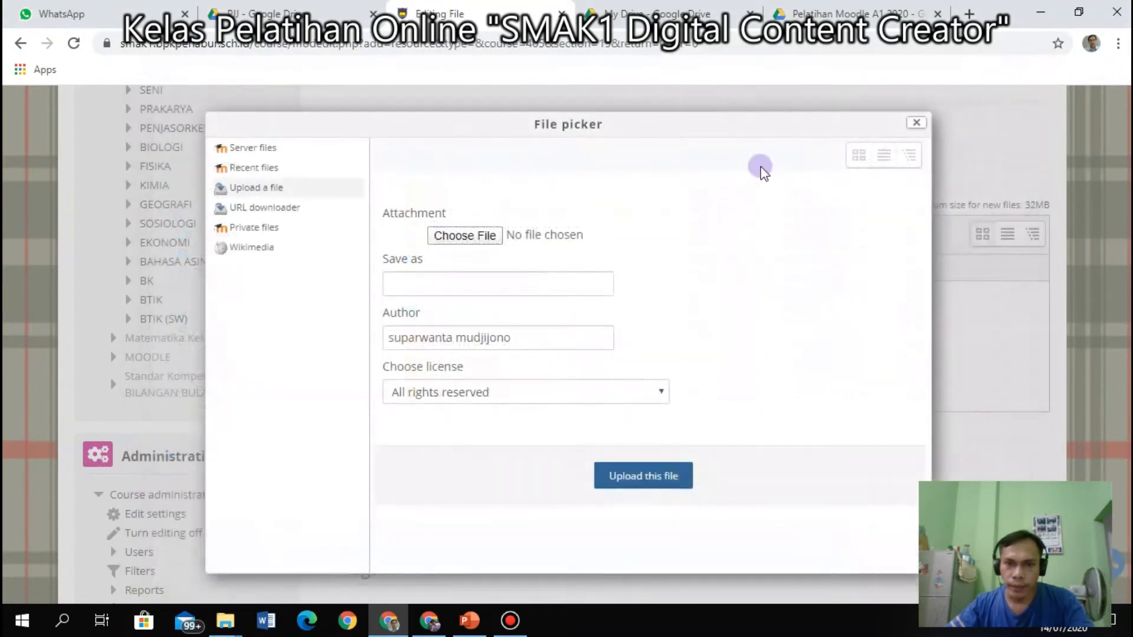
{"action": "left_click", "coordinate": [917, 122]}
{"action": "left_click", "coordinate": [509, 236]}
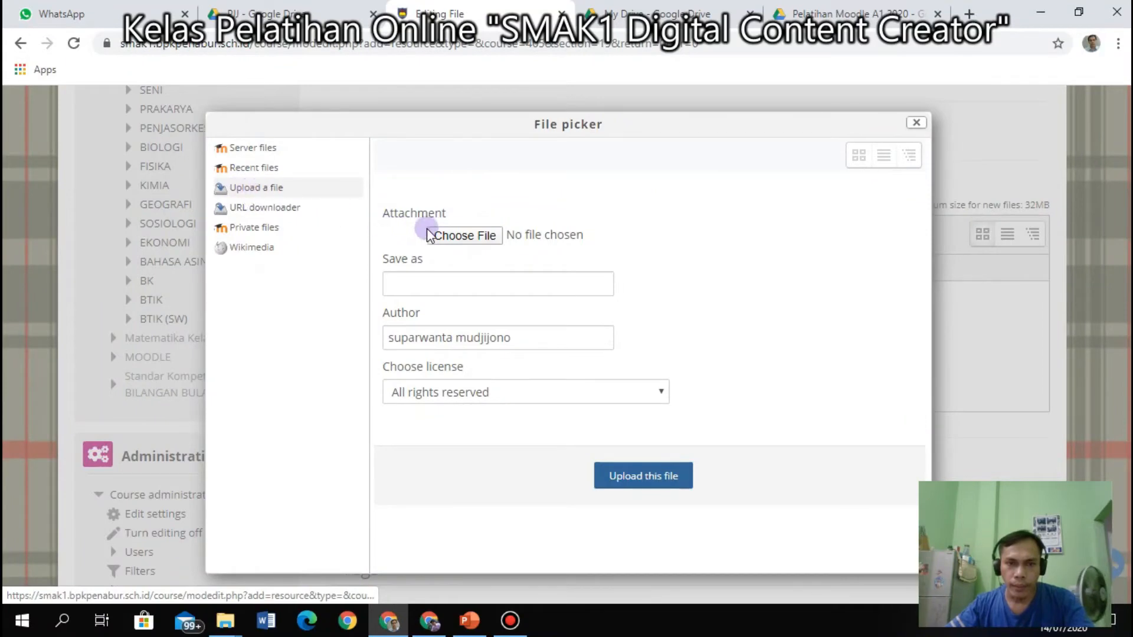
{"action": "left_click", "coordinate": [466, 236]}
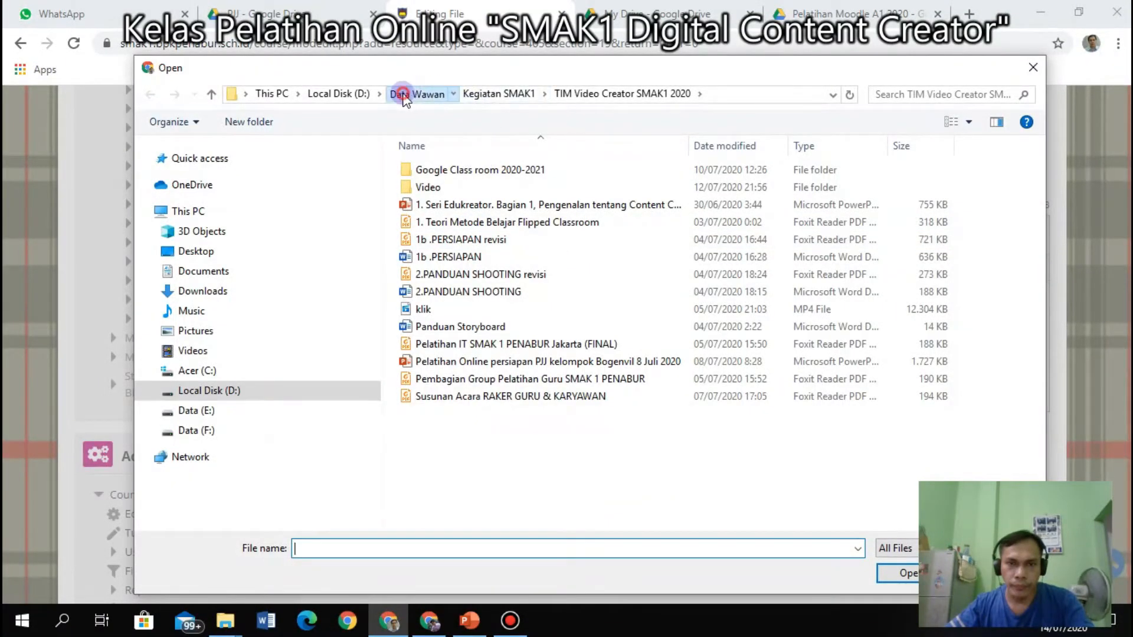
{"action": "left_click", "coordinate": [408, 96]}
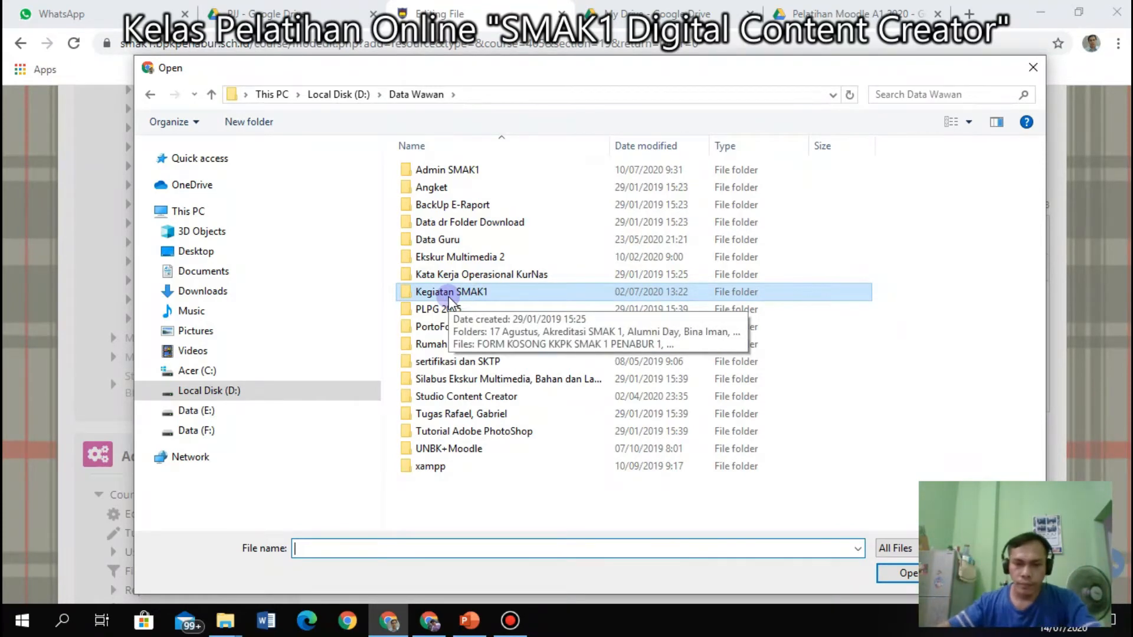
Go to Kegiatan SMAK1\Studio Content Creator\2020\Moodle and choose trigonometri-kelas-1-1.pptx as the attachment.
{"action": "left_click", "coordinate": [511, 625]}
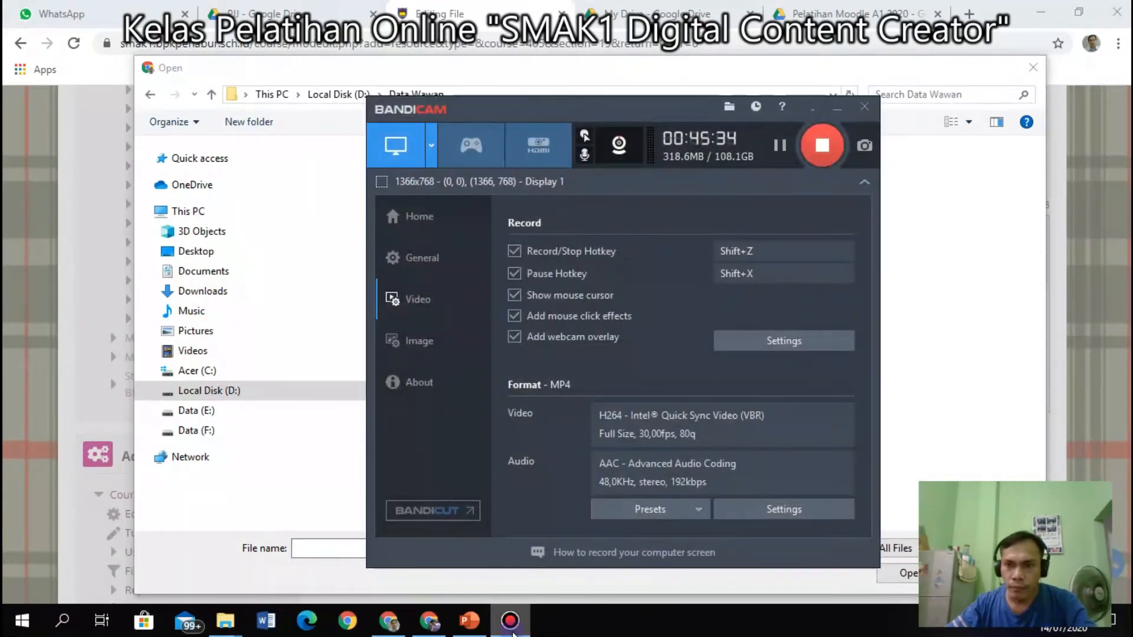
{"action": "left_click", "coordinate": [511, 625]}
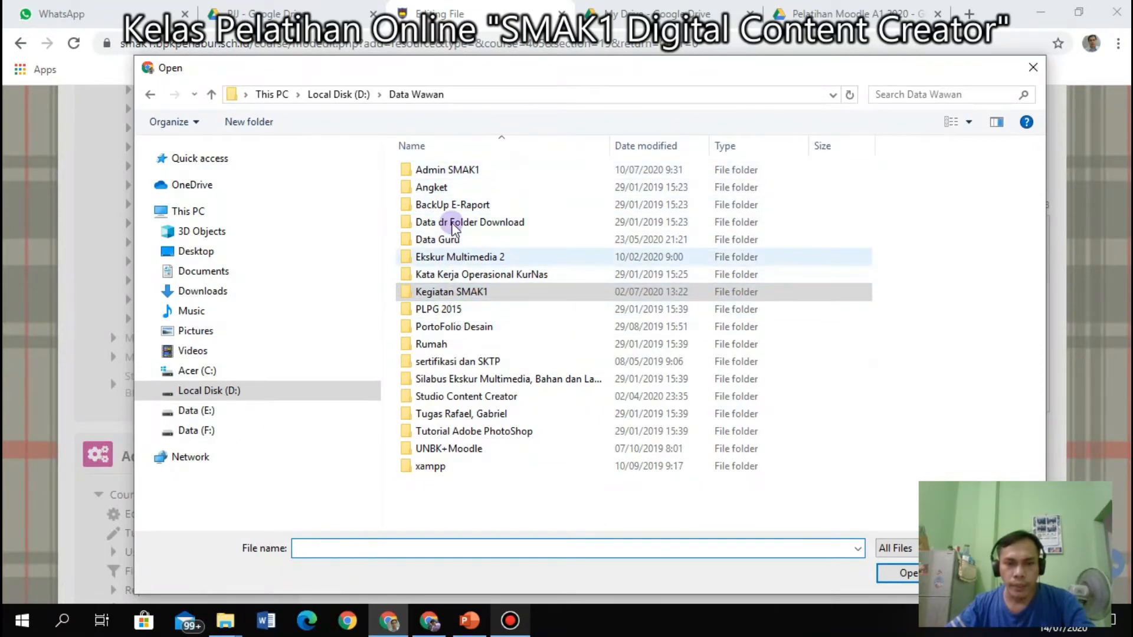
{"action": "left_click", "coordinate": [454, 294]}
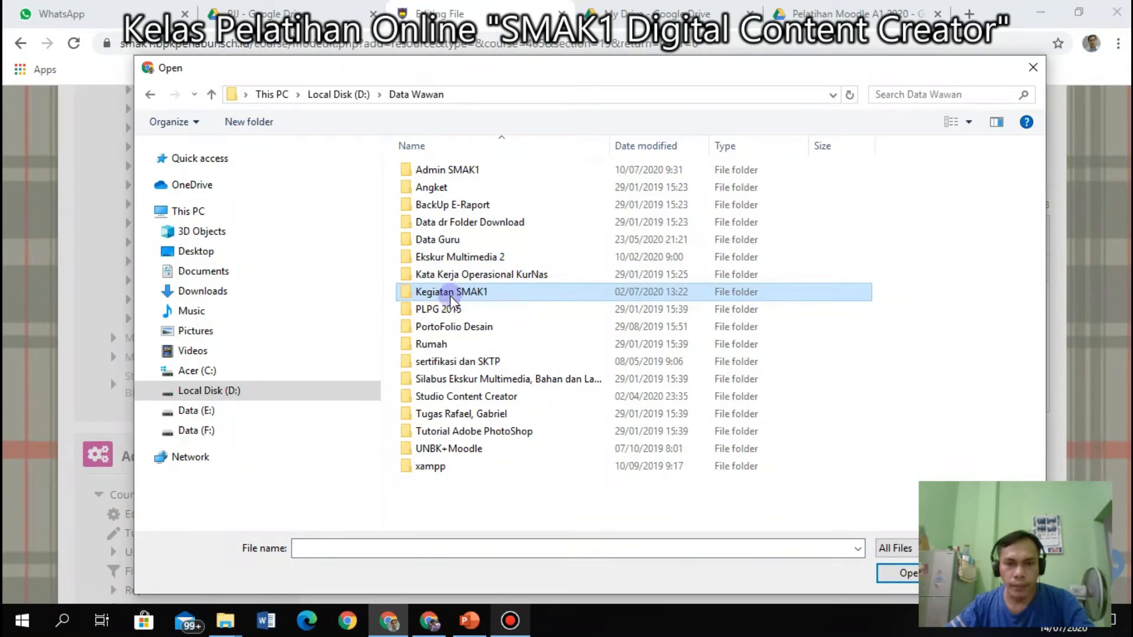
{"action": "double_click", "coordinate": [451, 396]}
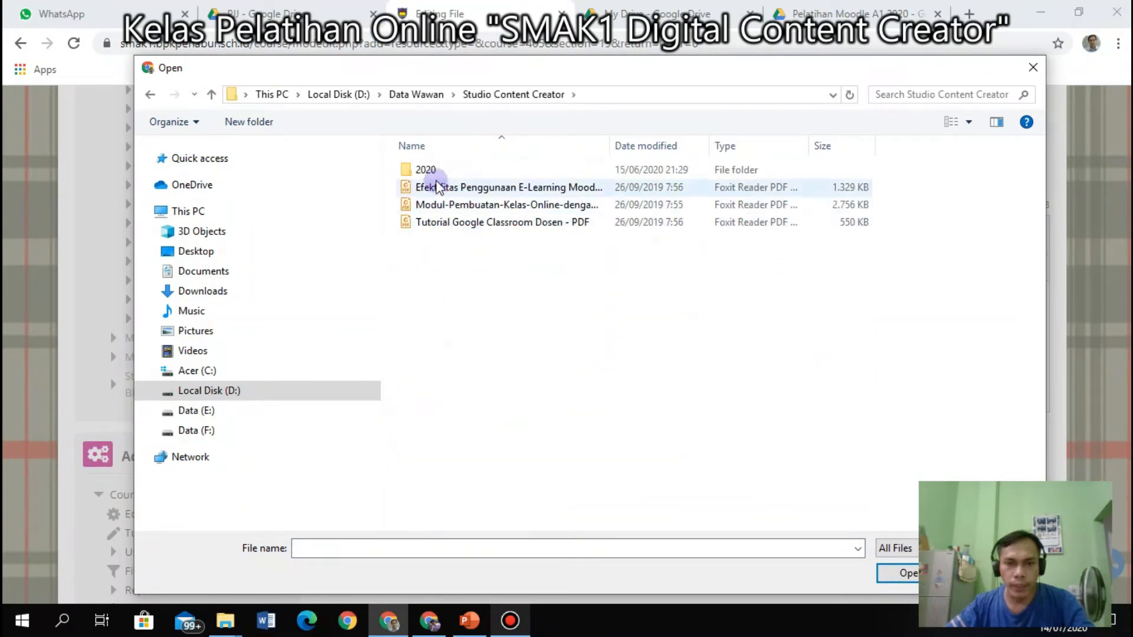
{"action": "double_click", "coordinate": [427, 172]}
{"action": "left_click", "coordinate": [436, 187]}
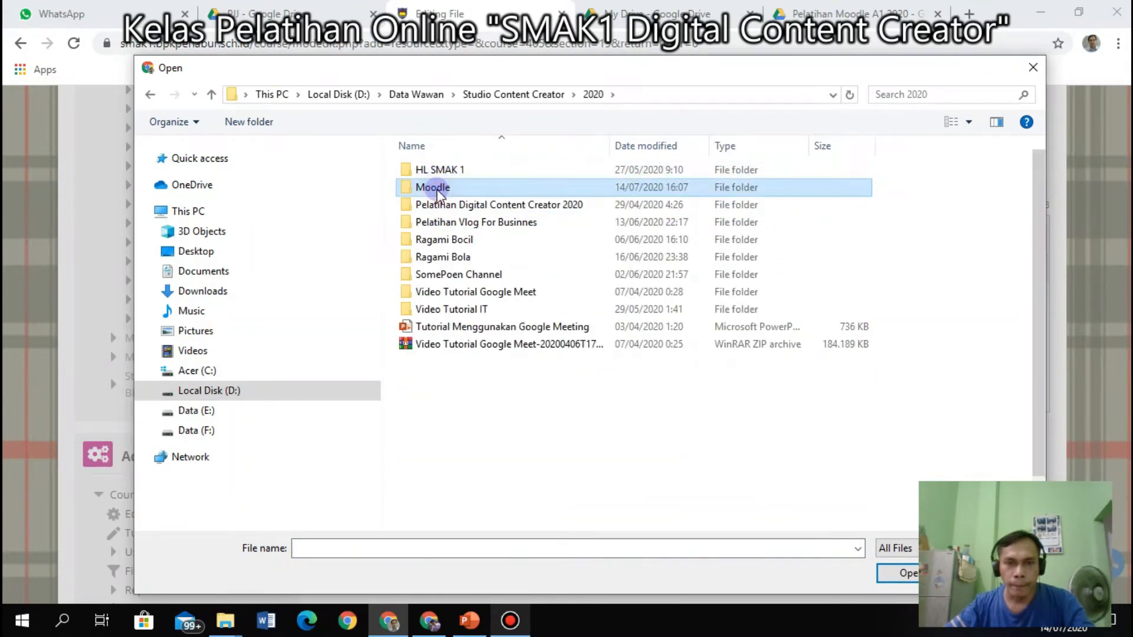
{"action": "double_click", "coordinate": [435, 188]}
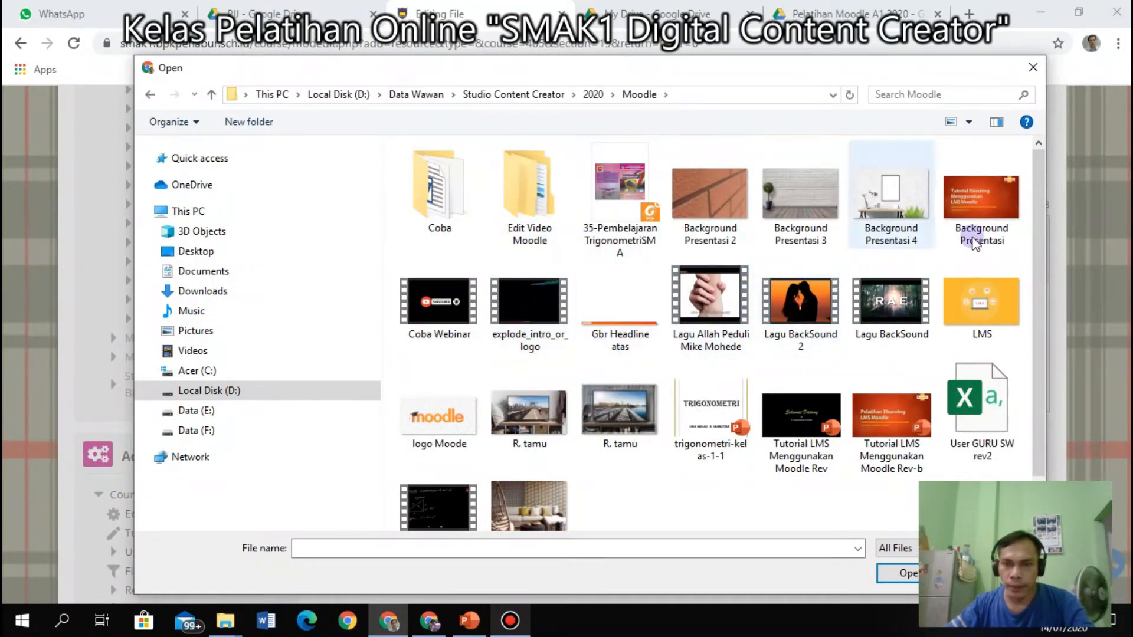
{"action": "left_click_drag", "start_coordinate": [1039, 234], "coordinate": [1040, 316]}
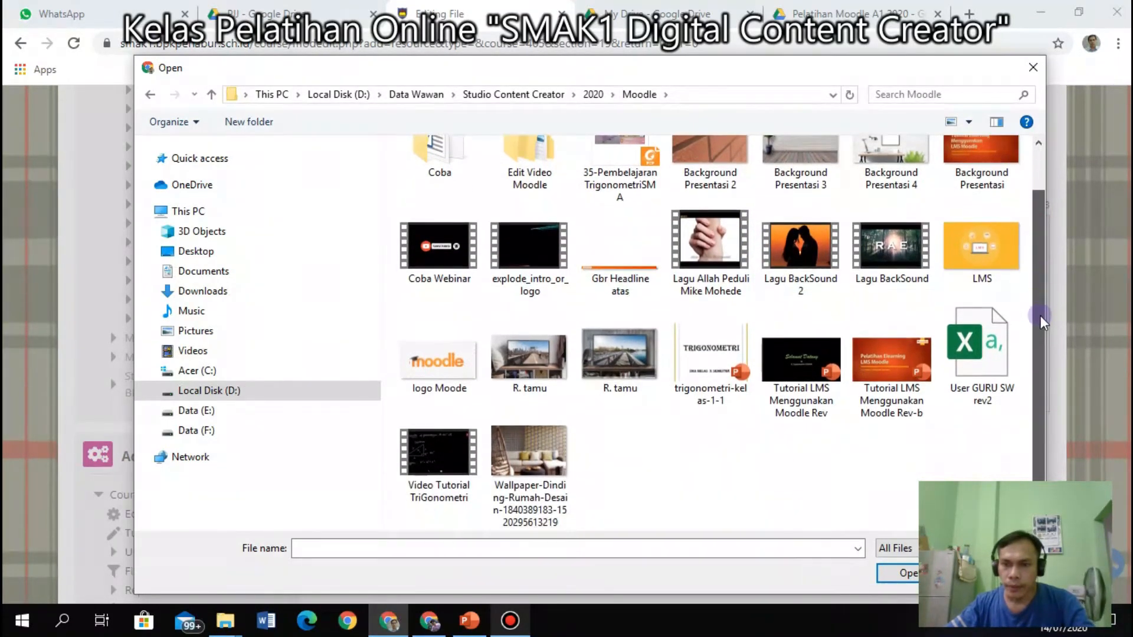
{"action": "left_click", "coordinate": [701, 354]}
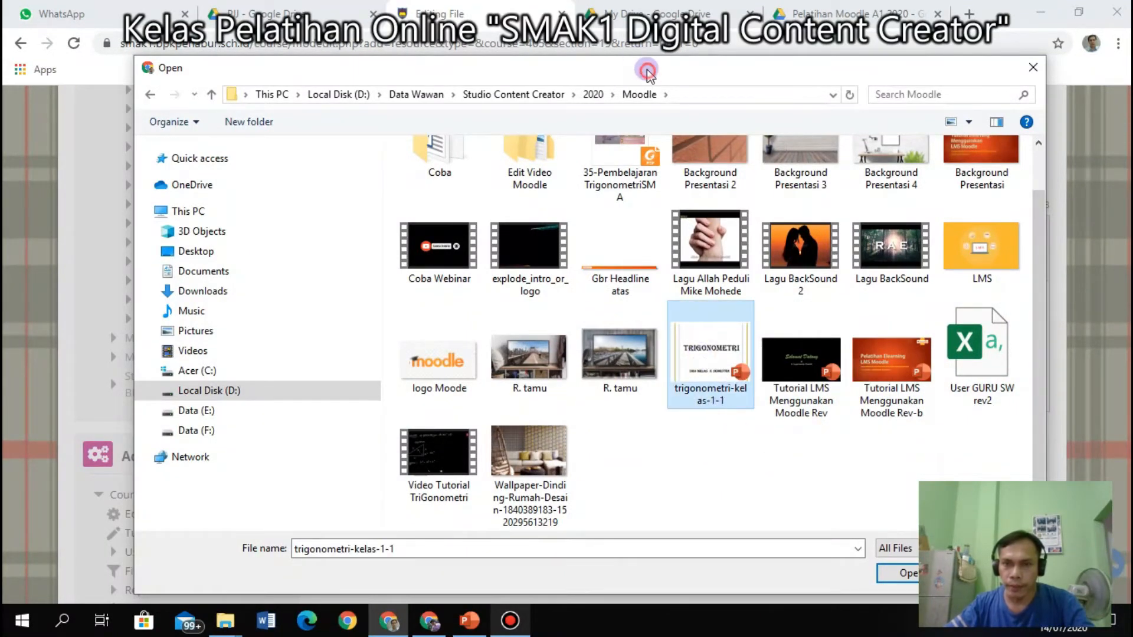
{"action": "left_click_drag", "start_coordinate": [647, 71], "coordinate": [517, 52]}
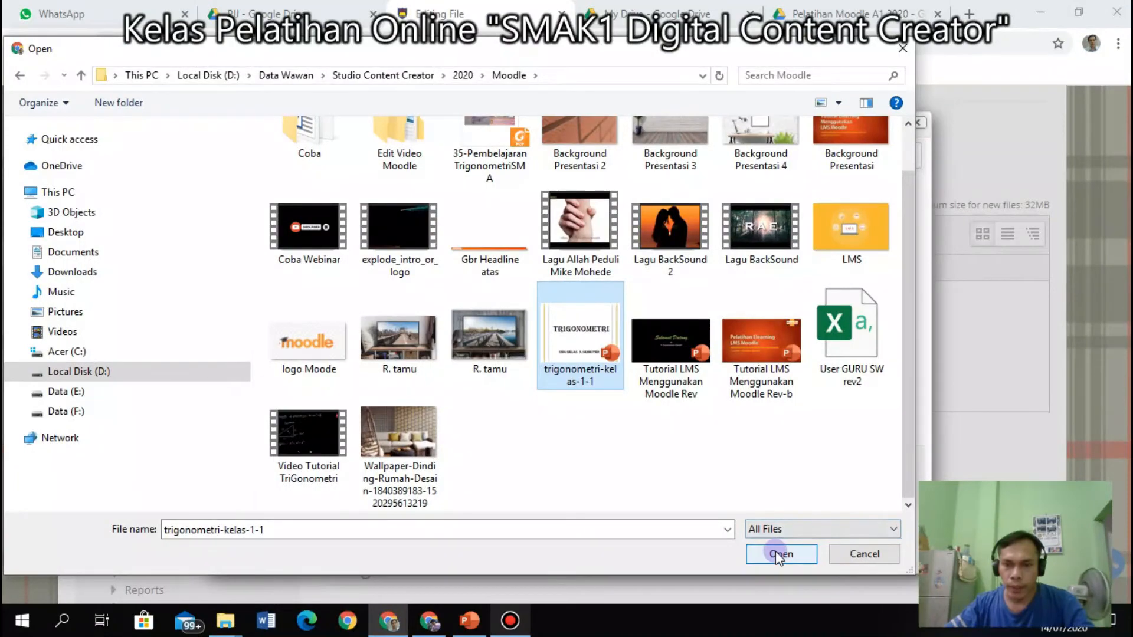
{"action": "left_click", "coordinate": [778, 553]}
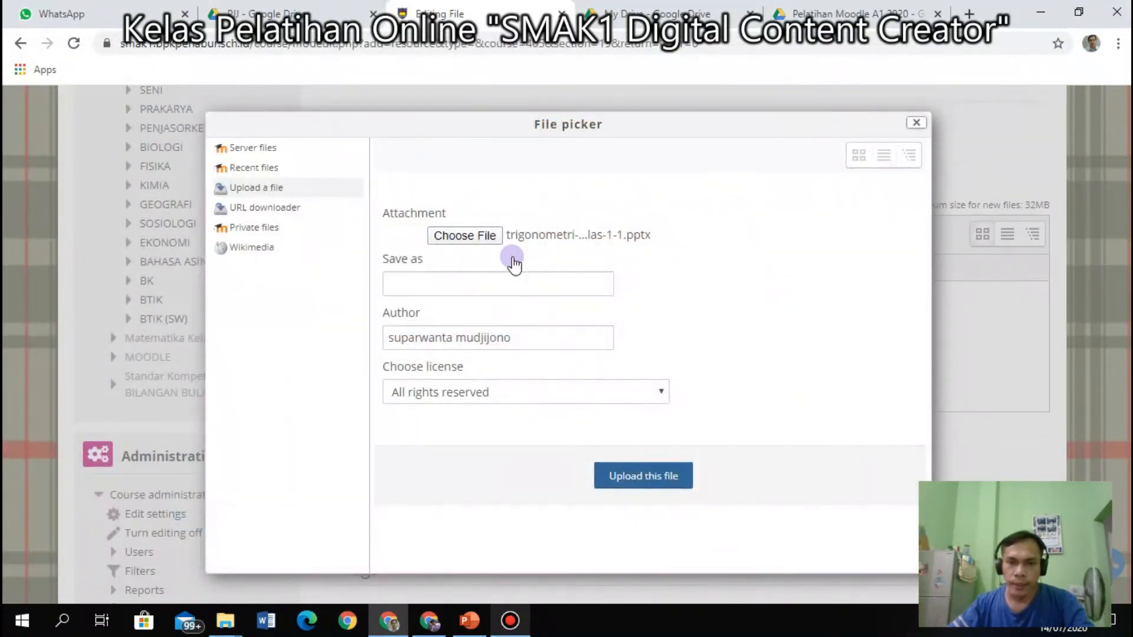
Upload the PowerPoint, then drag Video Tutorial TriGonometri from File Explorer into the files area.
{"action": "left_click", "coordinate": [647, 476]}
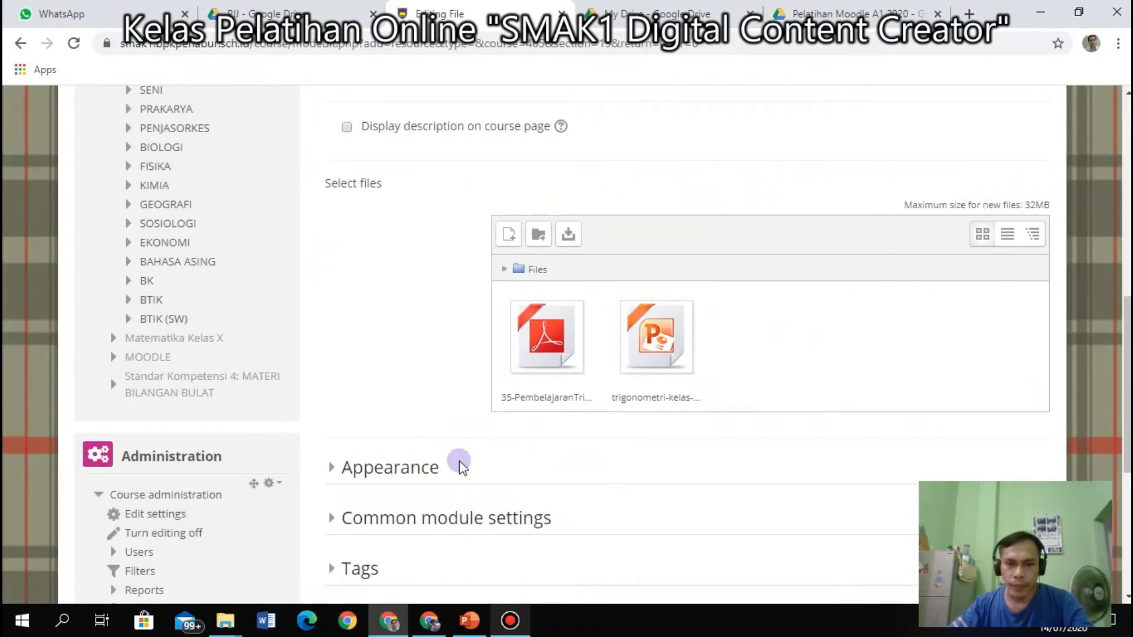
{"action": "scroll", "coordinate": [459, 461], "scroll_direction": "down", "scroll_amount": 1}
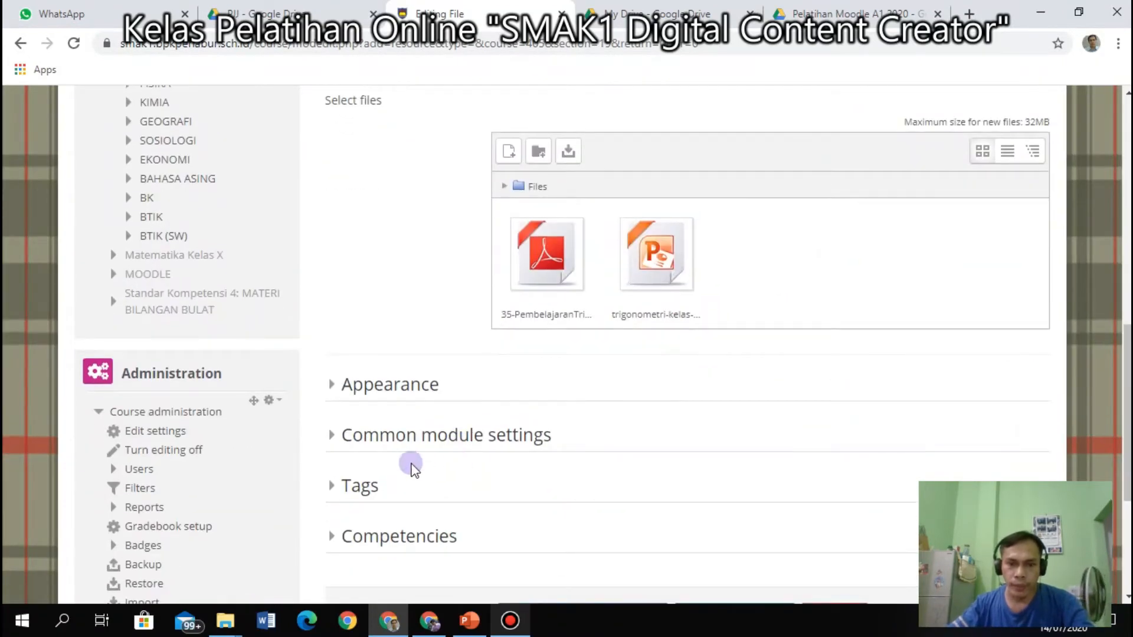
{"action": "scroll", "coordinate": [423, 430], "scroll_direction": "up", "scroll_amount": 2}
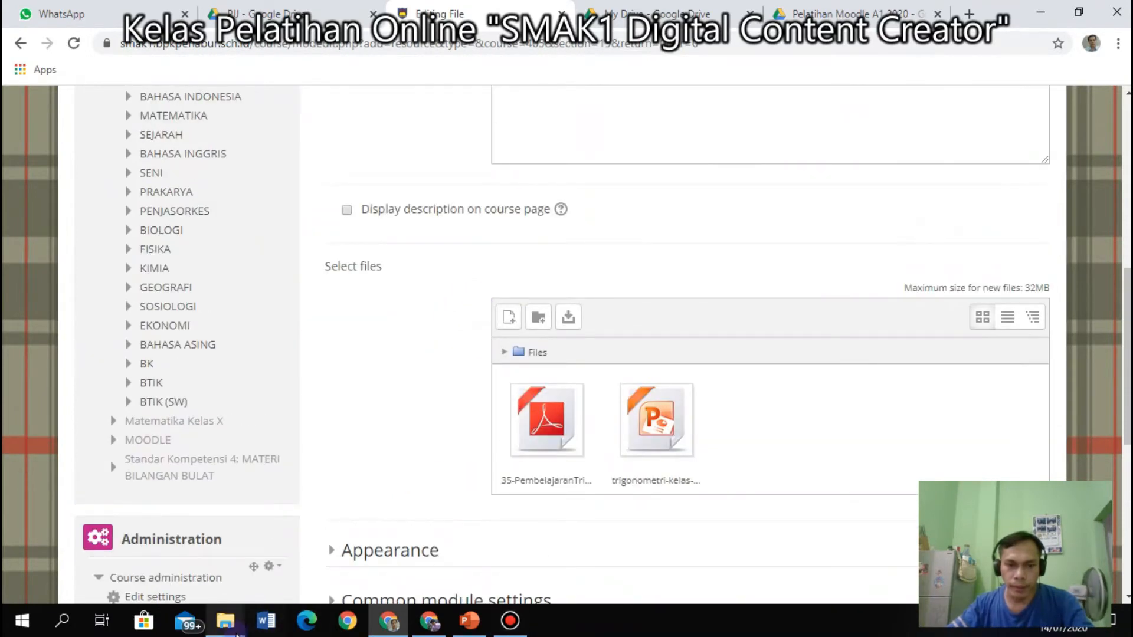
{"action": "mouse_move", "coordinate": [233, 608]}
{"action": "left_click", "coordinate": [210, 544]}
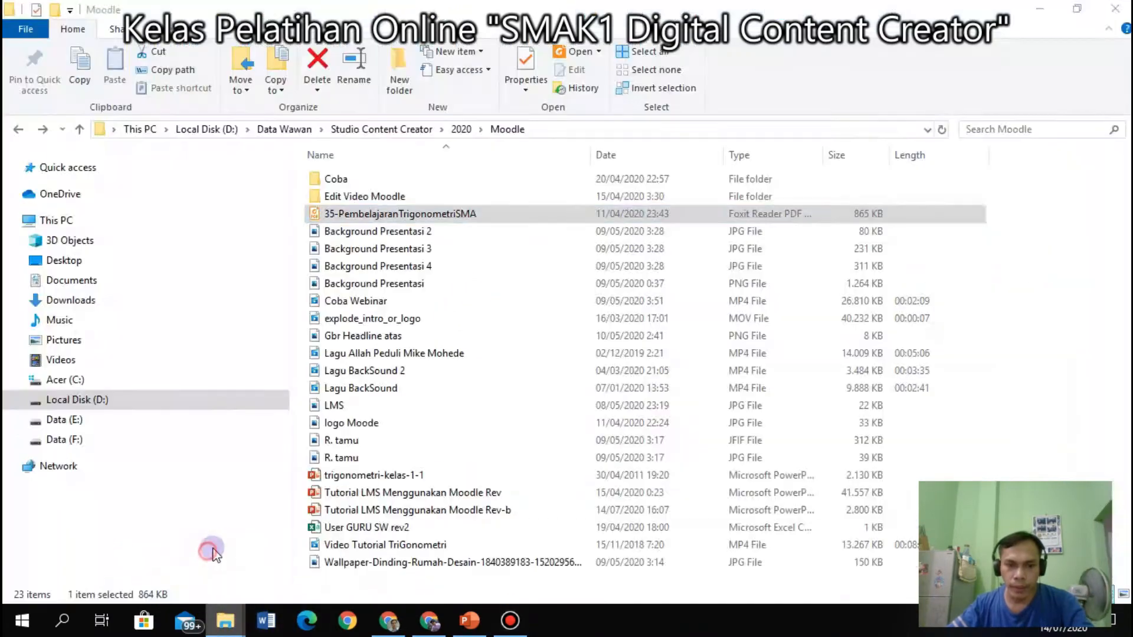
{"action": "left_click", "coordinate": [366, 545]}
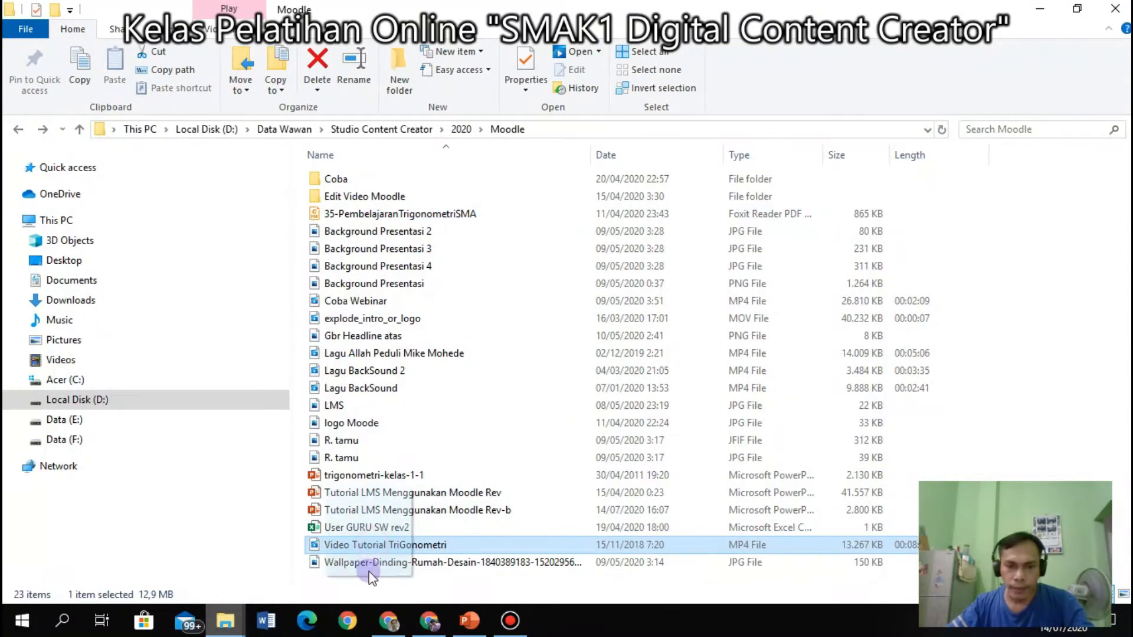
{"action": "left_click_drag", "start_coordinate": [370, 577], "coordinate": [860, 465]}
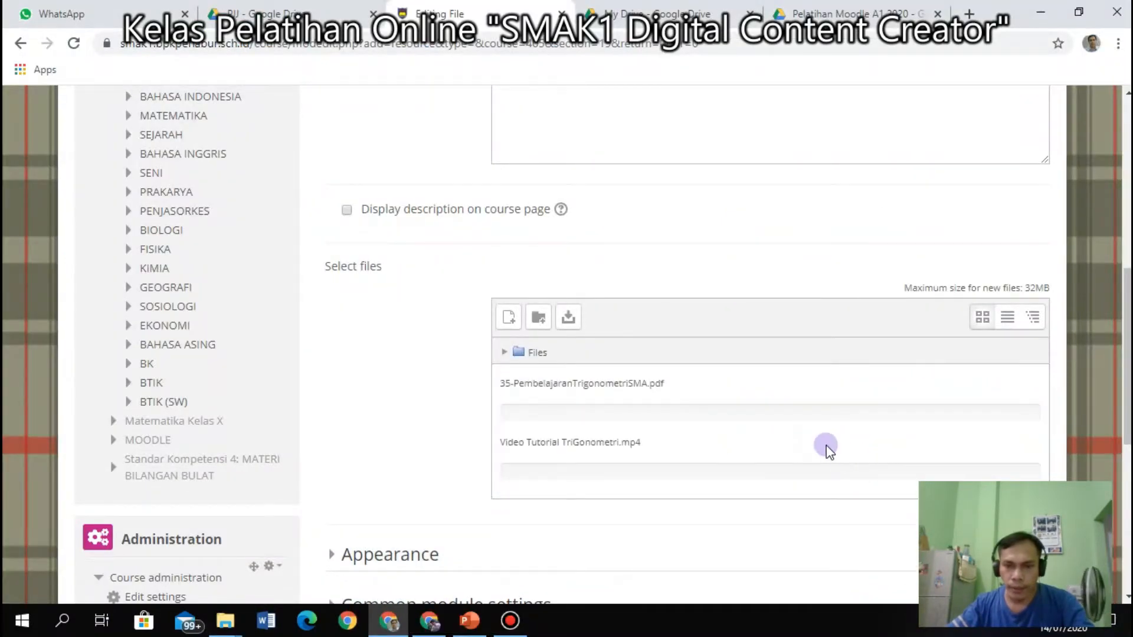
{"action": "scroll", "coordinate": [956, 437], "scroll_direction": "down", "scroll_amount": 3}
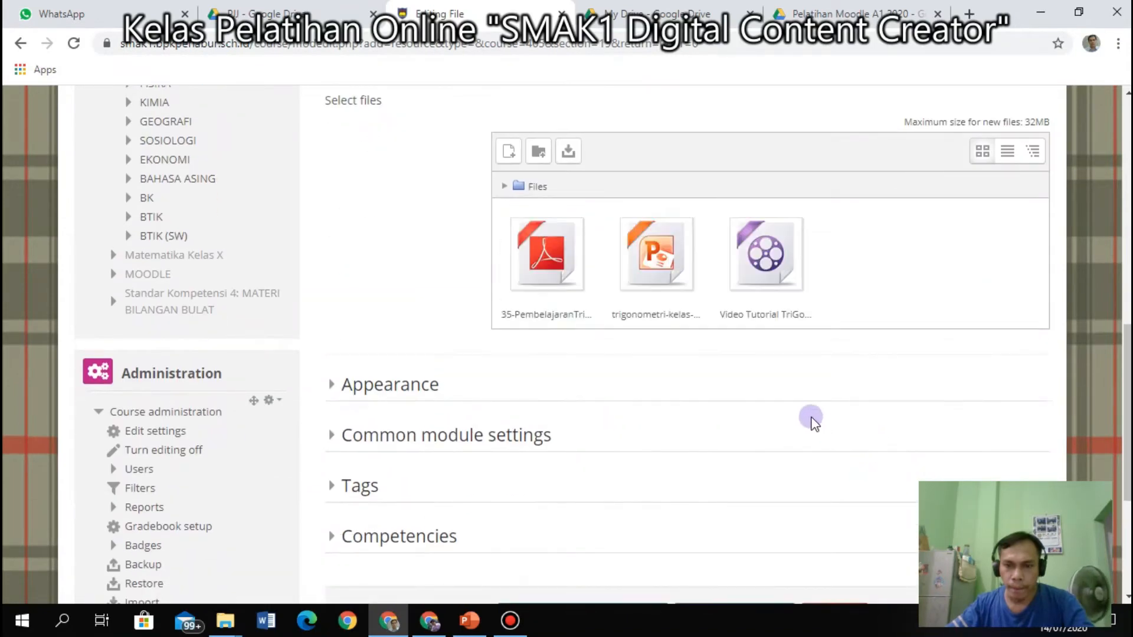
Review Appearance and Common module settings, then save A. Trigonometri and return to the course.
{"action": "scroll", "coordinate": [649, 331], "scroll_direction": "down", "scroll_amount": 1}
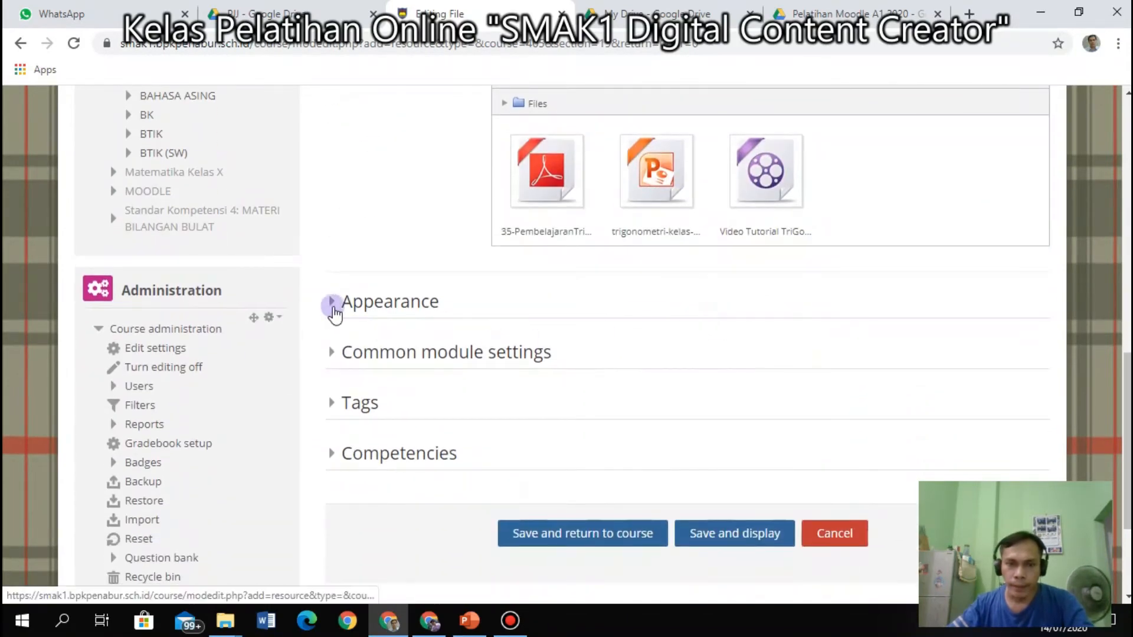
{"action": "left_click", "coordinate": [332, 304]}
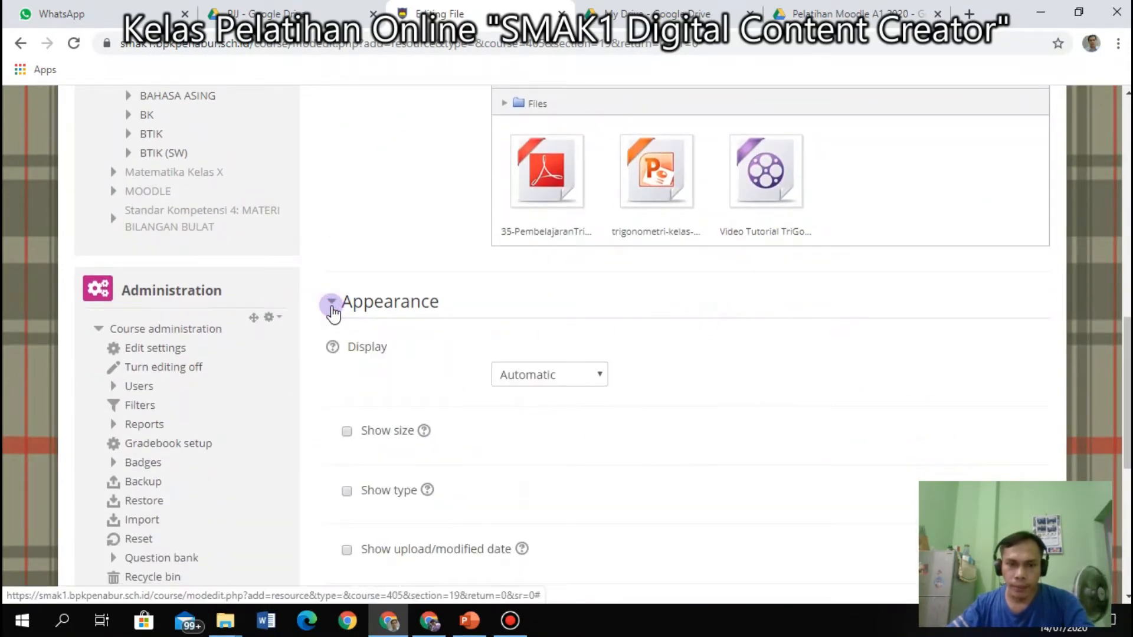
{"action": "left_click", "coordinate": [332, 304]}
{"action": "left_click", "coordinate": [333, 354]}
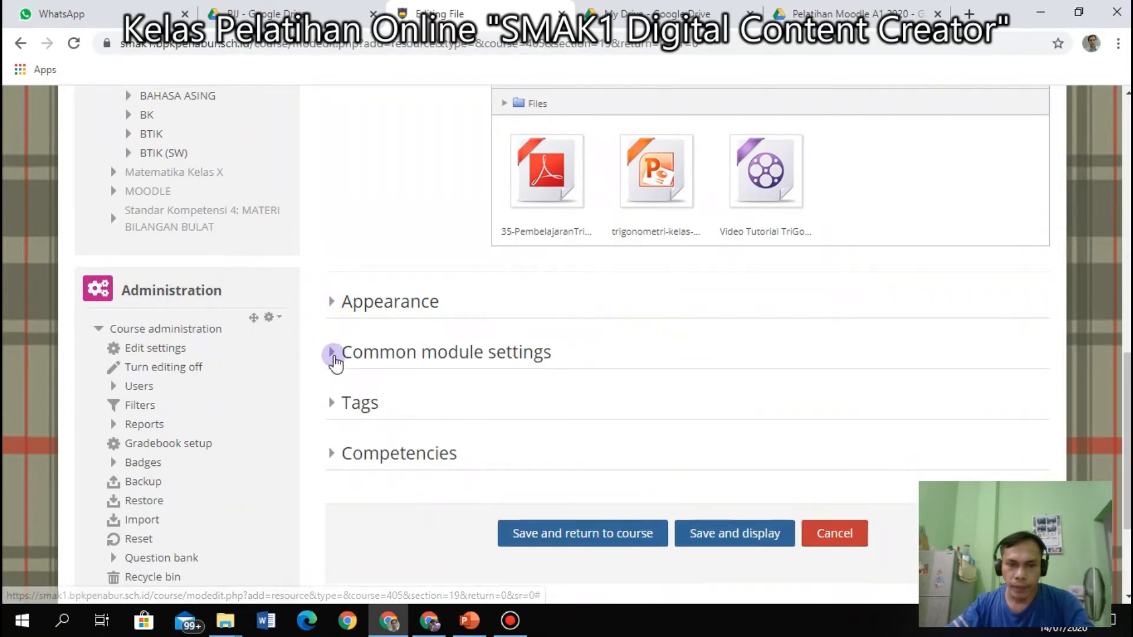
{"action": "left_click", "coordinate": [334, 354]}
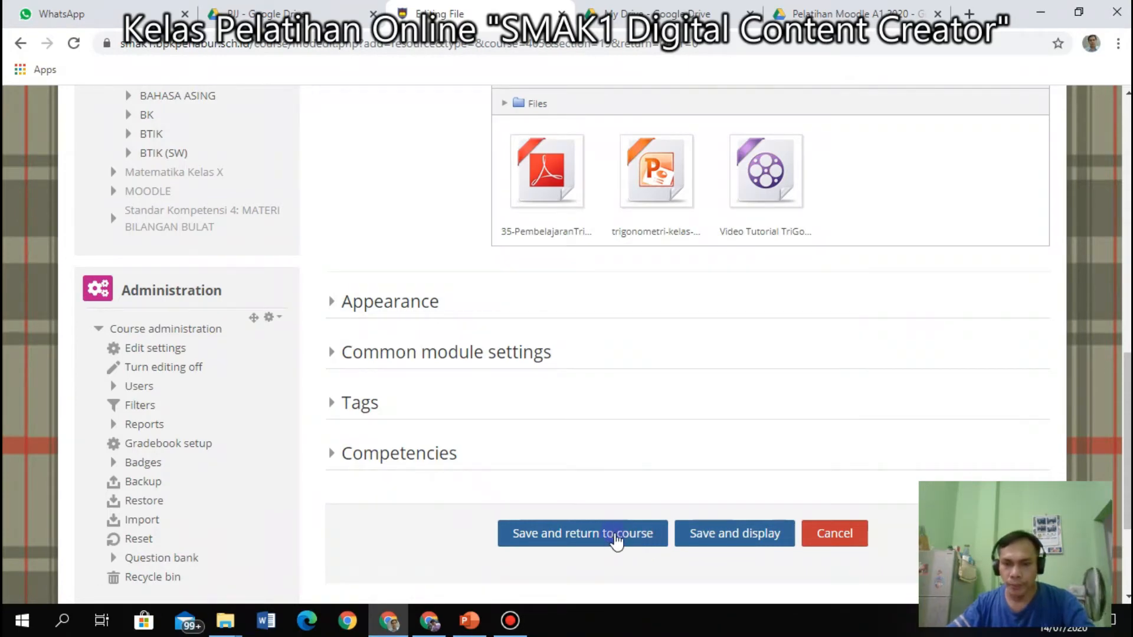
{"action": "left_click", "coordinate": [614, 534]}
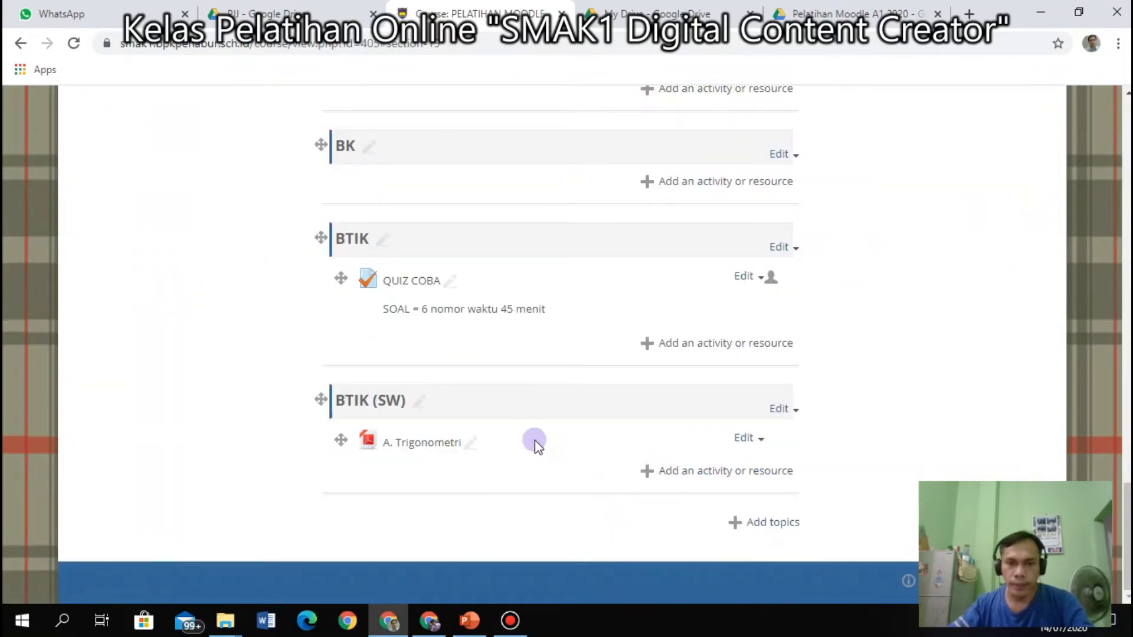
Preview the A. Trigonometri PDF and return to the course page.
{"action": "scroll", "coordinate": [534, 436], "scroll_direction": "up", "scroll_amount": 3}
{"action": "scroll", "coordinate": [534, 430], "scroll_direction": "down", "scroll_amount": 3}
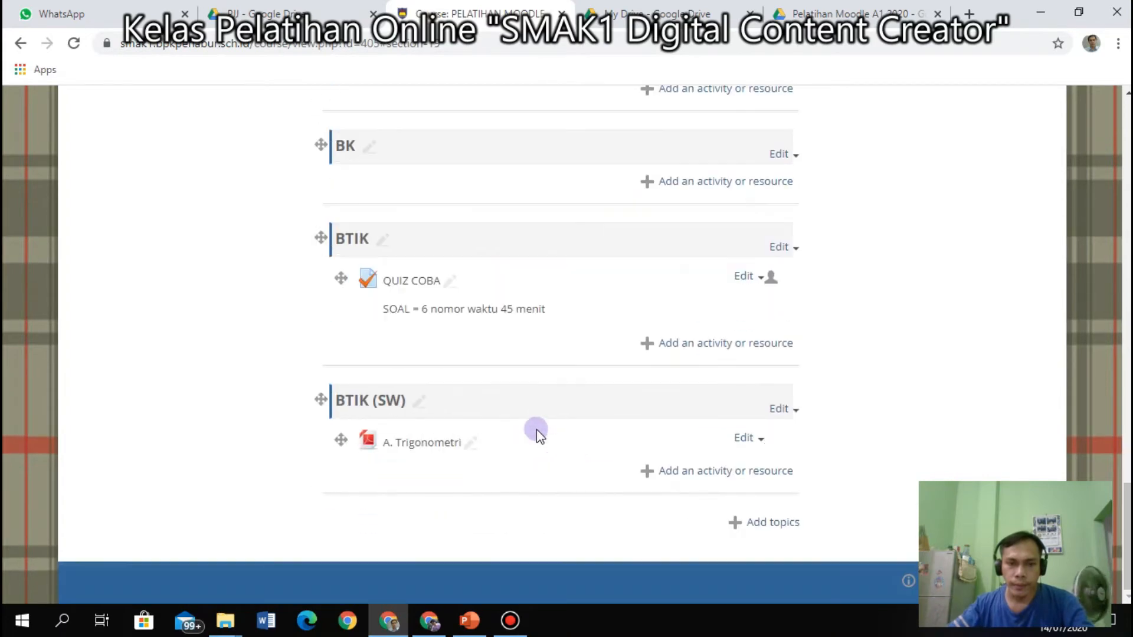
{"action": "left_click", "coordinate": [381, 442]}
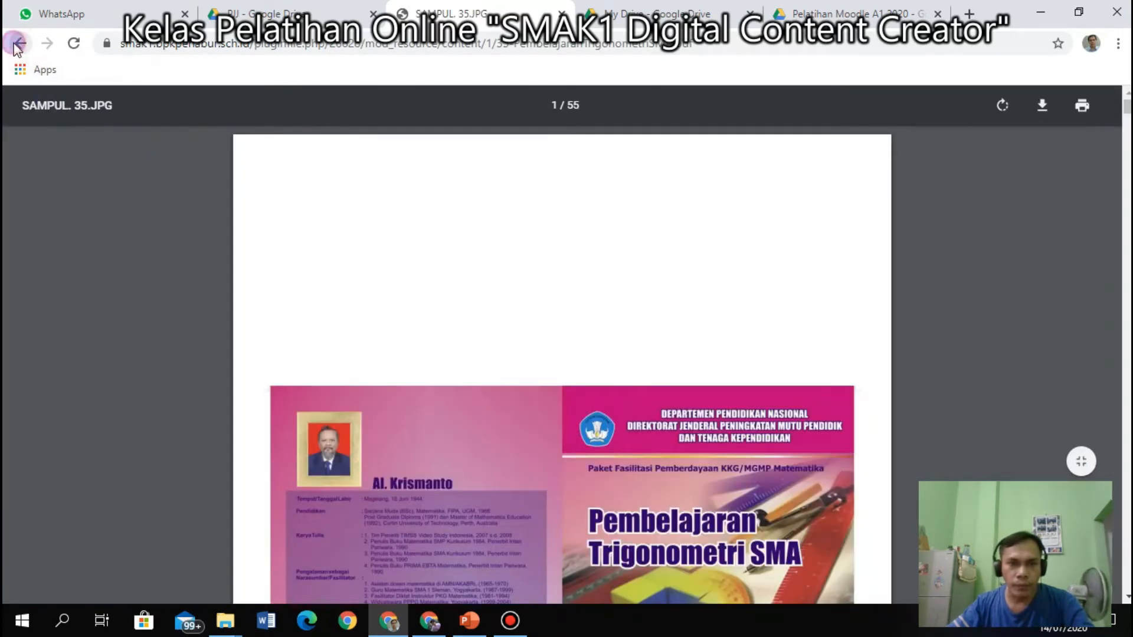
{"action": "left_click", "coordinate": [16, 44]}
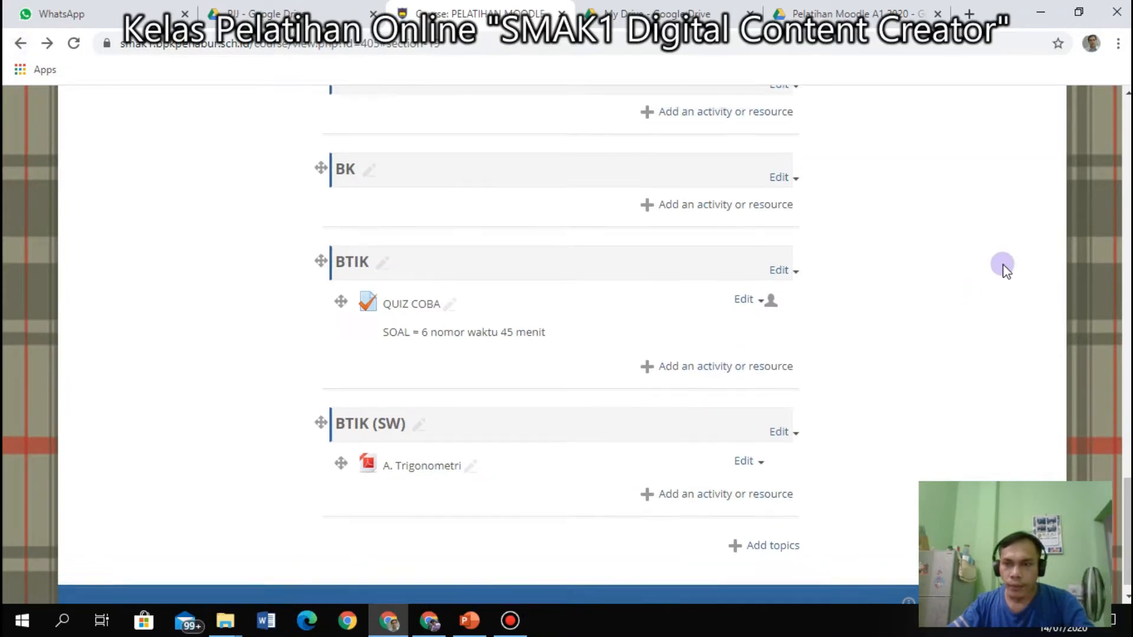
Turn course editing off and scroll to the BTIK (SW) section.
{"action": "scroll", "coordinate": [1005, 268], "scroll_direction": "up", "scroll_amount": 20}
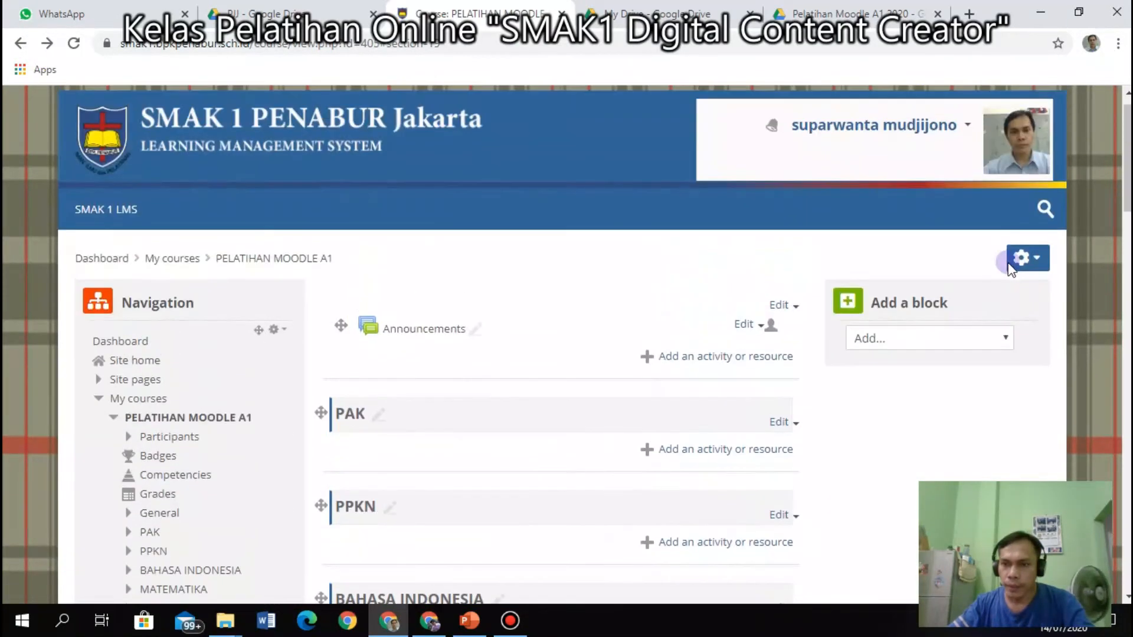
{"action": "left_click", "coordinate": [1011, 268]}
{"action": "left_click", "coordinate": [974, 321]}
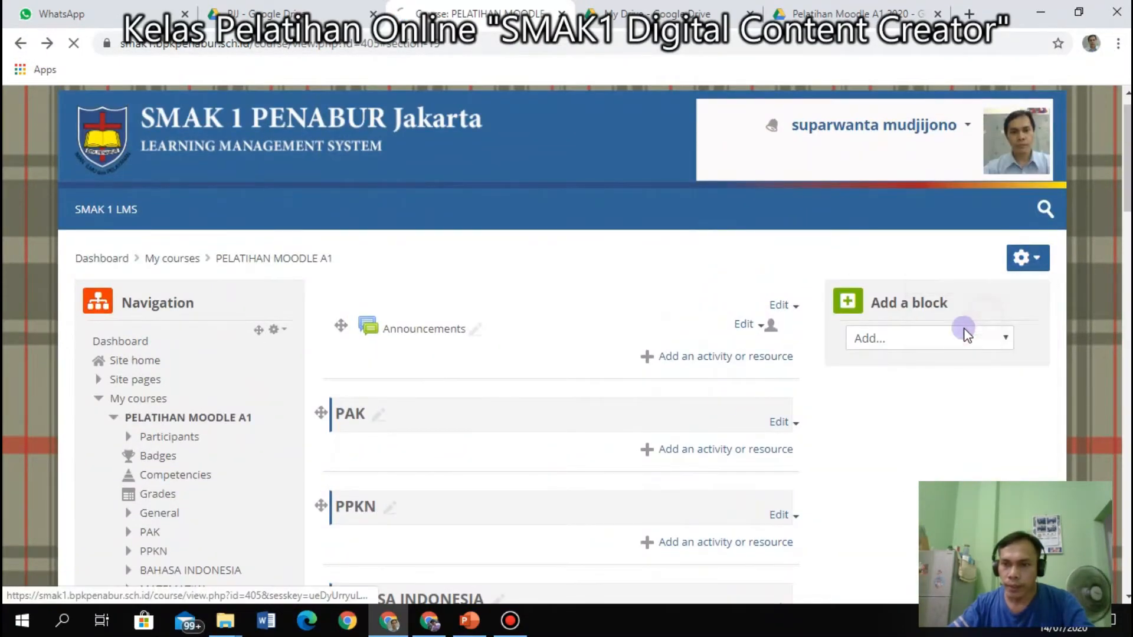
{"action": "scroll", "coordinate": [567, 452], "scroll_direction": "down", "scroll_amount": 20}
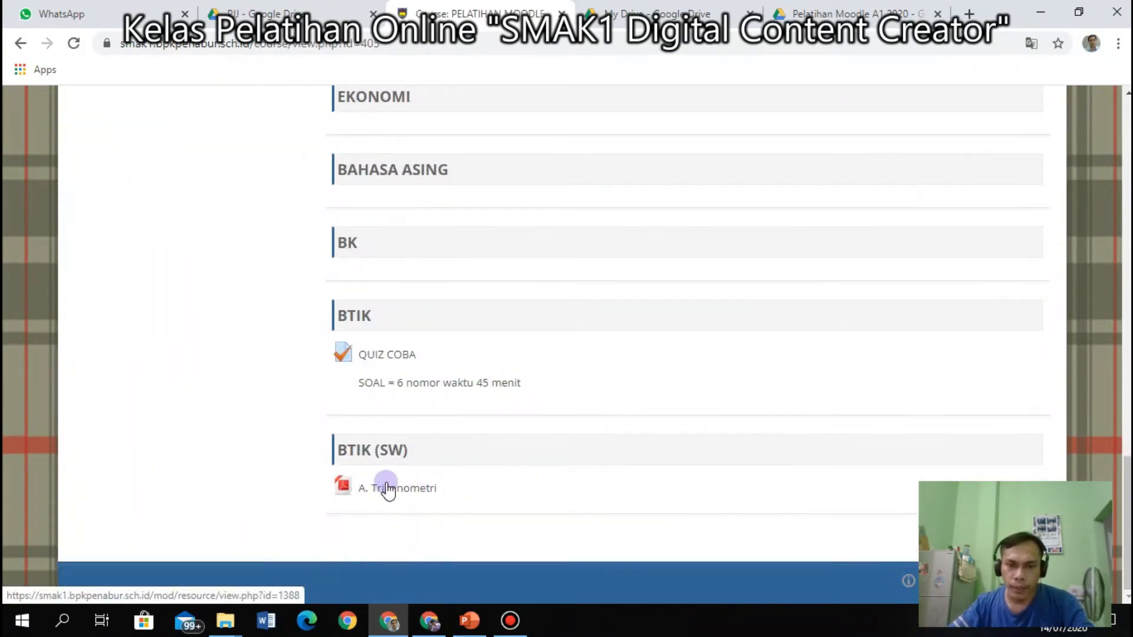
{"action": "scroll", "coordinate": [411, 472], "scroll_direction": "up", "scroll_amount": 20}
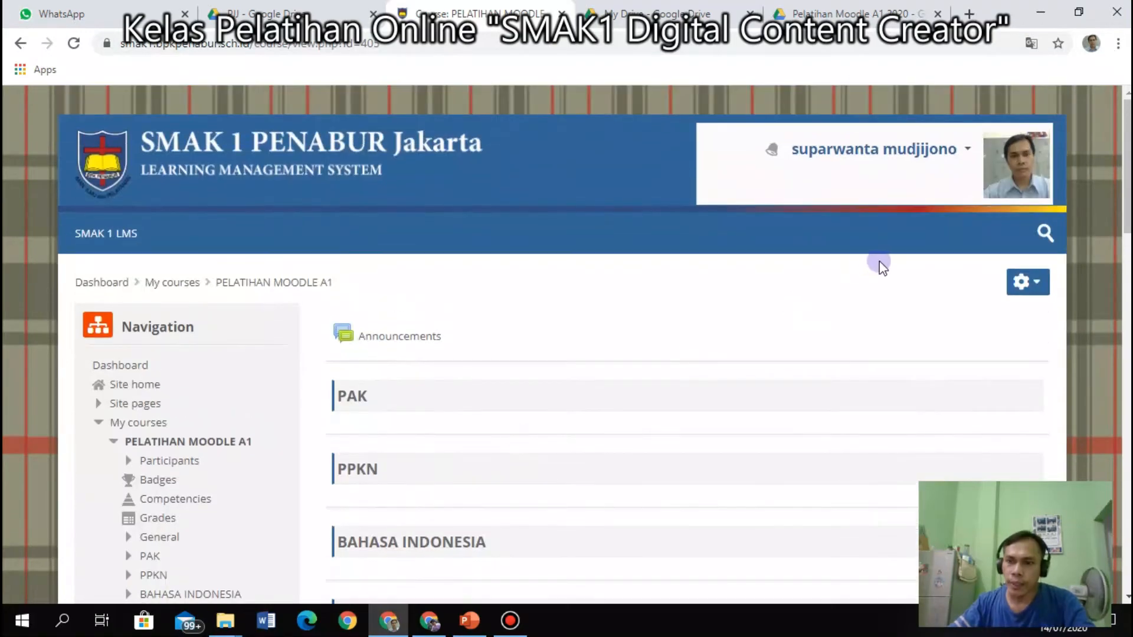
Turn course editing back on and scroll down to BTIK (SW).
{"action": "left_click", "coordinate": [1042, 285]}
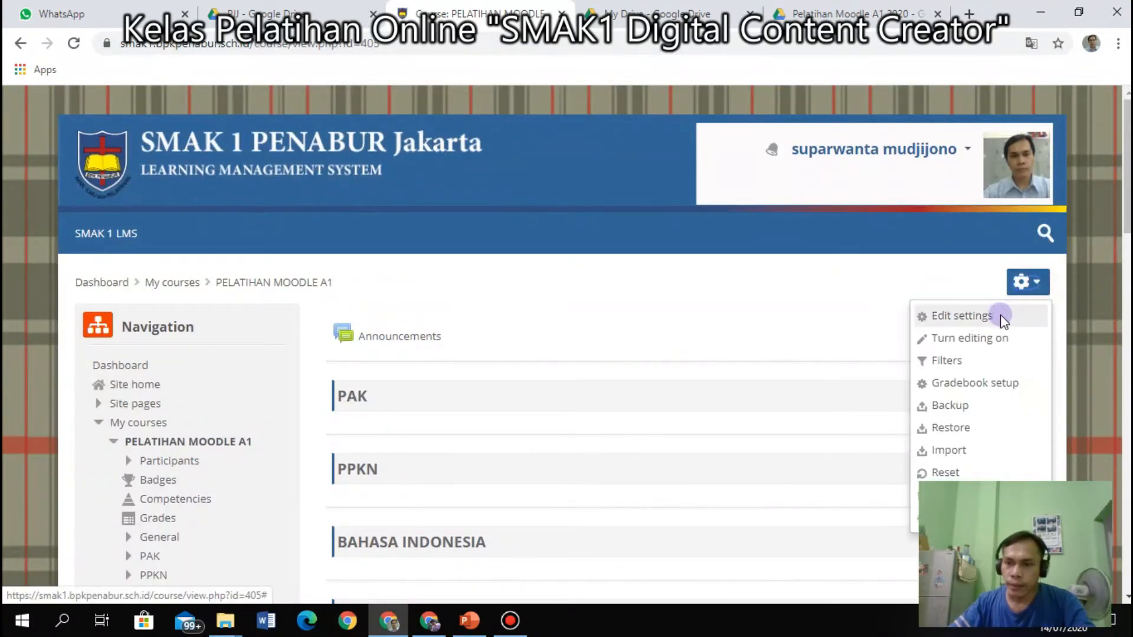
{"action": "left_click", "coordinate": [977, 339]}
{"action": "scroll", "coordinate": [518, 466], "scroll_direction": "down", "scroll_amount": 10}
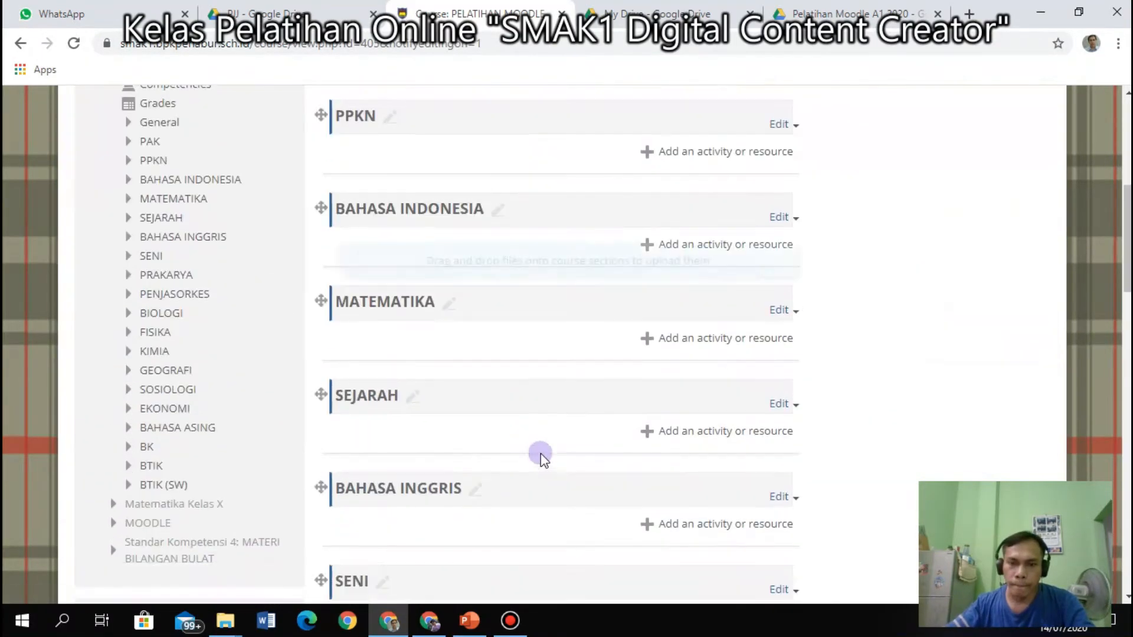
{"action": "scroll", "coordinate": [547, 457], "scroll_direction": "down", "scroll_amount": 15}
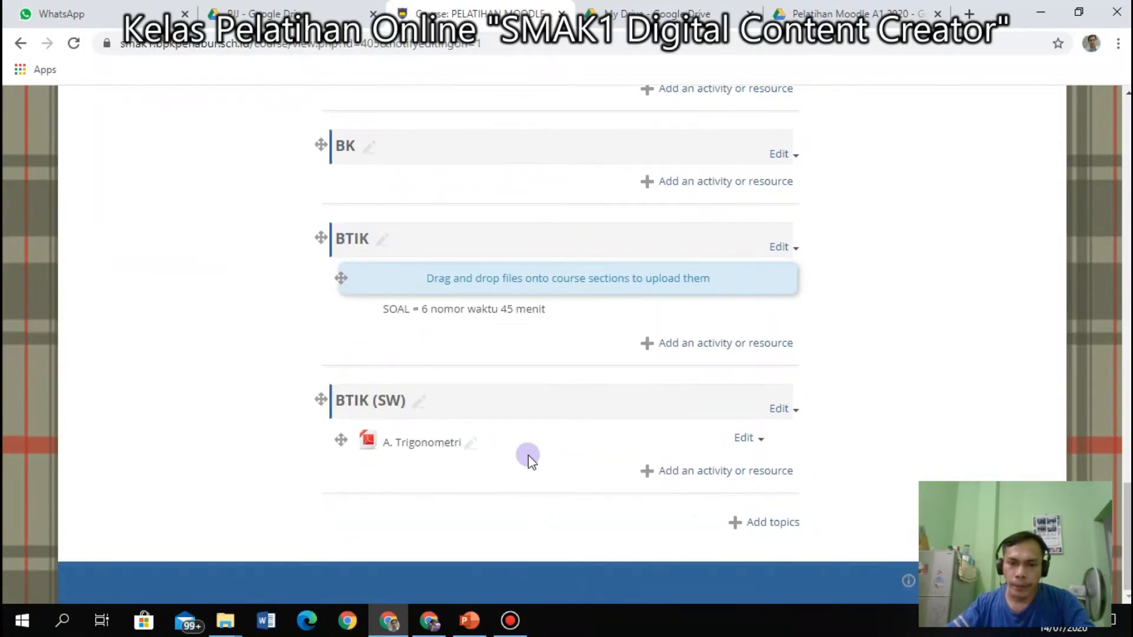
Open A. Trigonometri's settings and save and display the resource, showing 35-PembelajaranTrigonometriSMA.pdf.
{"action": "left_click", "coordinate": [751, 440]}
{"action": "left_click", "coordinate": [785, 460]}
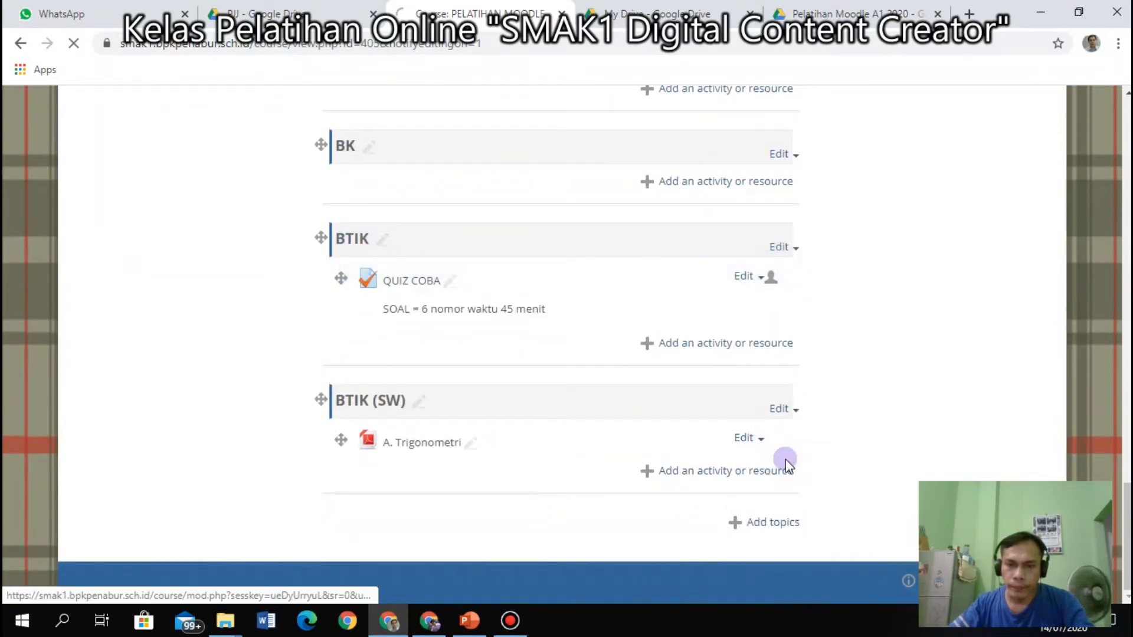
{"action": "scroll", "coordinate": [743, 454], "scroll_direction": "down", "scroll_amount": 8}
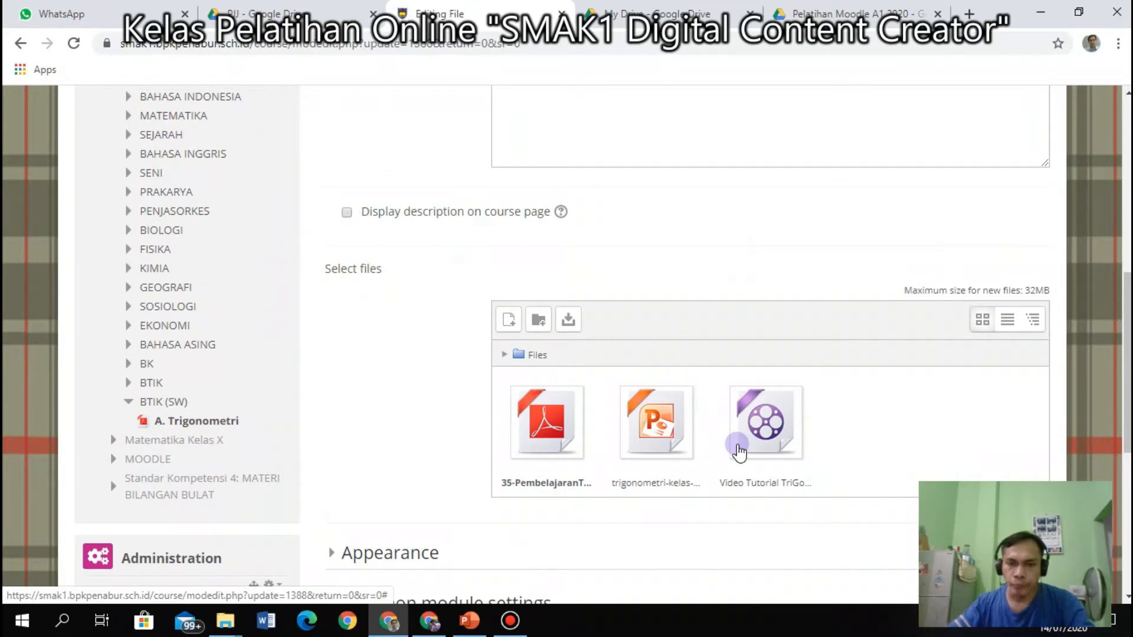
{"action": "scroll", "coordinate": [740, 451], "scroll_direction": "down", "scroll_amount": 6}
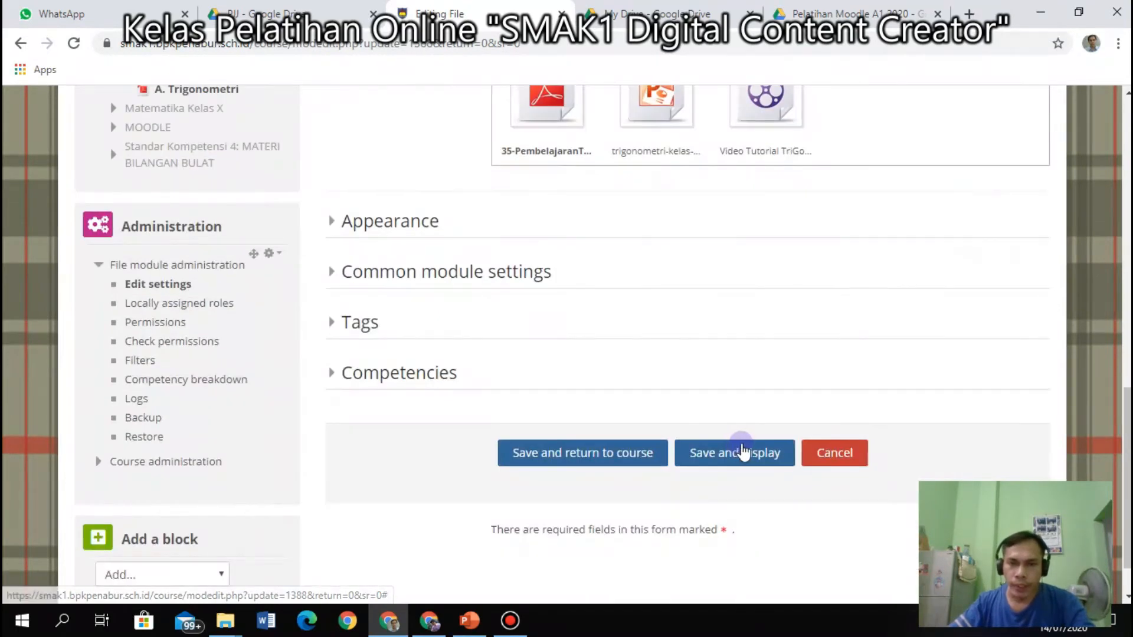
{"action": "scroll", "coordinate": [742, 446], "scroll_direction": "up", "scroll_amount": 4}
{"action": "scroll", "coordinate": [745, 447], "scroll_direction": "down", "scroll_amount": 4}
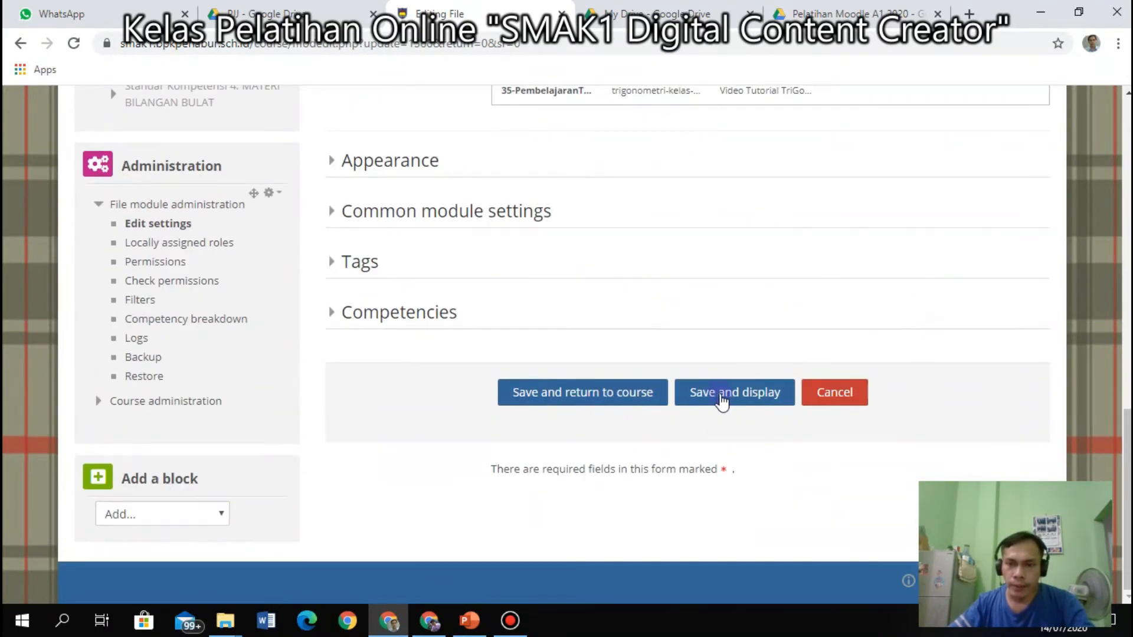
{"action": "left_click", "coordinate": [723, 395]}
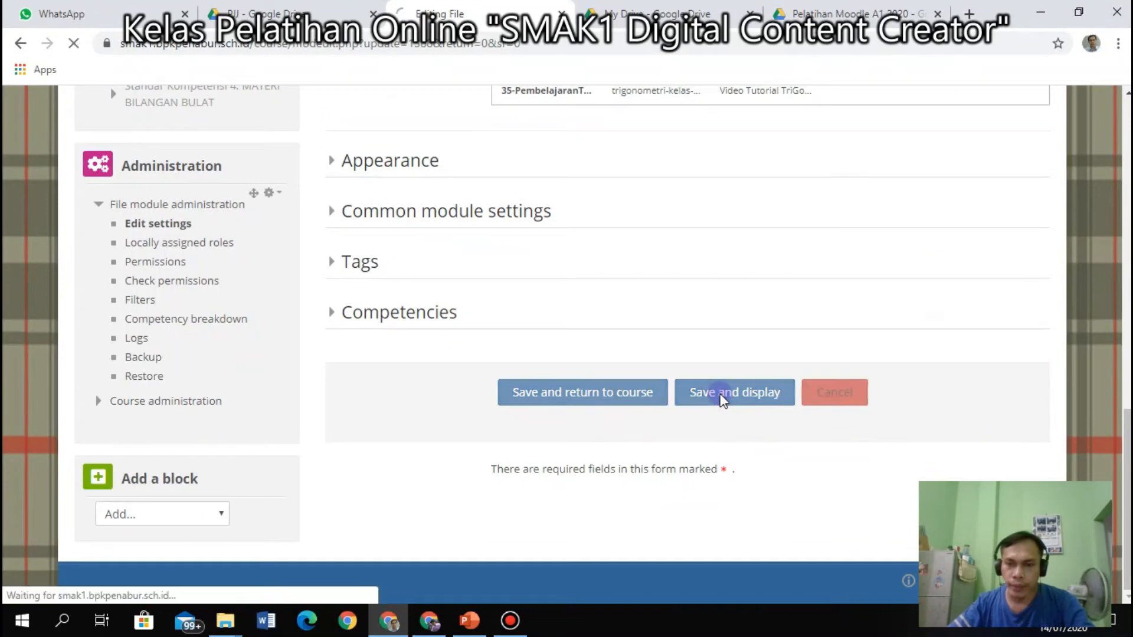
{"action": "scroll", "coordinate": [675, 419], "scroll_direction": "down", "scroll_amount": 9}
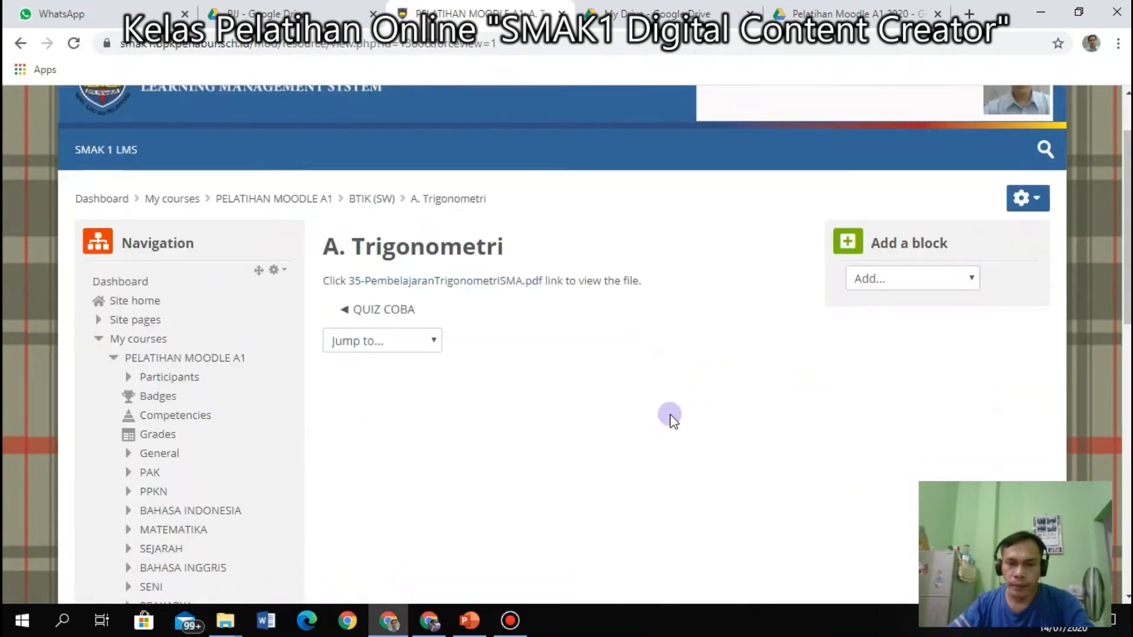
{"action": "scroll", "coordinate": [670, 416], "scroll_direction": "up", "scroll_amount": 9}
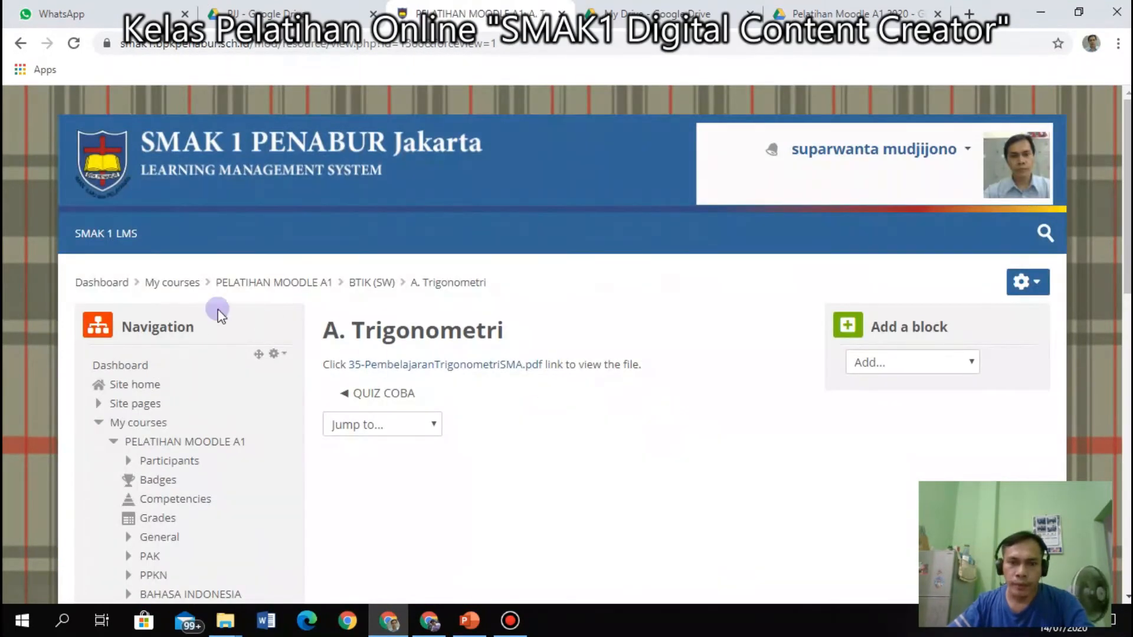
Save A. Trigonometri's file settings, return to the course, and reload the page.
{"action": "left_click", "coordinate": [21, 44]}
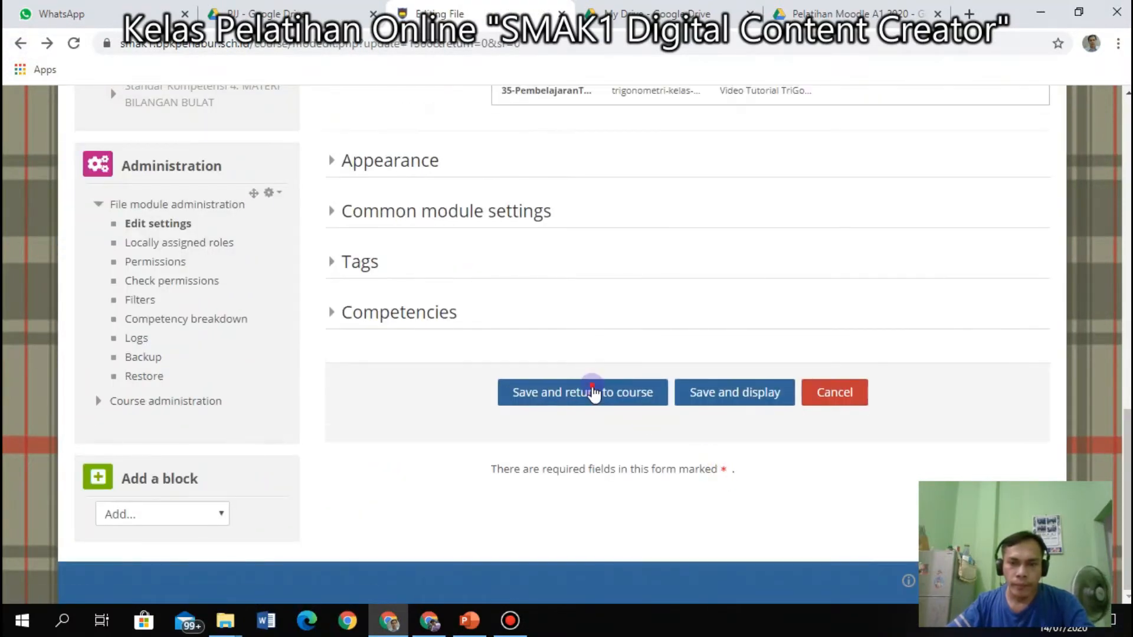
{"action": "left_click", "coordinate": [593, 390]}
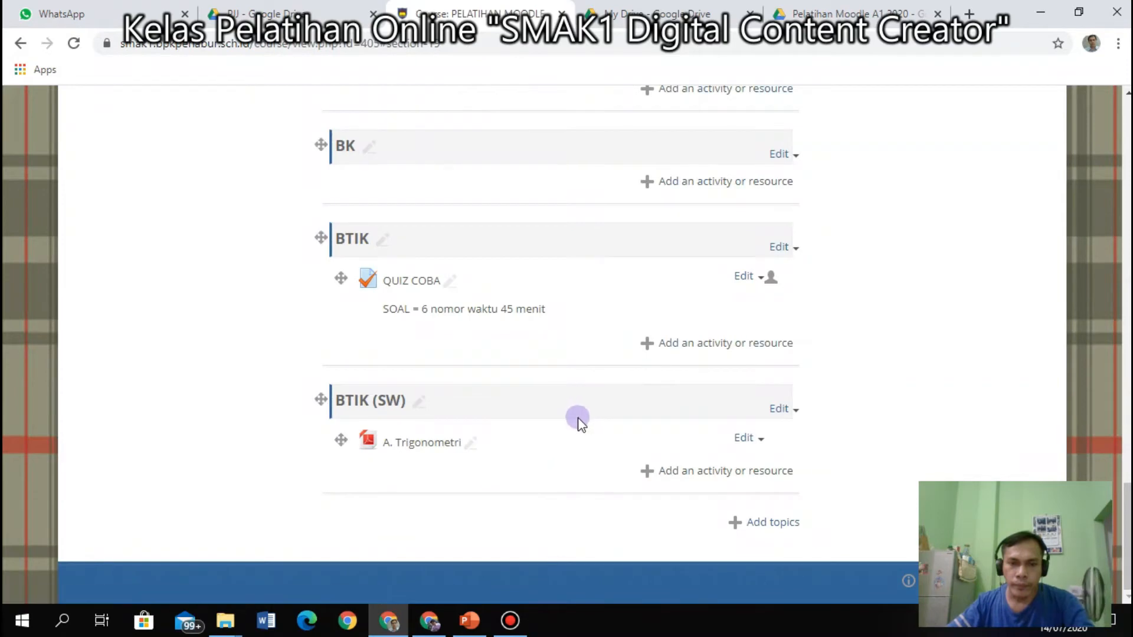
{"action": "left_click", "coordinate": [758, 439]}
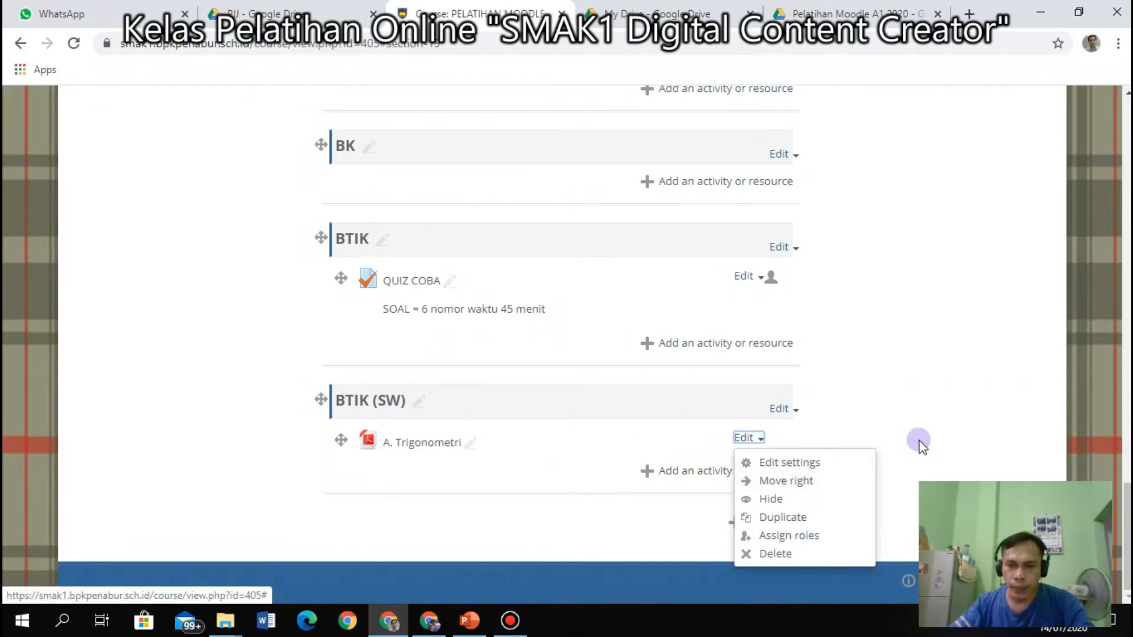
{"action": "left_click", "coordinate": [837, 418]}
{"action": "left_click", "coordinate": [75, 44]}
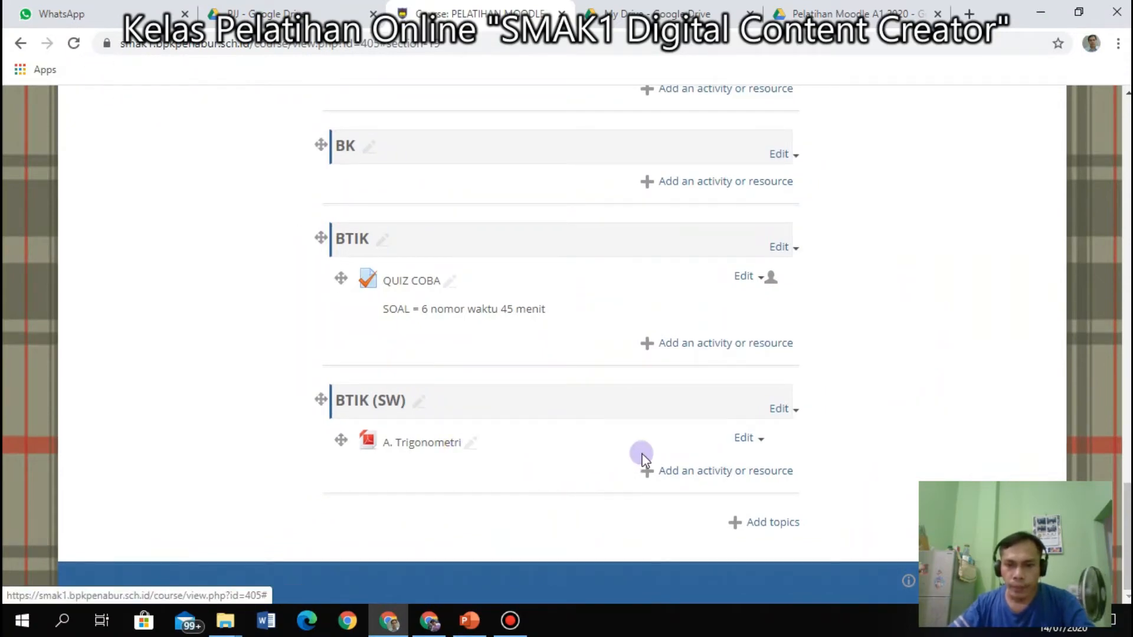
Add a new File resource to BTIK (SW) named Trigonometri PPT.
{"action": "left_click", "coordinate": [661, 479]}
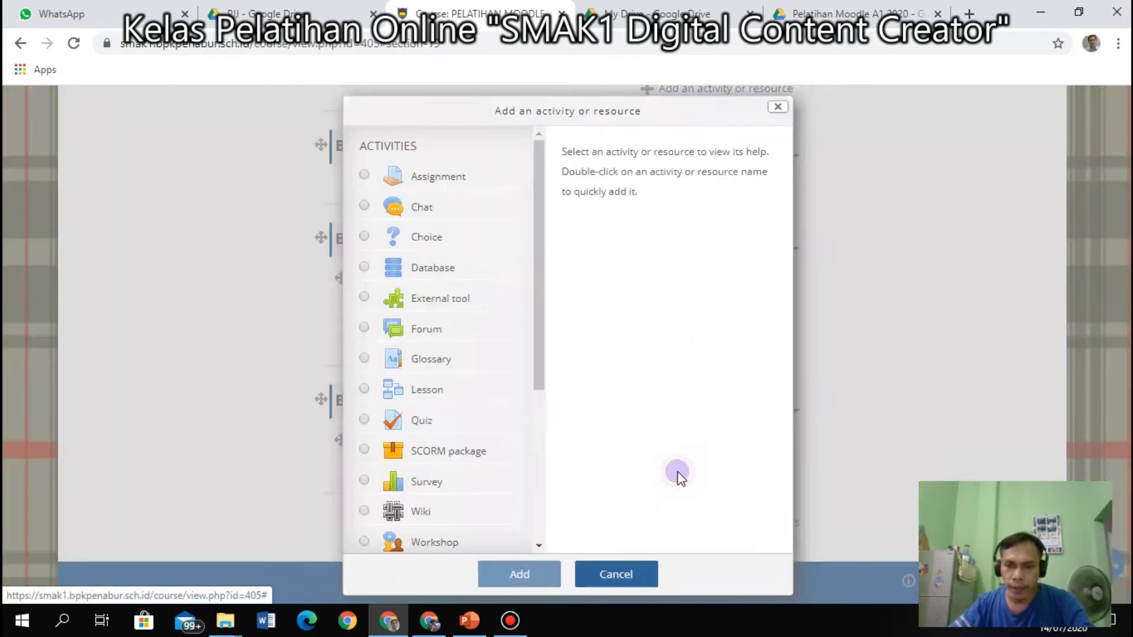
{"action": "left_click_drag", "start_coordinate": [541, 370], "coordinate": [537, 532]}
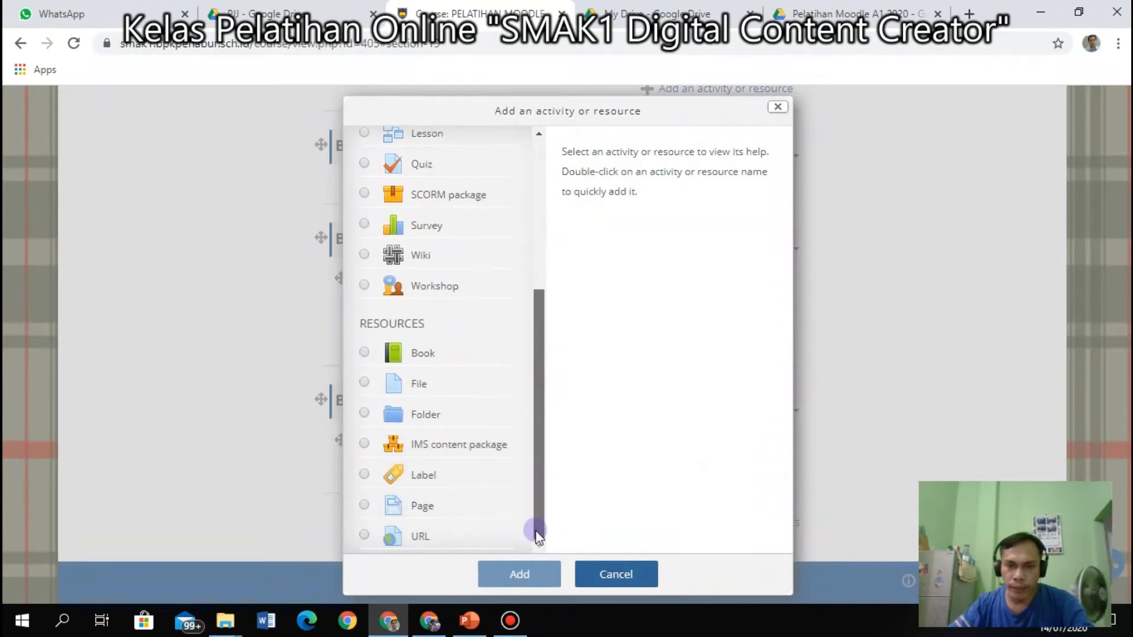
{"action": "left_click", "coordinate": [366, 384]}
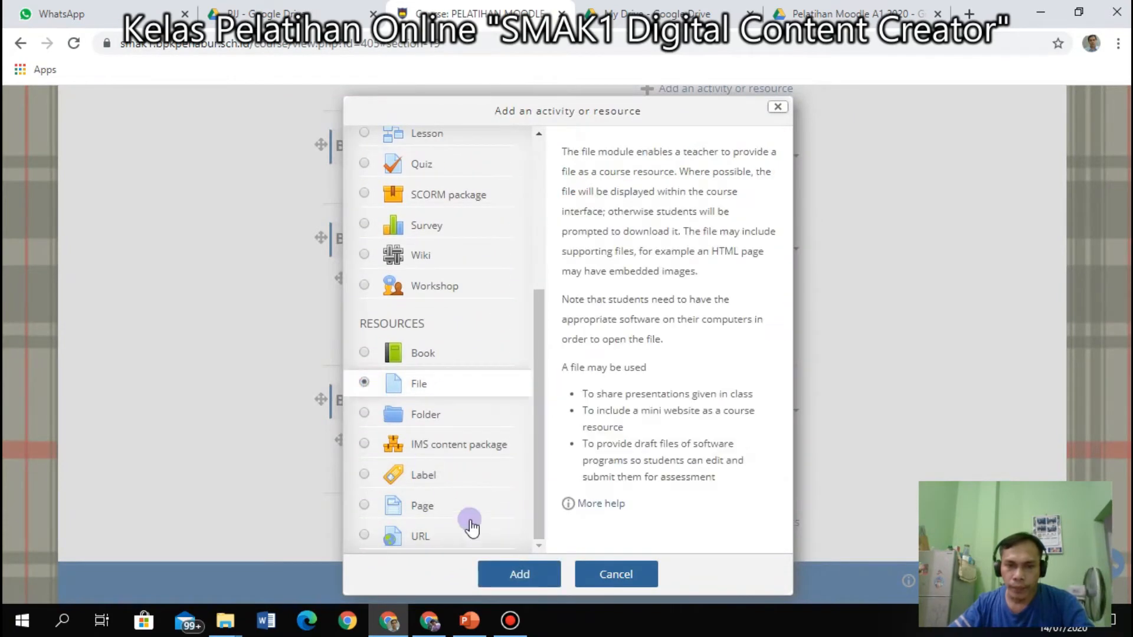
{"action": "left_click", "coordinate": [503, 574]}
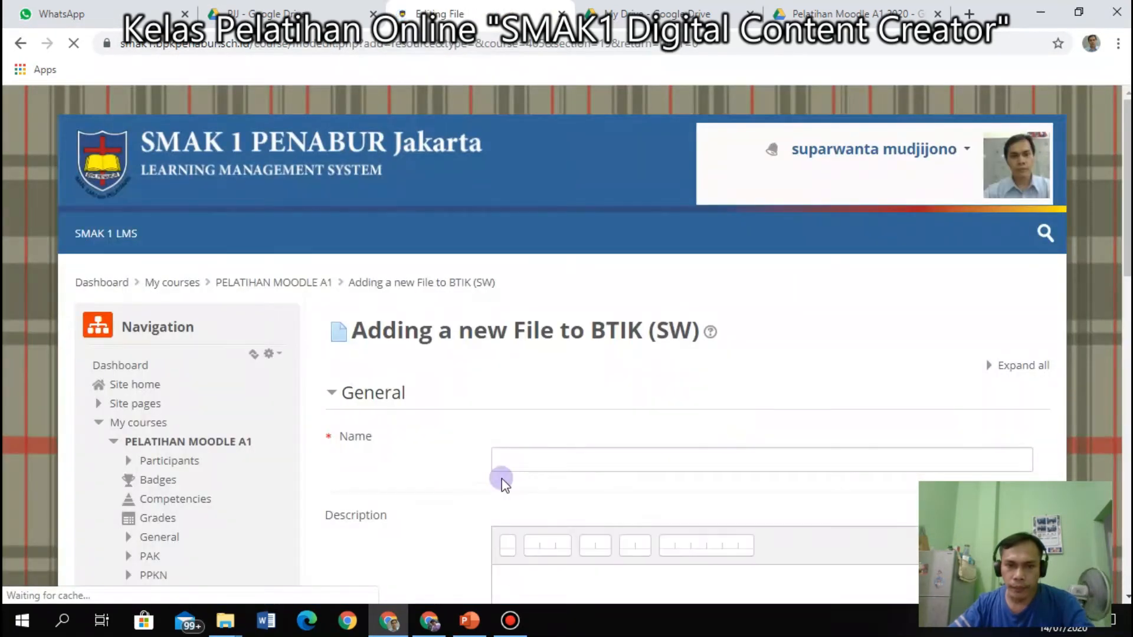
{"action": "left_click", "coordinate": [520, 460]}
{"action": "scroll", "coordinate": [805, 490], "scroll_direction": "down", "scroll_amount": 3}
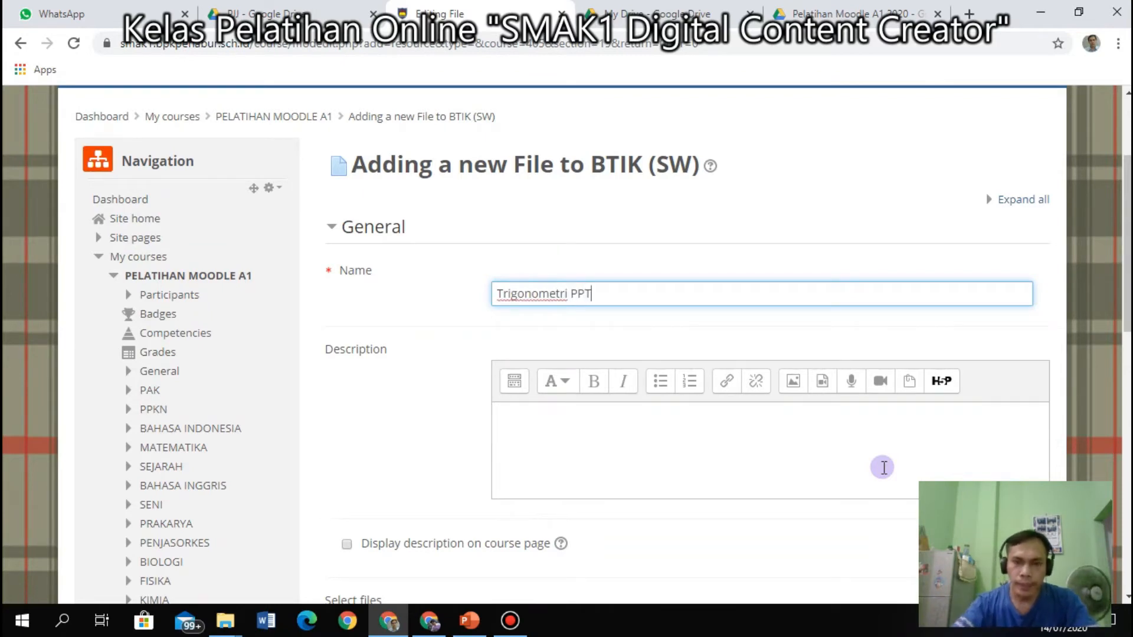
{"action": "scroll", "coordinate": [726, 435], "scroll_direction": "down", "scroll_amount": 4}
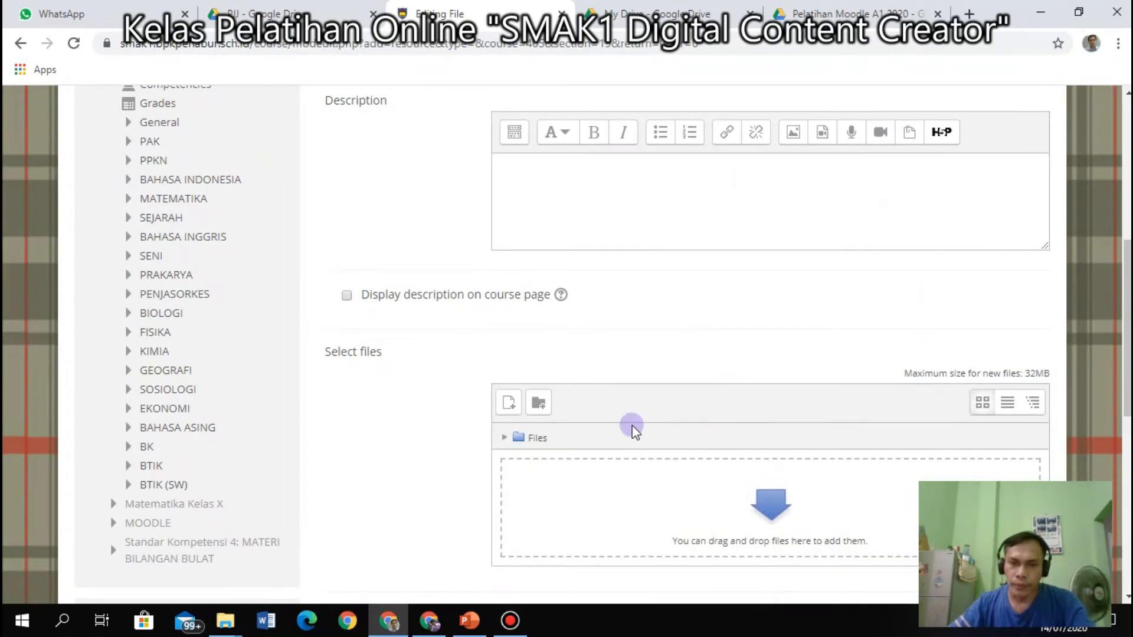
{"action": "scroll", "coordinate": [632, 498], "scroll_direction": "down", "scroll_amount": 3}
Drag the trigonometri-kelas-1-1 presentation from File Explorer into the file area and save.
{"action": "mouse_move", "coordinate": [225, 621]}
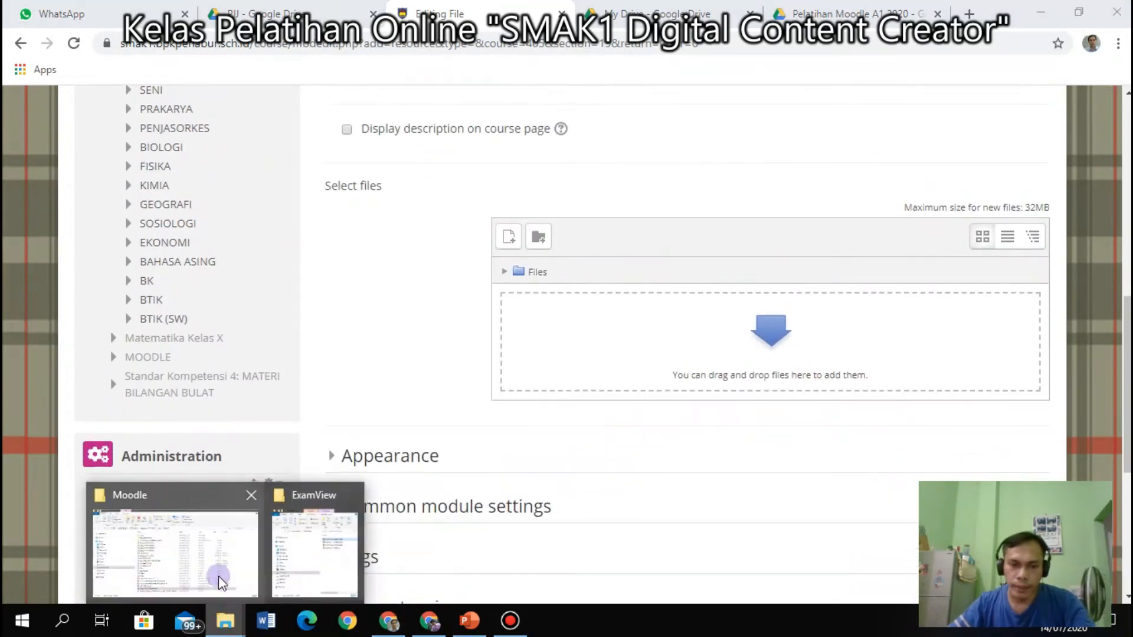
{"action": "left_click", "coordinate": [191, 560]}
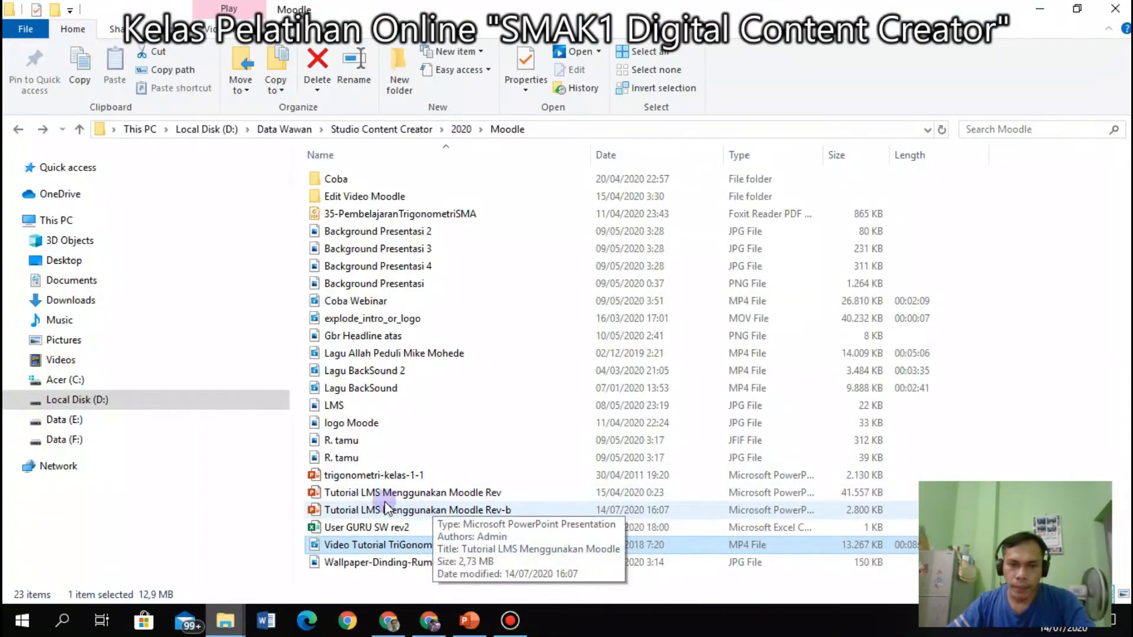
{"action": "left_click", "coordinate": [362, 476]}
{"action": "left_click_drag", "start_coordinate": [362, 478], "coordinate": [806, 360]}
{"action": "scroll", "coordinate": [665, 389], "scroll_direction": "down", "scroll_amount": 5}
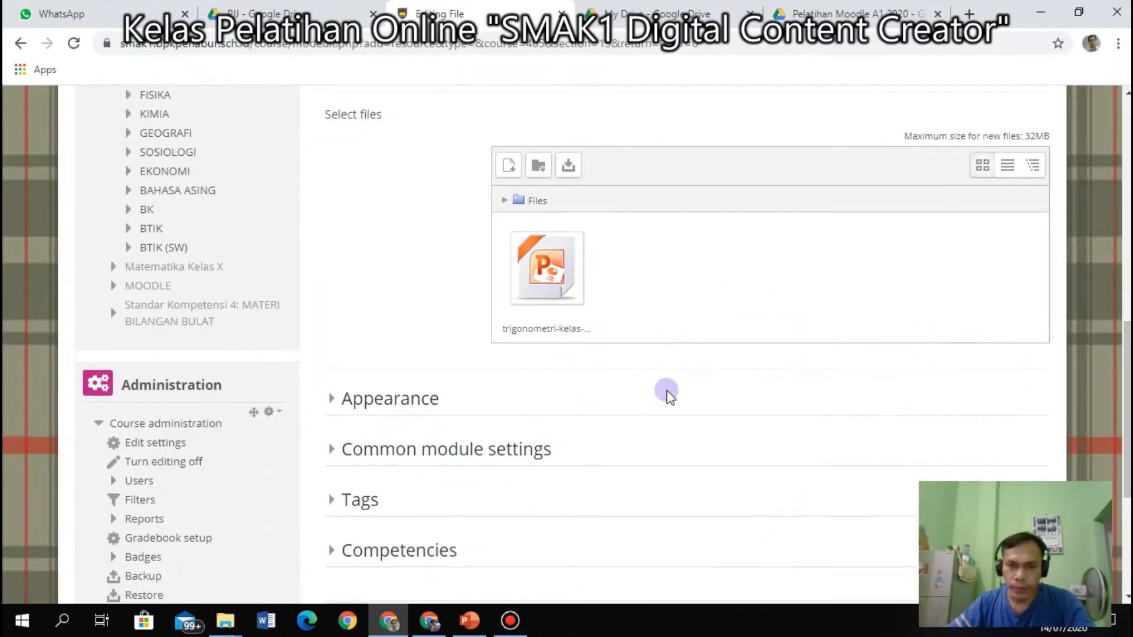
{"action": "left_click", "coordinate": [628, 370]}
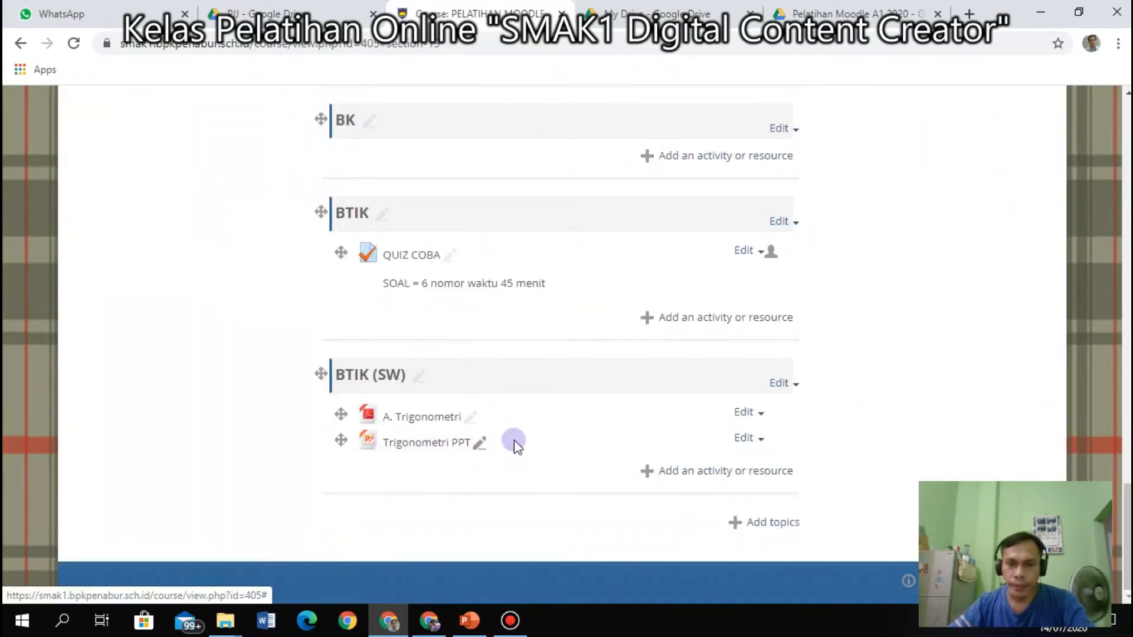
Add another File resource to BTIK (SW) named Video Trigonometri.
{"action": "left_click", "coordinate": [735, 471]}
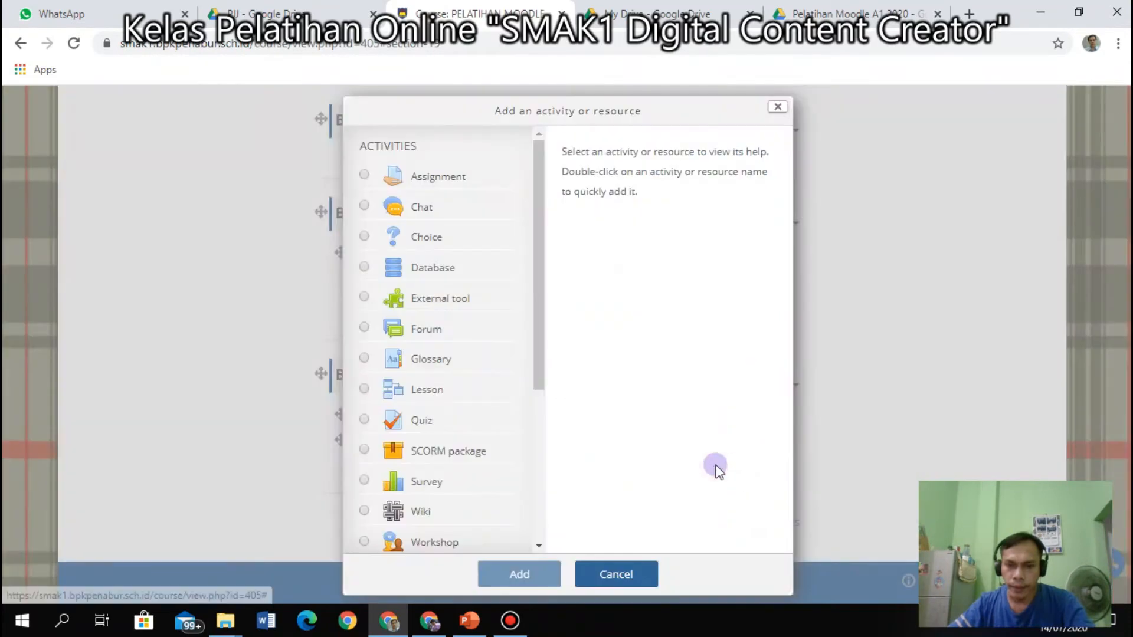
{"action": "scroll", "coordinate": [480, 438], "scroll_direction": "down", "scroll_amount": 4}
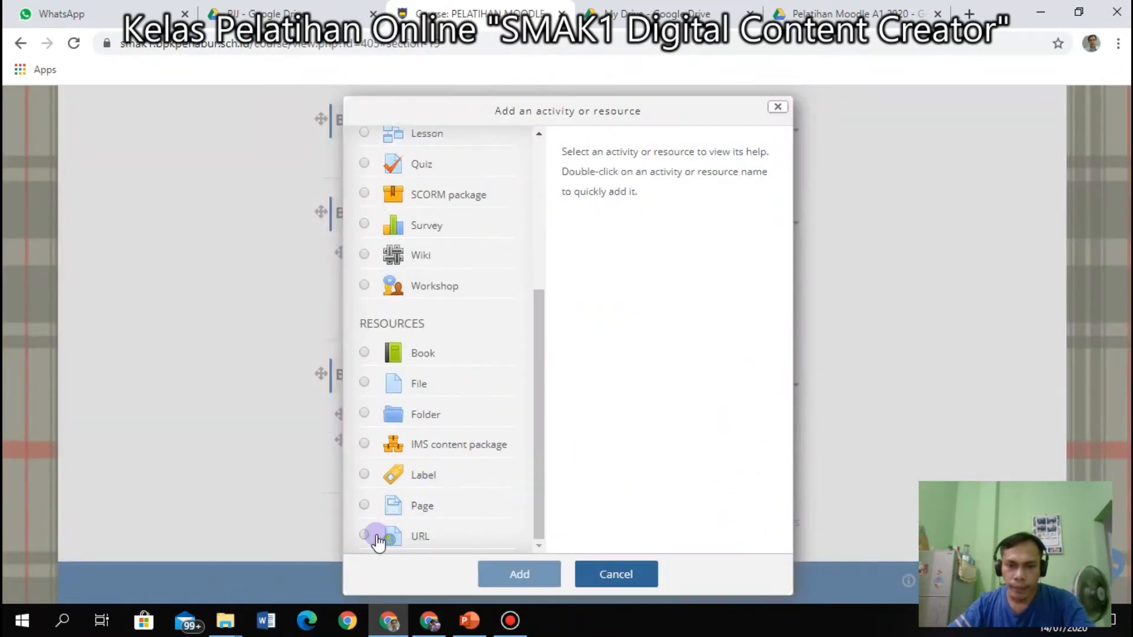
{"action": "left_click", "coordinate": [359, 390]}
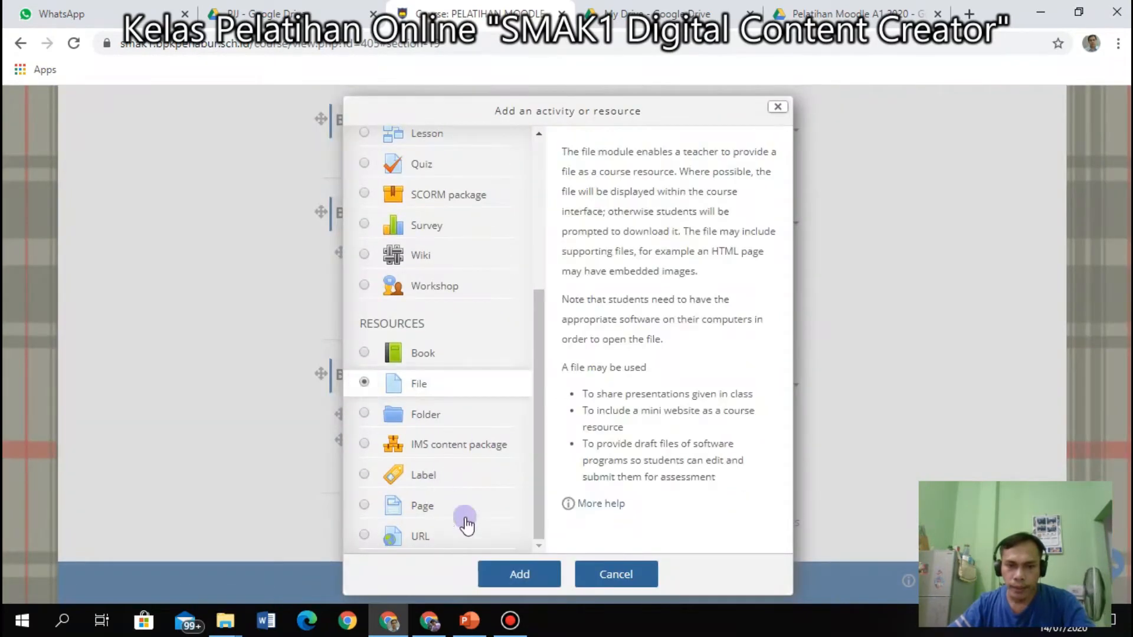
{"action": "left_click", "coordinate": [508, 575]}
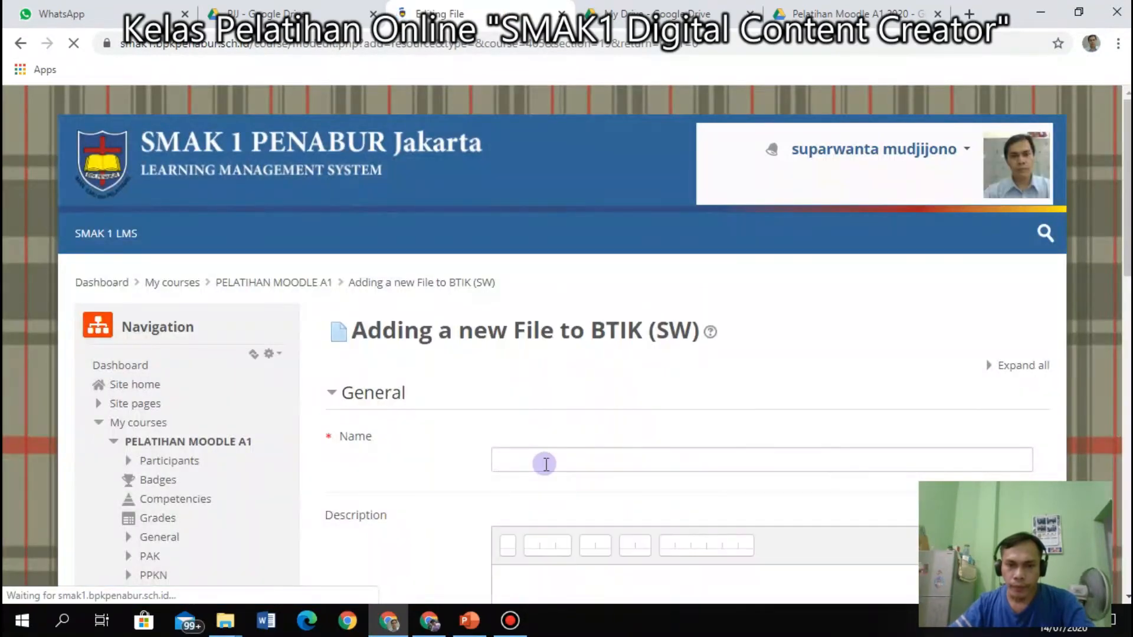
{"action": "left_click", "coordinate": [548, 462]}
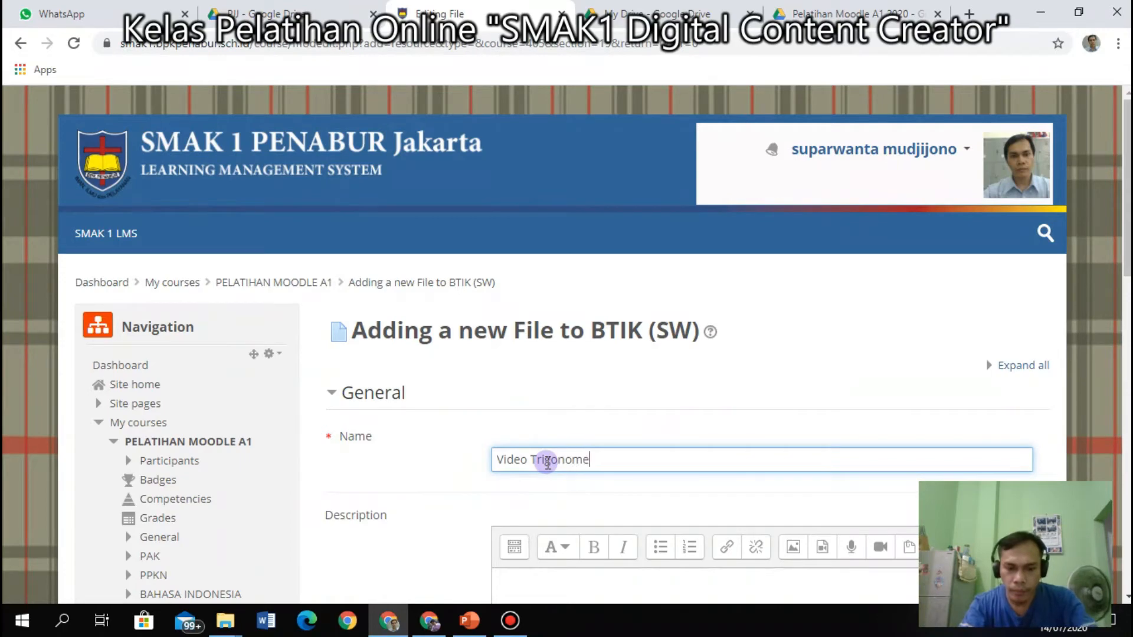
{"action": "scroll", "coordinate": [560, 455], "scroll_direction": "down", "scroll_amount": 10}
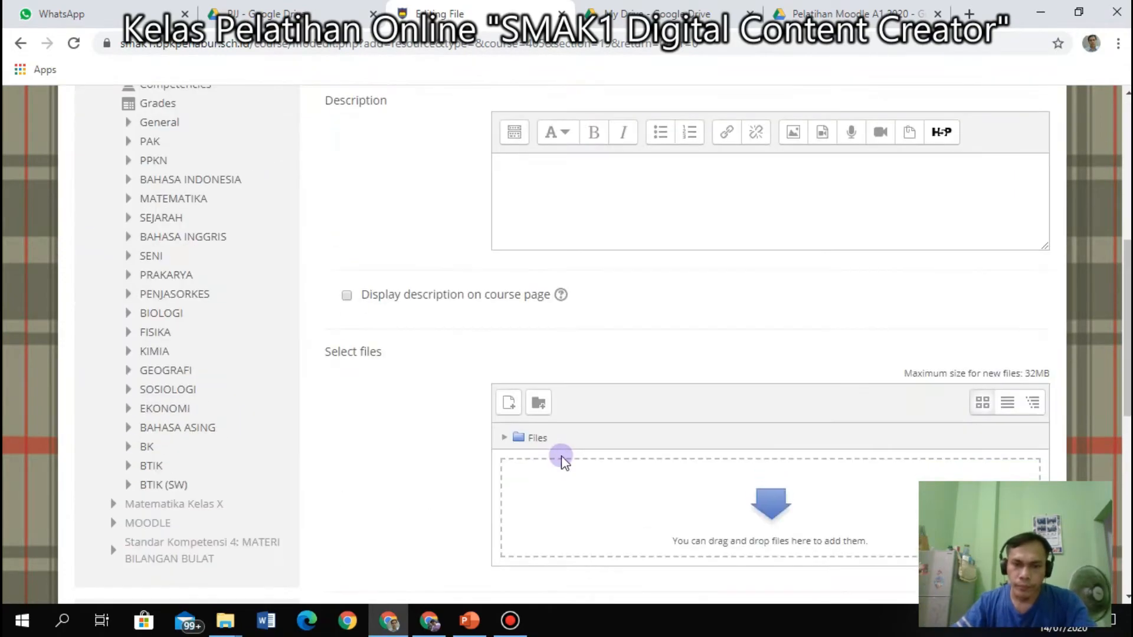
Upload Video Tutorial TriGonometri.mp4 from File Explorer and save the resource.
{"action": "mouse_move", "coordinate": [226, 621]}
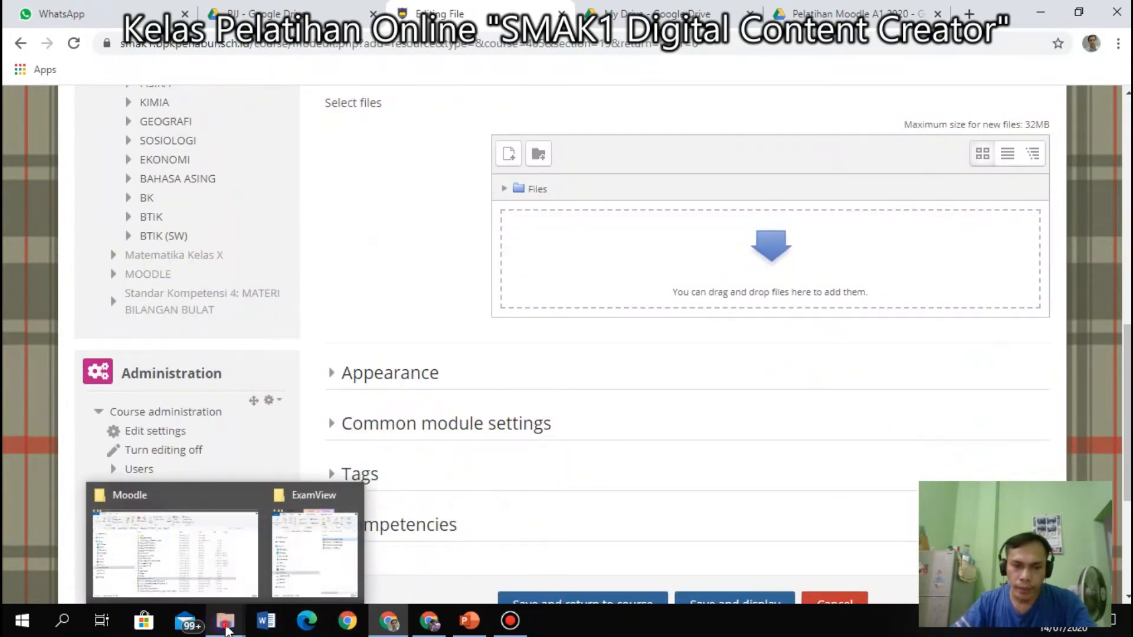
{"action": "left_click", "coordinate": [218, 561]}
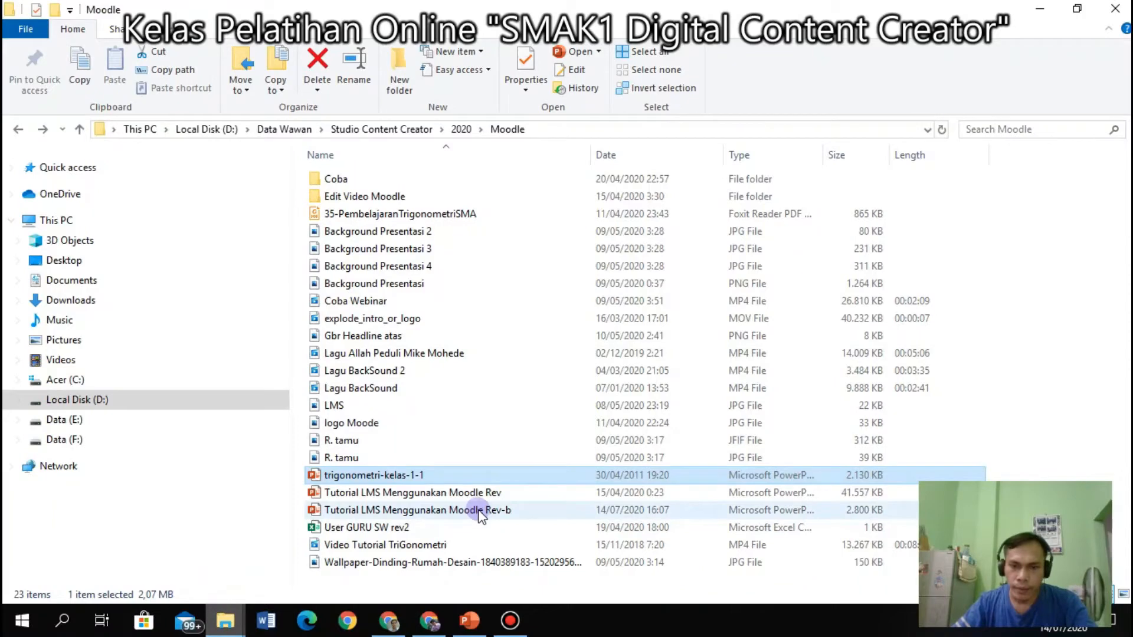
{"action": "left_click", "coordinate": [354, 545]}
{"action": "left_click_drag", "start_coordinate": [354, 547], "coordinate": [842, 305]}
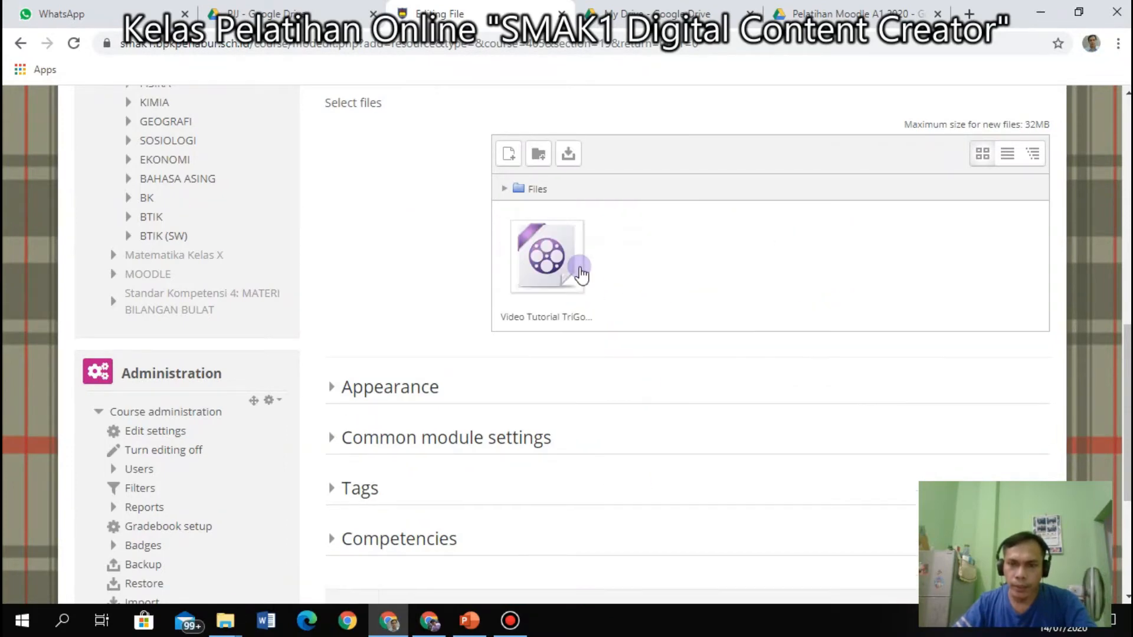
{"action": "scroll", "coordinate": [585, 435], "scroll_direction": "down", "scroll_amount": 4}
{"action": "left_click", "coordinate": [597, 372]}
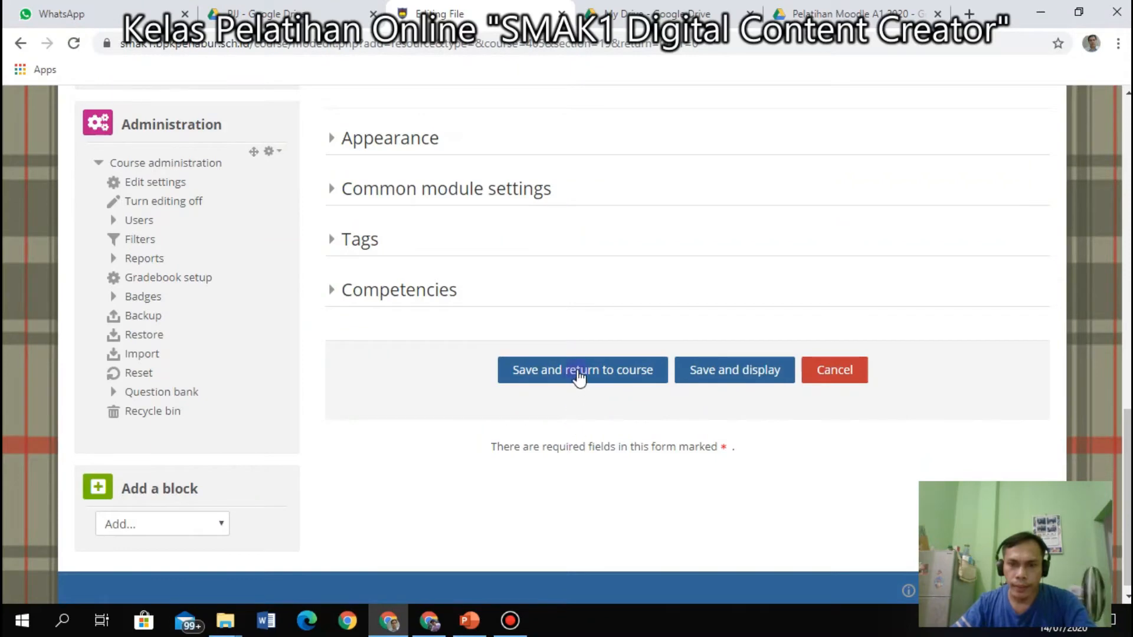
{"action": "left_click", "coordinate": [582, 372]}
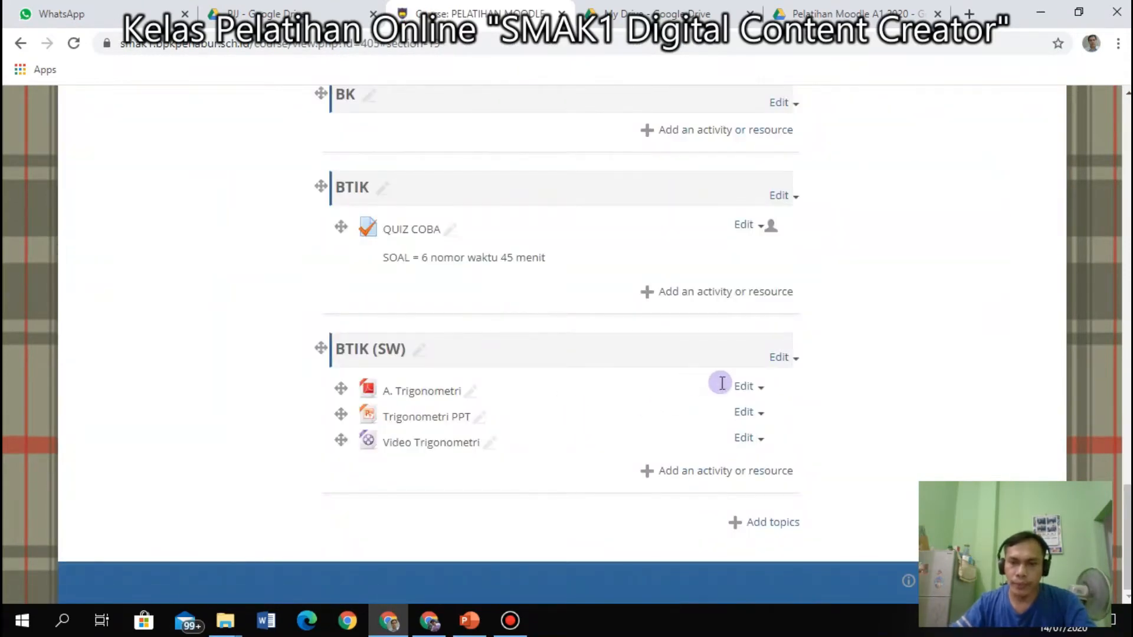
In A. Trigonometri's settings, create a folder named Trigonometri in the file area.
{"action": "left_click", "coordinate": [761, 388]}
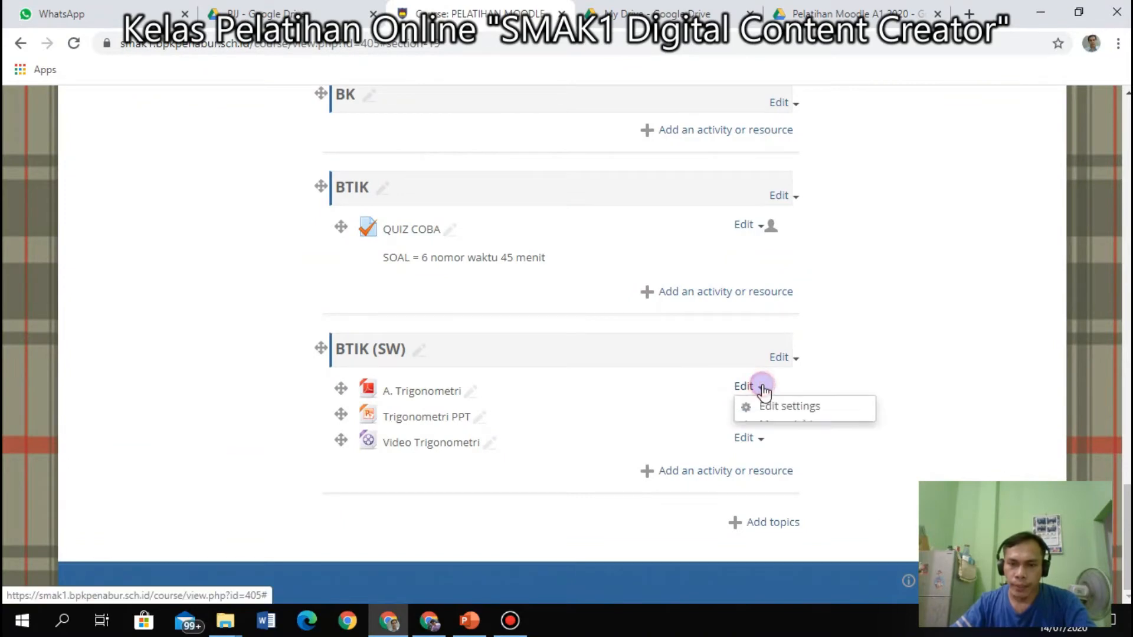
{"action": "left_click", "coordinate": [783, 408]}
{"action": "scroll", "coordinate": [655, 430], "scroll_direction": "down", "scroll_amount": 10}
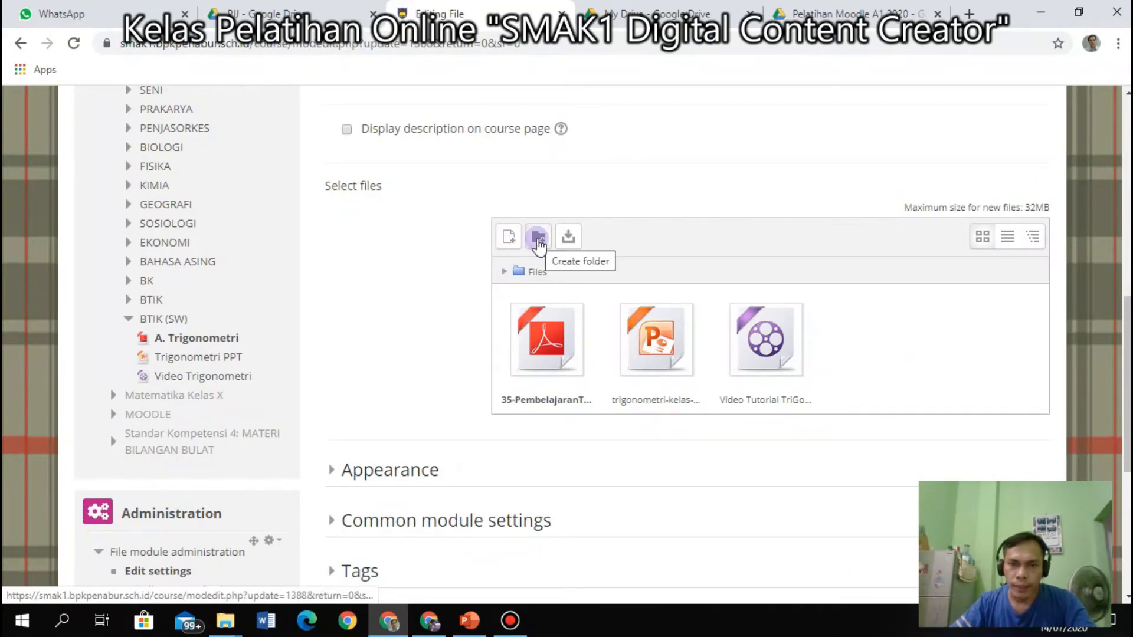
{"action": "left_click", "coordinate": [538, 239]}
{"action": "left_click", "coordinate": [496, 353]}
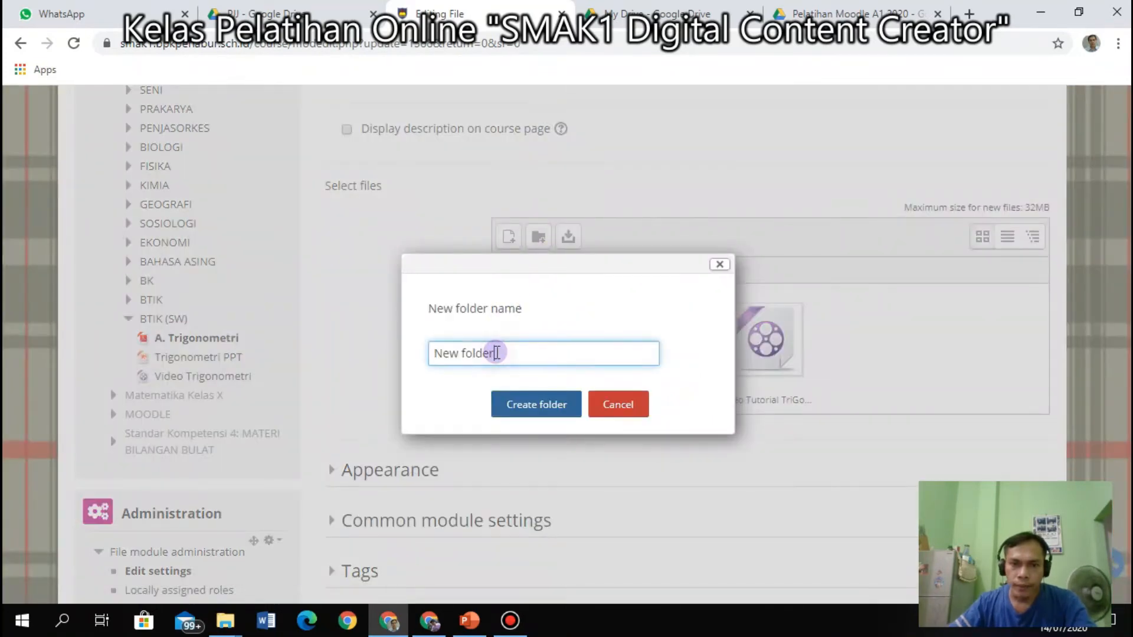
{"action": "left_click_drag", "start_coordinate": [503, 351], "coordinate": [339, 345]}
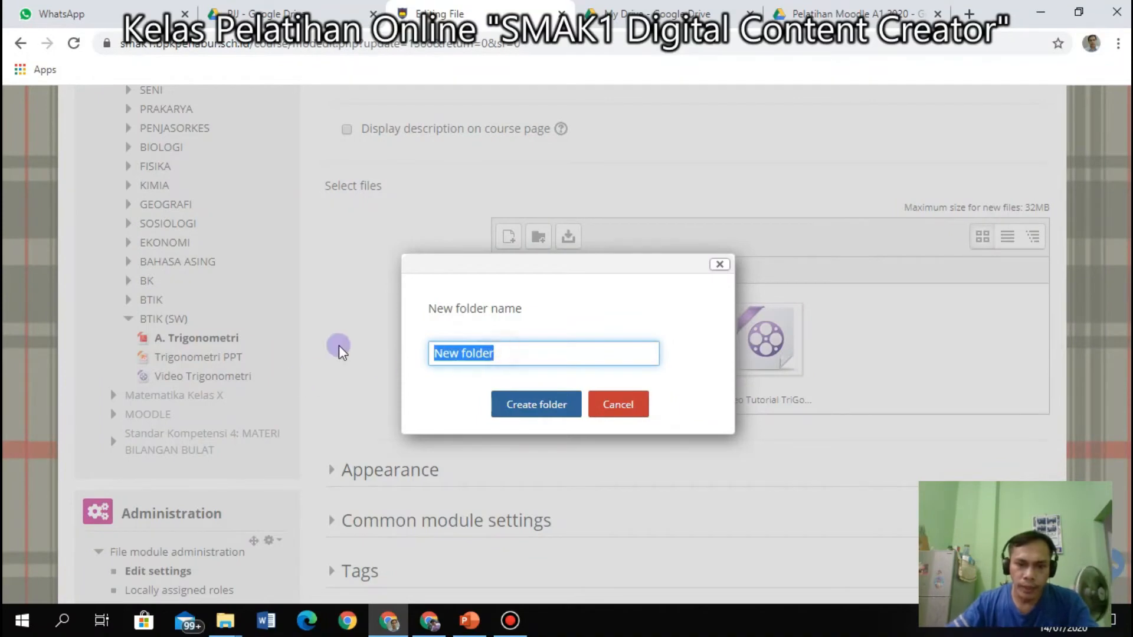
{"action": "type", "text": "Trigonometri"}
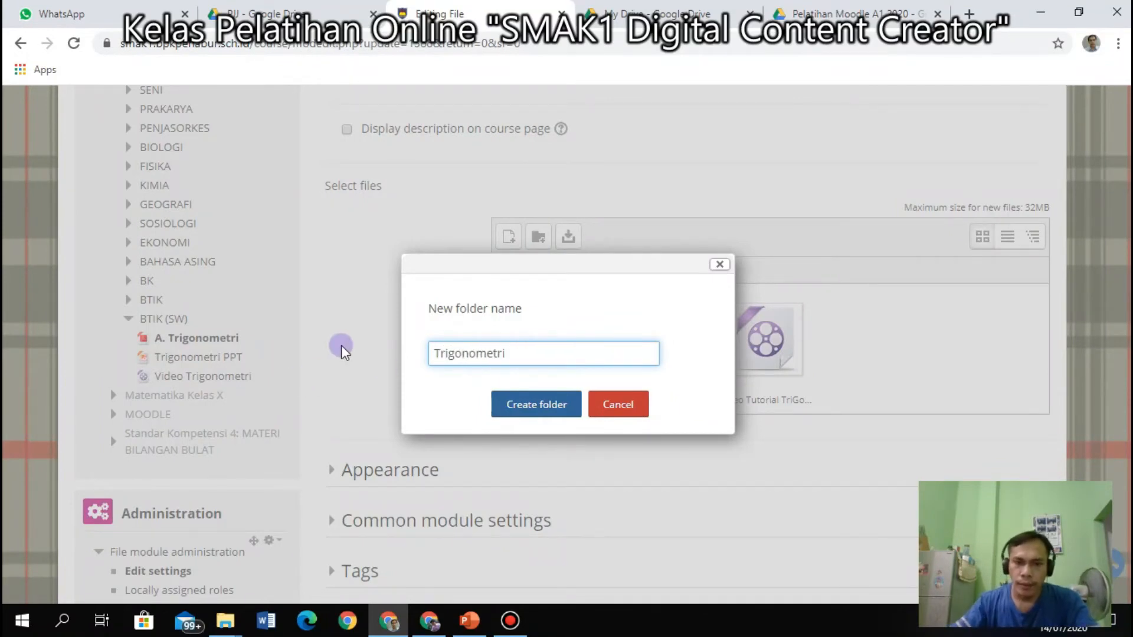
{"action": "left_click", "coordinate": [550, 401]}
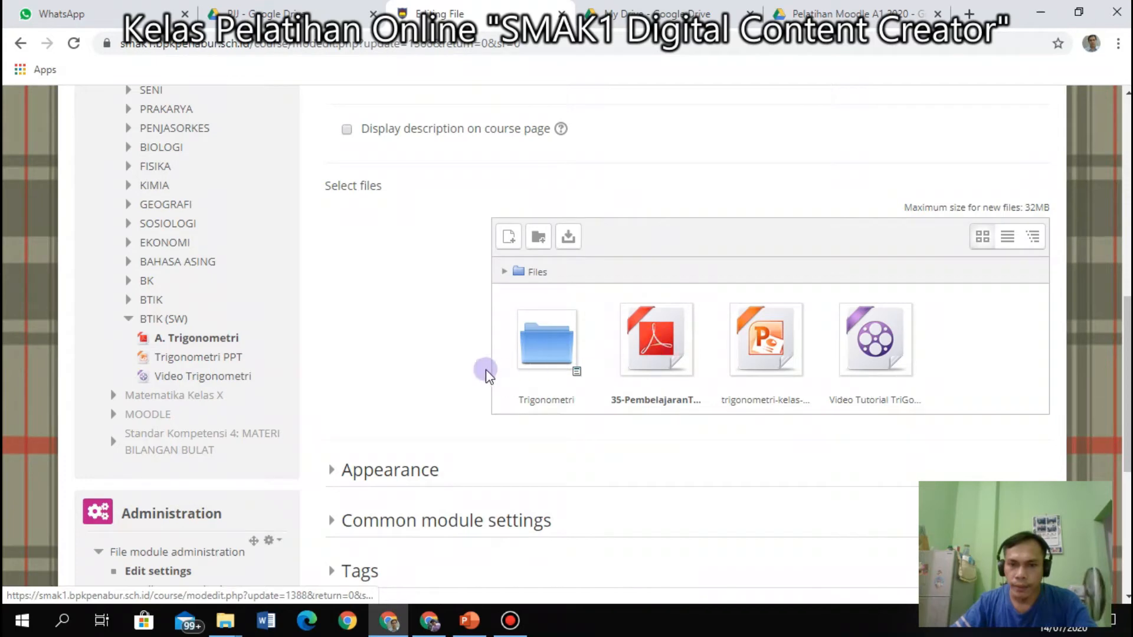
Open the Trigonometri folder, then leave the settings page without saving.
{"action": "left_click", "coordinate": [550, 366]}
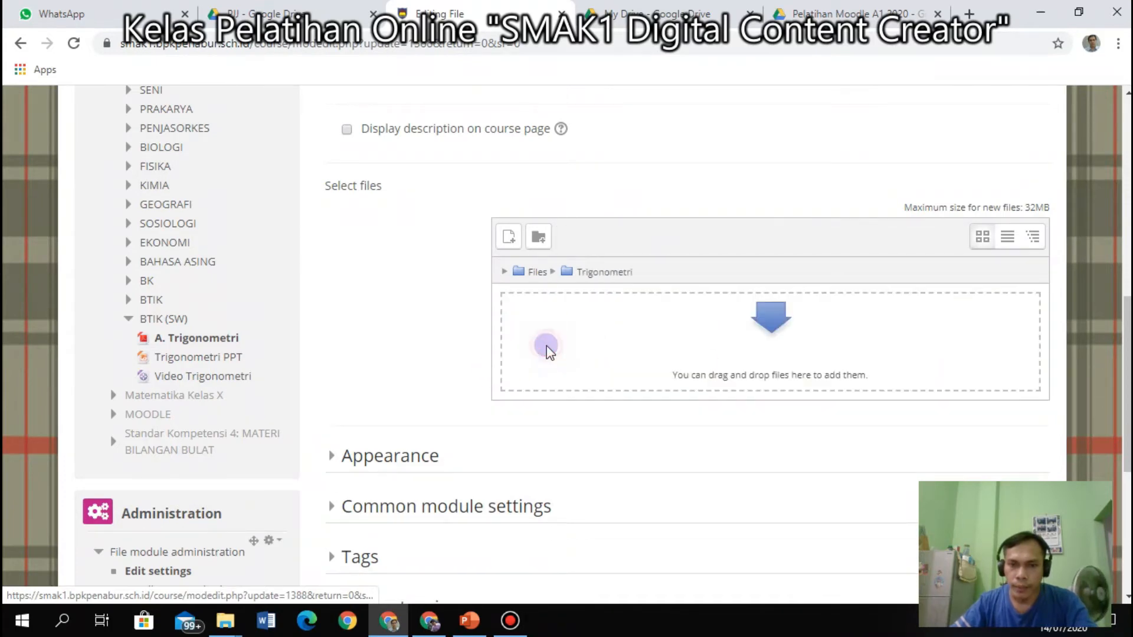
{"action": "left_click", "coordinate": [16, 45]}
{"action": "left_click", "coordinate": [695, 137]}
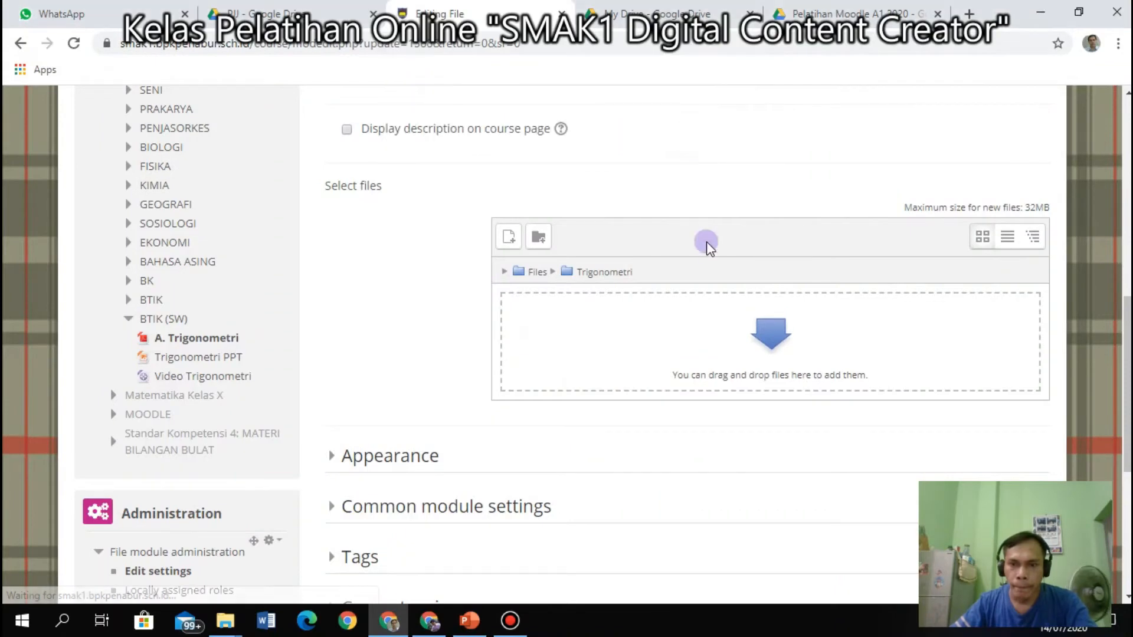
{"action": "left_click", "coordinate": [20, 43]}
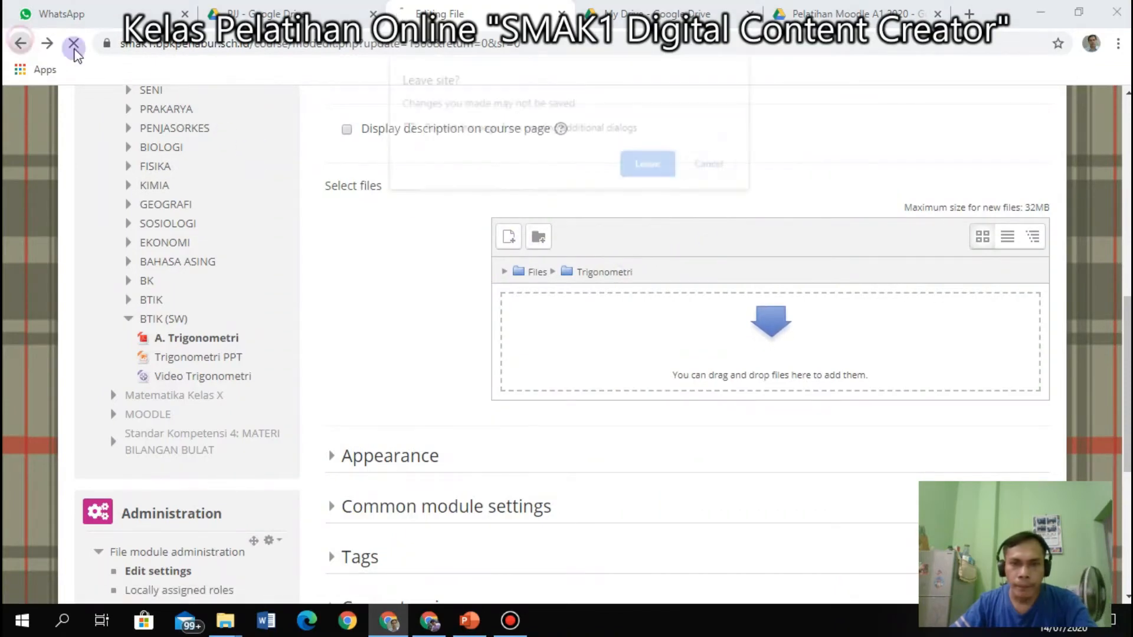
{"action": "left_click", "coordinate": [652, 167]}
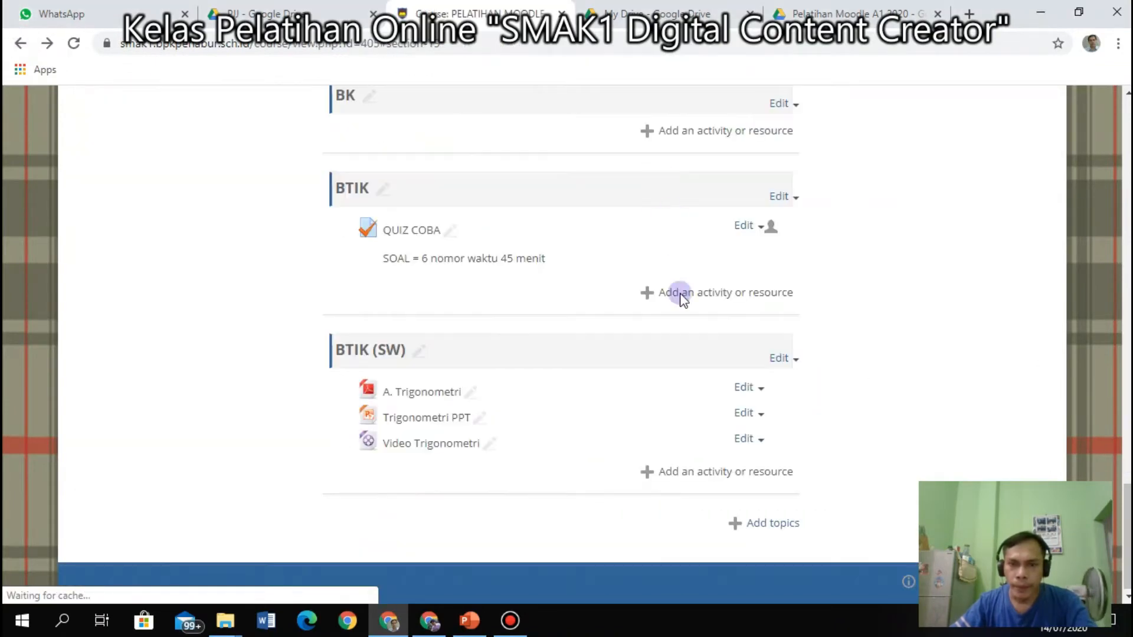
Open A. Trigonometri's settings and delete the uploaded video file.
{"action": "left_click", "coordinate": [760, 390]}
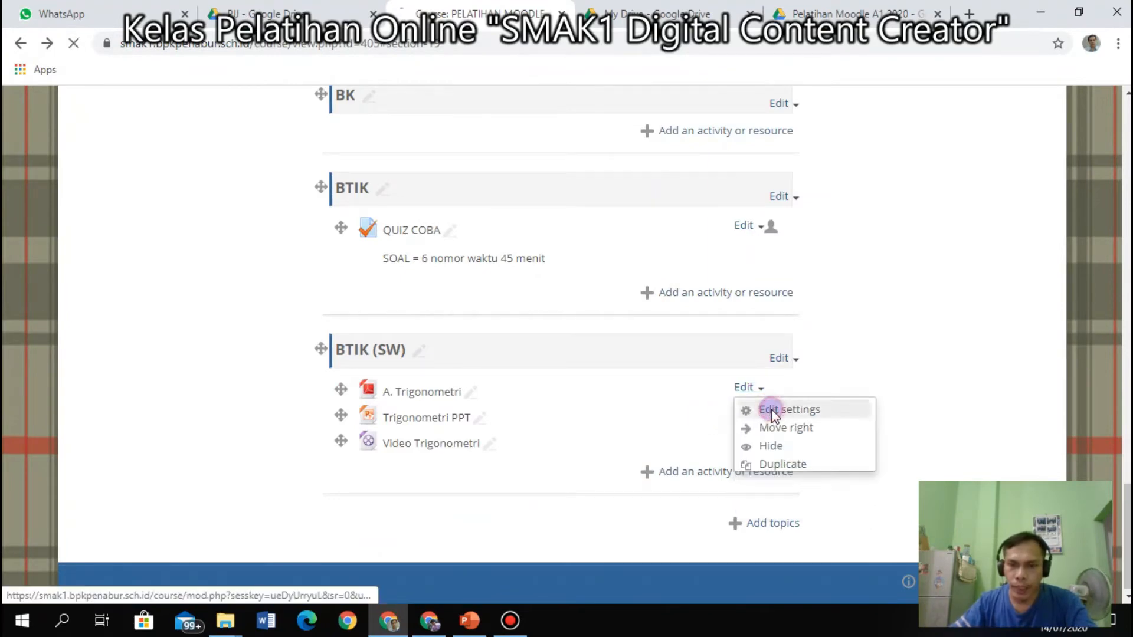
{"action": "left_click", "coordinate": [770, 410]}
{"action": "scroll", "coordinate": [776, 410], "scroll_direction": "down", "scroll_amount": 10}
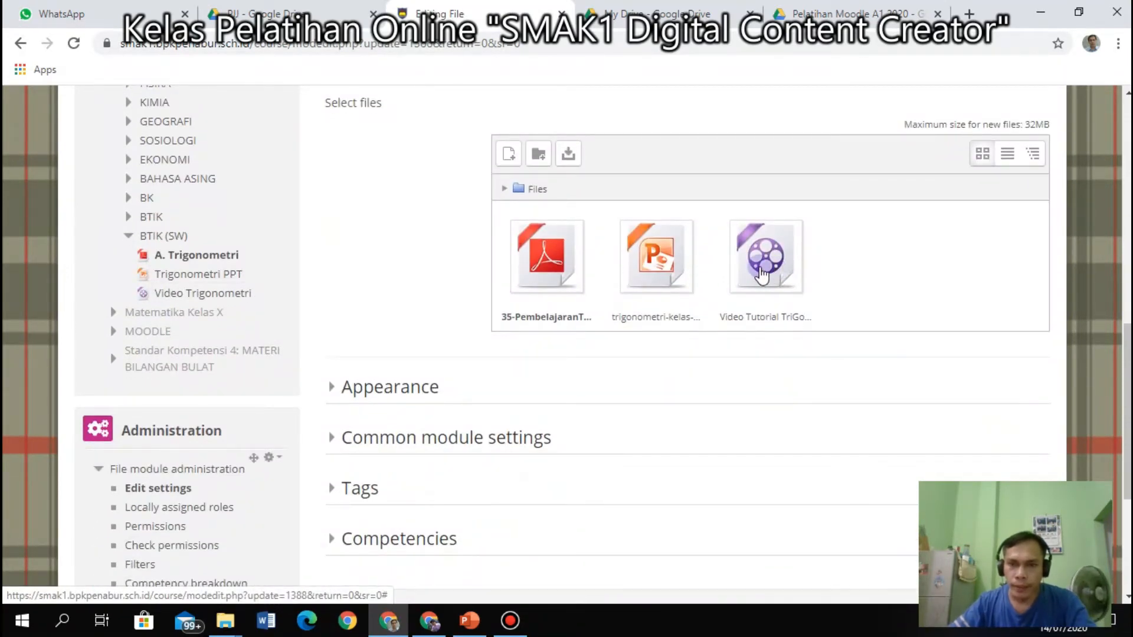
{"action": "scroll", "coordinate": [777, 269], "scroll_direction": "down", "scroll_amount": 4}
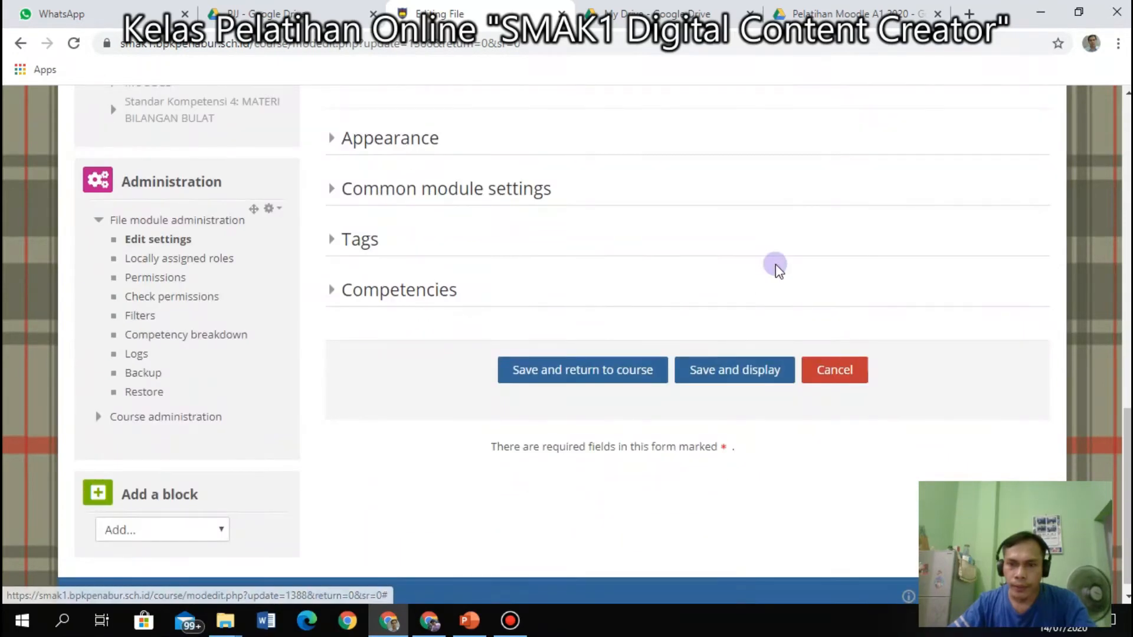
{"action": "scroll", "coordinate": [776, 265], "scroll_direction": "up", "scroll_amount": 4}
{"action": "left_click", "coordinate": [777, 250]}
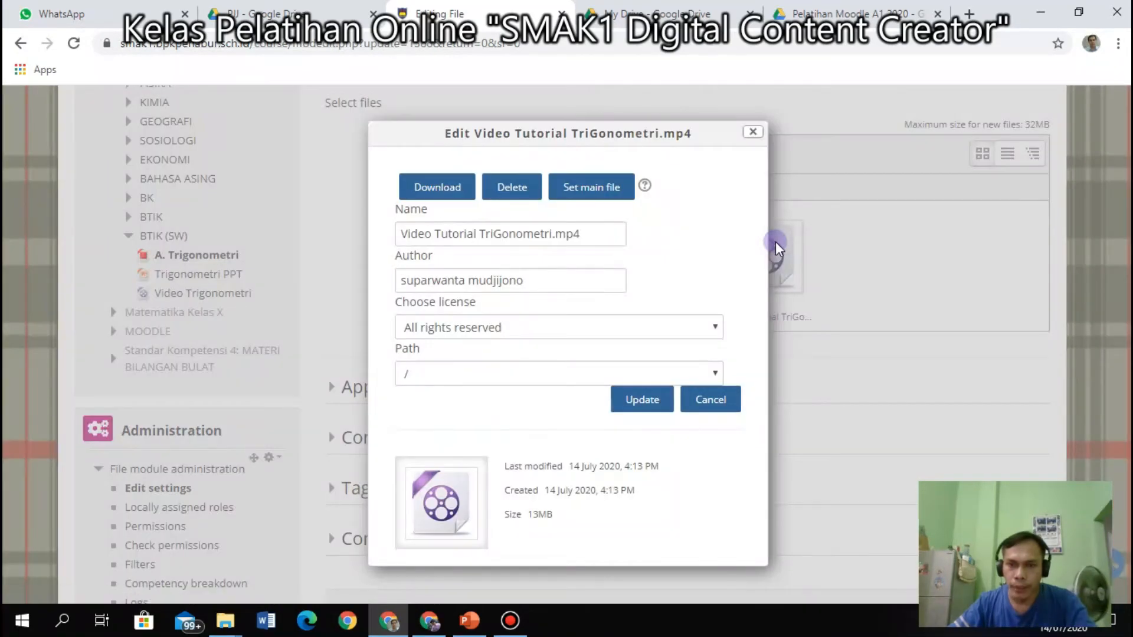
{"action": "left_click", "coordinate": [511, 187]}
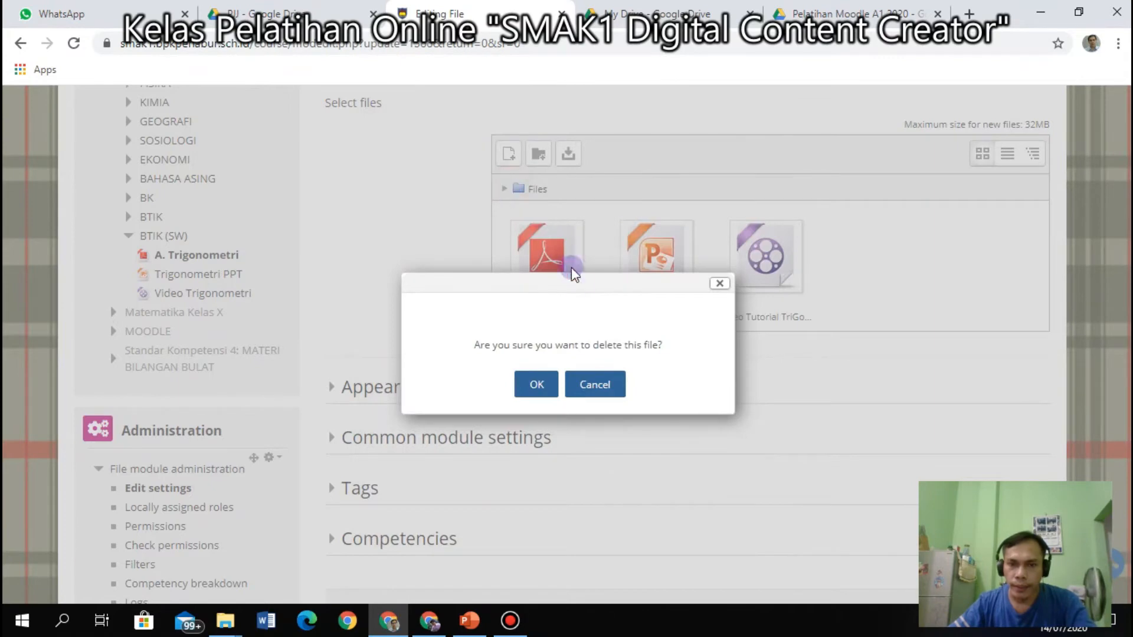
{"action": "left_click", "coordinate": [542, 387]}
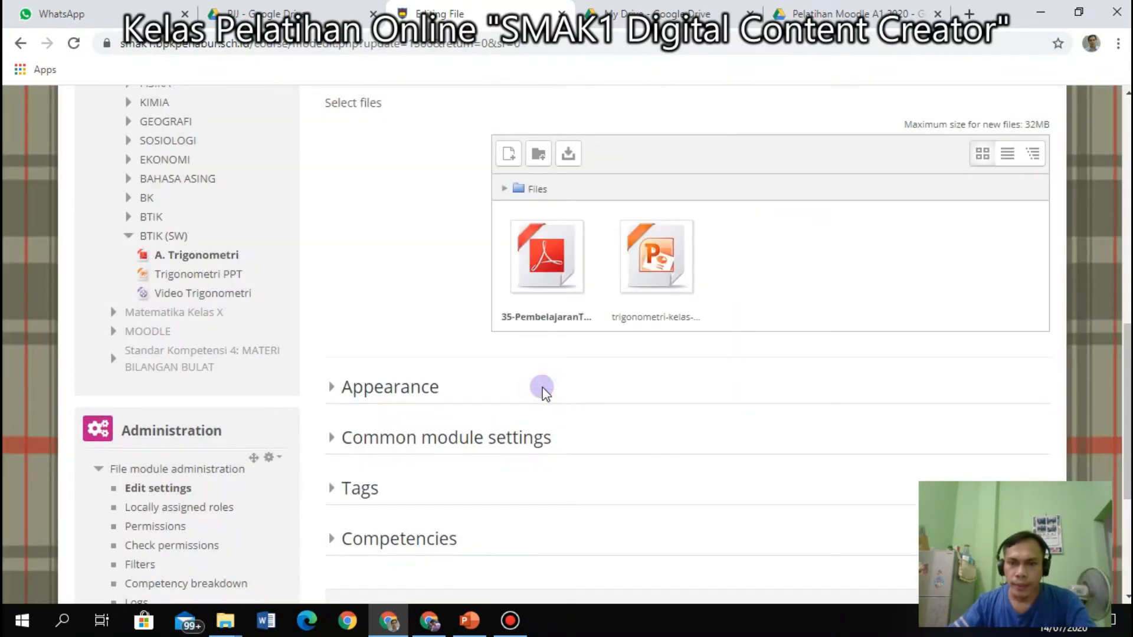
Delete the PowerPoint file too and save, returning to the course.
{"action": "left_click", "coordinate": [663, 261]}
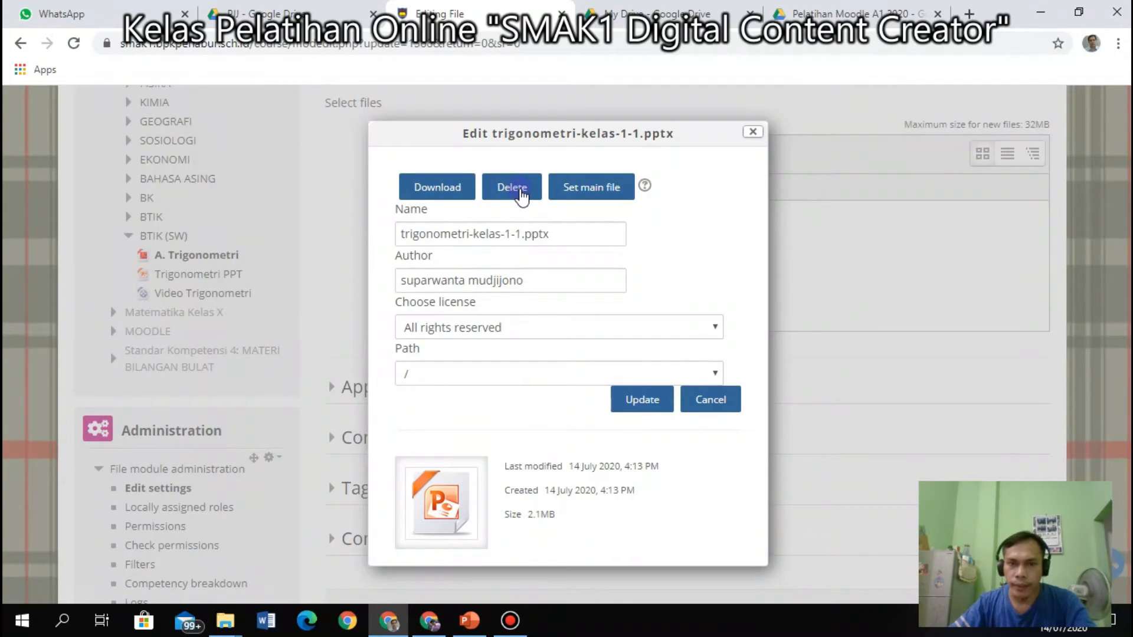
{"action": "left_click", "coordinate": [520, 190]}
{"action": "left_click", "coordinate": [538, 385]}
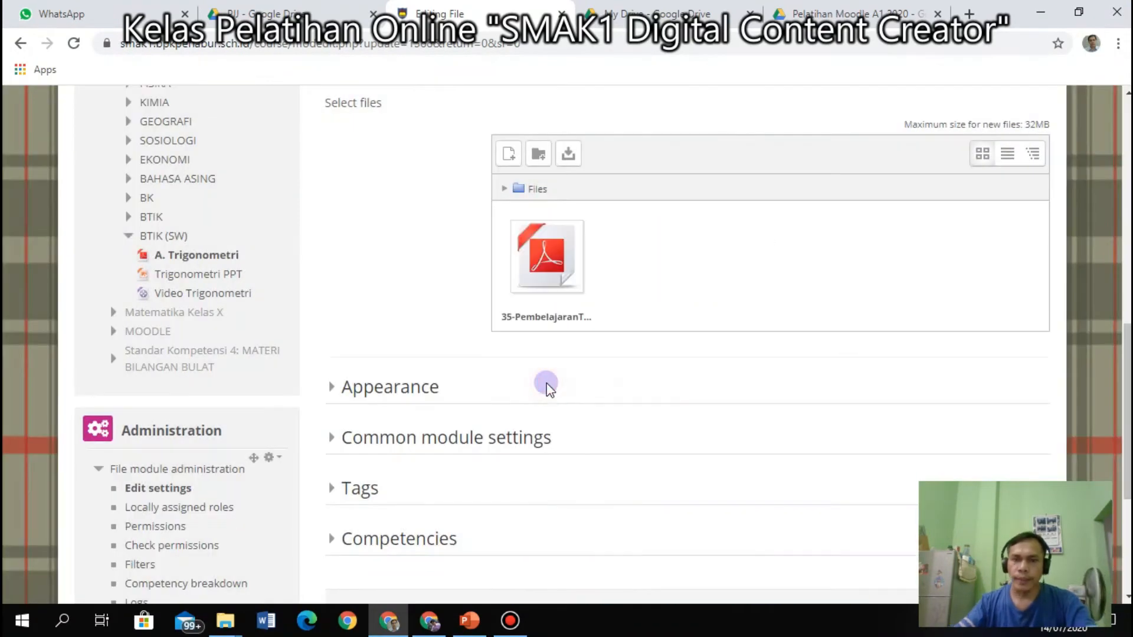
{"action": "scroll", "coordinate": [542, 384], "scroll_direction": "down", "scroll_amount": 4}
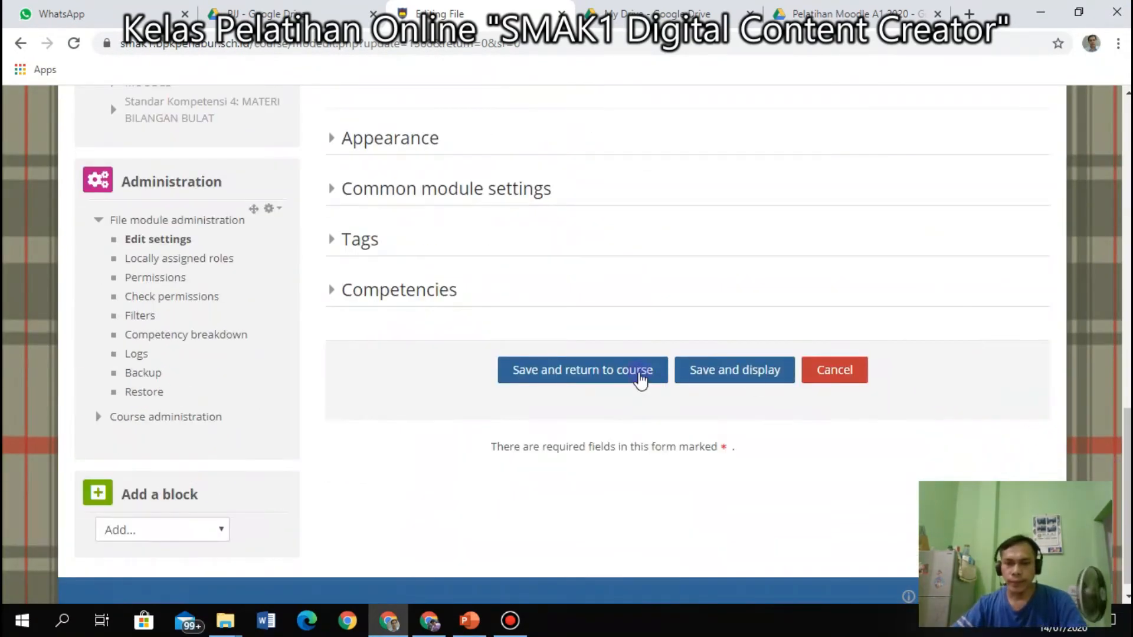
{"action": "left_click", "coordinate": [639, 373]}
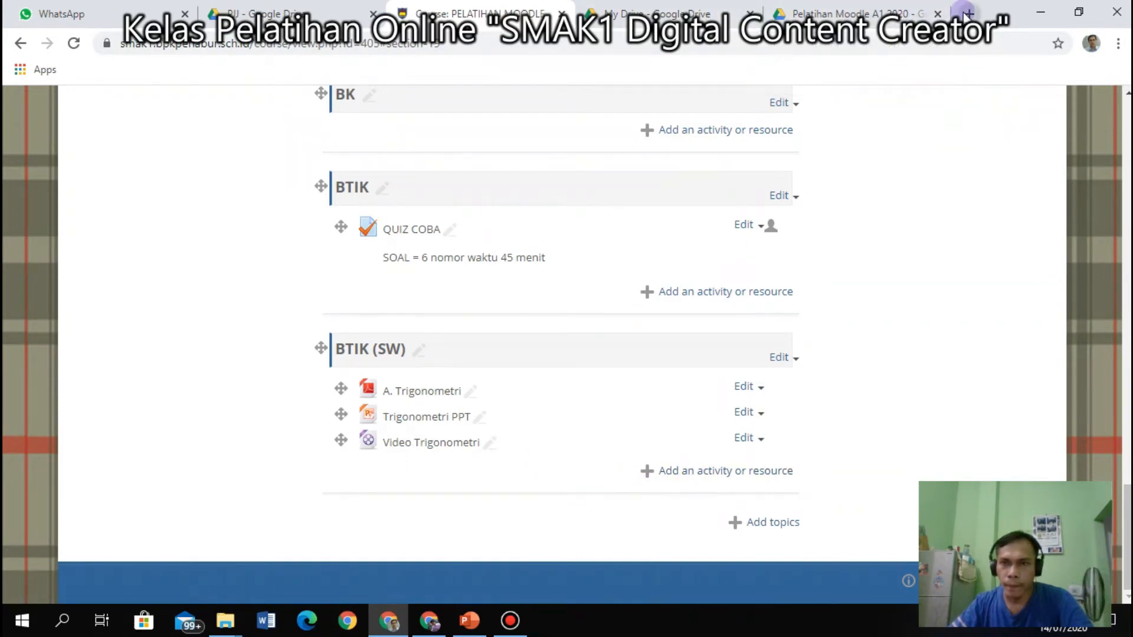
Open YouTube in a new tab, search 'ragami tv channel', and subscribe to the channel.
{"action": "left_click", "coordinate": [969, 13]}
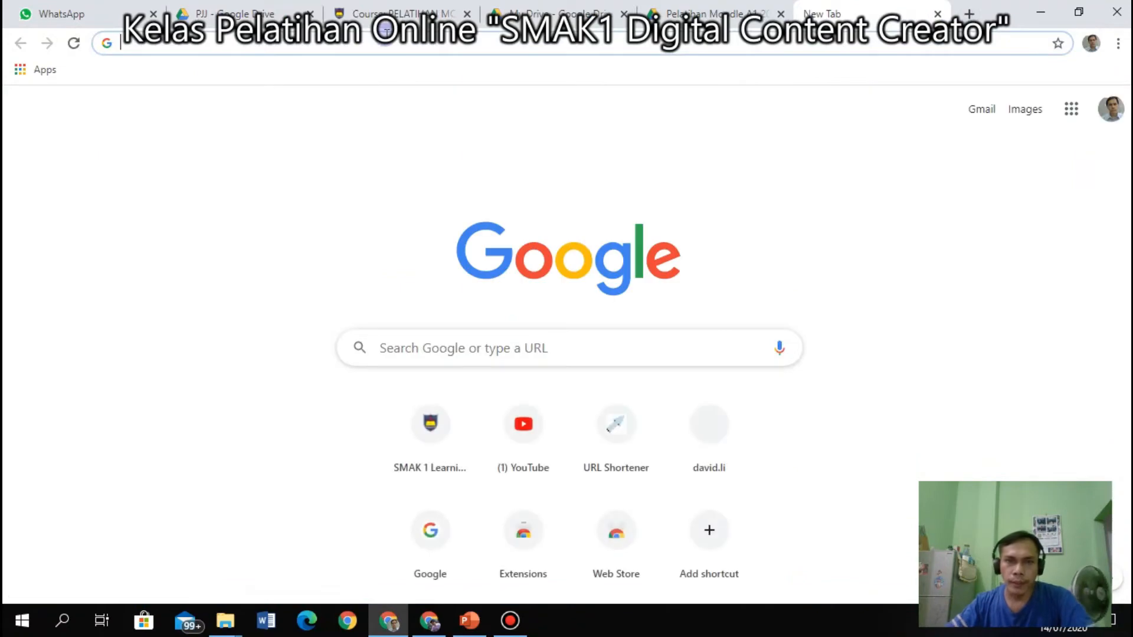
{"action": "type", "text": "youtube.com"}
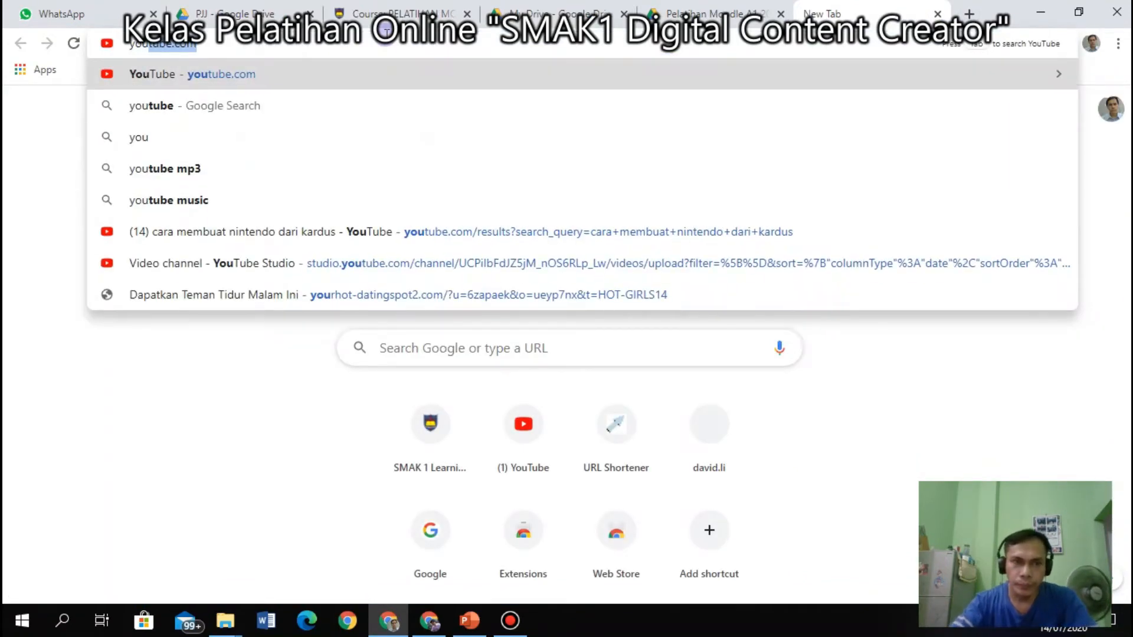
{"action": "key", "text": "Return"}
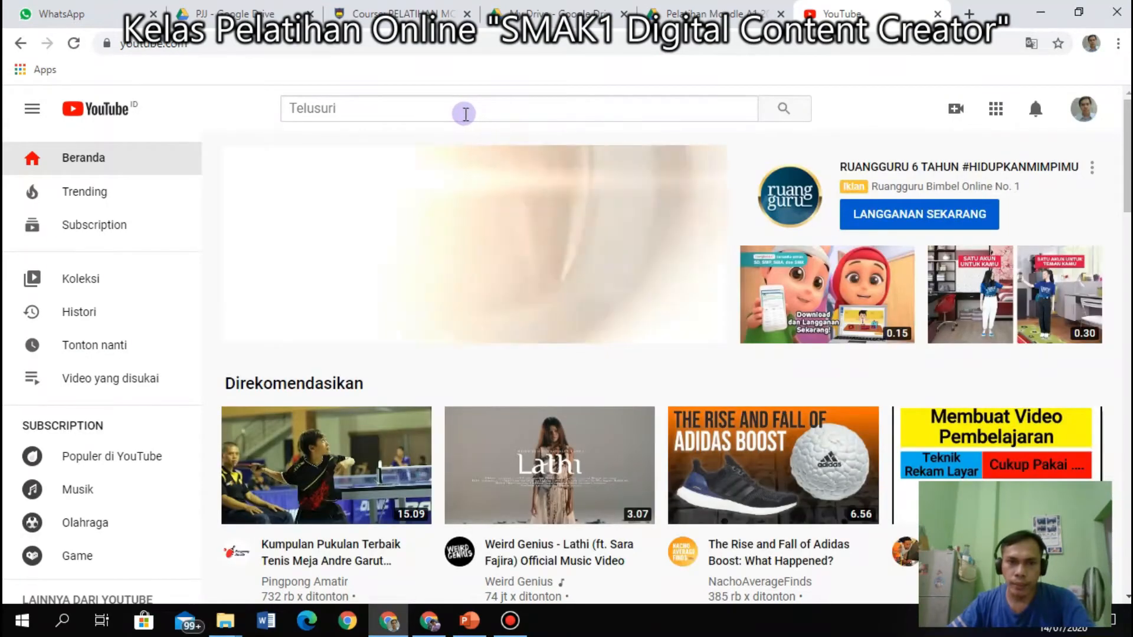
{"action": "left_click", "coordinate": [465, 114]}
{"action": "type", "text": "ragami"}
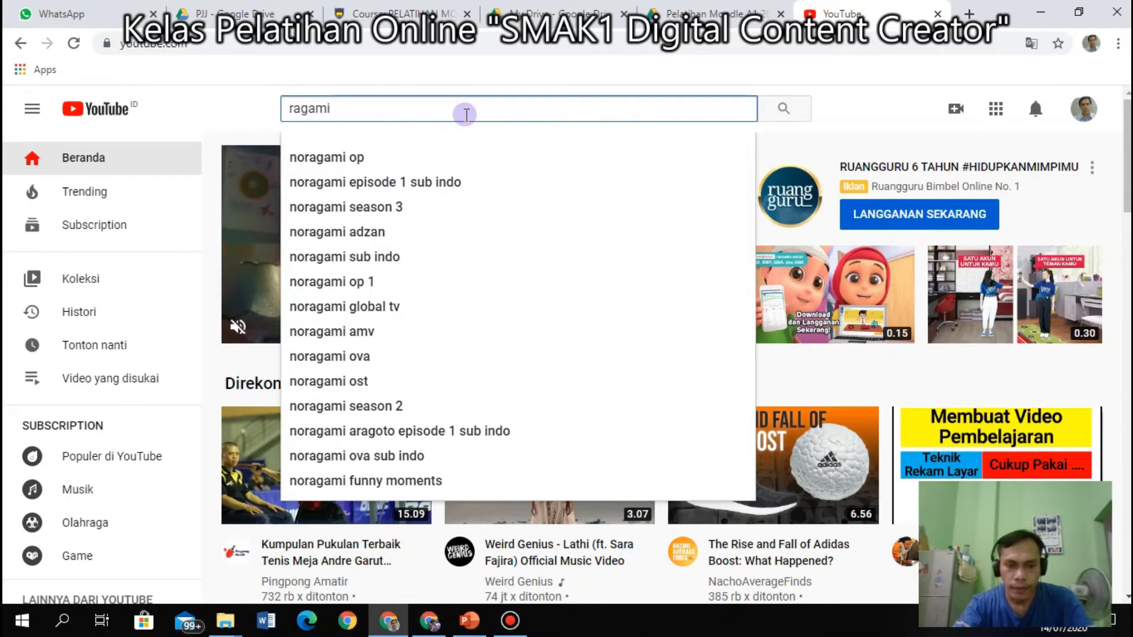
{"action": "type", "text": " tv ch"}
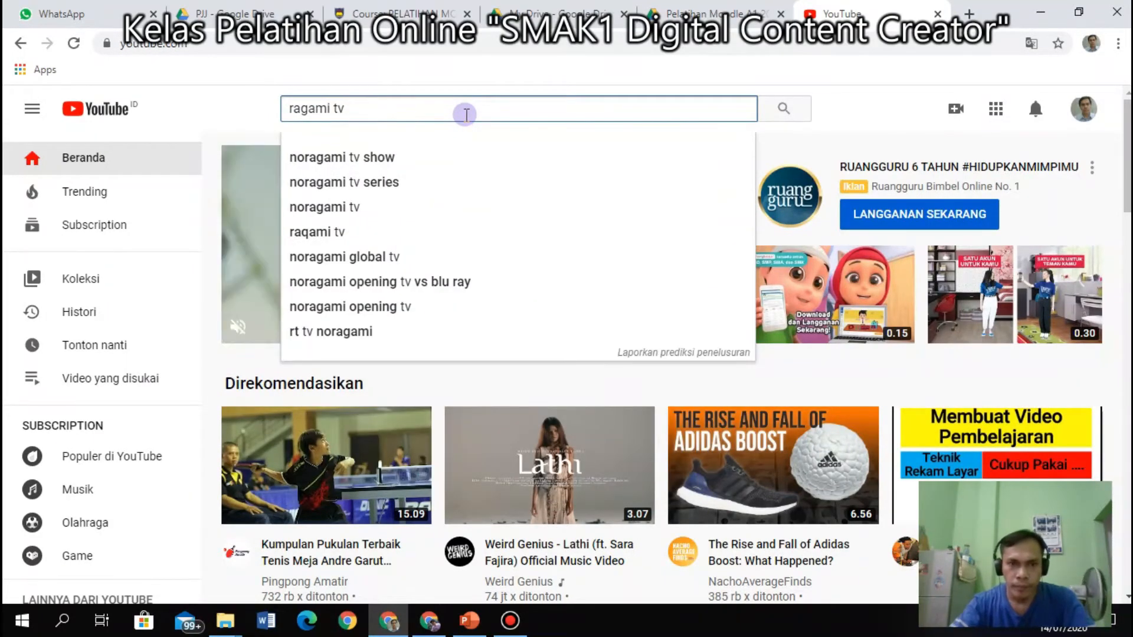
{"action": "type", "text": "a"}
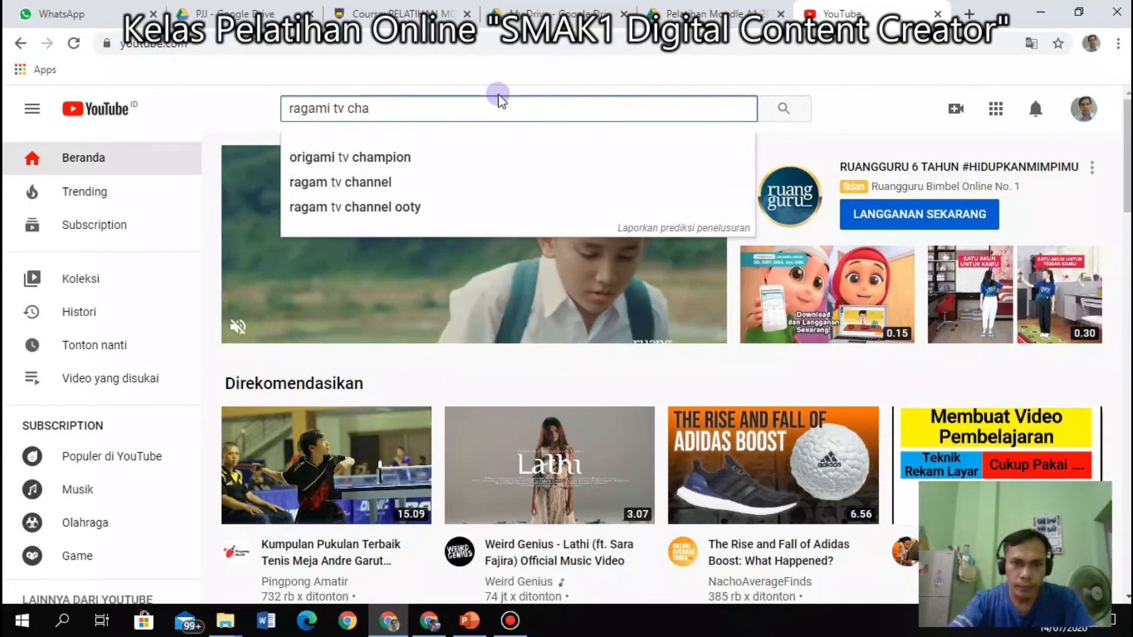
{"action": "type", "text": "nnel"}
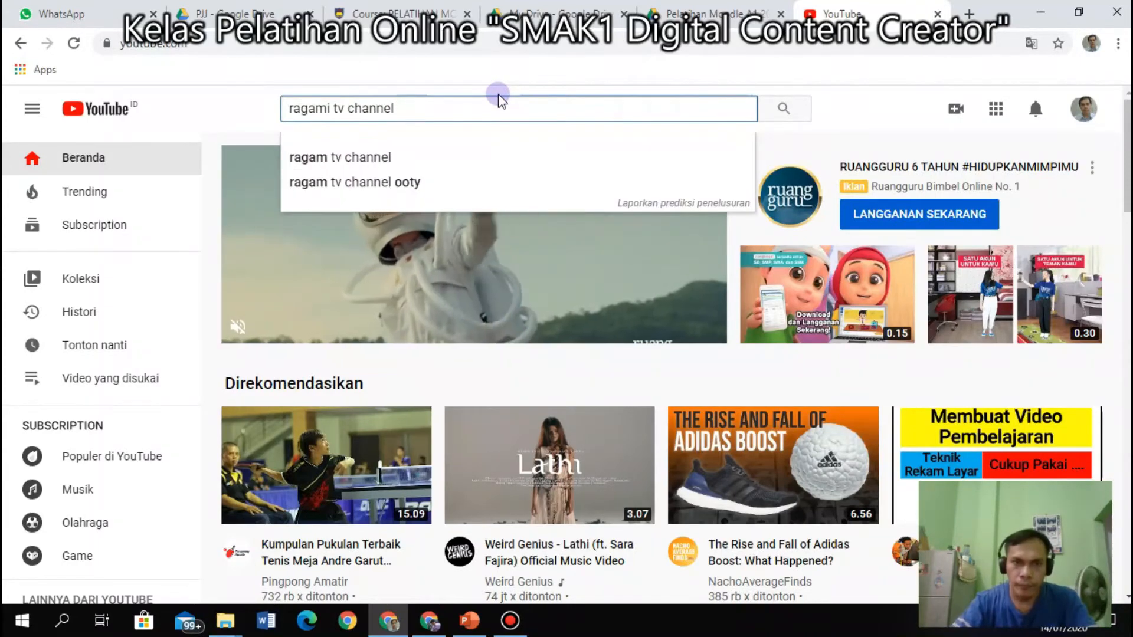
{"action": "key", "text": "Return"}
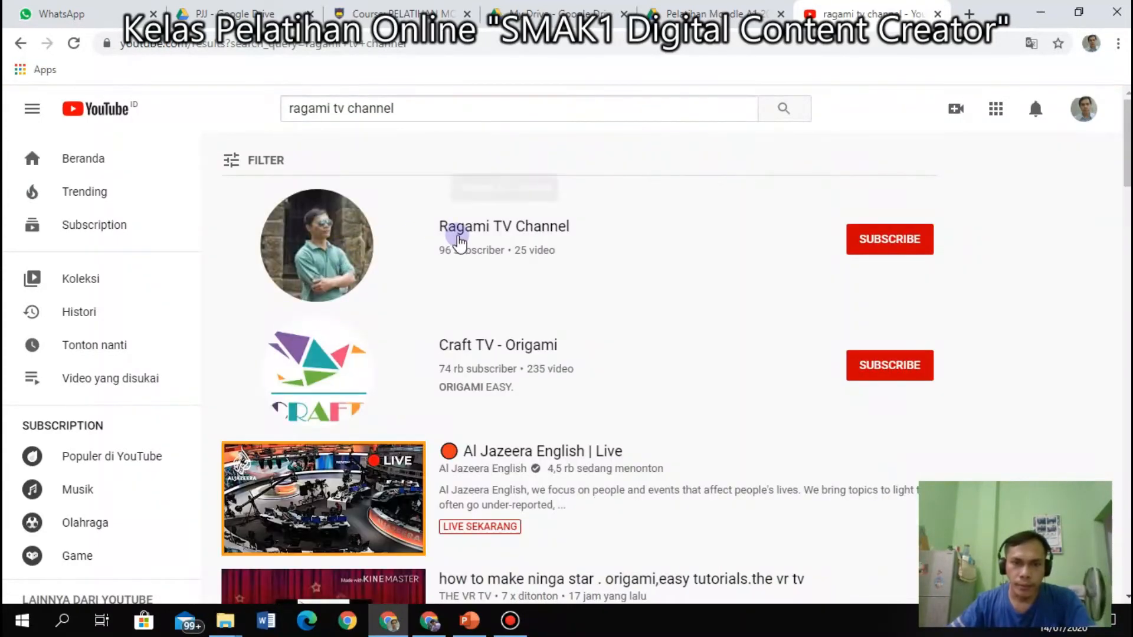
{"action": "left_click", "coordinate": [499, 231]}
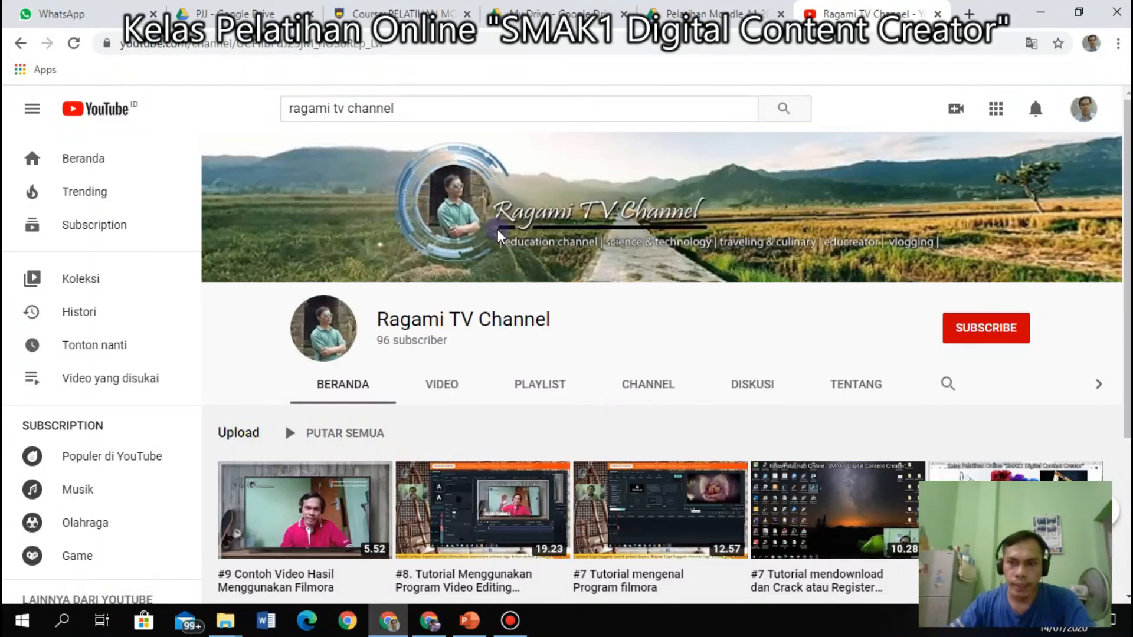
{"action": "left_click", "coordinate": [1001, 330]}
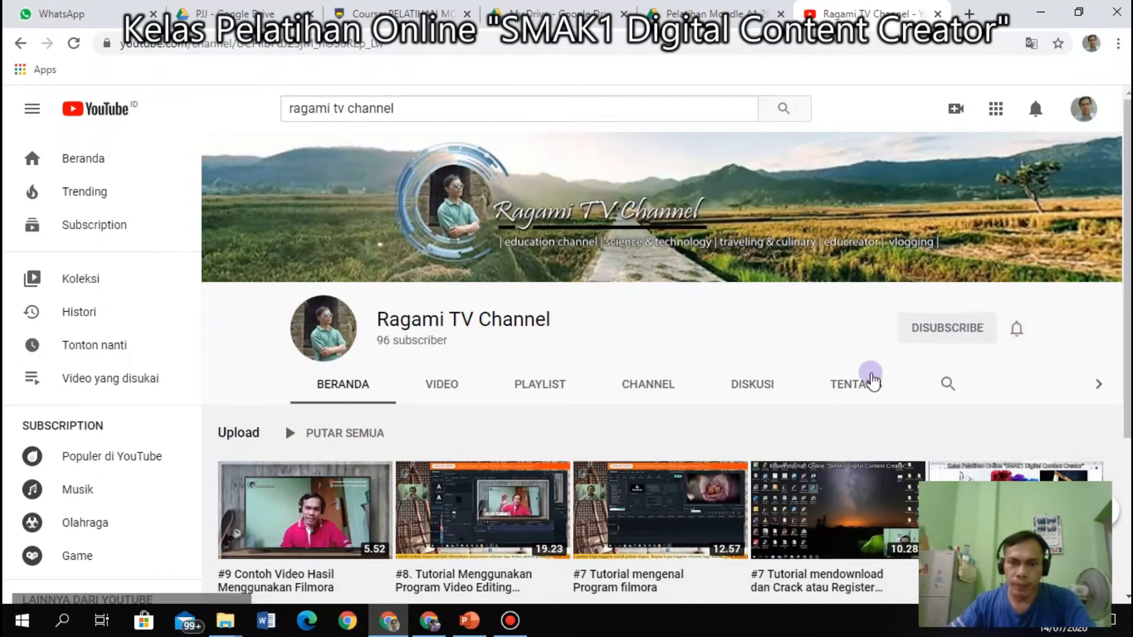
Open and pause the #7 Tutorial mengenal Program filmora video, selecting its web address.
{"action": "scroll", "coordinate": [590, 408], "scroll_direction": "down", "scroll_amount": 3}
{"action": "left_click", "coordinate": [459, 236]}
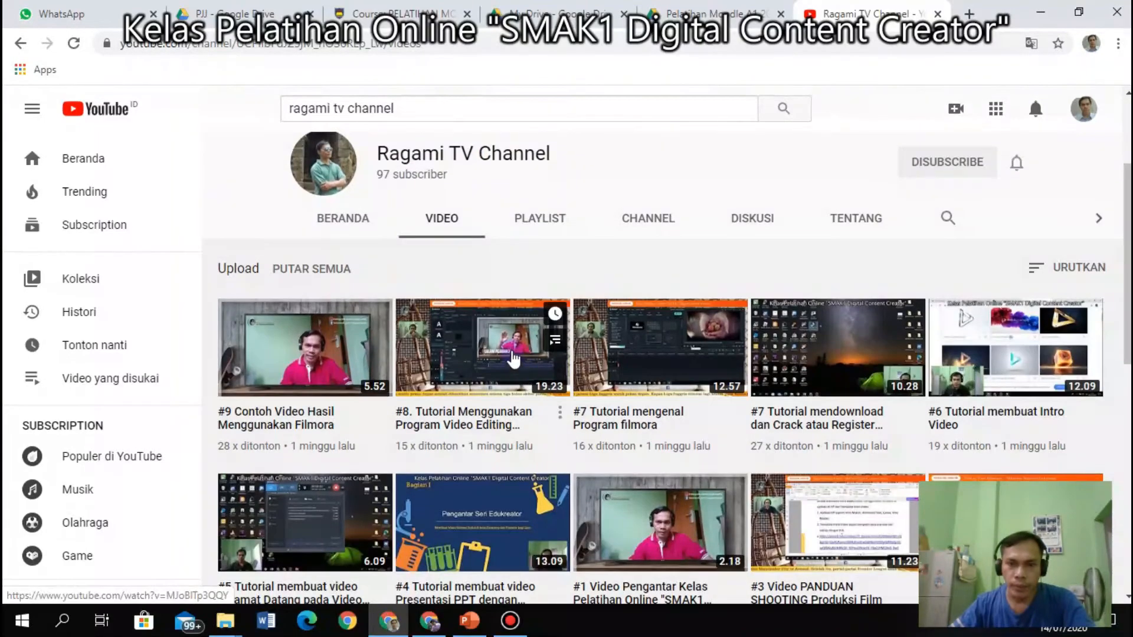
{"action": "left_click", "coordinate": [645, 344]}
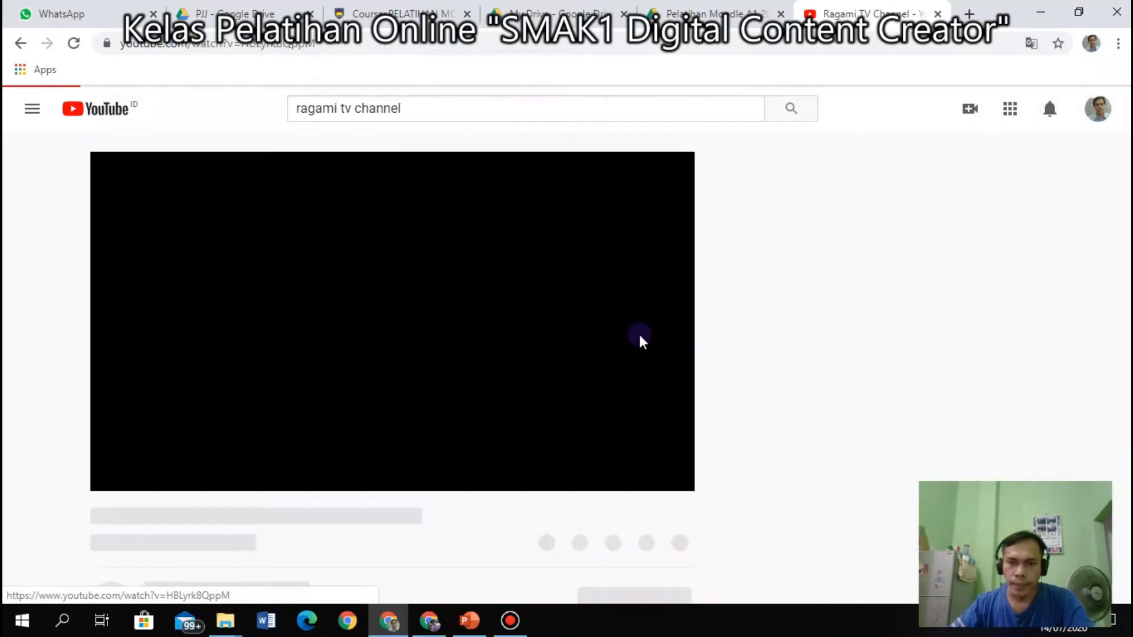
{"action": "left_click", "coordinate": [369, 49]}
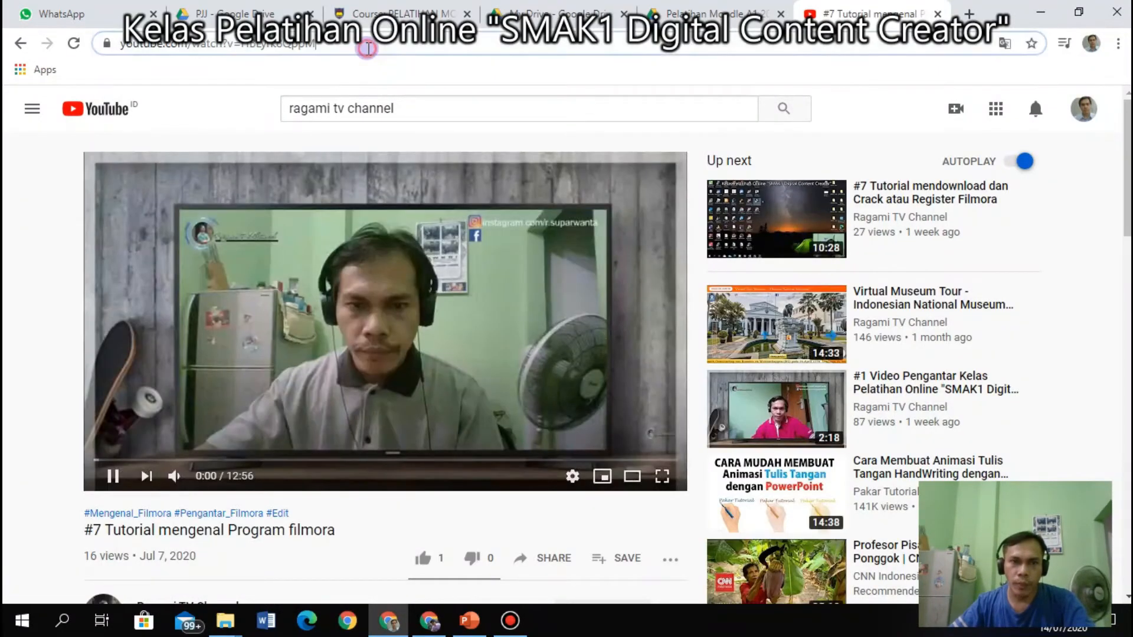
{"action": "left_click", "coordinate": [376, 228]}
{"action": "left_click_drag", "start_coordinate": [343, 49], "coordinate": [129, 51]}
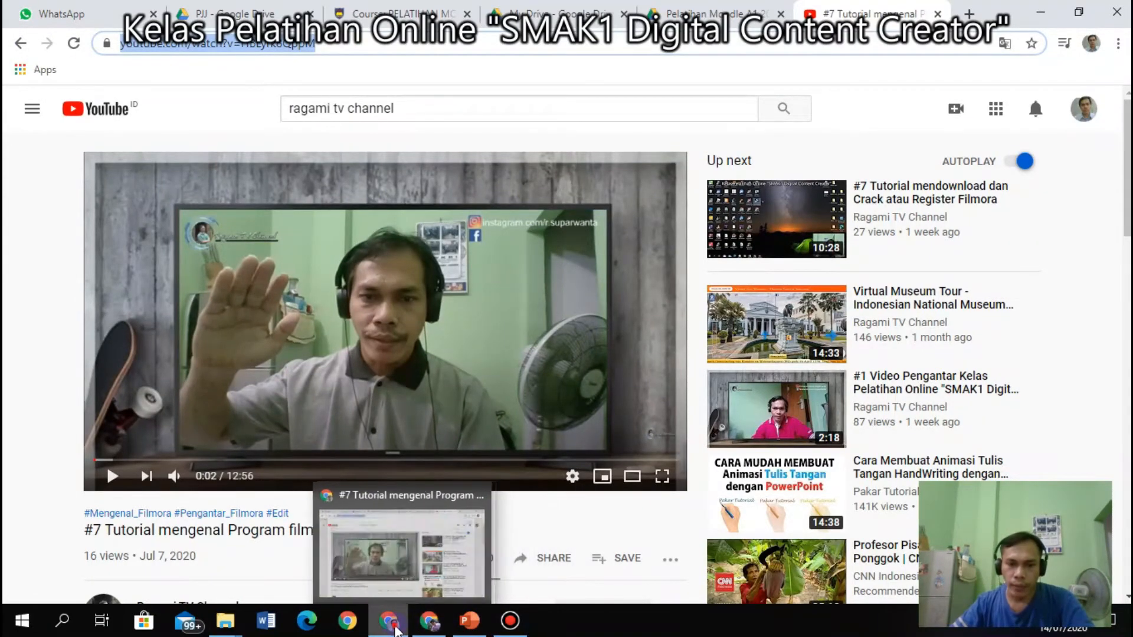
{"action": "left_click", "coordinate": [391, 621]}
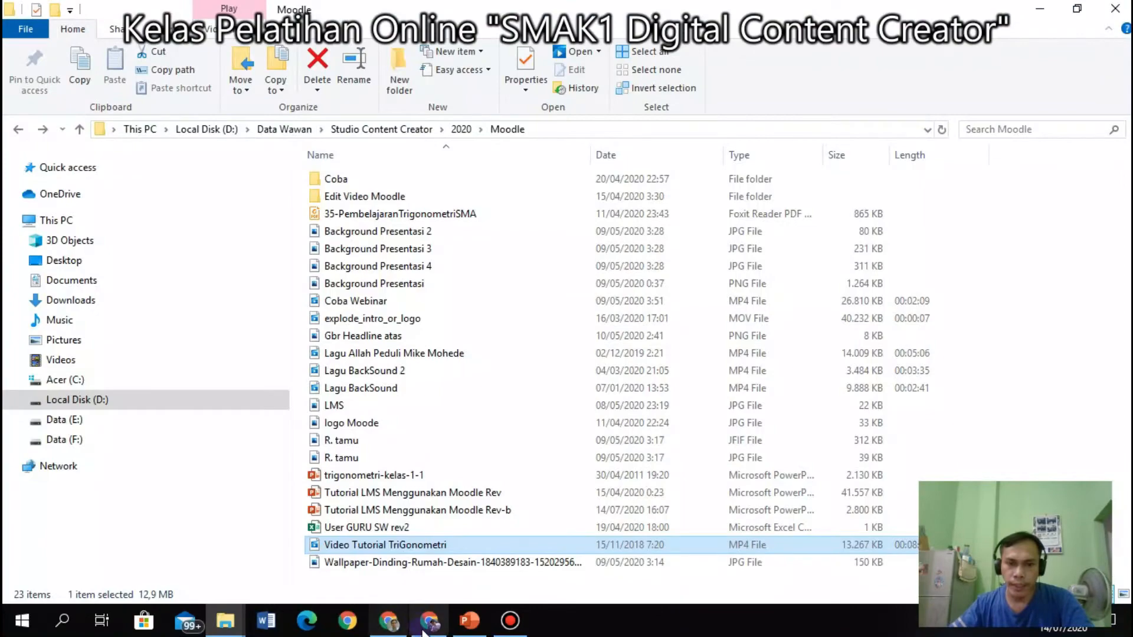
Back on the Moodle course page, start adding a URL resource to BTIK (SW).
{"action": "left_click", "coordinate": [389, 621]}
{"action": "left_click", "coordinate": [395, 12]}
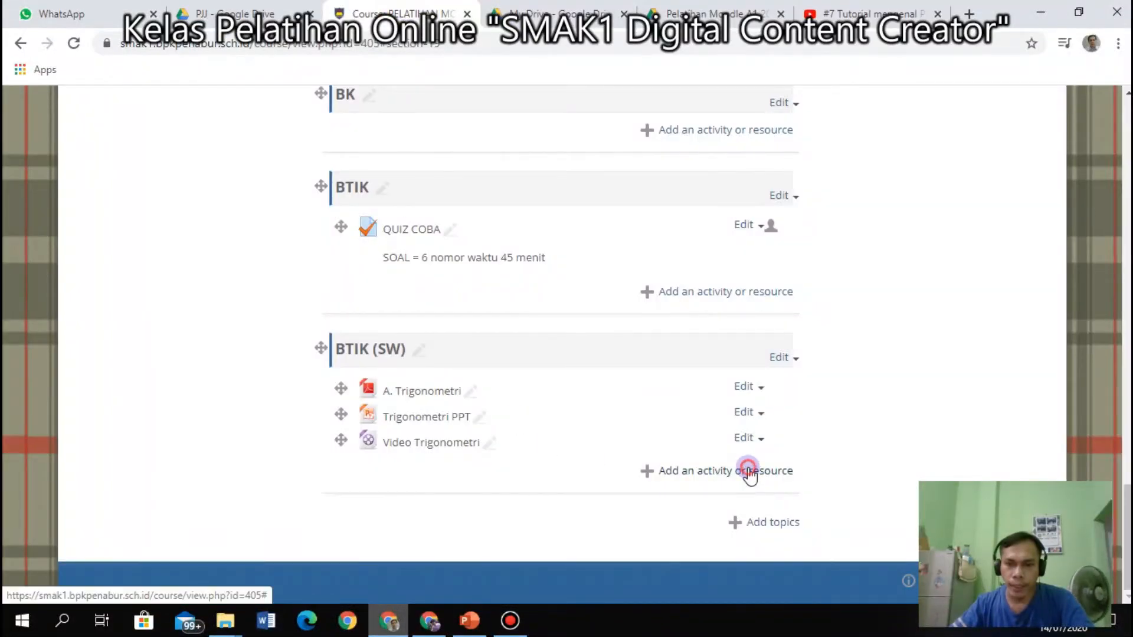
{"action": "left_click", "coordinate": [748, 470]}
{"action": "left_click_drag", "start_coordinate": [538, 334], "coordinate": [519, 526]}
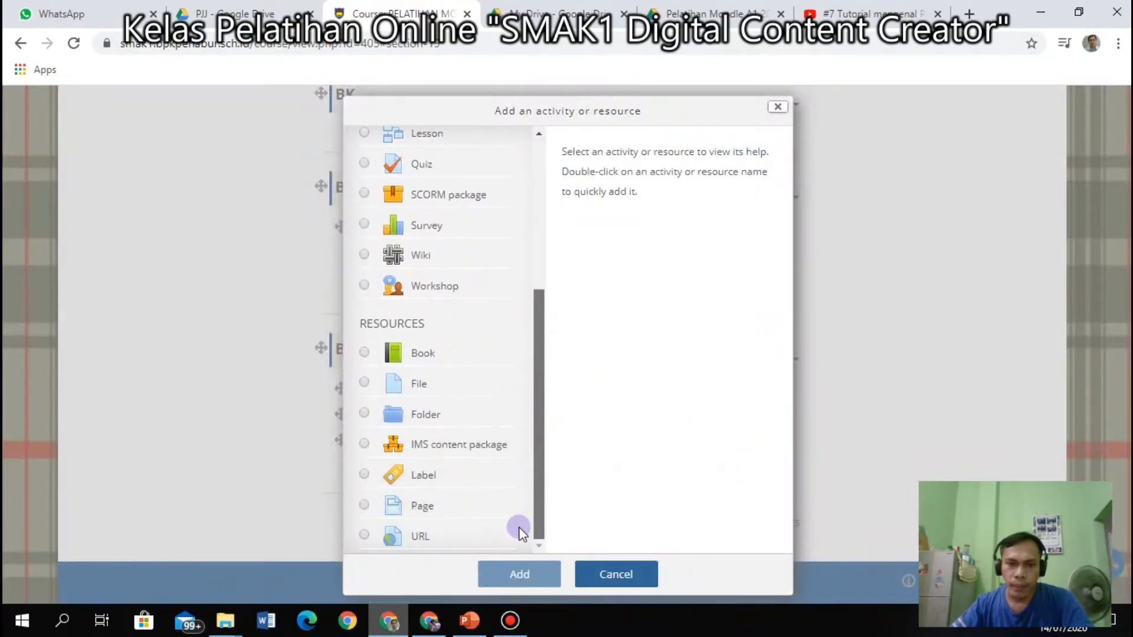
{"action": "left_click", "coordinate": [365, 536]}
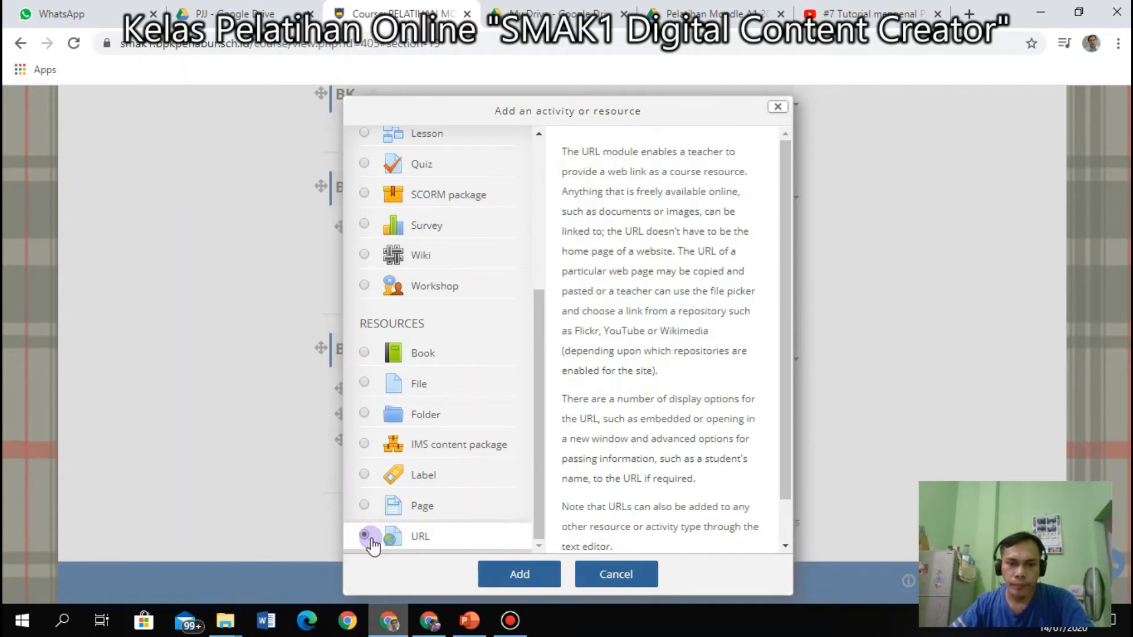
{"action": "left_click", "coordinate": [536, 570]}
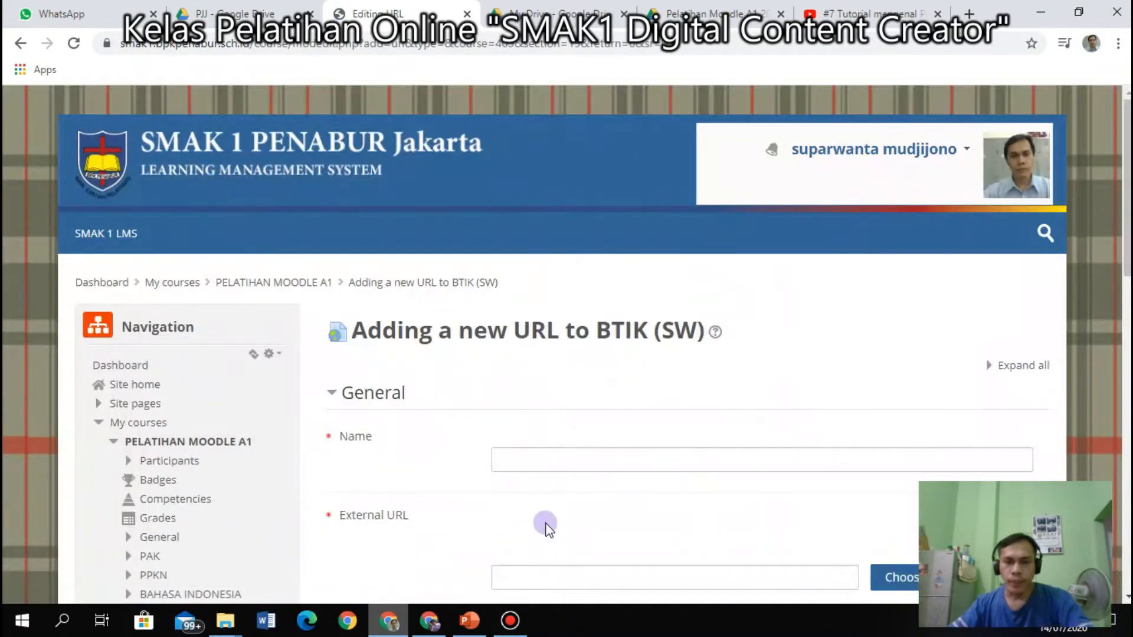
{"action": "left_click", "coordinate": [557, 423]}
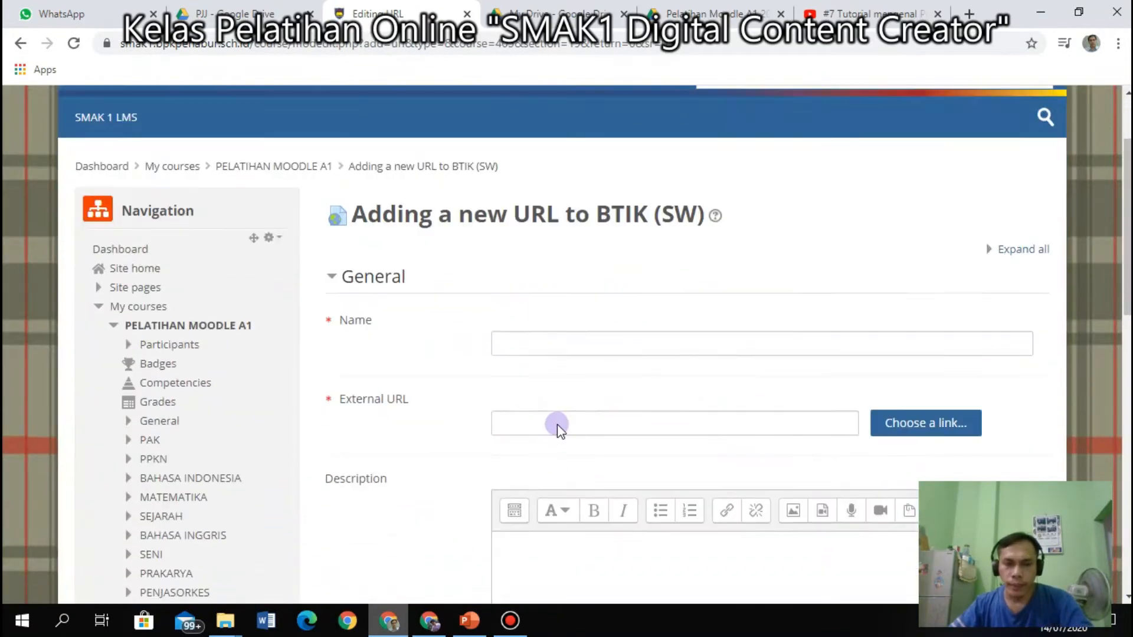
{"action": "scroll", "coordinate": [557, 424], "scroll_direction": "down", "scroll_amount": 1}
Name the link 'URL Trigonometri' and paste the YouTube video address as its external URL.
{"action": "left_click", "coordinate": [536, 297]}
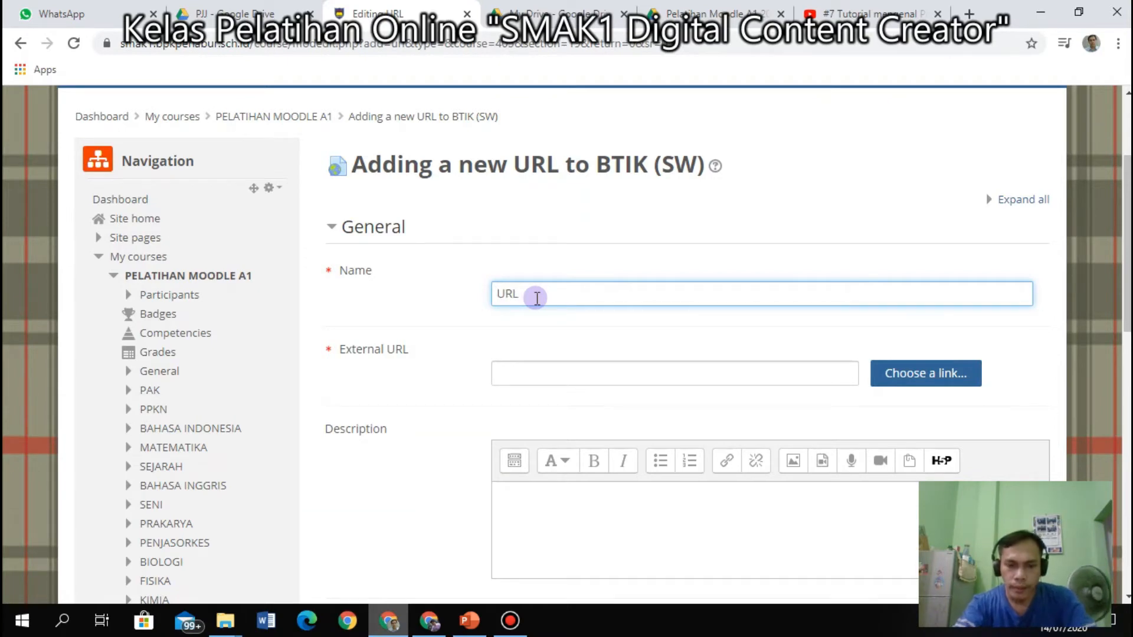
{"action": "type", "text": "URL Trigonometri"}
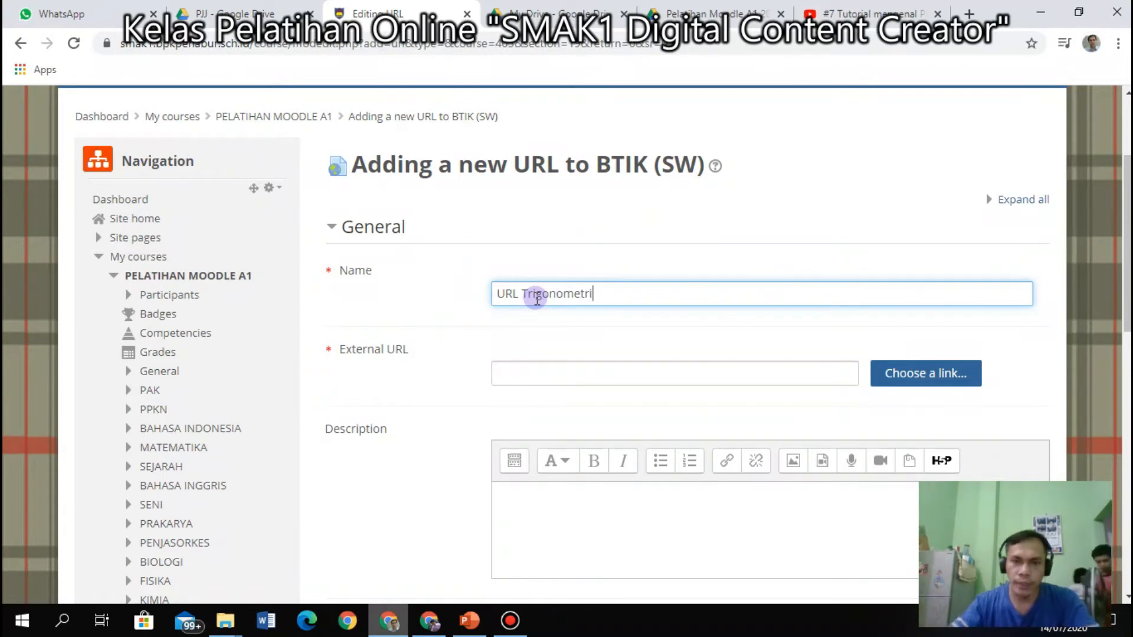
{"action": "left_click", "coordinate": [571, 368]}
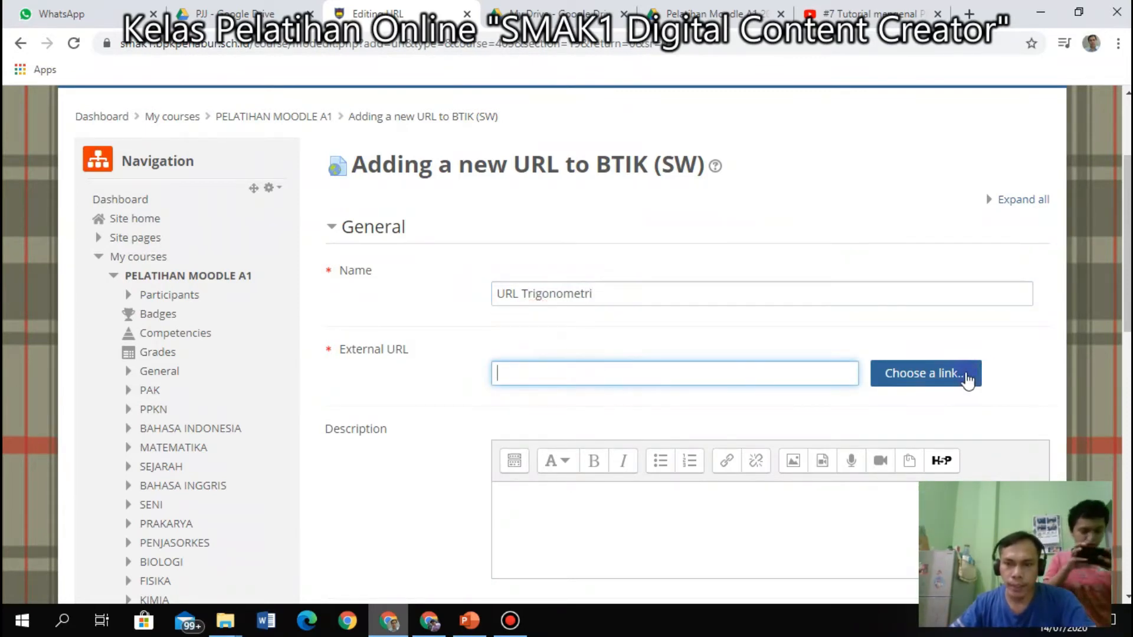
{"action": "type", "text": "https://www.youtube.com/watch?v=HBLyrk8QppM"}
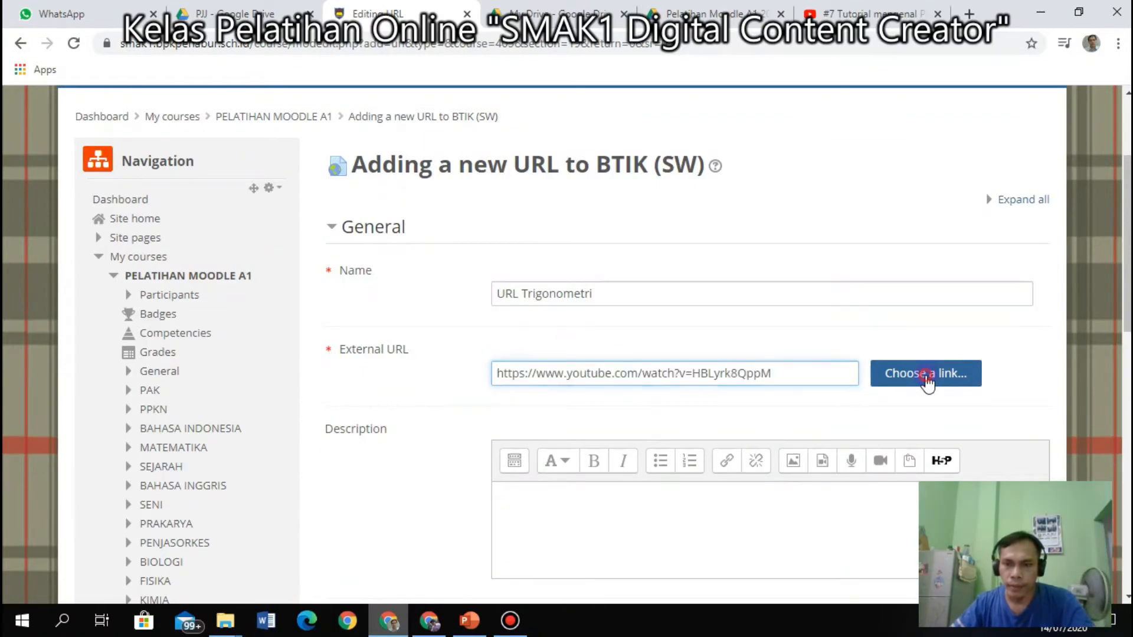
Browse the file picker's sources, close it without choosing anything, and save the link.
{"action": "left_click", "coordinate": [927, 378]}
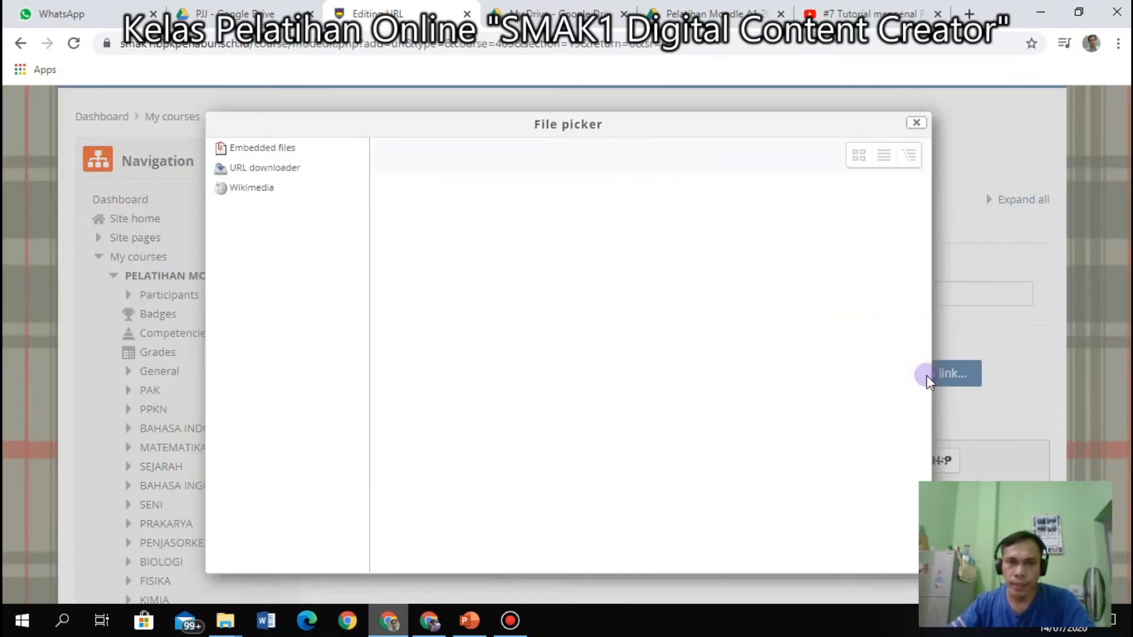
{"action": "left_click", "coordinate": [258, 171]}
{"action": "left_click", "coordinate": [253, 190]}
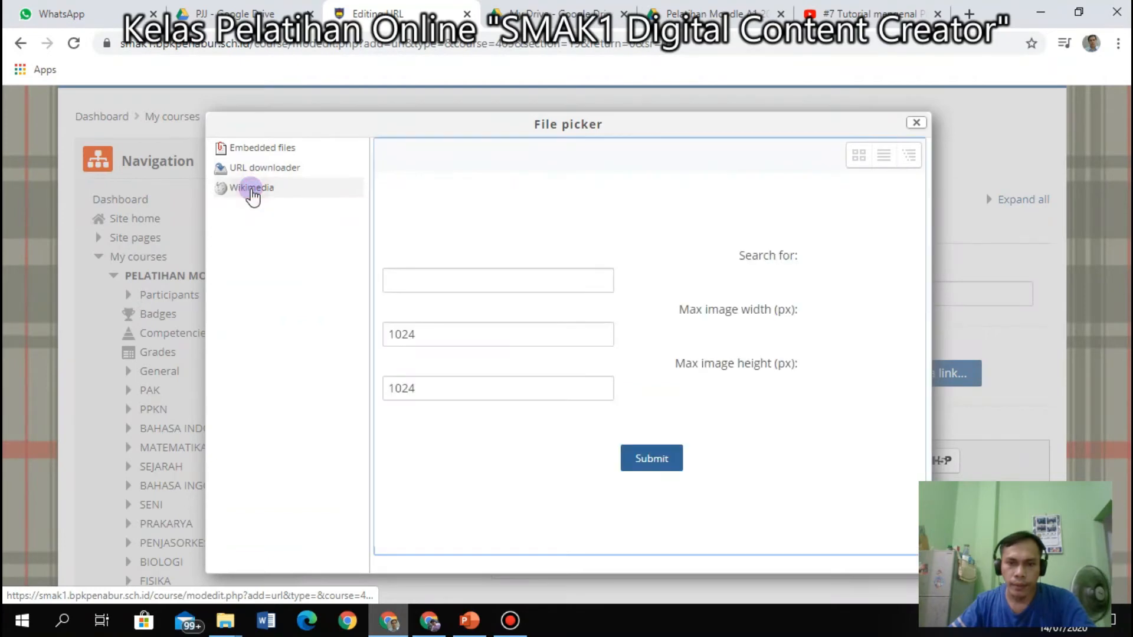
{"action": "left_click_drag", "start_coordinate": [926, 108], "coordinate": [917, 117]}
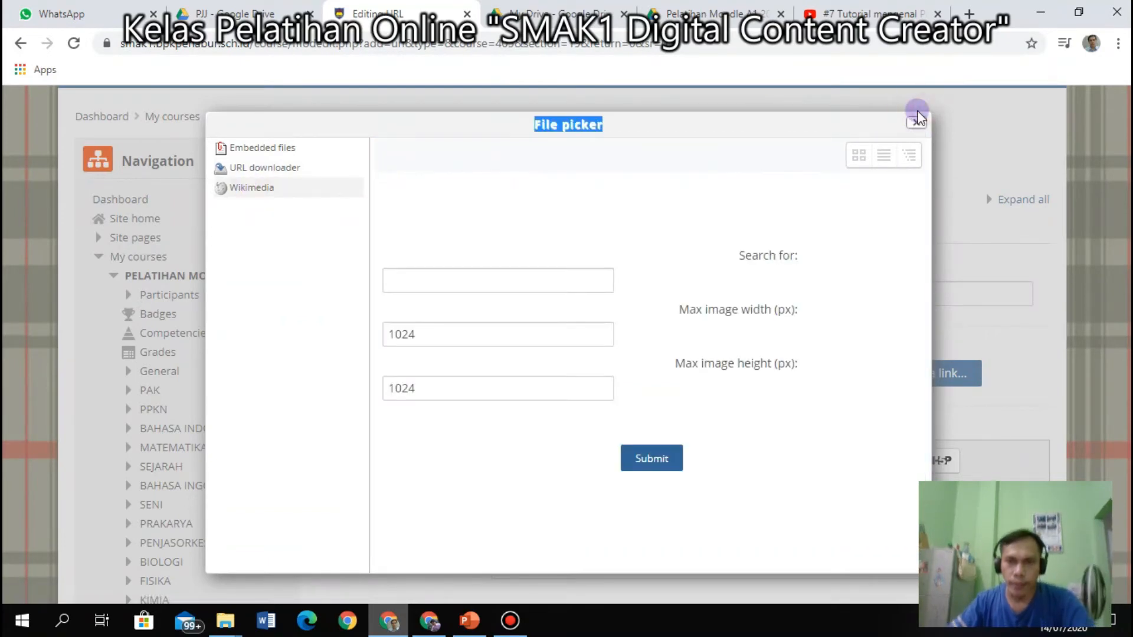
{"action": "left_click", "coordinate": [922, 122]}
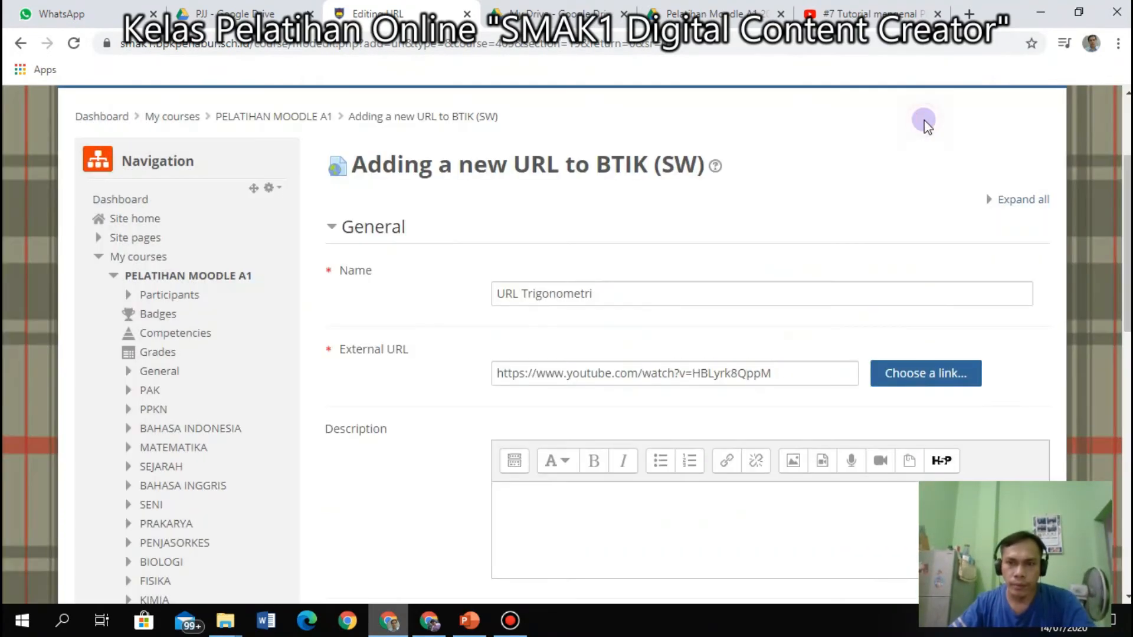
{"action": "scroll", "coordinate": [887, 357], "scroll_direction": "down", "scroll_amount": 1}
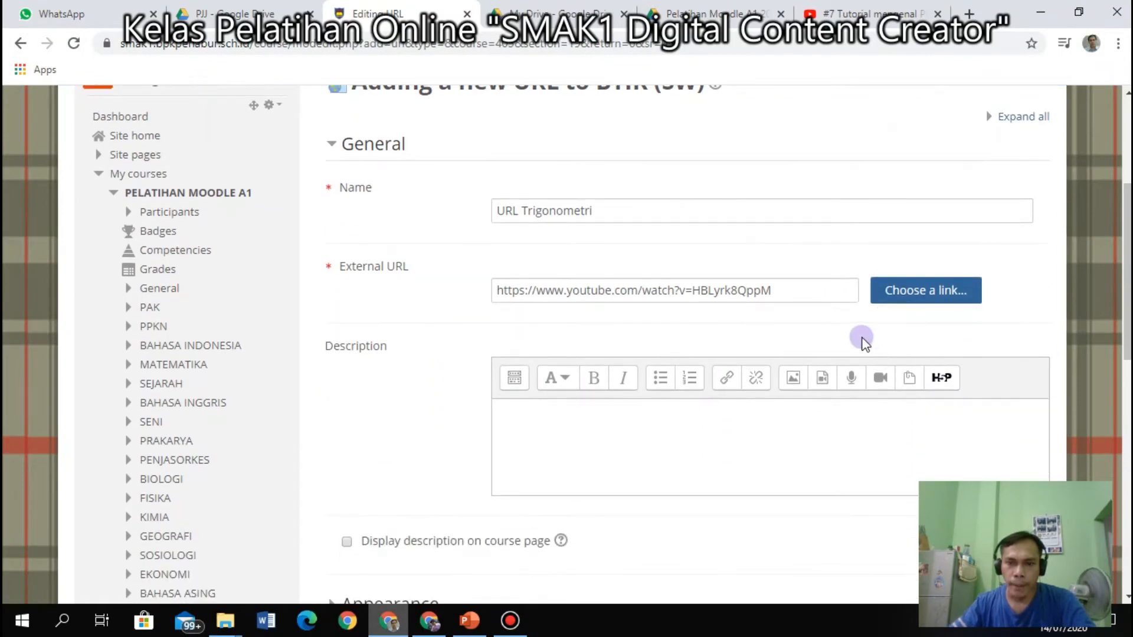
{"action": "scroll", "coordinate": [690, 341], "scroll_direction": "down", "scroll_amount": 2}
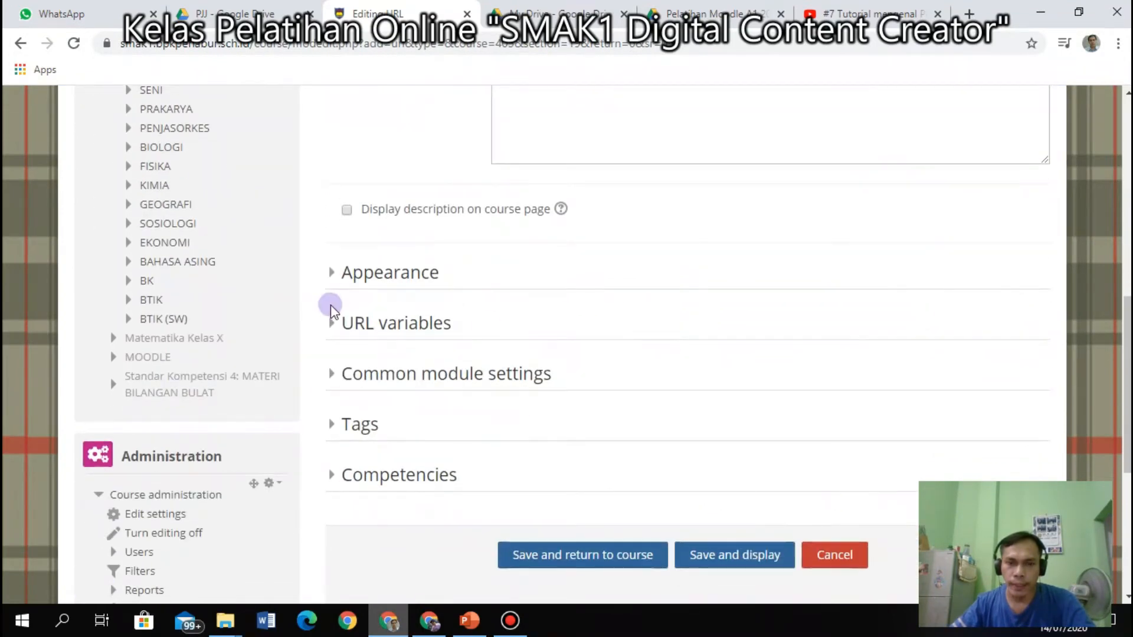
{"action": "left_click", "coordinate": [572, 556]}
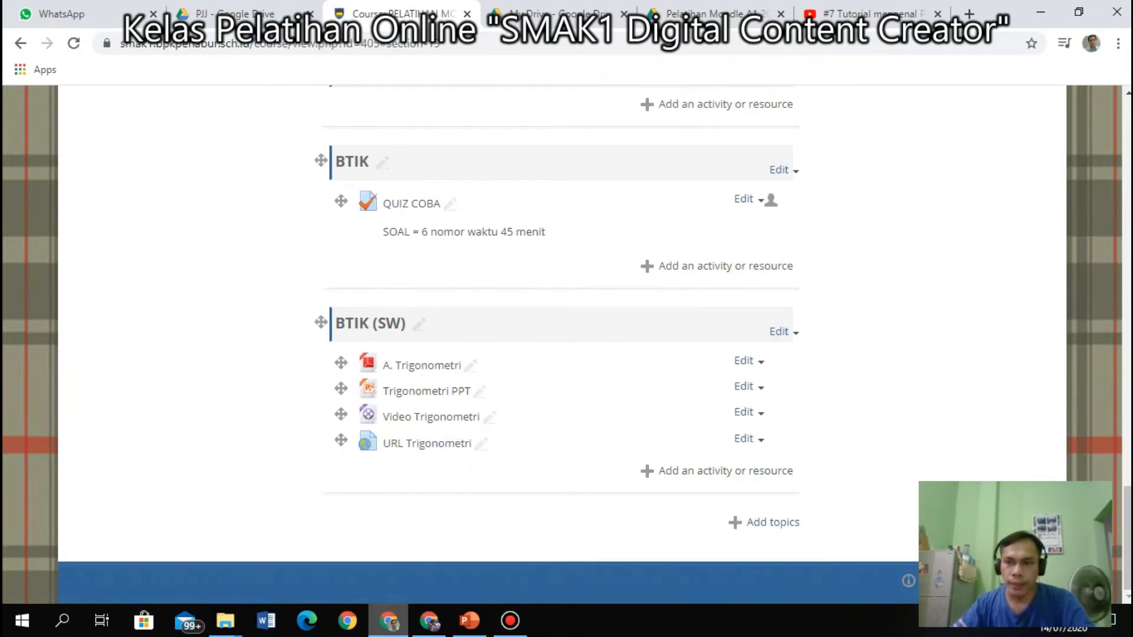
Turn course editing off and scroll down to BTIK (SW).
{"action": "left_click_drag", "start_coordinate": [1126, 508], "coordinate": [1055, 184]}
{"action": "left_click", "coordinate": [1047, 207]}
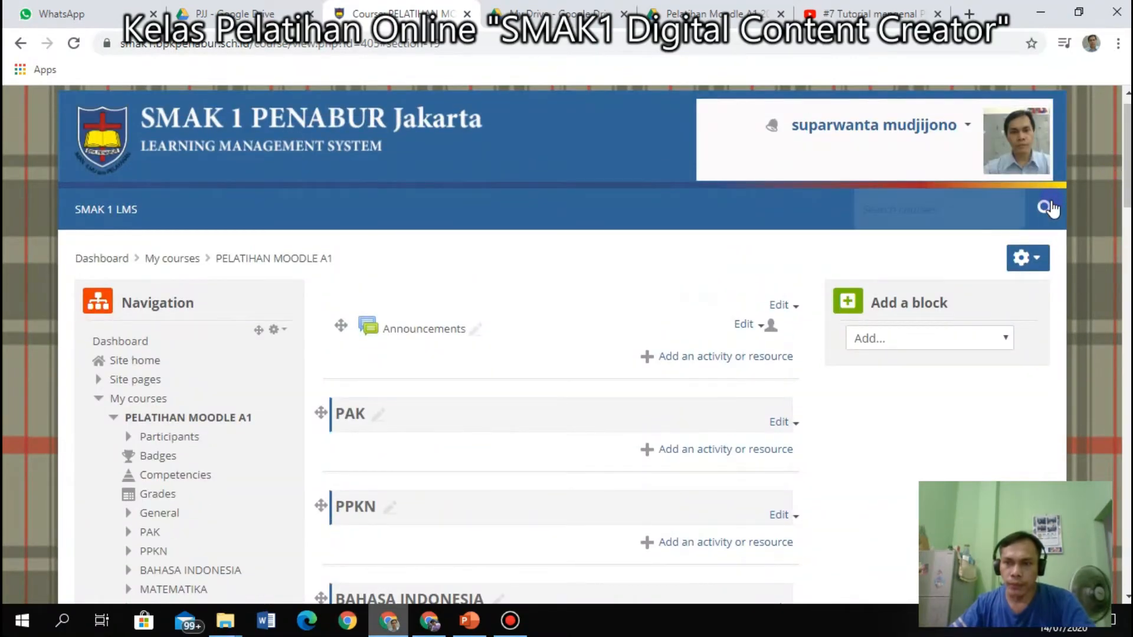
{"action": "left_click", "coordinate": [1027, 258]}
{"action": "left_click", "coordinate": [975, 314]}
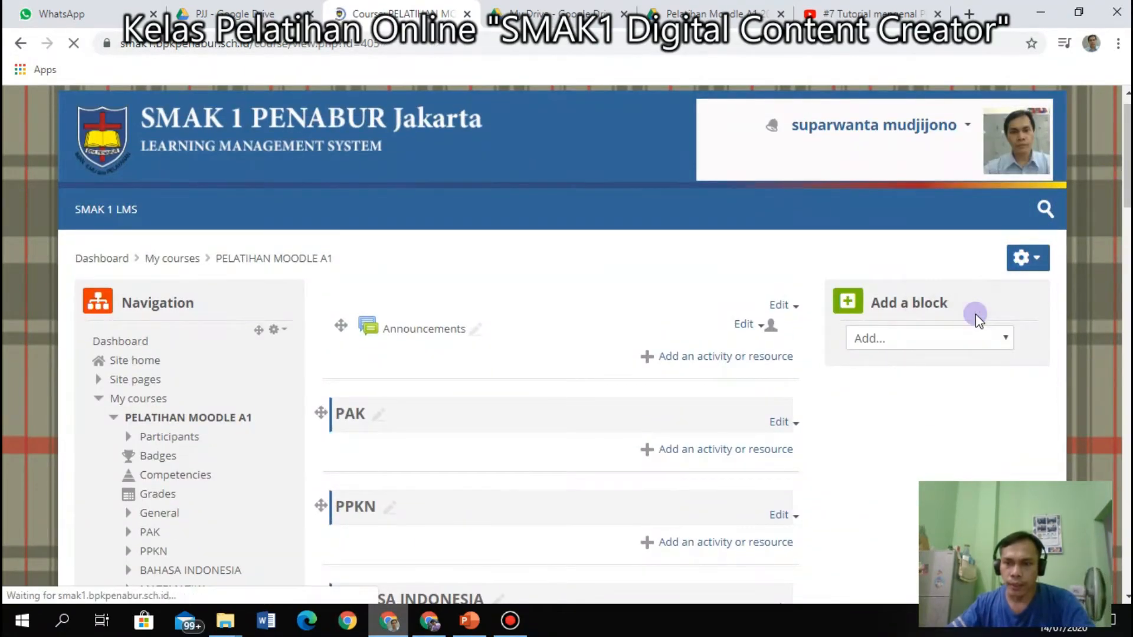
{"action": "scroll", "coordinate": [463, 508], "scroll_direction": "down", "scroll_amount": 15}
{"action": "scroll", "coordinate": [460, 490], "scroll_direction": "down", "scroll_amount": 2}
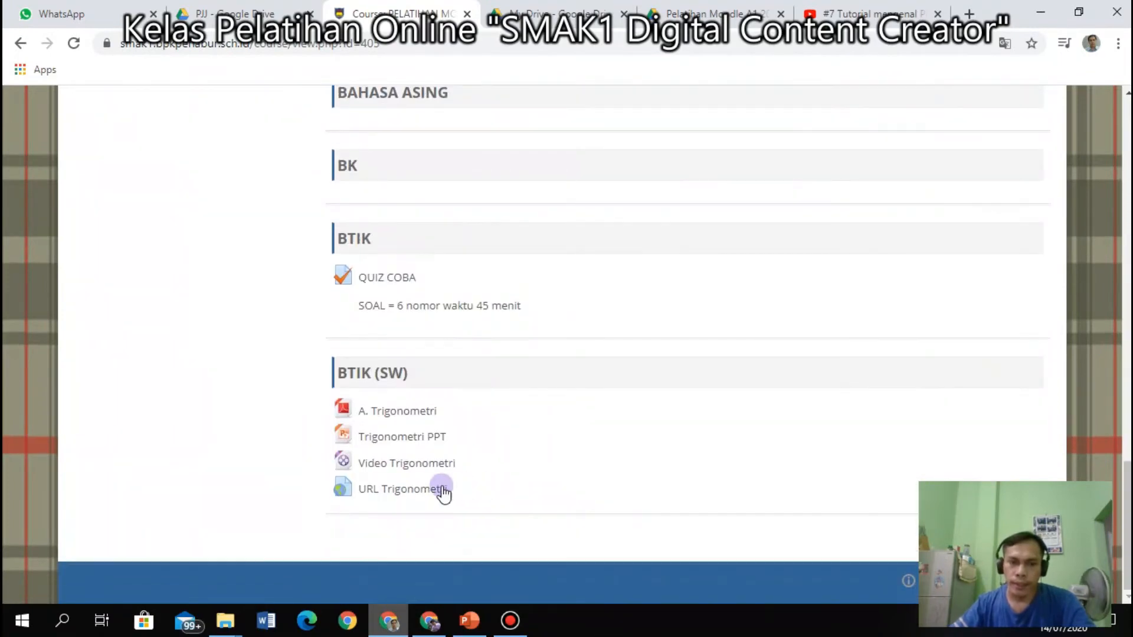
View the A. Trigonometri PDF, then download the Trigonometri PPT file.
{"action": "left_click", "coordinate": [387, 414]}
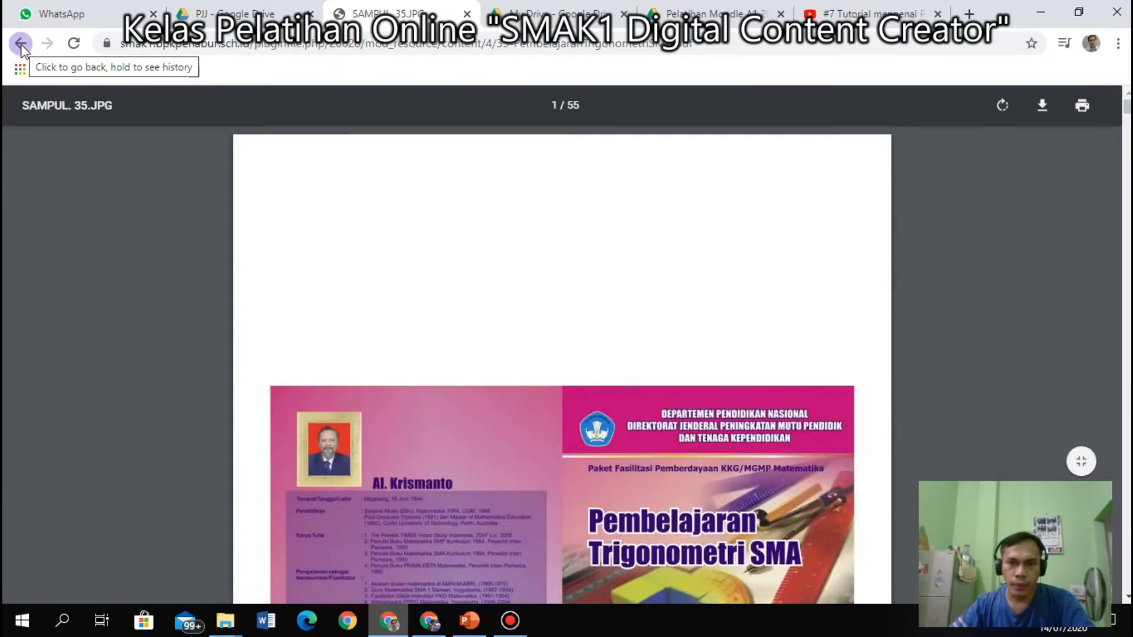
{"action": "scroll", "coordinate": [592, 402], "scroll_direction": "down", "scroll_amount": 15}
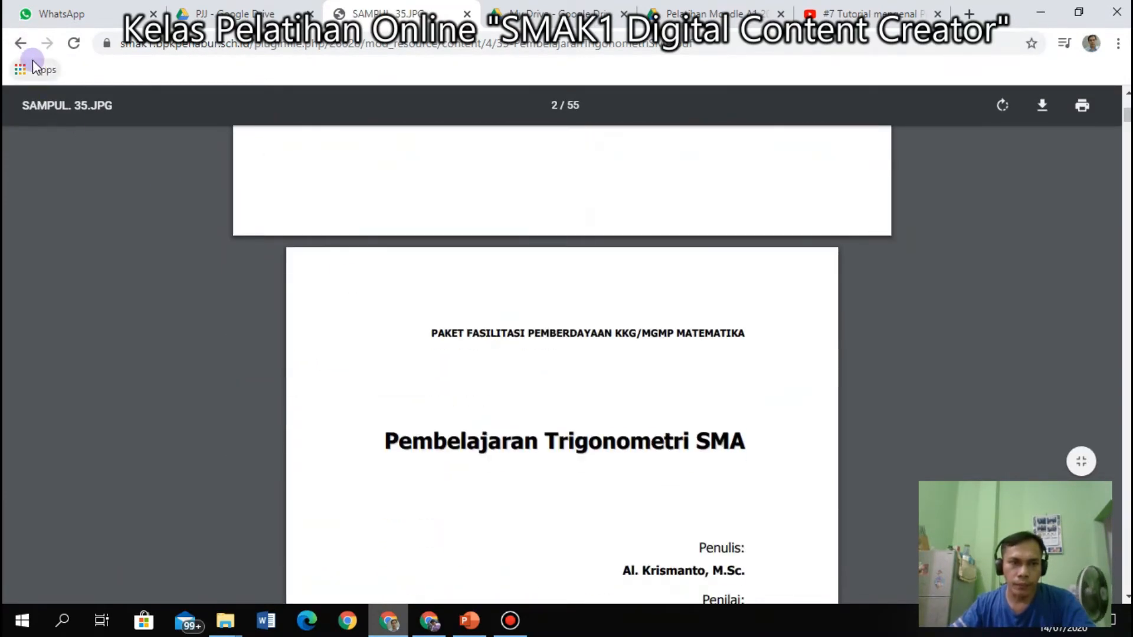
{"action": "left_click", "coordinate": [21, 44]}
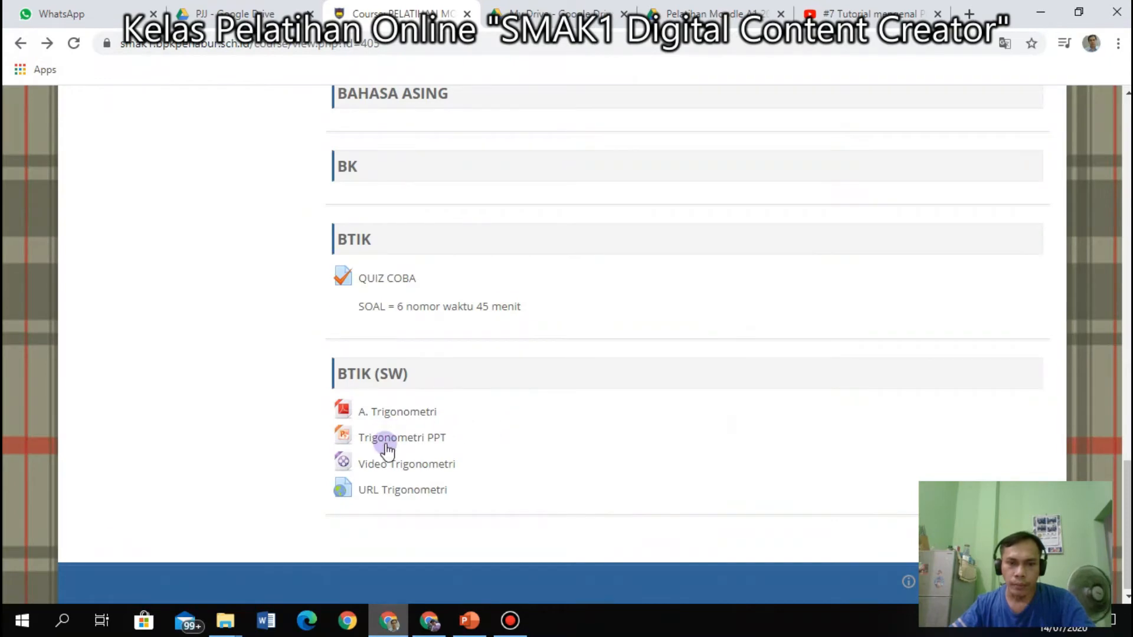
{"action": "left_click", "coordinate": [387, 450]}
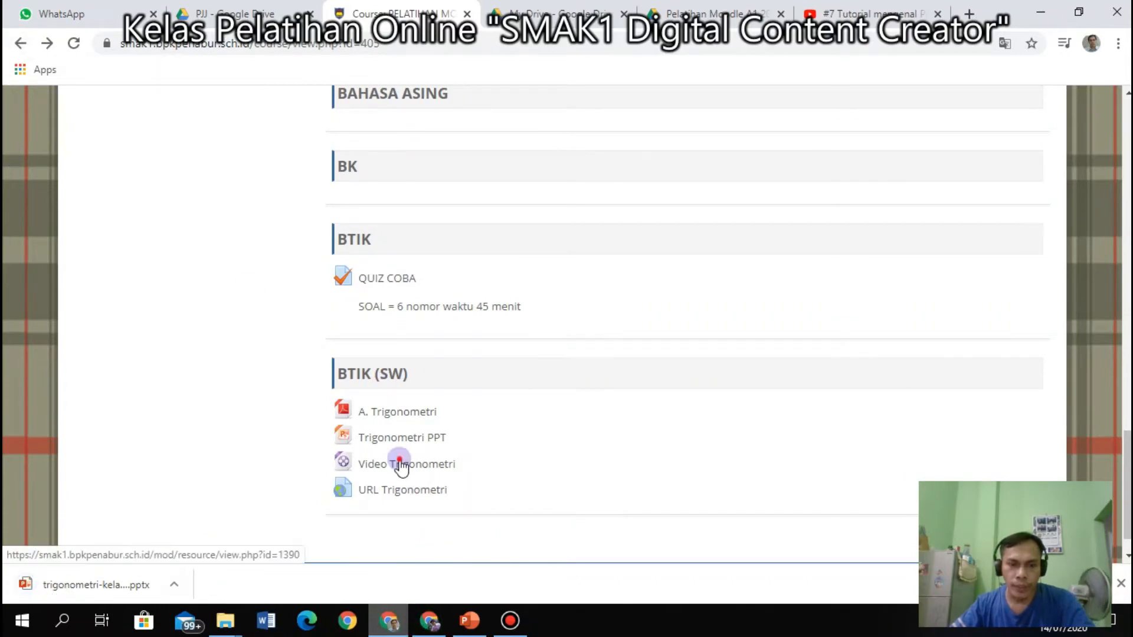
Play Video Trigonometri in full screen, pause it, then open the URL Trigonometri YouTube link.
{"action": "left_click", "coordinate": [420, 460]}
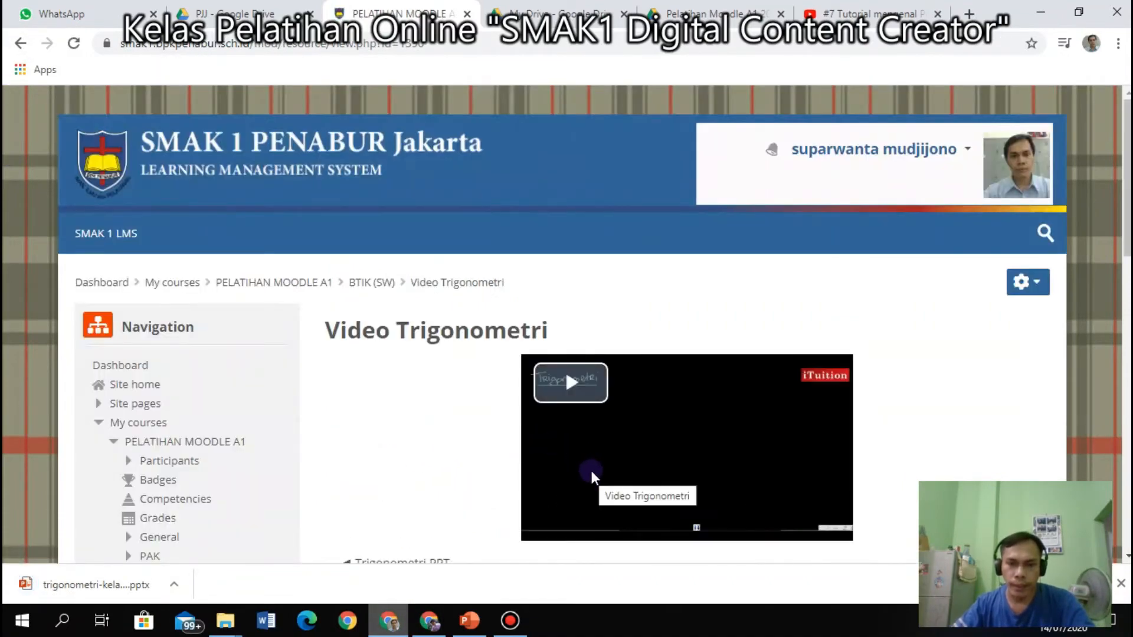
{"action": "left_click", "coordinate": [571, 384]}
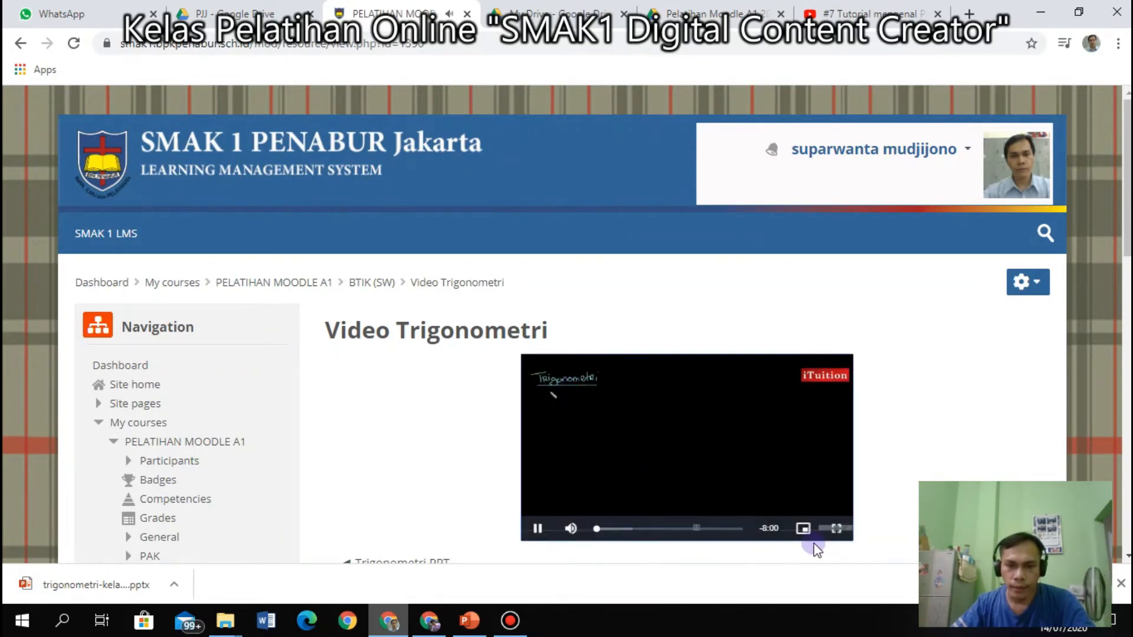
{"action": "left_click", "coordinate": [835, 530]}
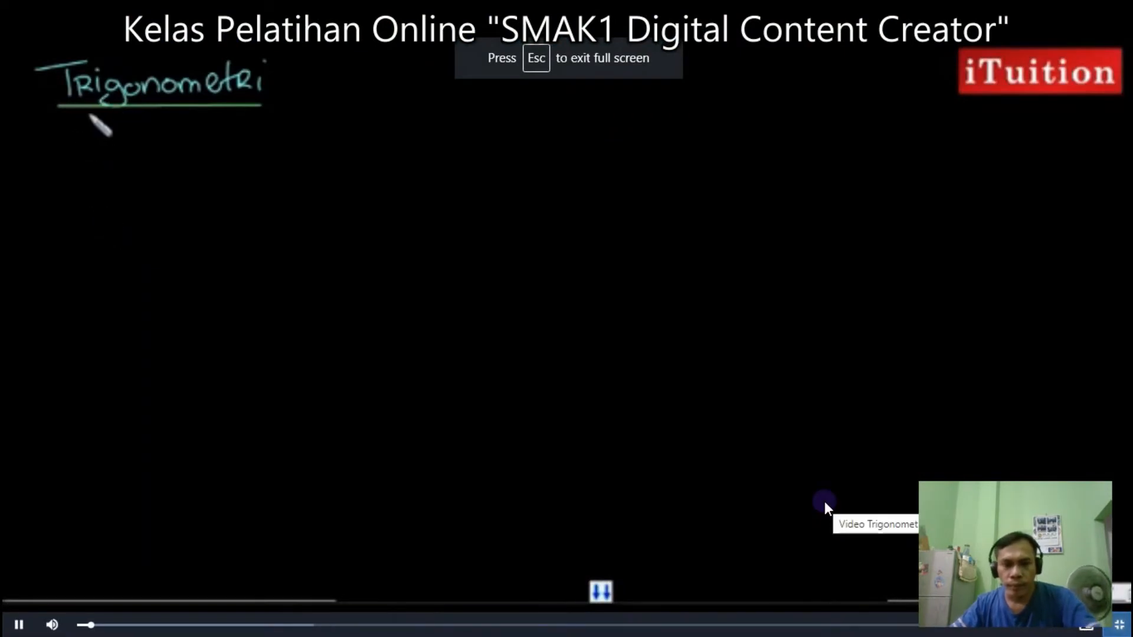
{"action": "key", "text": "Escape"}
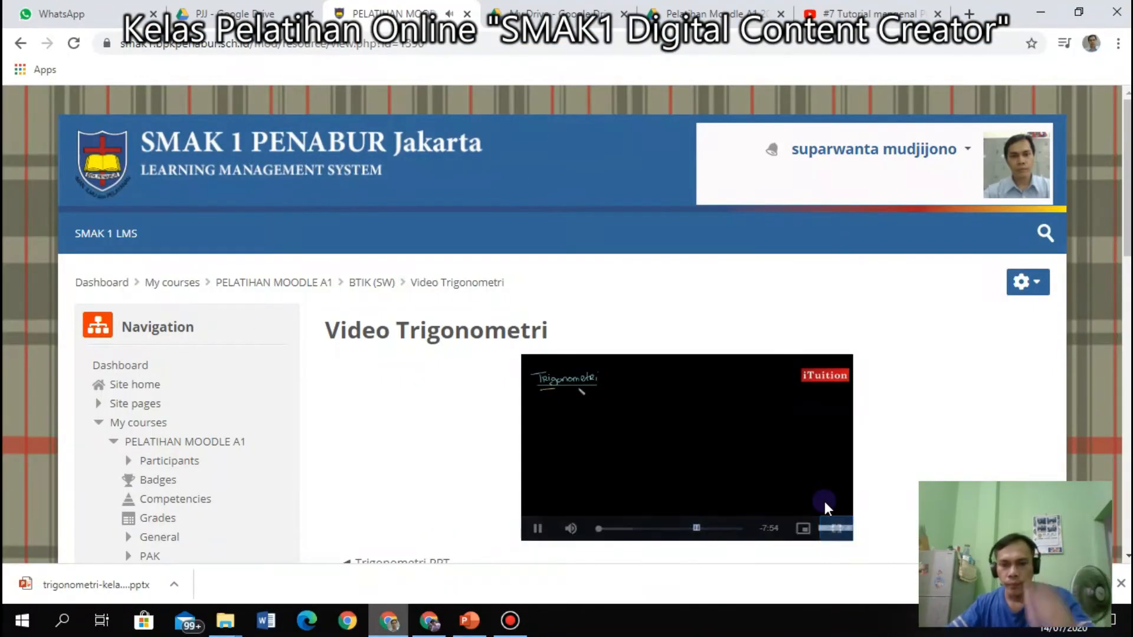
{"action": "left_click", "coordinate": [538, 528]}
{"action": "scroll", "coordinate": [616, 460], "scroll_direction": "down", "scroll_amount": 3}
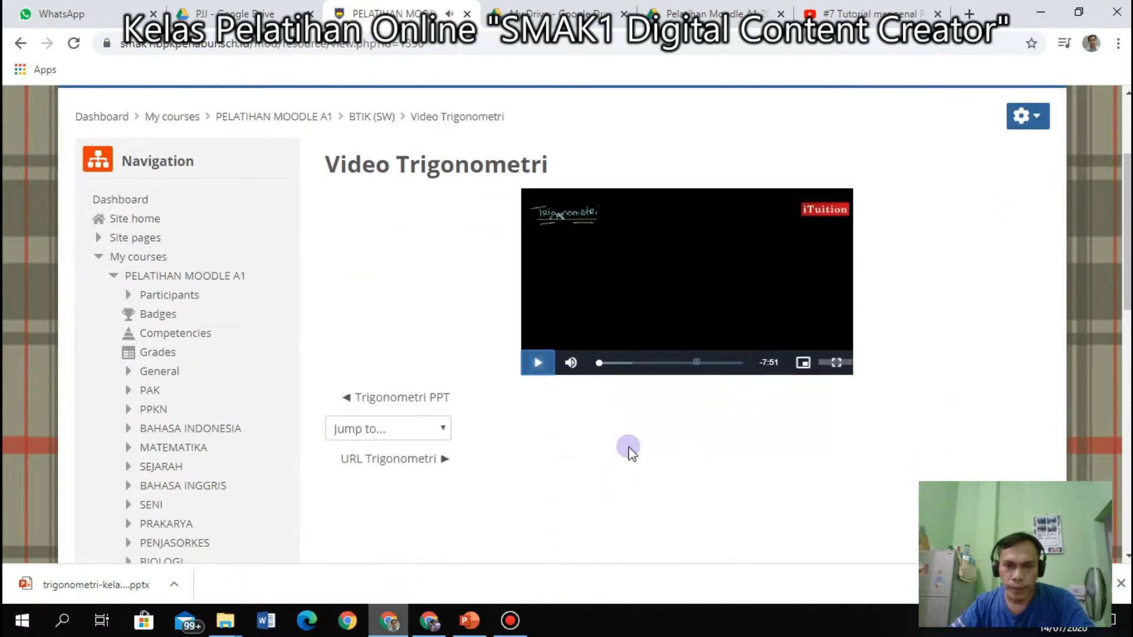
{"action": "left_click", "coordinate": [16, 44]}
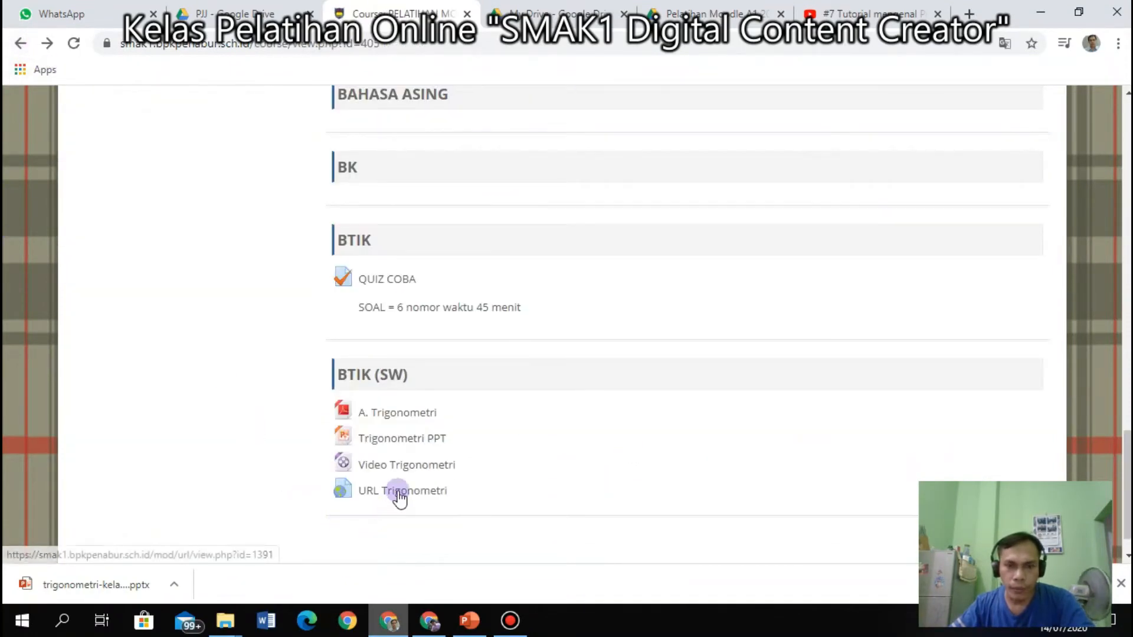
{"action": "left_click", "coordinate": [400, 493]}
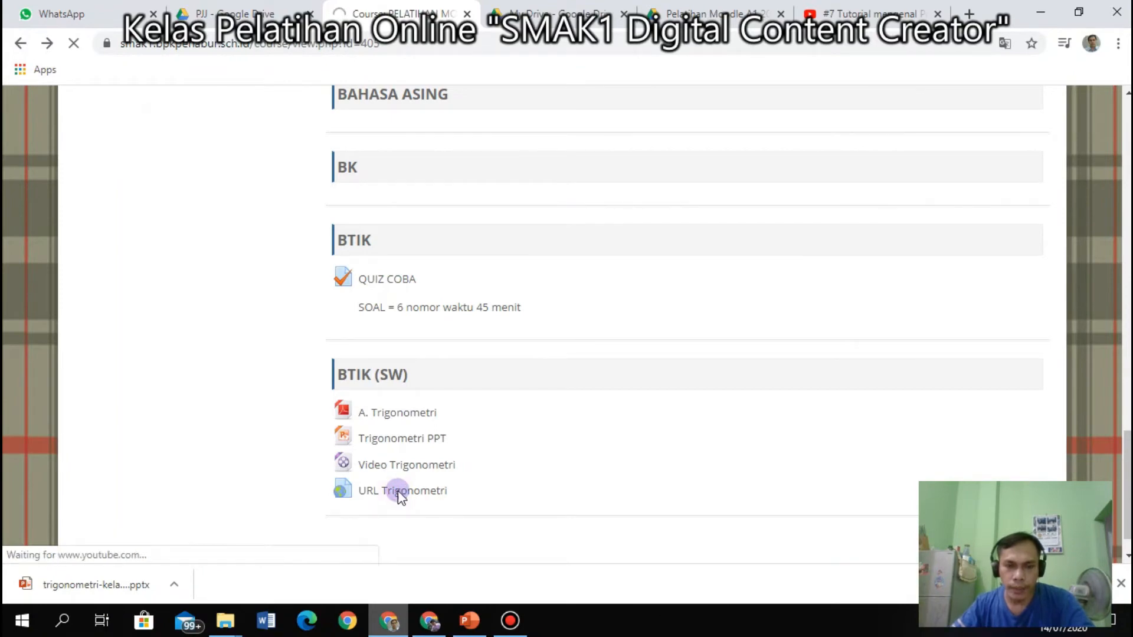
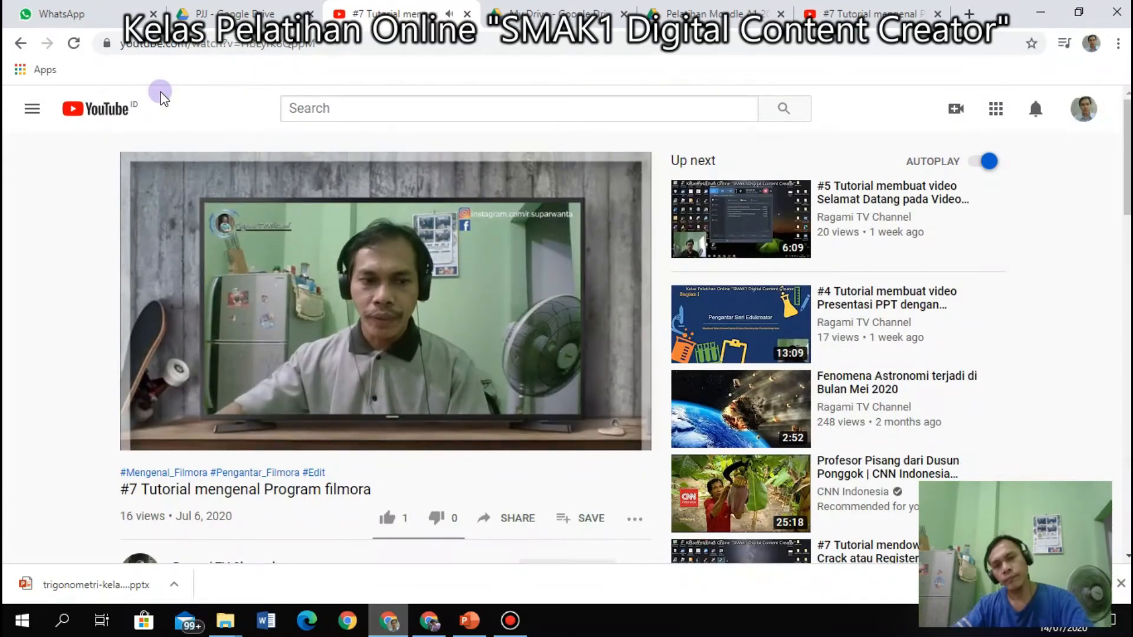
Return from YouTube to the PELATIHAN MOODLE A1 course page and open its administration menu.
{"action": "left_click", "coordinate": [19, 42]}
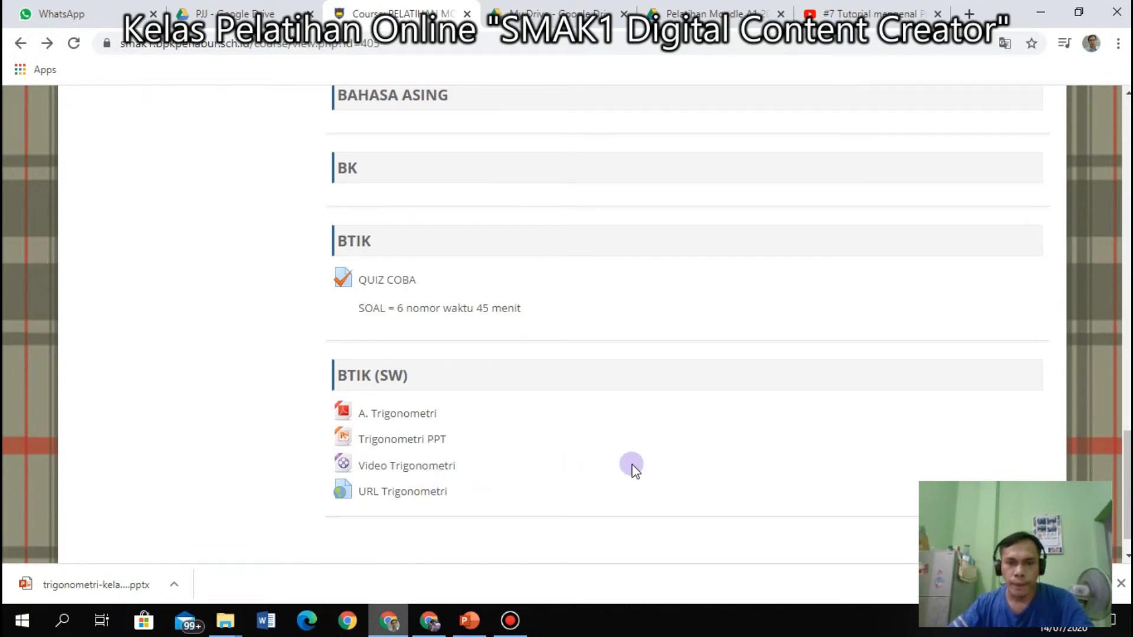
{"action": "scroll", "coordinate": [785, 402], "scroll_direction": "up", "scroll_amount": 20}
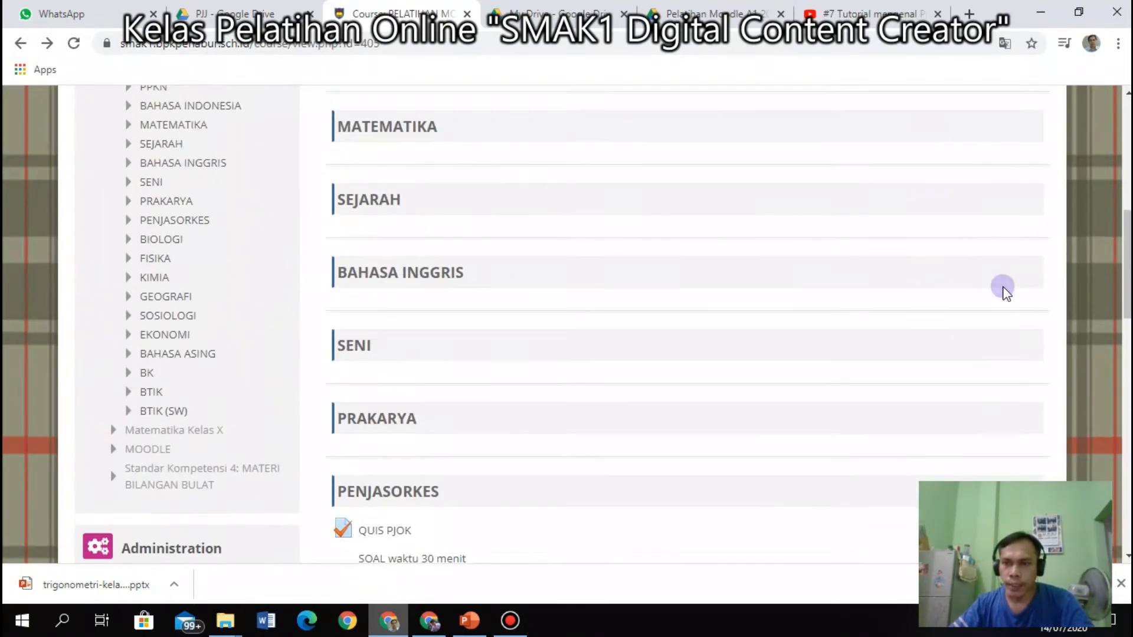
{"action": "scroll", "coordinate": [1013, 266], "scroll_direction": "up", "scroll_amount": 3}
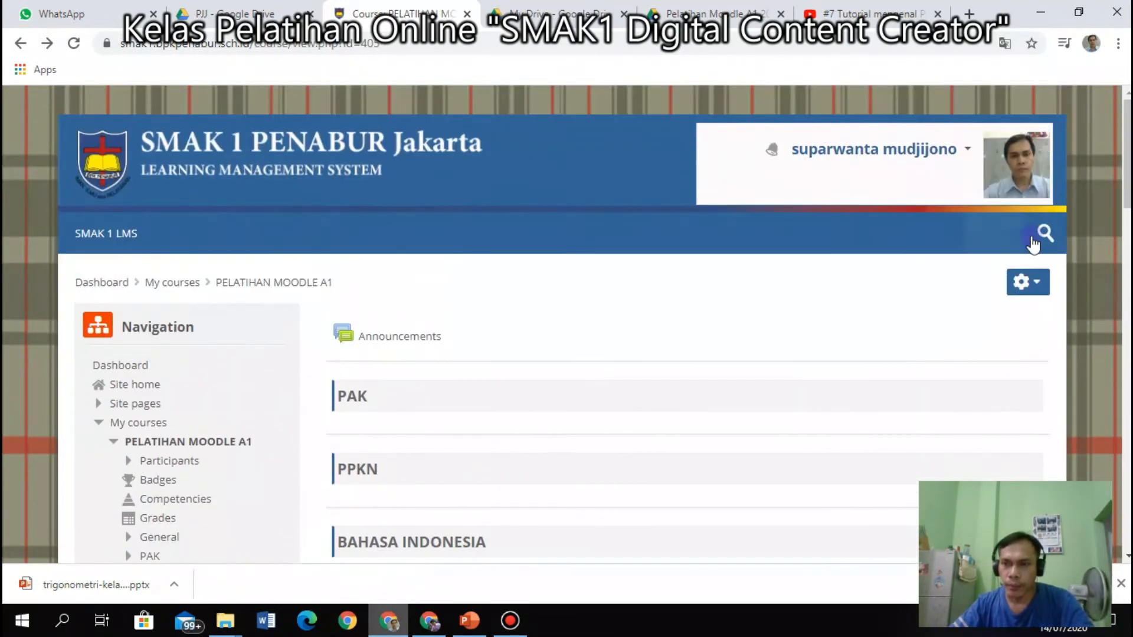
{"action": "left_click", "coordinate": [1028, 281]}
Turn editing on and add a Page resource to the BTIK (SW) section.
{"action": "left_click", "coordinate": [968, 338]}
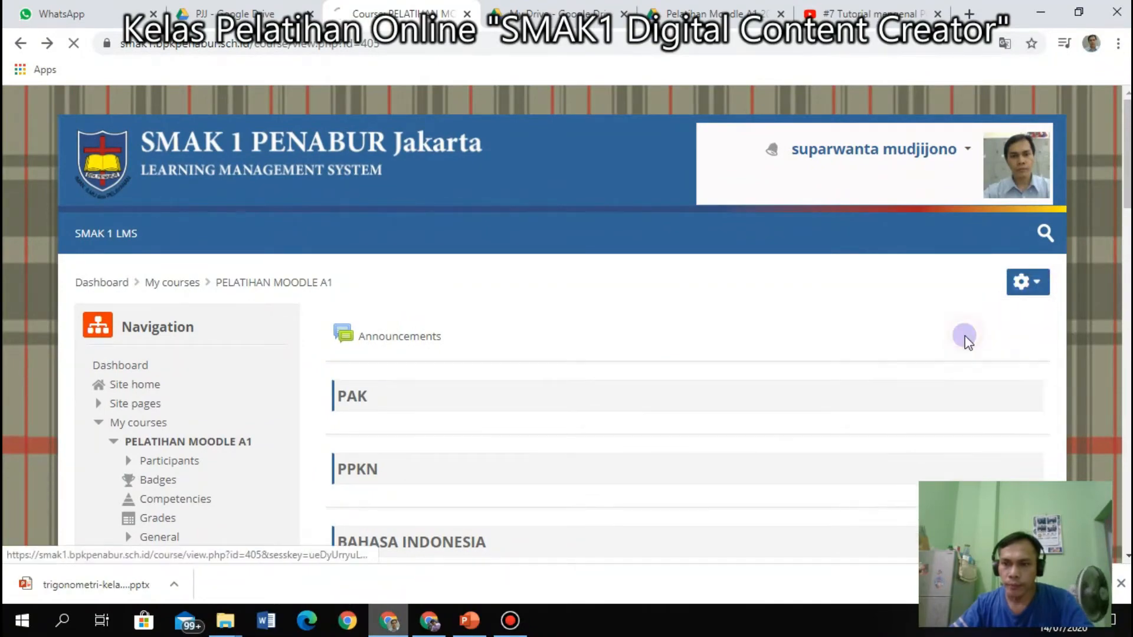
{"action": "scroll", "coordinate": [606, 424], "scroll_direction": "down", "scroll_amount": 20}
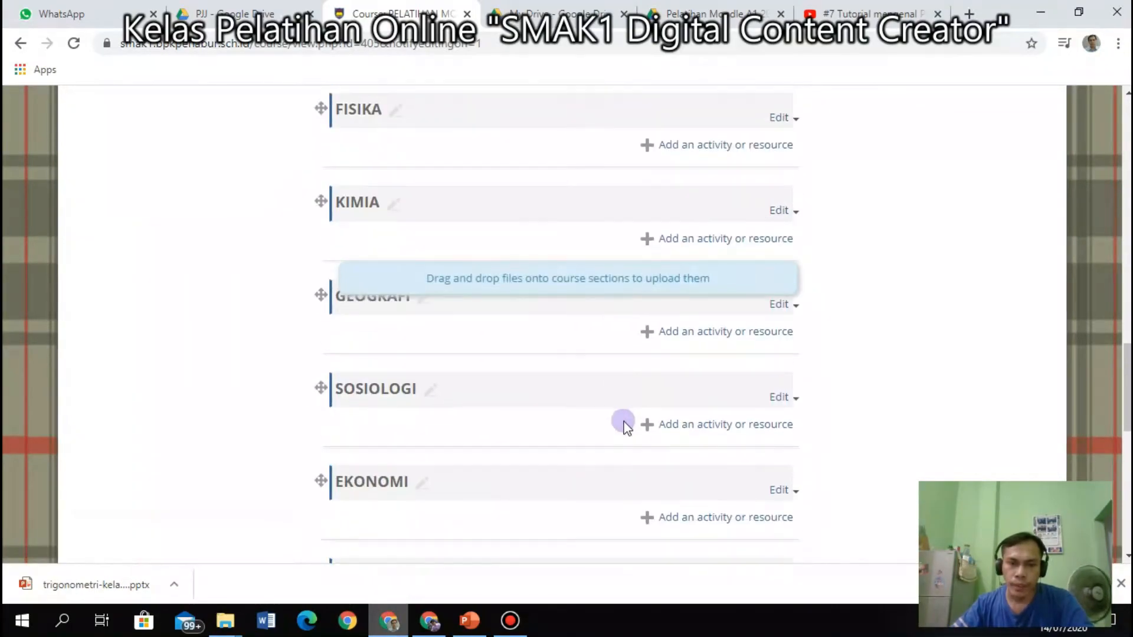
{"action": "scroll", "coordinate": [625, 423], "scroll_direction": "down", "scroll_amount": 3}
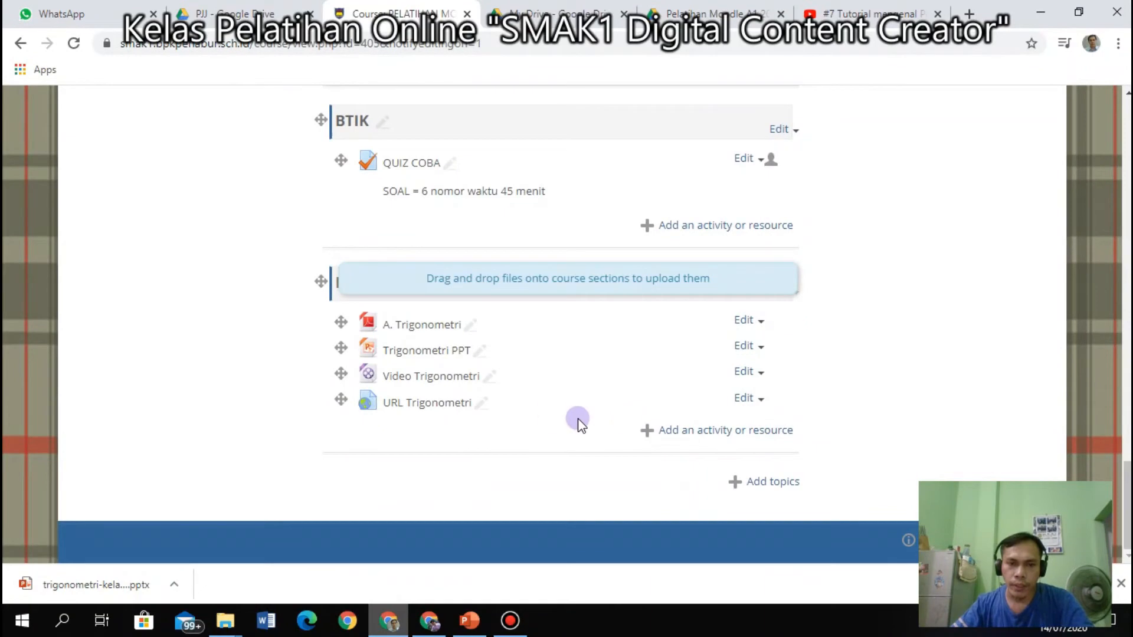
{"action": "left_click", "coordinate": [730, 432]}
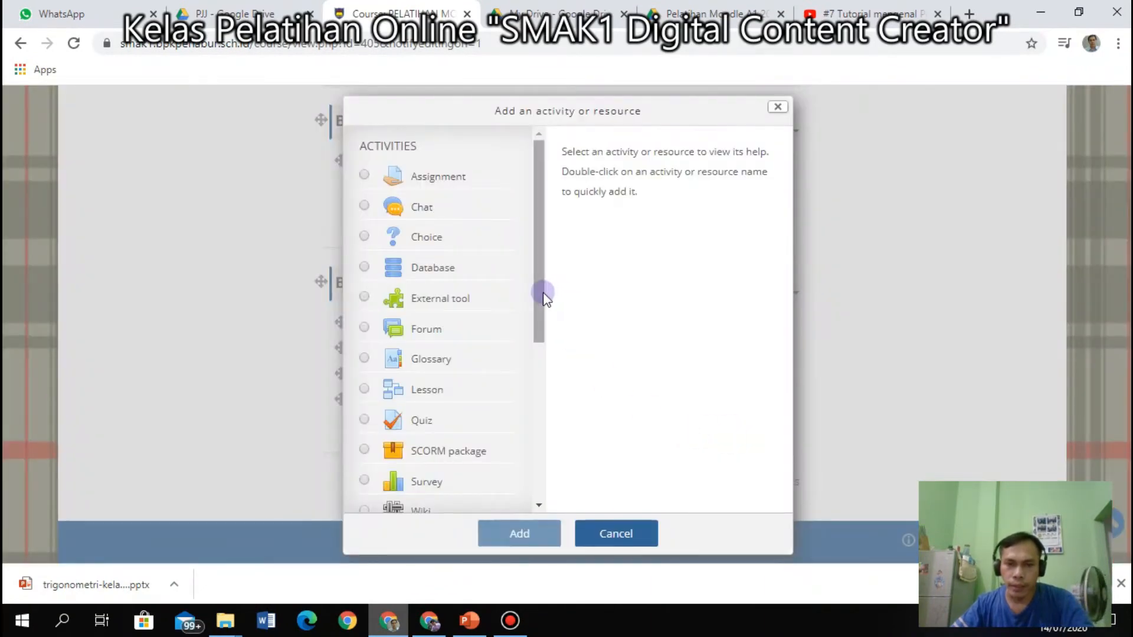
{"action": "left_click_drag", "start_coordinate": [539, 293], "coordinate": [508, 475]}
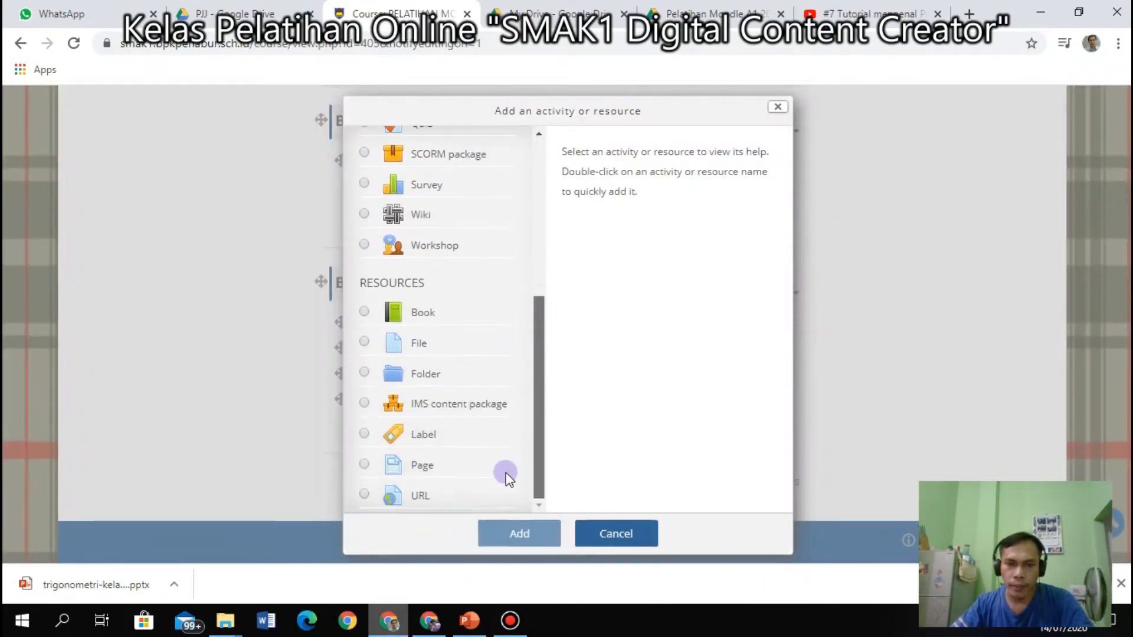
{"action": "left_click", "coordinate": [414, 475]}
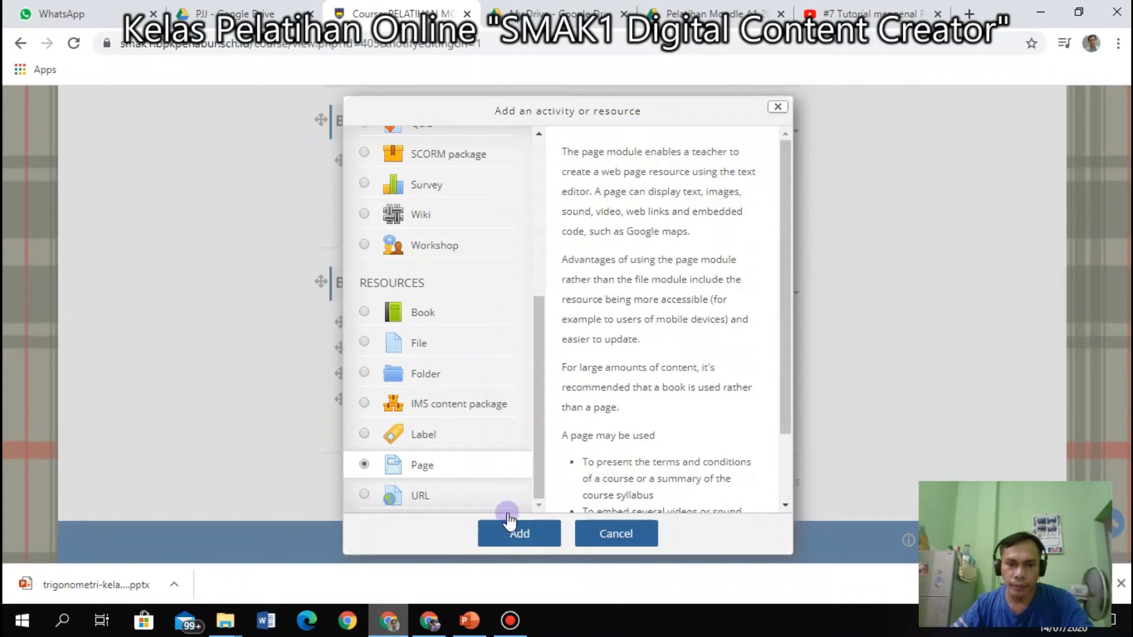
{"action": "left_click", "coordinate": [513, 536]}
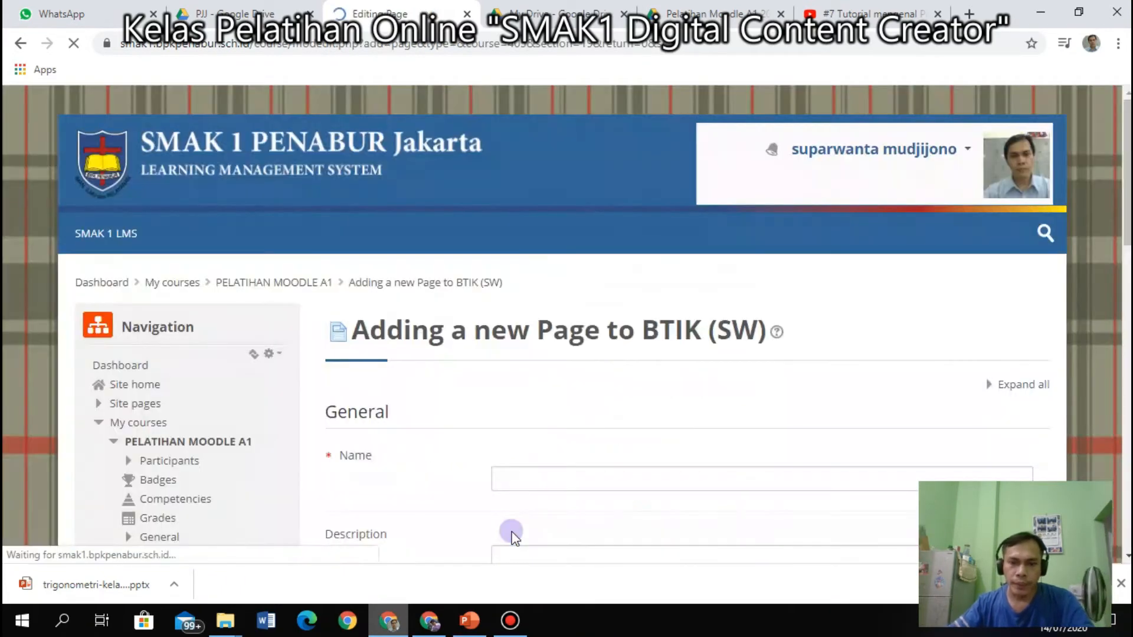
Name the new page 'Page Trigonometri', then switch to the Pelatihan Moodle A1 2020 Drive folder.
{"action": "left_click", "coordinate": [577, 483]}
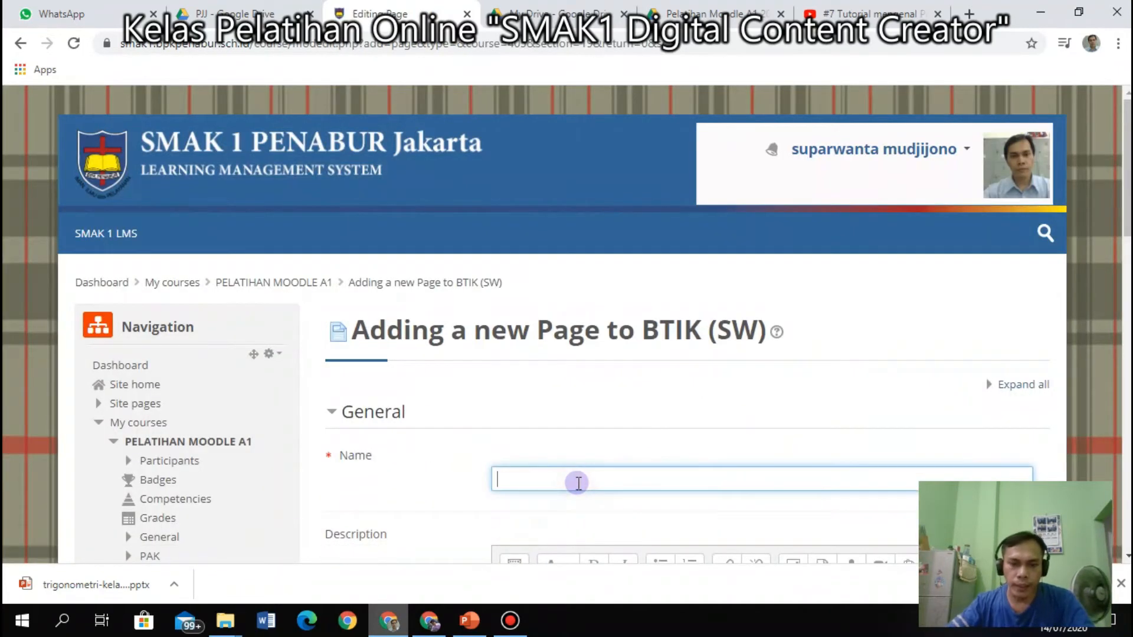
{"action": "type", "text": "Page Trigonometri"}
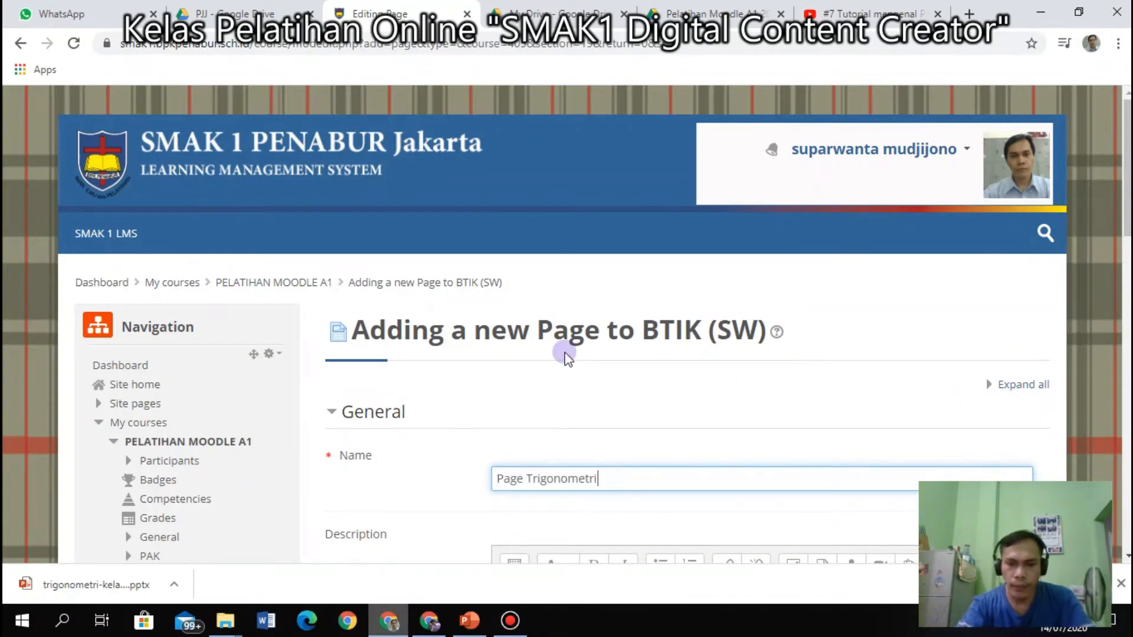
{"action": "scroll", "coordinate": [540, 469], "scroll_direction": "down", "scroll_amount": 4}
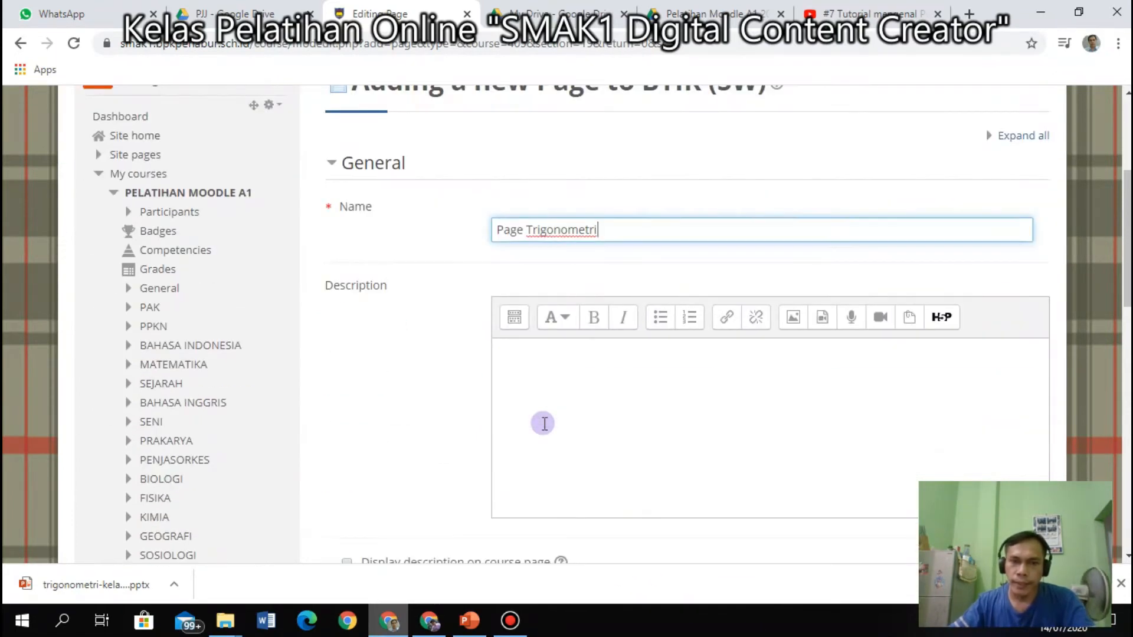
{"action": "scroll", "coordinate": [544, 423], "scroll_direction": "down", "scroll_amount": 4}
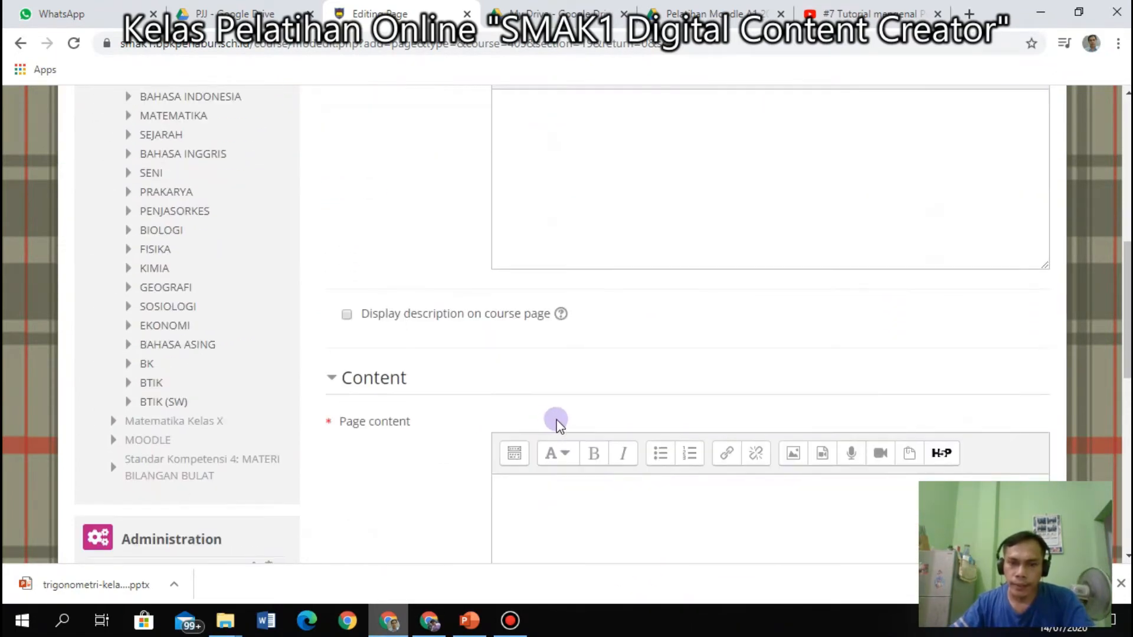
{"action": "scroll", "coordinate": [561, 419], "scroll_direction": "up", "scroll_amount": 3}
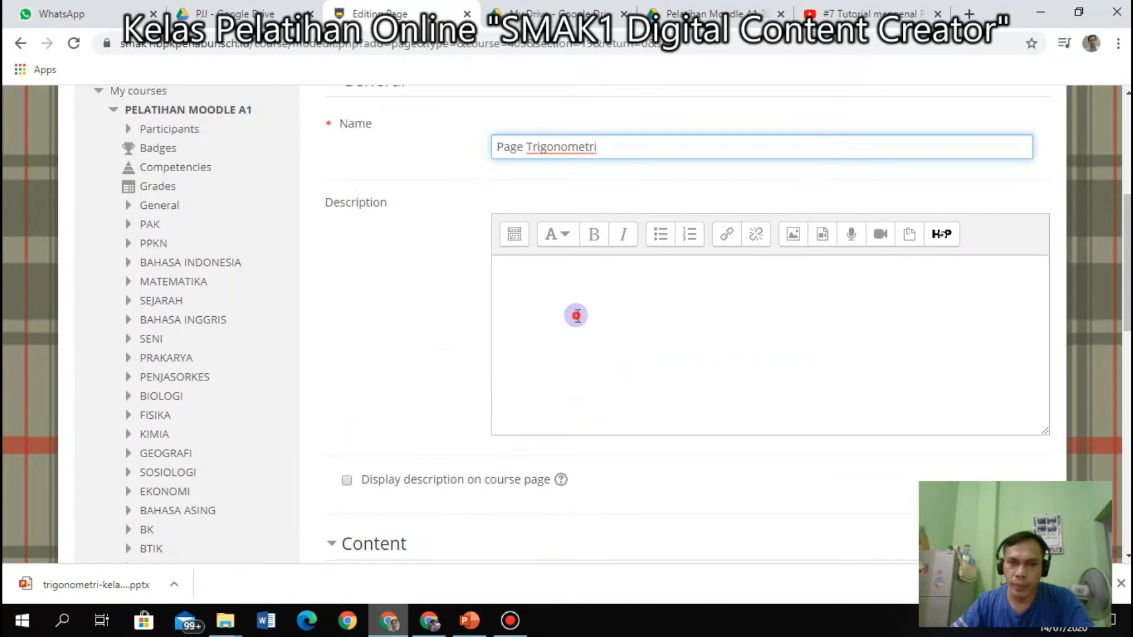
{"action": "left_click", "coordinate": [576, 316]}
{"action": "scroll", "coordinate": [584, 319], "scroll_direction": "down", "scroll_amount": 5}
{"action": "left_click", "coordinate": [591, 347]}
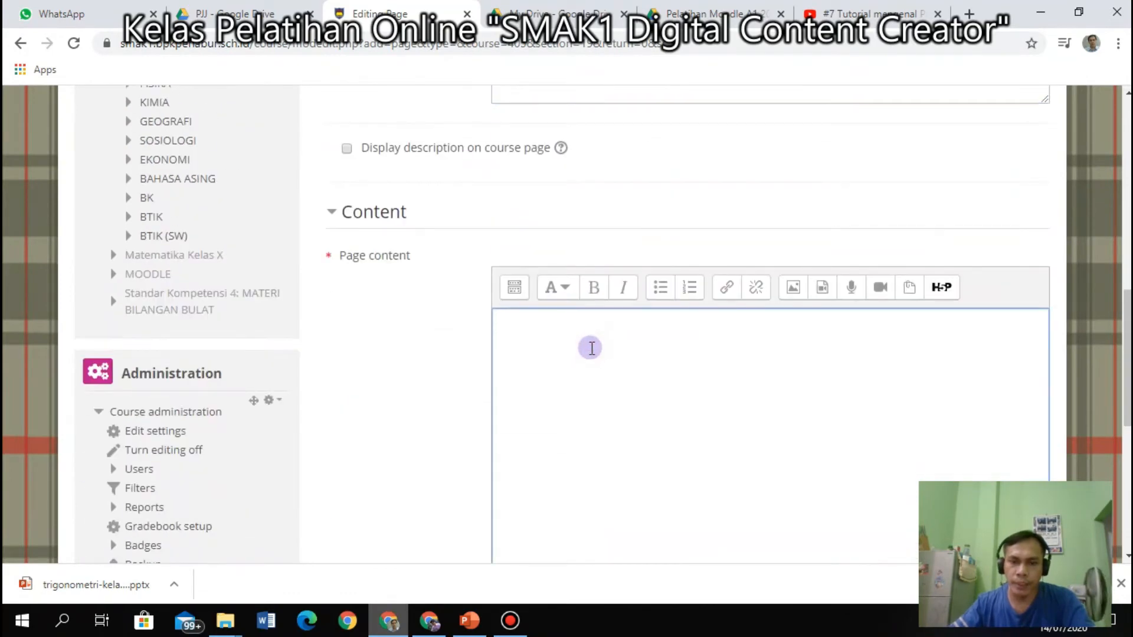
{"action": "left_click", "coordinate": [733, 6]}
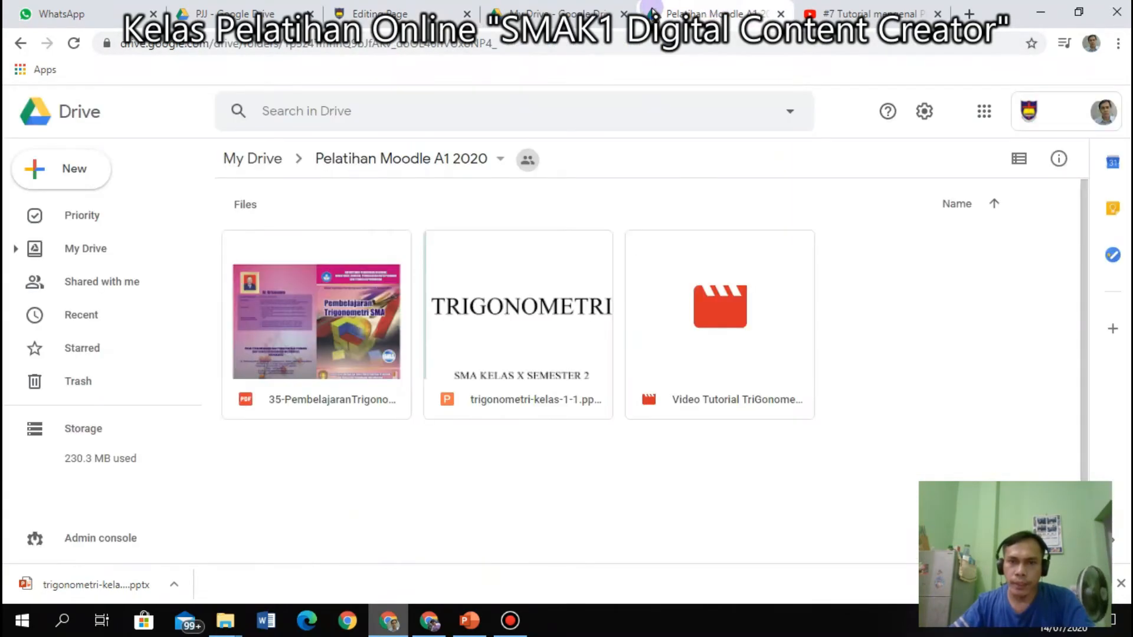
Search Google for 'trigonometri' in a new browser tab.
{"action": "left_click", "coordinate": [577, 9]}
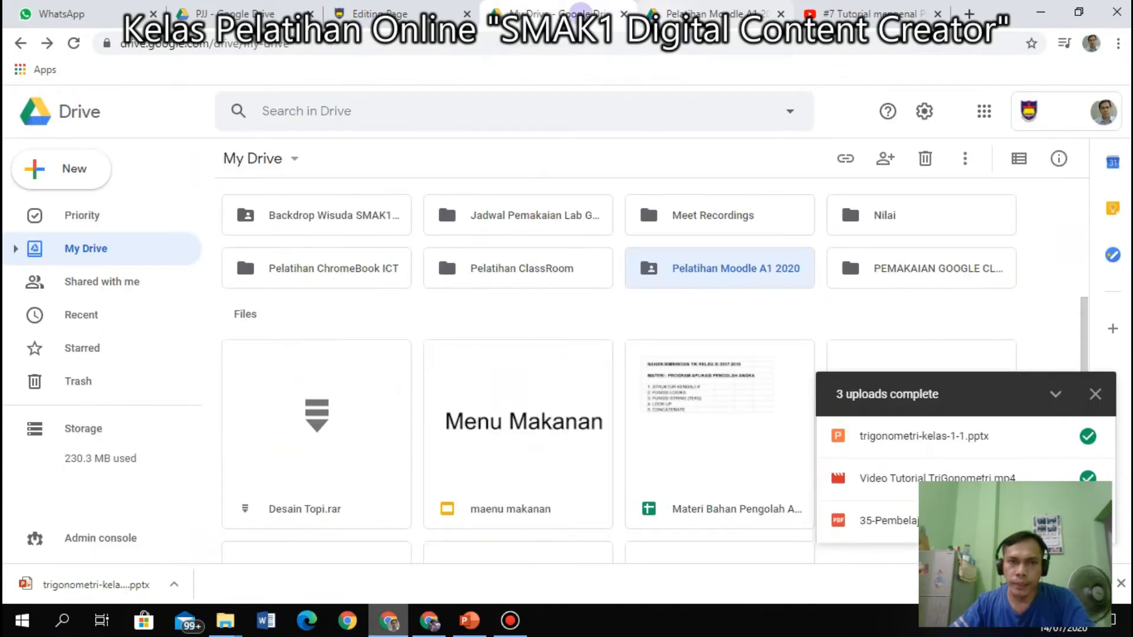
{"action": "left_click", "coordinate": [968, 12]}
{"action": "type", "text": "tri"}
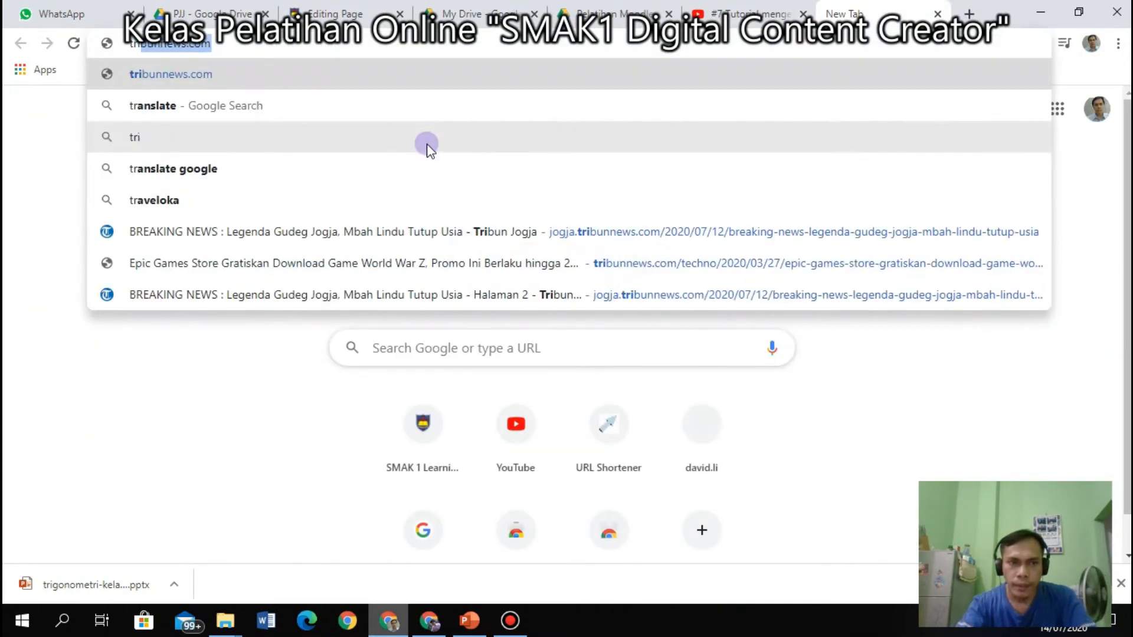
{"action": "type", "text": "gonometr"}
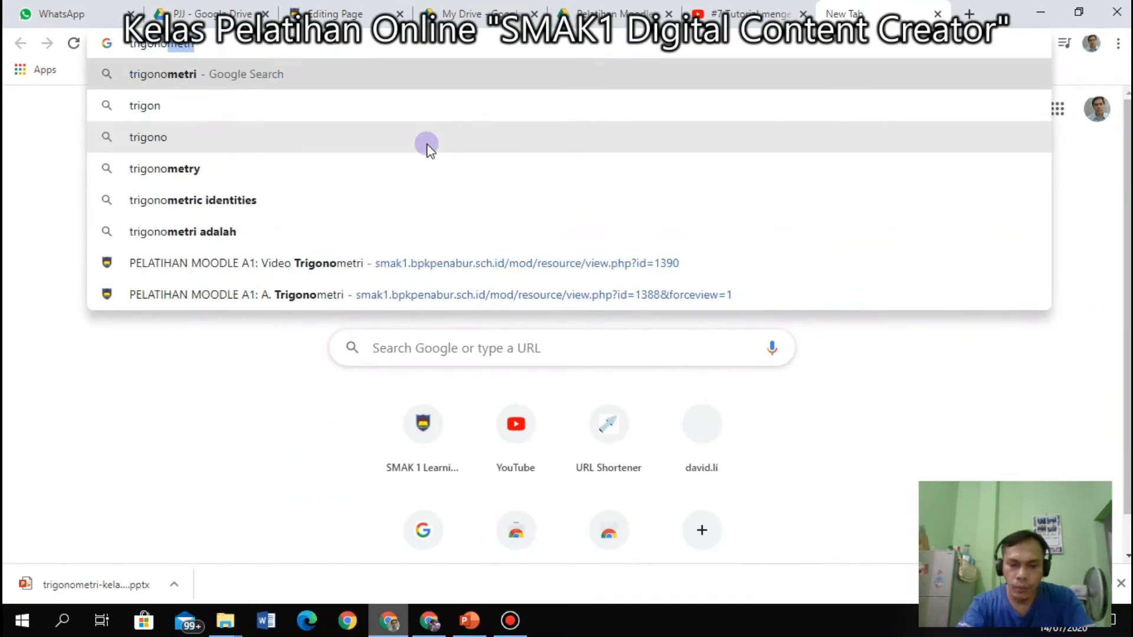
{"action": "type", "text": "i"}
{"action": "key", "text": "Return"}
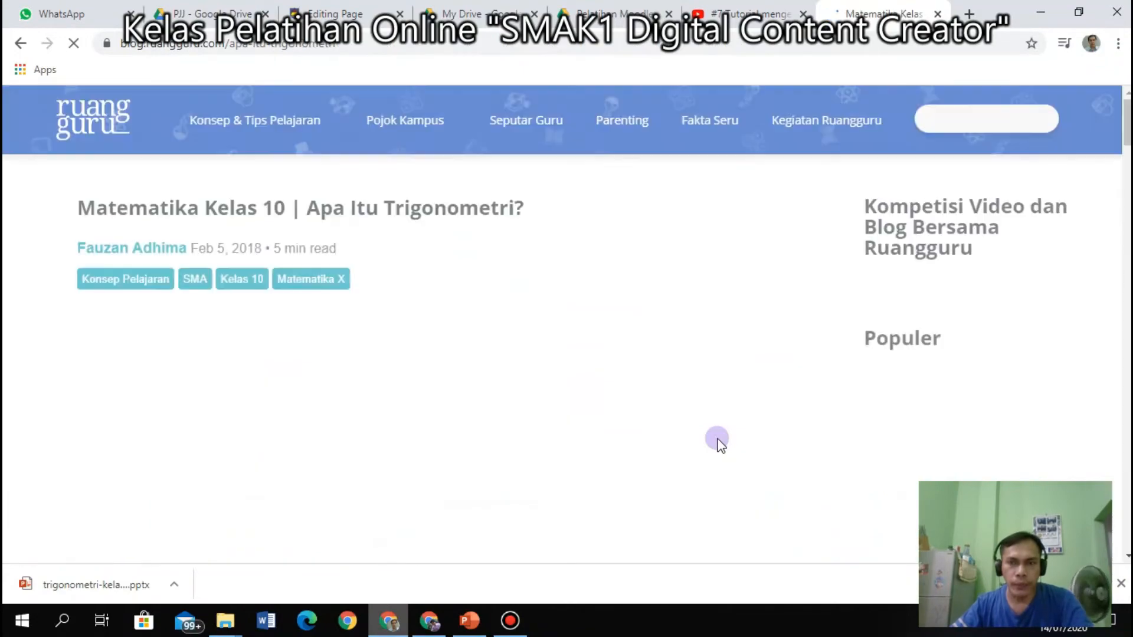
Copy the Ruangguru article text from its title through the quadrant paragraphs.
{"action": "scroll", "coordinate": [525, 395], "scroll_direction": "down", "scroll_amount": 10}
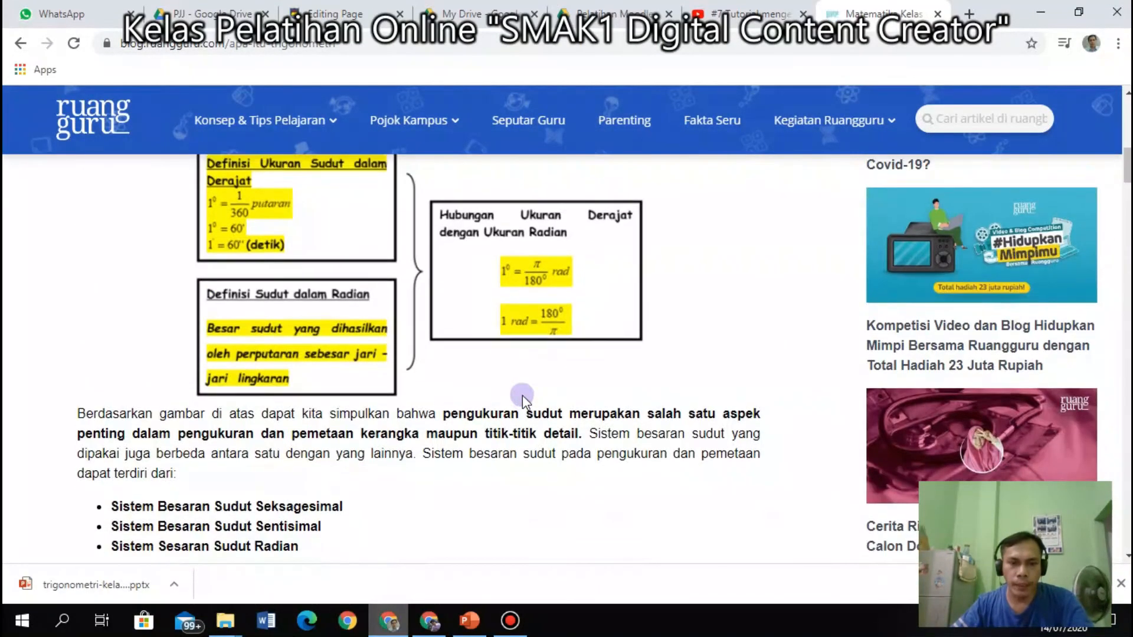
{"action": "scroll", "coordinate": [523, 395], "scroll_direction": "up", "scroll_amount": 10}
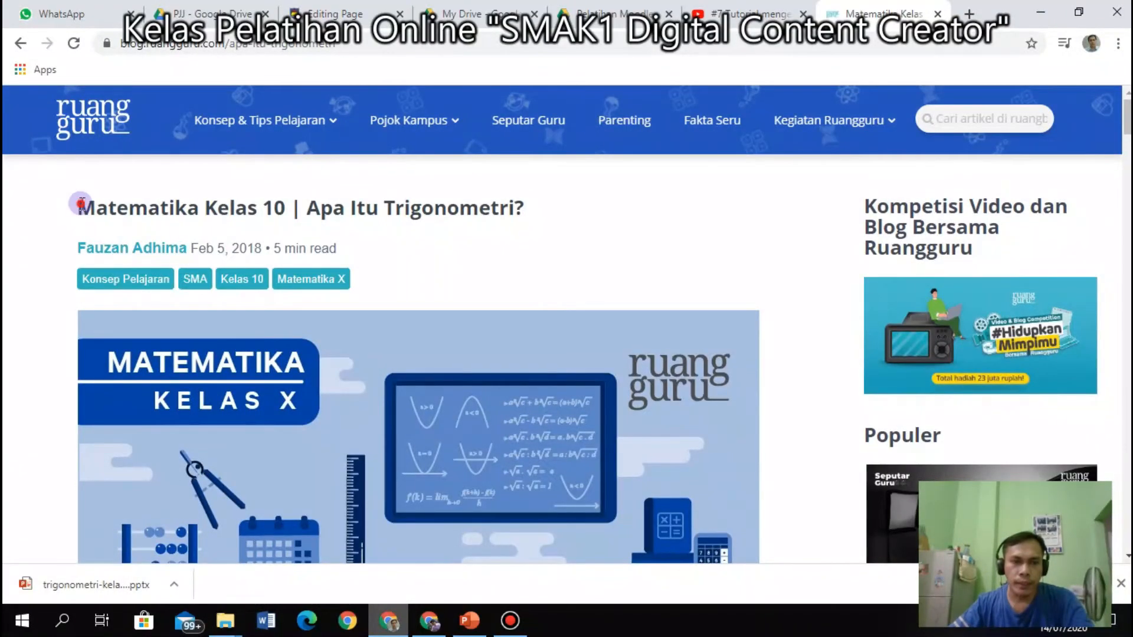
{"action": "left_click_drag", "start_coordinate": [81, 204], "coordinate": [302, 383]}
{"action": "scroll", "coordinate": [413, 514], "scroll_direction": "down", "scroll_amount": 15}
{"action": "left_click_drag", "start_coordinate": [410, 518], "coordinate": [574, 235]}
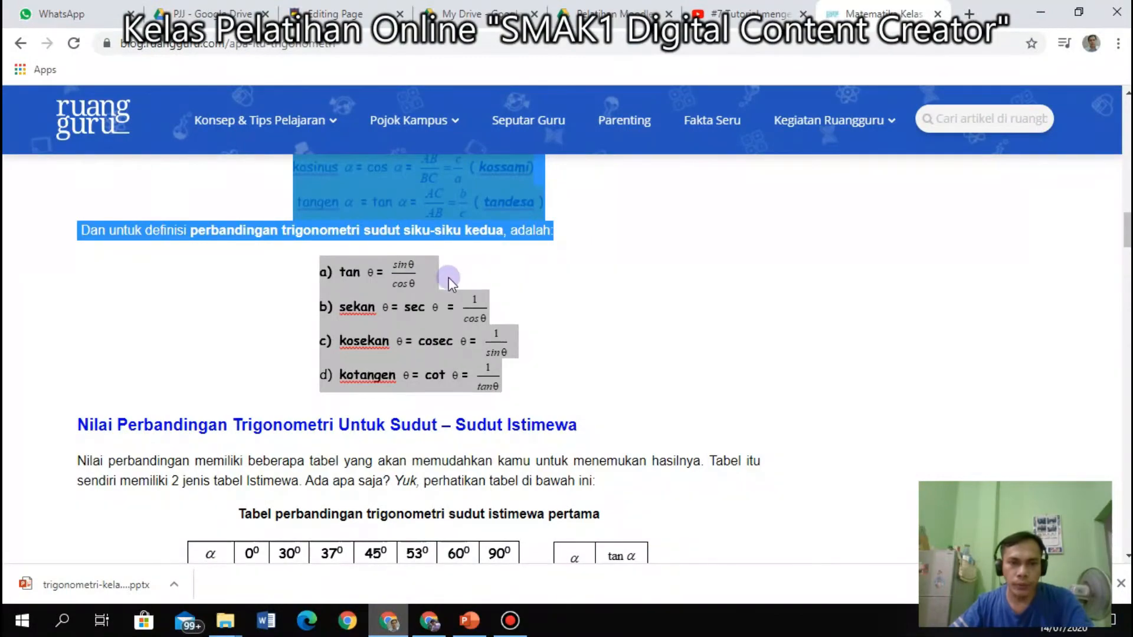
{"action": "scroll", "coordinate": [449, 278], "scroll_direction": "up", "scroll_amount": 12}
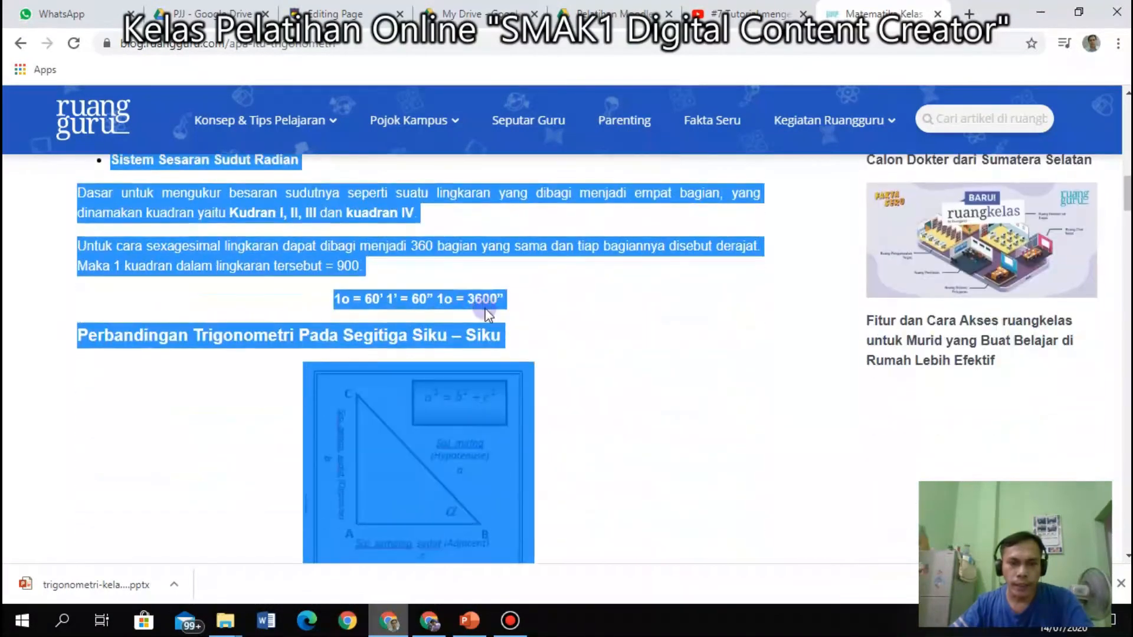
{"action": "scroll", "coordinate": [558, 328], "scroll_direction": "up", "scroll_amount": 4}
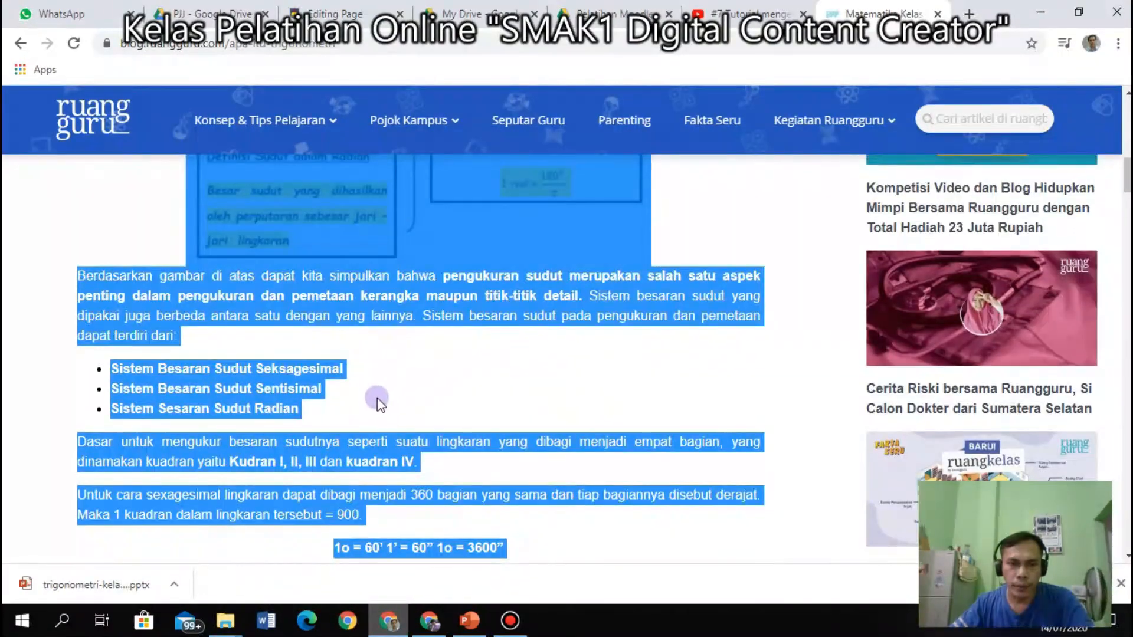
{"action": "left_click_drag", "start_coordinate": [453, 522], "coordinate": [449, 500]}
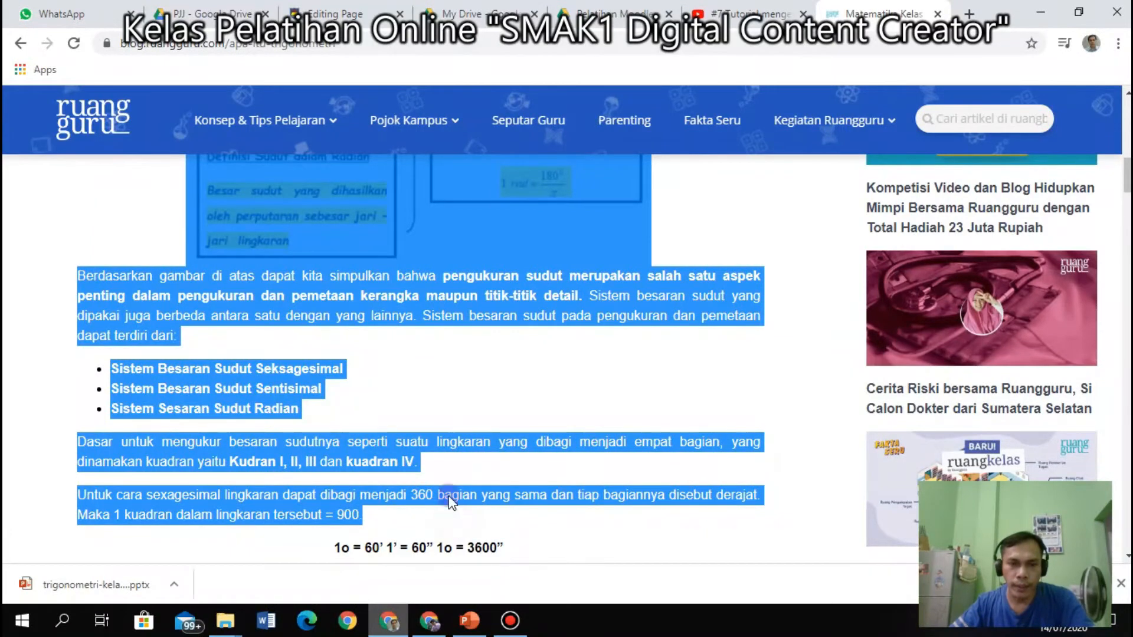
{"action": "right_click", "coordinate": [447, 289]}
{"action": "left_click", "coordinate": [482, 298]}
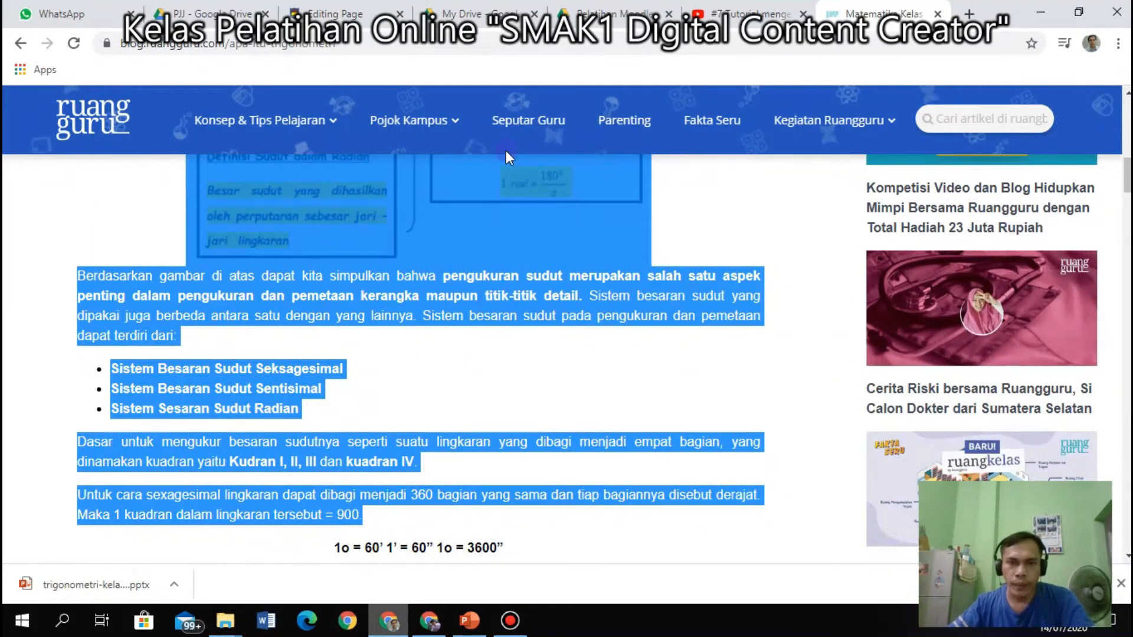
{"action": "left_click", "coordinate": [353, 14]}
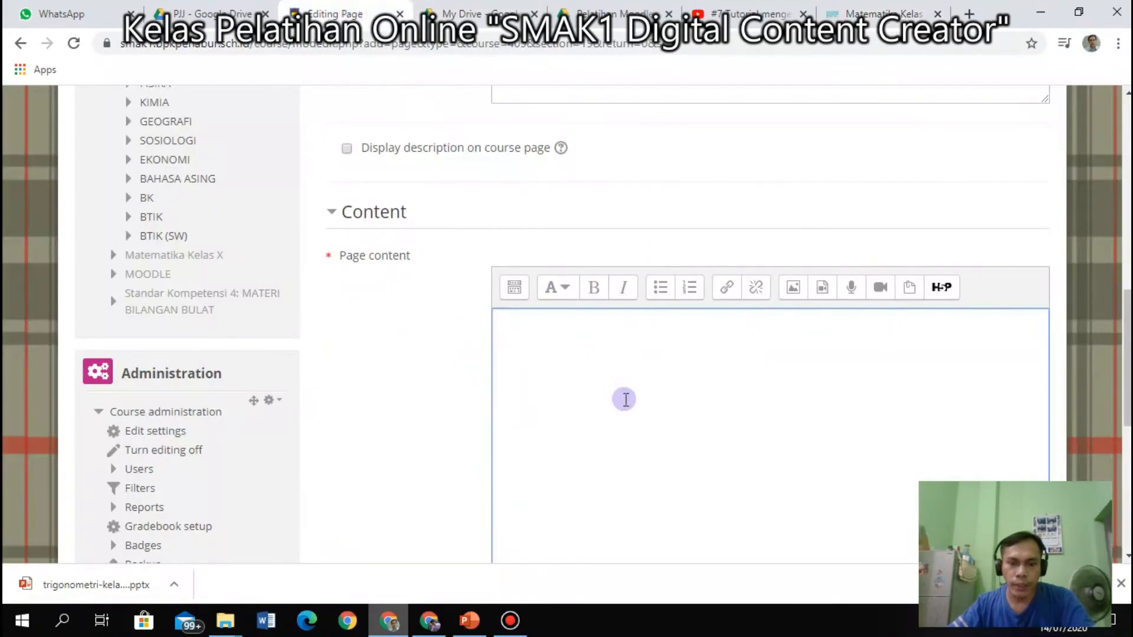
Paste the copied article into Page content and delete its author byline and tags.
{"action": "right_click", "coordinate": [544, 342]}
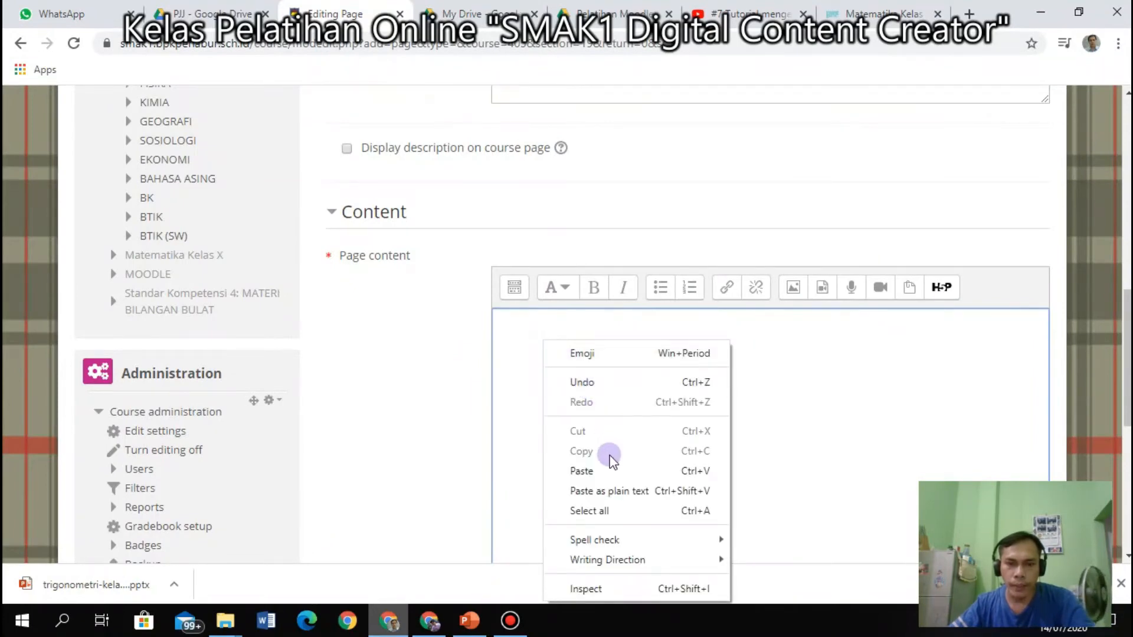
{"action": "left_click", "coordinate": [608, 470]}
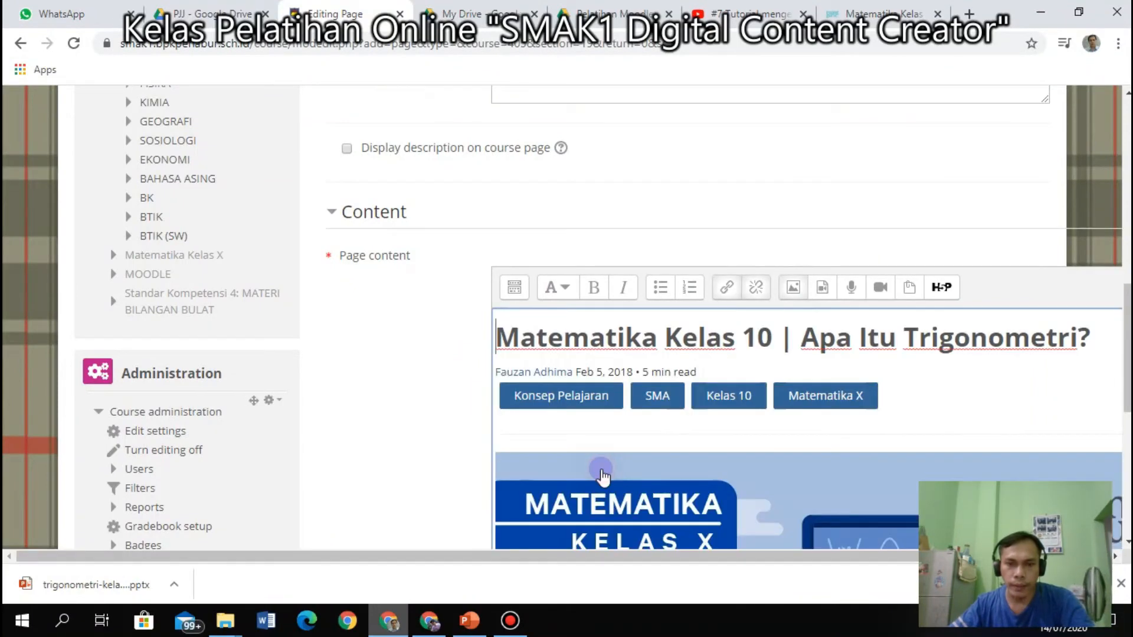
{"action": "left_click", "coordinate": [971, 402]}
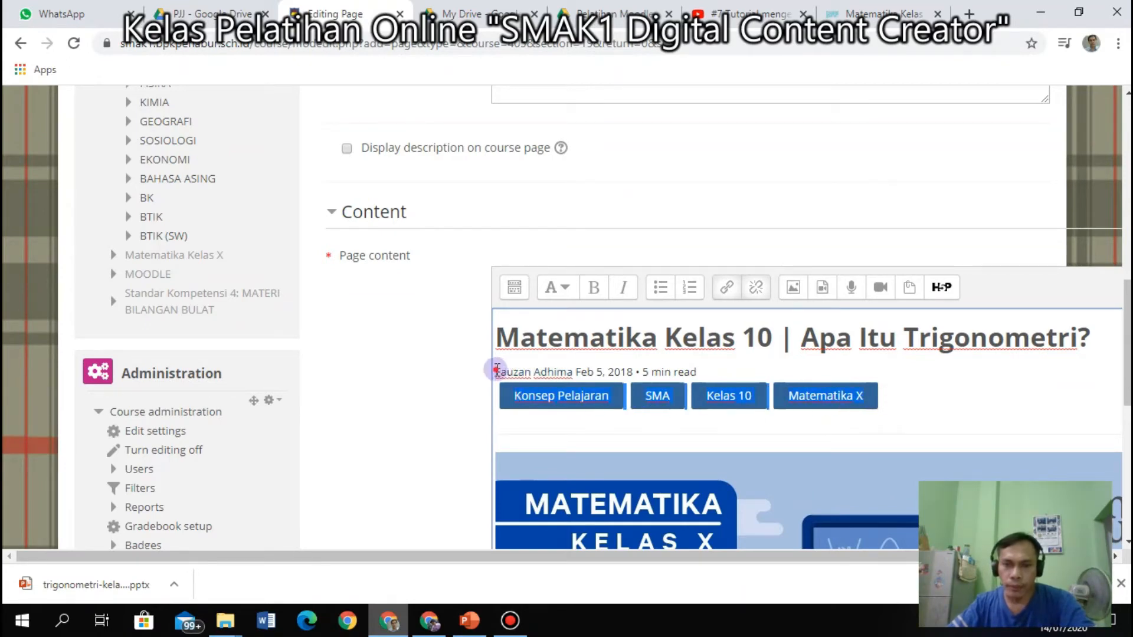
{"action": "left_click_drag", "start_coordinate": [497, 370], "coordinate": [554, 429]}
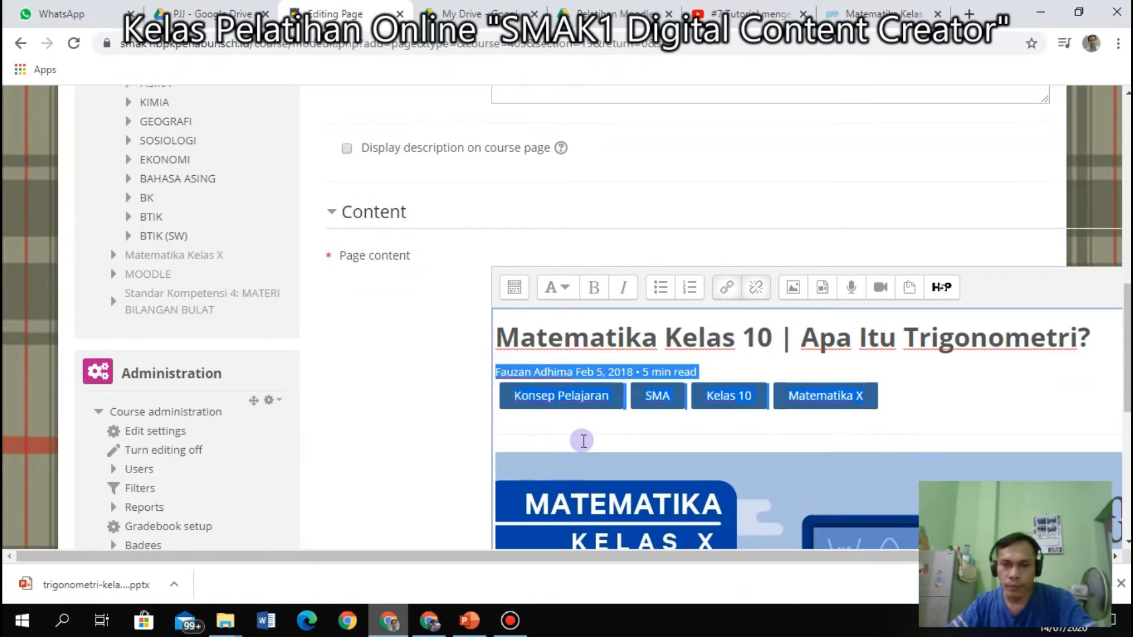
{"action": "key", "text": "Delete"}
Review the pasted trigonometry content and save the page back to the course.
{"action": "left_click", "coordinate": [666, 394]}
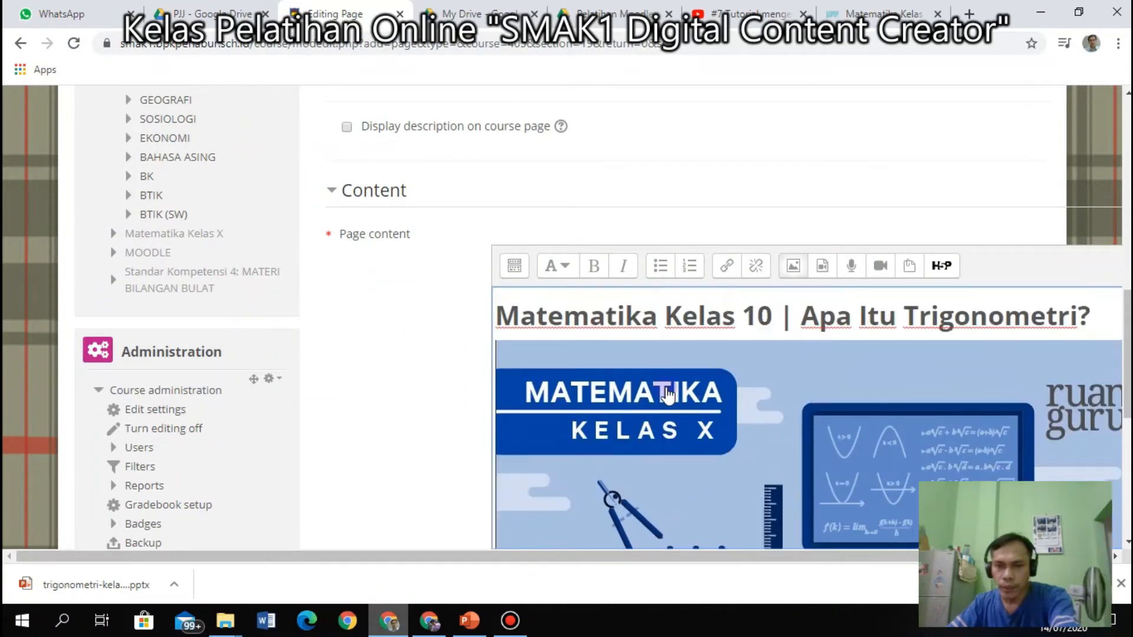
{"action": "scroll", "coordinate": [667, 389], "scroll_direction": "up", "scroll_amount": 3}
{"action": "scroll", "coordinate": [736, 387], "scroll_direction": "down", "scroll_amount": 7}
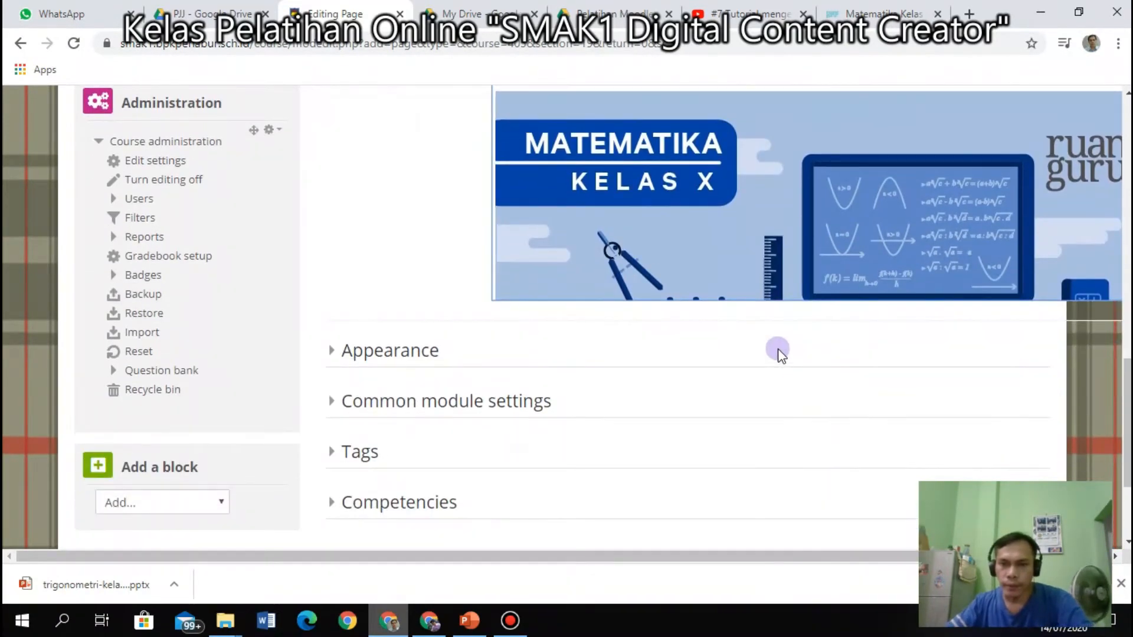
{"action": "scroll", "coordinate": [814, 245], "scroll_direction": "down", "scroll_amount": 5}
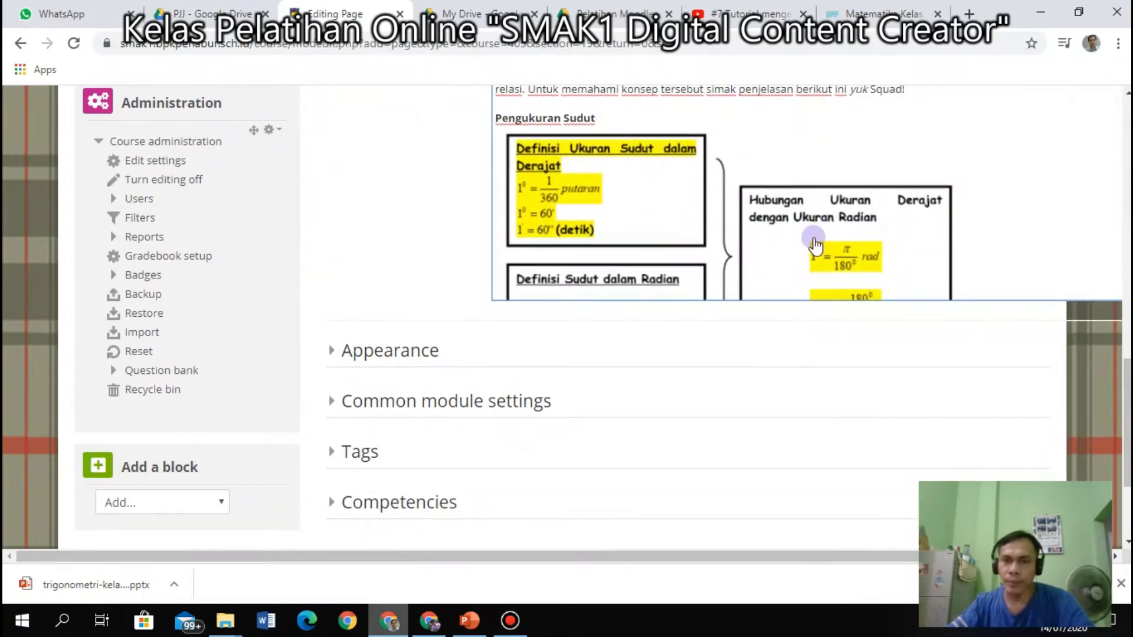
{"action": "scroll", "coordinate": [814, 244], "scroll_direction": "down", "scroll_amount": 6}
{"action": "scroll", "coordinate": [628, 284], "scroll_direction": "up", "scroll_amount": 5}
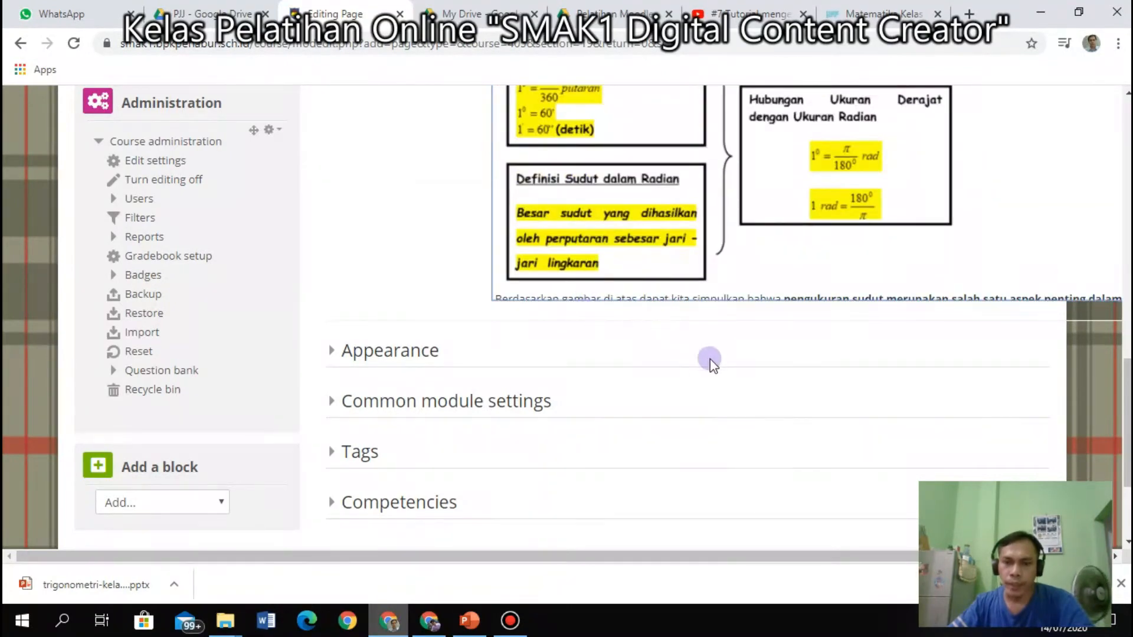
{"action": "scroll", "coordinate": [710, 359], "scroll_direction": "down", "scroll_amount": 3}
{"action": "left_click", "coordinate": [591, 406]}
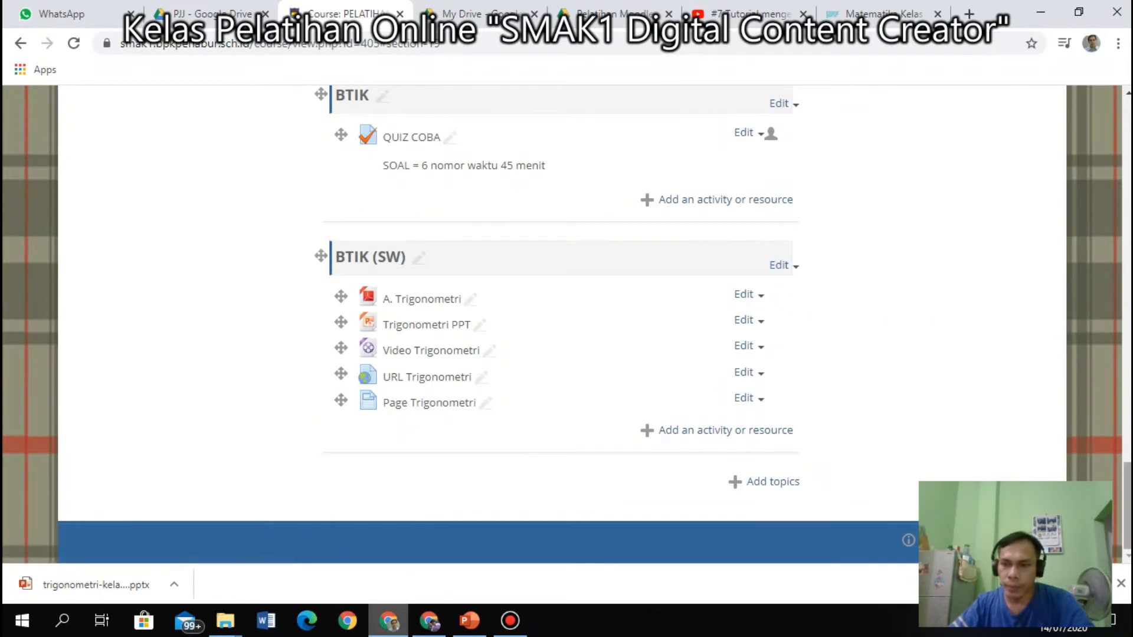
{"action": "left_click_drag", "start_coordinate": [1128, 484], "coordinate": [1127, 139]}
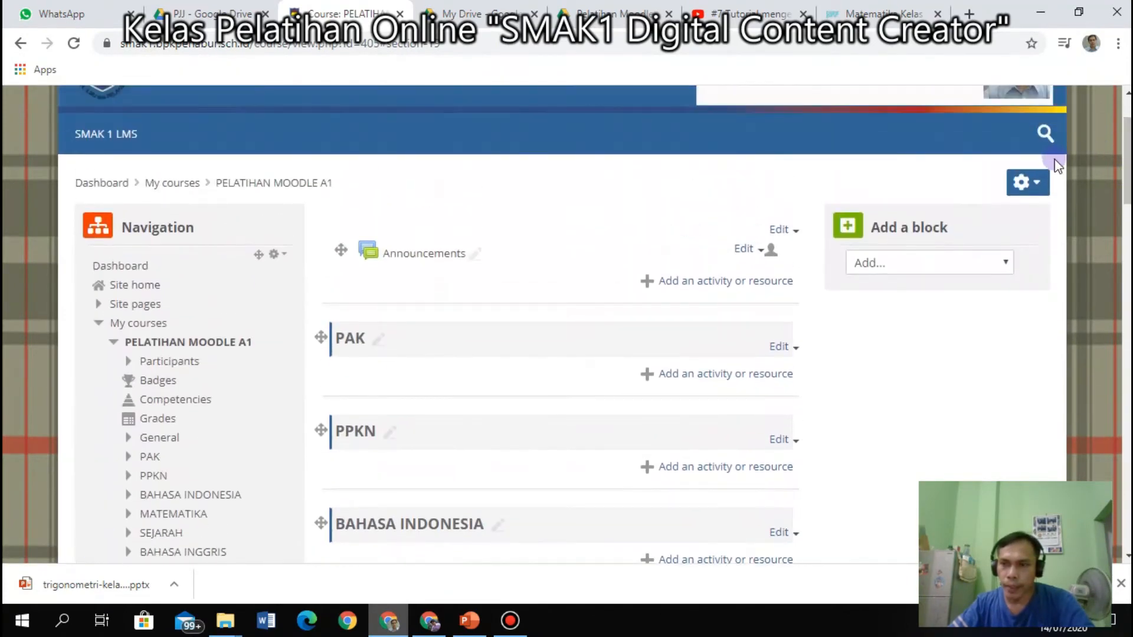
{"action": "left_click", "coordinate": [1040, 191]}
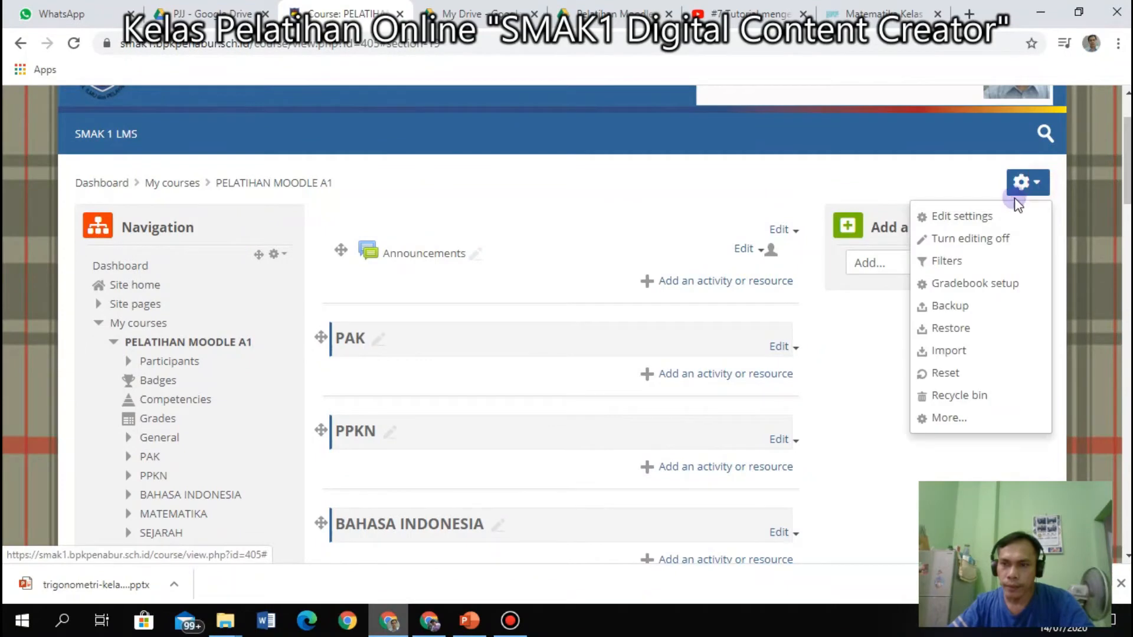
{"action": "left_click", "coordinate": [972, 241]}
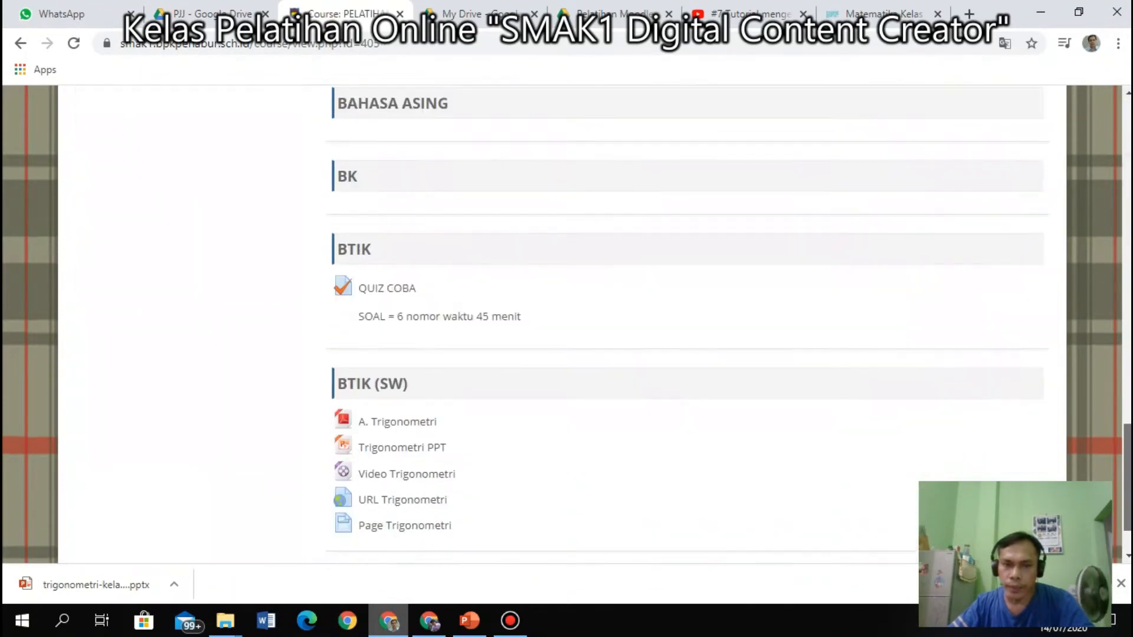
{"action": "left_click_drag", "start_coordinate": [1128, 483], "coordinate": [1128, 502]}
{"action": "left_click", "coordinate": [373, 449]}
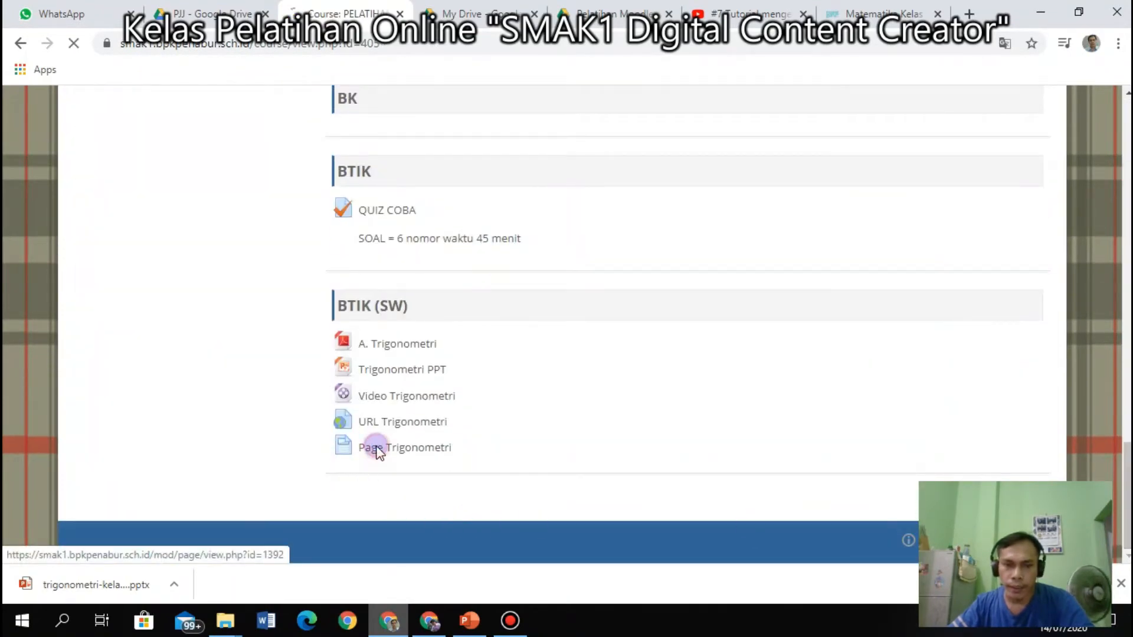
{"action": "scroll", "coordinate": [654, 406], "scroll_direction": "down", "scroll_amount": 3}
{"action": "scroll", "coordinate": [654, 406], "scroll_direction": "down", "scroll_amount": 10}
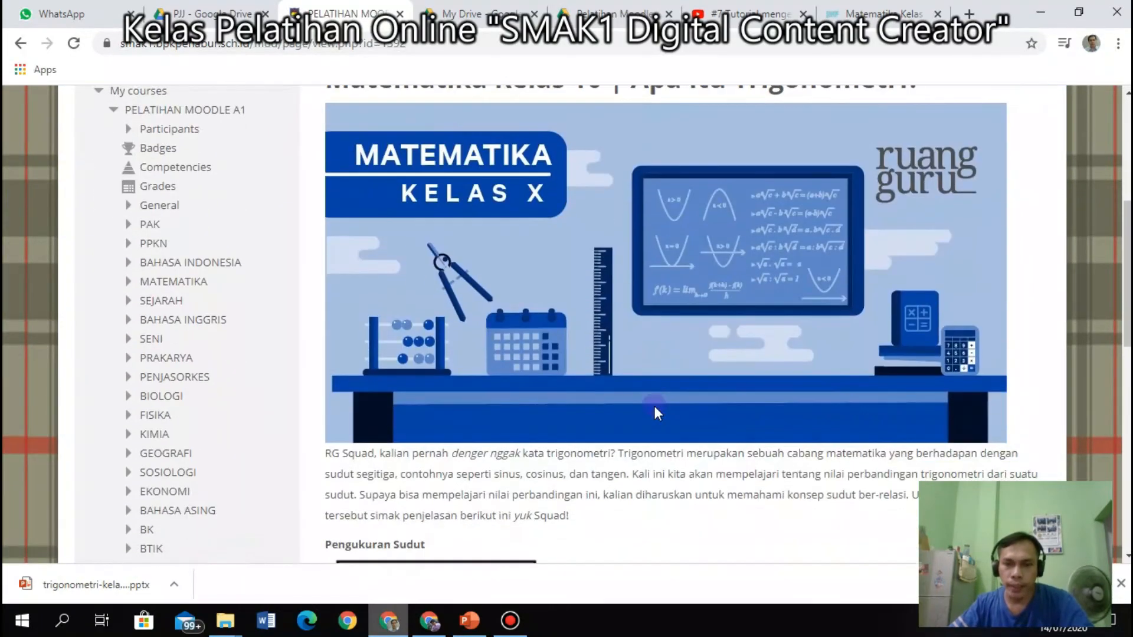
{"action": "scroll", "coordinate": [655, 406], "scroll_direction": "down", "scroll_amount": 5}
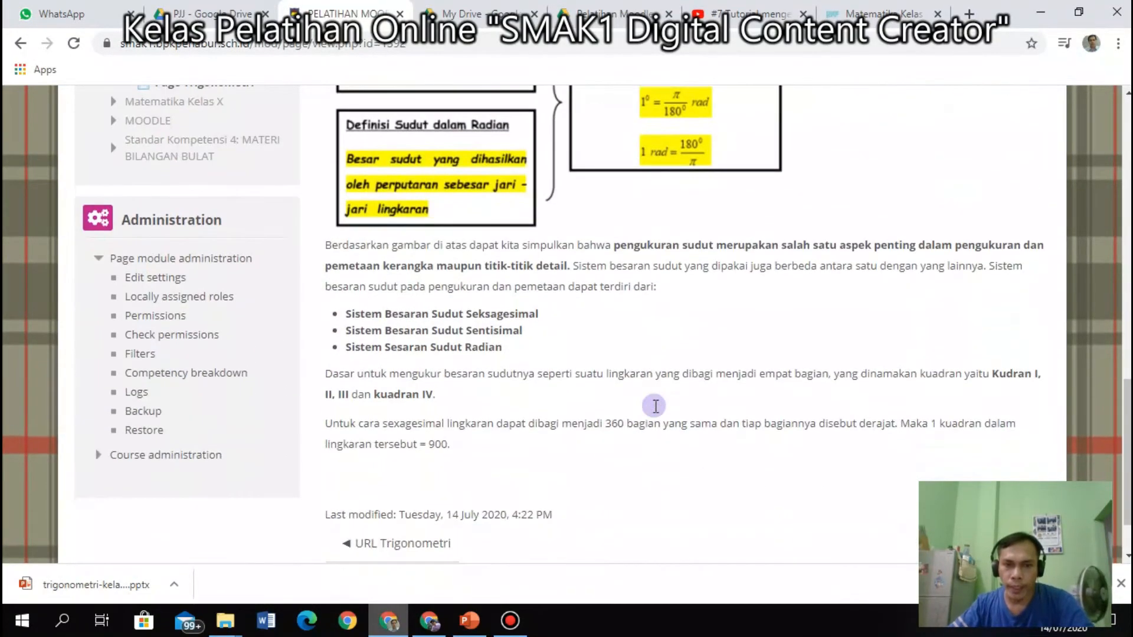
{"action": "scroll", "coordinate": [656, 407], "scroll_direction": "up", "scroll_amount": 14}
{"action": "scroll", "coordinate": [657, 407], "scroll_direction": "up", "scroll_amount": 4}
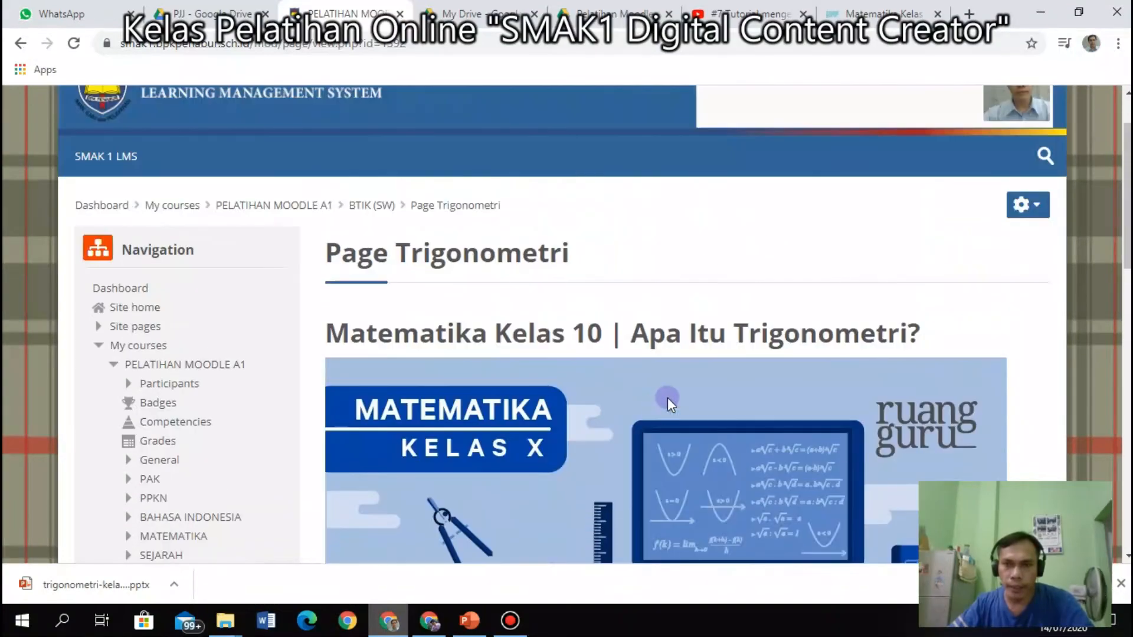
{"action": "left_click", "coordinate": [878, 13]}
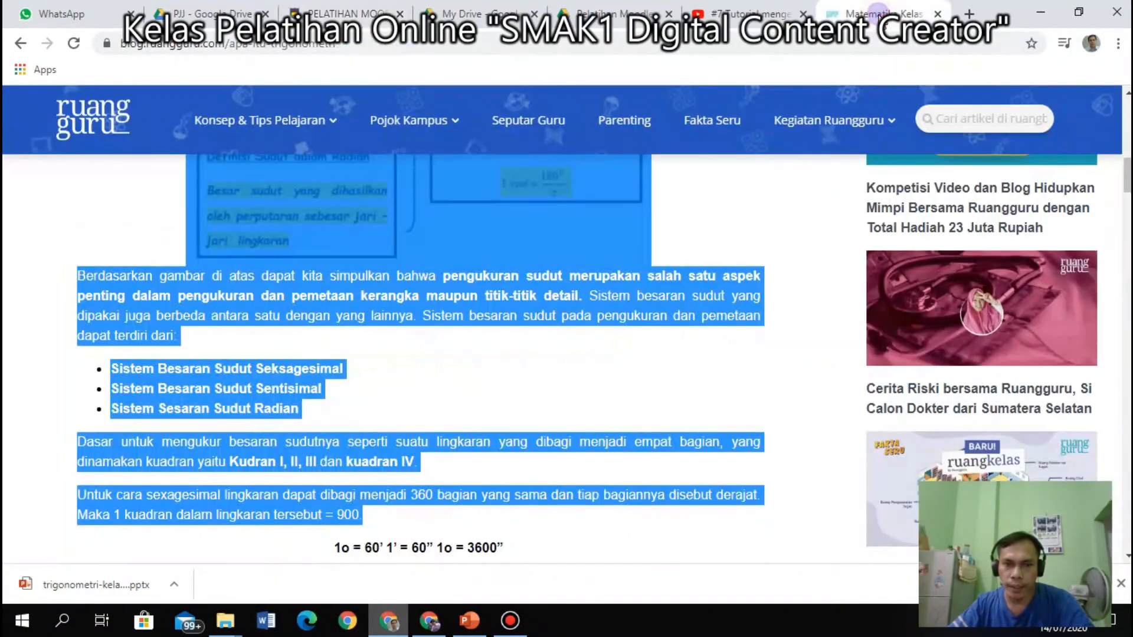
{"action": "left_click", "coordinate": [798, 243]}
{"action": "left_click", "coordinate": [342, 13]}
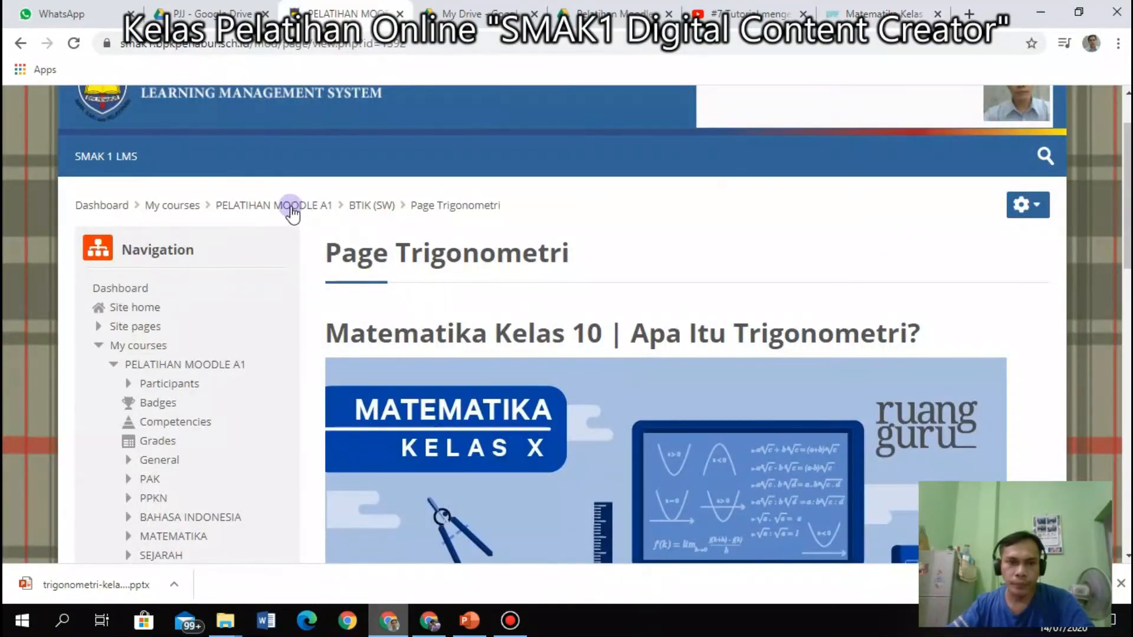
{"action": "left_click", "coordinate": [1037, 208]}
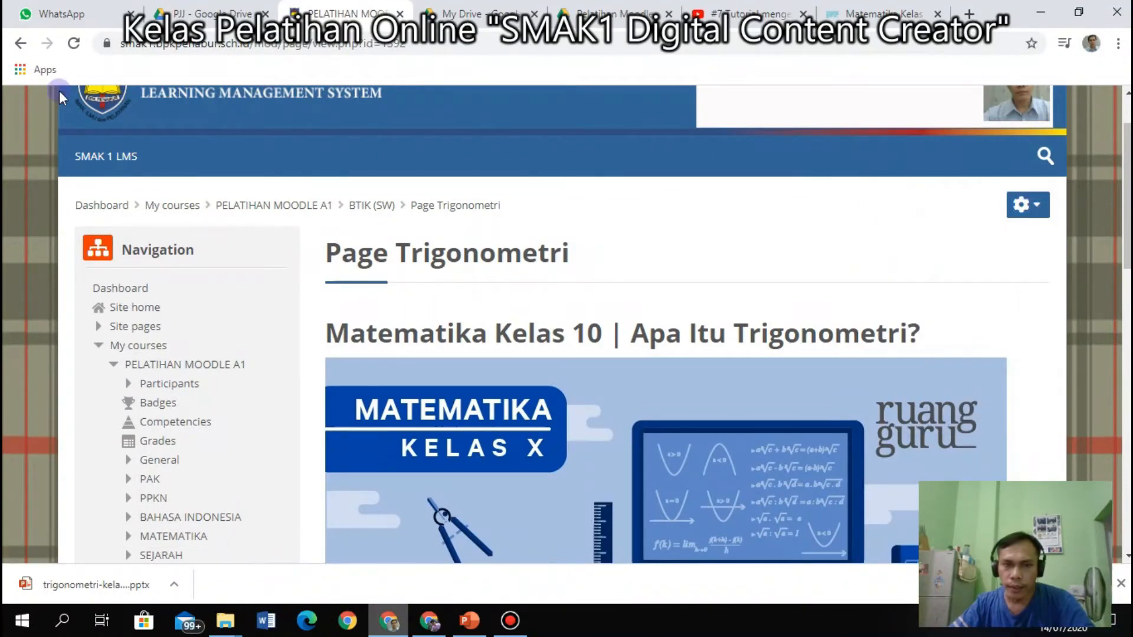
{"action": "left_click", "coordinate": [20, 43]}
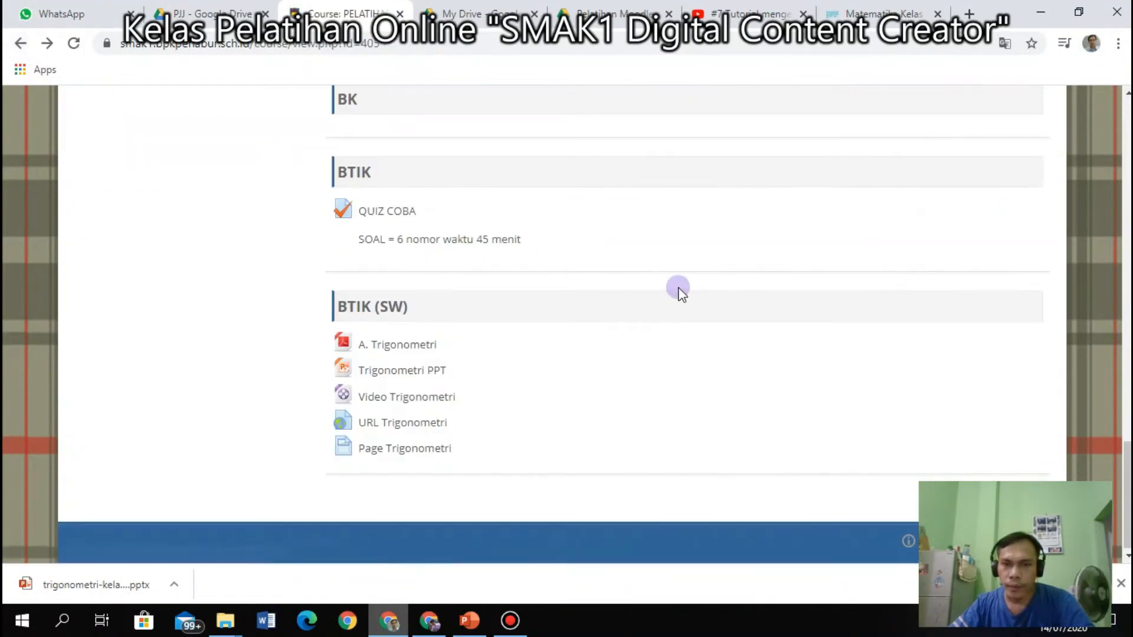
{"action": "scroll", "coordinate": [1009, 269], "scroll_direction": "up", "scroll_amount": 20}
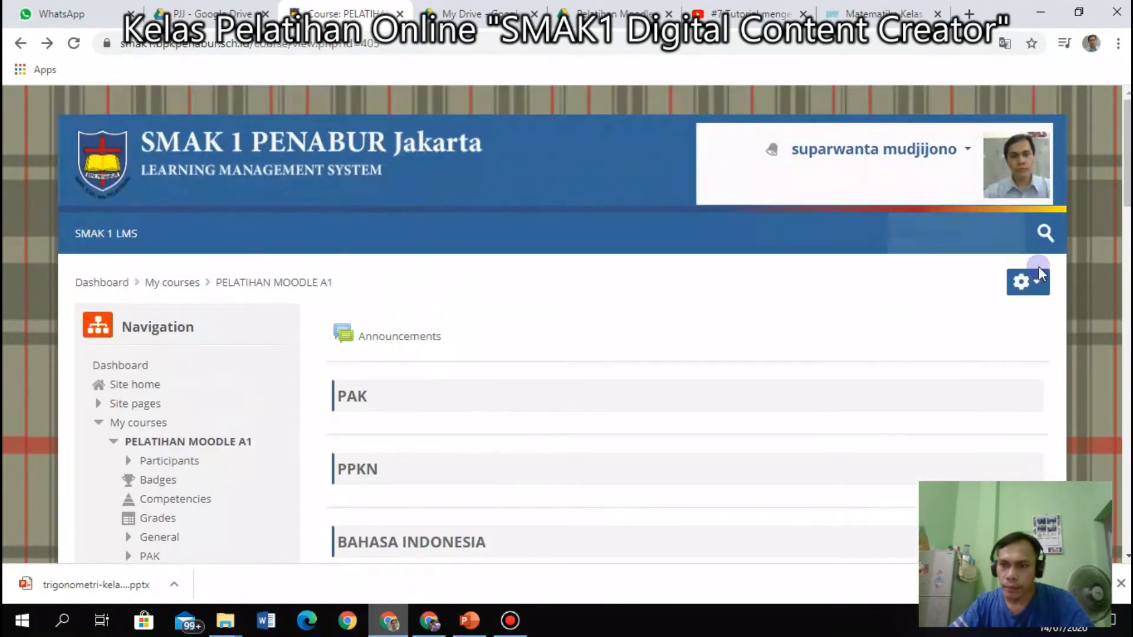
{"action": "left_click", "coordinate": [1037, 277]}
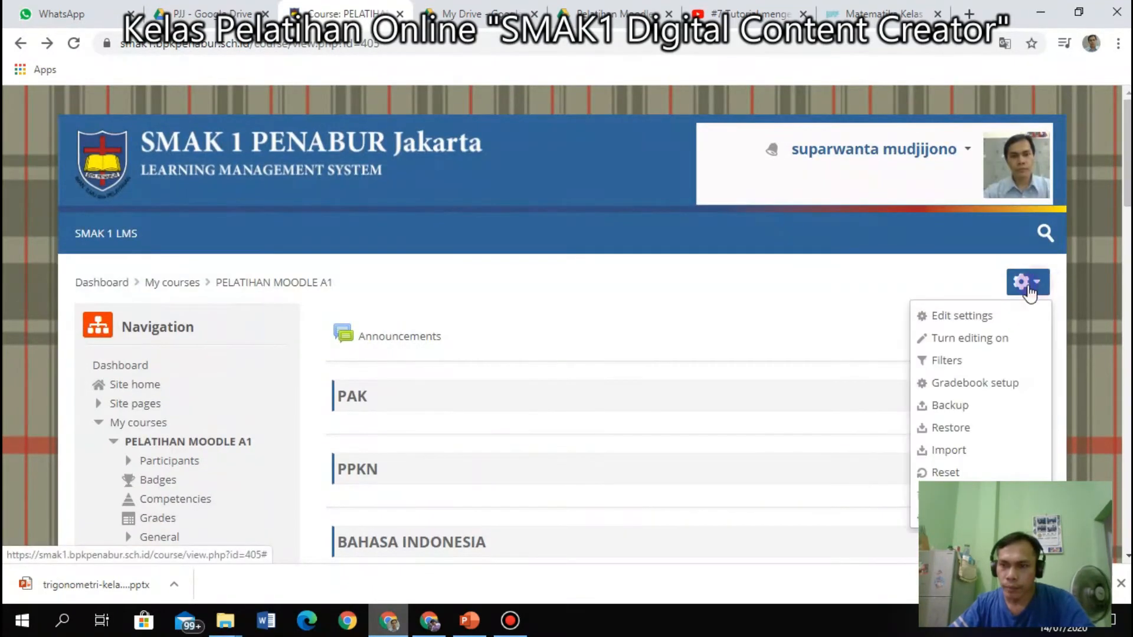
{"action": "left_click", "coordinate": [989, 335]}
End the PowerPoint slide show, minimize Bandicam, and return to the Moodle course.
{"action": "scroll", "coordinate": [767, 407], "scroll_direction": "down", "scroll_amount": 20}
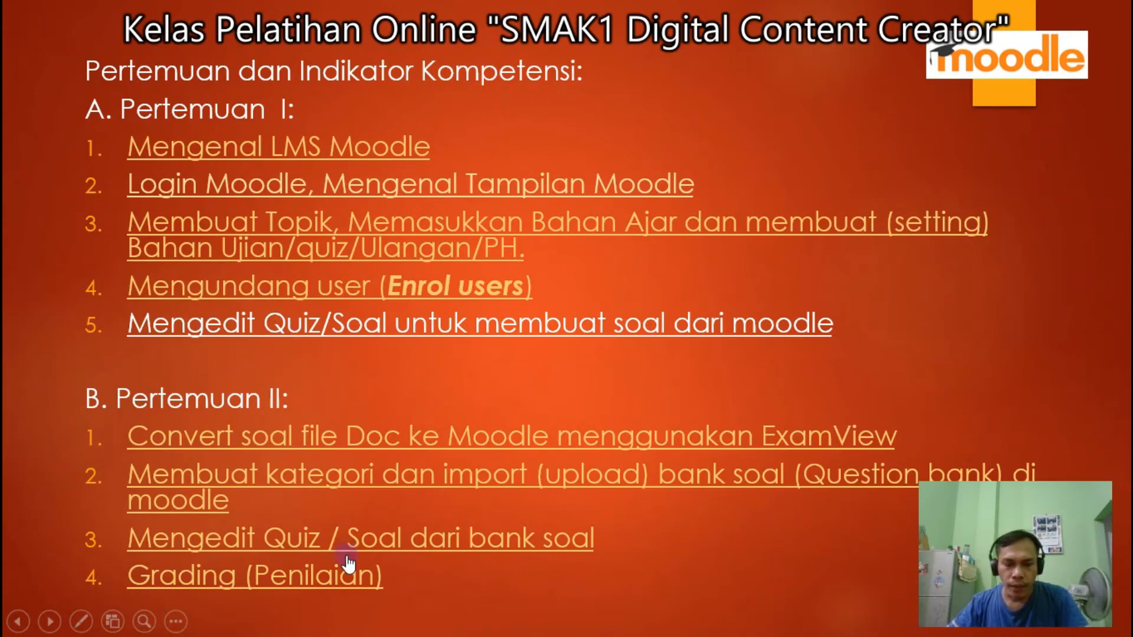
{"action": "key", "text": "Escape"}
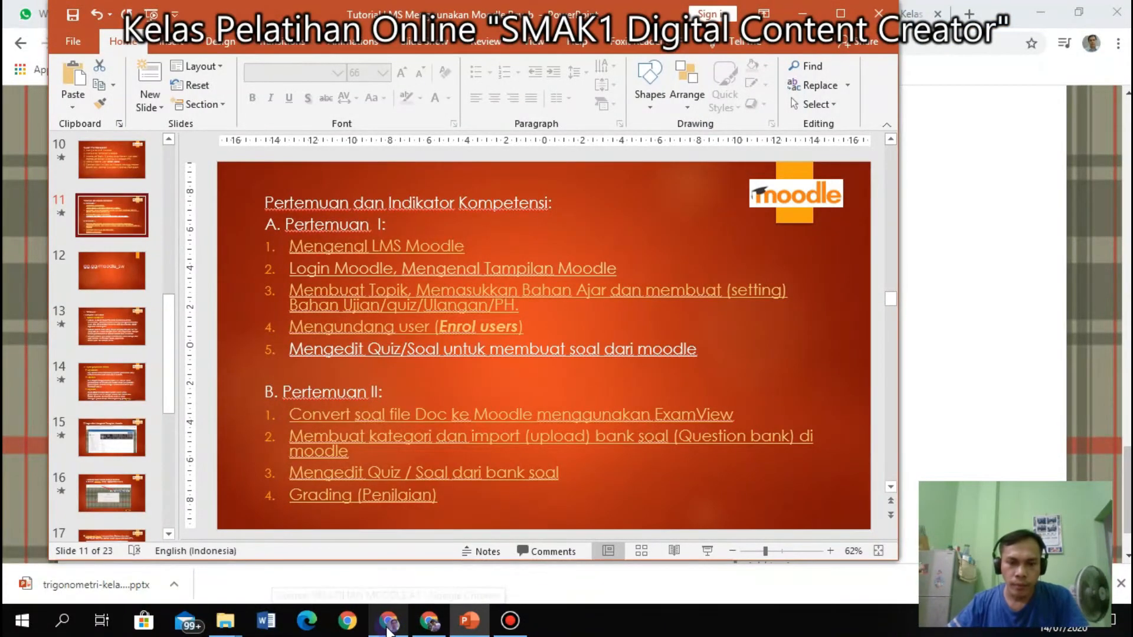
{"action": "left_click", "coordinate": [510, 621]}
{"action": "left_click", "coordinate": [511, 623]}
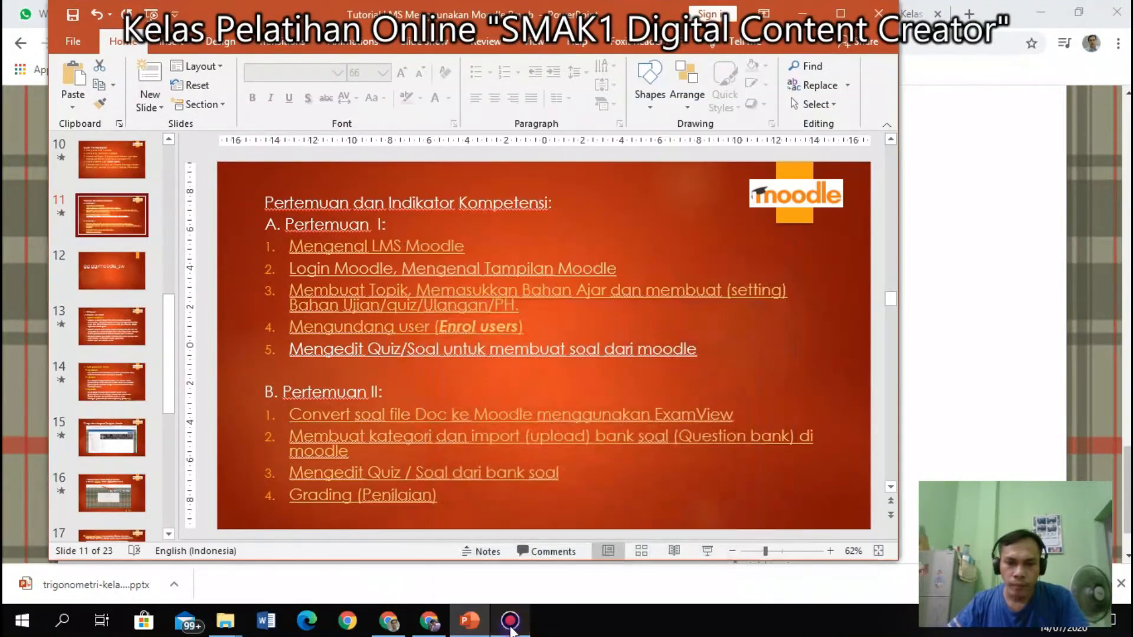
{"action": "left_click", "coordinate": [398, 622]}
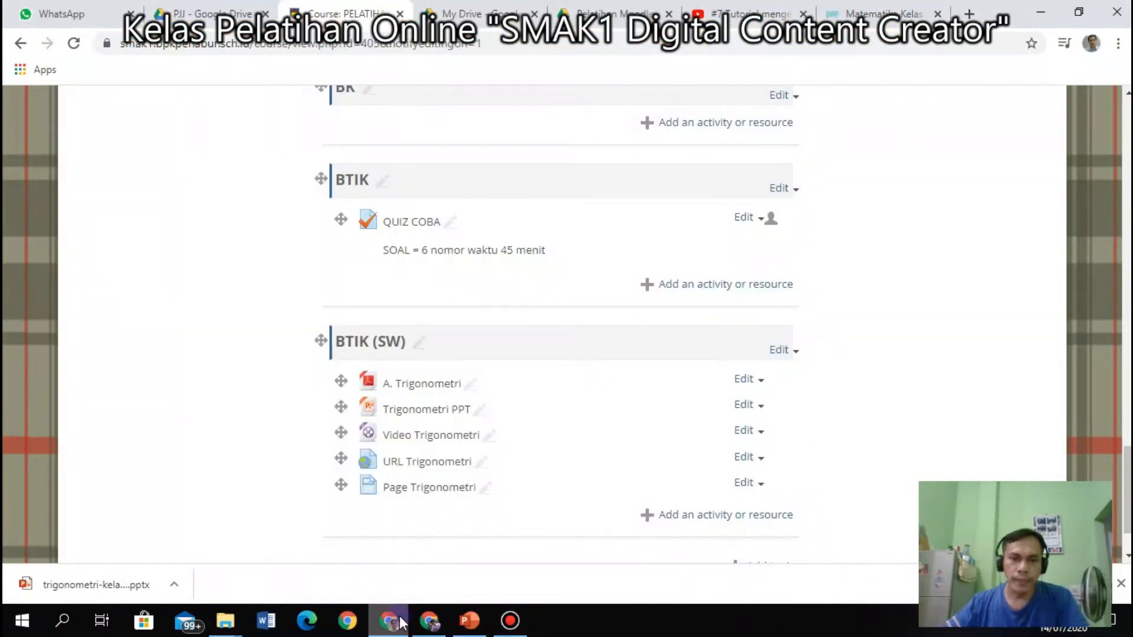
Open the activity chooser for BTIK (SW) and select Quiz.
{"action": "scroll", "coordinate": [422, 466], "scroll_direction": "down", "scroll_amount": 2}
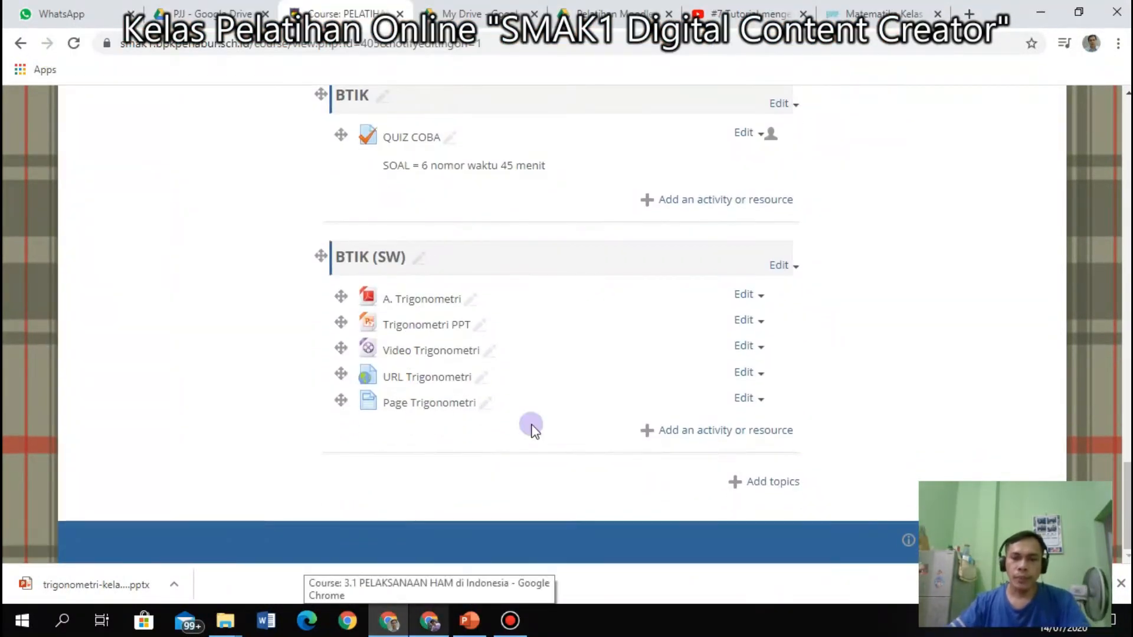
{"action": "left_click", "coordinate": [726, 431]}
{"action": "left_click", "coordinate": [640, 533]}
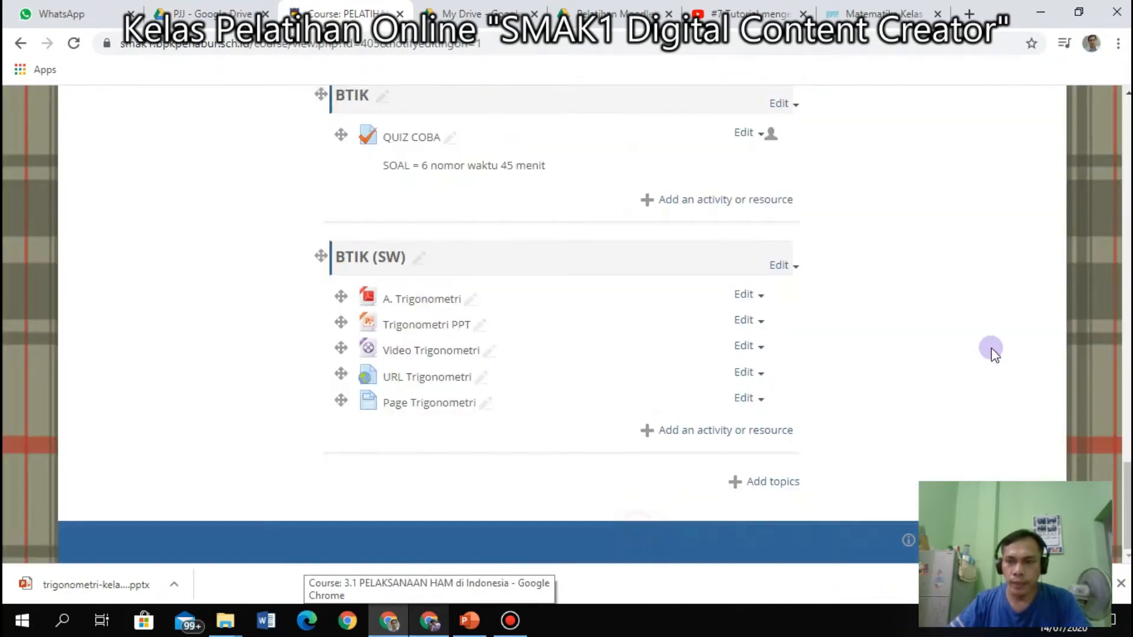
{"action": "left_click_drag", "start_coordinate": [1124, 457], "coordinate": [1089, 150]}
{"action": "left_click", "coordinate": [1043, 177]}
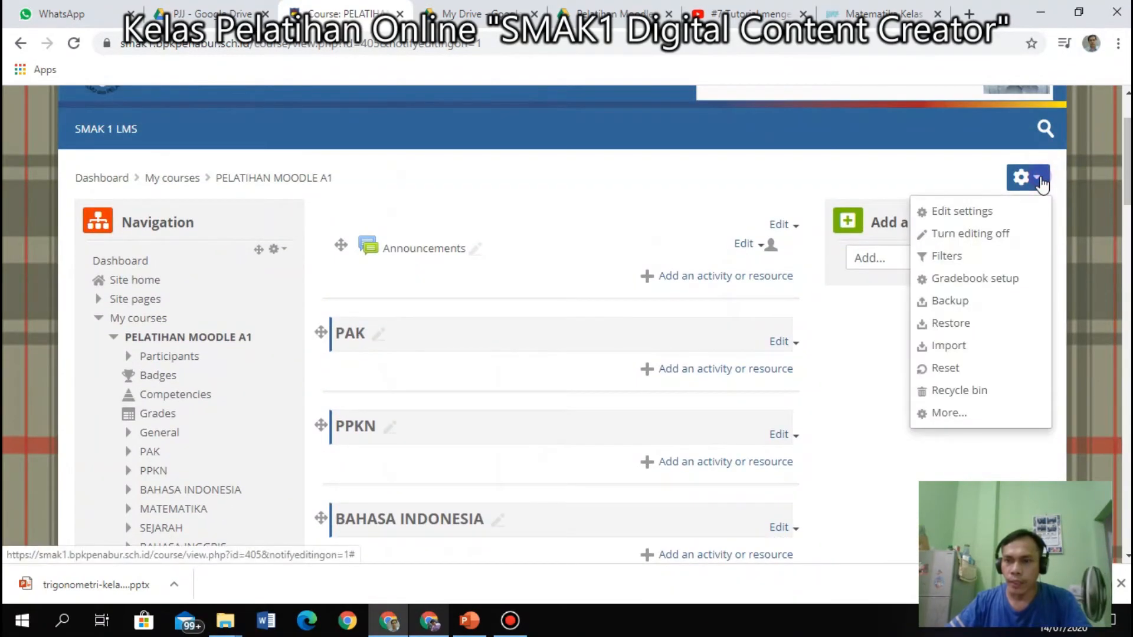
{"action": "left_click_drag", "start_coordinate": [1126, 162], "coordinate": [1118, 513]}
{"action": "left_click", "coordinate": [694, 428]}
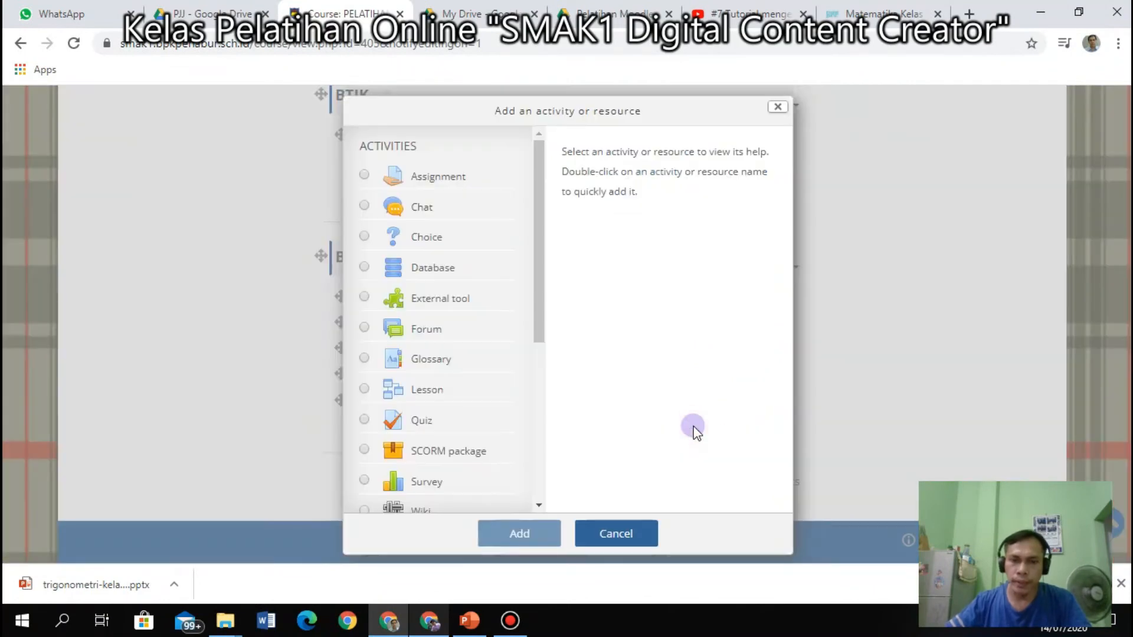
{"action": "left_click_drag", "start_coordinate": [537, 264], "coordinate": [535, 331]}
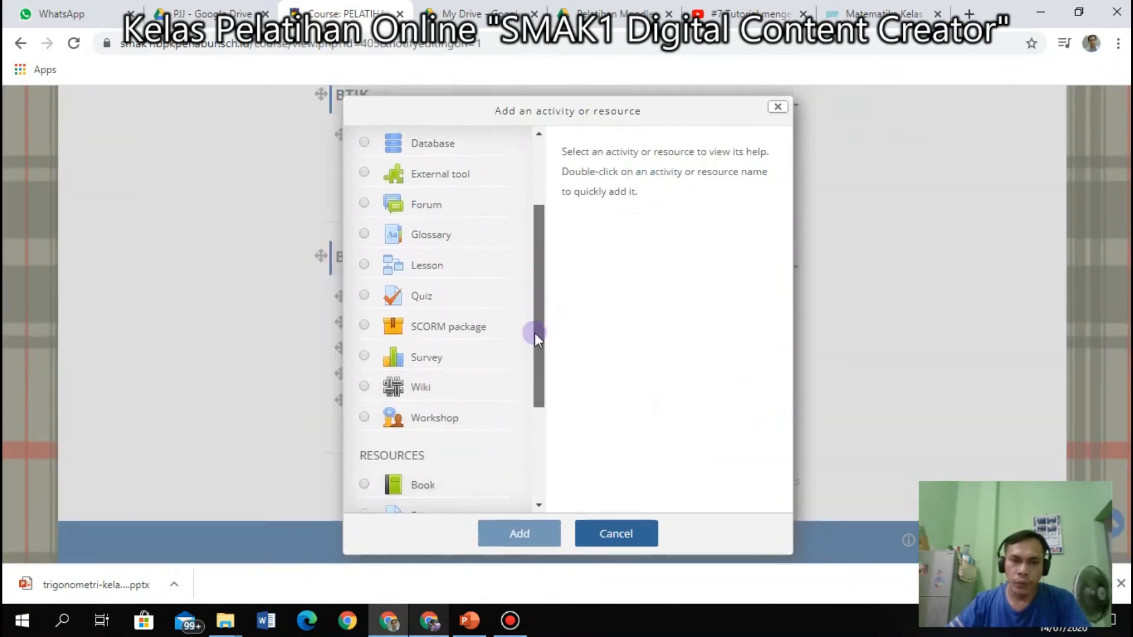
{"action": "left_click", "coordinate": [418, 290]}
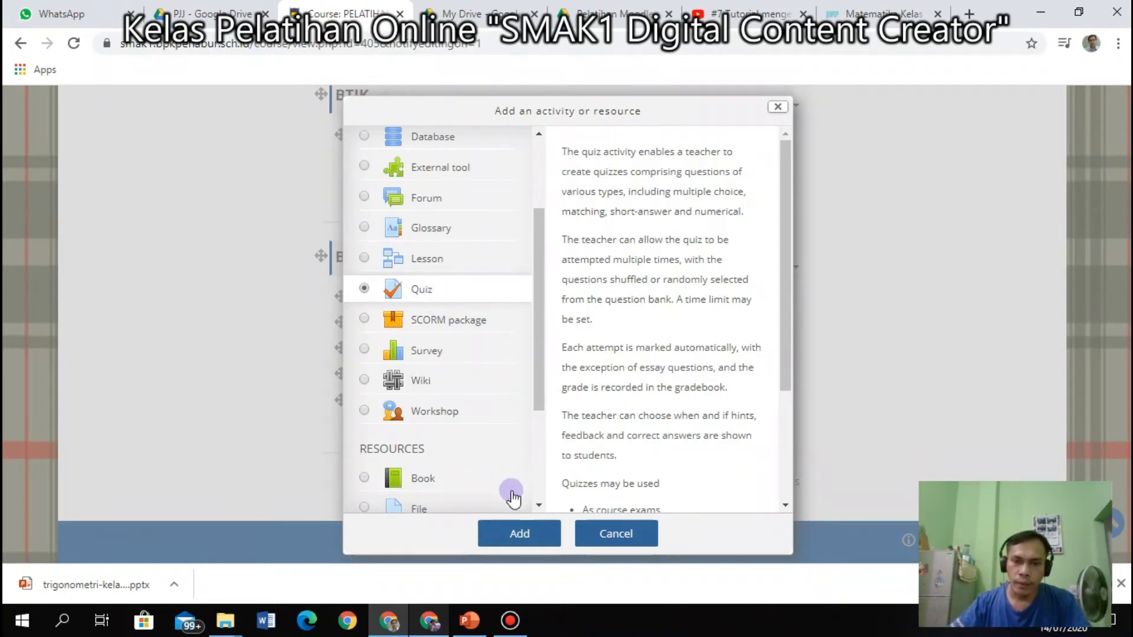
Add the Quiz to BTIK (SW) to bring up the new quiz form.
{"action": "left_click", "coordinate": [528, 531]}
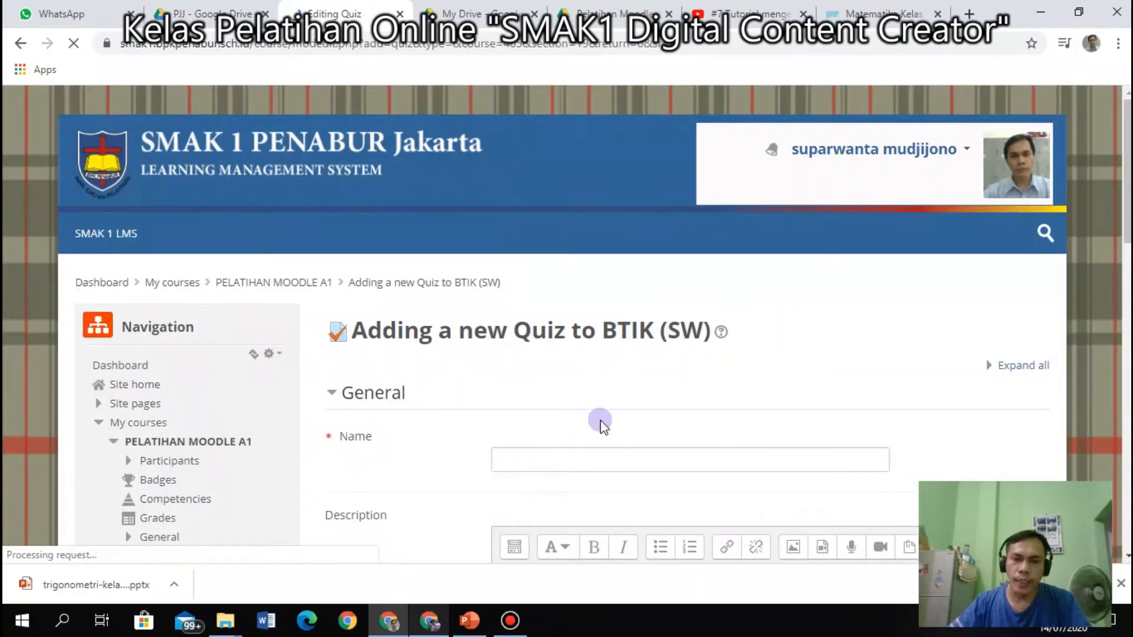
{"action": "scroll", "coordinate": [600, 419], "scroll_direction": "down", "scroll_amount": 3}
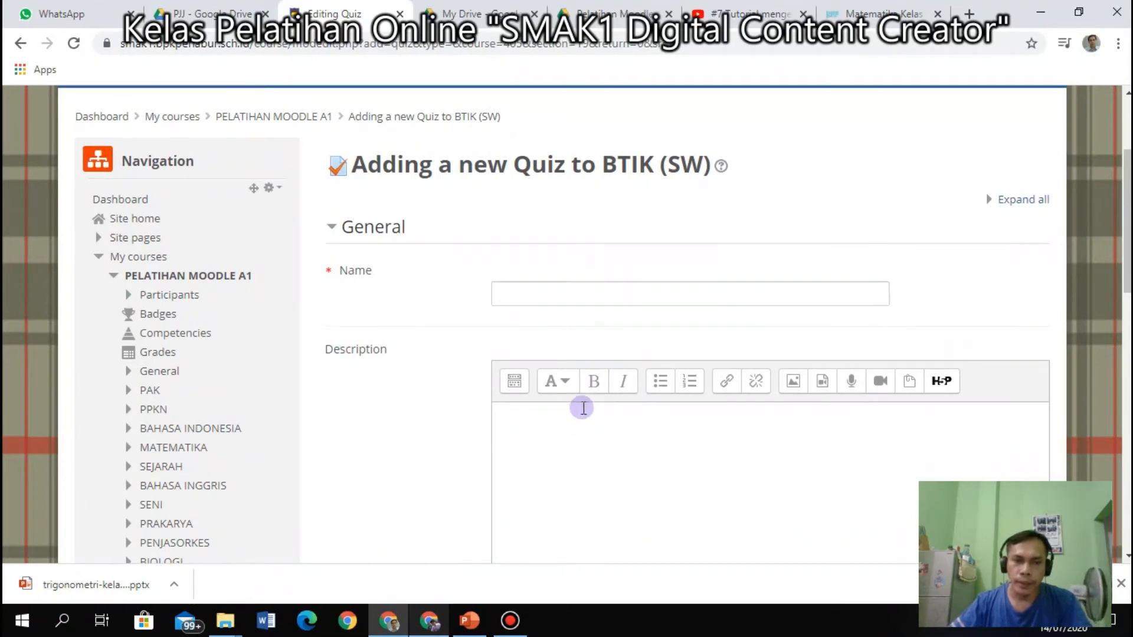
{"action": "scroll", "coordinate": [334, 392], "scroll_direction": "down", "scroll_amount": 5}
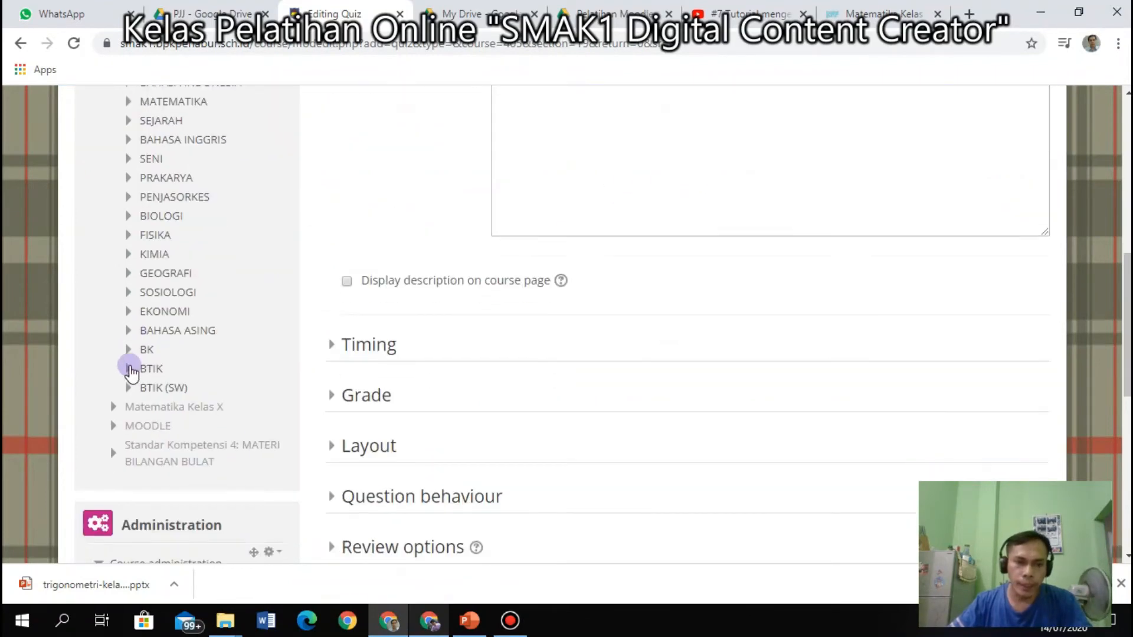
{"action": "scroll", "coordinate": [133, 371], "scroll_direction": "down", "scroll_amount": 7}
{"action": "scroll", "coordinate": [137, 366], "scroll_direction": "up", "scroll_amount": 14}
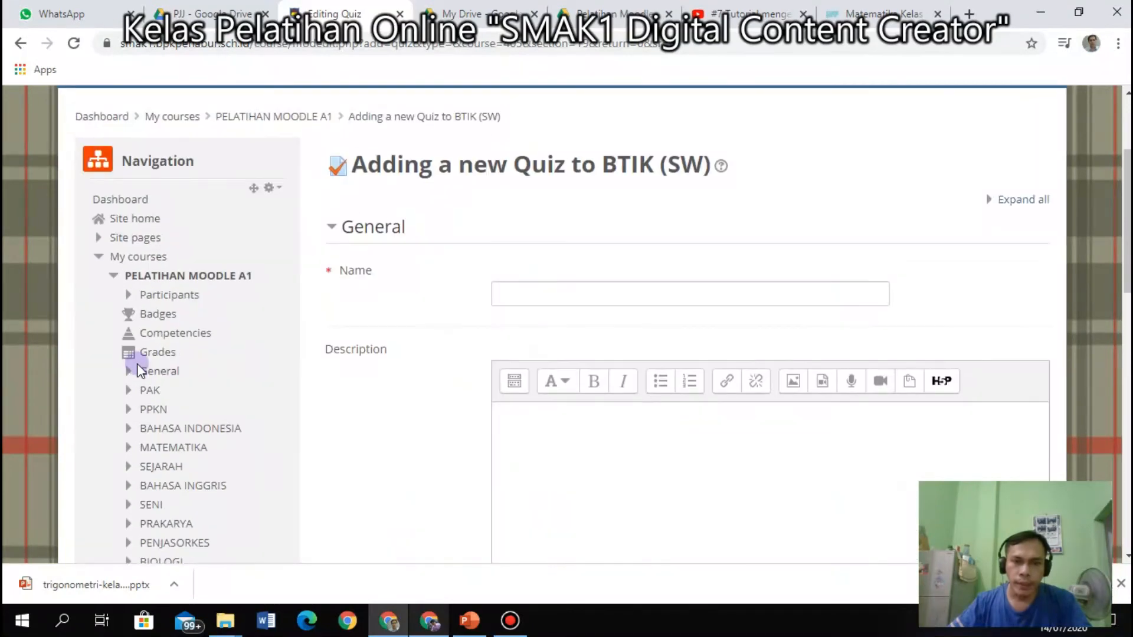
{"action": "scroll", "coordinate": [177, 364], "scroll_direction": "up", "scroll_amount": 2}
{"action": "scroll", "coordinate": [513, 354], "scroll_direction": "down", "scroll_amount": 2}
Name the quiz 'Soal Trigonometri' and move into its Description.
{"action": "left_click", "coordinate": [557, 293]}
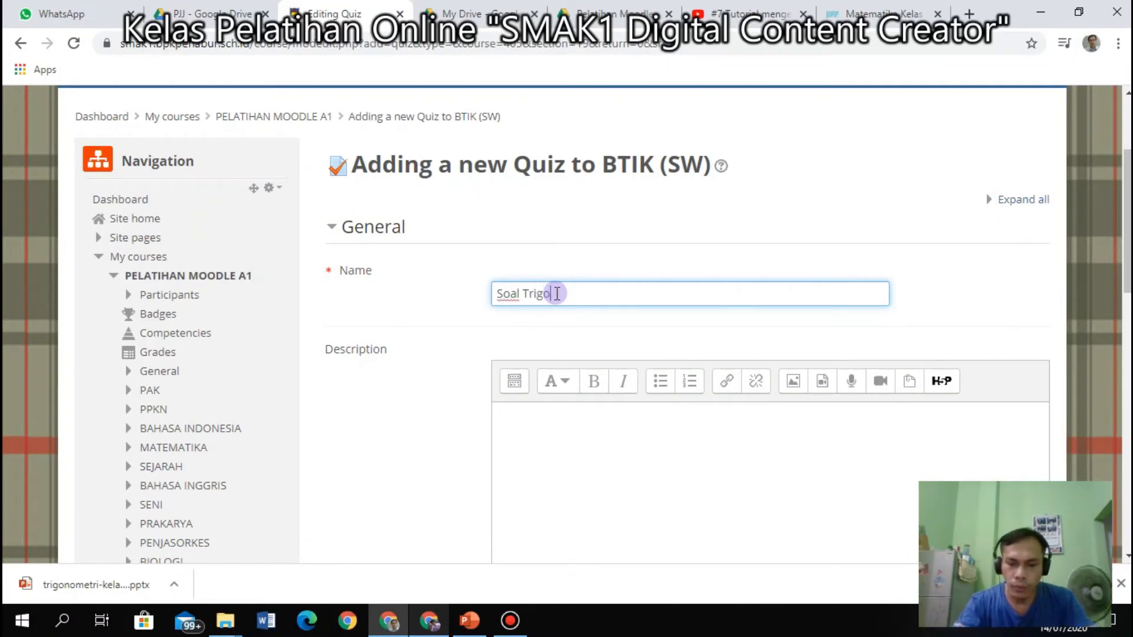
{"action": "type", "text": "Soal Trigonometri"}
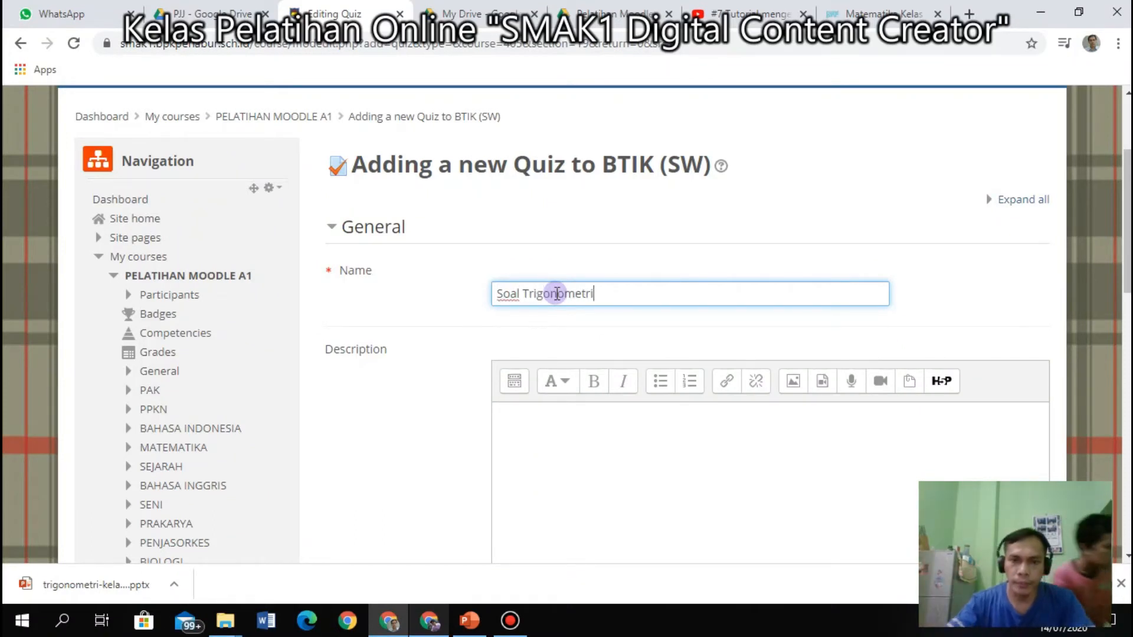
{"action": "left_click", "coordinate": [591, 425]}
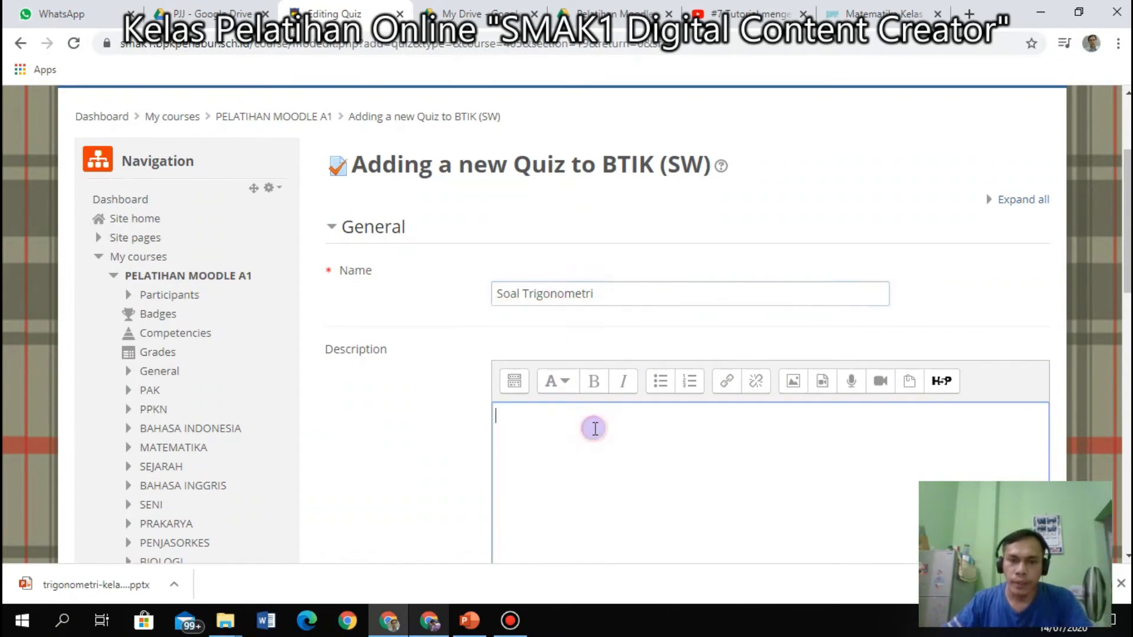
{"action": "scroll", "coordinate": [595, 429], "scroll_direction": "down", "scroll_amount": 1}
{"action": "scroll", "coordinate": [595, 429], "scroll_direction": "down", "scroll_amount": 3}
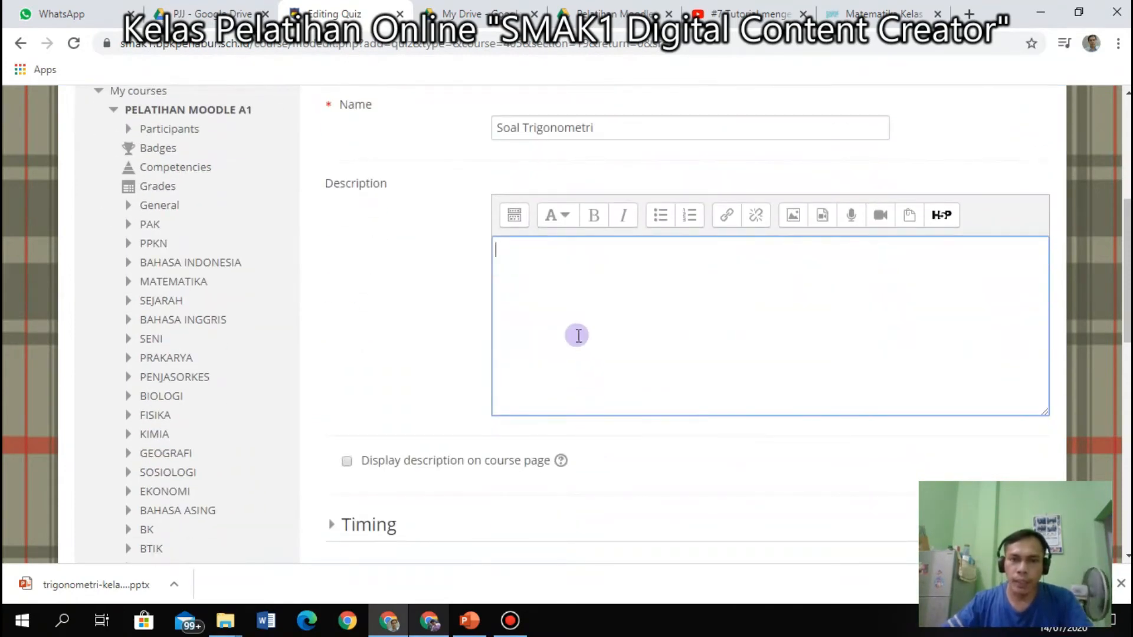
{"action": "scroll", "coordinate": [577, 335], "scroll_direction": "up", "scroll_amount": 2}
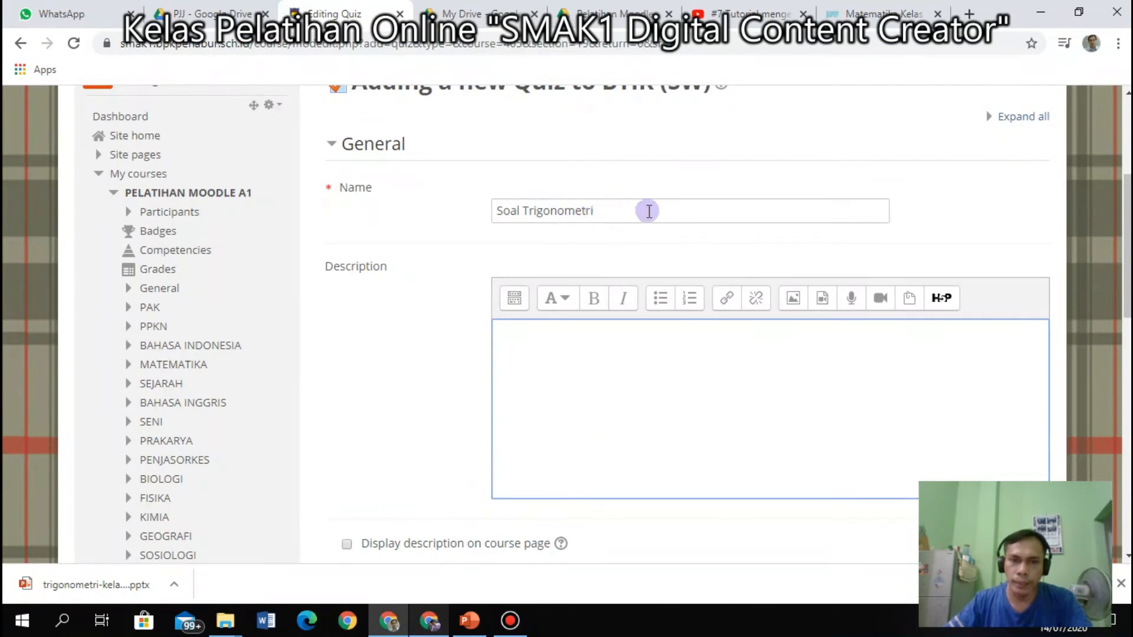
{"action": "scroll", "coordinate": [624, 237], "scroll_direction": "up", "scroll_amount": 3}
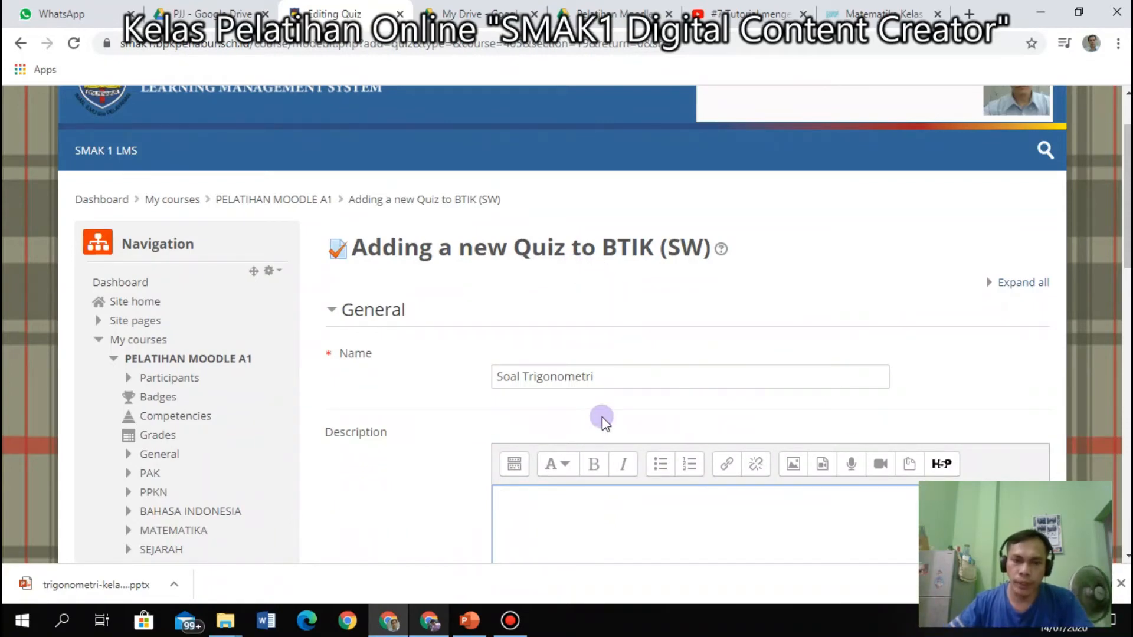
{"action": "scroll", "coordinate": [601, 419], "scroll_direction": "down", "scroll_amount": 3}
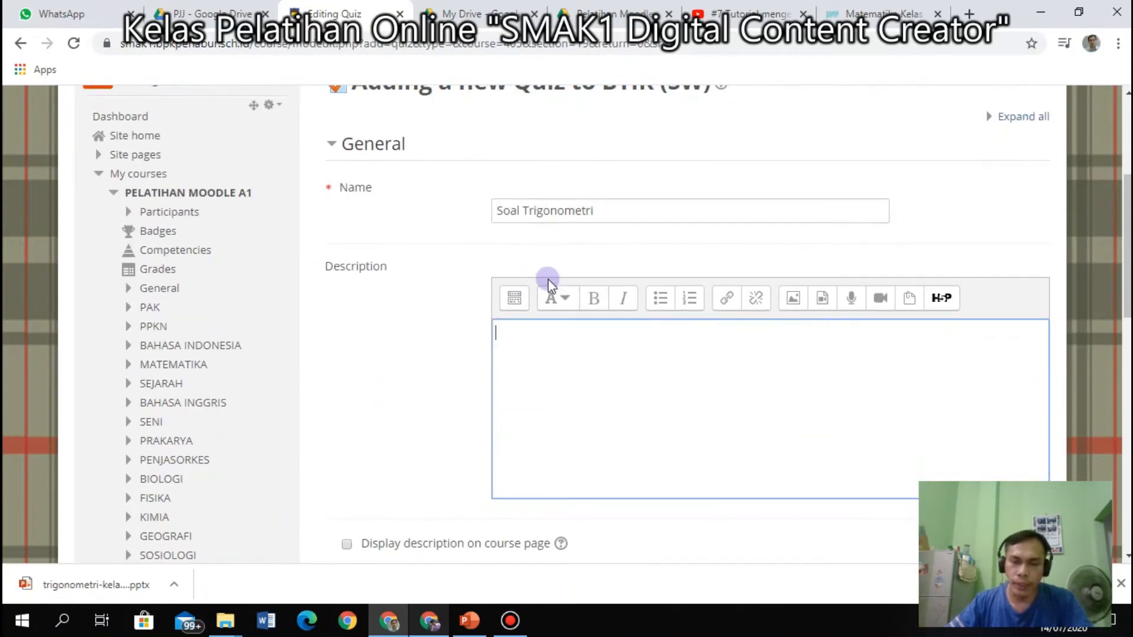
Expand the quiz Timing settings, leaving the opening date disabled.
{"action": "scroll", "coordinate": [546, 283], "scroll_direction": "down", "scroll_amount": 5}
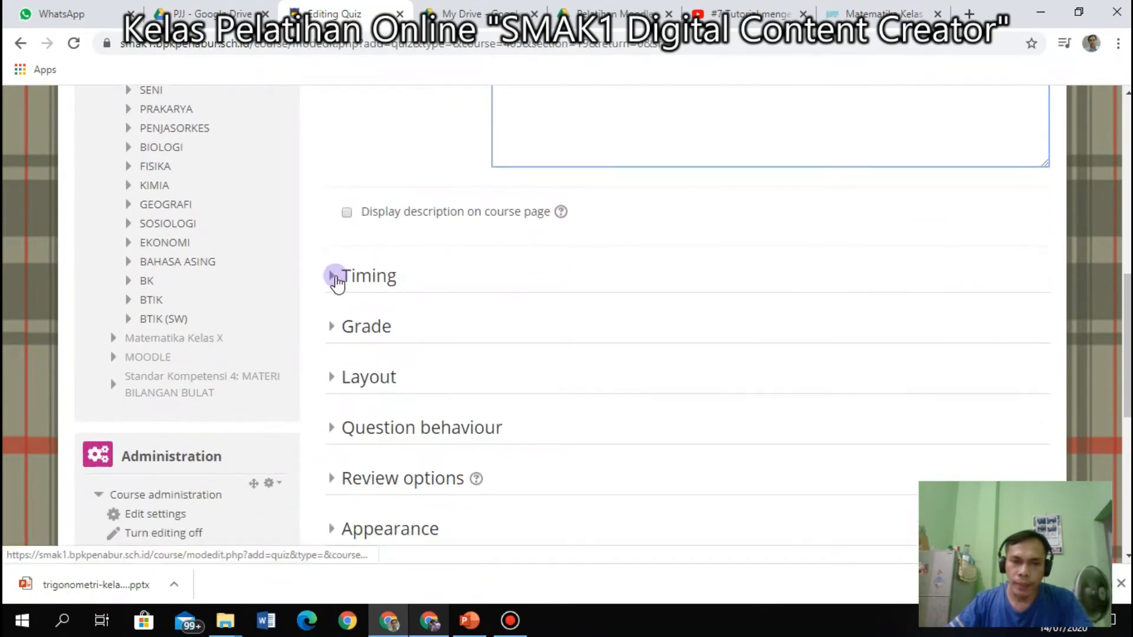
{"action": "left_click", "coordinate": [342, 279]}
{"action": "scroll", "coordinate": [660, 327], "scroll_direction": "down", "scroll_amount": 1}
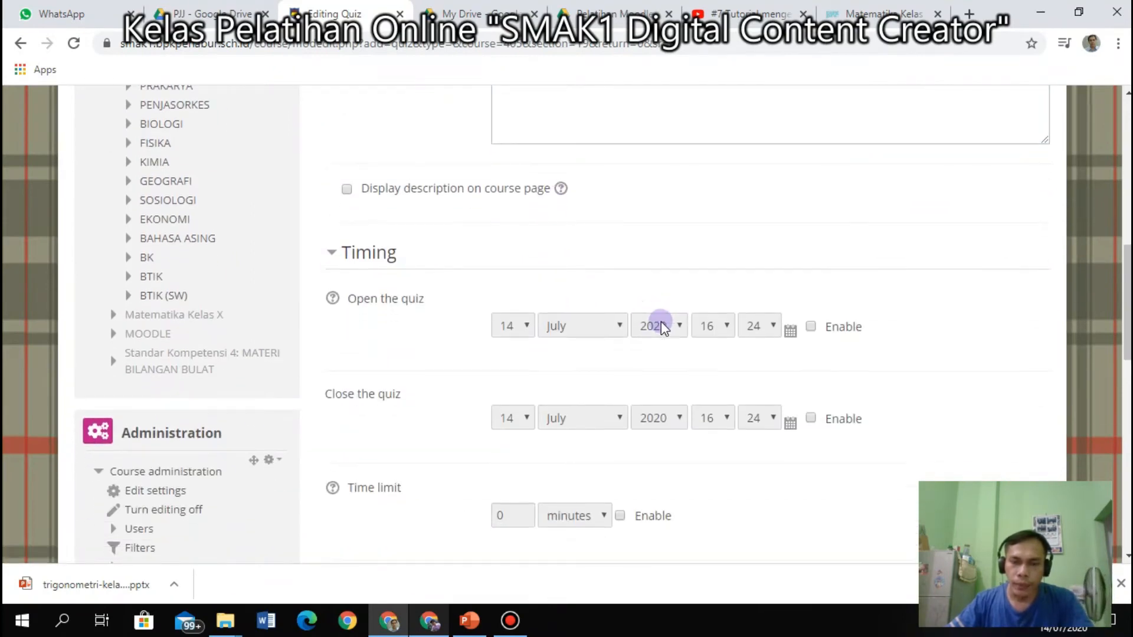
{"action": "left_click", "coordinate": [813, 271]}
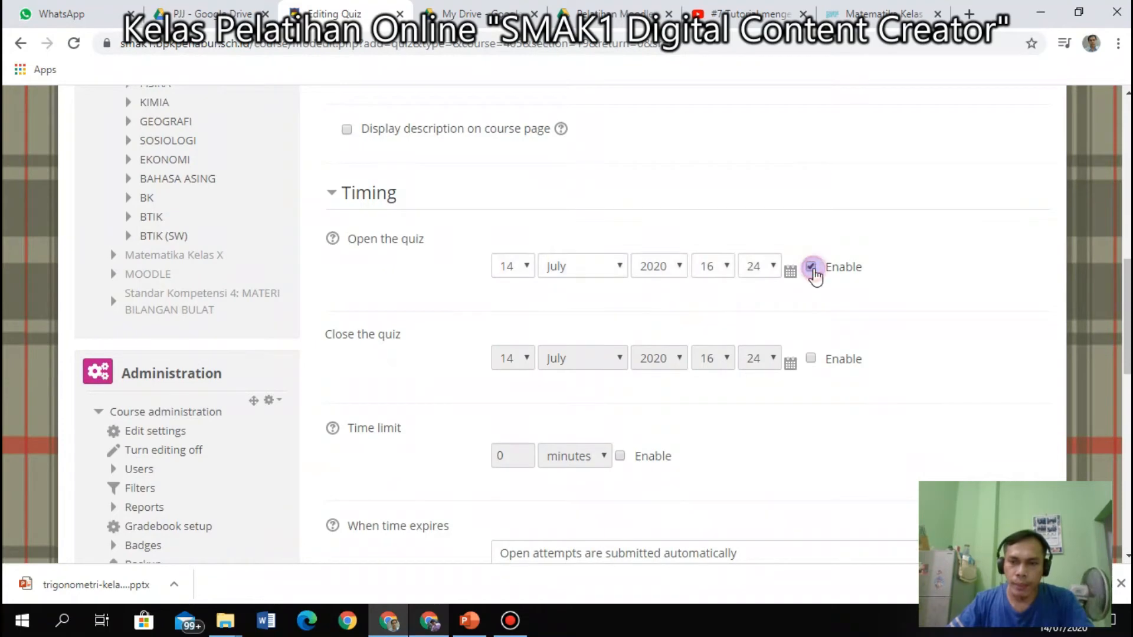
{"action": "left_click", "coordinate": [813, 270]}
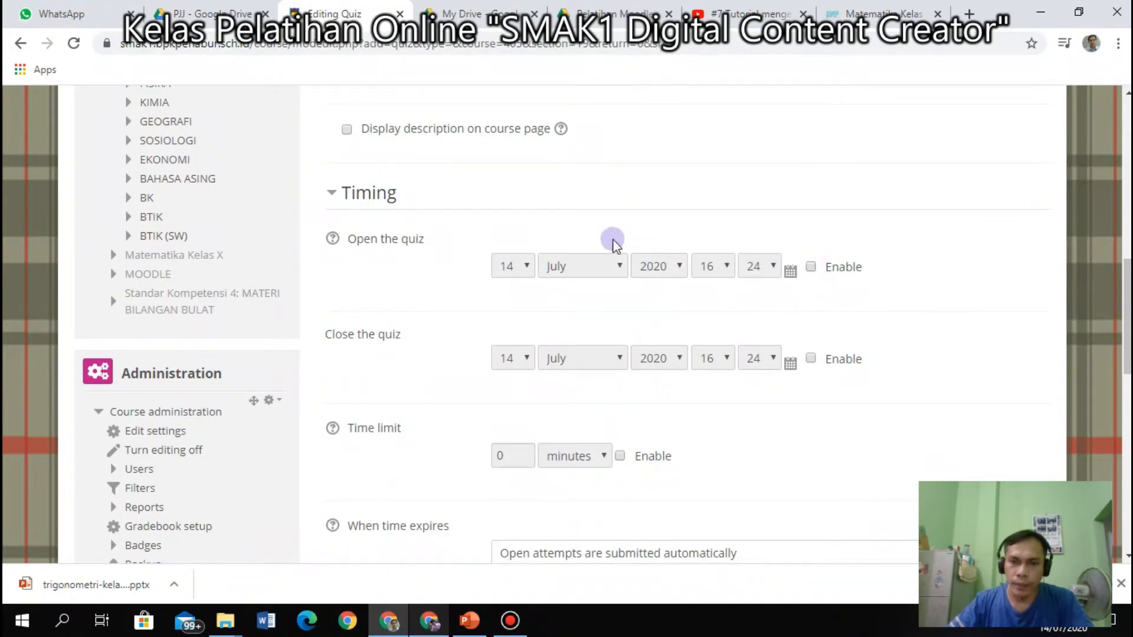
Enable a 90-minute time limit for the quiz.
{"action": "left_click", "coordinate": [621, 463]}
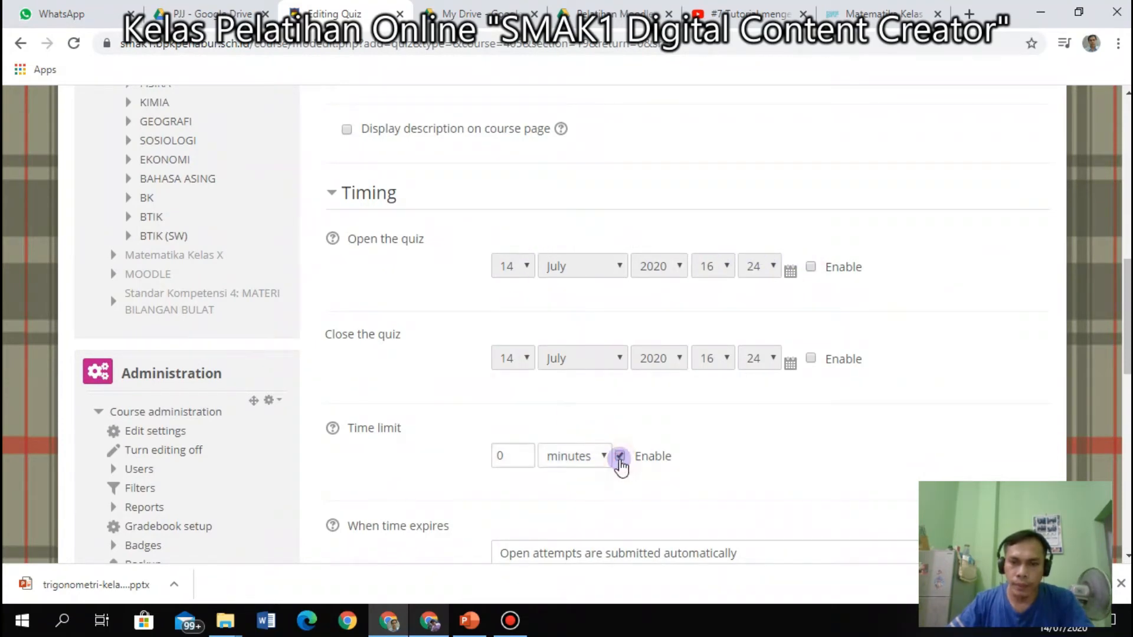
{"action": "left_click", "coordinate": [603, 461]}
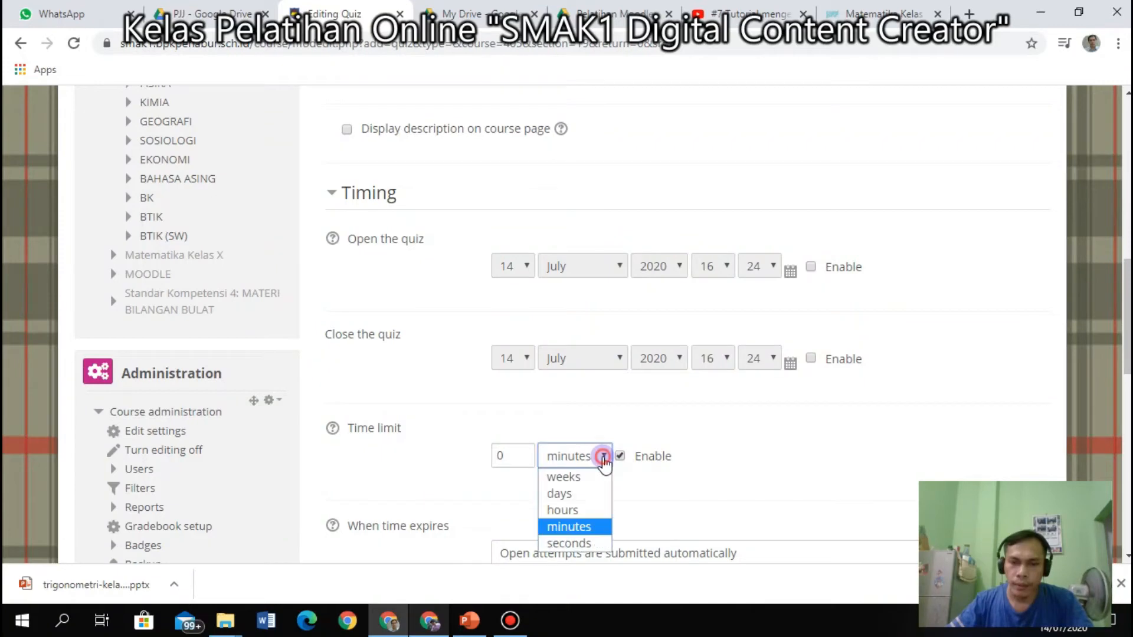
{"action": "left_click", "coordinate": [563, 510]}
{"action": "double_click", "coordinate": [501, 458]}
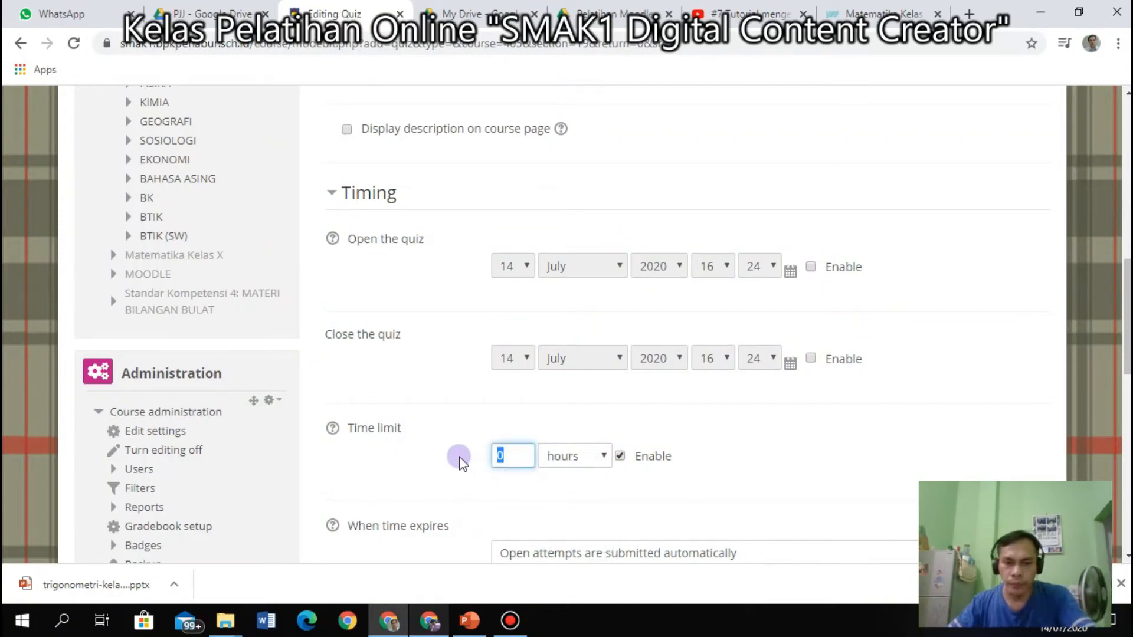
{"action": "type", "text": "2"}
{"action": "left_click", "coordinate": [604, 459]}
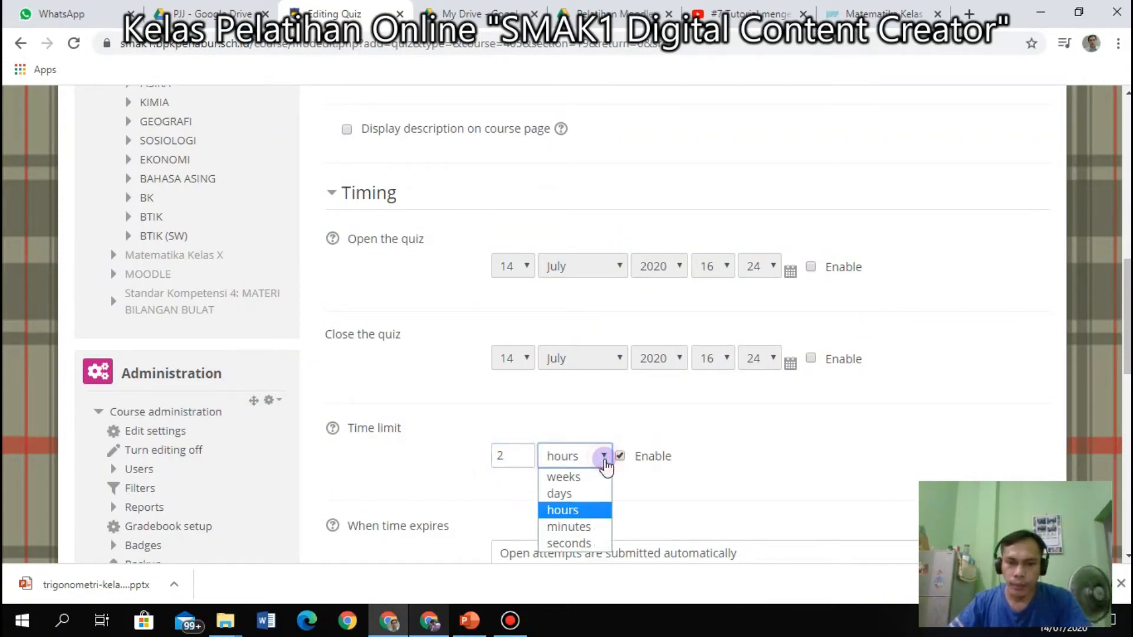
{"action": "left_click", "coordinate": [569, 527]}
{"action": "left_click_drag", "start_coordinate": [525, 463], "coordinate": [487, 466]}
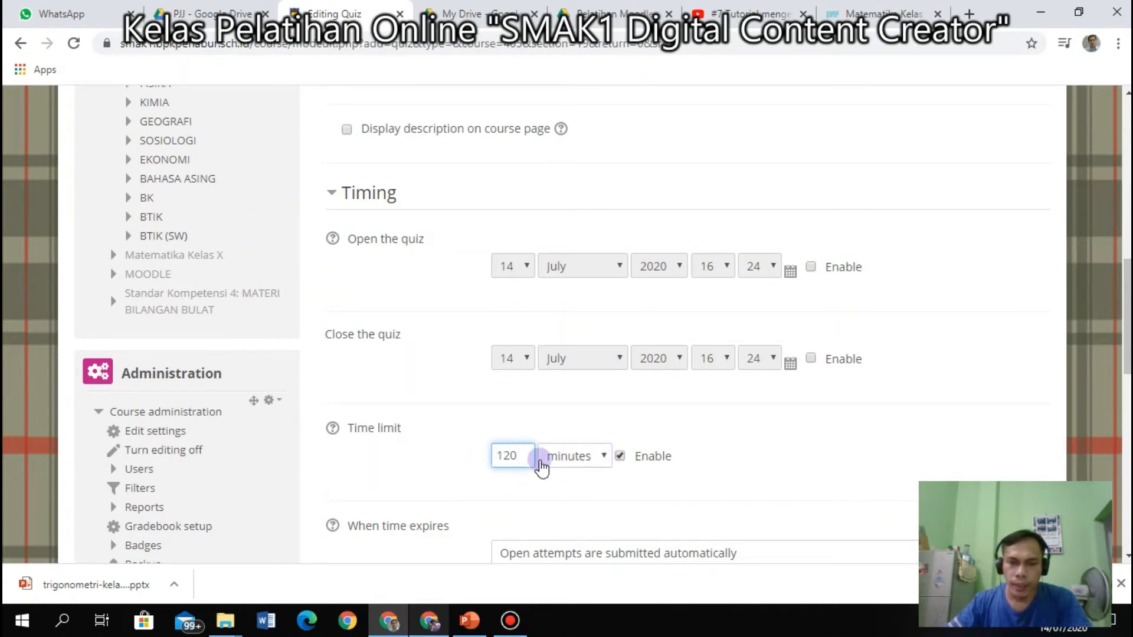
{"action": "left_click", "coordinate": [751, 455]}
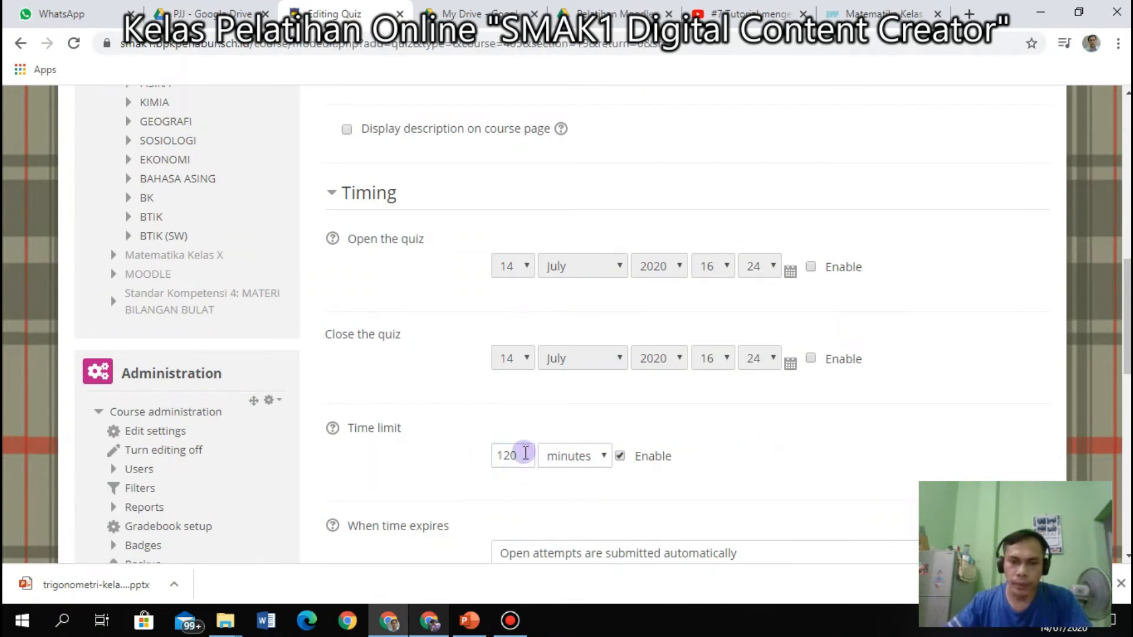
{"action": "left_click_drag", "start_coordinate": [525, 453], "coordinate": [461, 464]}
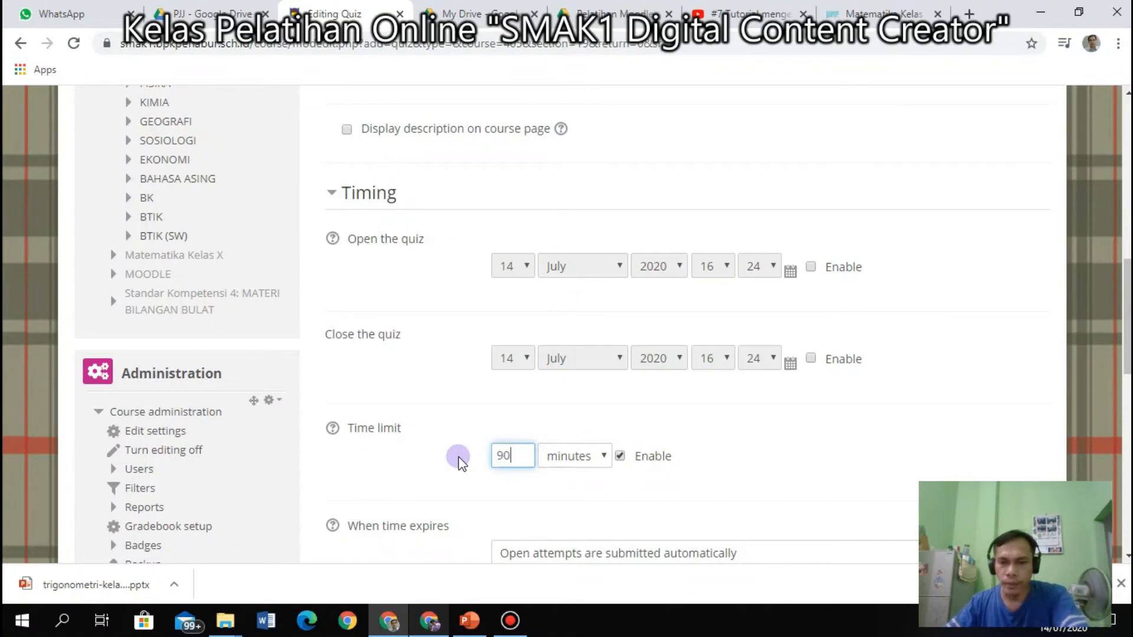
{"action": "left_click", "coordinate": [825, 450]}
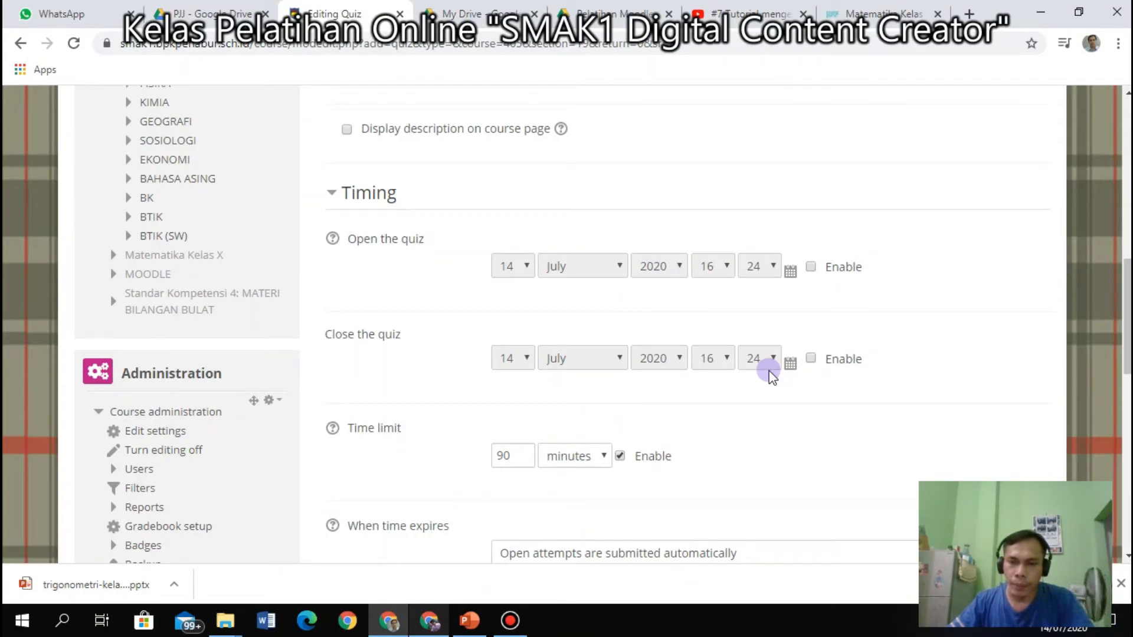
{"action": "scroll", "coordinate": [769, 371], "scroll_direction": "down", "scroll_amount": 3}
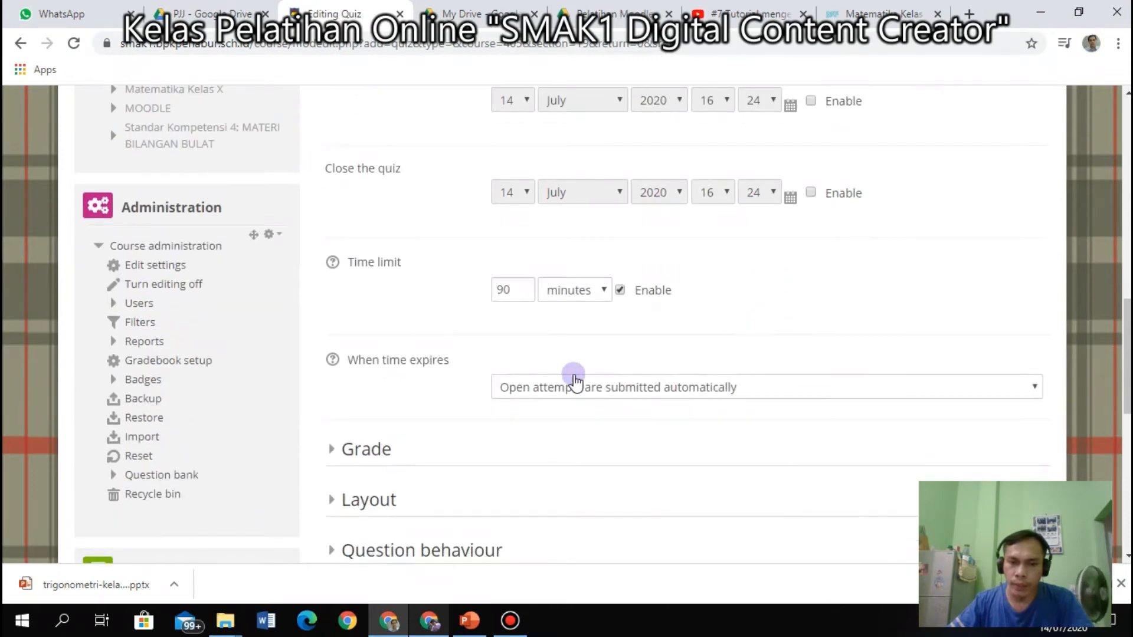
{"action": "scroll", "coordinate": [575, 380], "scroll_direction": "up", "scroll_amount": 3}
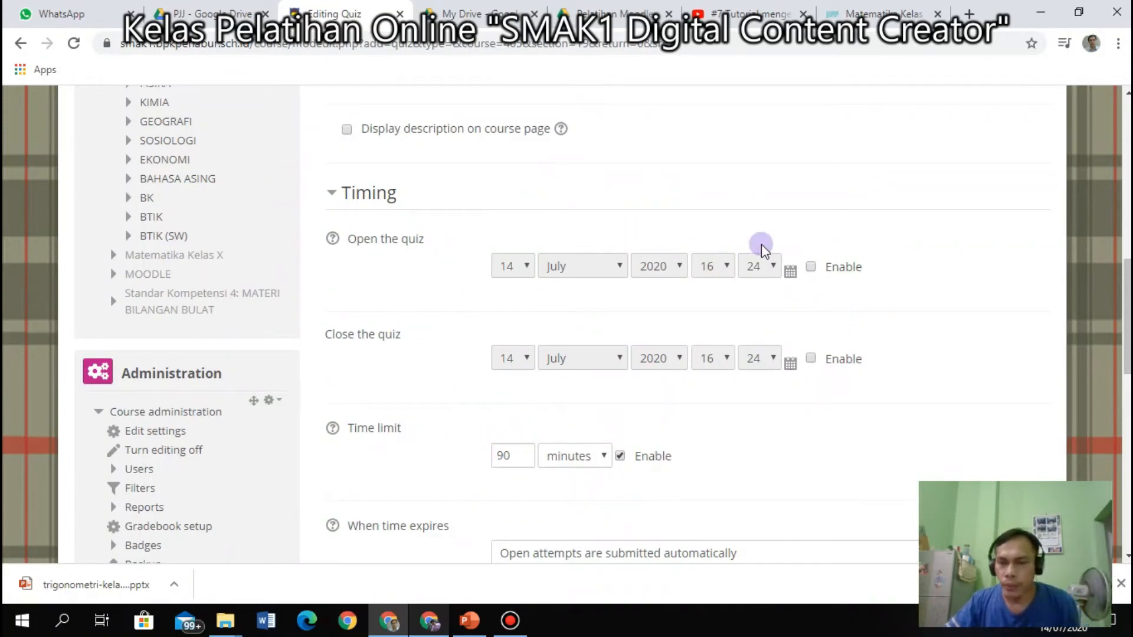
Enable the quiz open and close dates and set both to 16 July 2020.
{"action": "left_click", "coordinate": [811, 268]}
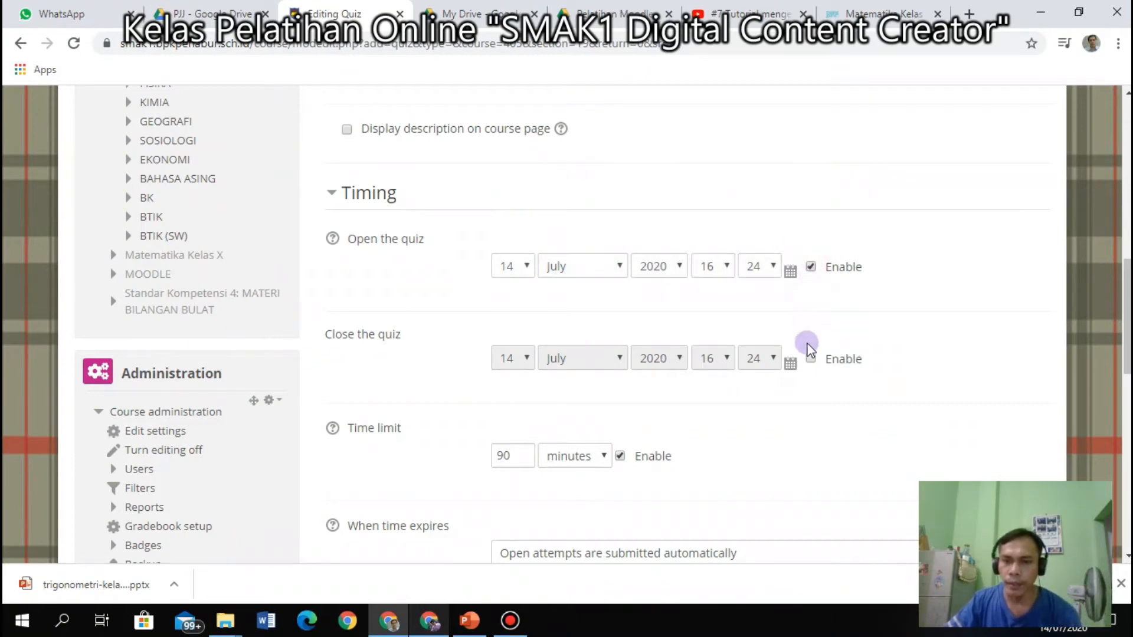
{"action": "left_click", "coordinate": [811, 358]}
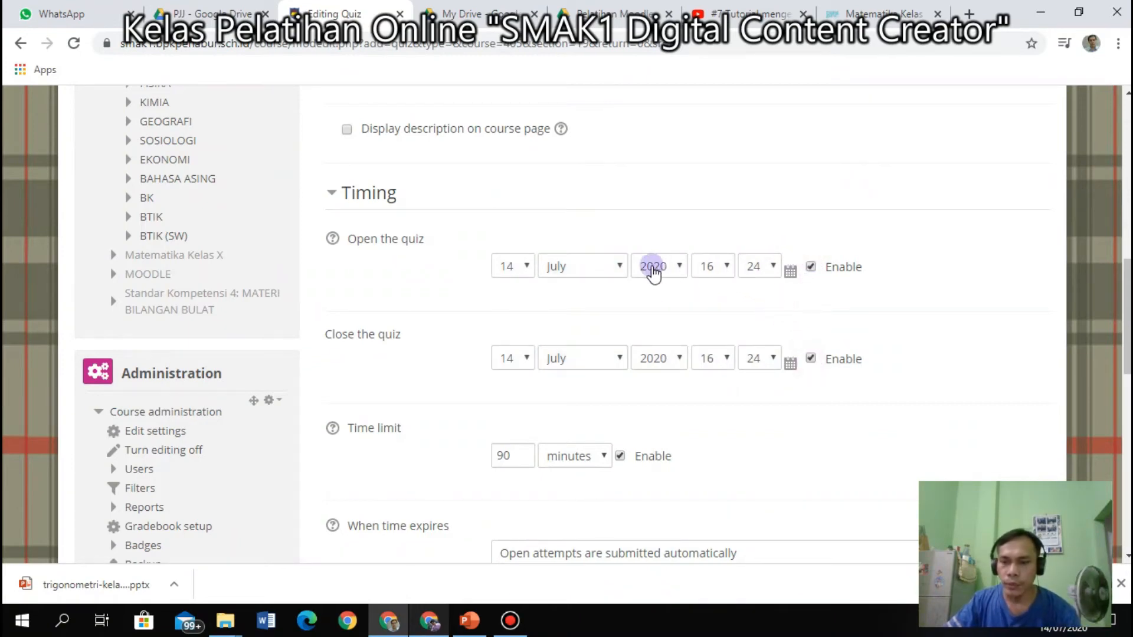
{"action": "left_click", "coordinate": [525, 265]}
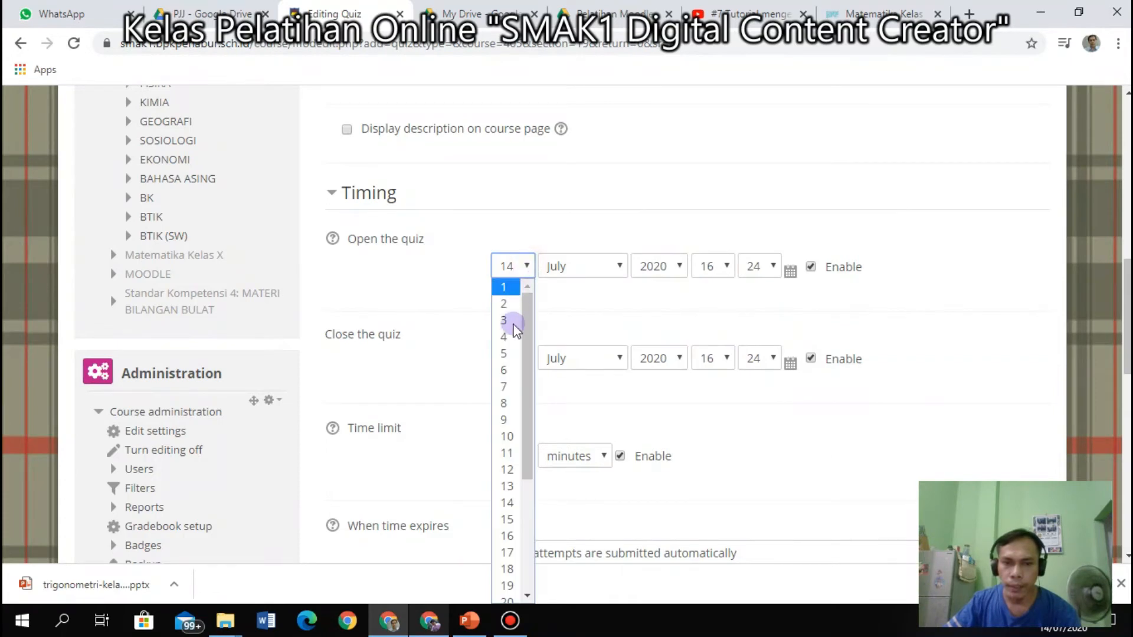
{"action": "left_click", "coordinate": [509, 520]}
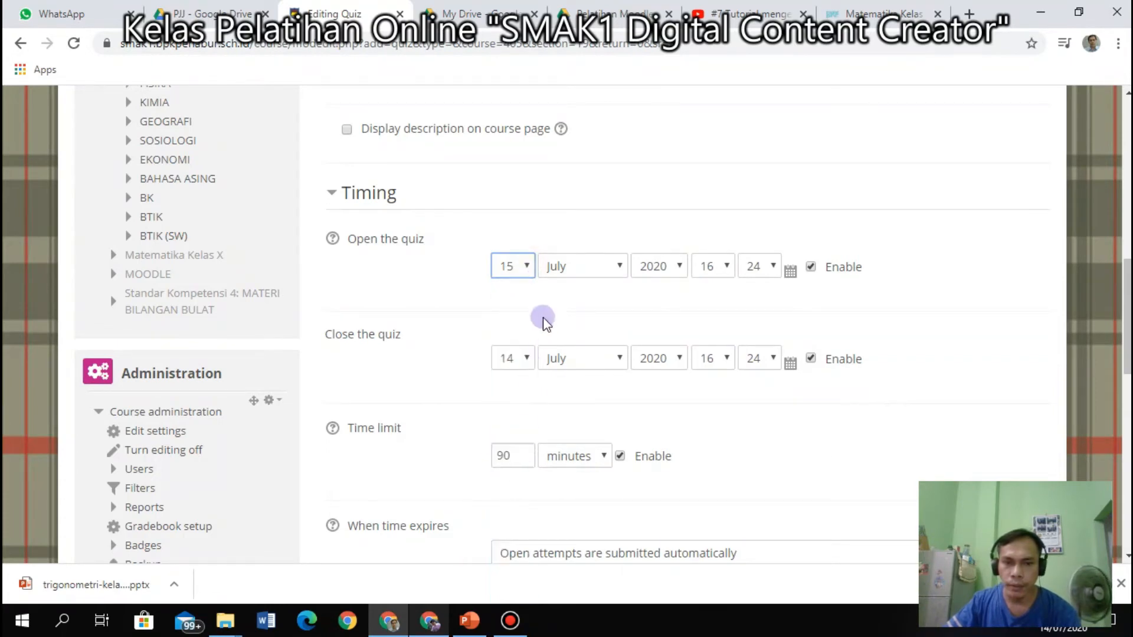
{"action": "left_click", "coordinate": [527, 270]}
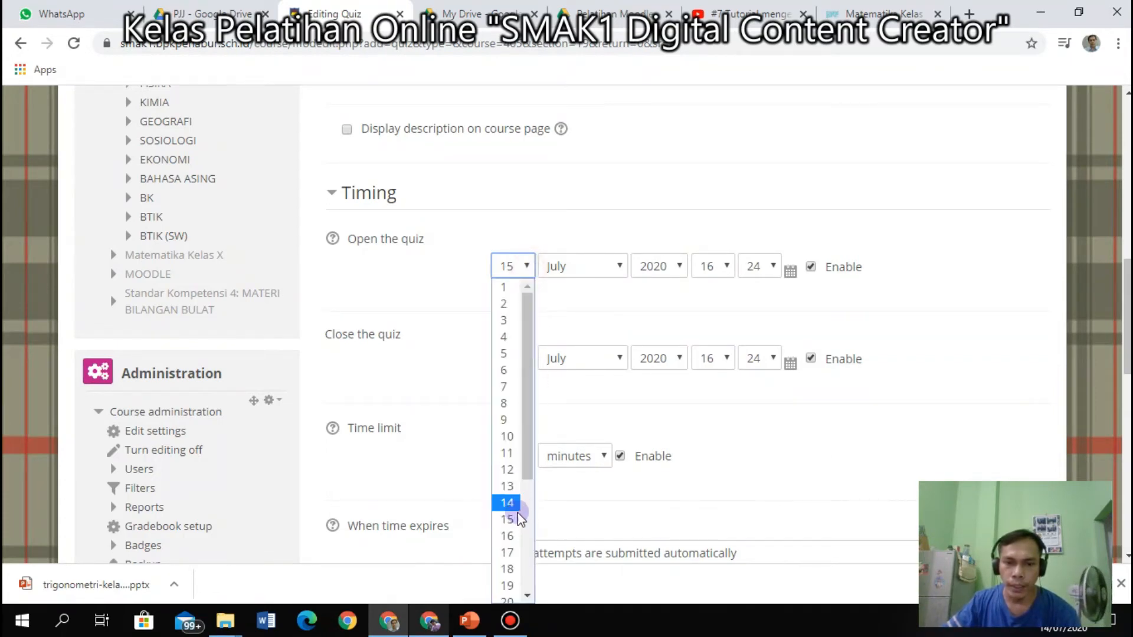
{"action": "left_click", "coordinate": [507, 534]}
{"action": "left_click", "coordinate": [531, 360]}
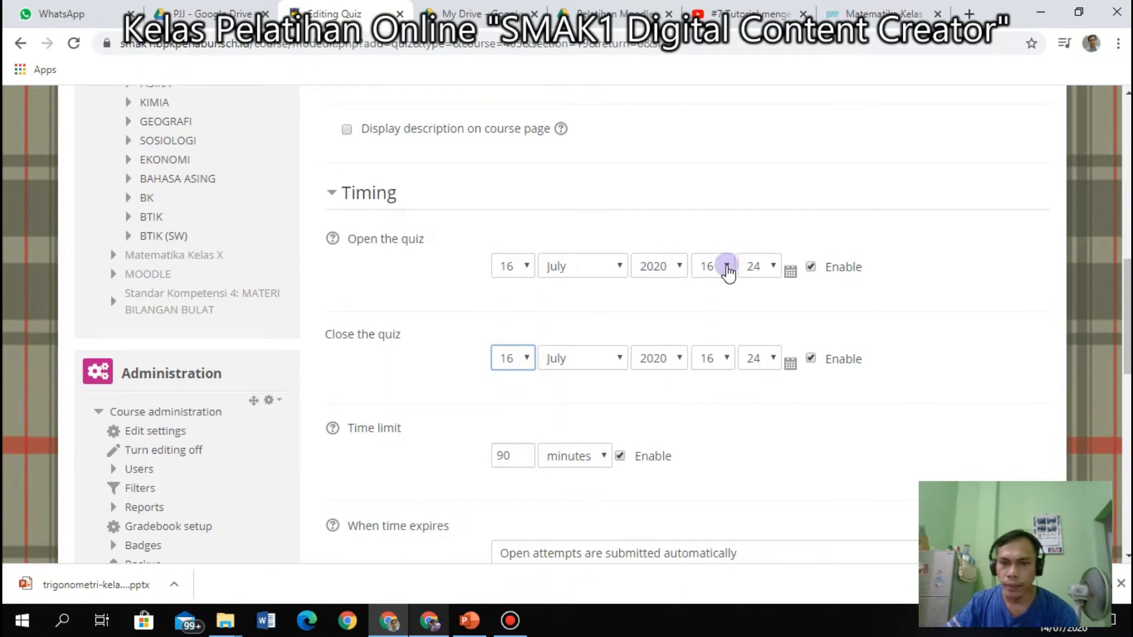
Set the quiz opening time to 09:00.
{"action": "left_click", "coordinate": [727, 266]}
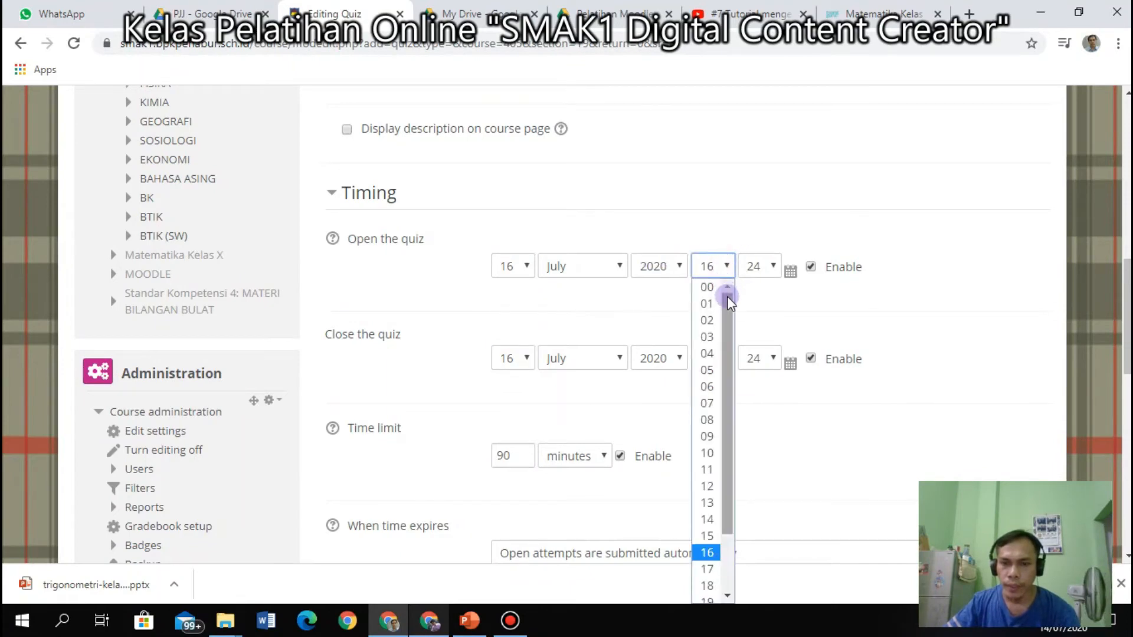
{"action": "left_click_drag", "start_coordinate": [728, 308], "coordinate": [739, 276]}
{"action": "left_click", "coordinate": [734, 226]}
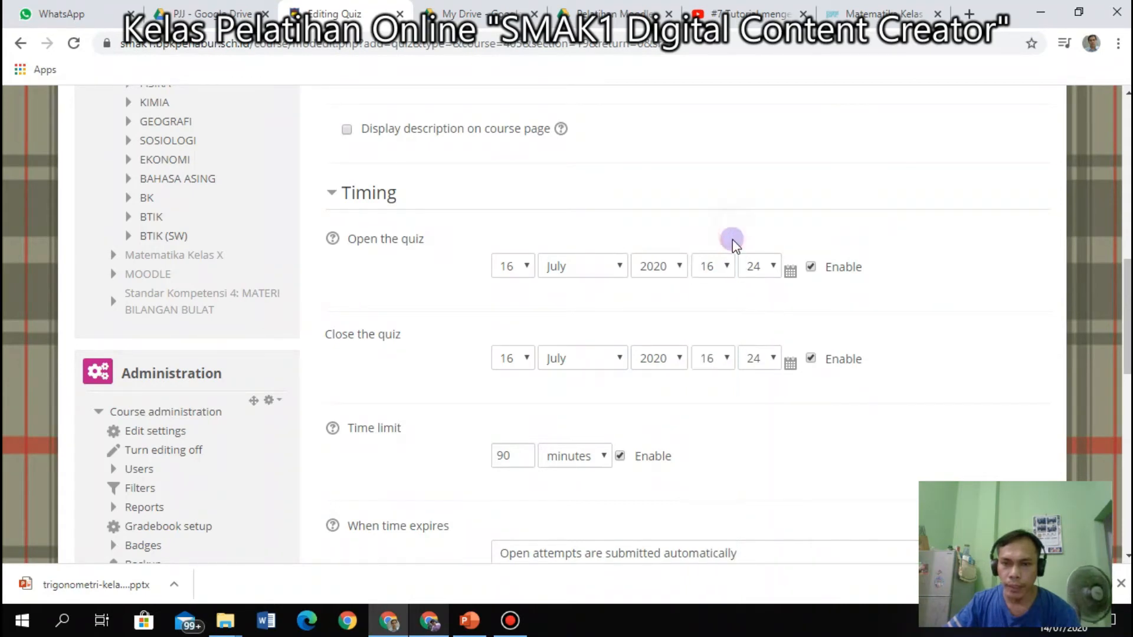
{"action": "left_click", "coordinate": [773, 271]}
{"action": "left_click", "coordinate": [773, 271]}
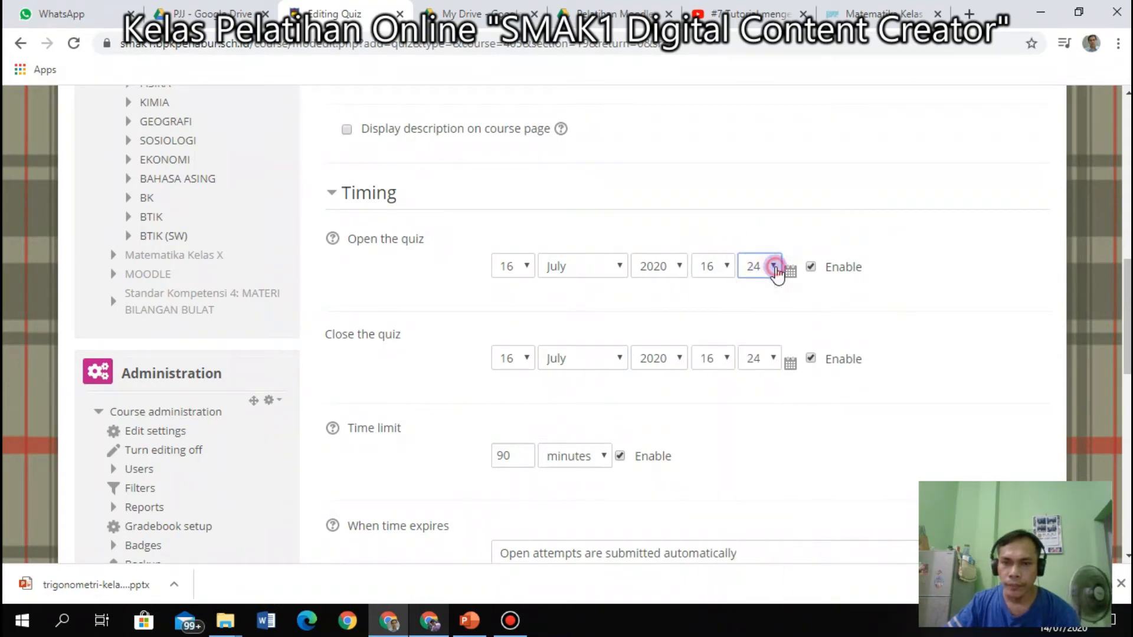
{"action": "left_click", "coordinate": [727, 269]}
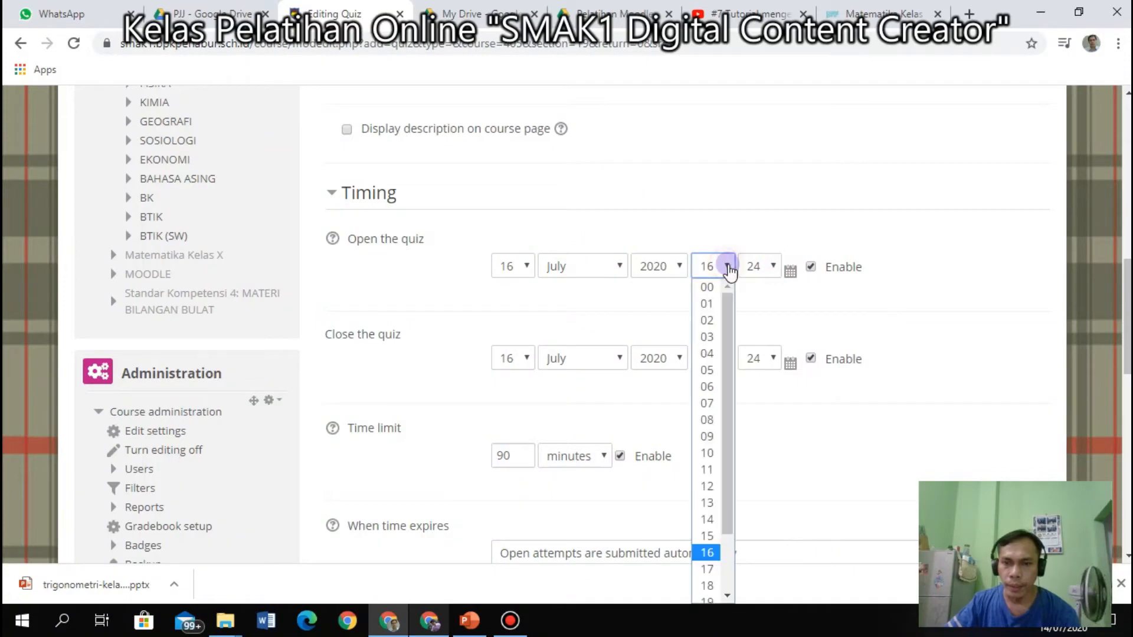
{"action": "left_click_drag", "start_coordinate": [731, 322], "coordinate": [728, 366]}
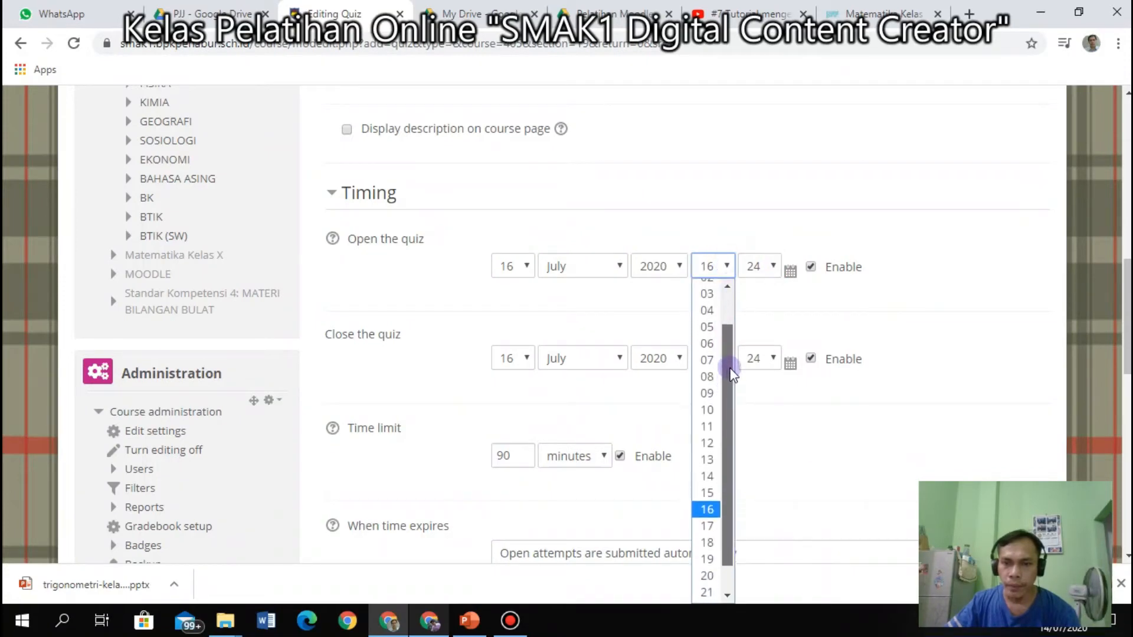
{"action": "left_click", "coordinate": [711, 395]}
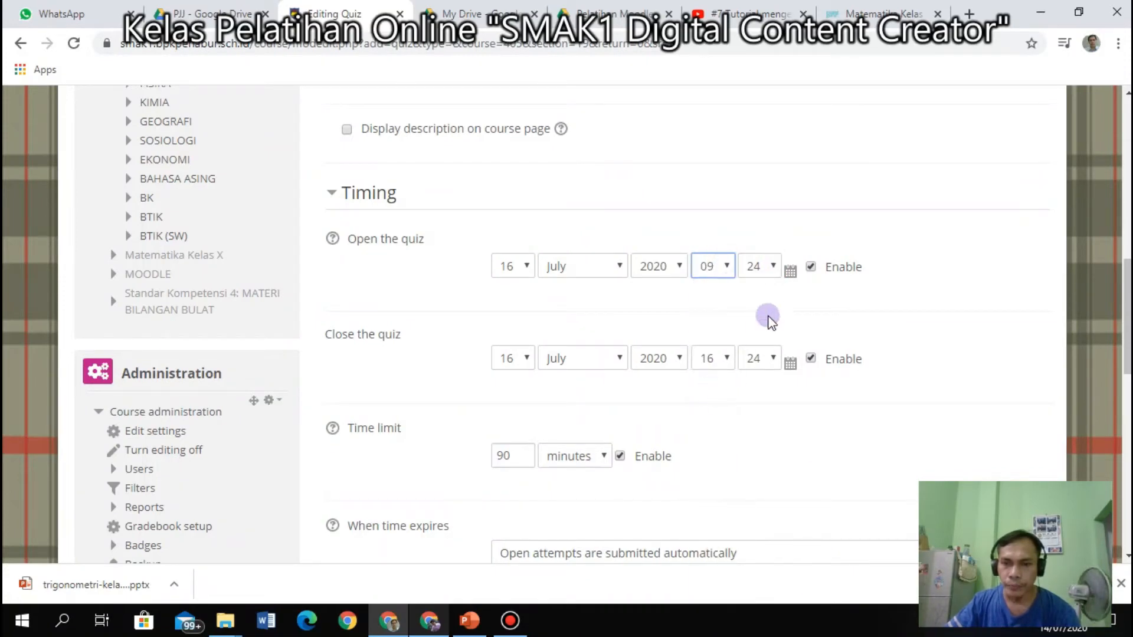
{"action": "left_click", "coordinate": [774, 268]}
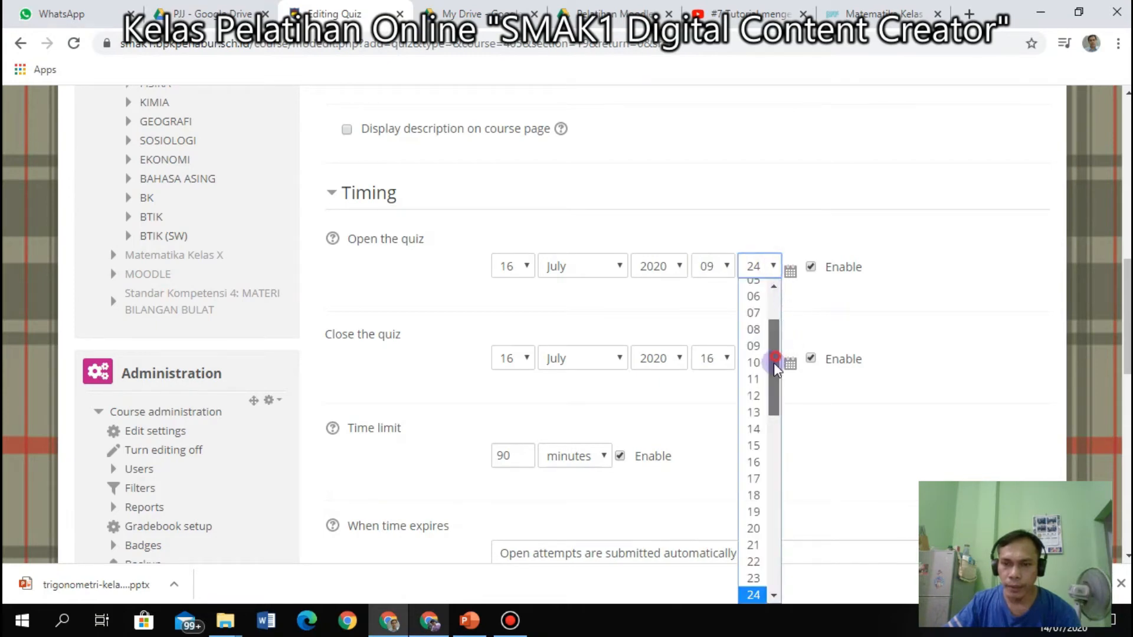
{"action": "left_click_drag", "start_coordinate": [774, 369], "coordinate": [773, 295]}
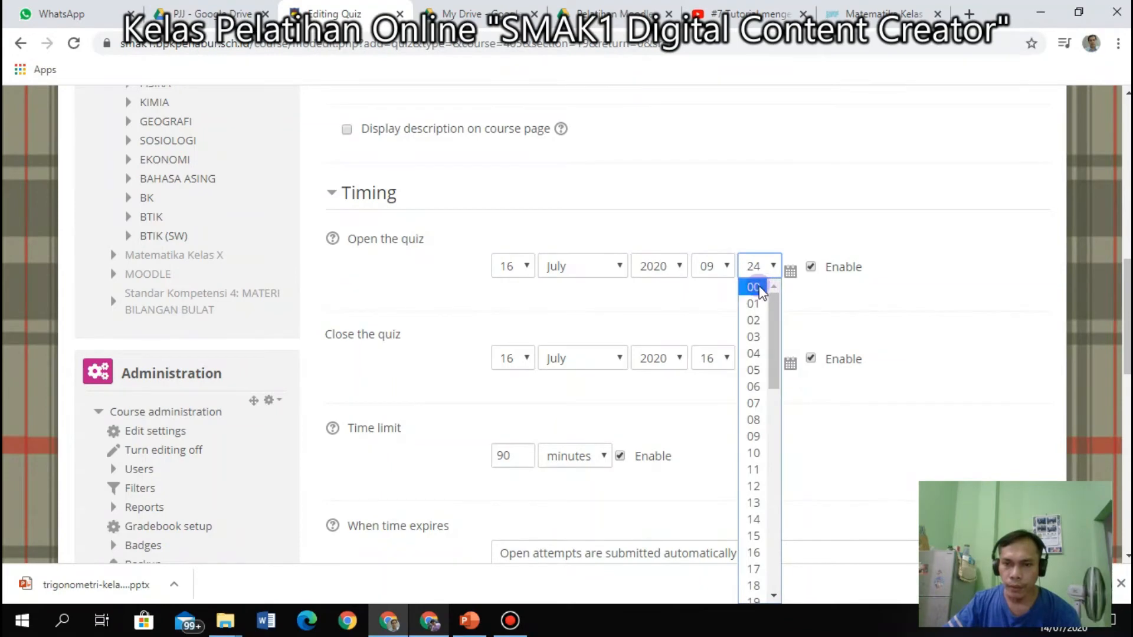
{"action": "left_click", "coordinate": [754, 287]}
Set the closing time to 10:00 and change the time limit to 60 minutes.
{"action": "left_click", "coordinate": [727, 360]}
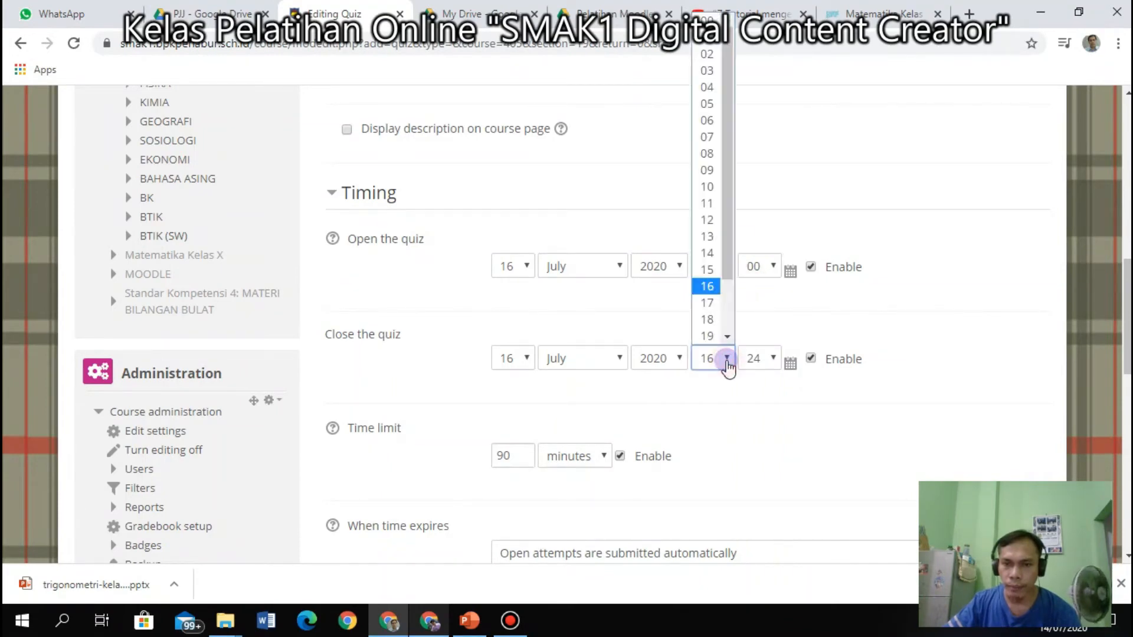
{"action": "left_click", "coordinate": [706, 177]}
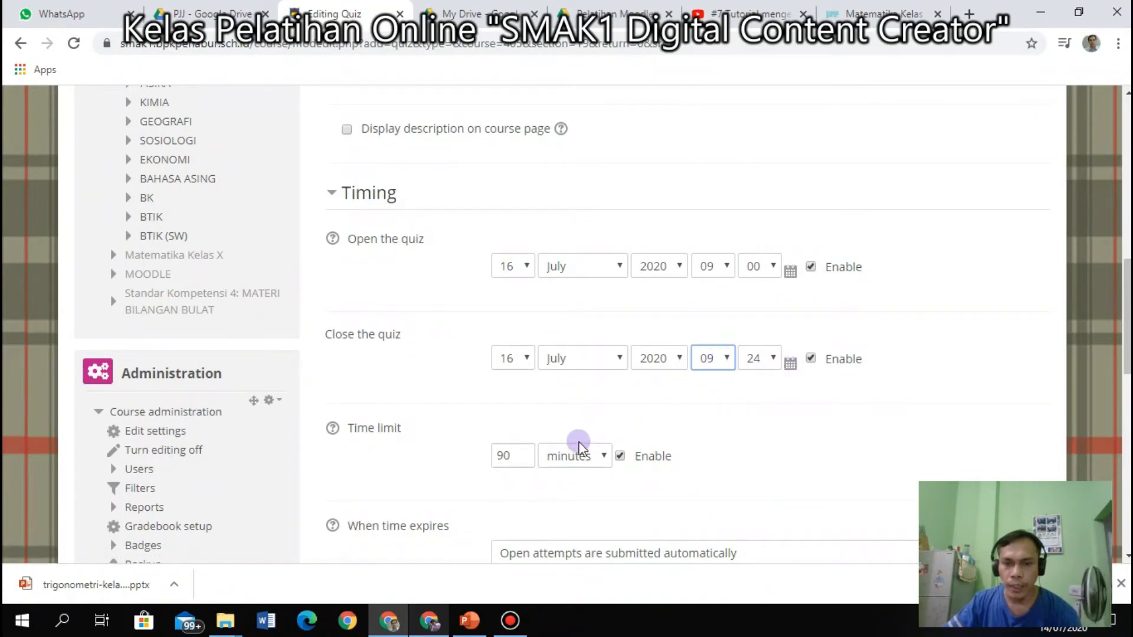
{"action": "left_click_drag", "start_coordinate": [505, 456], "coordinate": [479, 456]}
{"action": "type", "text": "6"}
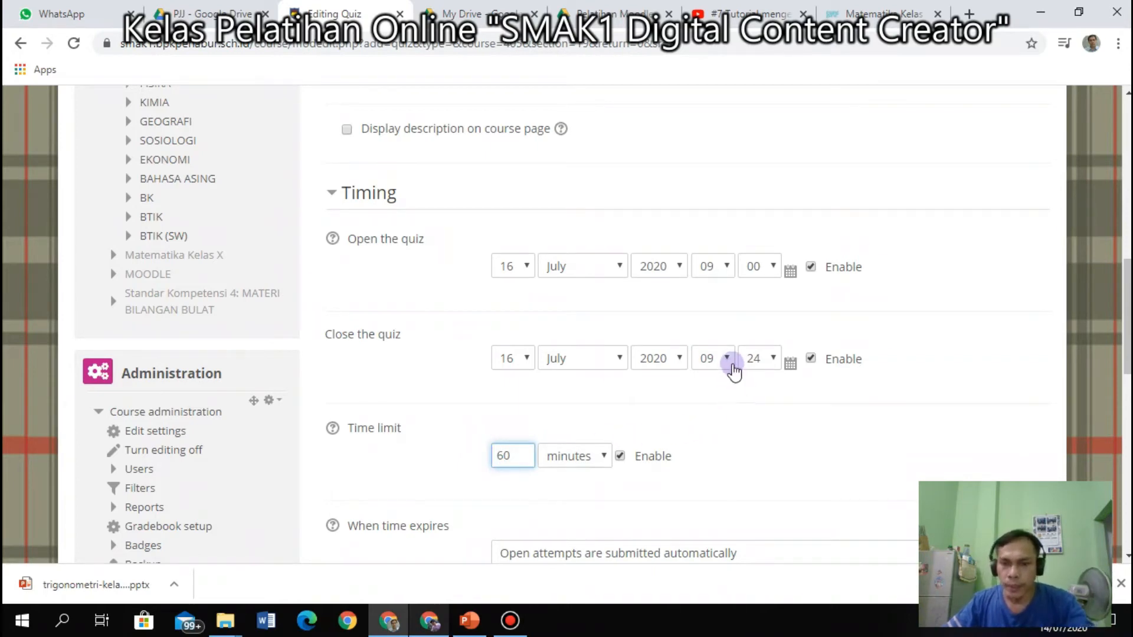
{"action": "left_click", "coordinate": [726, 362]}
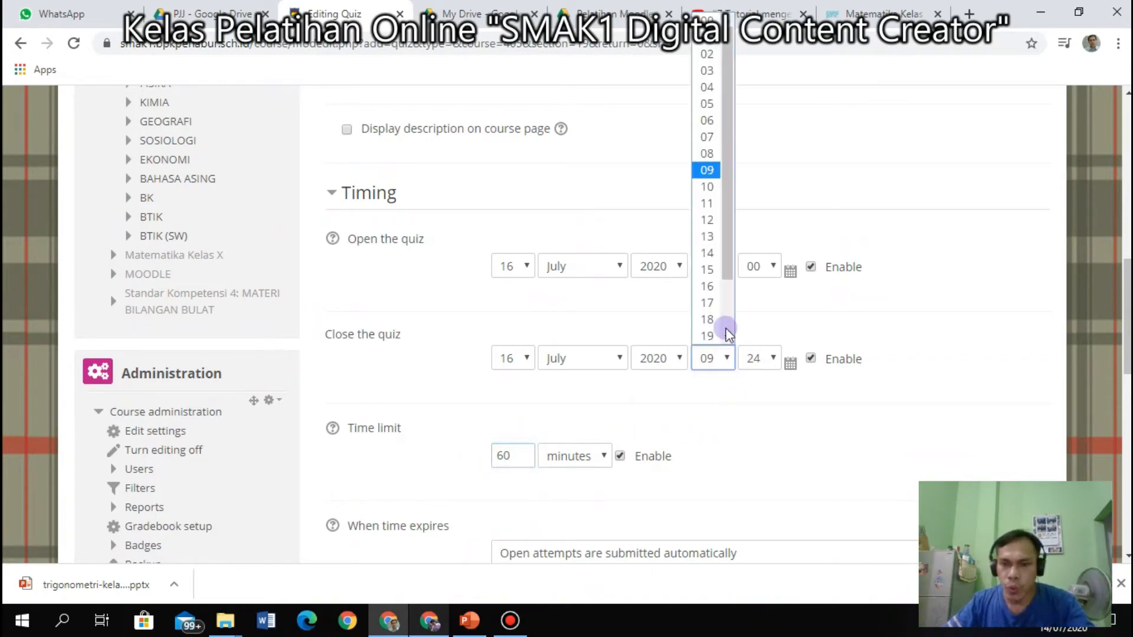
{"action": "left_click", "coordinate": [711, 188]}
{"action": "left_click", "coordinate": [774, 357]}
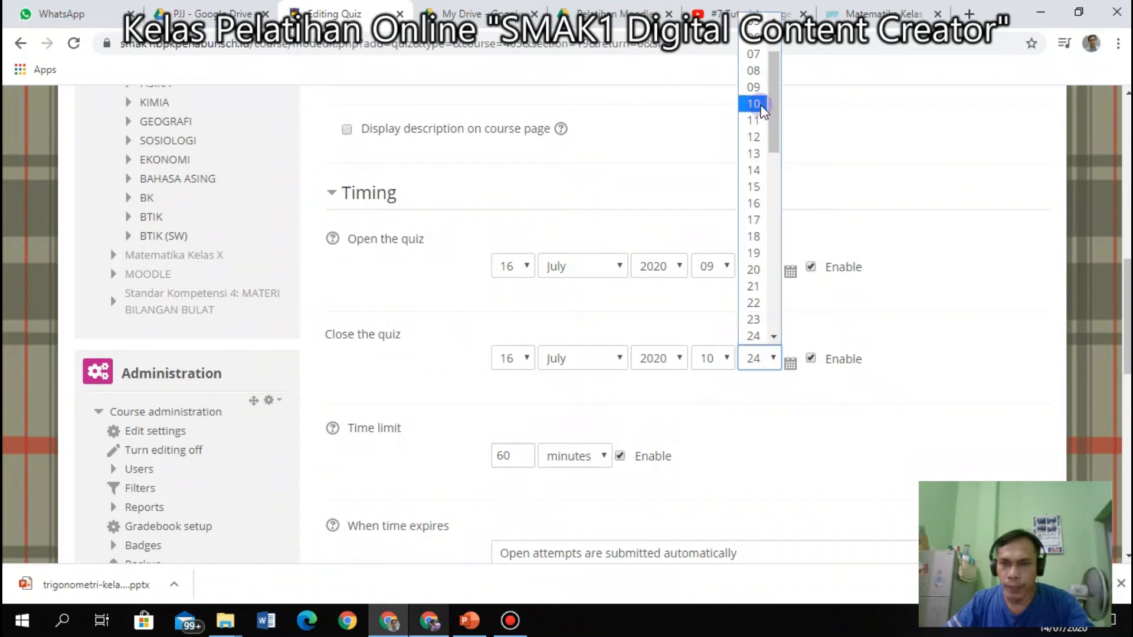
{"action": "scroll", "coordinate": [752, 65], "scroll_direction": "up", "scroll_amount": 2}
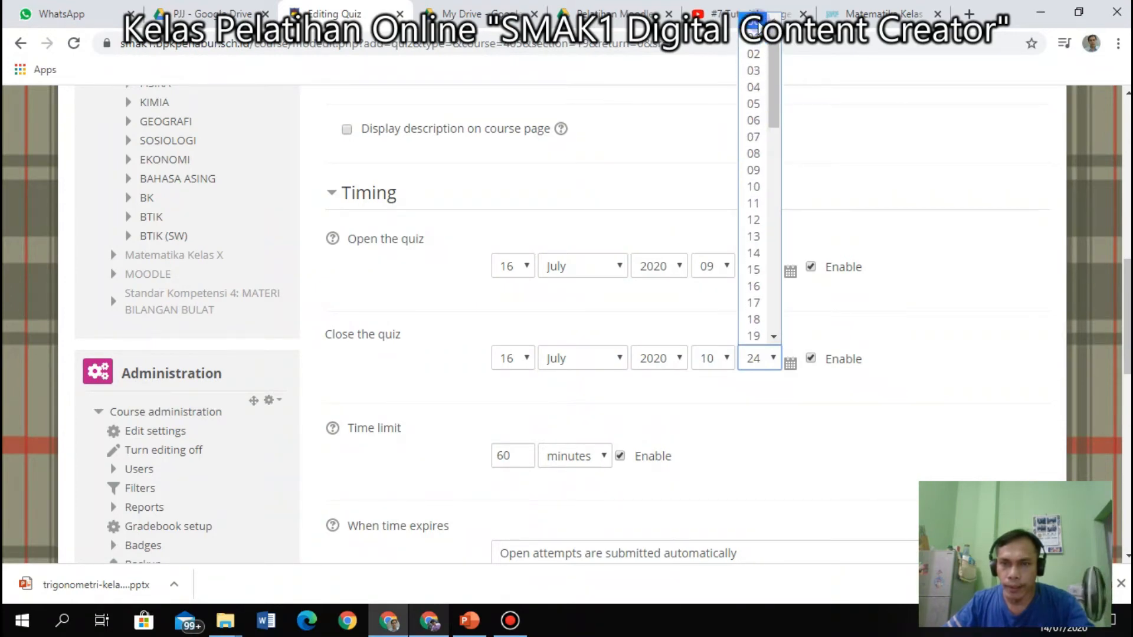
{"action": "left_click", "coordinate": [753, 31]}
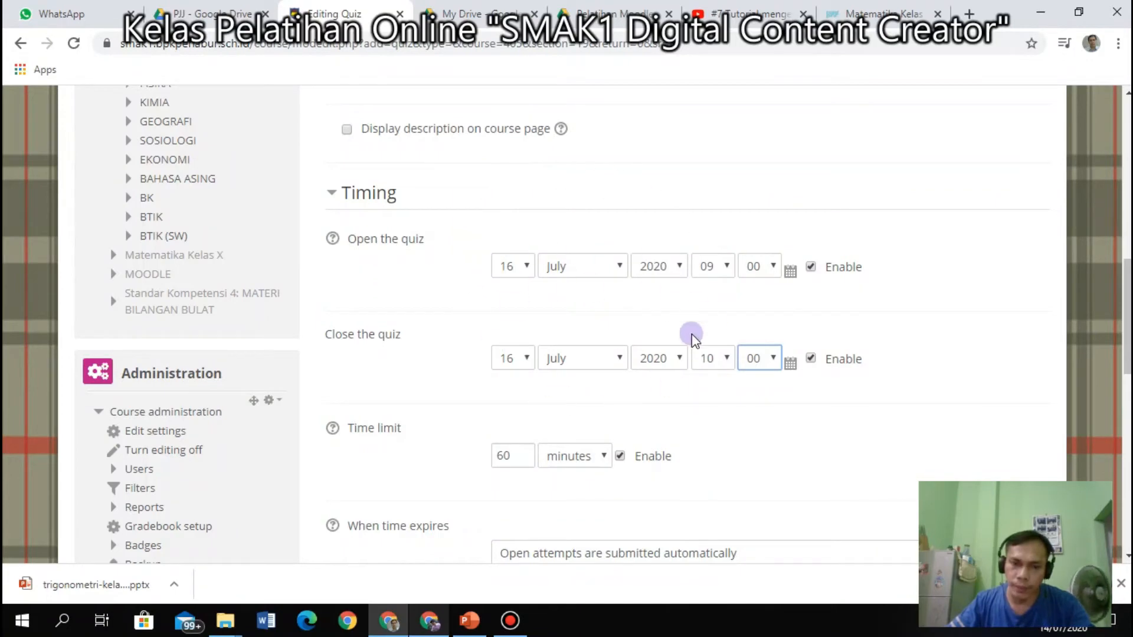
Keep automatic submission as the action when time expires.
{"action": "scroll", "coordinate": [659, 295], "scroll_direction": "down", "scroll_amount": 1}
{"action": "scroll", "coordinate": [685, 304], "scroll_direction": "down", "scroll_amount": 2}
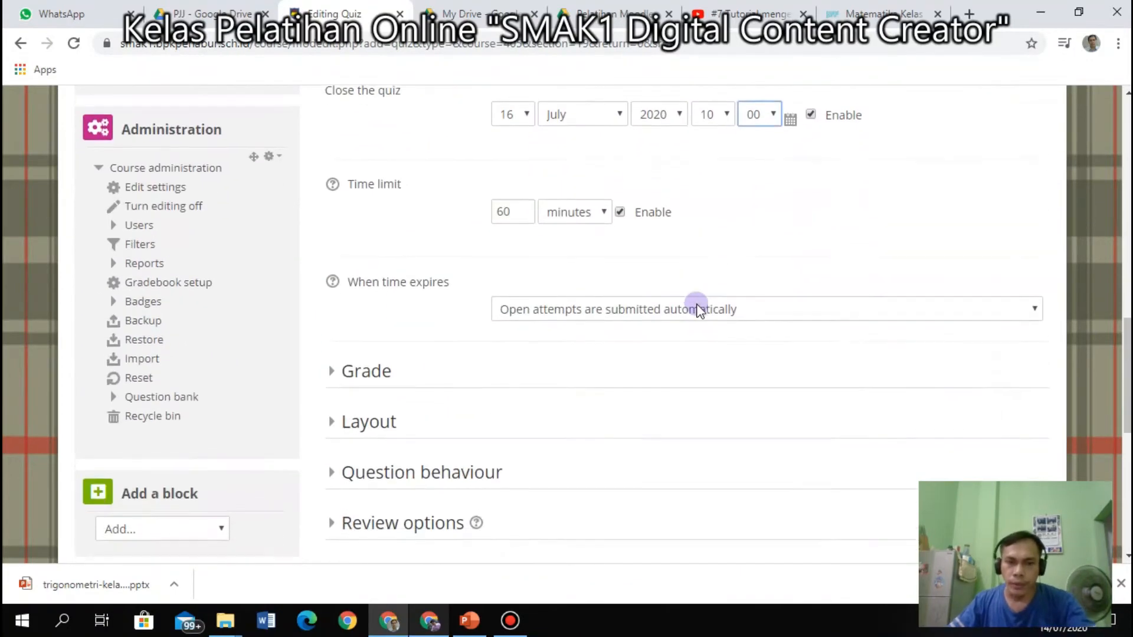
{"action": "left_click", "coordinate": [699, 307]}
{"action": "left_click", "coordinate": [698, 307]}
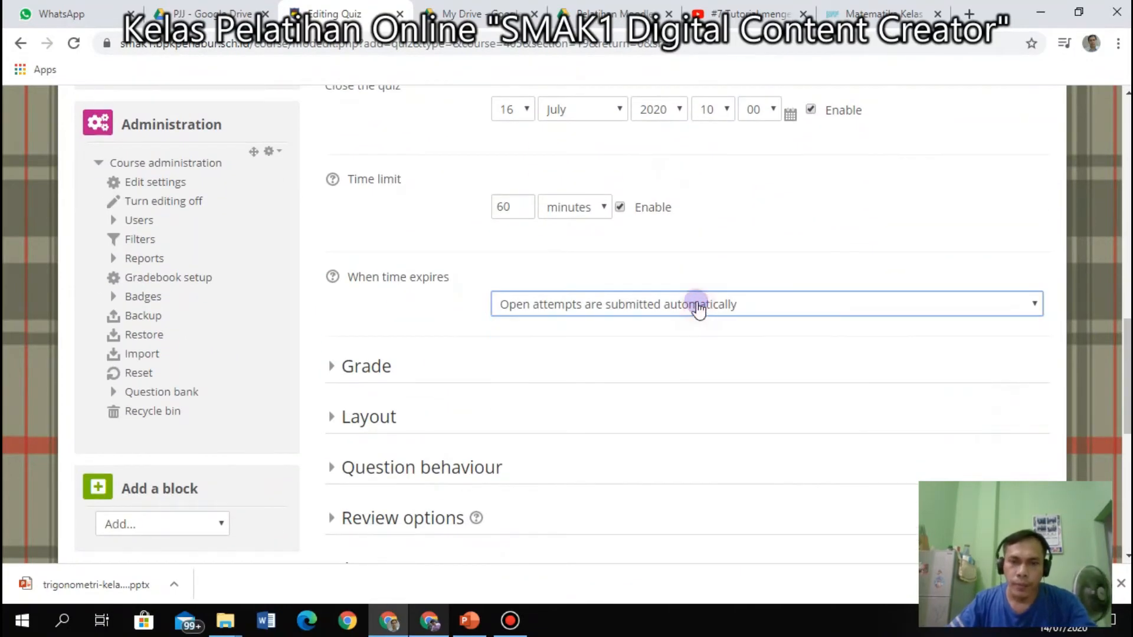
Collapse Timing, expand the Grade settings and set a 7.5 grade to pass.
{"action": "scroll", "coordinate": [433, 263], "scroll_direction": "up", "scroll_amount": 1}
{"action": "scroll", "coordinate": [367, 240], "scroll_direction": "up", "scroll_amount": 1}
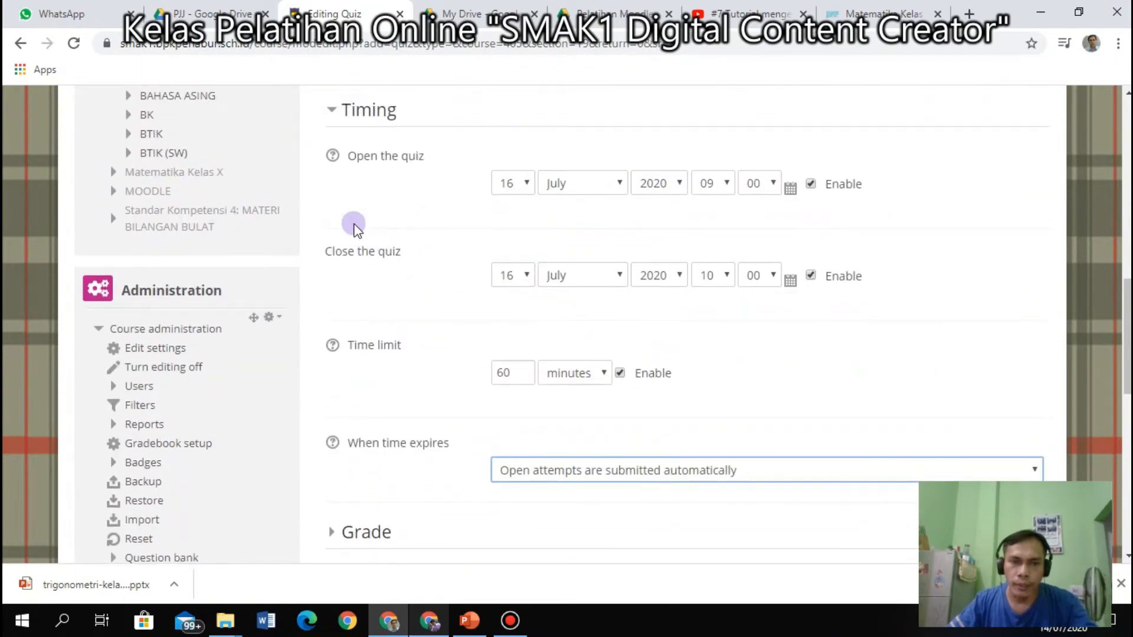
{"action": "left_click", "coordinate": [331, 112]}
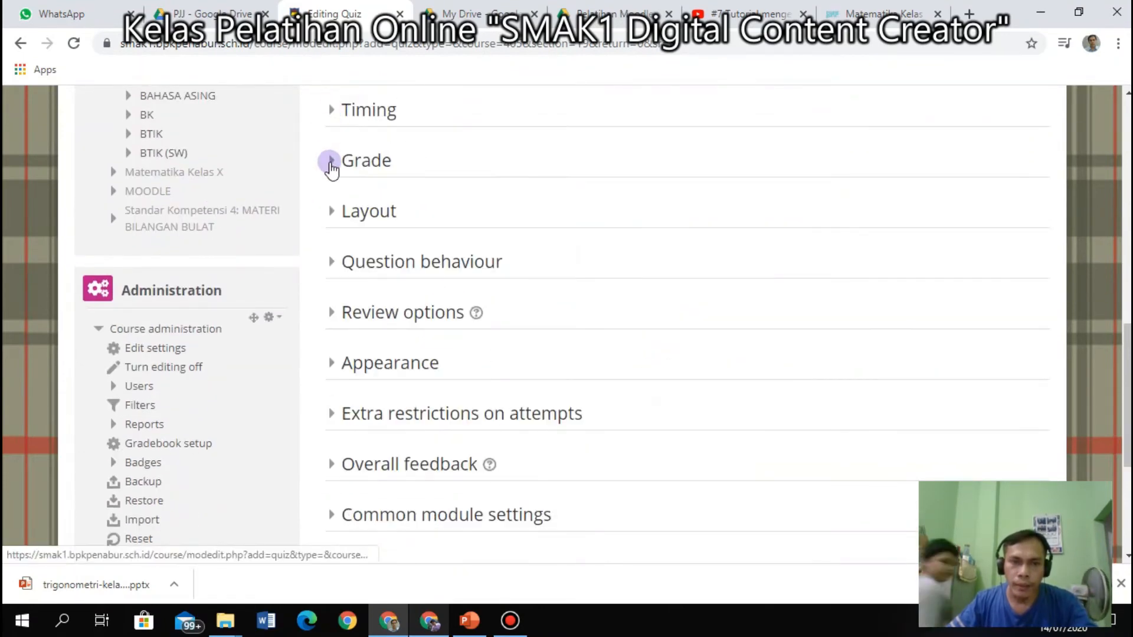
{"action": "left_click", "coordinate": [331, 163]}
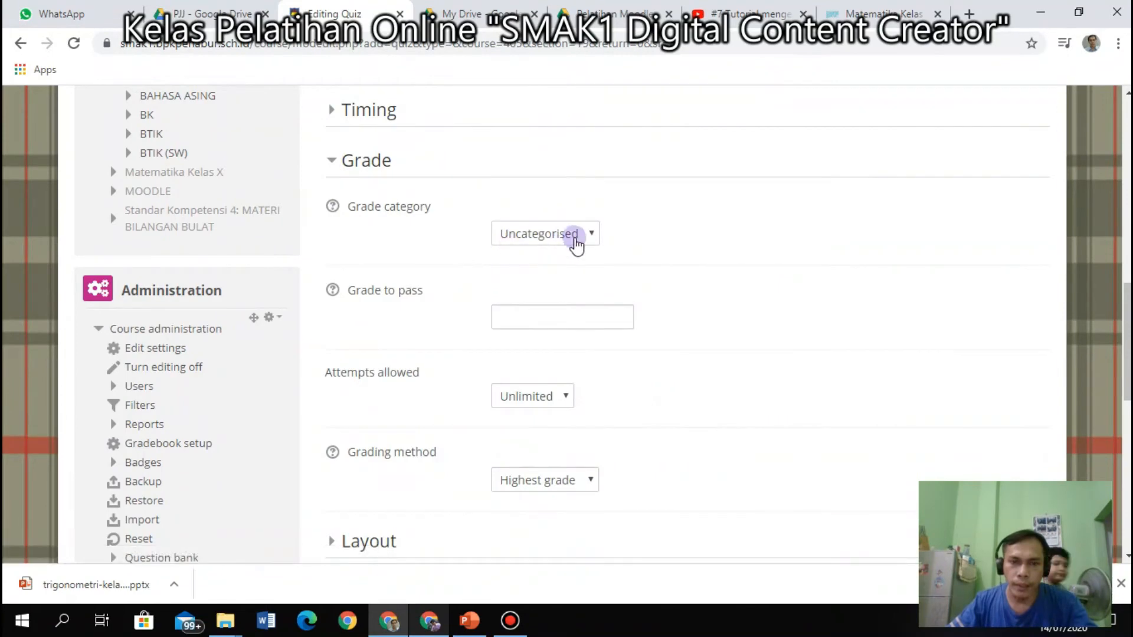
{"action": "left_click", "coordinate": [558, 317]}
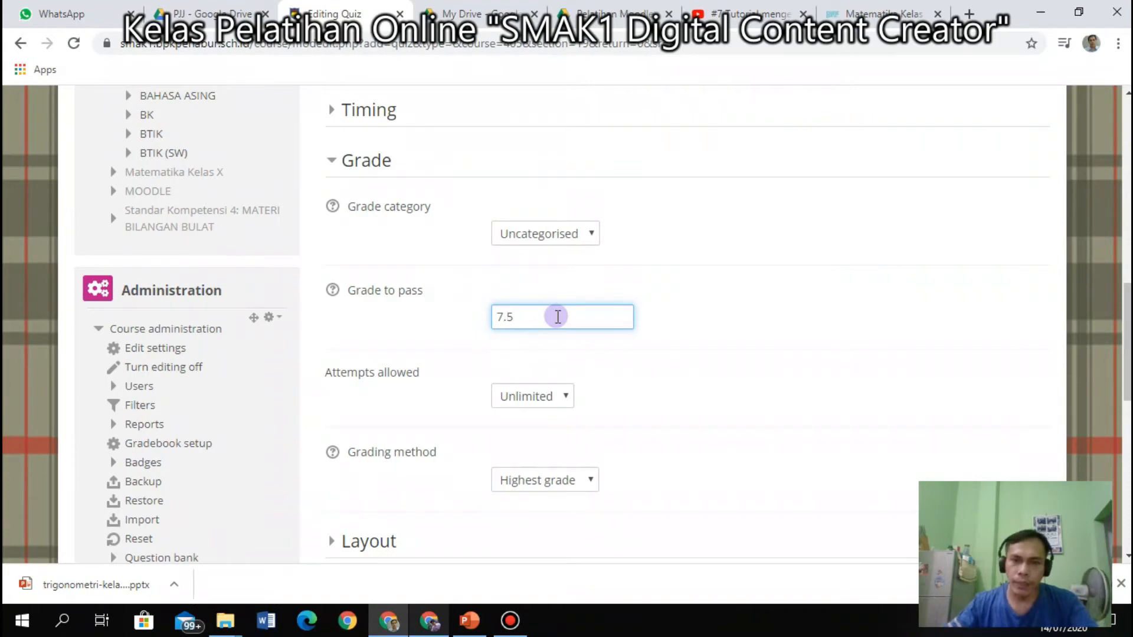
{"action": "left_click", "coordinate": [708, 341]}
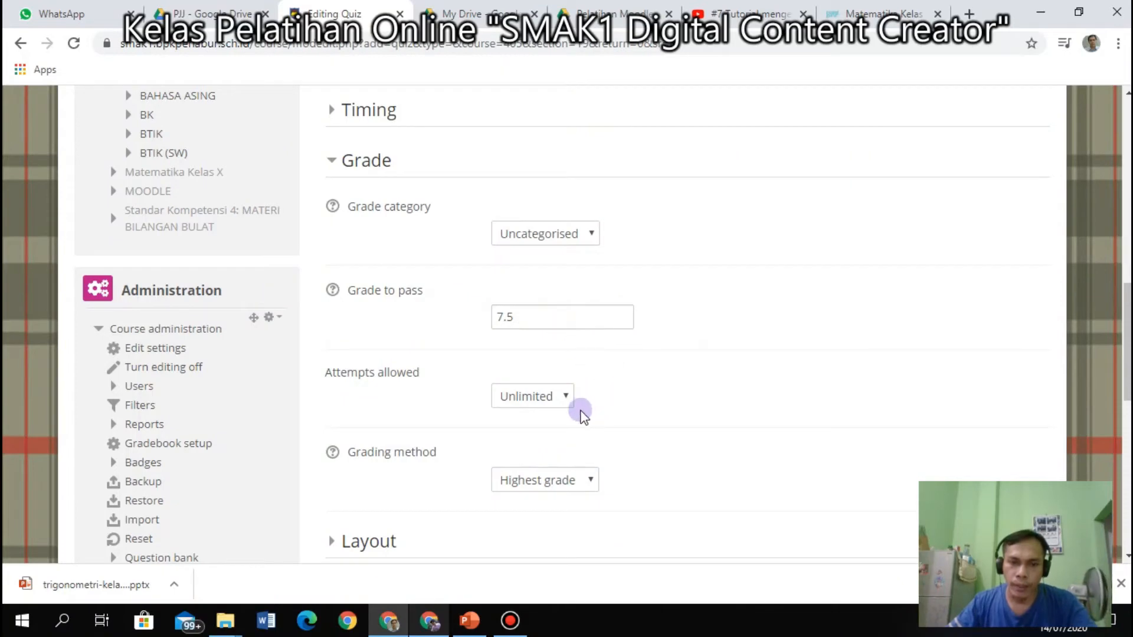
Change Attempts allowed from unlimited to 1.
{"action": "left_click", "coordinate": [564, 403]}
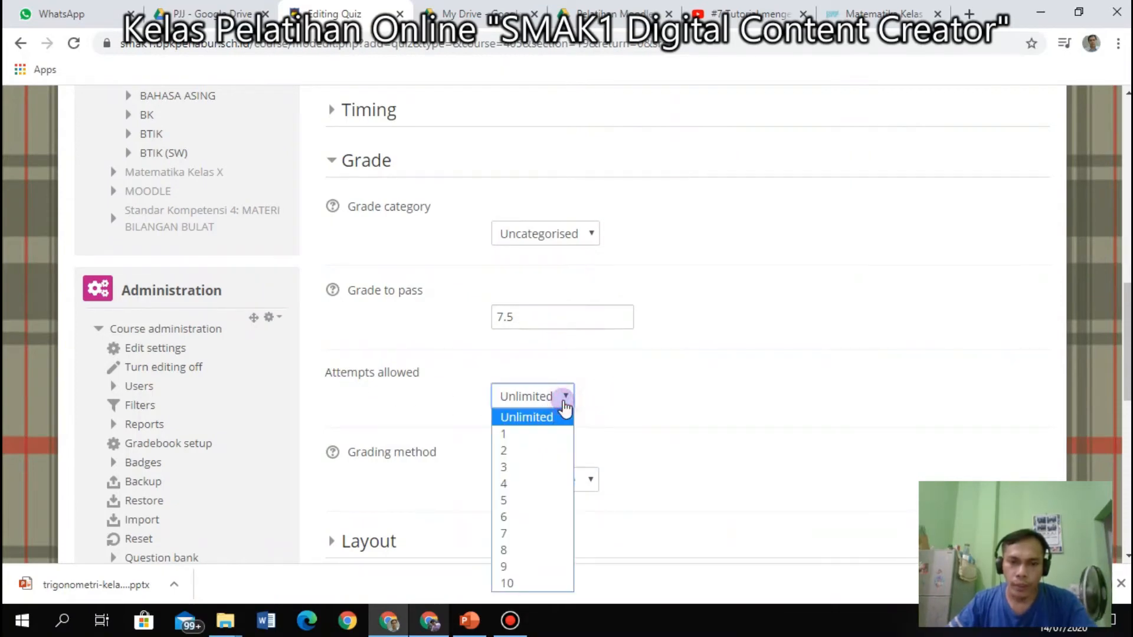
{"action": "left_click", "coordinate": [643, 398]}
{"action": "scroll", "coordinate": [645, 398], "scroll_direction": "down", "scroll_amount": 3}
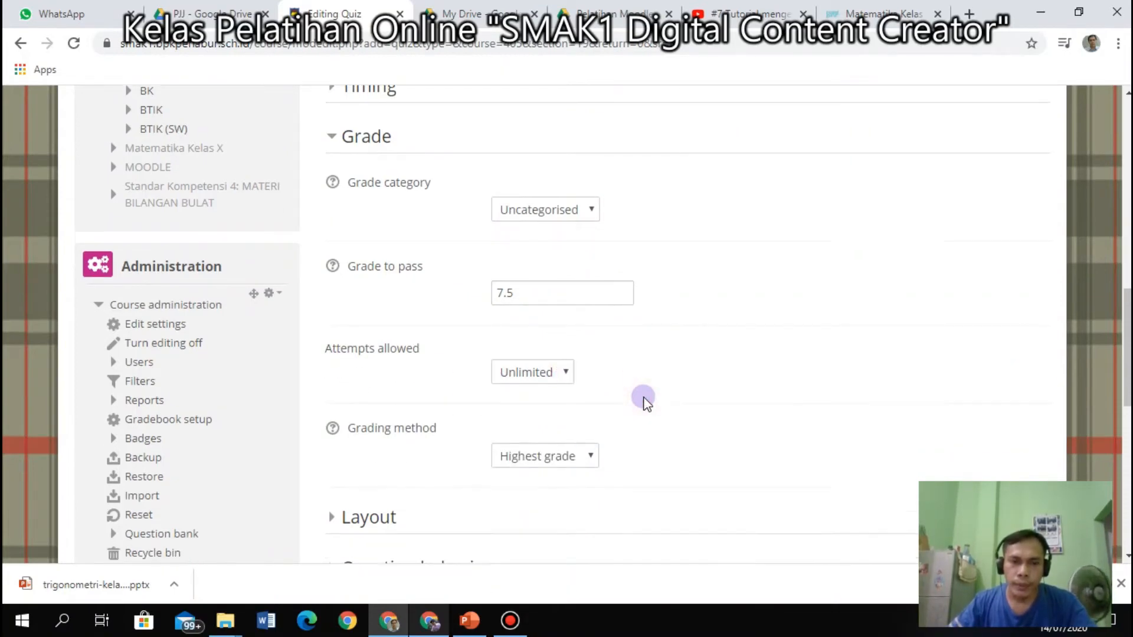
{"action": "left_click", "coordinate": [565, 230]}
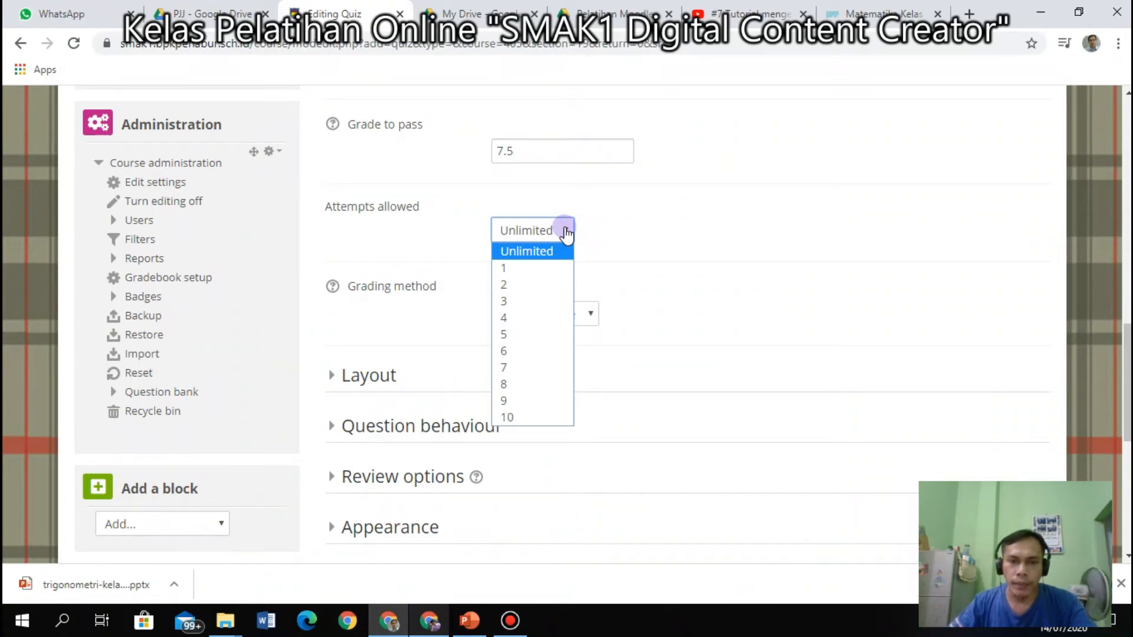
{"action": "left_click", "coordinate": [527, 269]}
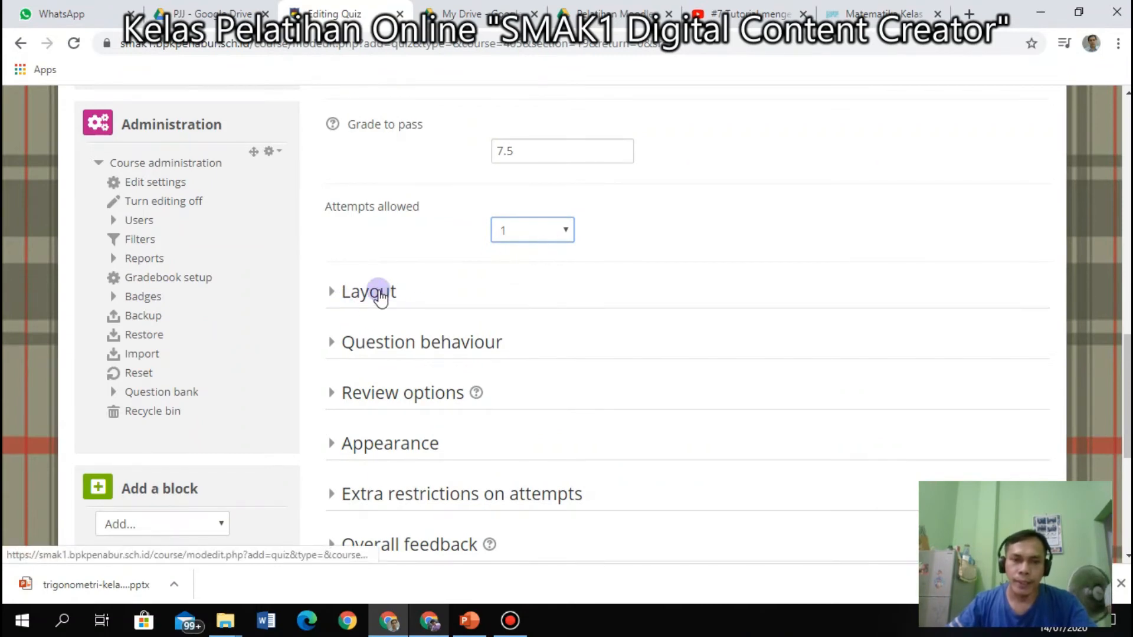
{"action": "scroll", "coordinate": [460, 303], "scroll_direction": "up", "scroll_amount": 1}
{"action": "scroll", "coordinate": [525, 313], "scroll_direction": "up", "scroll_amount": 1}
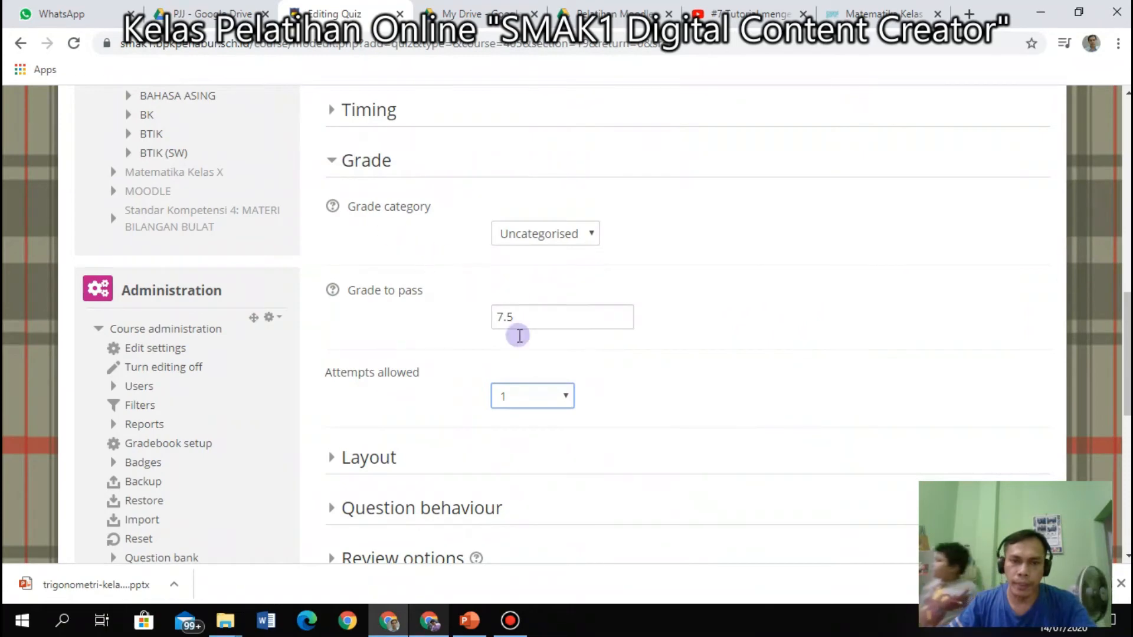
{"action": "scroll", "coordinate": [423, 418], "scroll_direction": "down", "scroll_amount": 2}
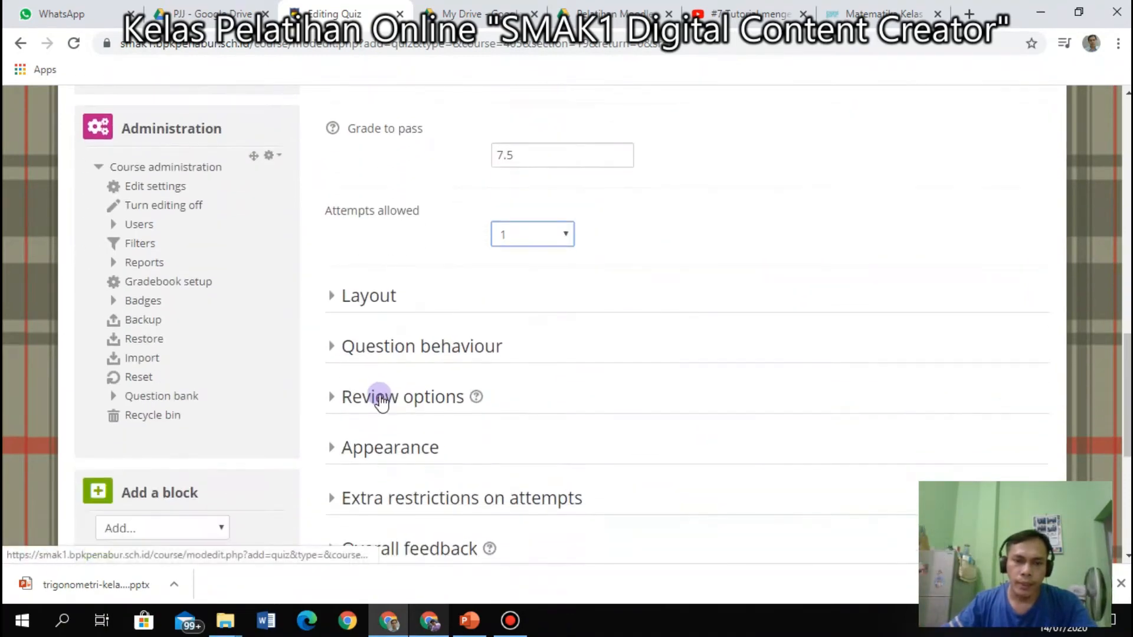
Expand Layout, keep a new page after every question, and bring the PowerPoint tutorial forward.
{"action": "left_click", "coordinate": [334, 294]}
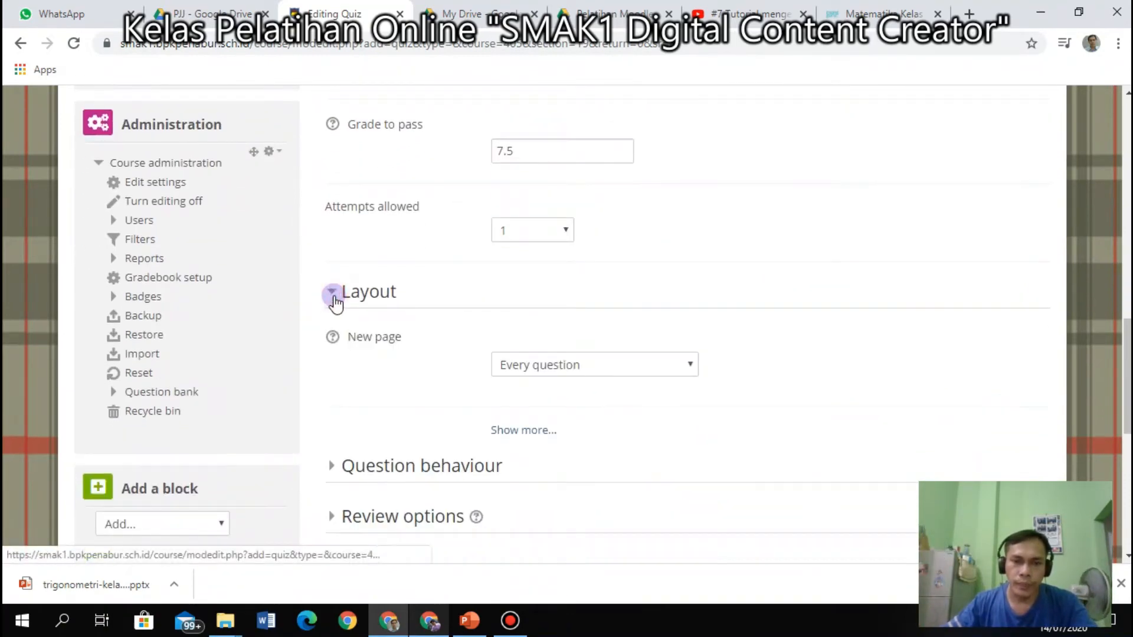
{"action": "left_click", "coordinate": [654, 370]}
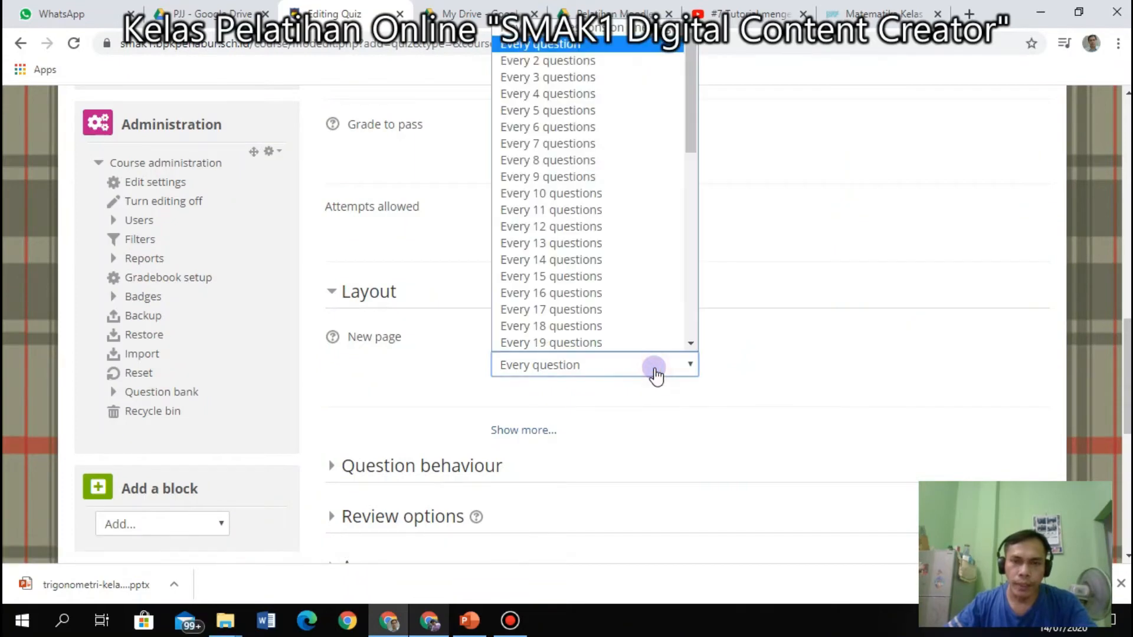
{"action": "left_click", "coordinate": [654, 370]}
{"action": "left_click", "coordinate": [654, 370]}
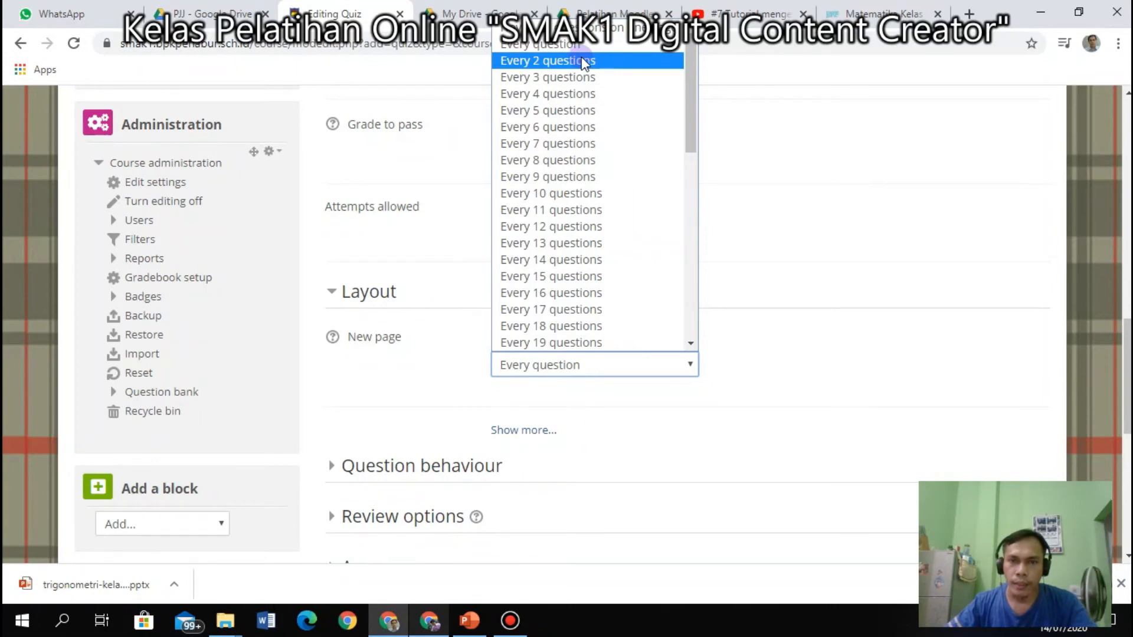
{"action": "left_click", "coordinate": [827, 220]}
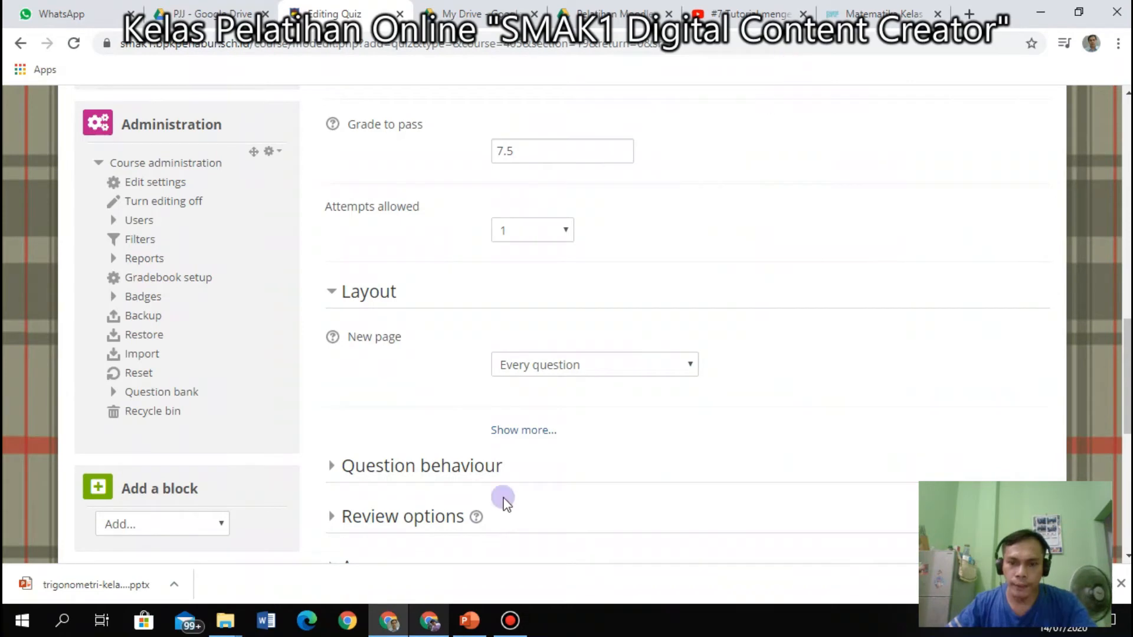
{"action": "left_click", "coordinate": [470, 621]}
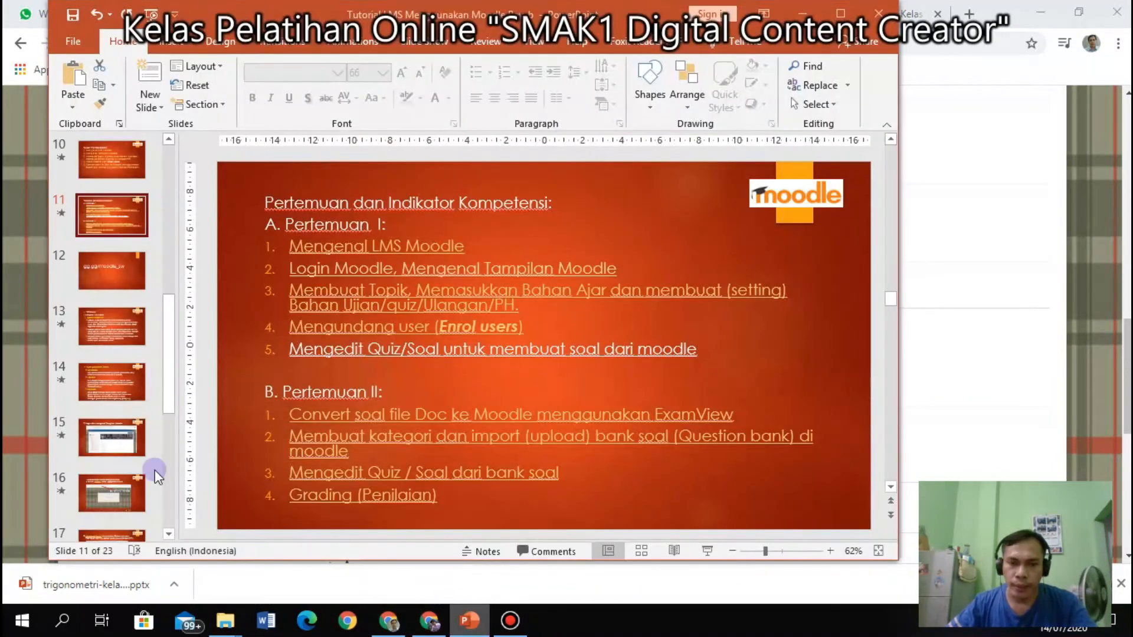
Go to slide 9's blocked quiz preview screenshot, present it full screen, then exit the show.
{"action": "scroll", "coordinate": [112, 413], "scroll_direction": "down", "scroll_amount": 2}
{"action": "left_click", "coordinate": [118, 451]}
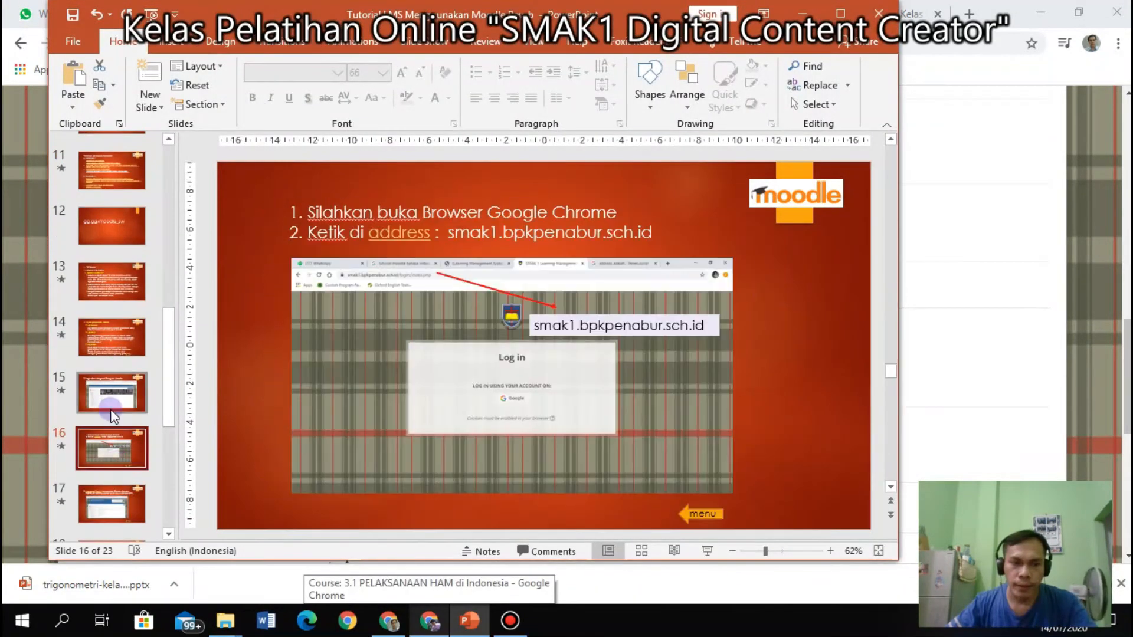
{"action": "scroll", "coordinate": [116, 409], "scroll_direction": "down", "scroll_amount": 1}
{"action": "scroll", "coordinate": [118, 413], "scroll_direction": "up", "scroll_amount": 5}
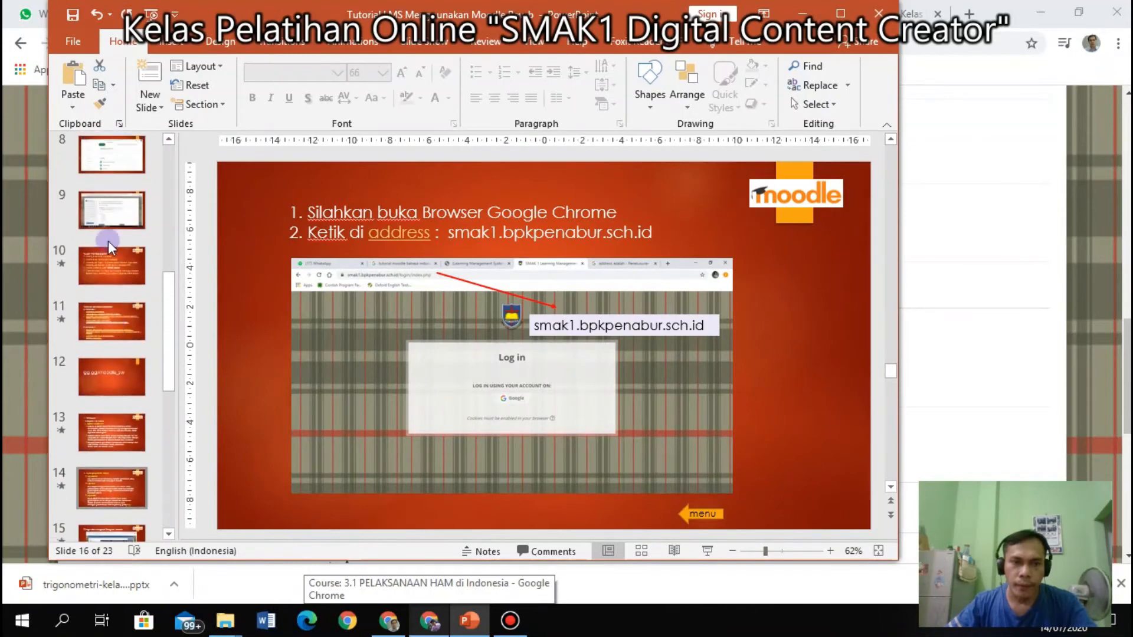
{"action": "left_click", "coordinate": [112, 216]}
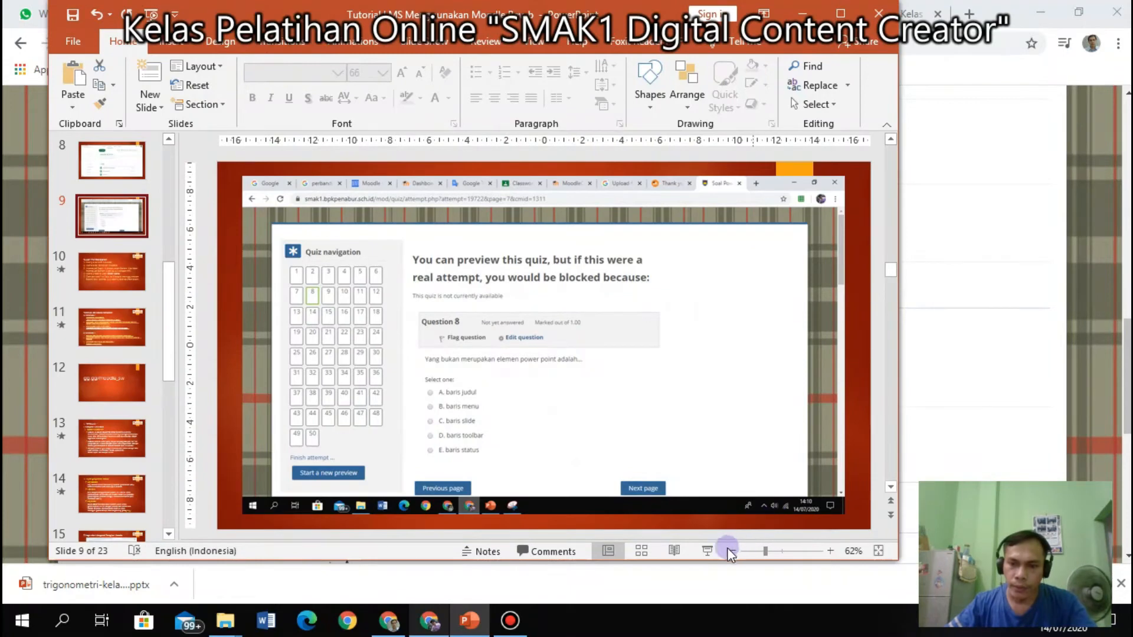
{"action": "left_click", "coordinate": [707, 551]}
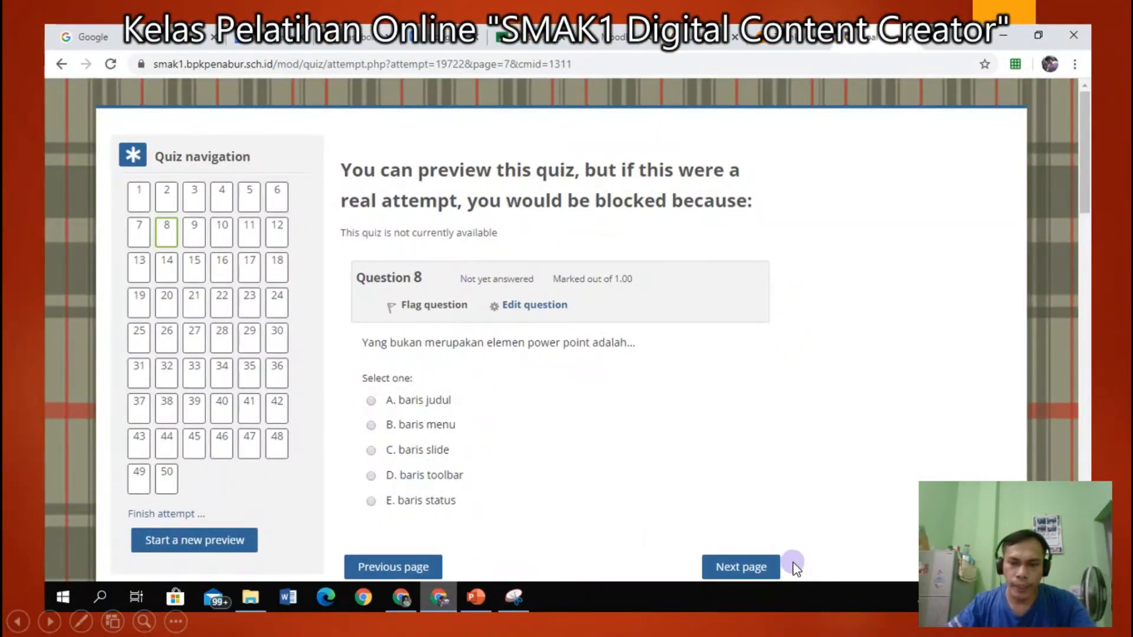
{"action": "key", "text": "Escape"}
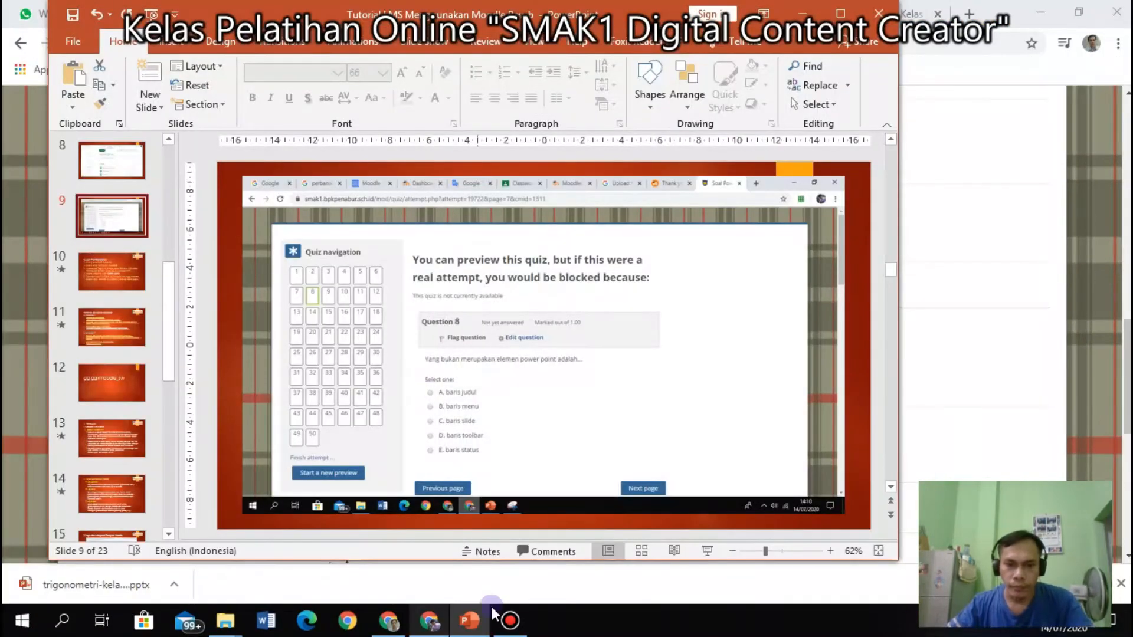
Back in Moodle, keep a new page every question and collapse the Layout section.
{"action": "left_click", "coordinate": [388, 621]}
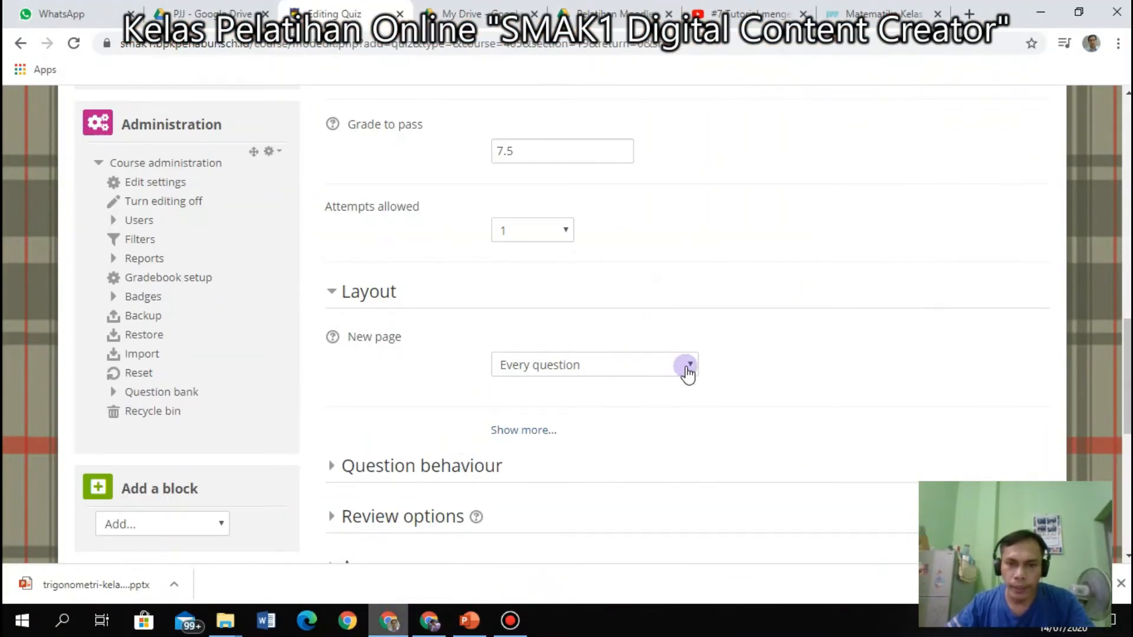
{"action": "left_click", "coordinate": [687, 370]}
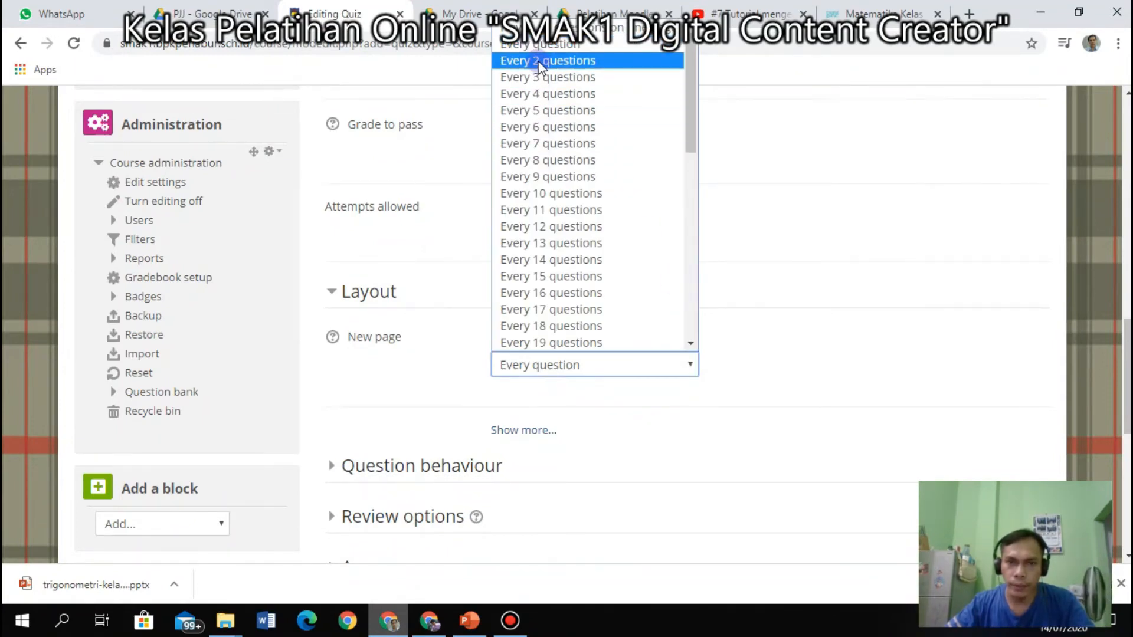
{"action": "left_click", "coordinate": [806, 285]}
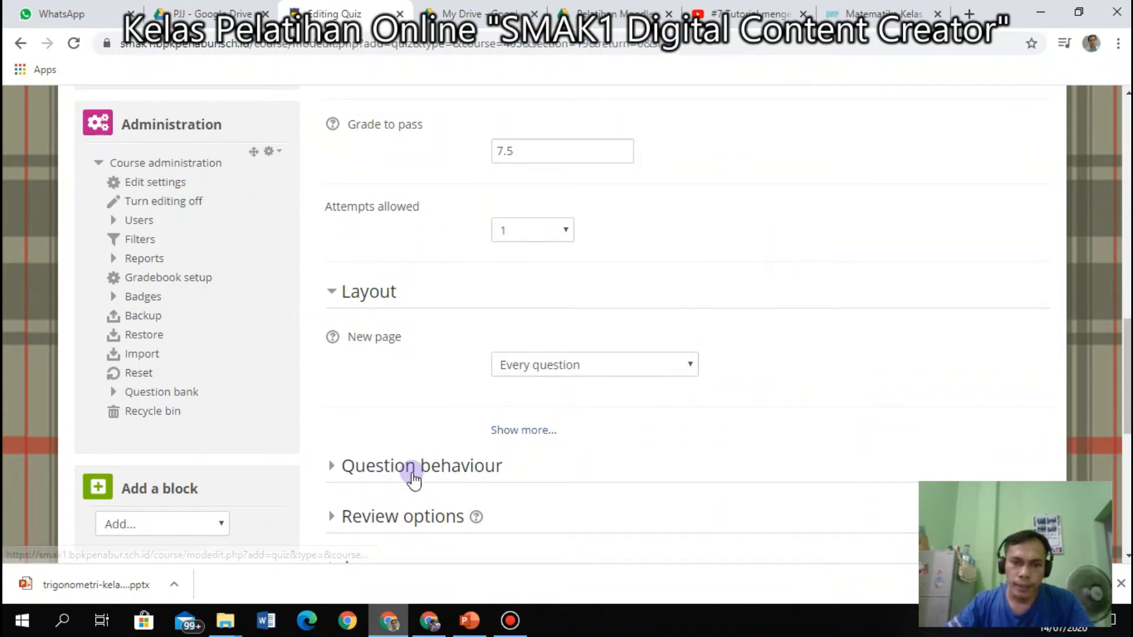
{"action": "scroll", "coordinate": [382, 481], "scroll_direction": "down", "scroll_amount": 1}
{"action": "left_click", "coordinate": [329, 210]}
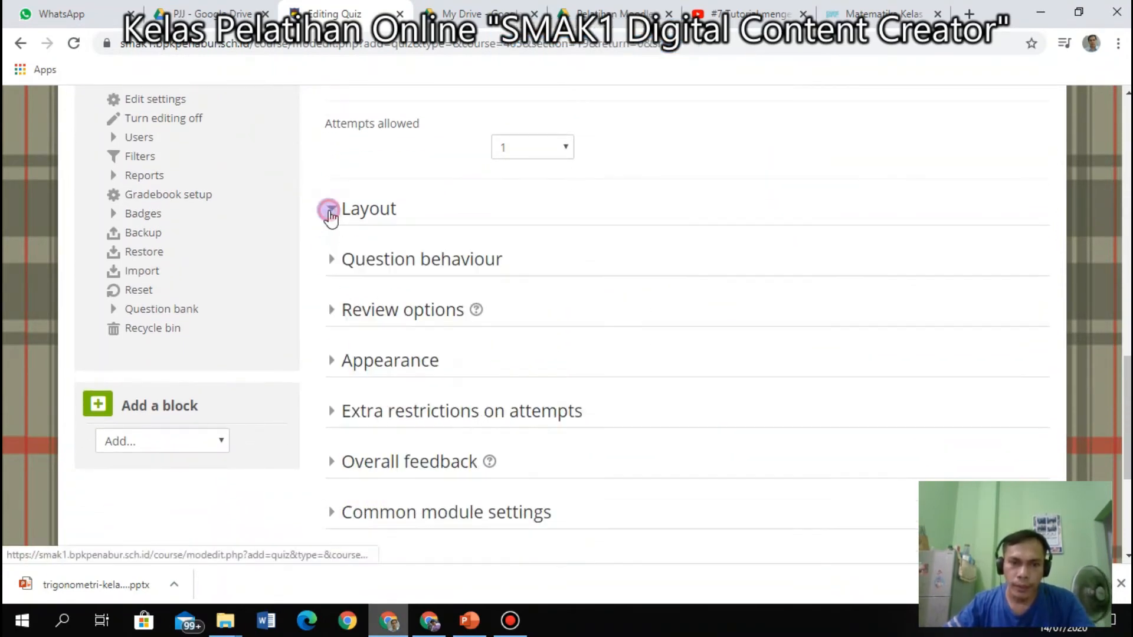
Expand Question behaviour and leave Shuffle within questions on Yes.
{"action": "left_click", "coordinate": [329, 261]}
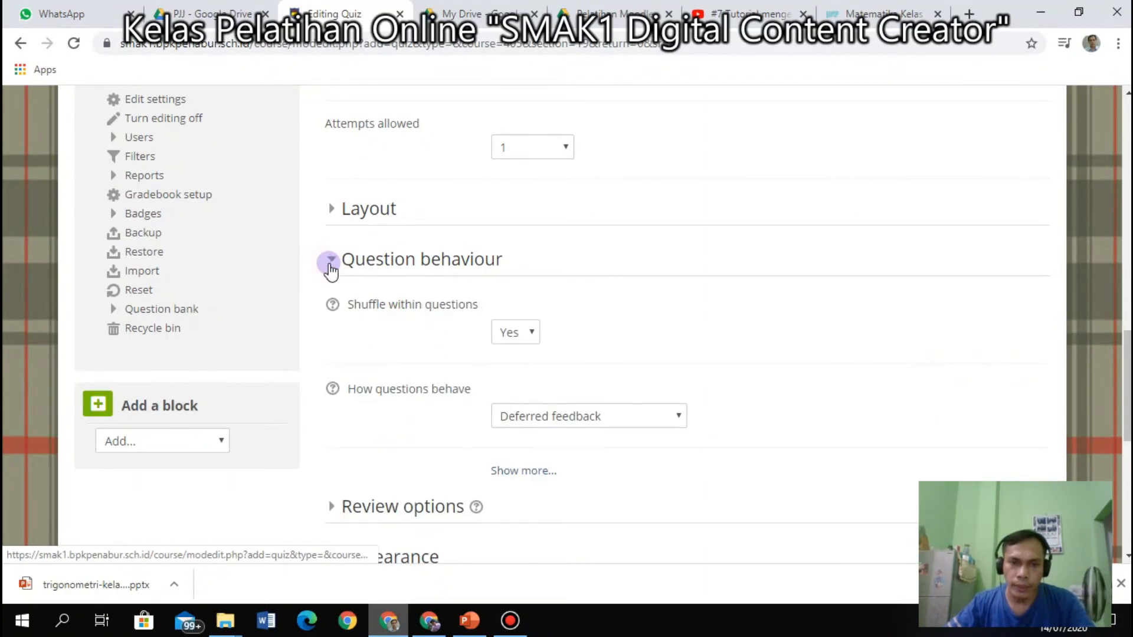
{"action": "left_click", "coordinate": [538, 344]}
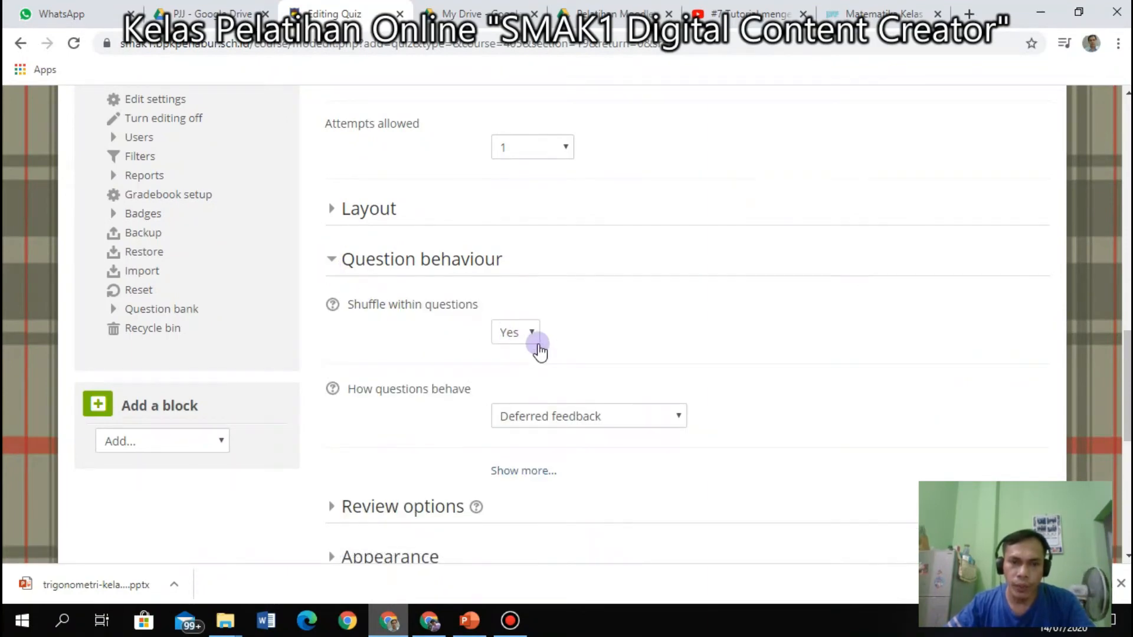
{"action": "left_click", "coordinate": [535, 336]}
{"action": "left_click", "coordinate": [535, 335]}
{"action": "left_click", "coordinate": [534, 336]}
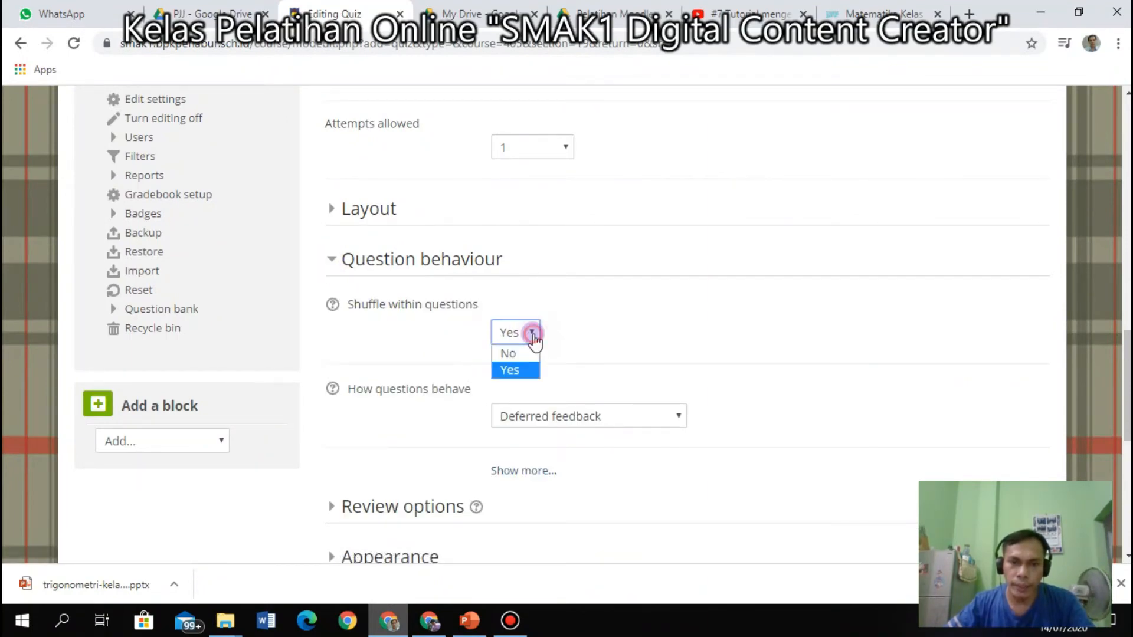
{"action": "left_click", "coordinate": [534, 336]}
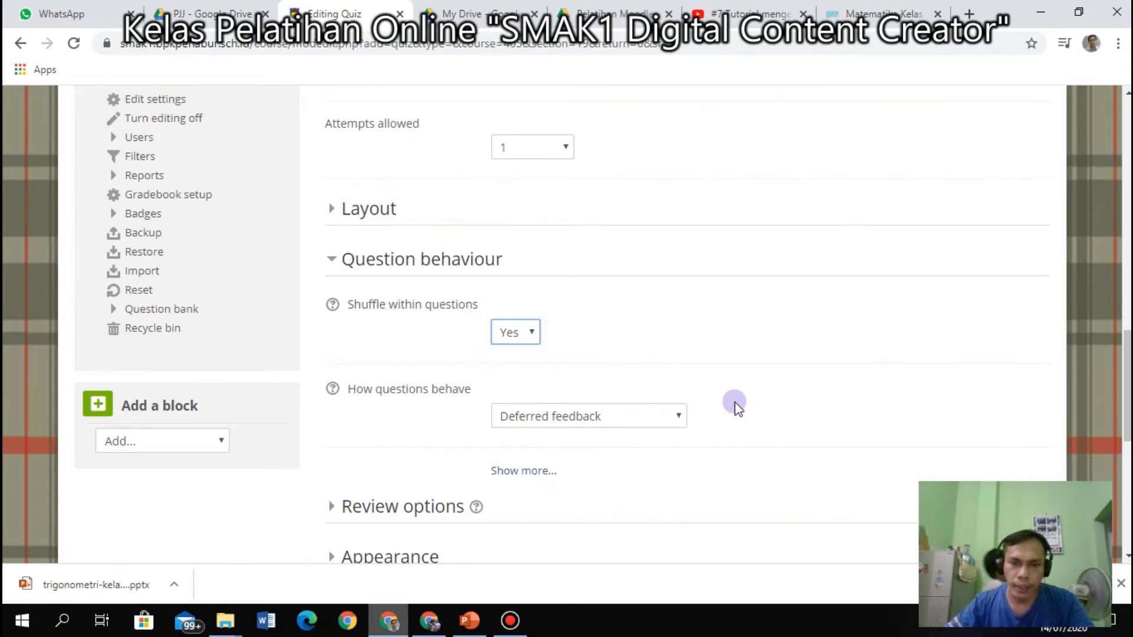
{"action": "scroll", "coordinate": [735, 403], "scroll_direction": "down", "scroll_amount": 1}
{"action": "scroll", "coordinate": [737, 407], "scroll_direction": "down", "scroll_amount": 1}
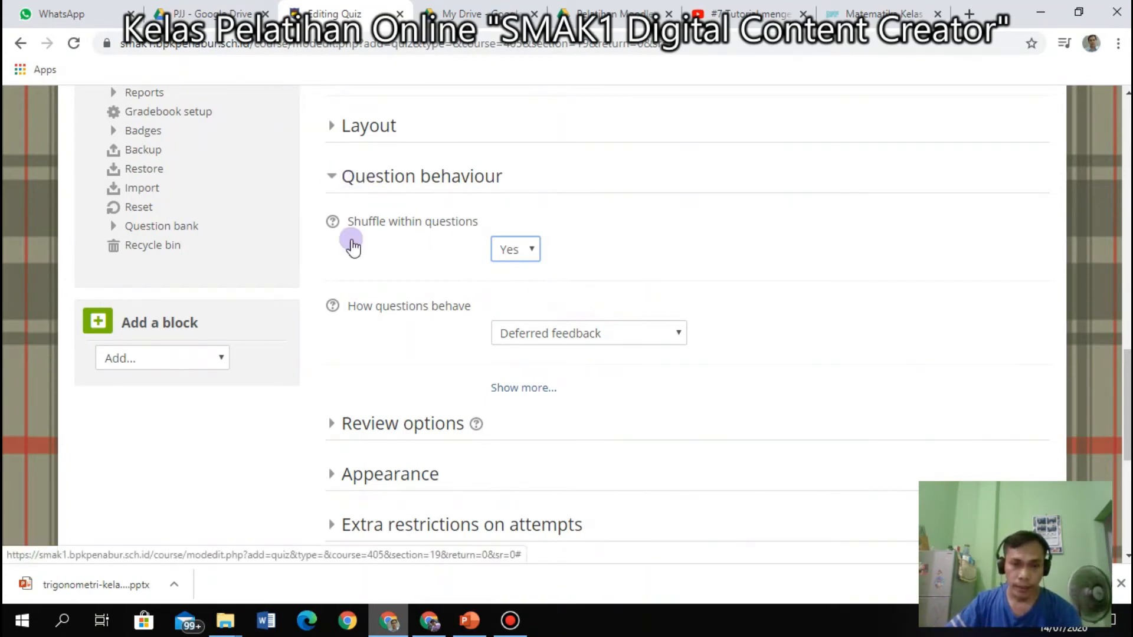
Keep How questions behave on Deferred feedback and collapse Question behaviour.
{"action": "left_click", "coordinate": [503, 390]}
{"action": "left_click", "coordinate": [504, 391]}
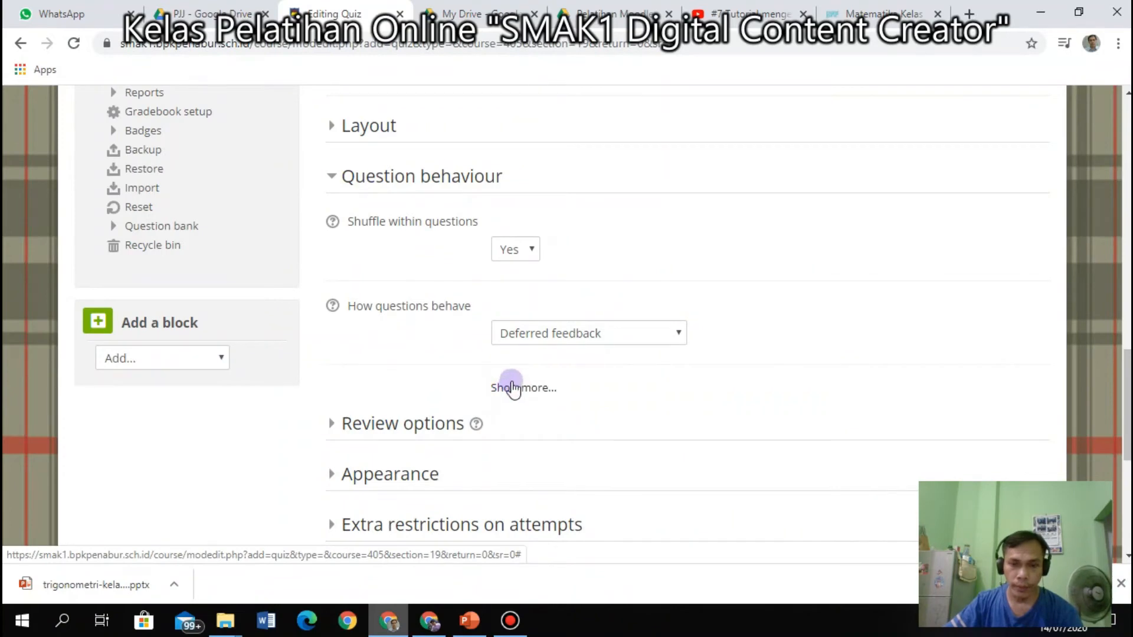
{"action": "left_click", "coordinate": [558, 339]}
{"action": "left_click", "coordinate": [559, 337]}
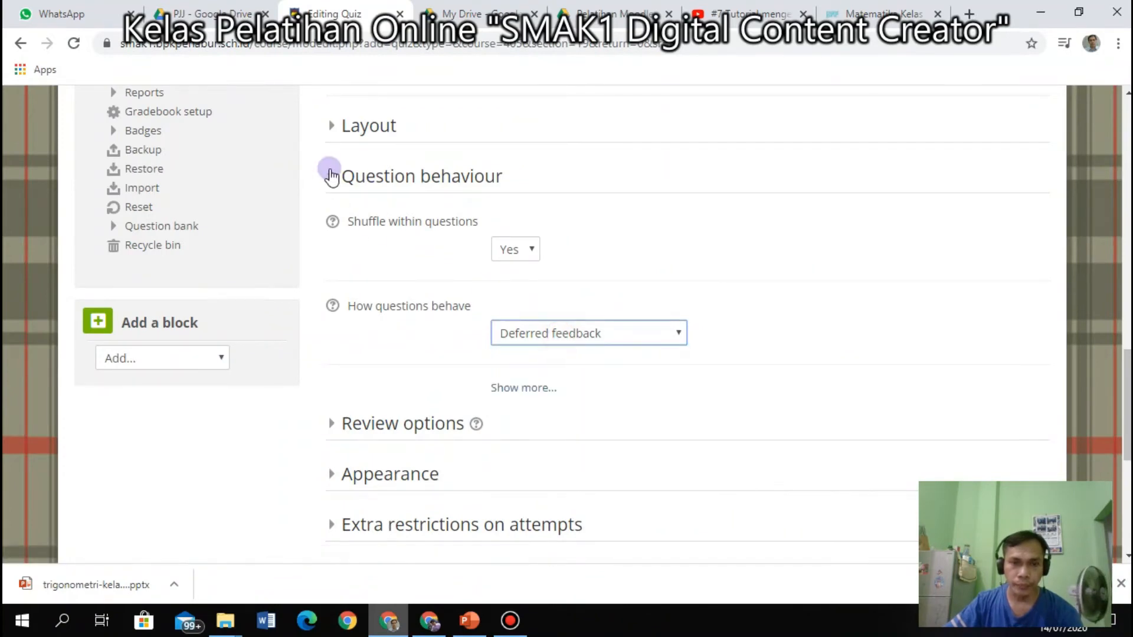
{"action": "left_click", "coordinate": [330, 176]}
Expand Review options and clear every checkbox under Immediately after the attempt.
{"action": "left_click", "coordinate": [332, 228]}
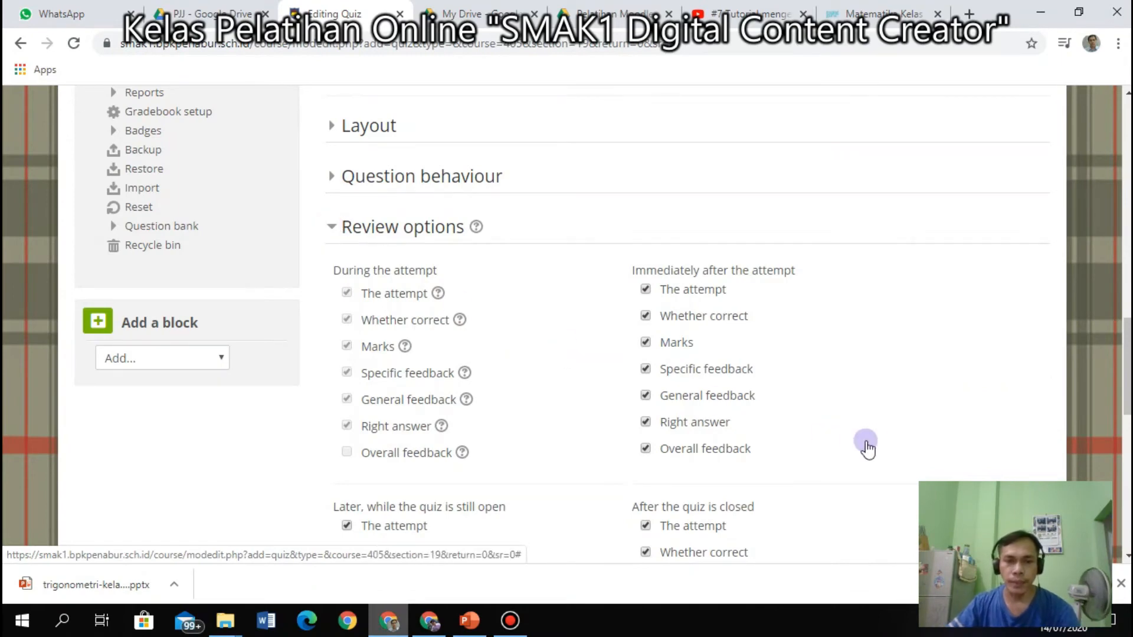
{"action": "scroll", "coordinate": [536, 331], "scroll_direction": "down", "scroll_amount": 1}
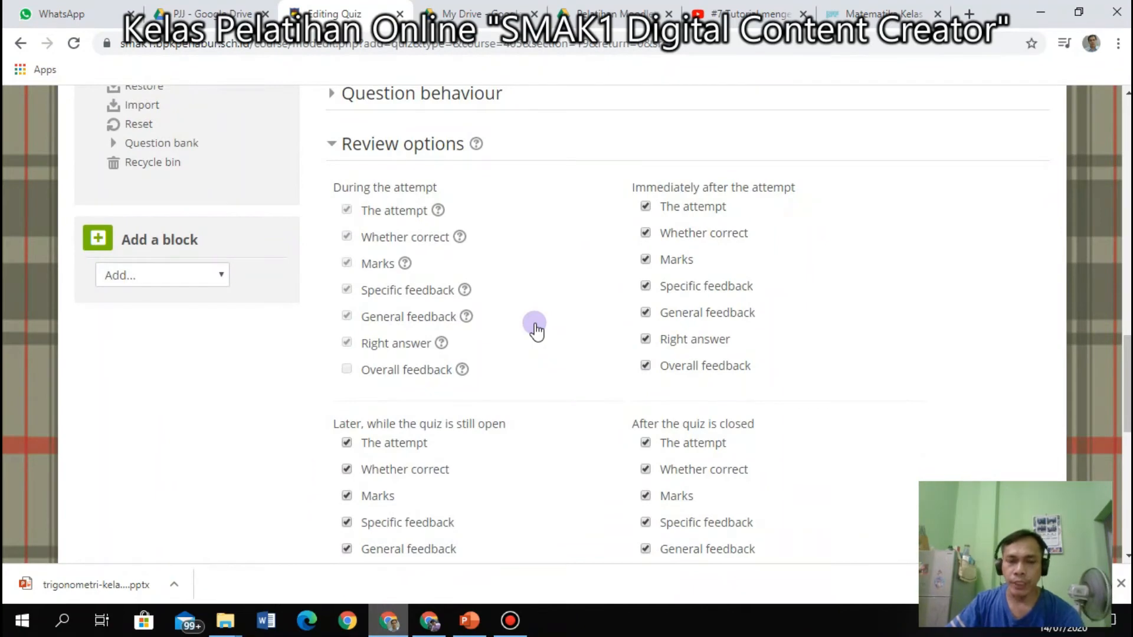
{"action": "left_click", "coordinate": [645, 367]}
{"action": "left_click", "coordinate": [645, 340]}
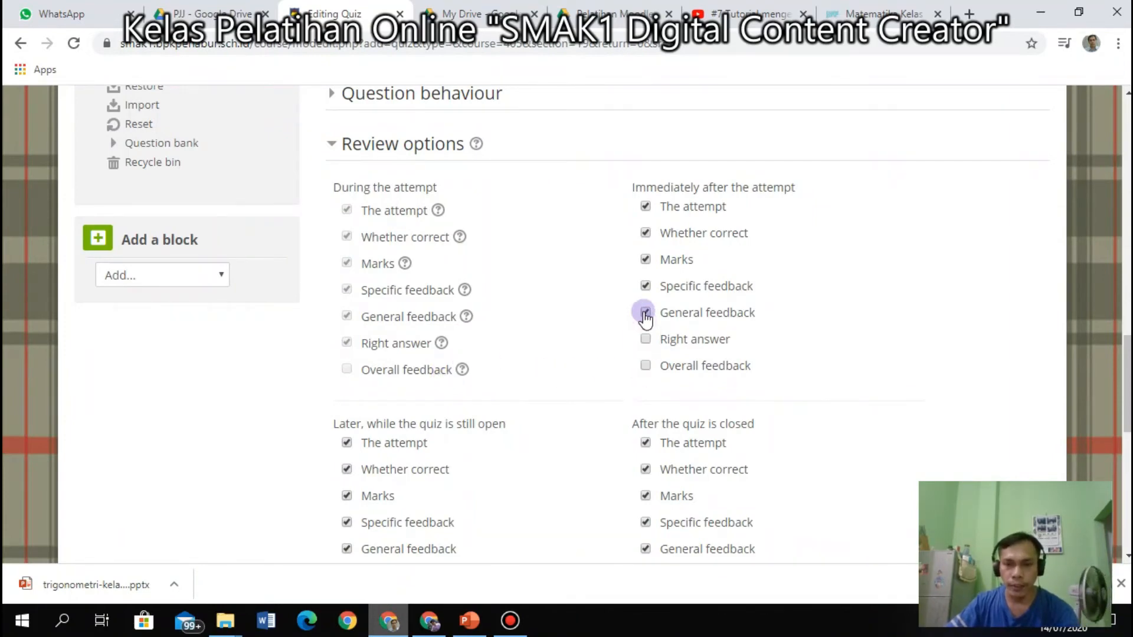
{"action": "left_click", "coordinate": [645, 313]}
{"action": "left_click", "coordinate": [646, 259]}
{"action": "left_click", "coordinate": [645, 233]}
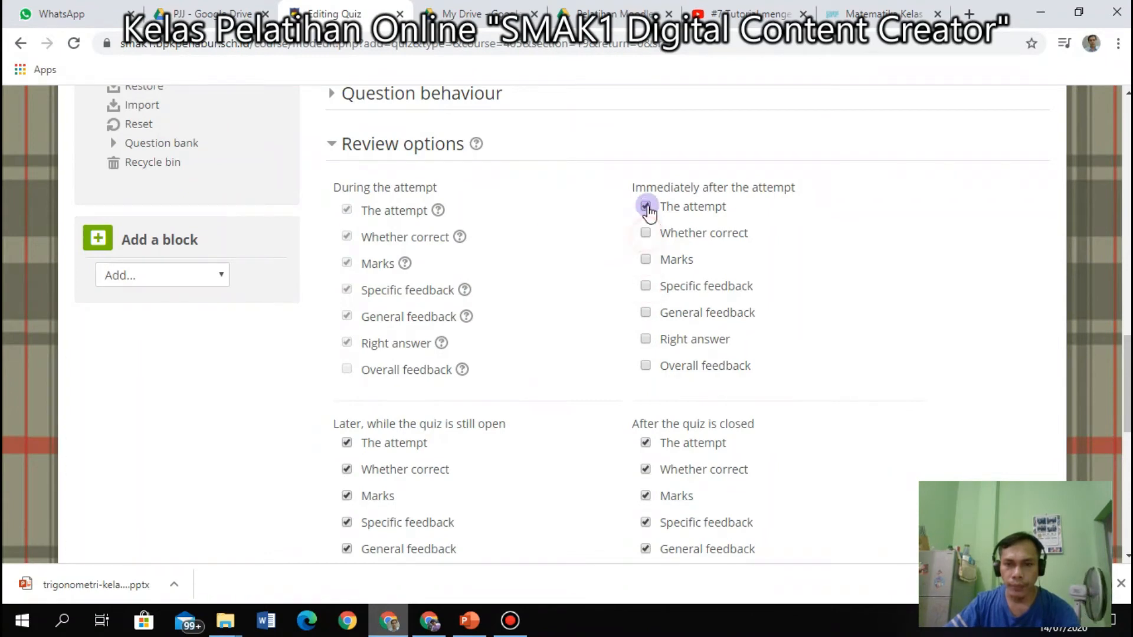
{"action": "left_click", "coordinate": [646, 206]}
Clear every review checkbox under After the quiz is closed.
{"action": "scroll", "coordinate": [642, 371], "scroll_direction": "down", "scroll_amount": 1}
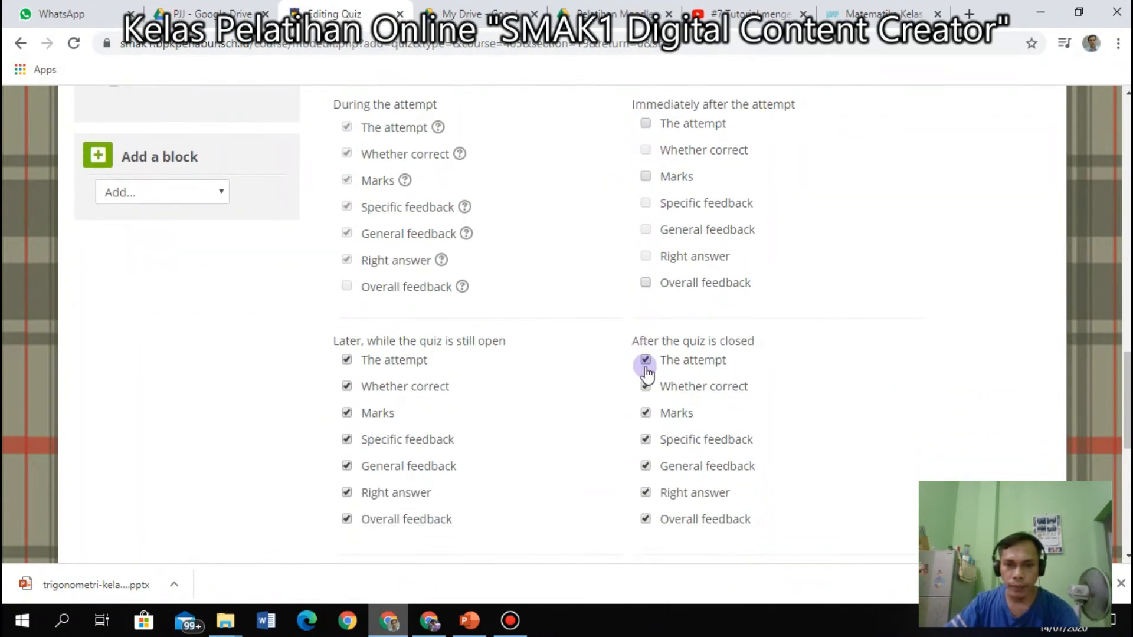
{"action": "left_click", "coordinate": [644, 364]}
{"action": "left_click", "coordinate": [645, 362]}
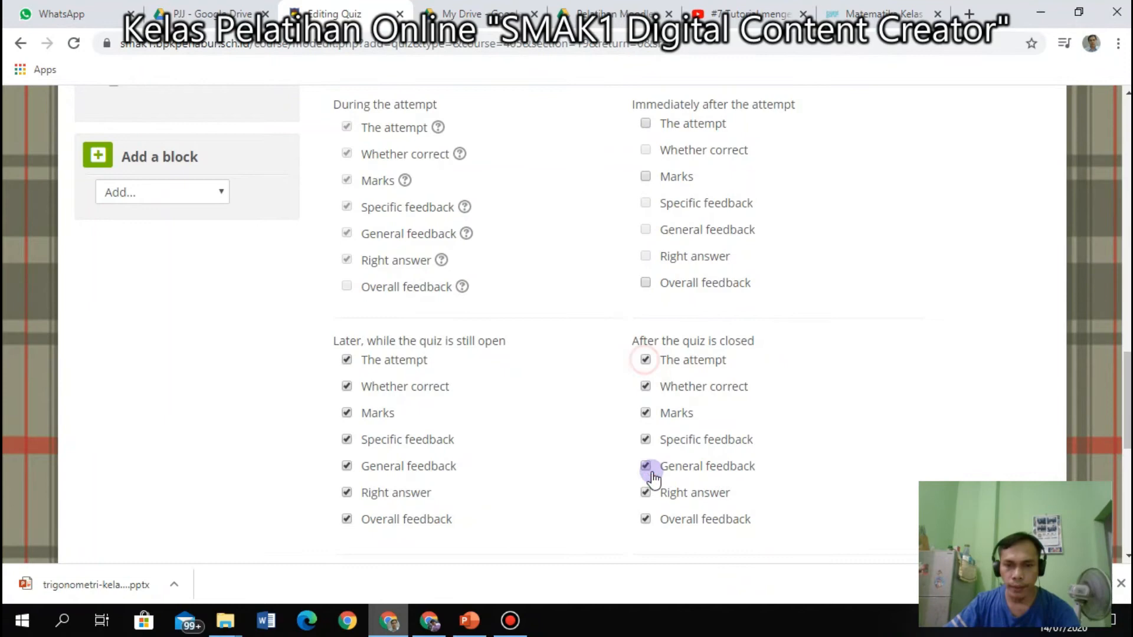
{"action": "left_click", "coordinate": [646, 519]}
{"action": "left_click", "coordinate": [646, 493]}
{"action": "left_click", "coordinate": [646, 468]}
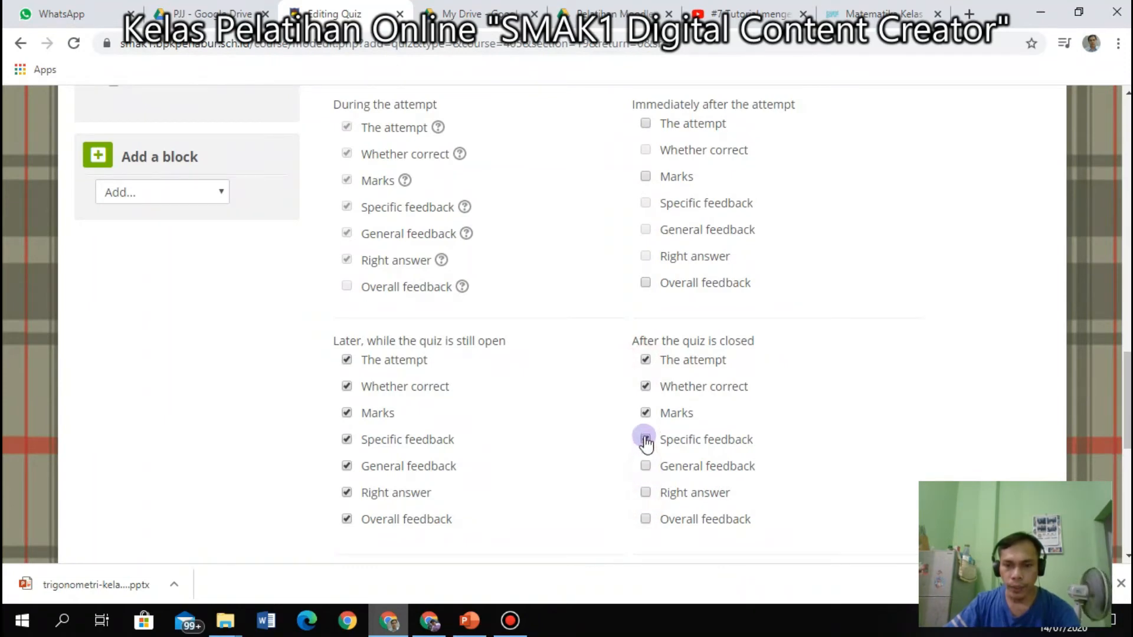
{"action": "left_click", "coordinate": [646, 440]}
{"action": "left_click", "coordinate": [646, 413]}
{"action": "left_click", "coordinate": [646, 387]}
{"action": "left_click", "coordinate": [646, 360]}
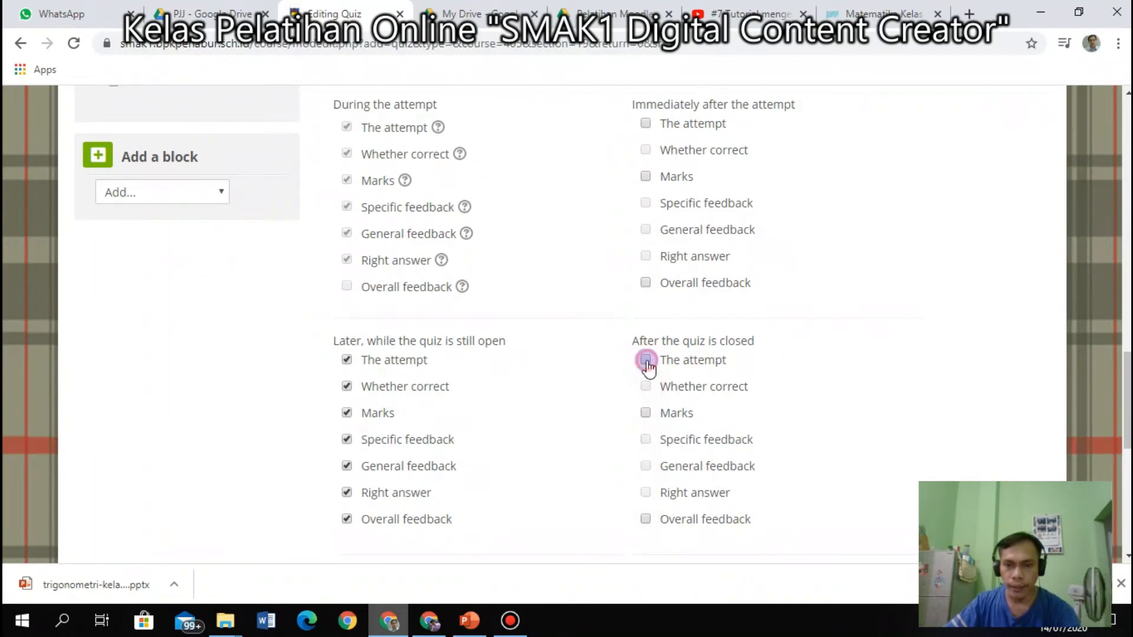
Clear every checkbox under Later, while the quiz is still open, and collapse Review options.
{"action": "left_click", "coordinate": [347, 519]}
{"action": "left_click", "coordinate": [347, 492]}
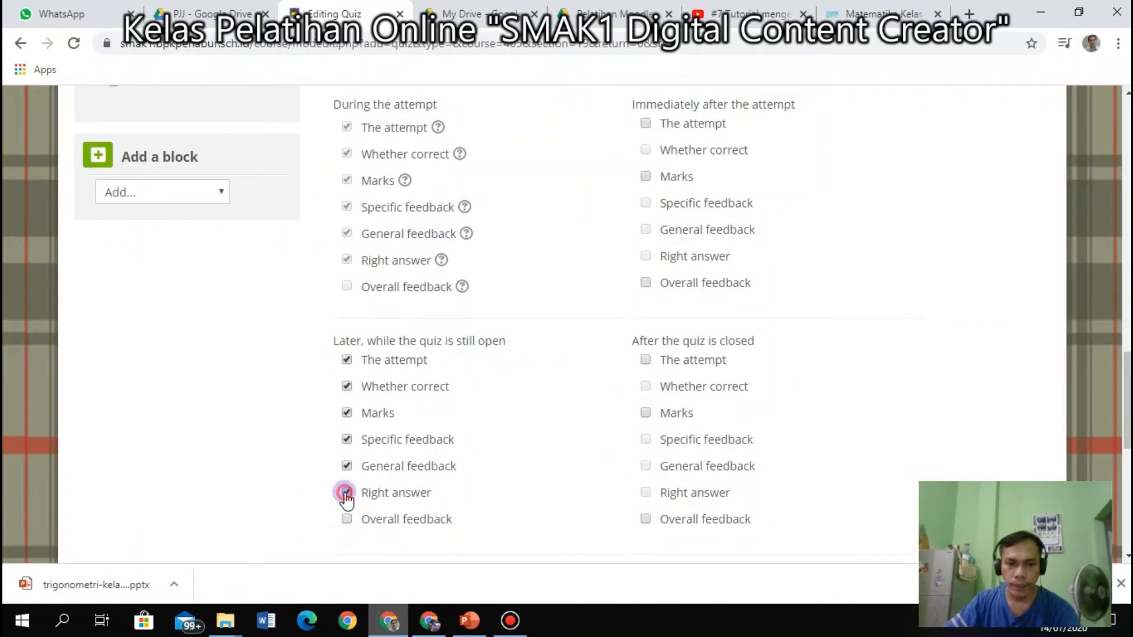
{"action": "left_click", "coordinate": [348, 465]}
{"action": "left_click", "coordinate": [347, 439]}
{"action": "left_click", "coordinate": [347, 413]}
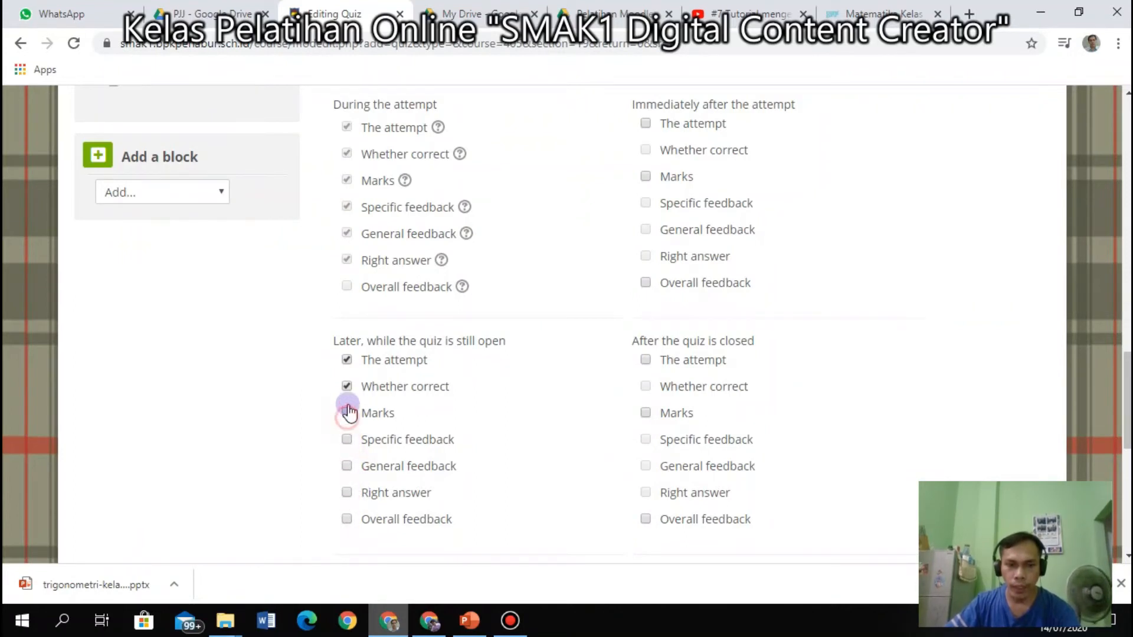
{"action": "left_click", "coordinate": [347, 387]}
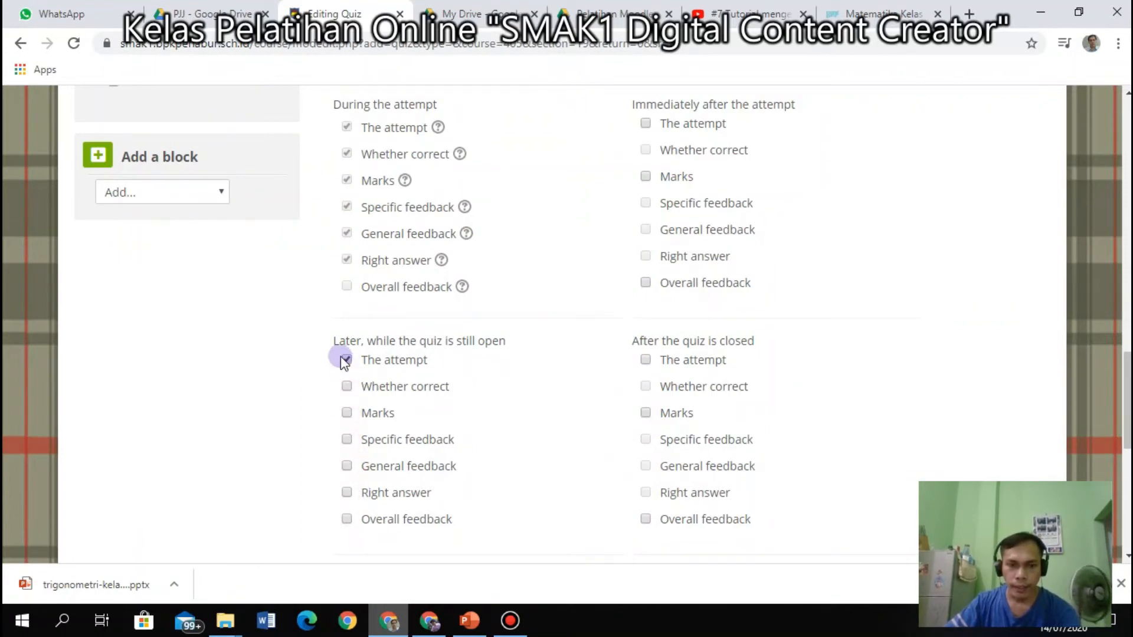
{"action": "left_click", "coordinate": [347, 360]}
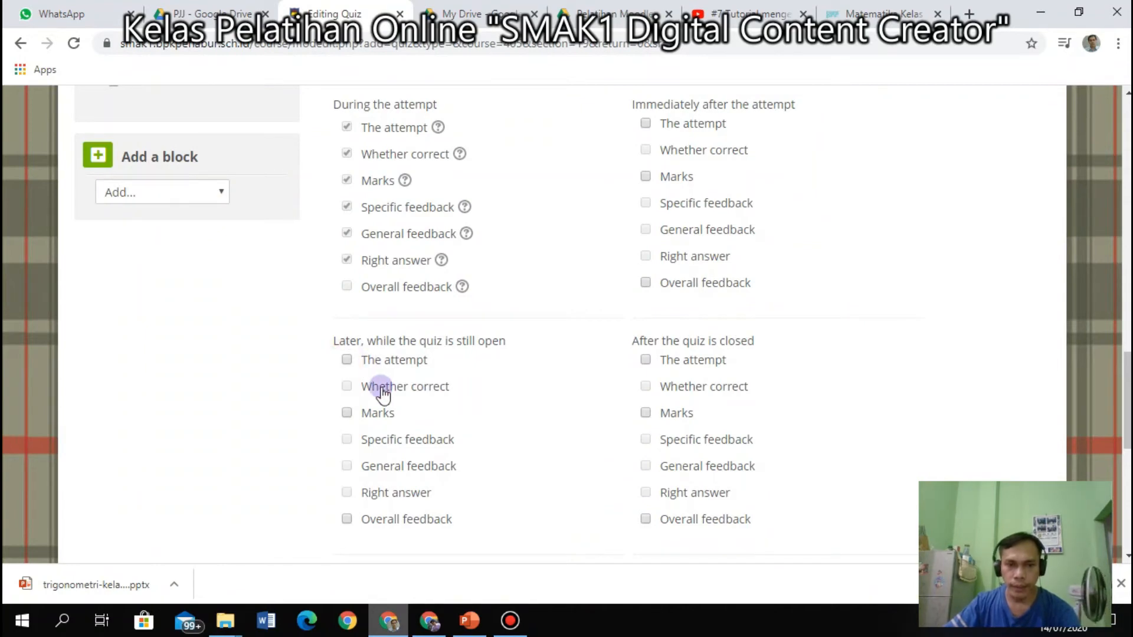
{"action": "scroll", "coordinate": [390, 396], "scroll_direction": "up", "scroll_amount": 3}
{"action": "scroll", "coordinate": [556, 450], "scroll_direction": "down", "scroll_amount": 5}
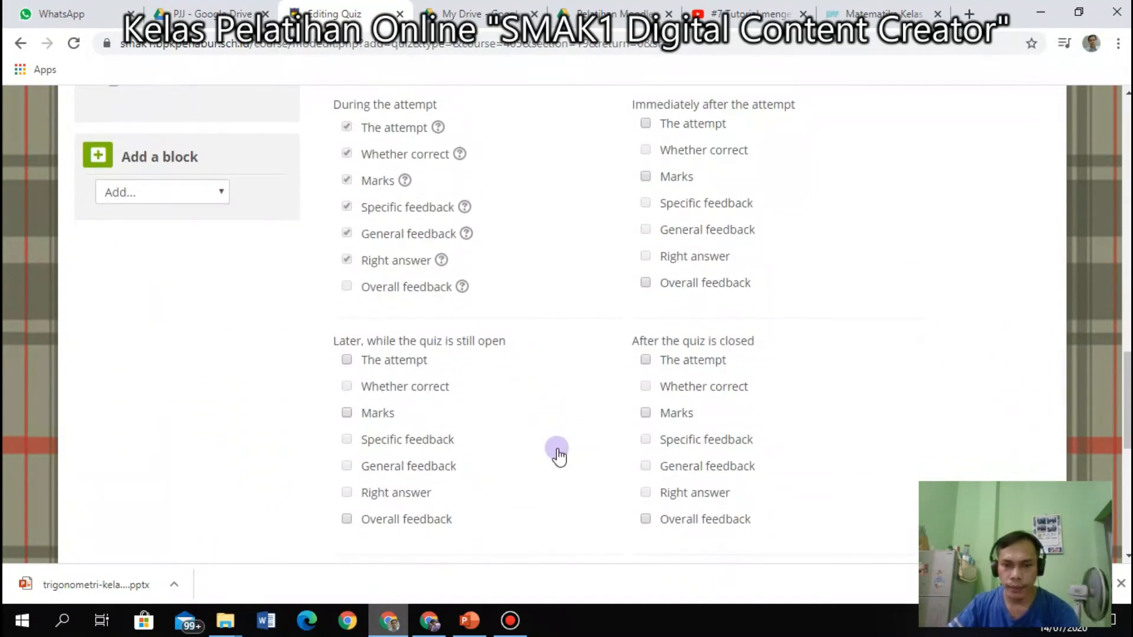
{"action": "scroll", "coordinate": [558, 439], "scroll_direction": "up", "scroll_amount": 3}
{"action": "scroll", "coordinate": [554, 436], "scroll_direction": "up", "scroll_amount": 3}
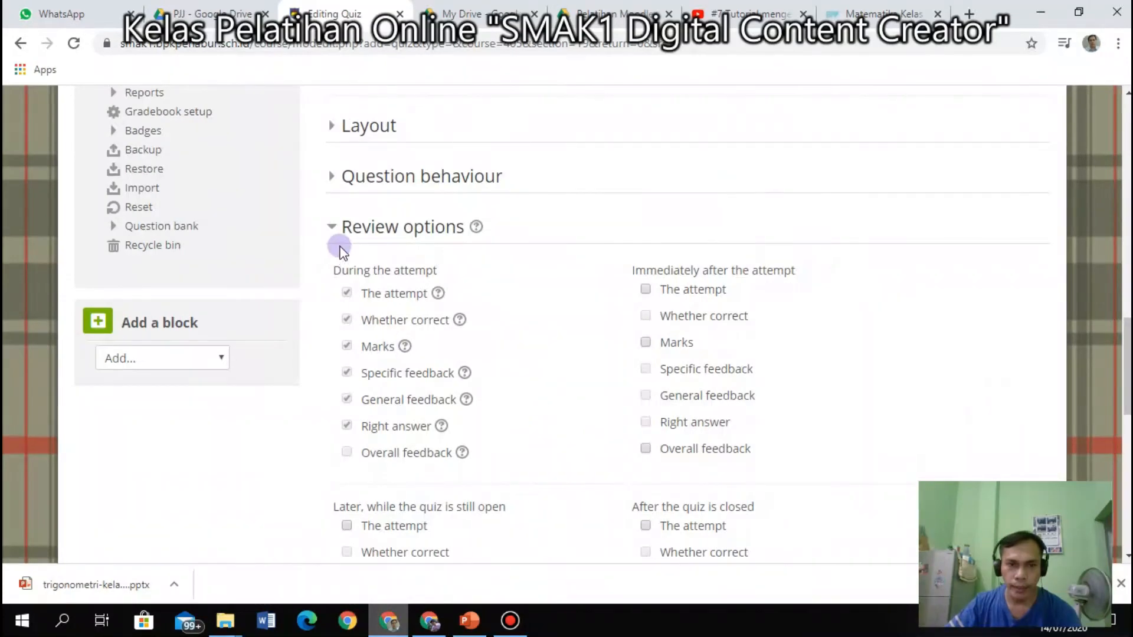
{"action": "left_click", "coordinate": [334, 229]}
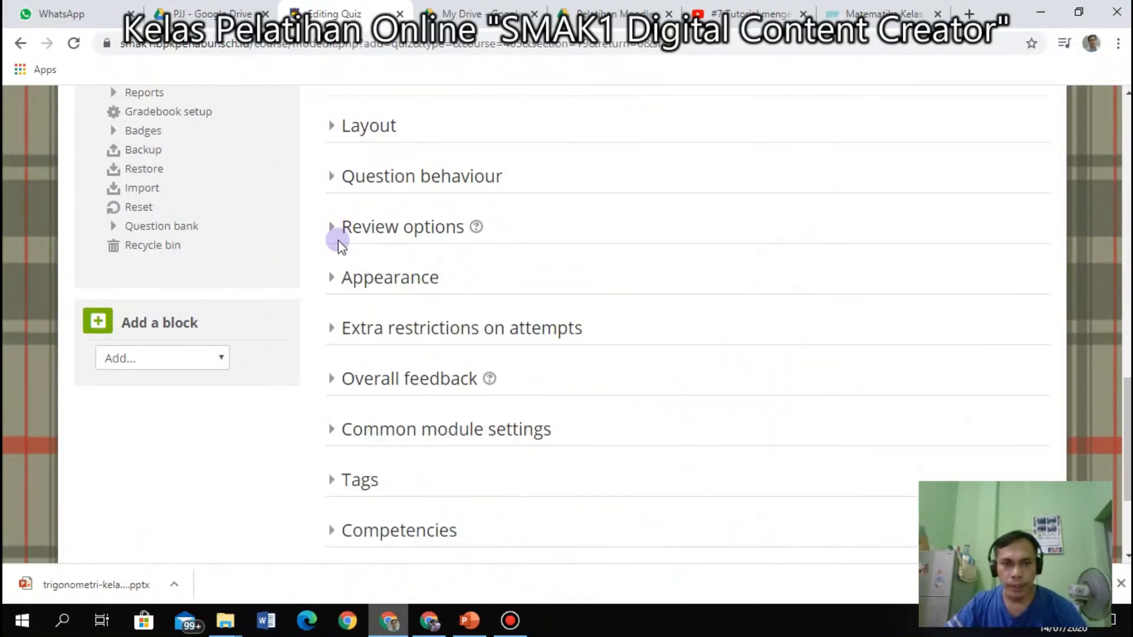
Glance at Appearance, then expand all Extra restrictions on attempts settings.
{"action": "left_click", "coordinate": [330, 278]}
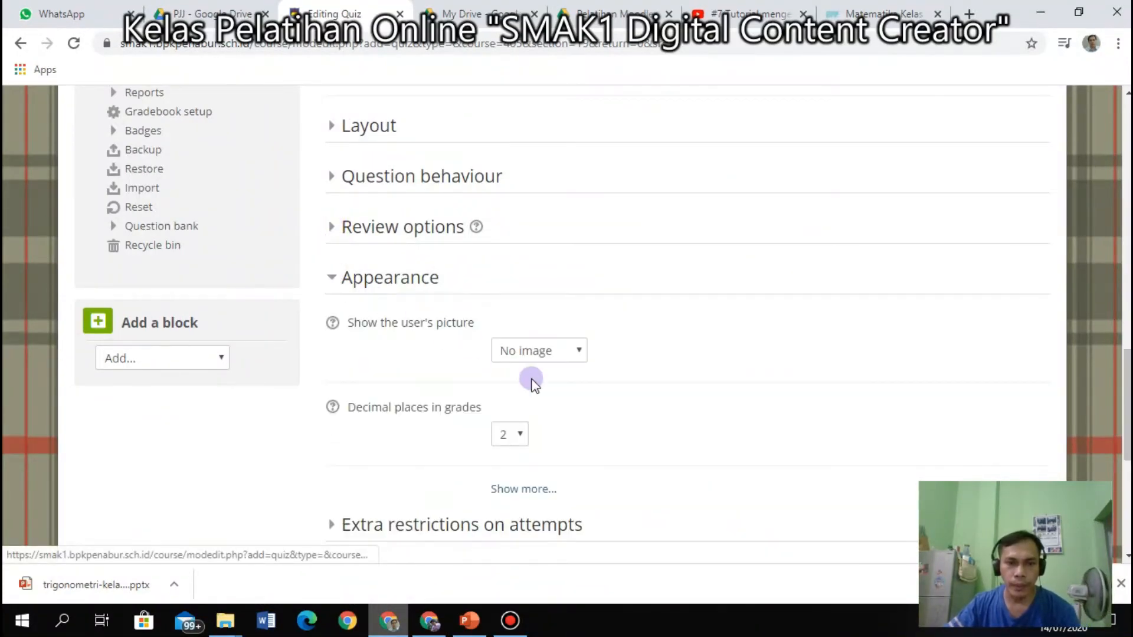
{"action": "left_click", "coordinate": [534, 489]}
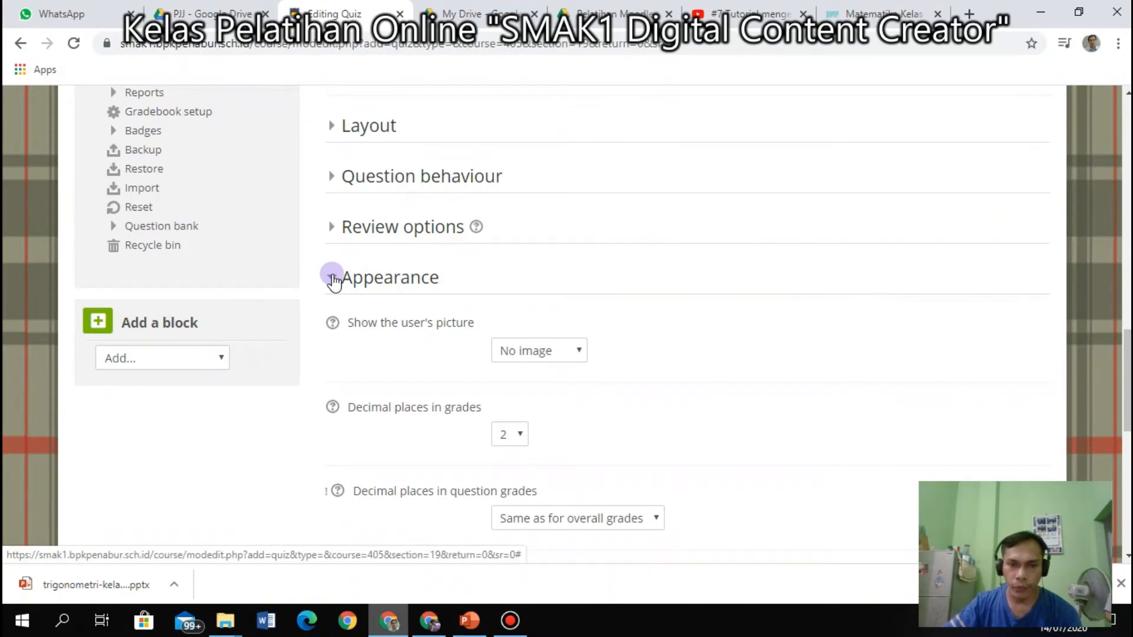
{"action": "left_click", "coordinate": [333, 280]}
{"action": "left_click", "coordinate": [335, 329]}
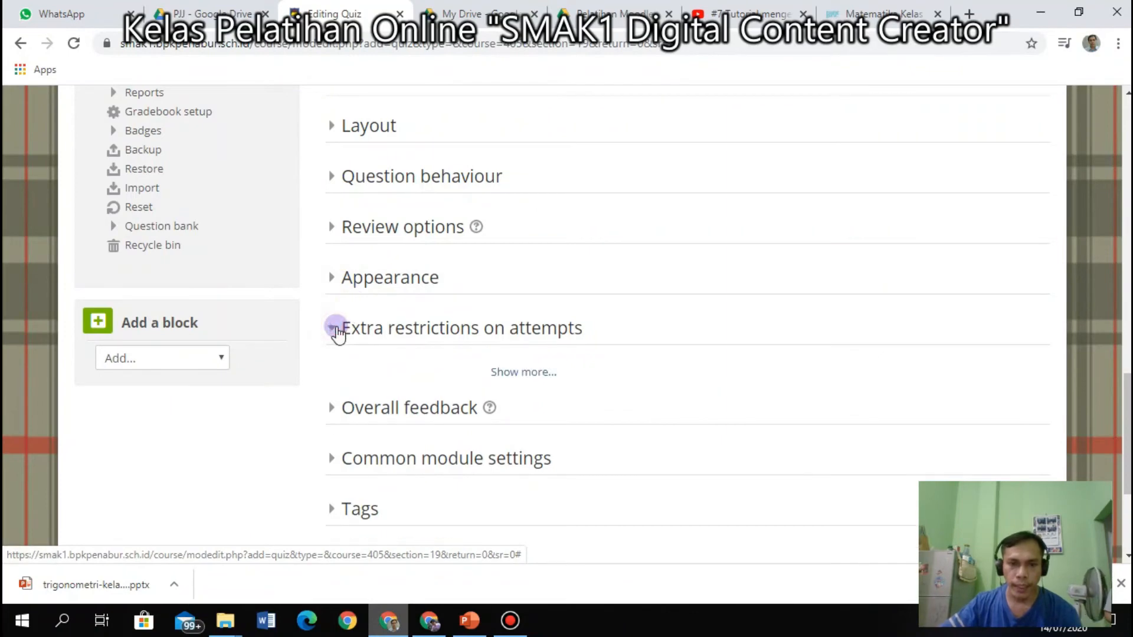
{"action": "left_click", "coordinate": [525, 373]}
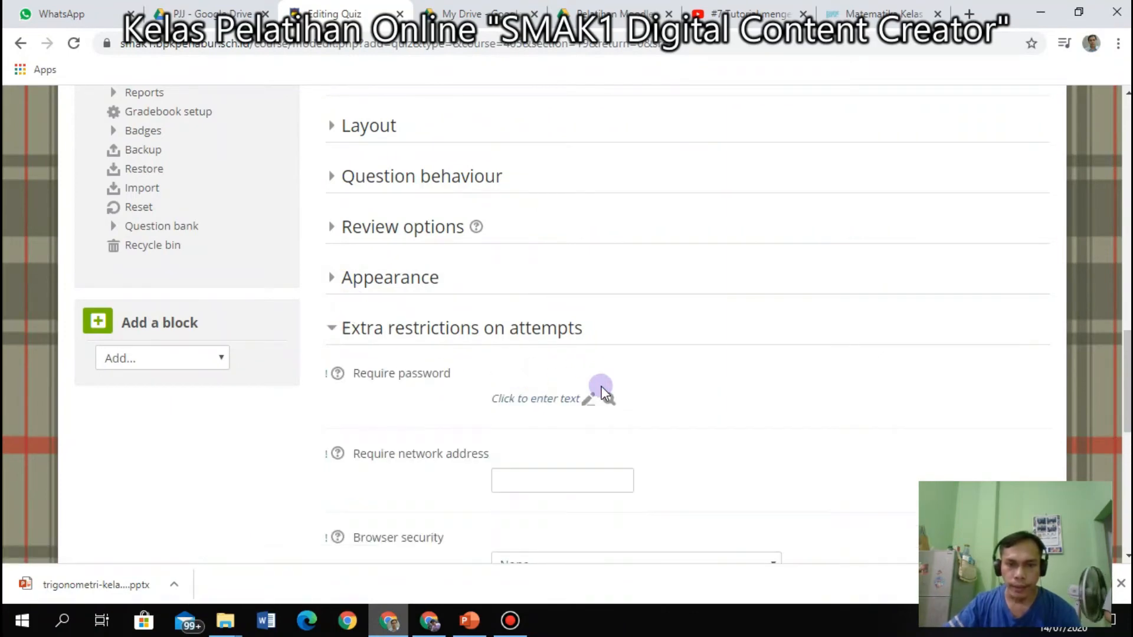
{"action": "scroll", "coordinate": [529, 307], "scroll_direction": "down", "scroll_amount": 1}
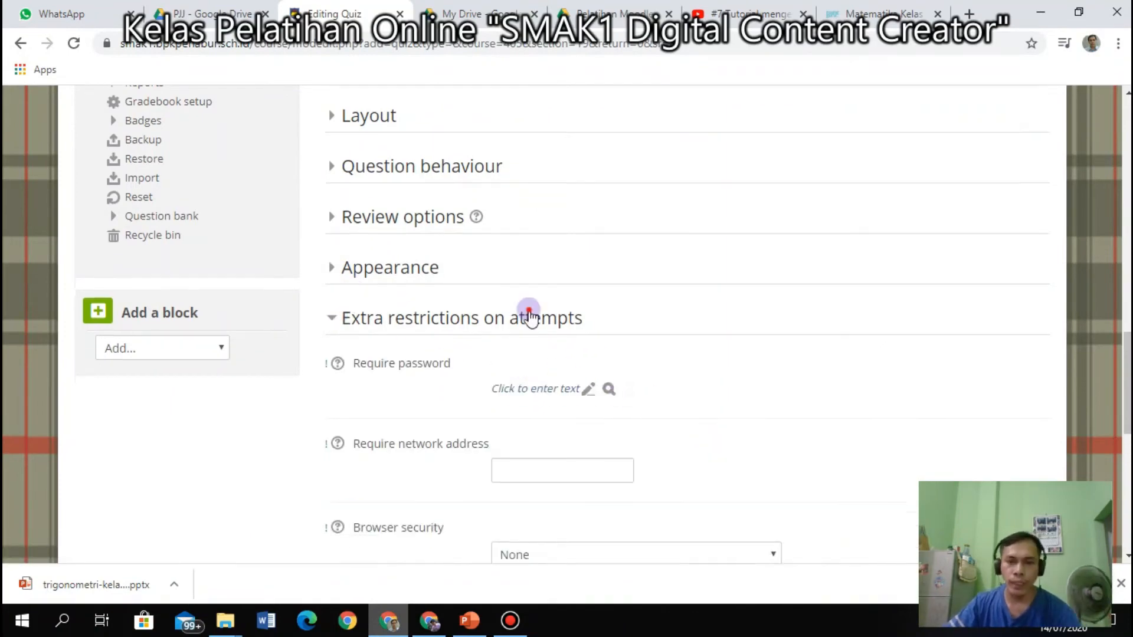
{"action": "scroll", "coordinate": [529, 314], "scroll_direction": "down", "scroll_amount": 1}
Enter a required quiz password and check it by toggling its visibility.
{"action": "left_click", "coordinate": [529, 314]}
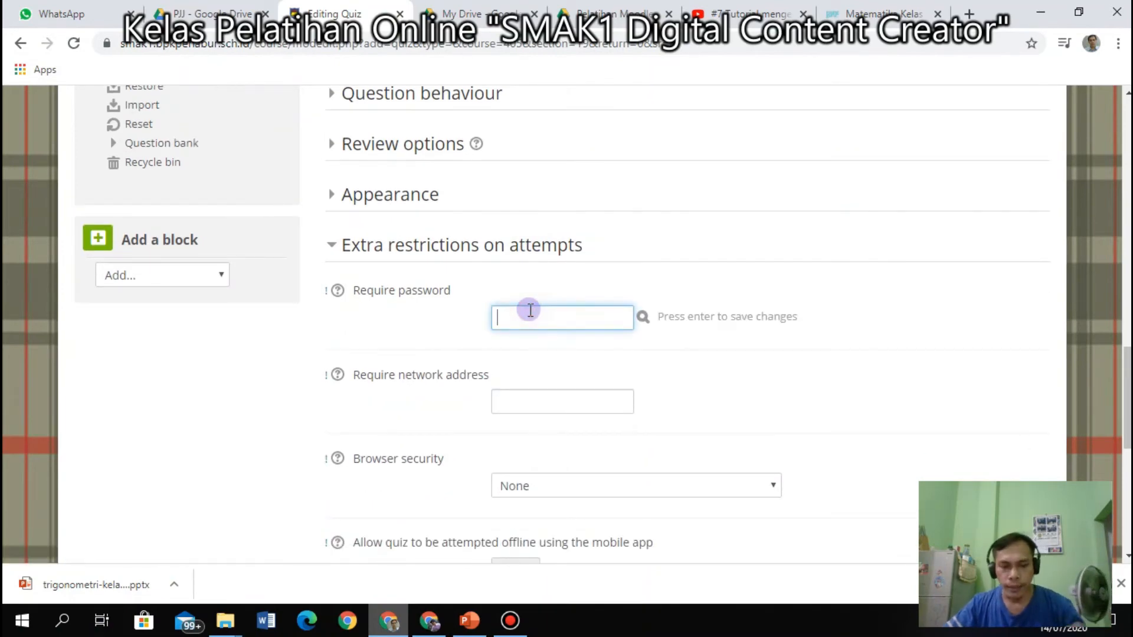
{"action": "type", "text": "12"}
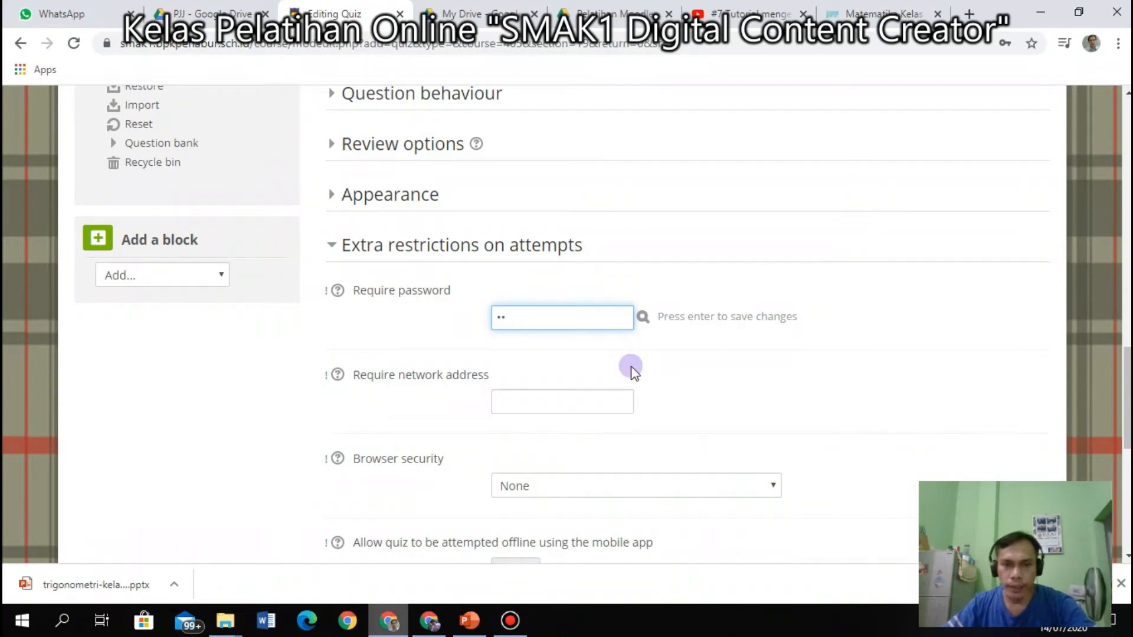
{"action": "key", "text": "Return"}
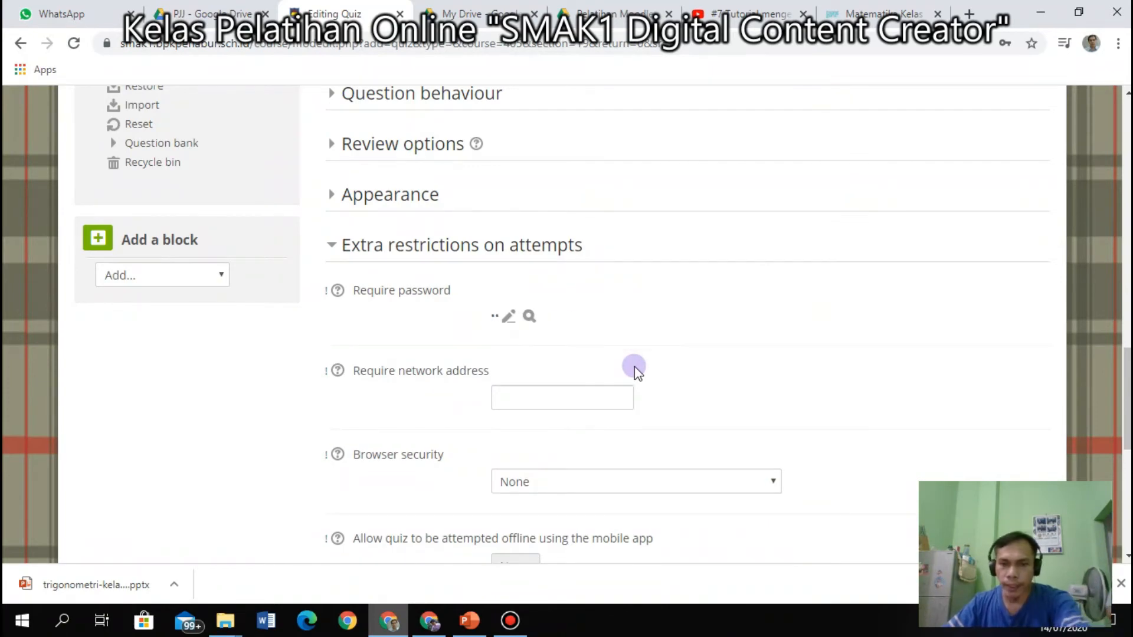
{"action": "left_click", "coordinate": [531, 319]}
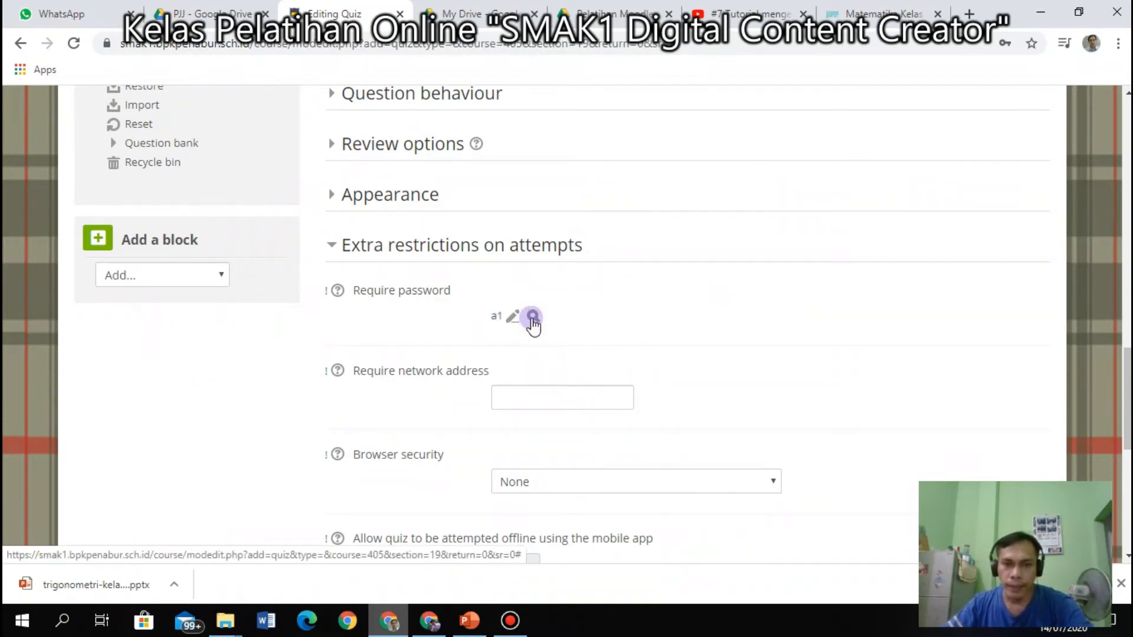
{"action": "left_click", "coordinate": [533, 319]}
{"action": "left_click", "coordinate": [532, 317]}
{"action": "left_click", "coordinate": [533, 317]}
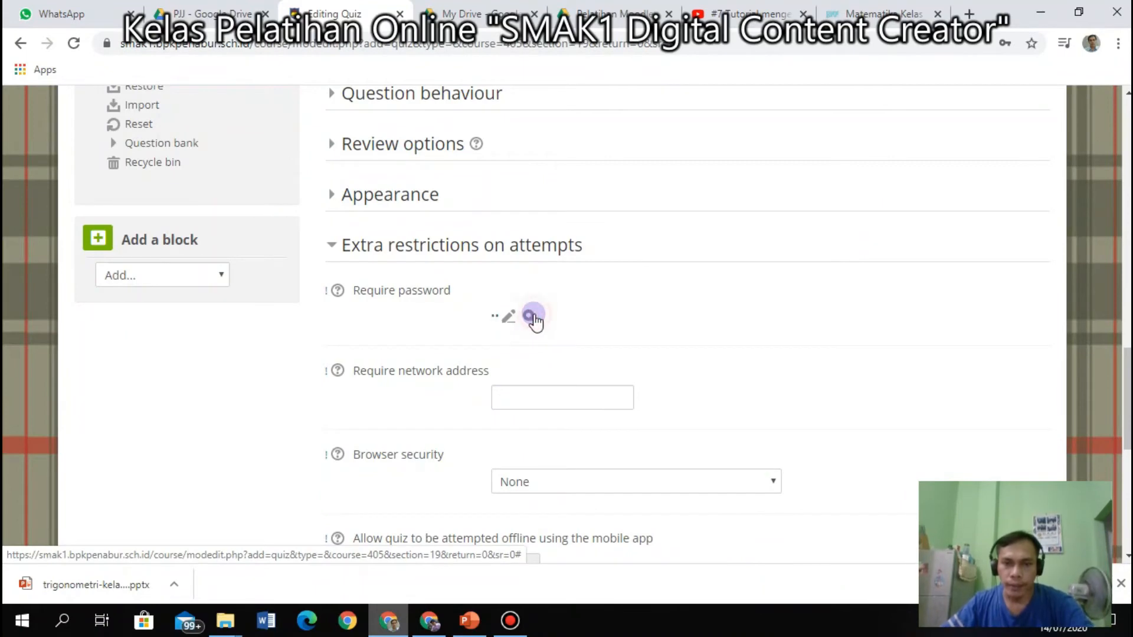
Set browser security to Full screen pop-up with some JavaScript security, then bring PowerPoint forward.
{"action": "scroll", "coordinate": [607, 480], "scroll_direction": "down", "scroll_amount": 2}
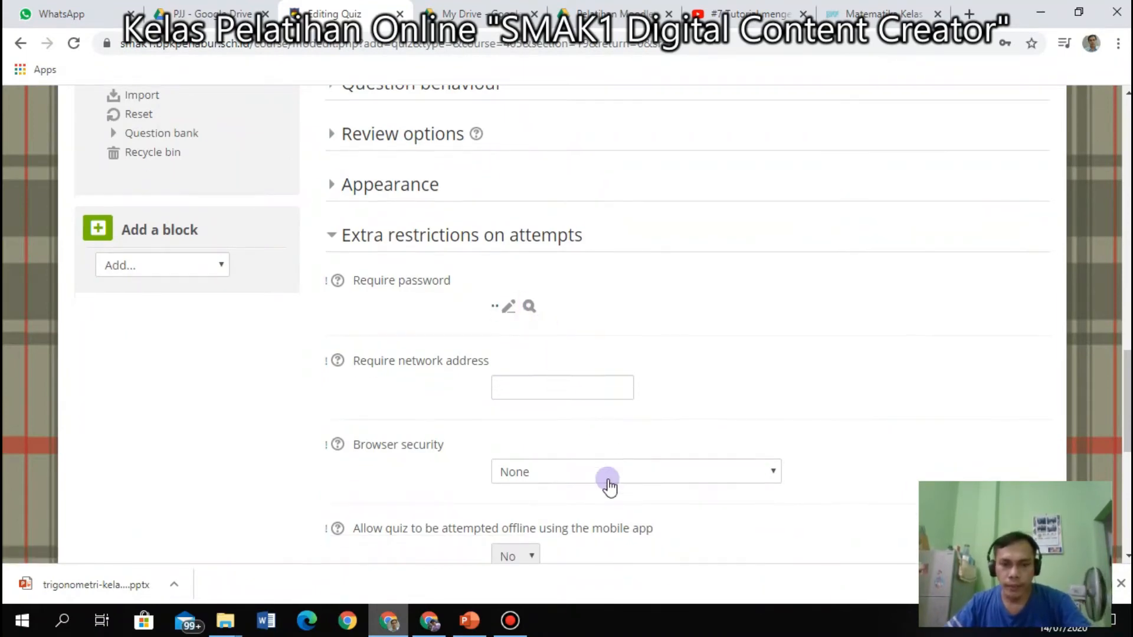
{"action": "left_click", "coordinate": [665, 400]}
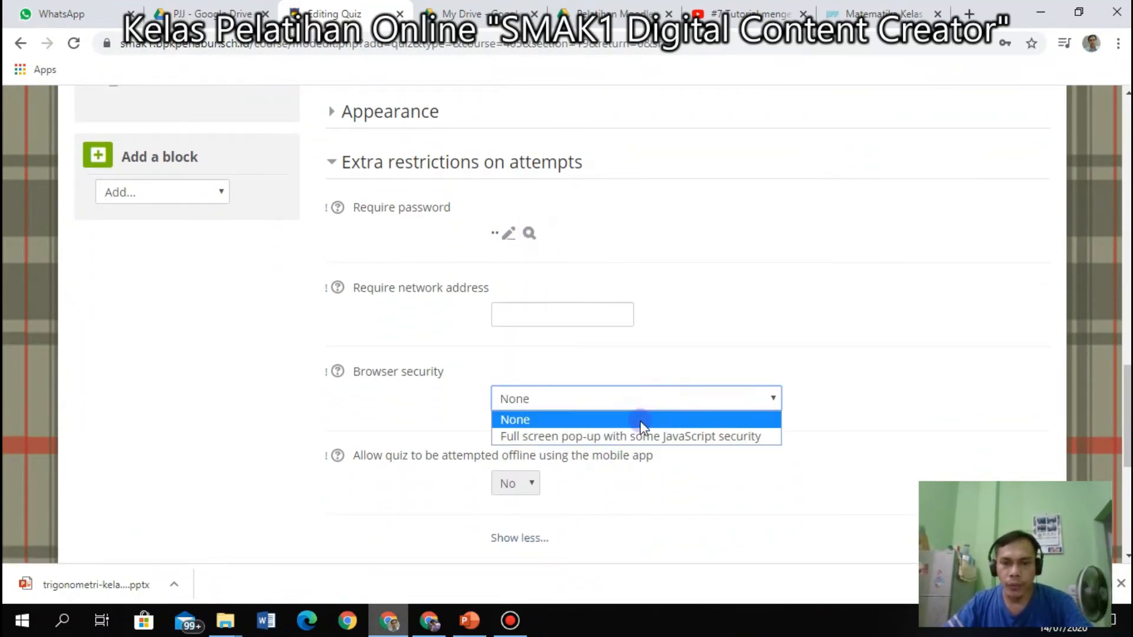
{"action": "left_click", "coordinate": [639, 436]}
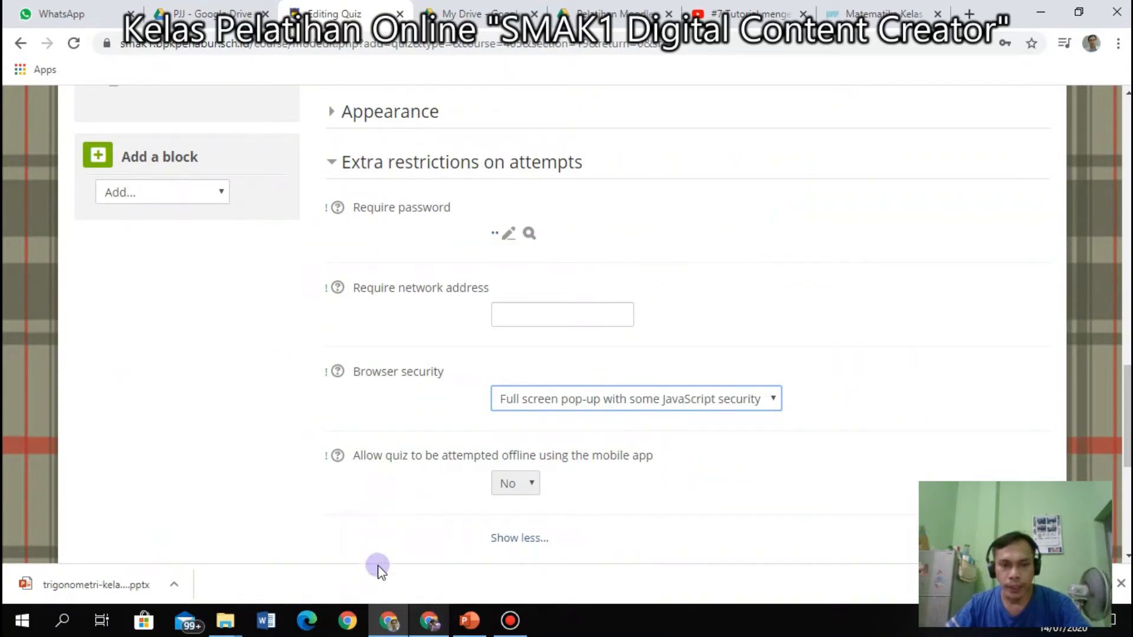
{"action": "left_click", "coordinate": [470, 621]}
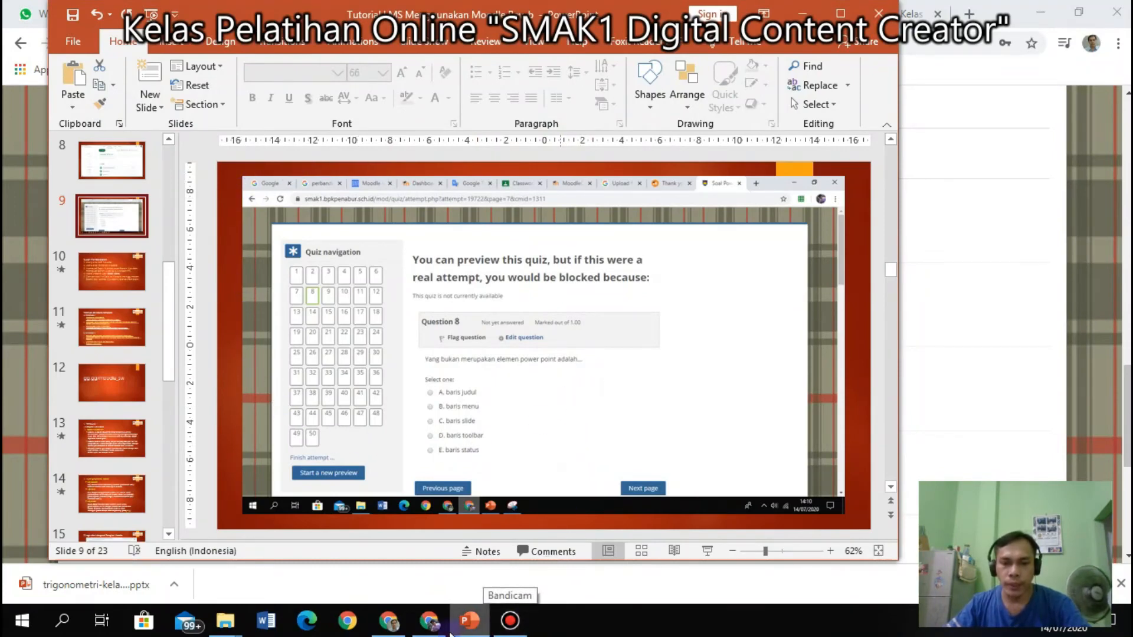
Return to Chrome and switch to the PJJ - Google Drive tab.
{"action": "left_click", "coordinate": [398, 629]}
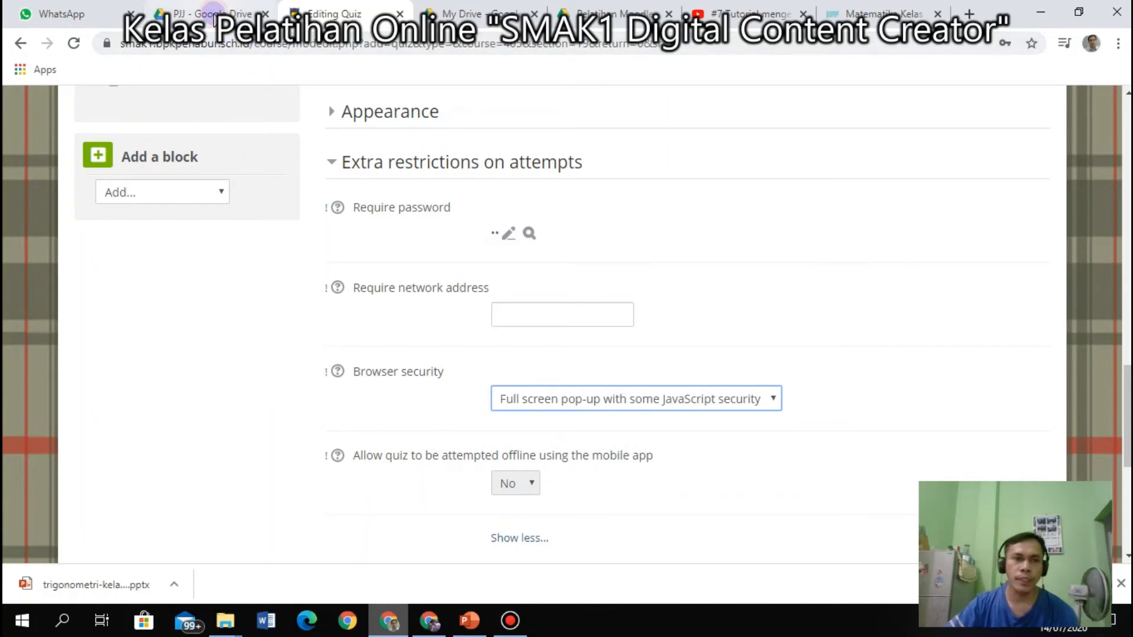
{"action": "left_click", "coordinate": [168, 10]}
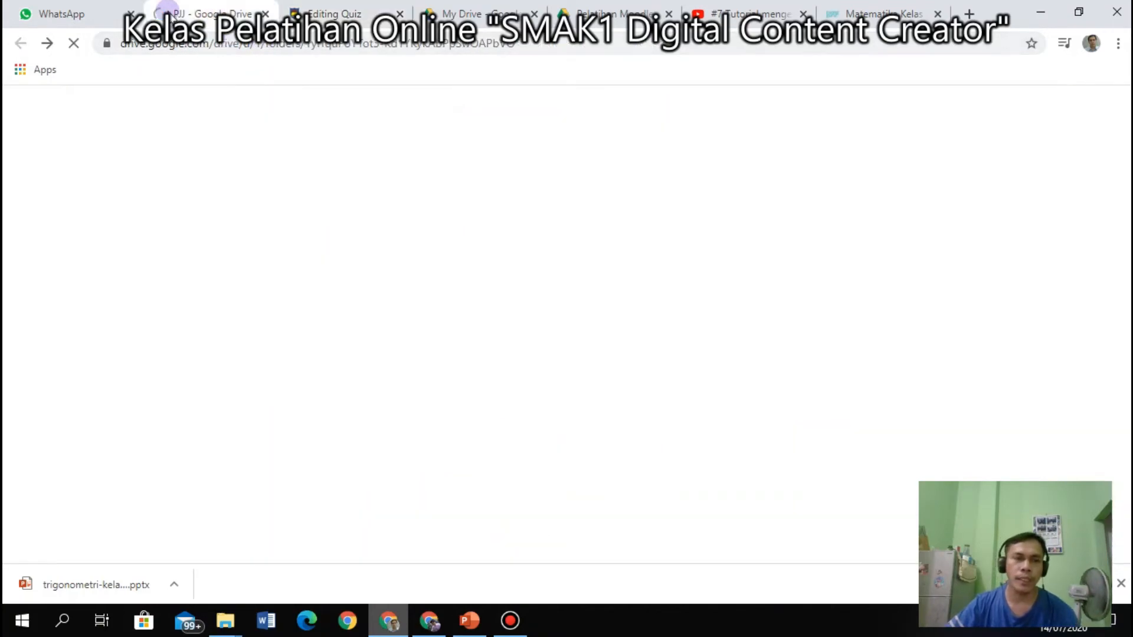
Move through the WhatsApp and PJJ Google Drive tabs back to the Editing Quiz tab.
{"action": "left_click", "coordinate": [76, 14]}
{"action": "left_click", "coordinate": [197, 13]}
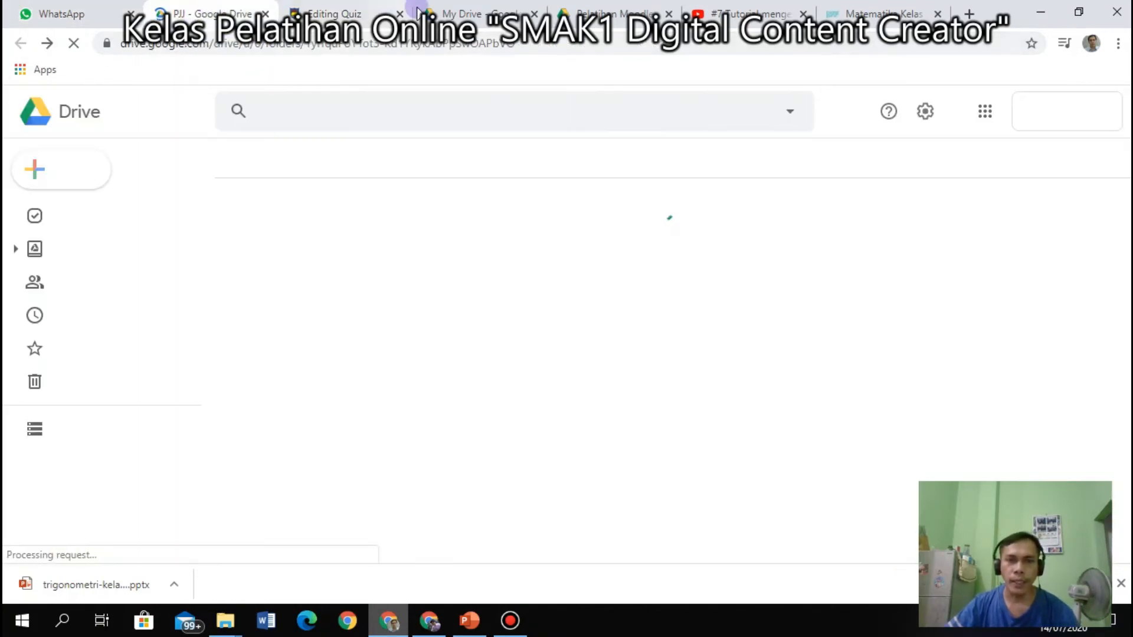
{"action": "left_click", "coordinate": [353, 15]}
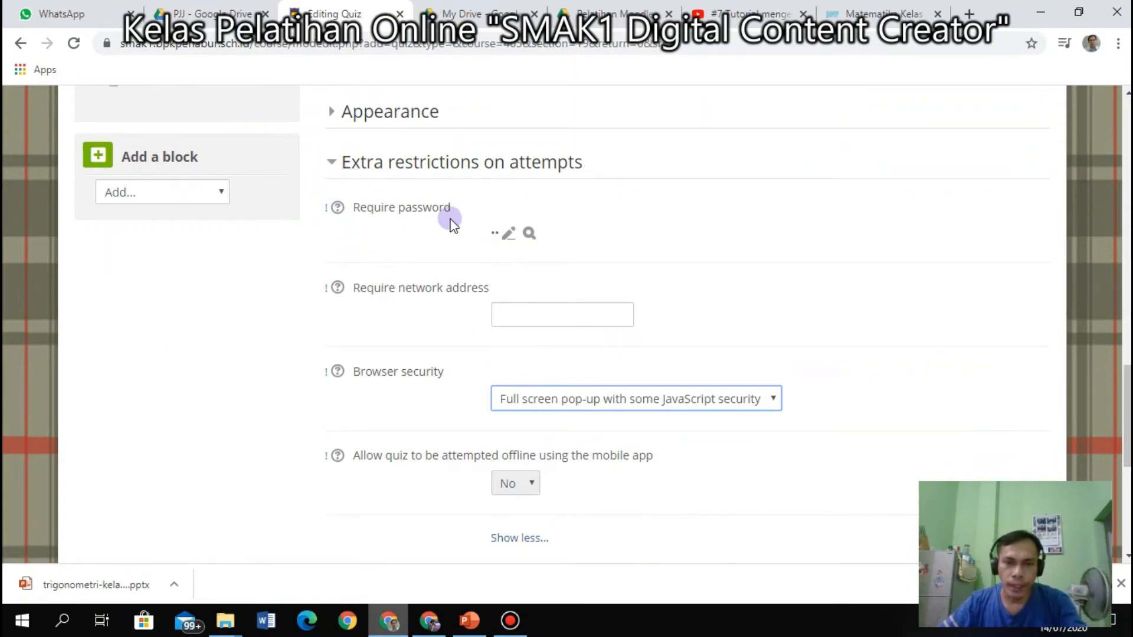
Fold away the Extra restrictions on attempts section and glance over Overall feedback.
{"action": "left_click", "coordinate": [528, 234]}
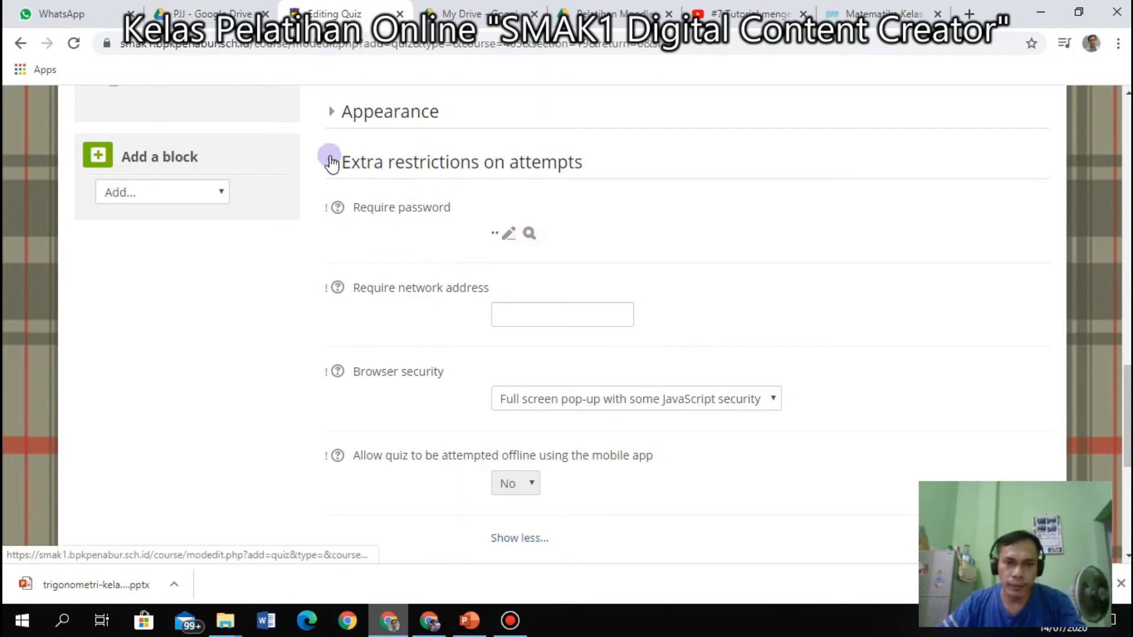
{"action": "left_click", "coordinate": [612, 402]}
{"action": "left_click", "coordinate": [293, 170]}
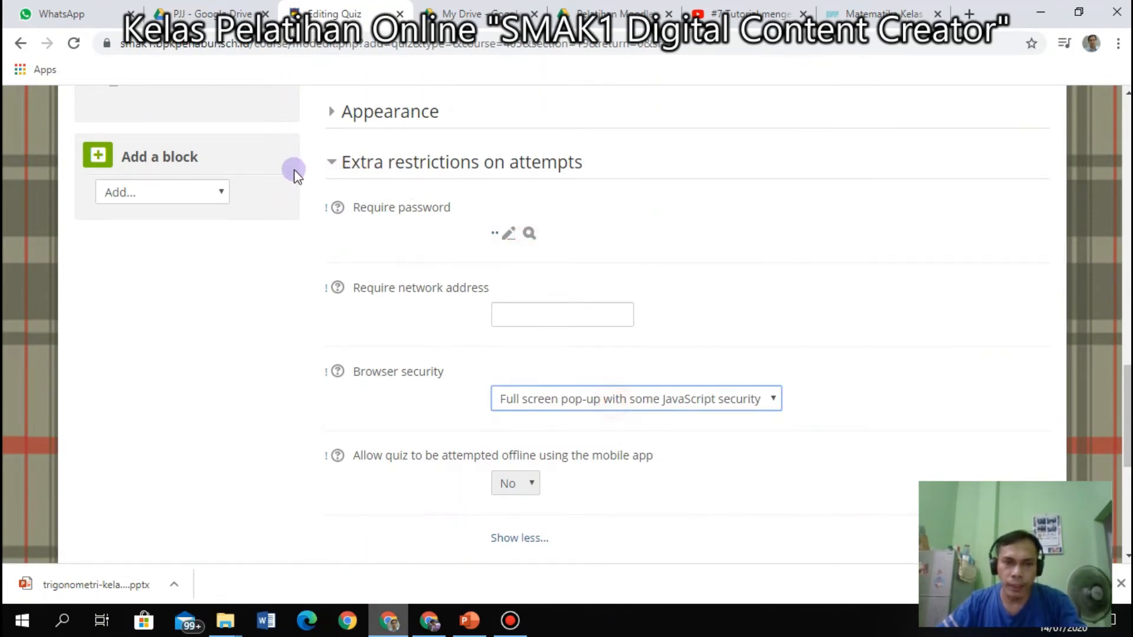
{"action": "left_click", "coordinate": [330, 165]}
{"action": "left_click", "coordinate": [333, 214]}
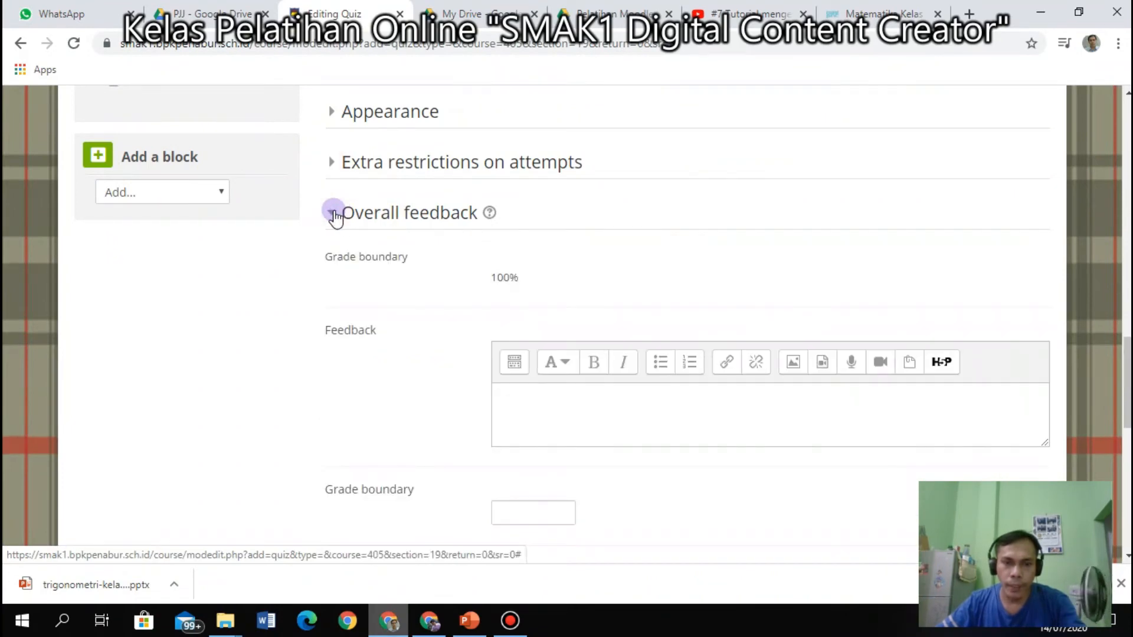
{"action": "left_click", "coordinate": [333, 213]}
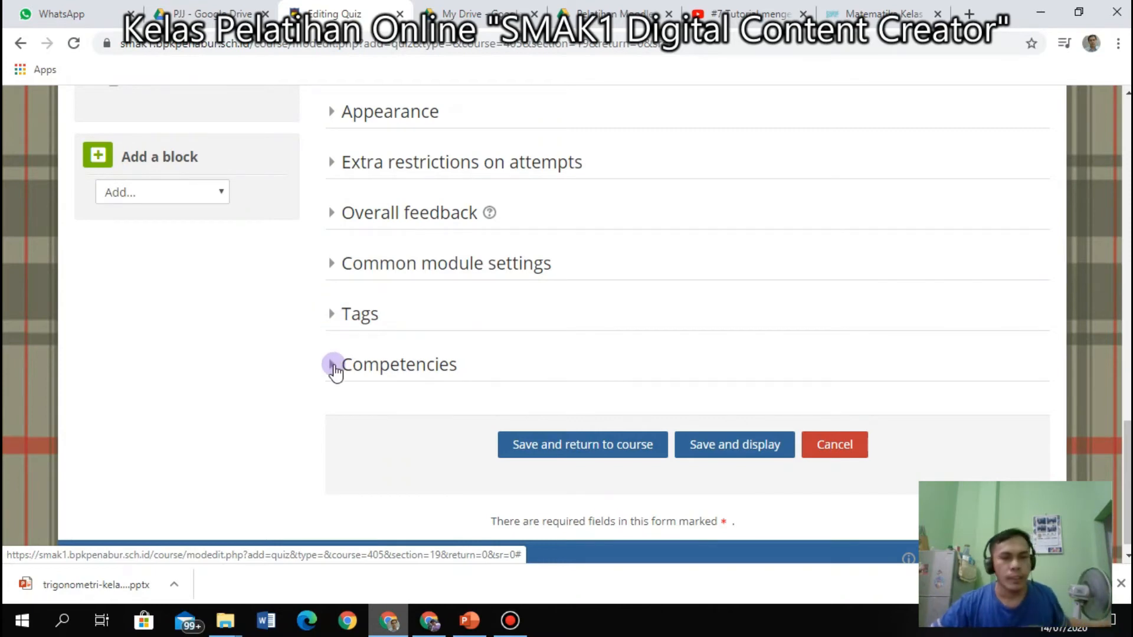
Look over the quiz's Timing and Grade settings.
{"action": "scroll", "coordinate": [334, 371], "scroll_direction": "up", "scroll_amount": 15}
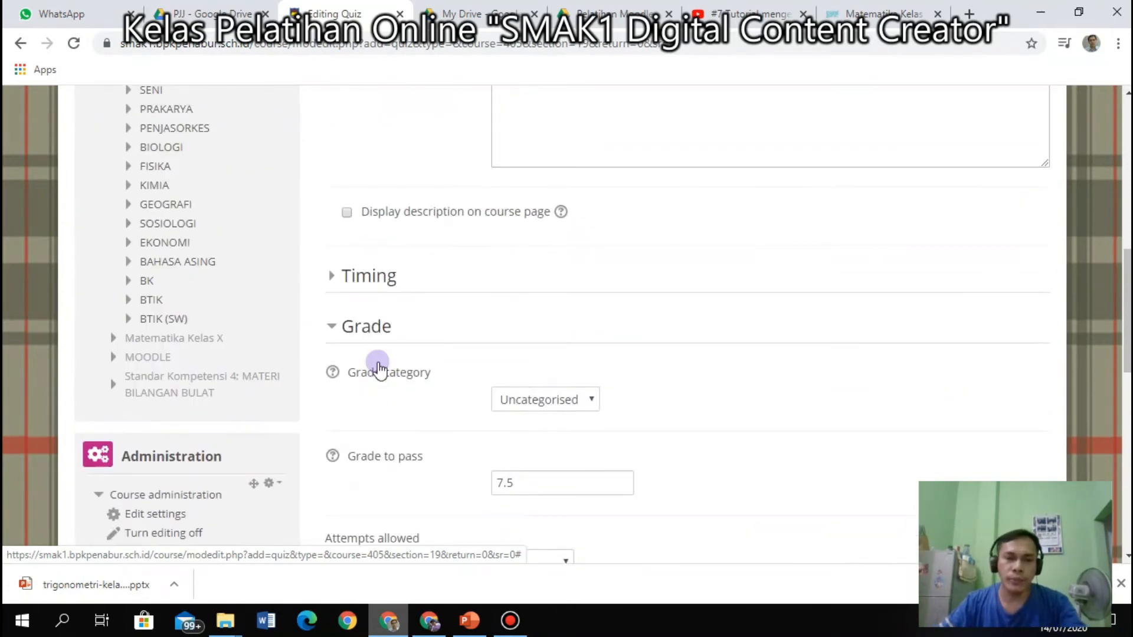
{"action": "scroll", "coordinate": [377, 367], "scroll_direction": "up", "scroll_amount": 4}
{"action": "scroll", "coordinate": [377, 363], "scroll_direction": "down", "scroll_amount": 3}
{"action": "left_click", "coordinate": [327, 360]}
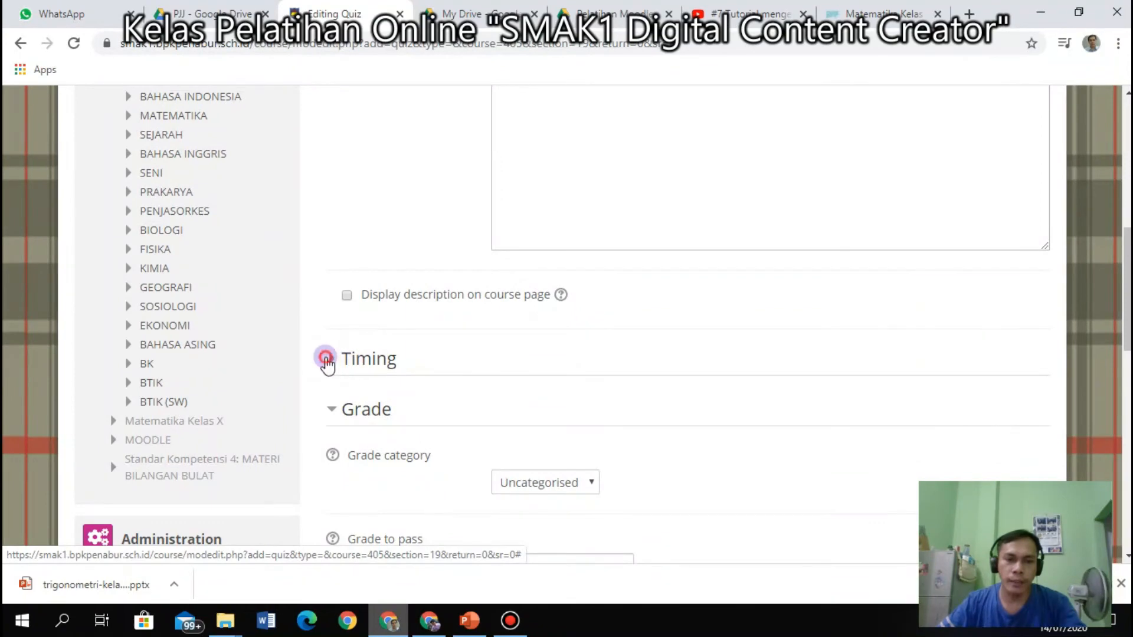
{"action": "scroll", "coordinate": [465, 379], "scroll_direction": "down", "scroll_amount": 4}
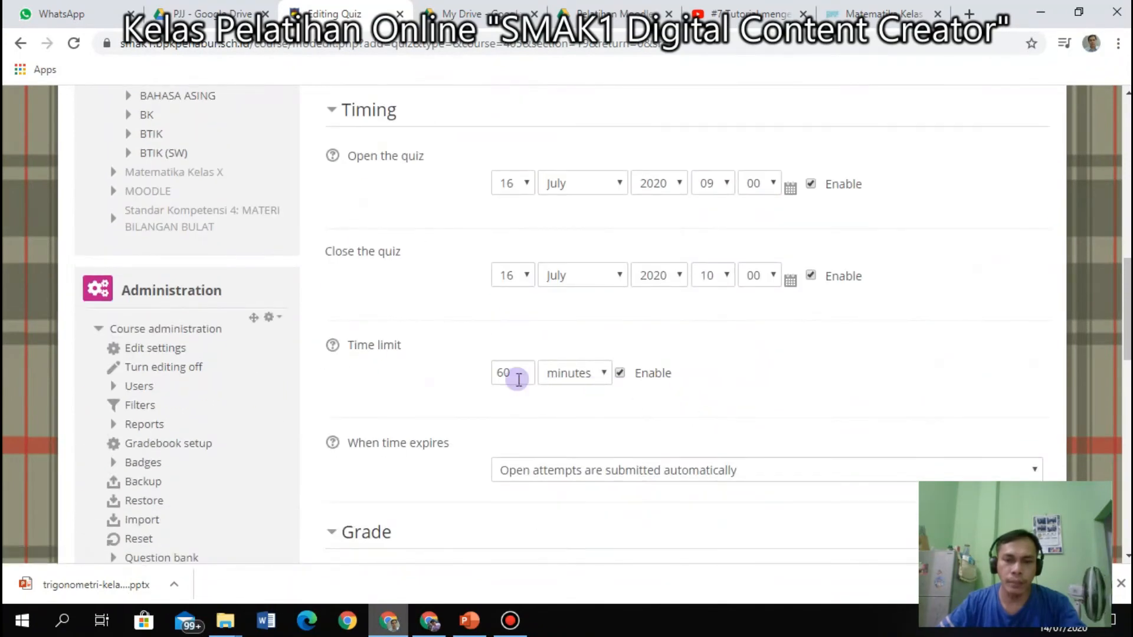
{"action": "left_click", "coordinate": [331, 111]}
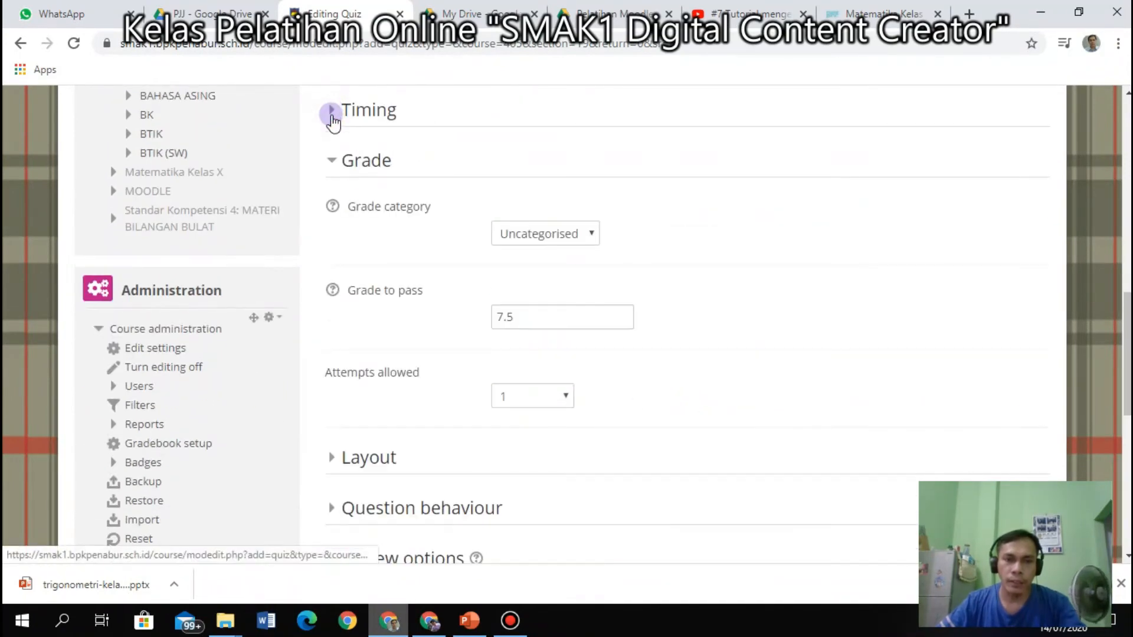
{"action": "left_click", "coordinate": [333, 160]}
{"action": "left_click", "coordinate": [332, 160]}
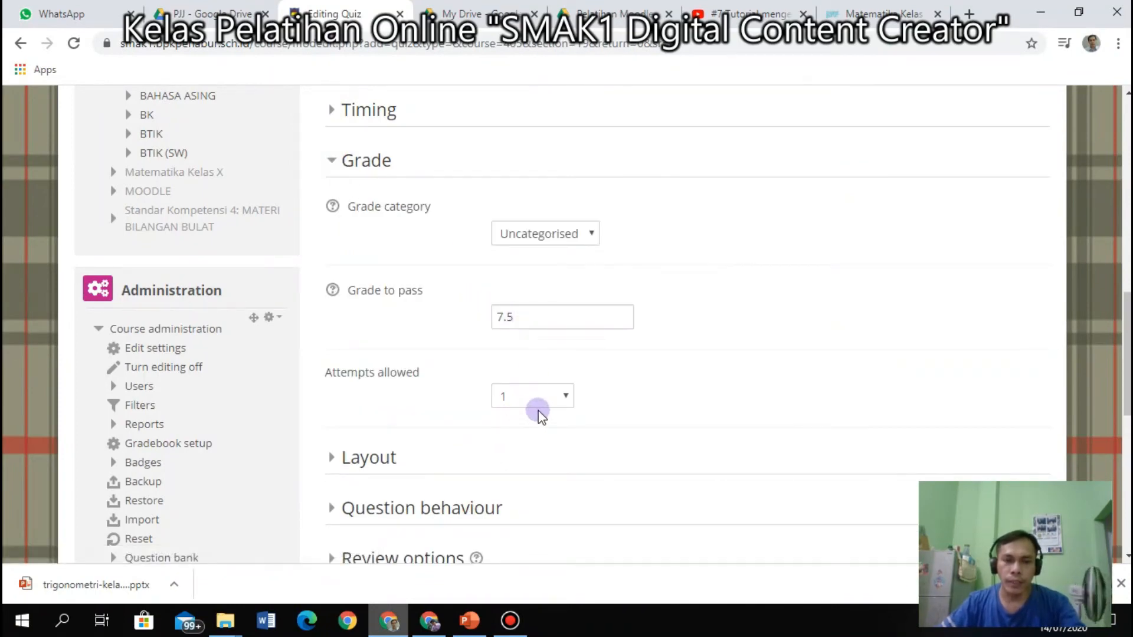
Keep Attempts allowed at 1 and expand Layout, showing New page set to Every question.
{"action": "left_click", "coordinate": [562, 396]}
{"action": "left_click", "coordinate": [564, 402]}
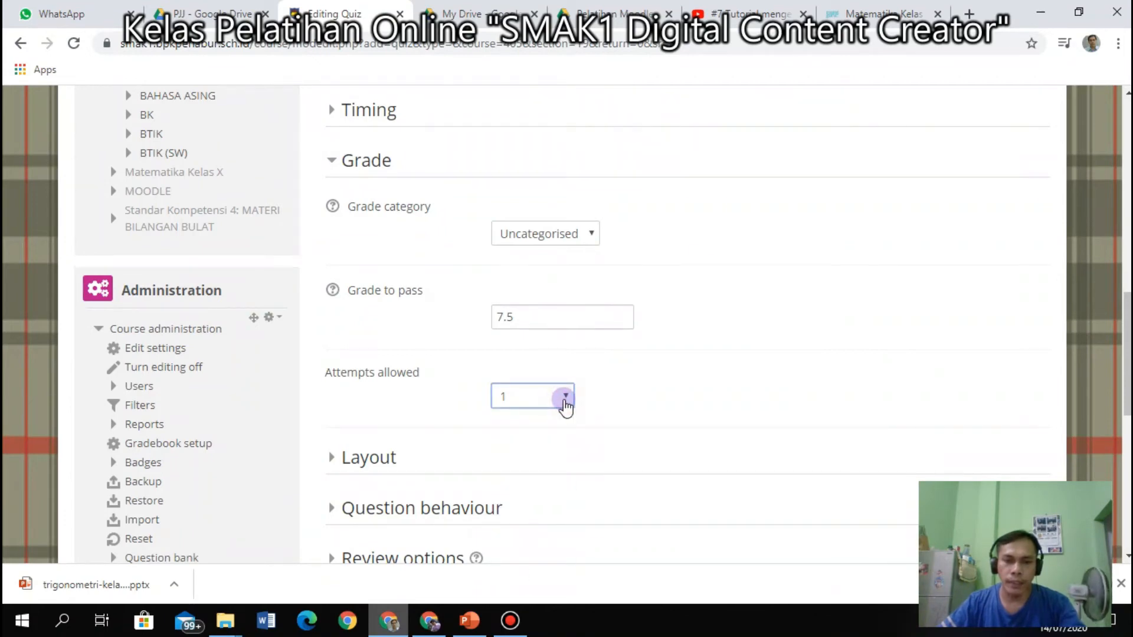
{"action": "left_click", "coordinate": [565, 402]}
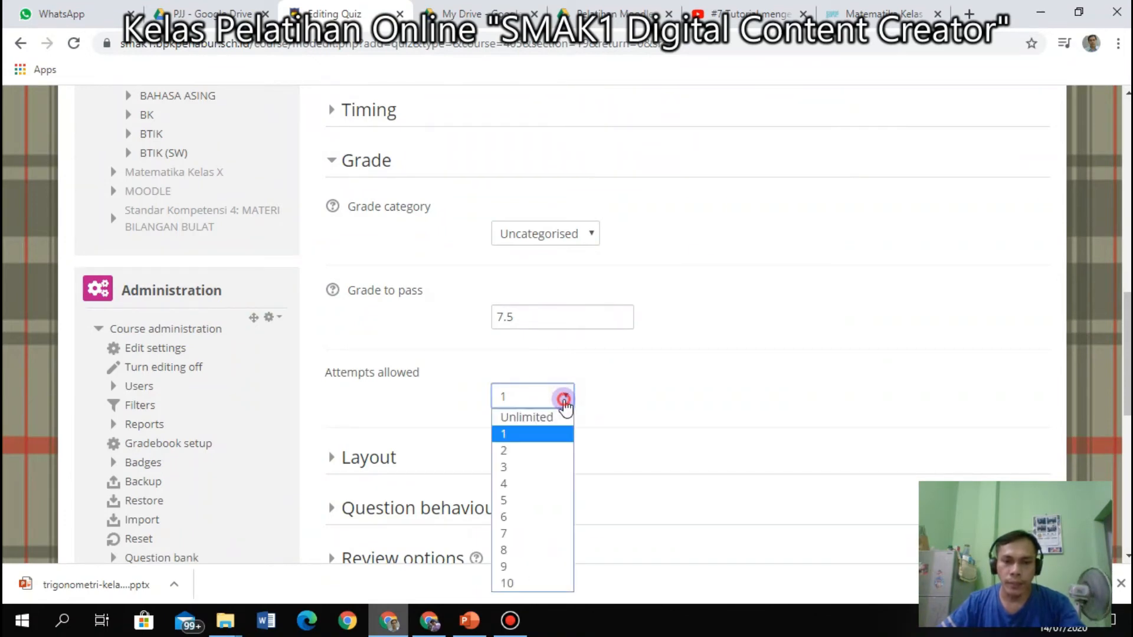
{"action": "left_click", "coordinate": [564, 403]}
{"action": "left_click", "coordinate": [564, 404]}
{"action": "left_click", "coordinate": [564, 403]}
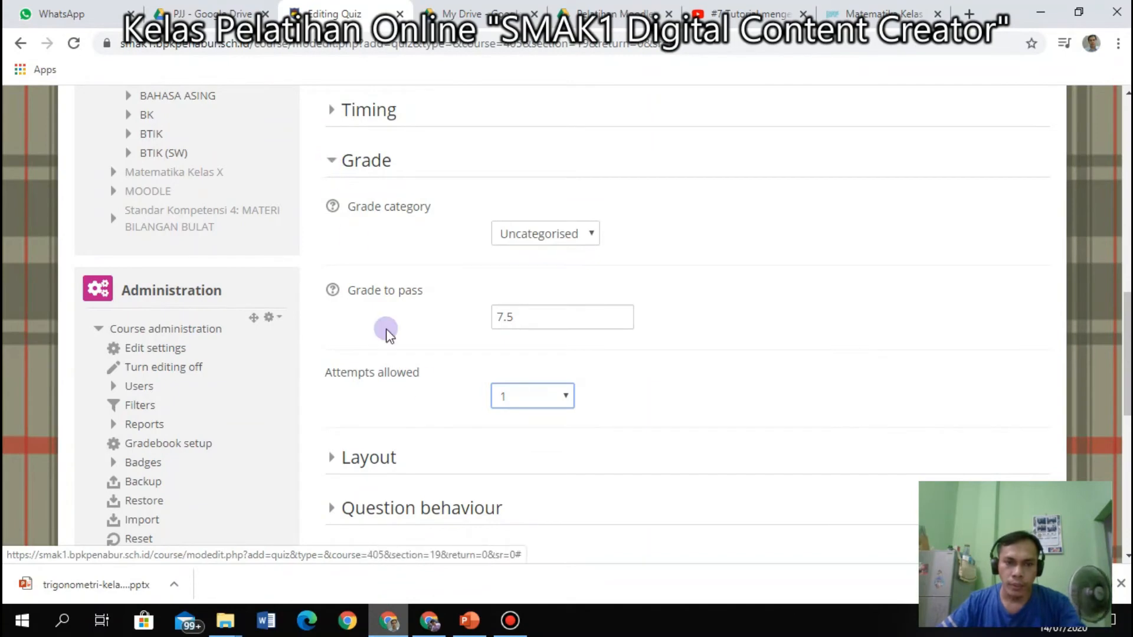
{"action": "scroll", "coordinate": [413, 365], "scroll_direction": "down", "scroll_amount": 3}
{"action": "left_click", "coordinate": [335, 295]}
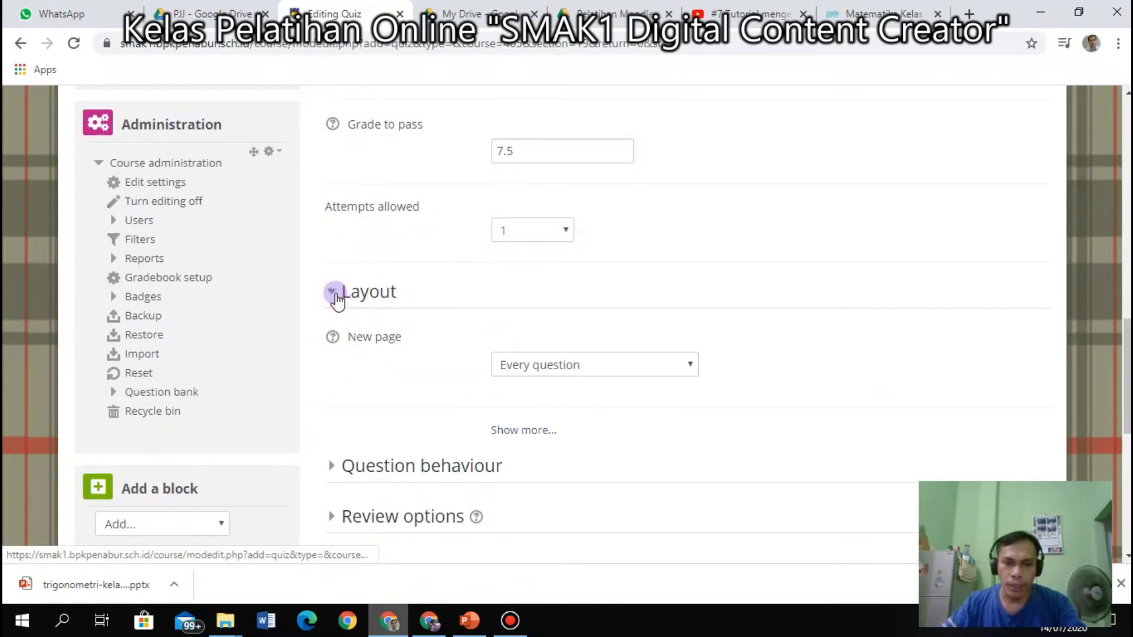
Collapse Layout and look over the Question behaviour settings.
{"action": "left_click", "coordinate": [334, 292]}
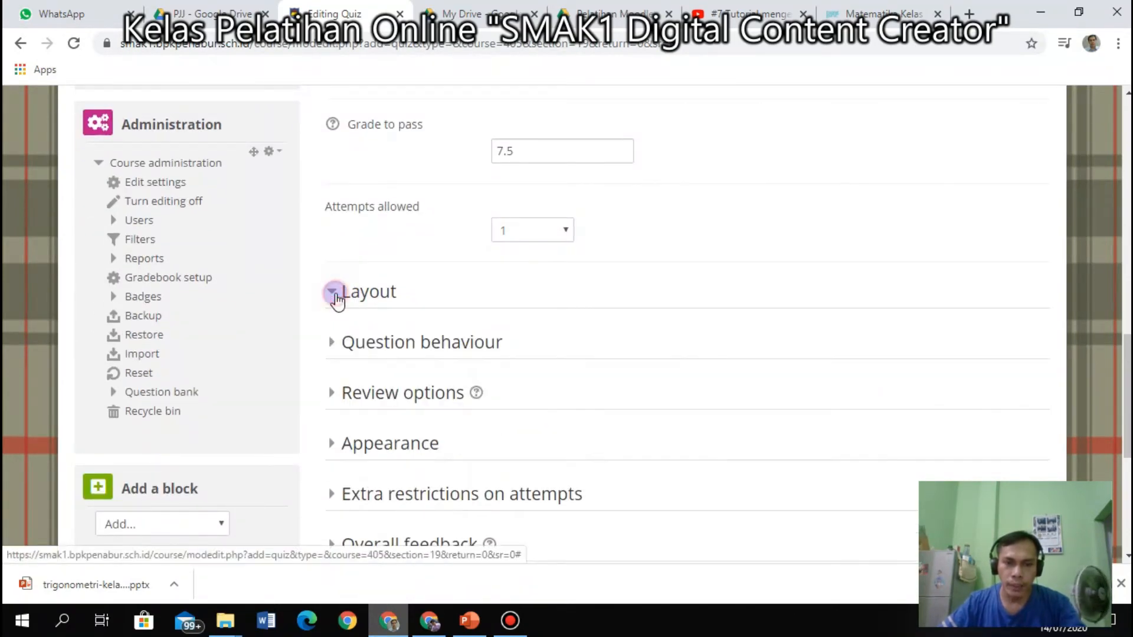
{"action": "left_click", "coordinate": [334, 344]}
{"action": "scroll", "coordinate": [336, 360], "scroll_direction": "down", "scroll_amount": 3}
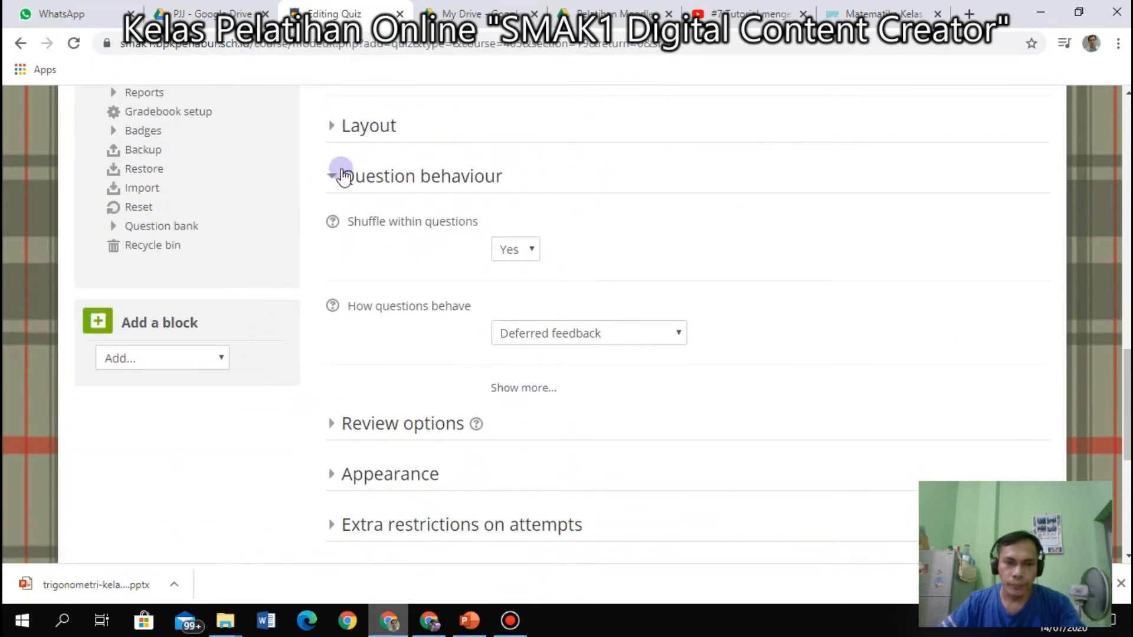
{"action": "left_click", "coordinate": [334, 175]}
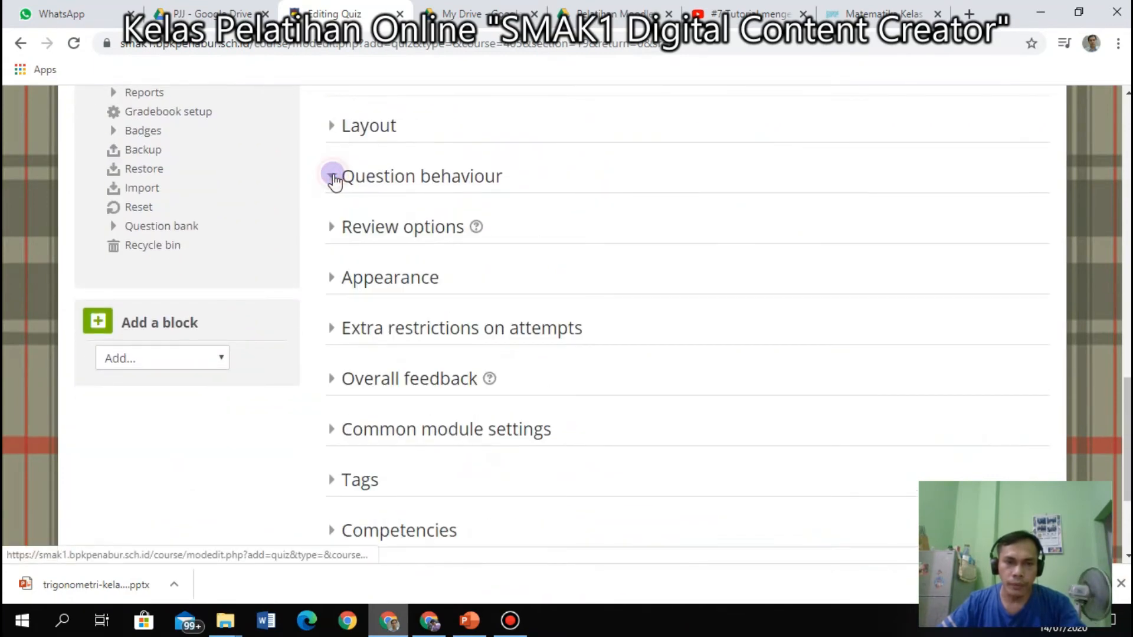
Check Review options, which block attempt, marks and feedback review, then Appearance.
{"action": "left_click", "coordinate": [333, 235]}
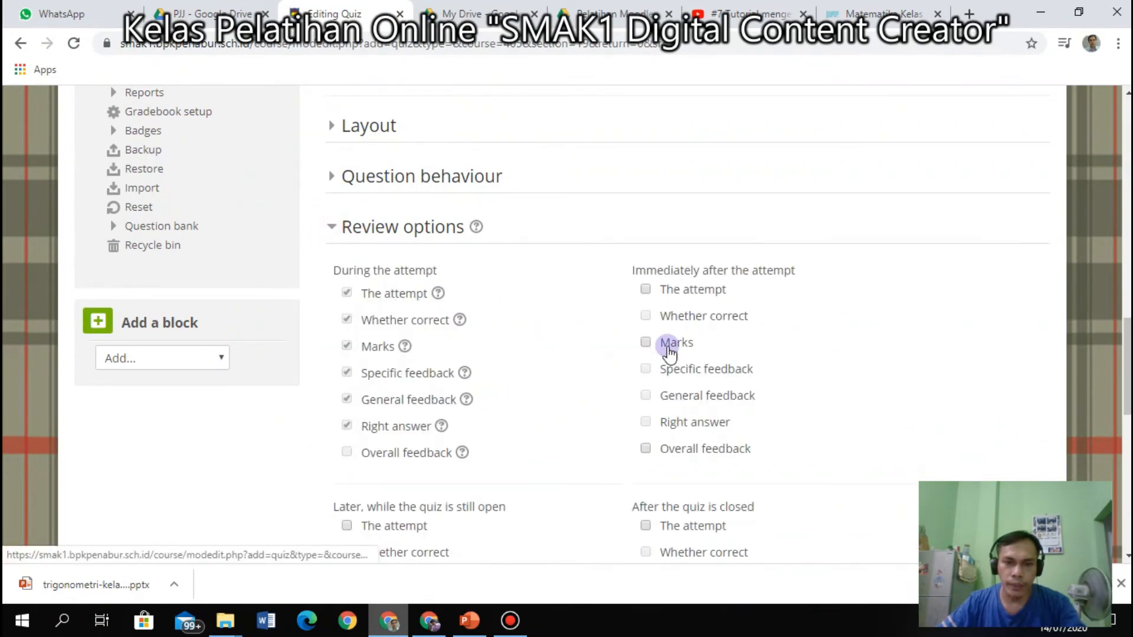
{"action": "scroll", "coordinate": [666, 342], "scroll_direction": "down", "scroll_amount": 4}
{"action": "scroll", "coordinate": [670, 343], "scroll_direction": "down", "scroll_amount": 1}
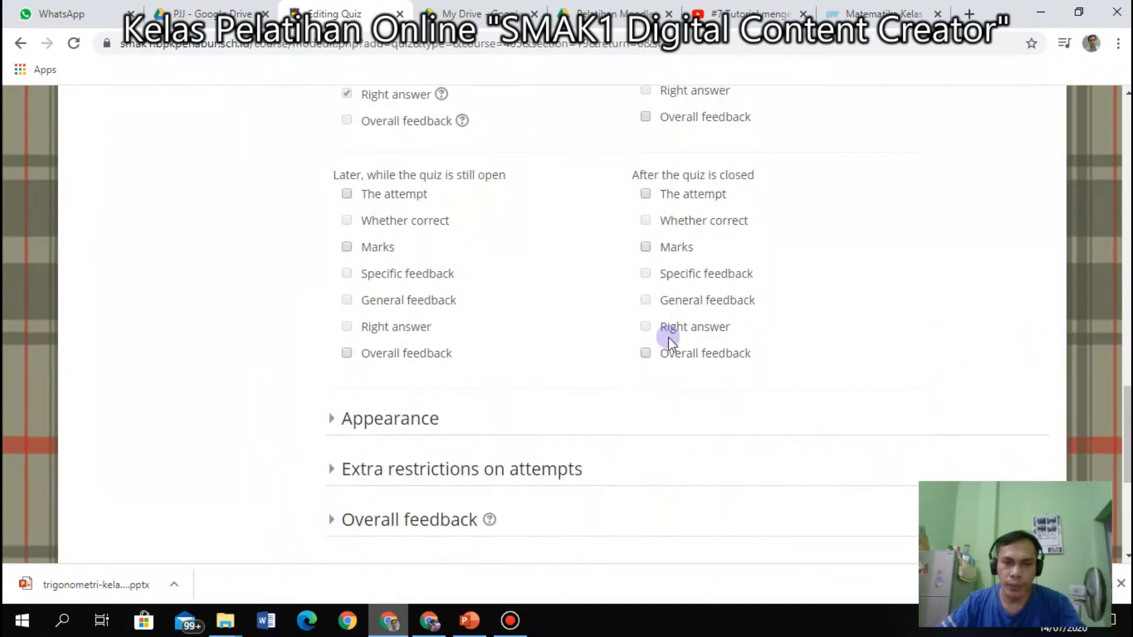
{"action": "scroll", "coordinate": [669, 343], "scroll_direction": "up", "scroll_amount": 5}
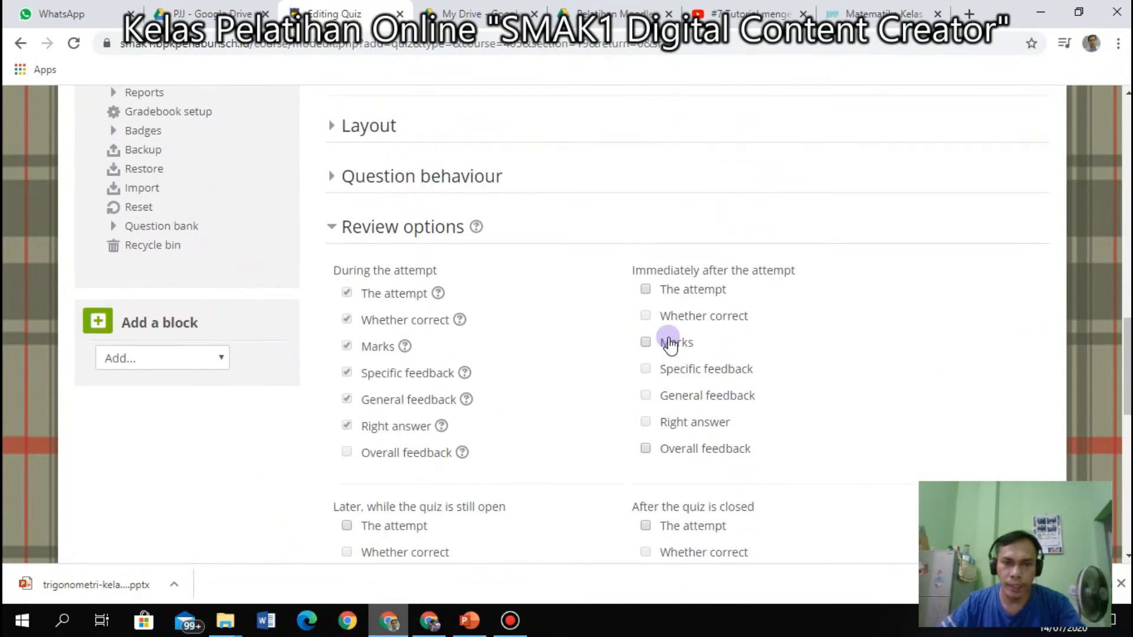
{"action": "left_click", "coordinate": [331, 228]}
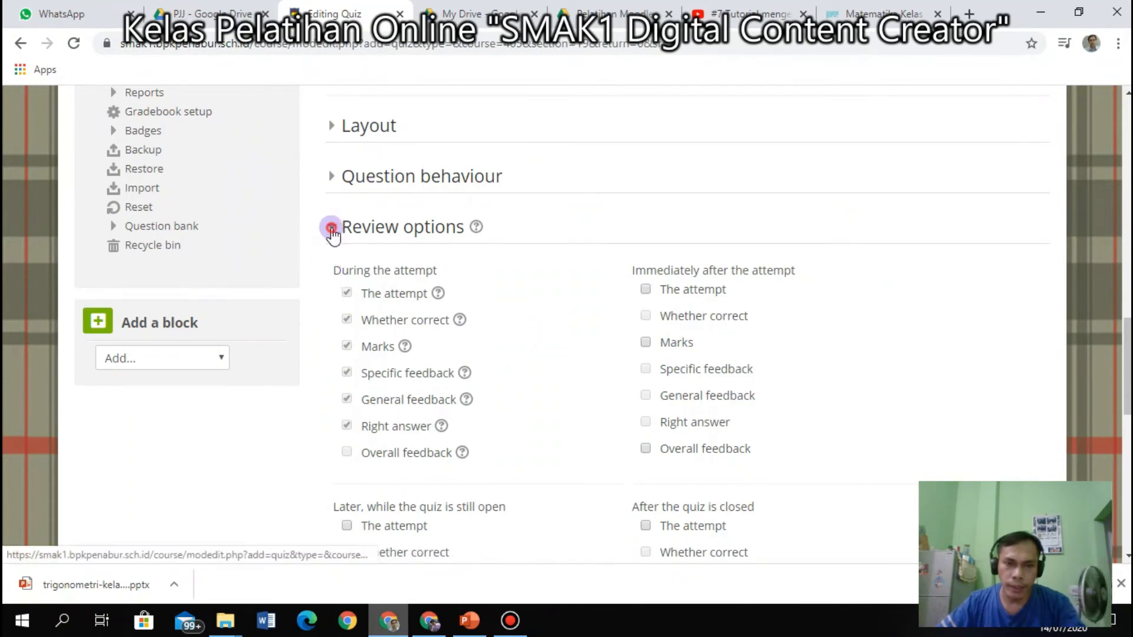
{"action": "left_click", "coordinate": [334, 277]}
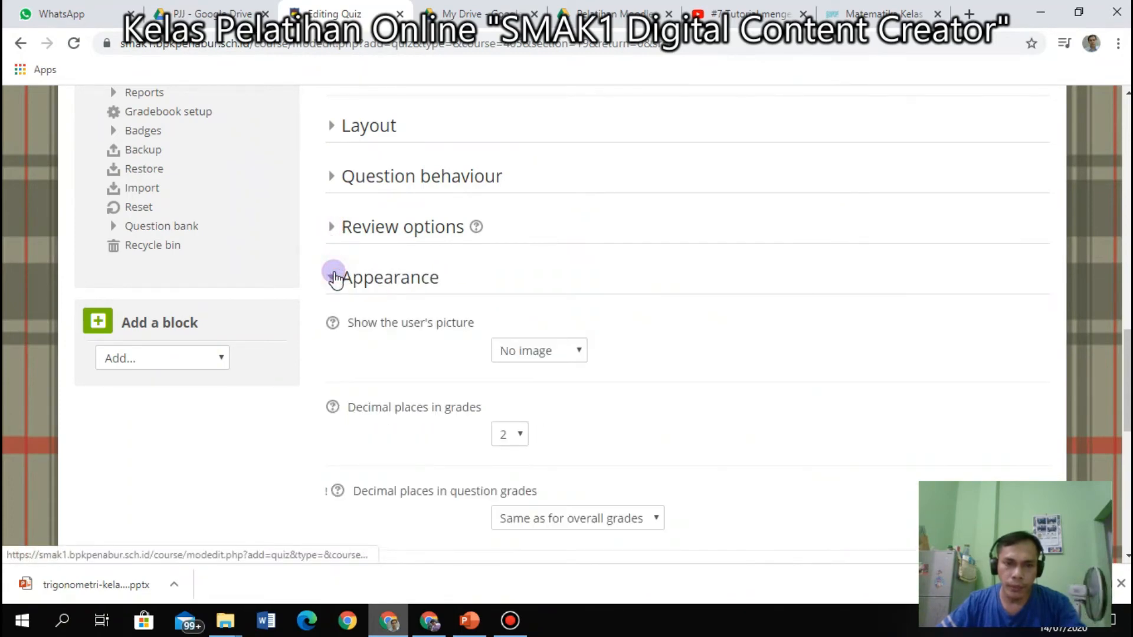
{"action": "left_click", "coordinate": [334, 277]}
{"action": "left_click", "coordinate": [334, 328]}
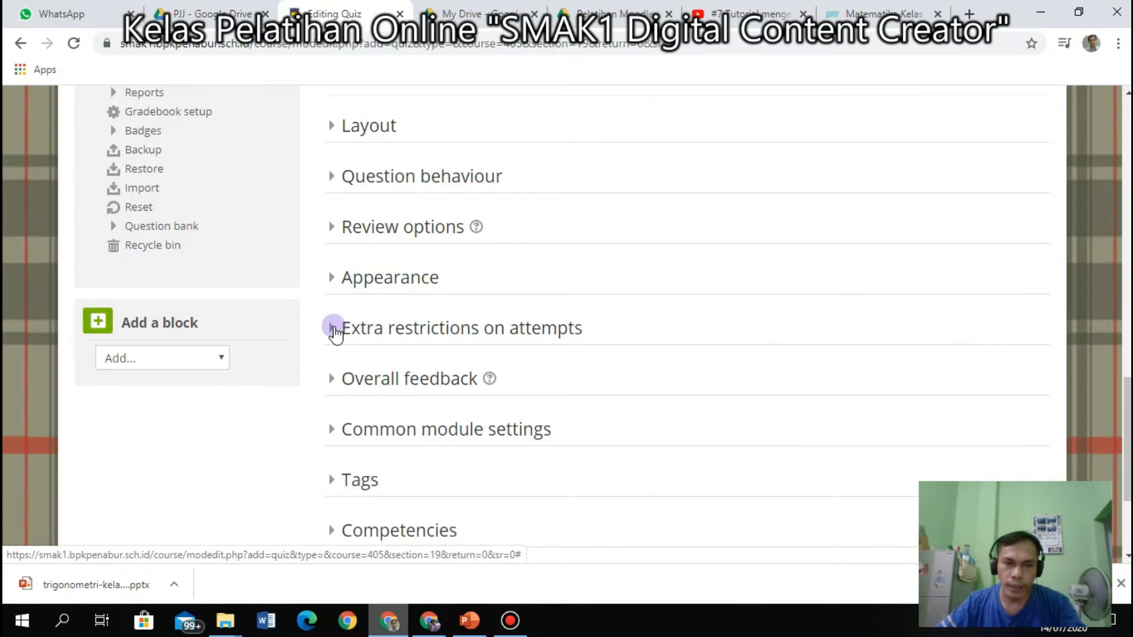
Keep browser security set to Full screen pop-up with some JavaScript security.
{"action": "scroll", "coordinate": [335, 333], "scroll_direction": "down", "scroll_amount": 3}
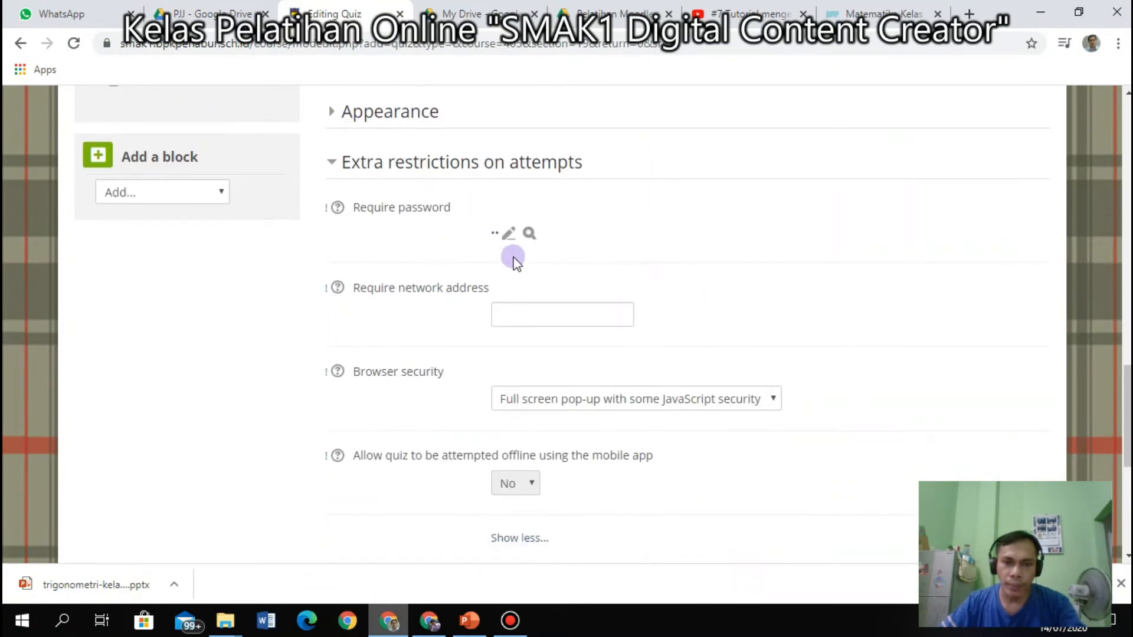
{"action": "left_click", "coordinate": [657, 405]}
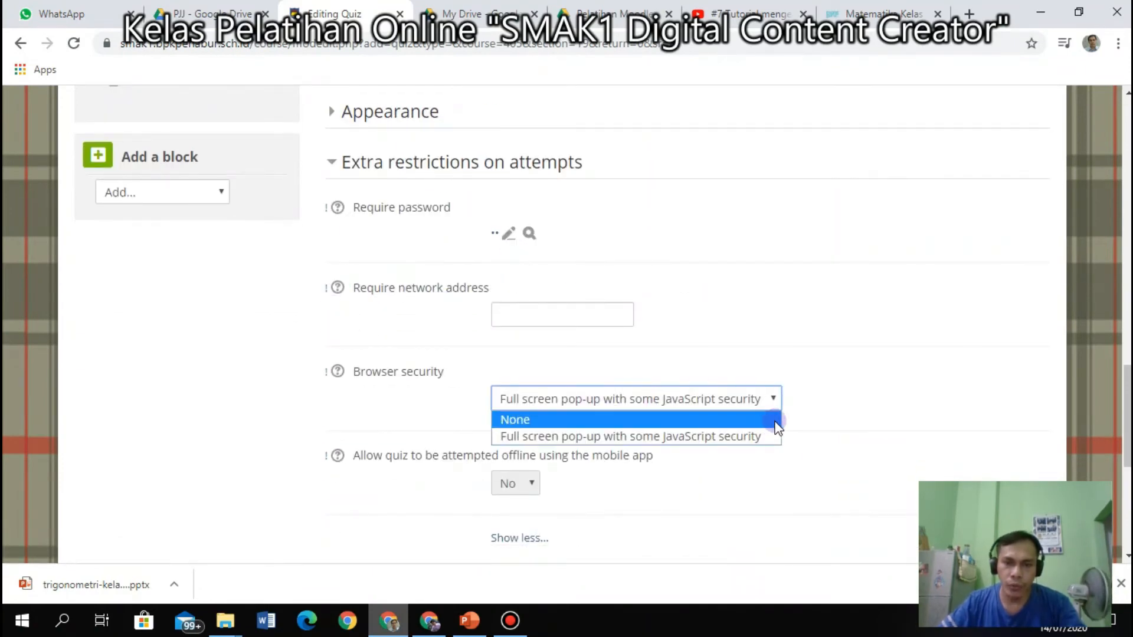
{"action": "left_click", "coordinate": [734, 437]}
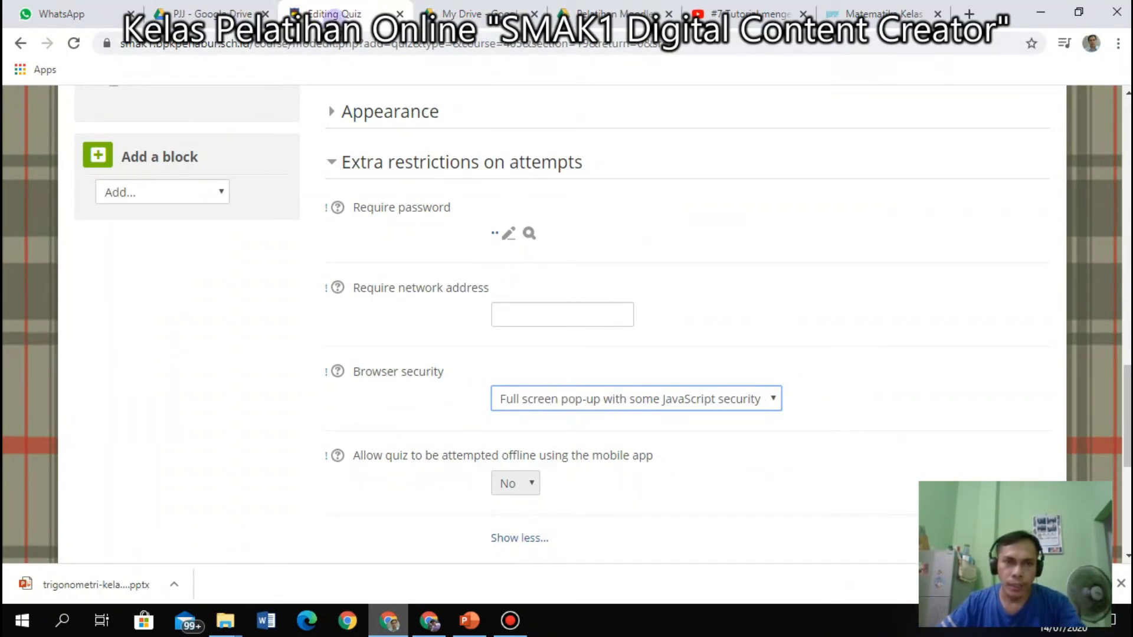
Shrink the browser window to the left and collapse Extra restrictions on attempts.
{"action": "left_click", "coordinate": [368, 13]}
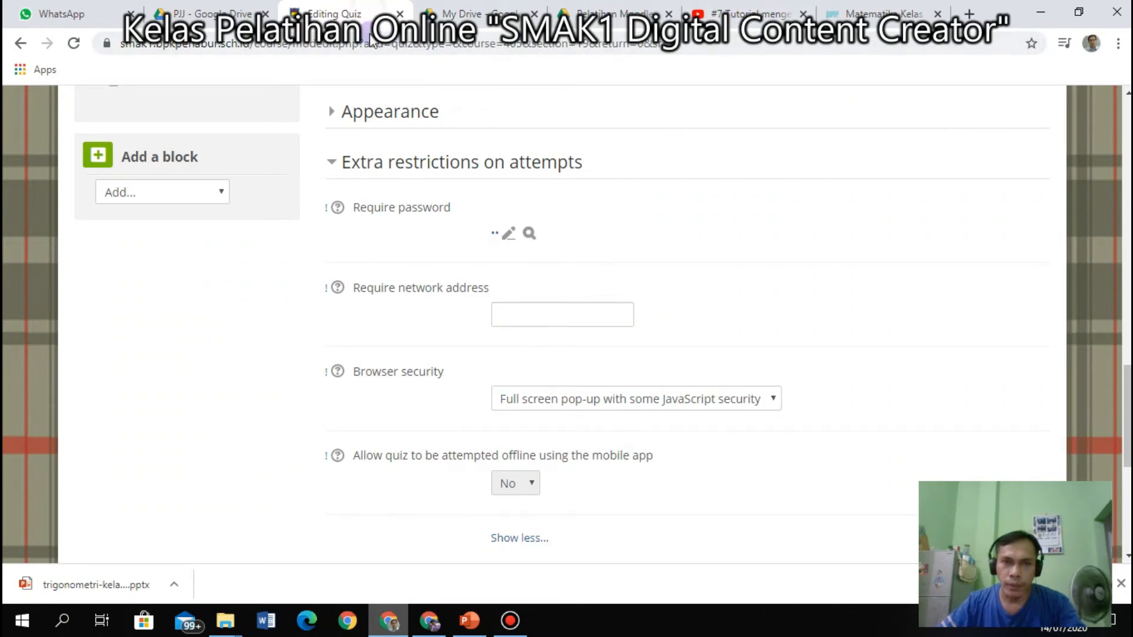
{"action": "mouse_move", "coordinate": [370, 34]}
{"action": "left_mouse_down"}
{"action": "mouse_move", "coordinate": [374, 72]}
{"action": "mouse_move", "coordinate": [364, 19]}
{"action": "left_mouse_up"}
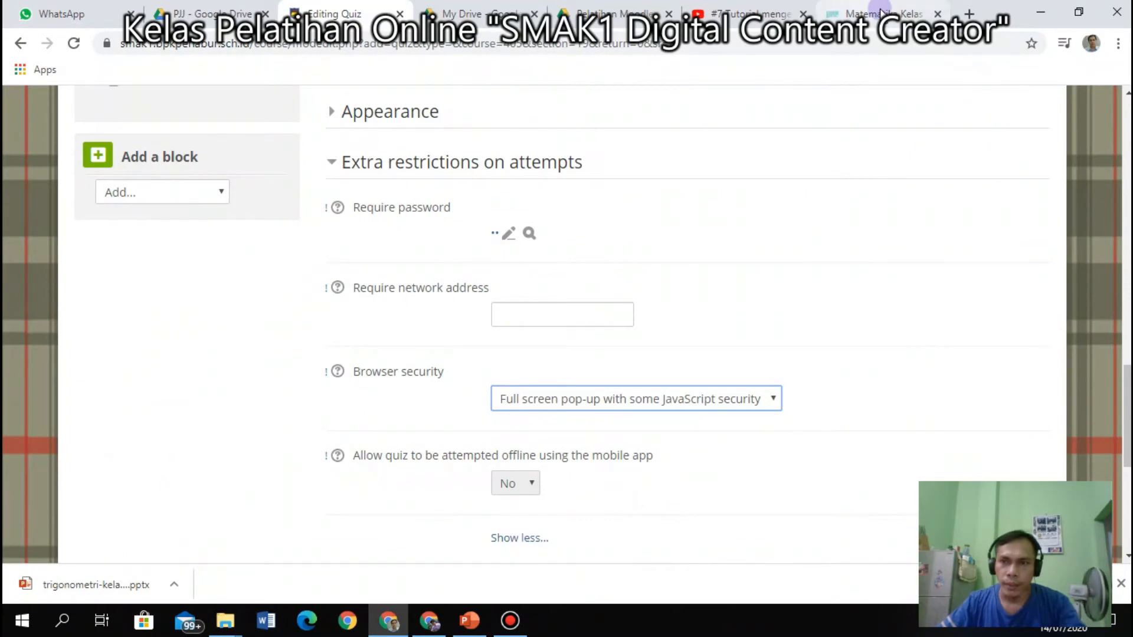
{"action": "left_click_drag", "start_coordinate": [1000, 13], "coordinate": [631, 1]}
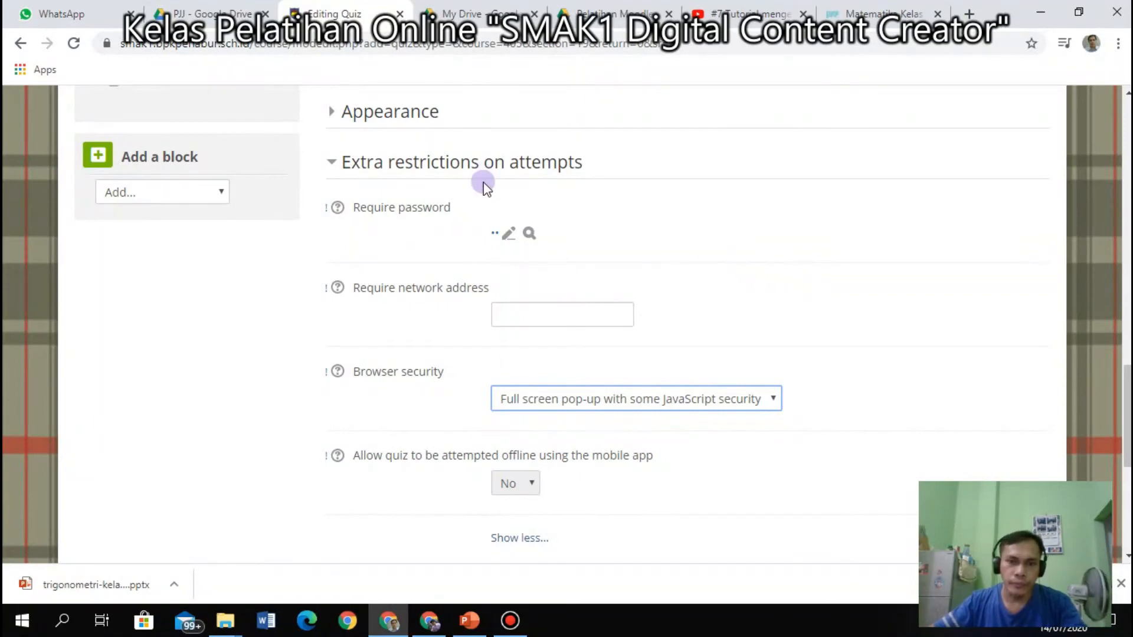
{"action": "left_click", "coordinate": [331, 165]}
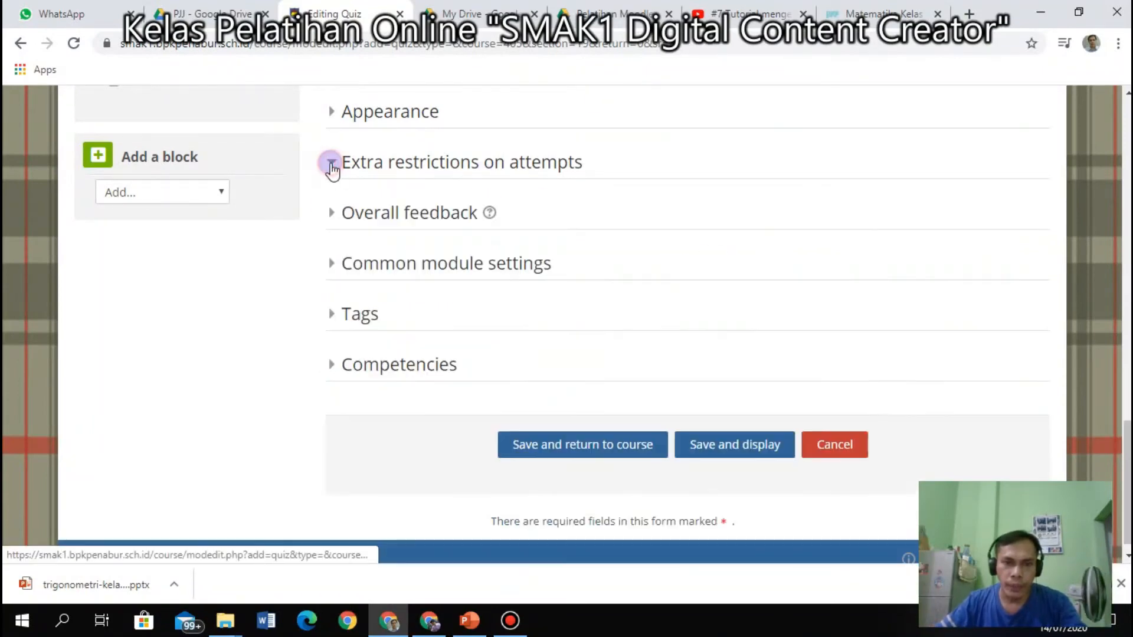
Save the Soal Trigonometri quiz and return to the course.
{"action": "left_click", "coordinate": [597, 445]}
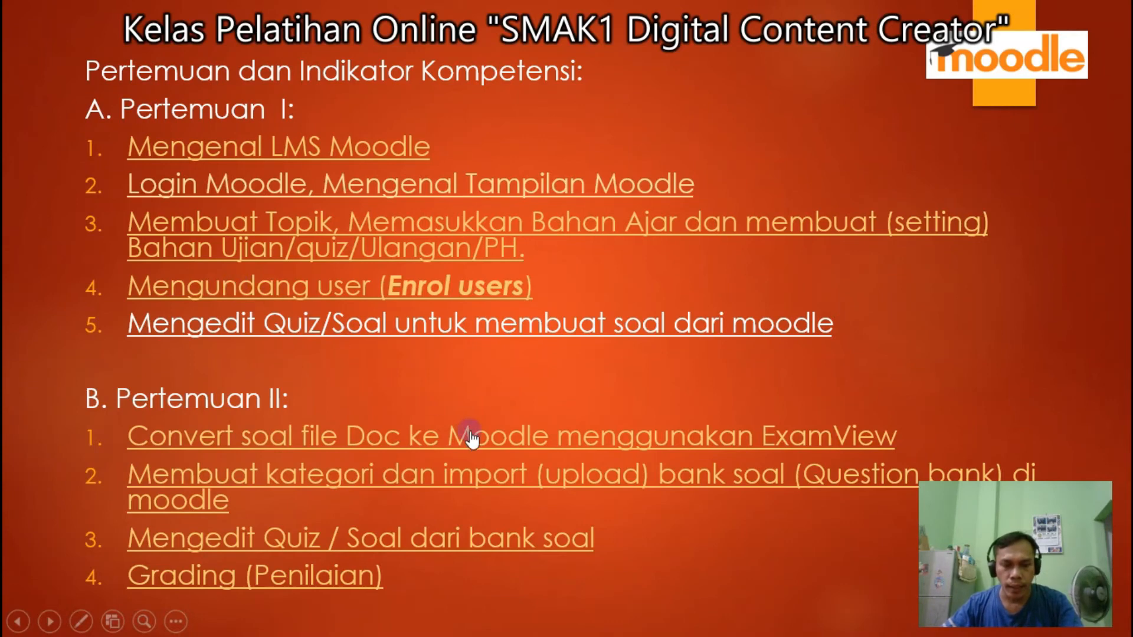
Exit the PowerPoint slideshow to edit slide 11.
{"action": "key", "text": "Escape"}
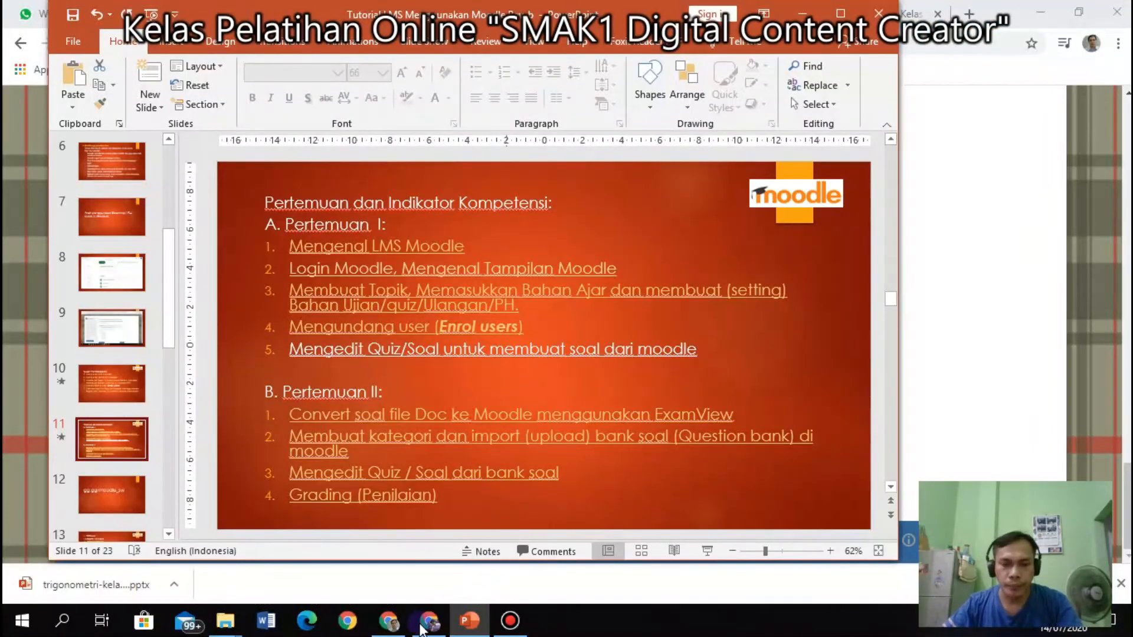
View the Soal Trigonometri quiz page's availability and time limit, then go back to the course.
{"action": "left_click", "coordinate": [391, 623]}
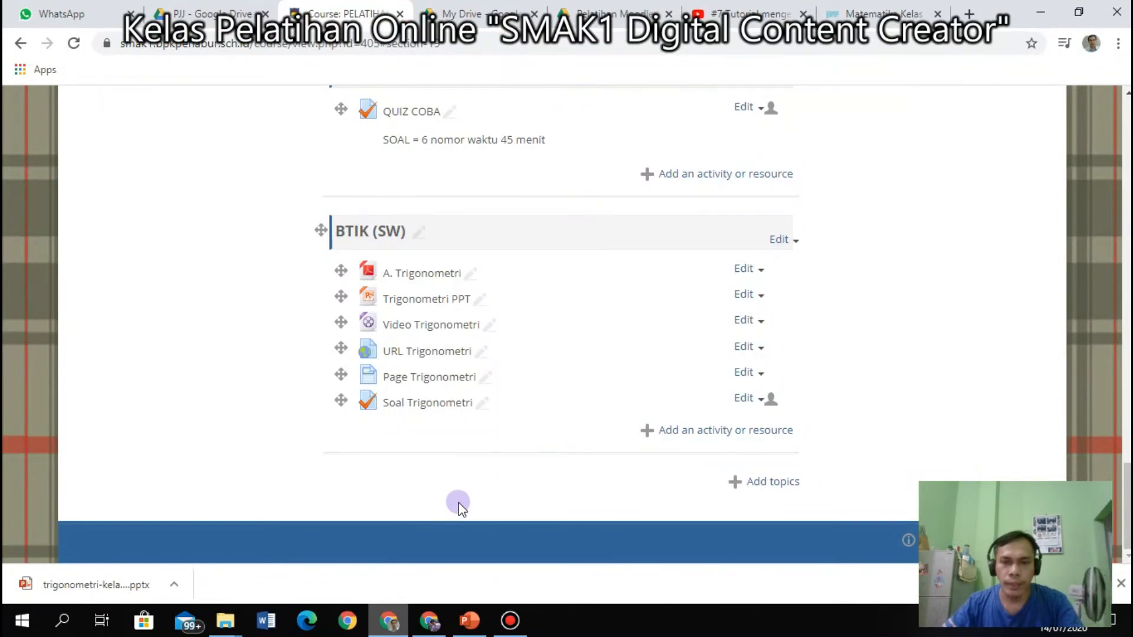
{"action": "scroll", "coordinate": [449, 463], "scroll_direction": "up", "scroll_amount": 7}
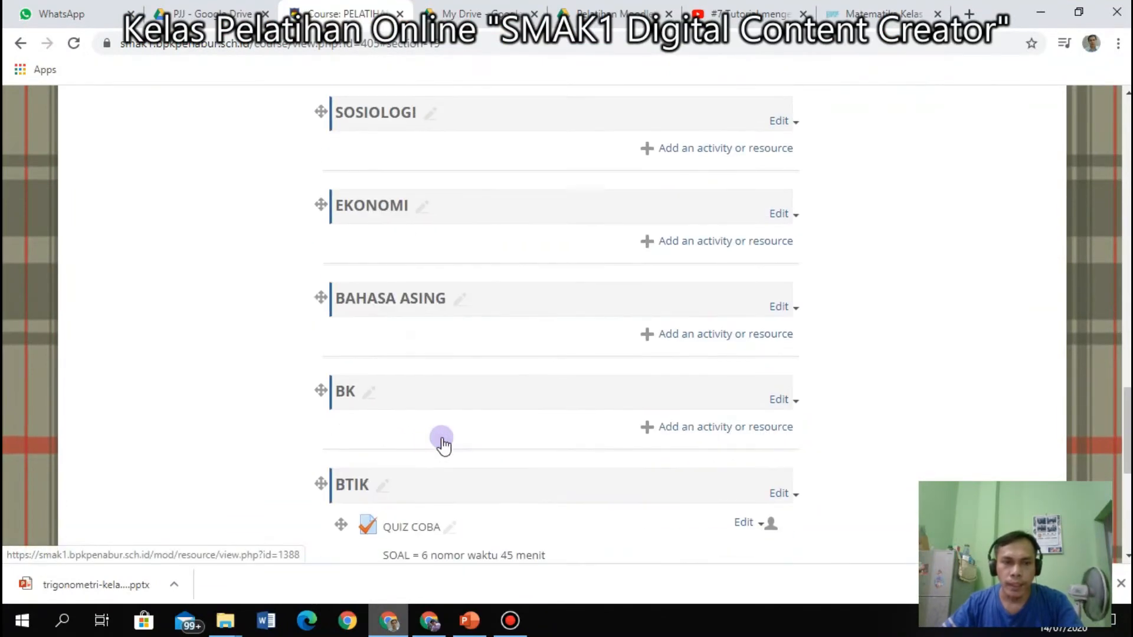
{"action": "scroll", "coordinate": [444, 443], "scroll_direction": "up", "scroll_amount": 12}
{"action": "scroll", "coordinate": [444, 444], "scroll_direction": "down", "scroll_amount": 13}
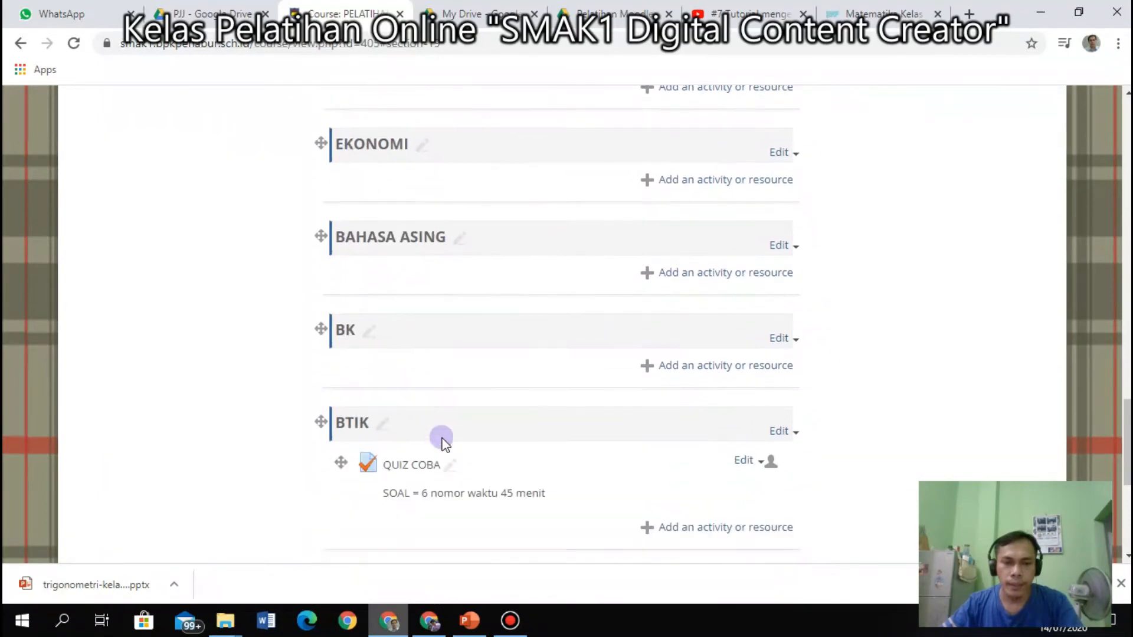
{"action": "scroll", "coordinate": [444, 442], "scroll_direction": "down", "scroll_amount": 6}
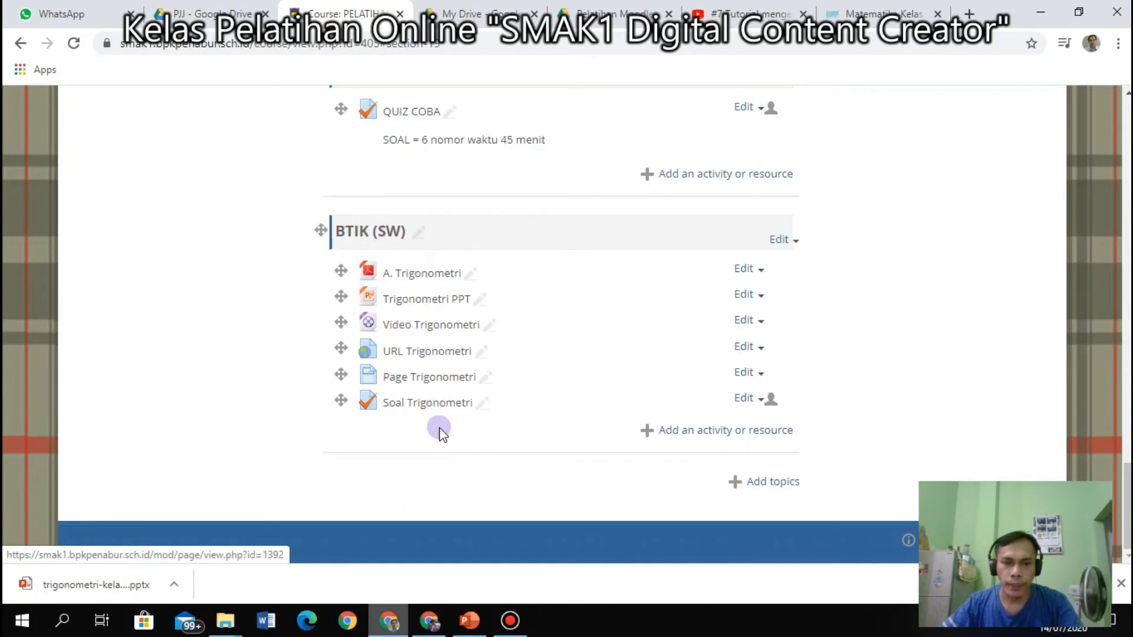
{"action": "left_click", "coordinate": [426, 406]}
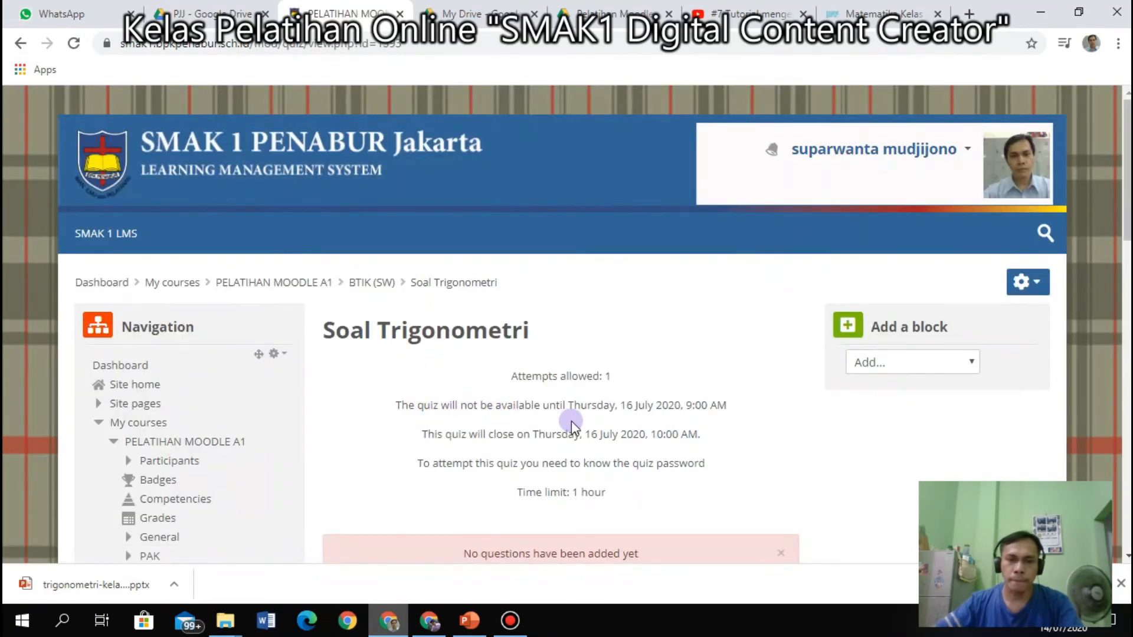
{"action": "scroll", "coordinate": [575, 420], "scroll_direction": "down", "scroll_amount": 3}
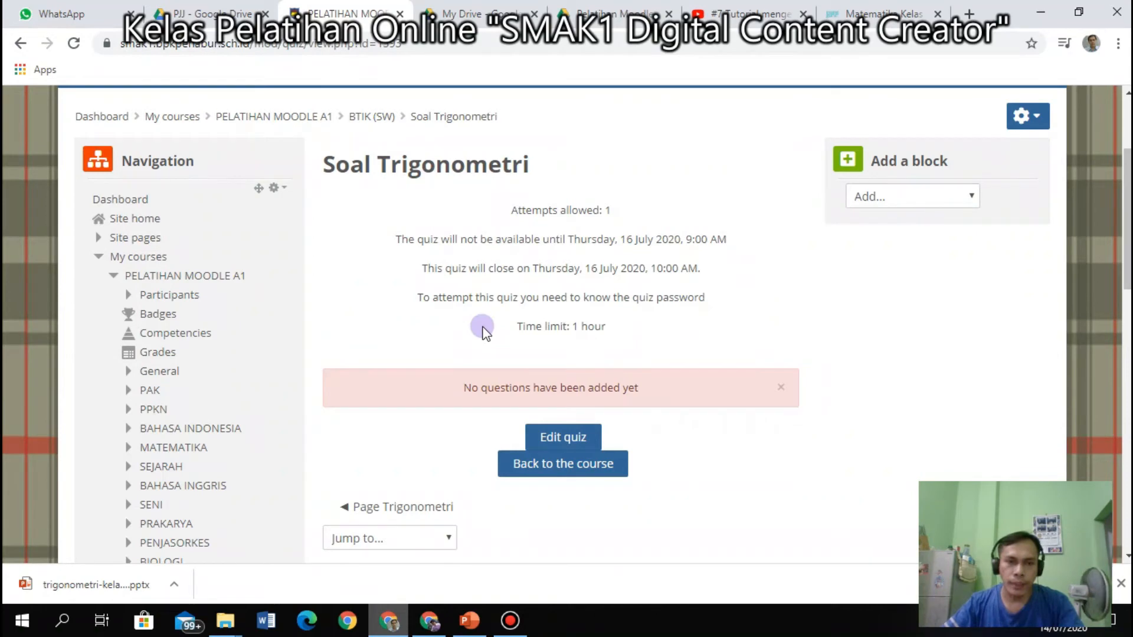
{"action": "left_click", "coordinate": [20, 43]}
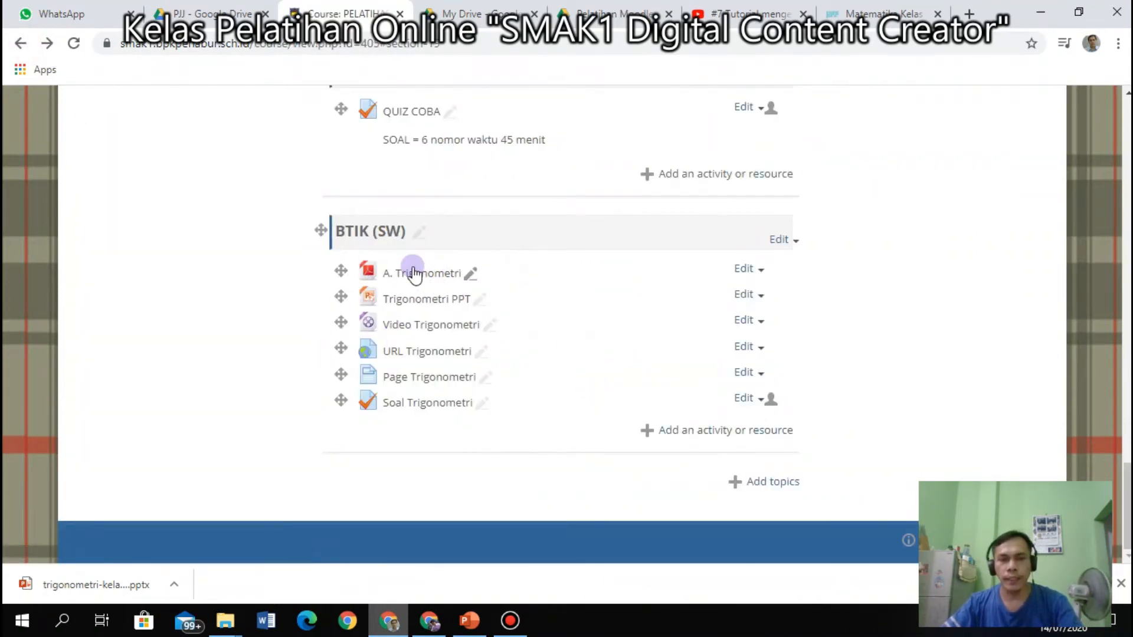
{"action": "scroll", "coordinate": [413, 273], "scroll_direction": "up", "scroll_amount": 9}
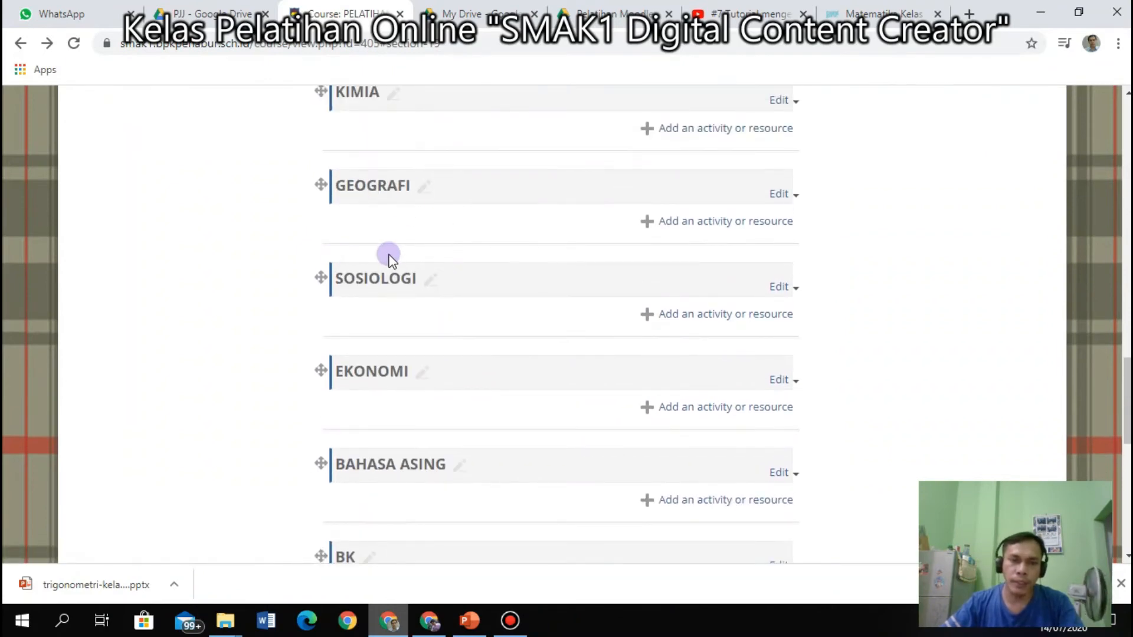
{"action": "scroll", "coordinate": [388, 254], "scroll_direction": "down", "scroll_amount": 7}
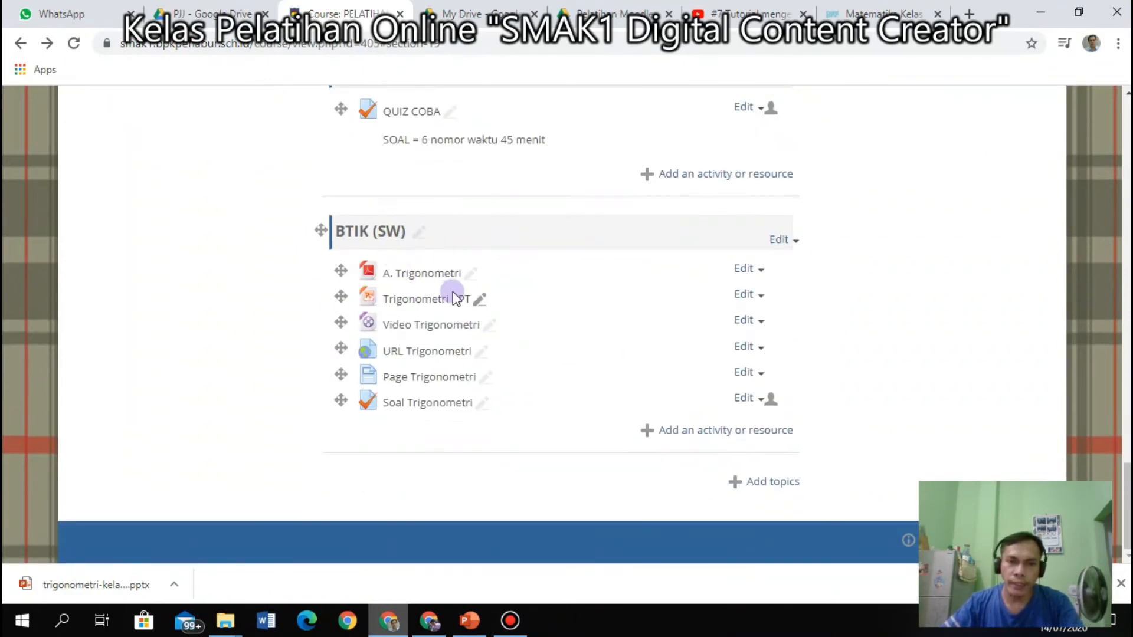
{"action": "scroll", "coordinate": [453, 294], "scroll_direction": "up", "scroll_amount": 15}
{"action": "scroll", "coordinate": [459, 301], "scroll_direction": "down", "scroll_amount": 5}
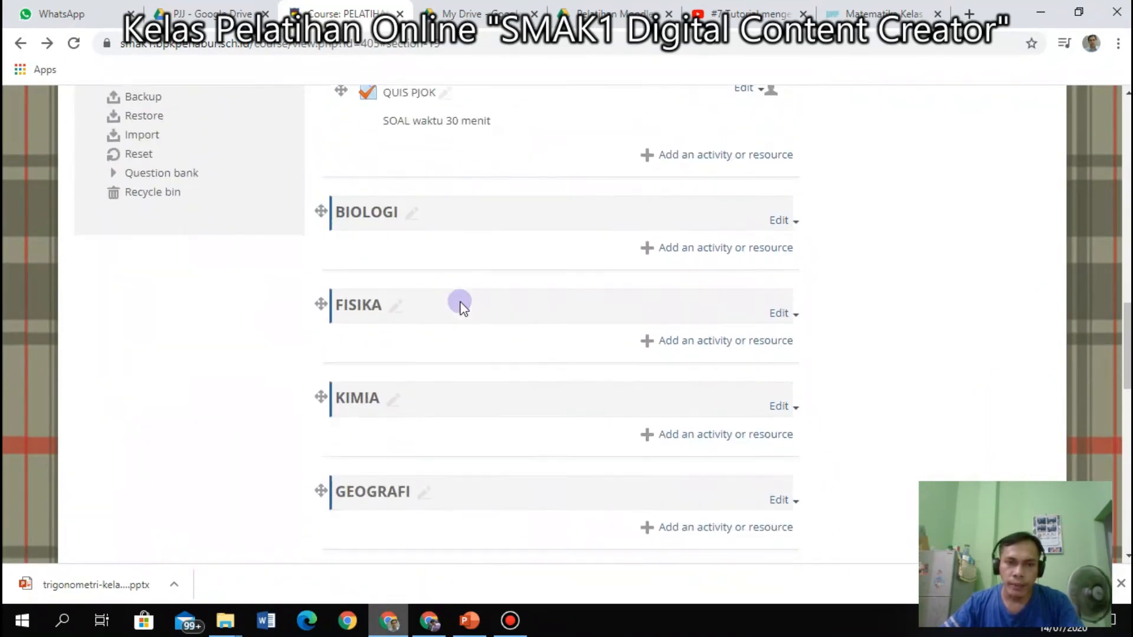
{"action": "scroll", "coordinate": [461, 302], "scroll_direction": "down", "scroll_amount": 9}
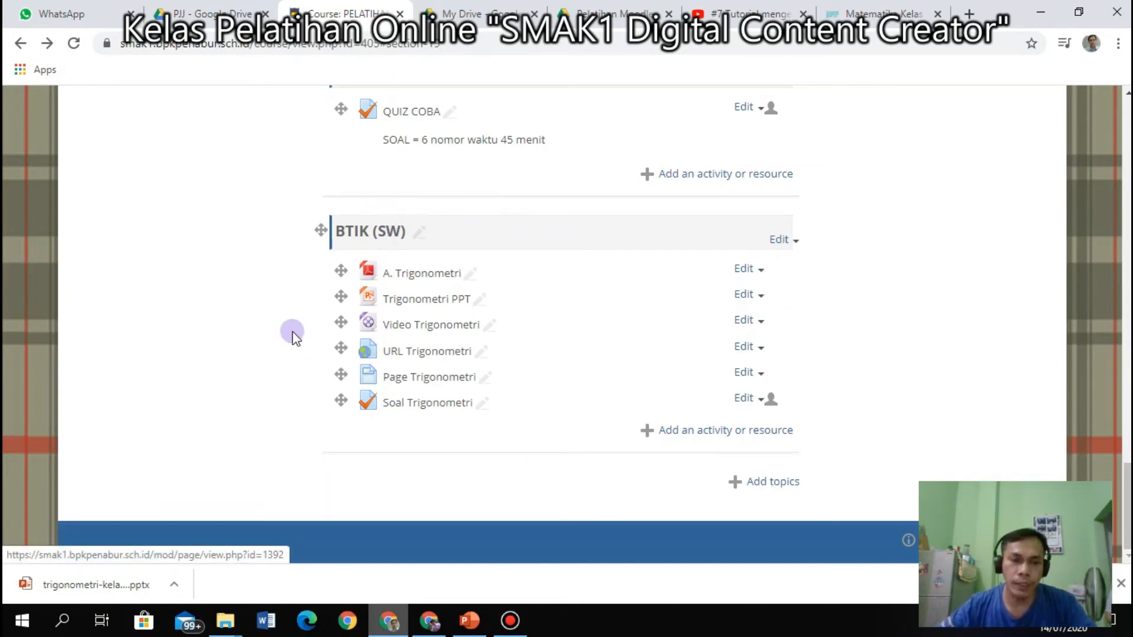
{"action": "scroll", "coordinate": [292, 335], "scroll_direction": "up", "scroll_amount": 3}
{"action": "scroll", "coordinate": [292, 335], "scroll_direction": "down", "scroll_amount": 3}
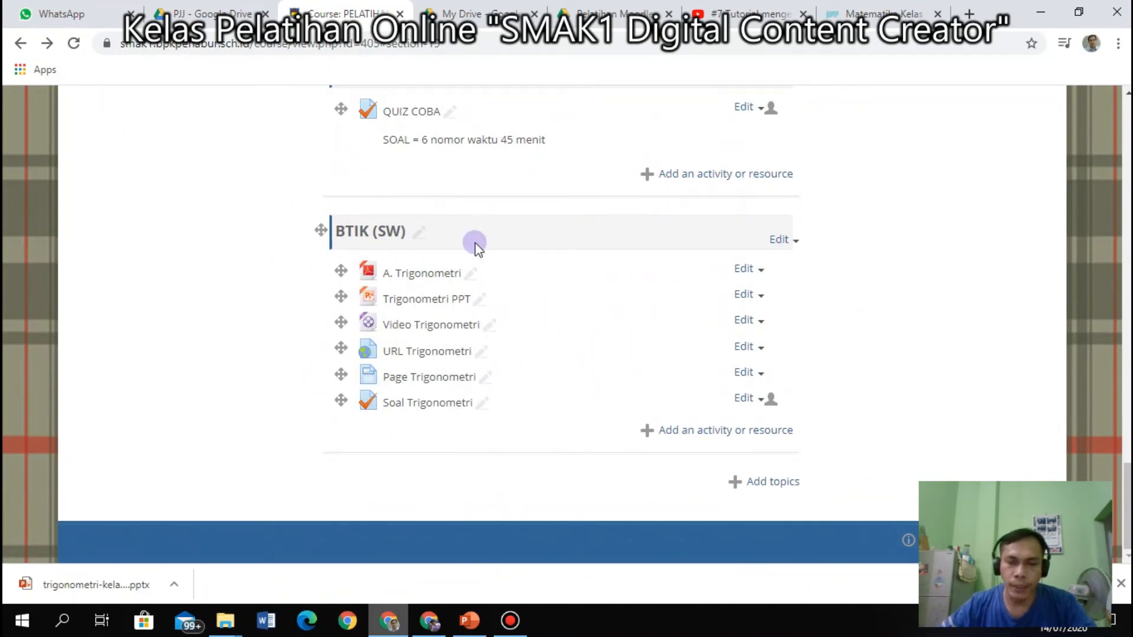
{"action": "scroll", "coordinate": [380, 280], "scroll_direction": "up", "scroll_amount": 18}
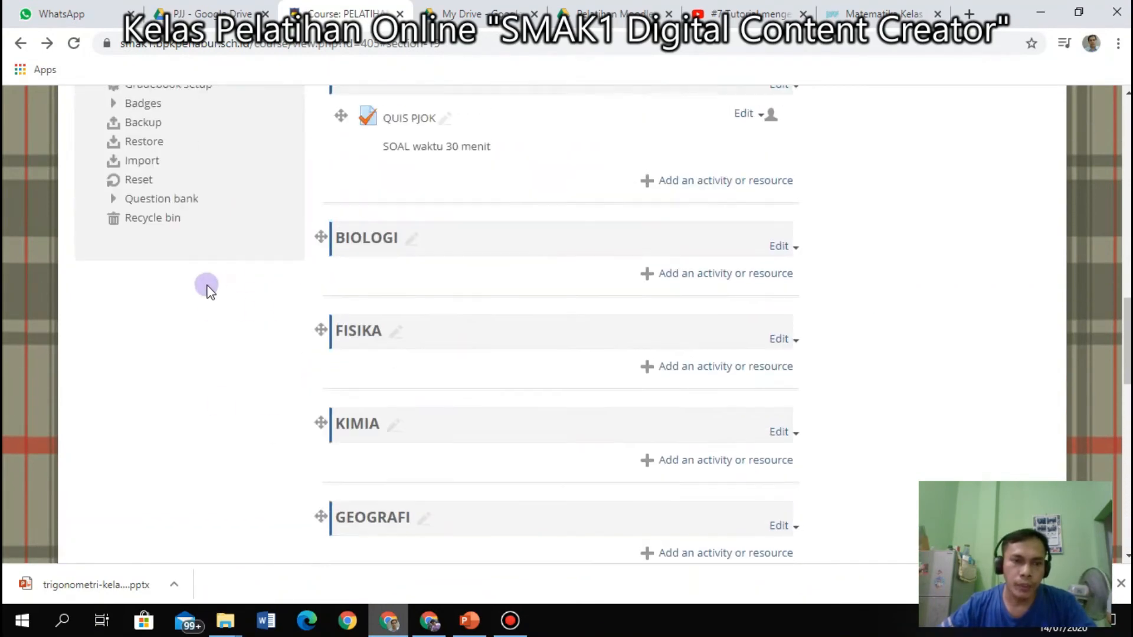
{"action": "scroll", "coordinate": [192, 289], "scroll_direction": "up", "scroll_amount": 2}
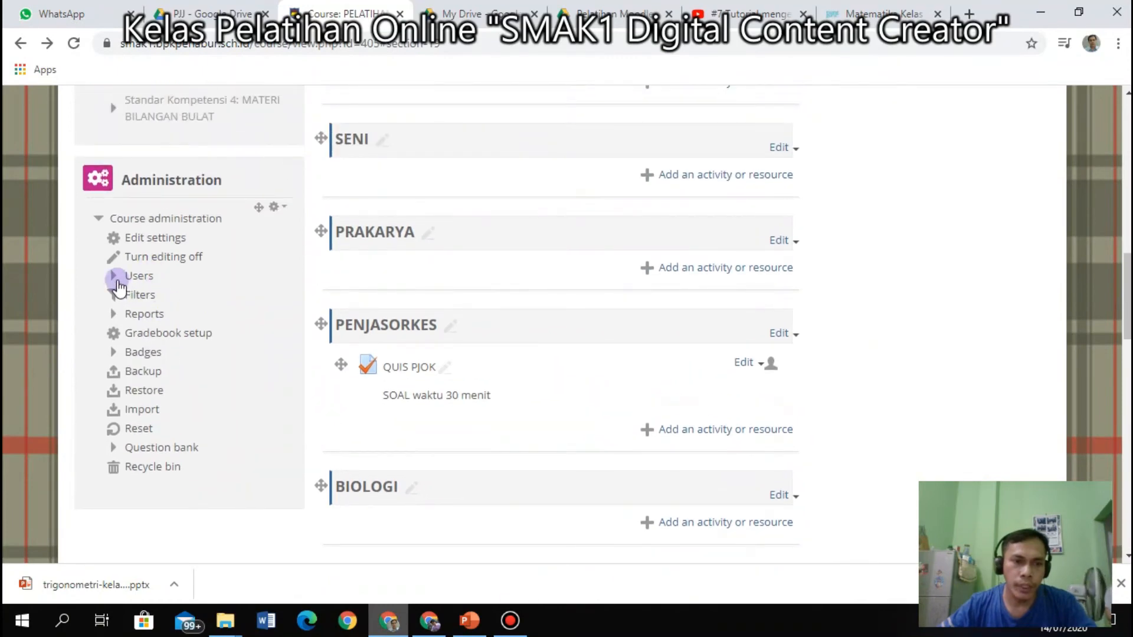
{"action": "left_click", "coordinate": [112, 277]}
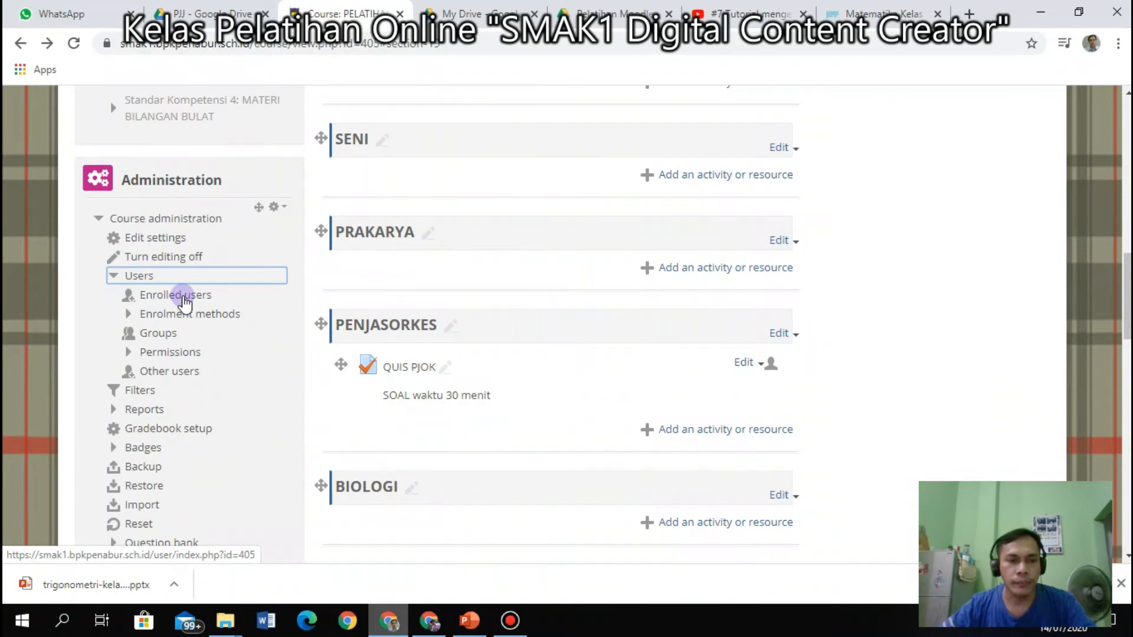
{"action": "left_click", "coordinate": [183, 296]}
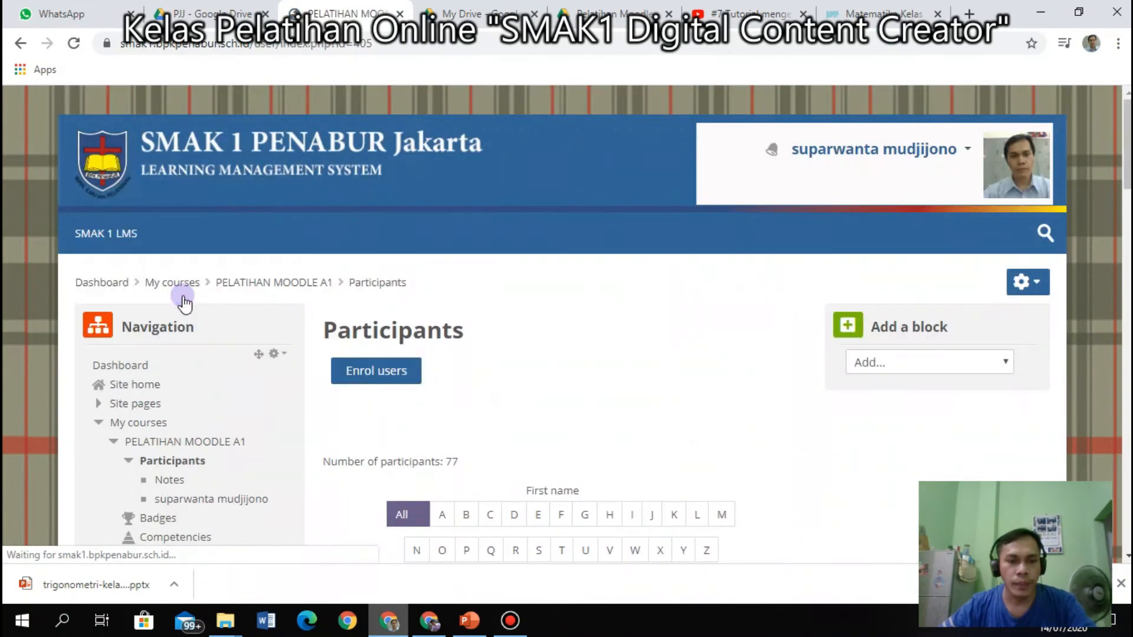
{"action": "scroll", "coordinate": [617, 440], "scroll_direction": "down", "scroll_amount": 3}
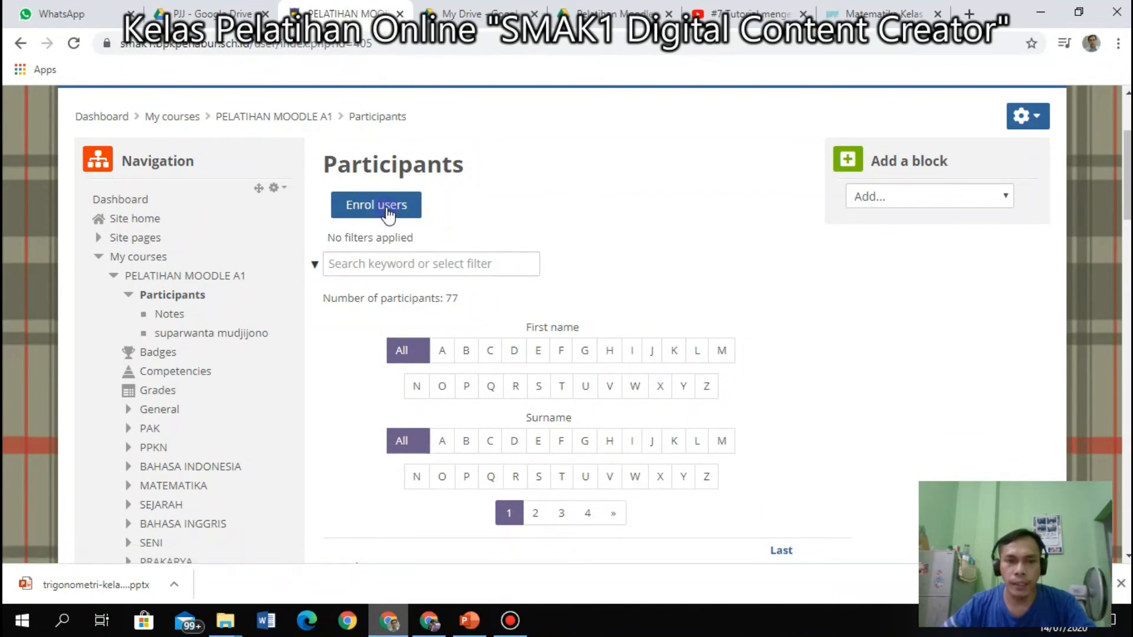
{"action": "scroll", "coordinate": [667, 402], "scroll_direction": "down", "scroll_amount": 9}
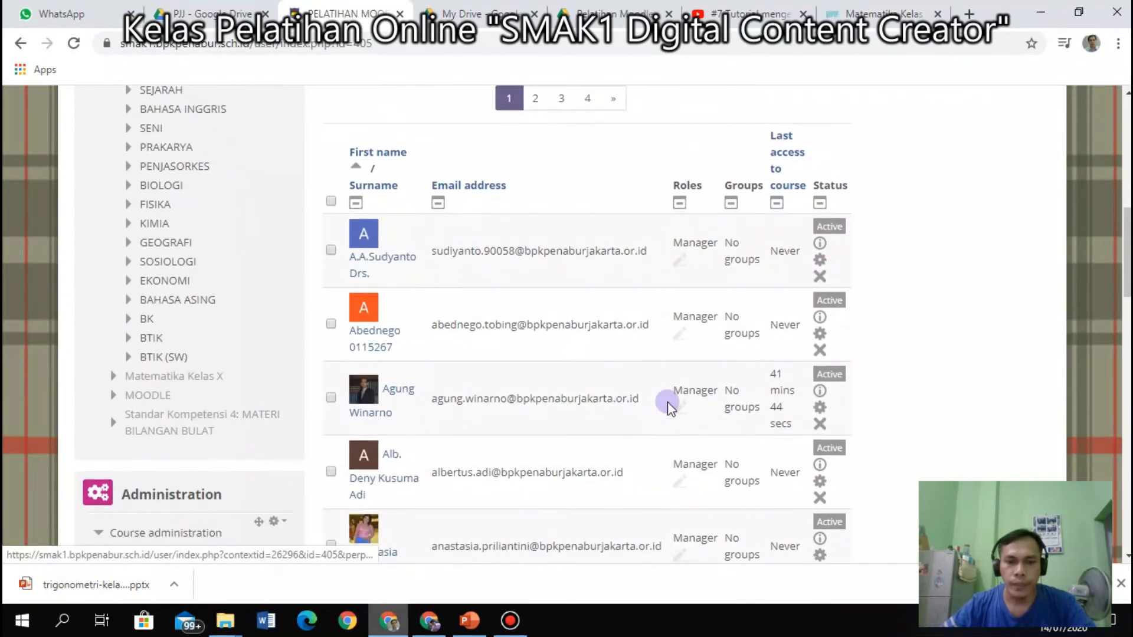
{"action": "scroll", "coordinate": [667, 402], "scroll_direction": "down", "scroll_amount": 2}
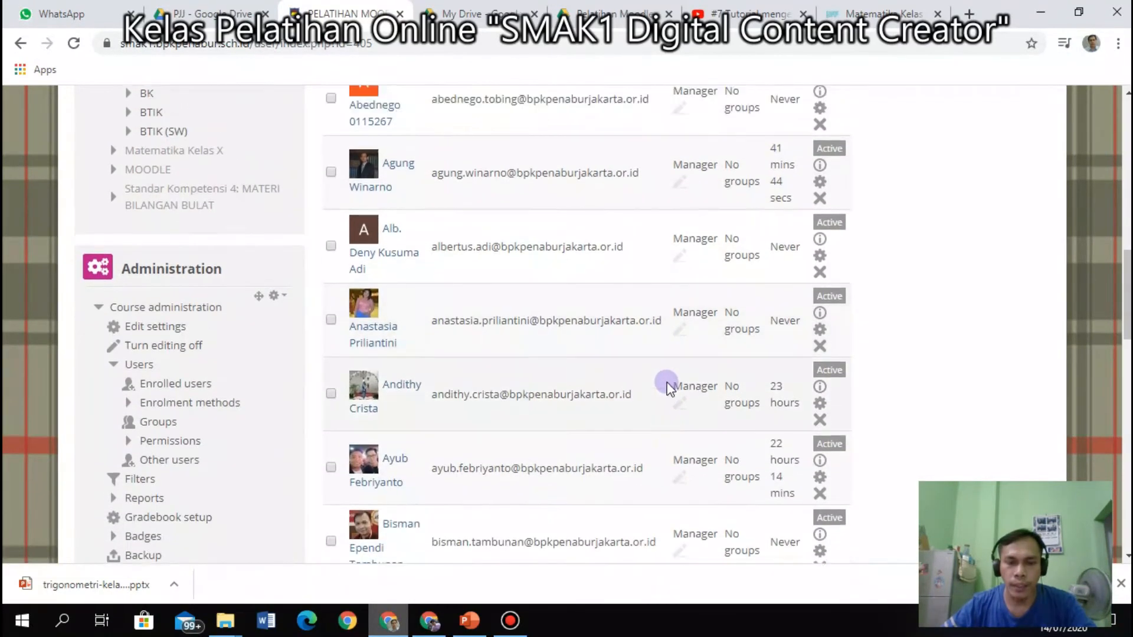
{"action": "scroll", "coordinate": [665, 397], "scroll_direction": "up", "scroll_amount": 12}
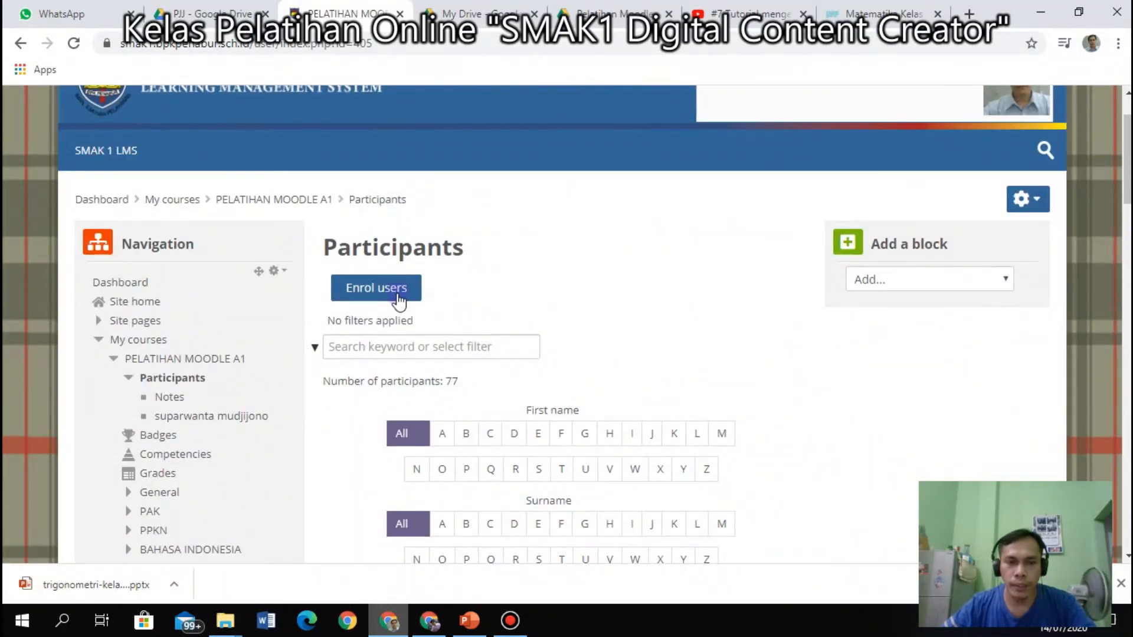
{"action": "scroll", "coordinate": [652, 463], "scroll_direction": "down", "scroll_amount": 8}
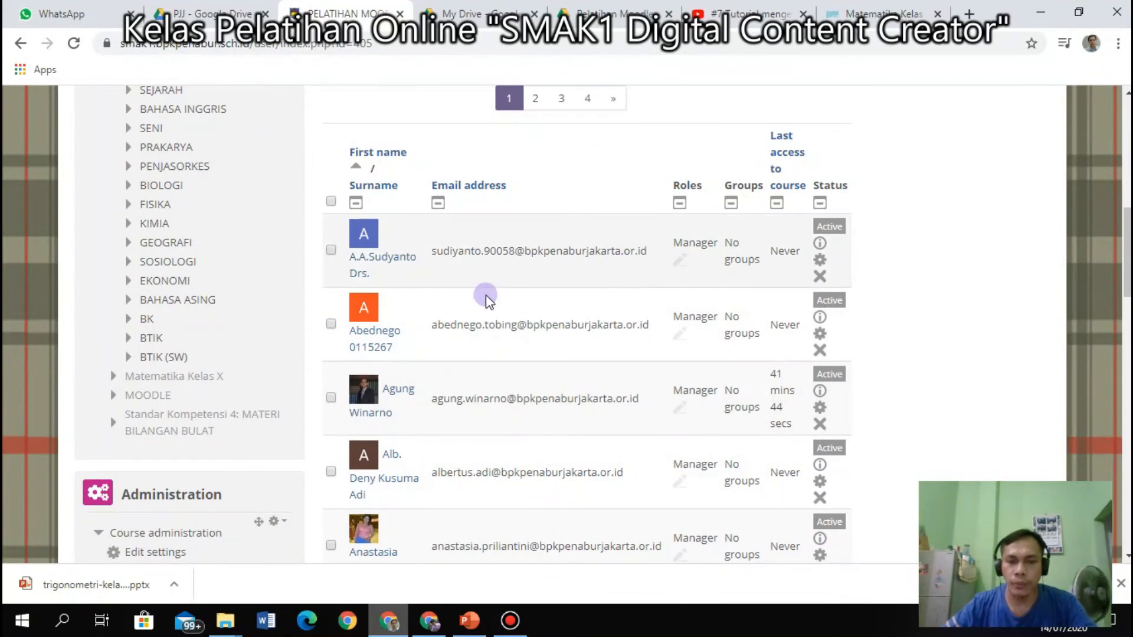
{"action": "scroll", "coordinate": [600, 366], "scroll_direction": "down", "scroll_amount": 6}
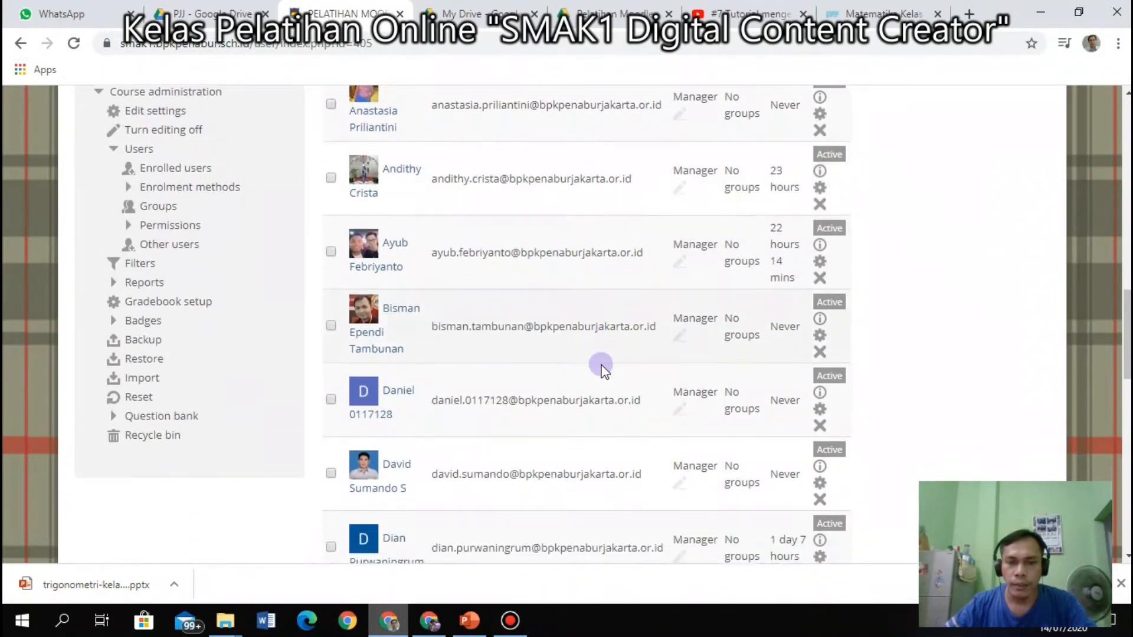
{"action": "scroll", "coordinate": [601, 367], "scroll_direction": "down", "scroll_amount": 6}
{"action": "scroll", "coordinate": [605, 367], "scroll_direction": "down", "scroll_amount": 4}
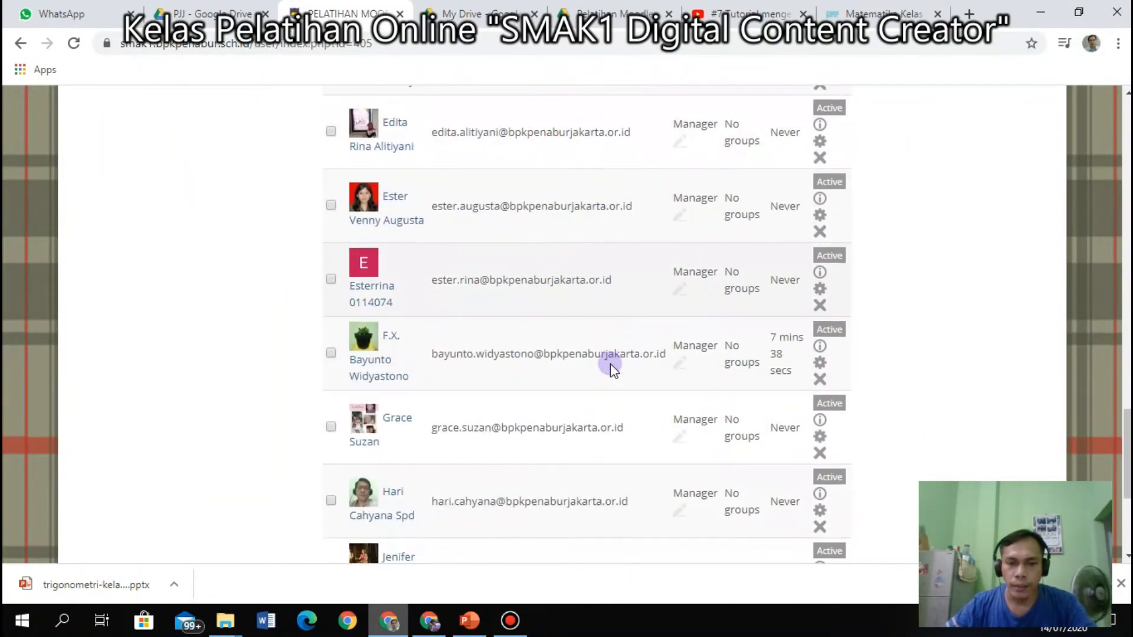
{"action": "scroll", "coordinate": [610, 364], "scroll_direction": "down", "scroll_amount": 4}
{"action": "scroll", "coordinate": [611, 365], "scroll_direction": "up", "scroll_amount": 9}
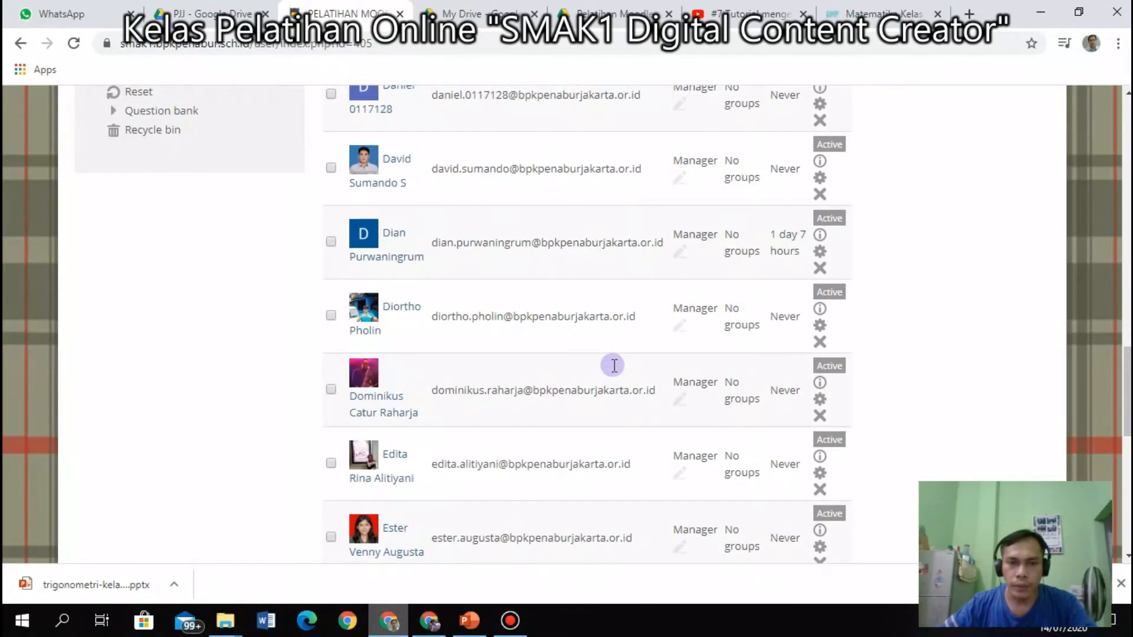
{"action": "scroll", "coordinate": [613, 366], "scroll_direction": "up", "scroll_amount": 12}
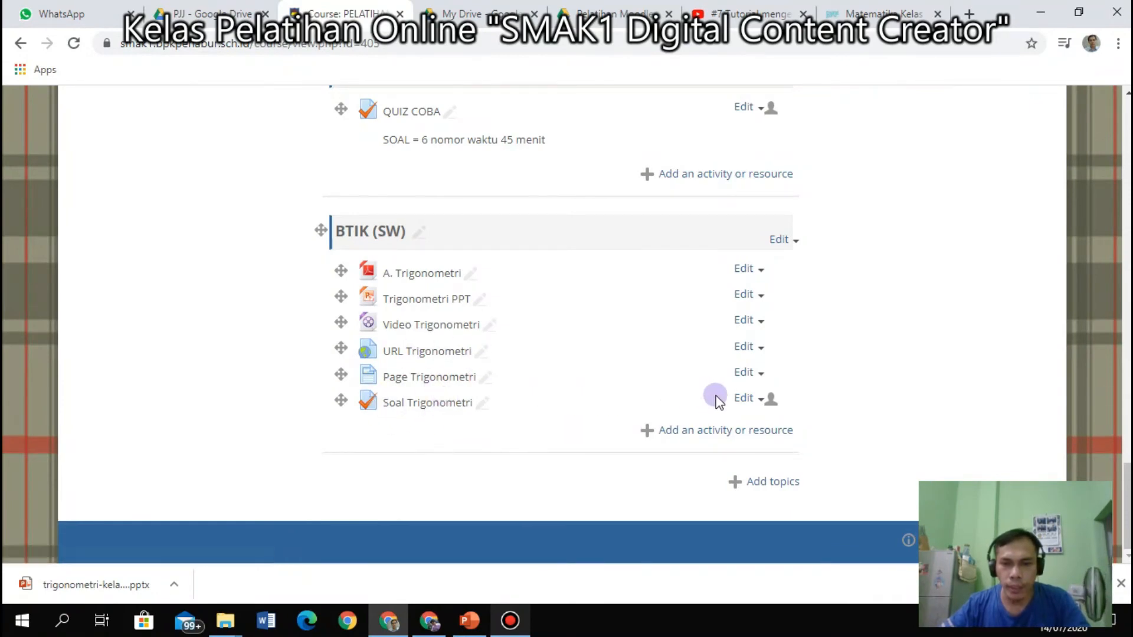
{"action": "left_click", "coordinate": [754, 402]}
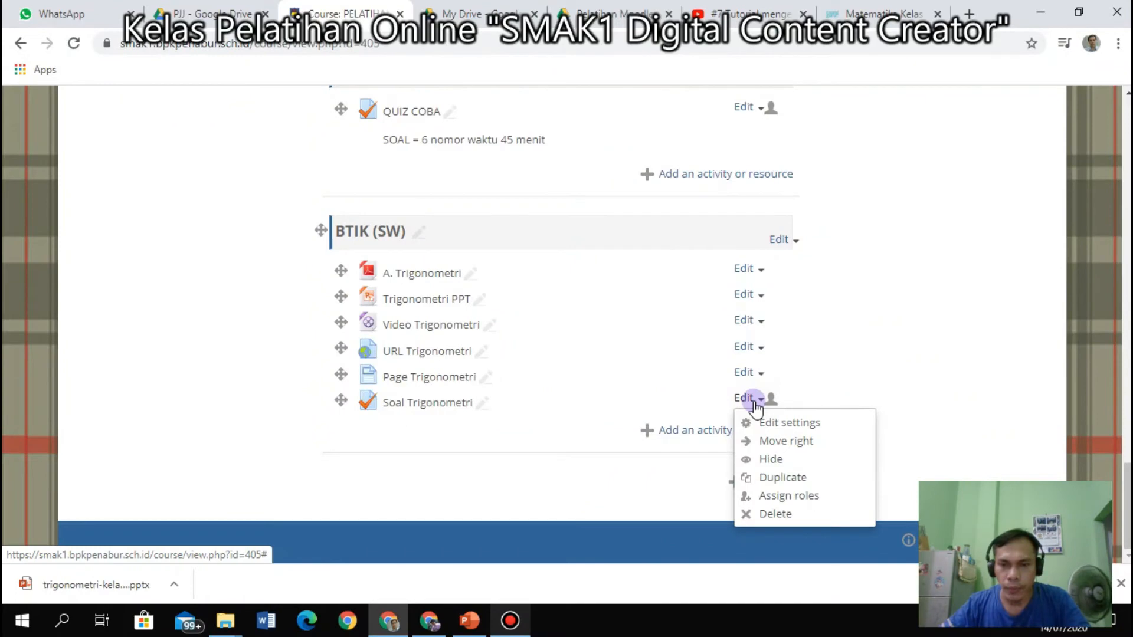
{"action": "left_click", "coordinate": [772, 459]}
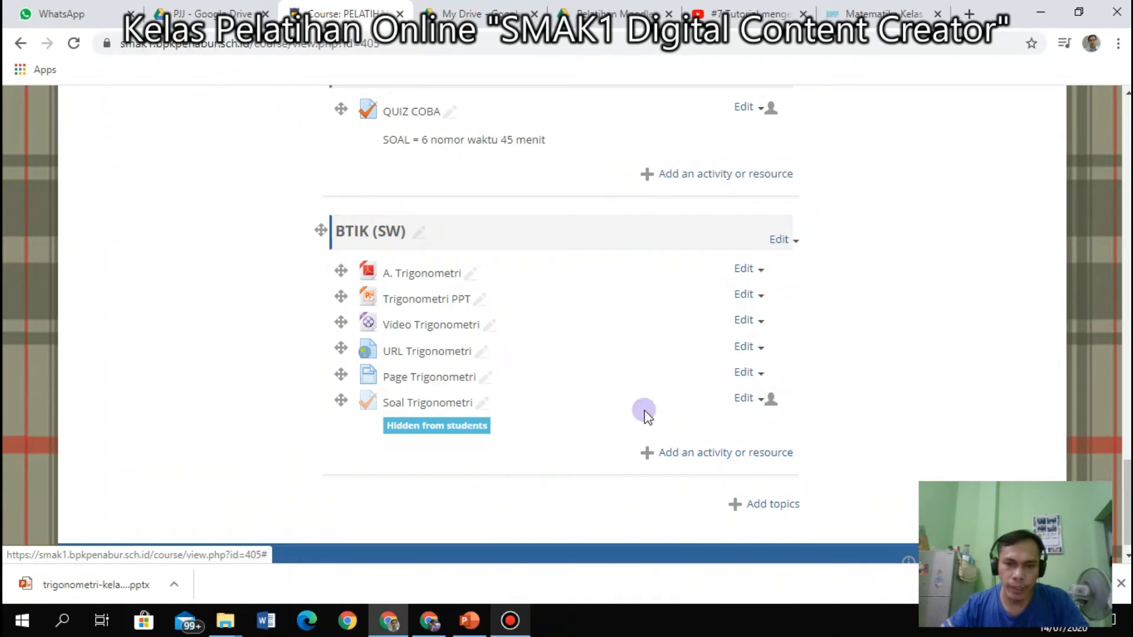
{"action": "scroll", "coordinate": [331, 334], "scroll_direction": "up", "scroll_amount": 6}
{"action": "scroll", "coordinate": [331, 334], "scroll_direction": "down", "scroll_amount": 7}
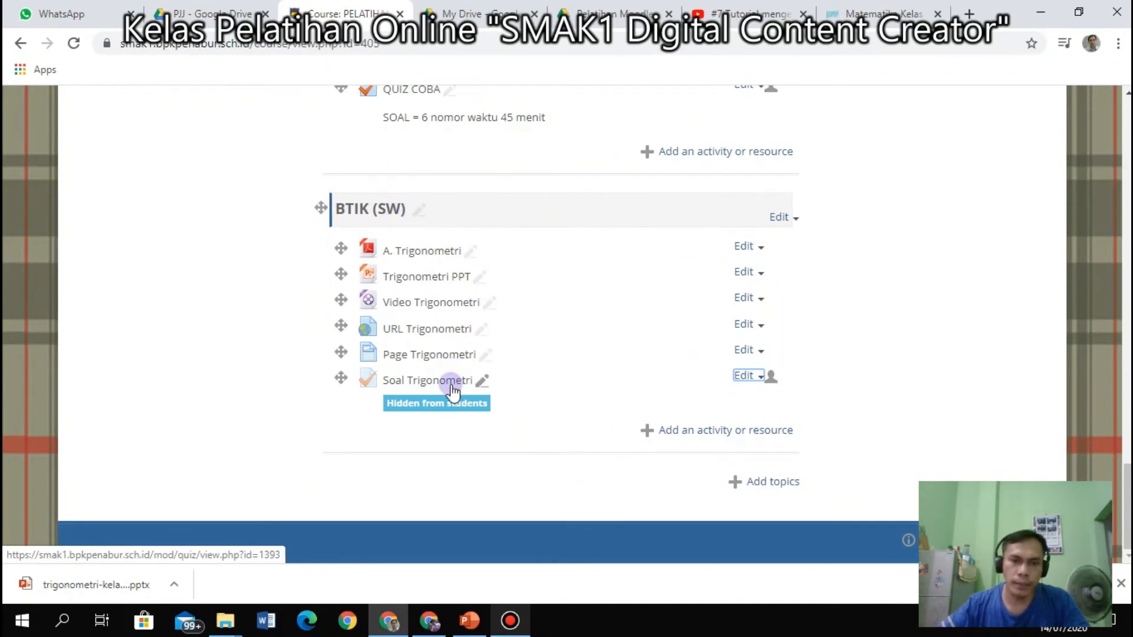
Open Enrolled users from Course administration > Users.
{"action": "scroll", "coordinate": [433, 367], "scroll_direction": "up", "scroll_amount": 3}
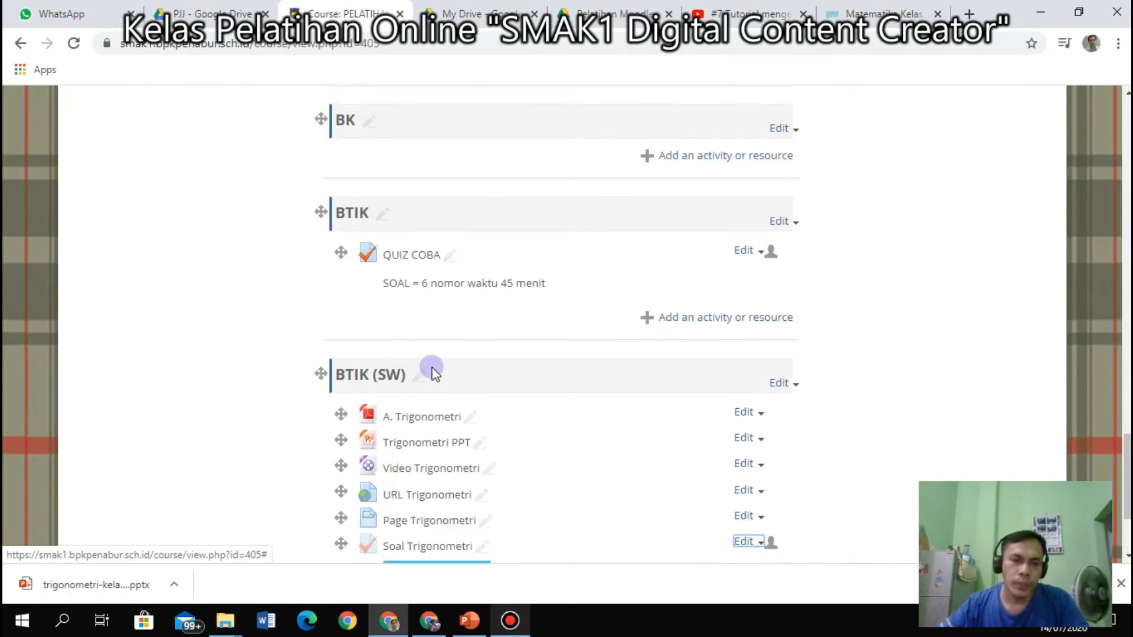
{"action": "scroll", "coordinate": [433, 371], "scroll_direction": "up", "scroll_amount": 9}
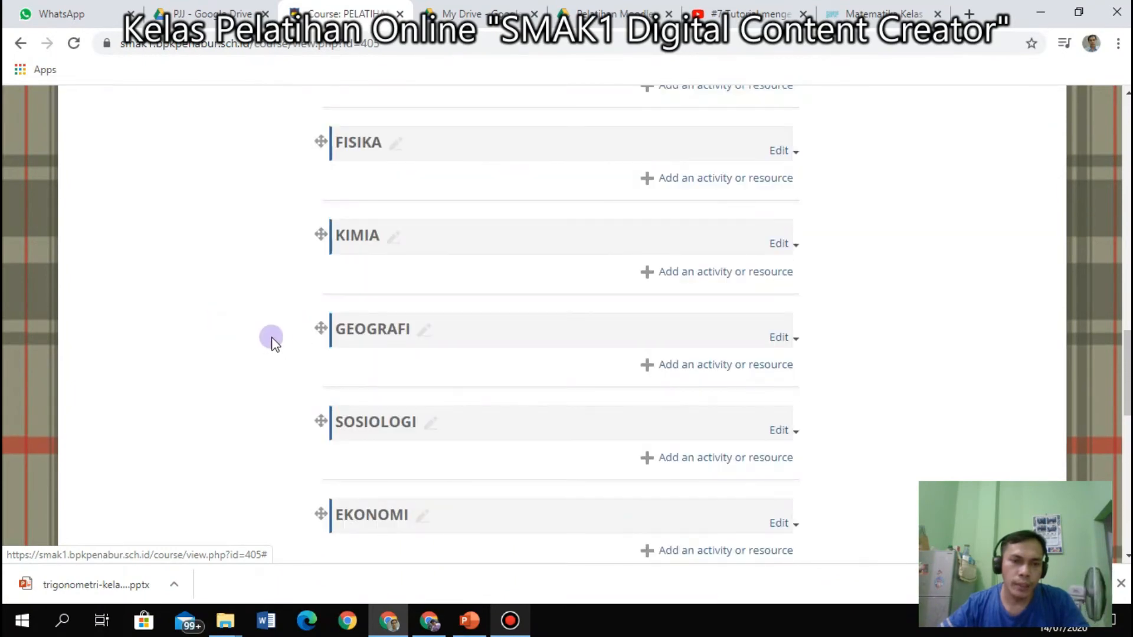
{"action": "scroll", "coordinate": [275, 342], "scroll_direction": "up", "scroll_amount": 8}
{"action": "scroll", "coordinate": [279, 348], "scroll_direction": "down", "scroll_amount": 1}
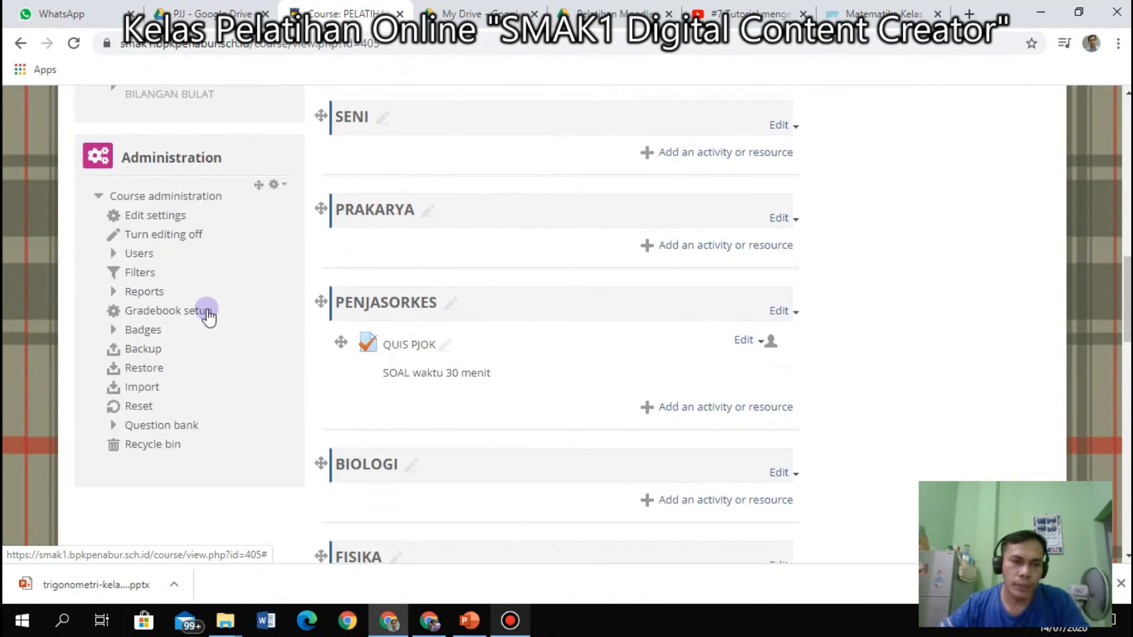
{"action": "left_click", "coordinate": [112, 254]}
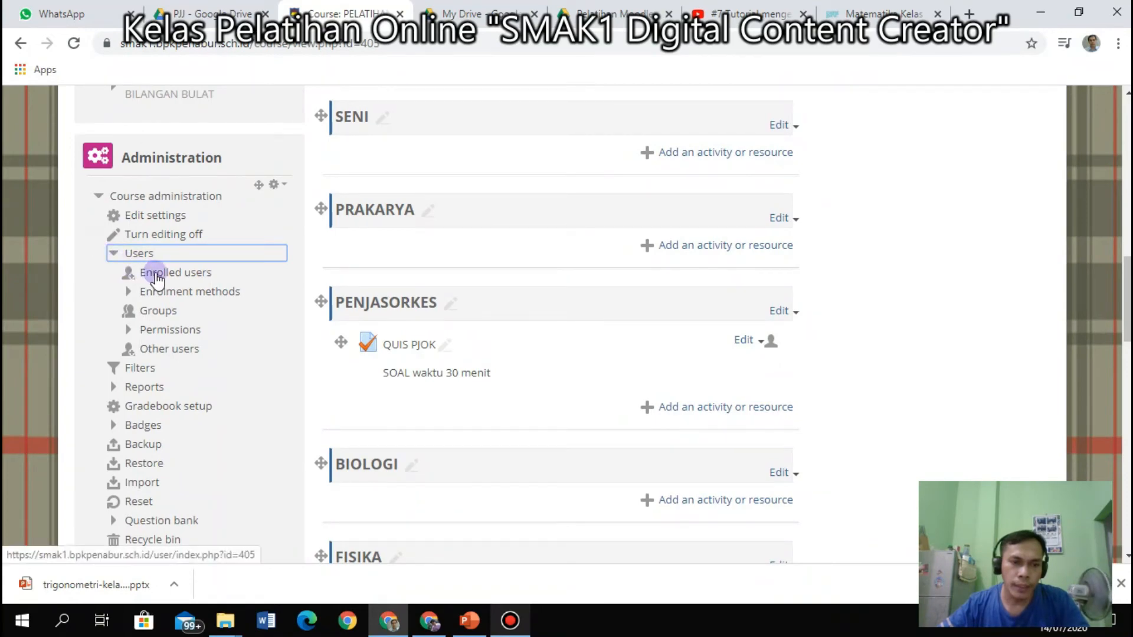
{"action": "left_click", "coordinate": [98, 196]}
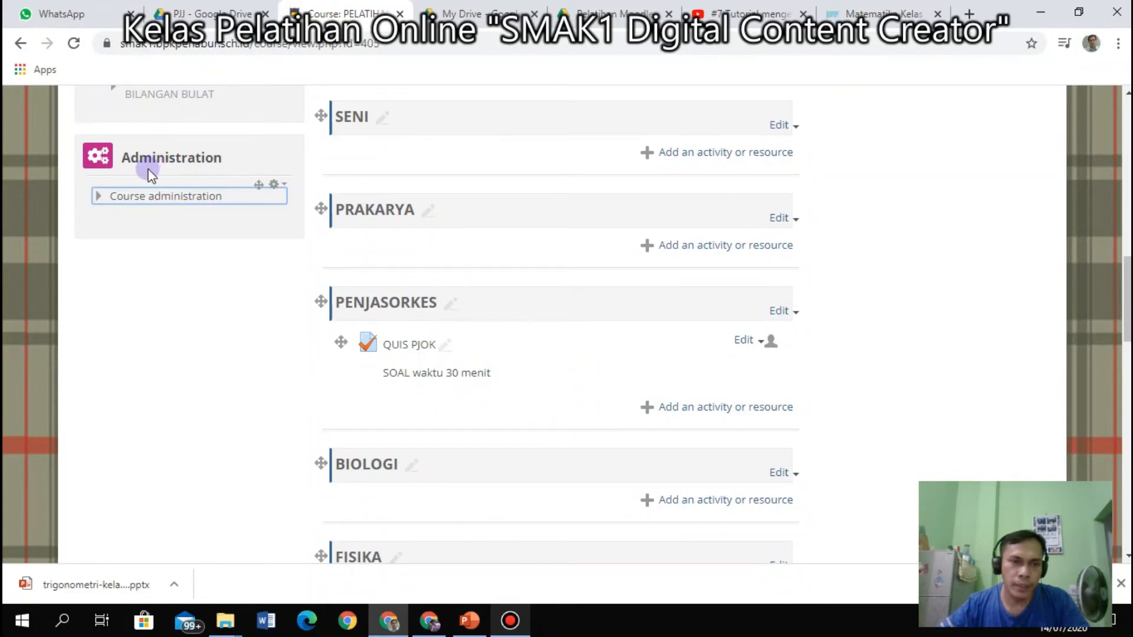
{"action": "left_click", "coordinate": [95, 201]}
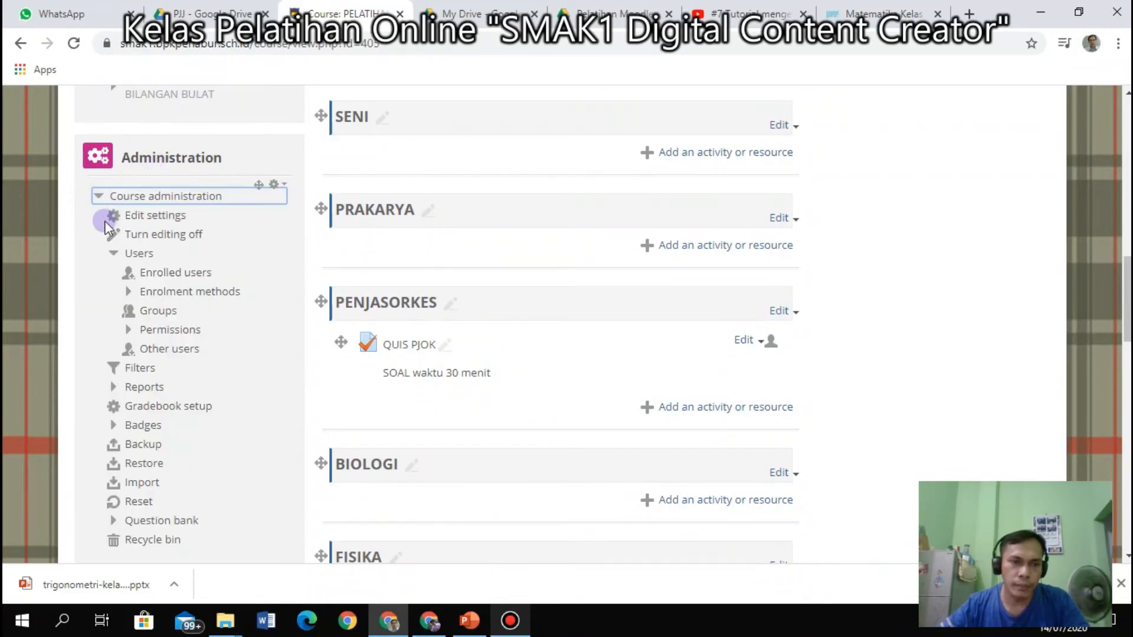
{"action": "left_click", "coordinate": [114, 255]}
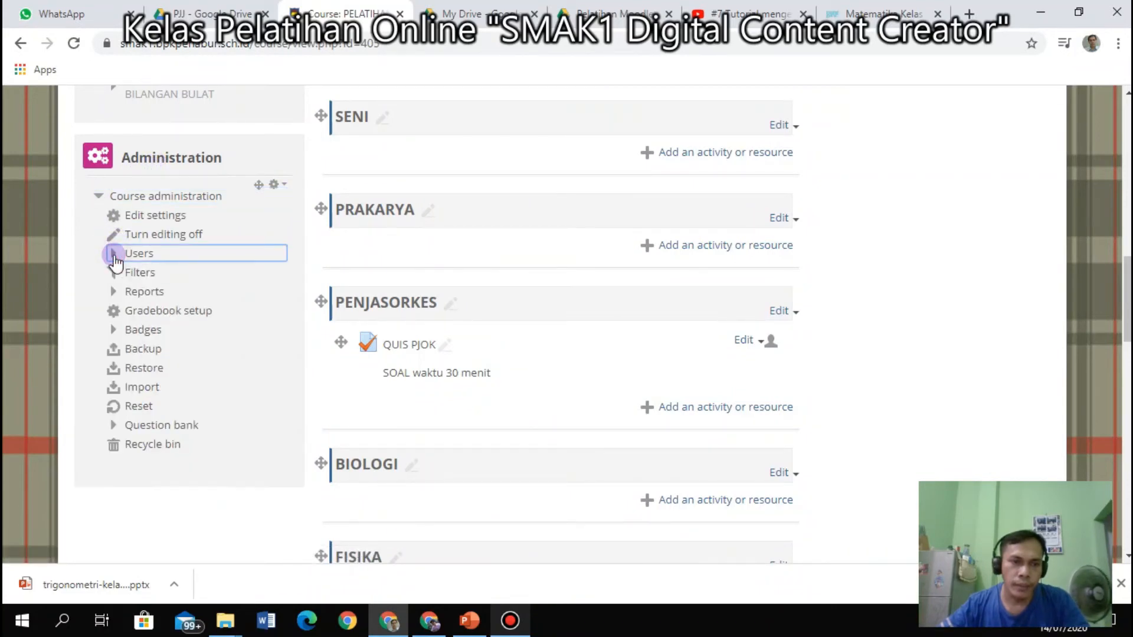
{"action": "left_click", "coordinate": [157, 272]}
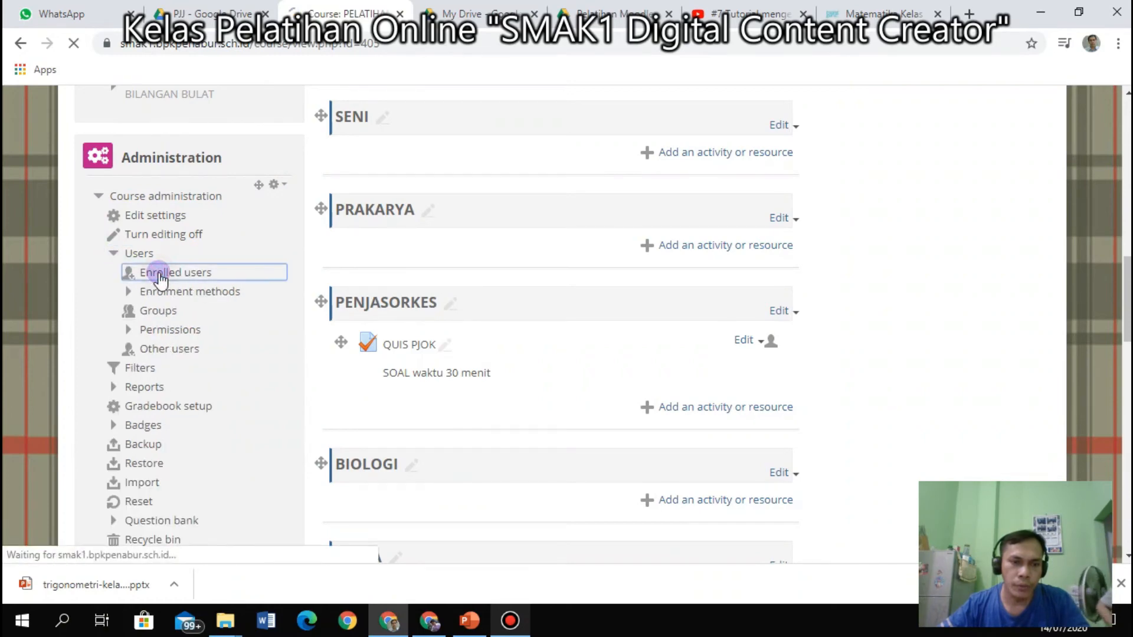
Scroll through the table of 77 enrolled participants and their roles.
{"action": "scroll", "coordinate": [584, 415], "scroll_direction": "down", "scroll_amount": 3}
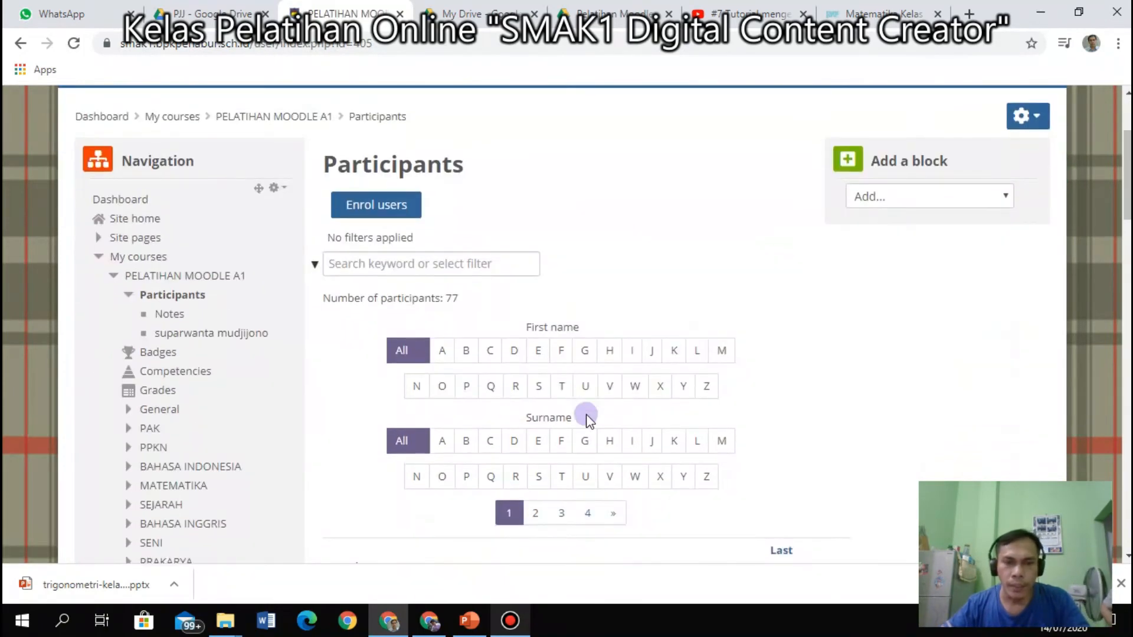
{"action": "scroll", "coordinate": [587, 414], "scroll_direction": "down", "scroll_amount": 8}
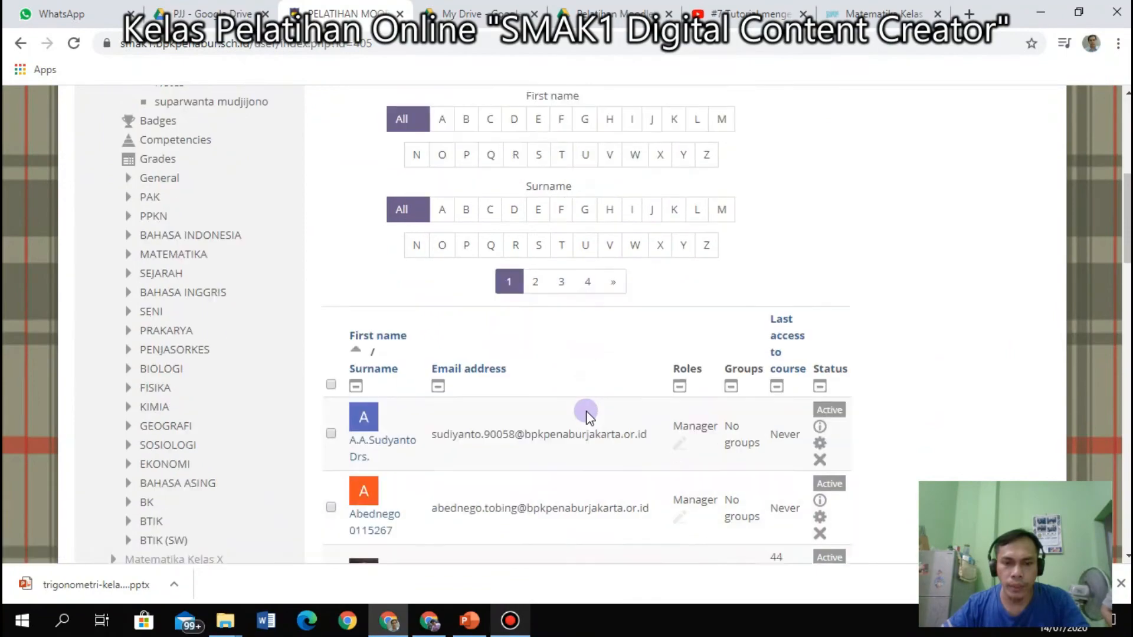
{"action": "scroll", "coordinate": [587, 412], "scroll_direction": "down", "scroll_amount": 1}
{"action": "scroll", "coordinate": [593, 413], "scroll_direction": "down", "scroll_amount": 3}
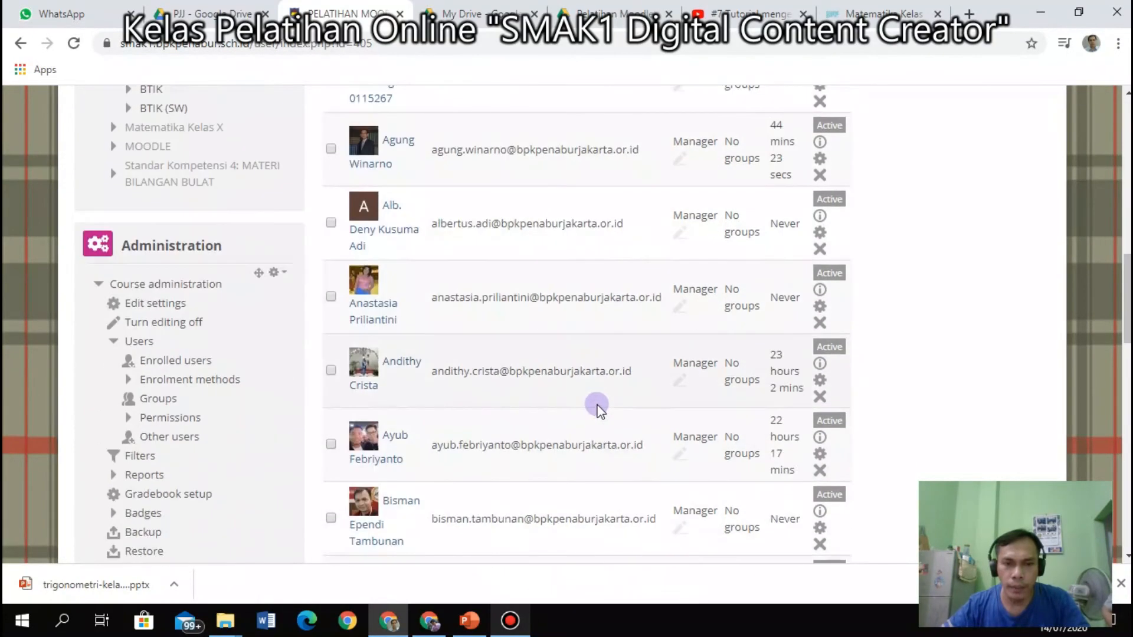
{"action": "scroll", "coordinate": [598, 407], "scroll_direction": "up", "scroll_amount": 3}
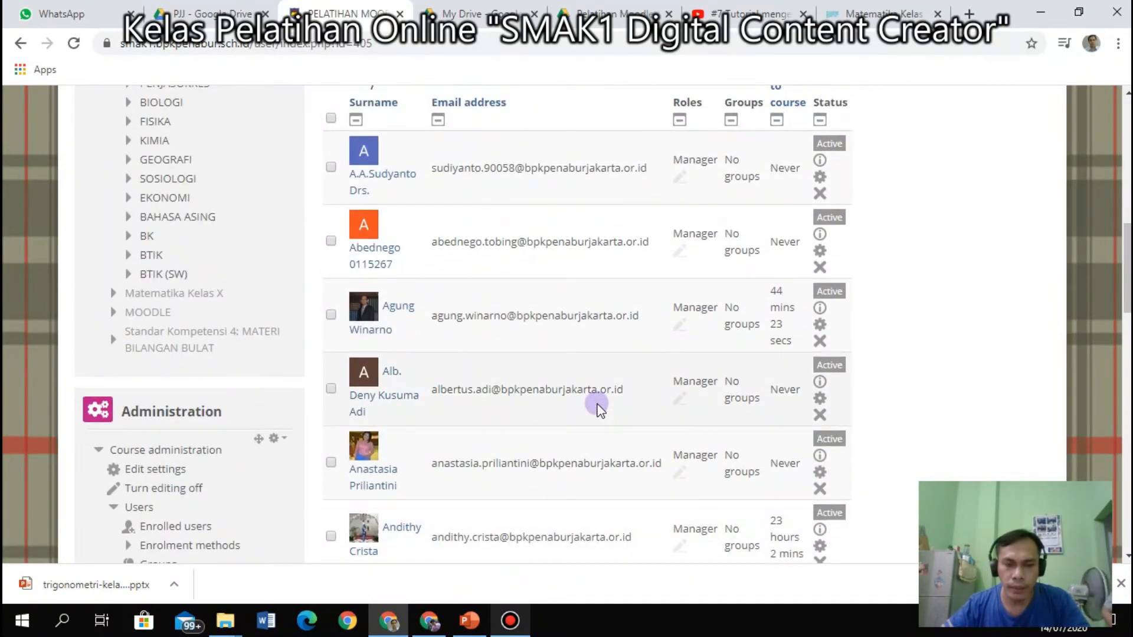
{"action": "scroll", "coordinate": [598, 408], "scroll_direction": "down", "scroll_amount": 18}
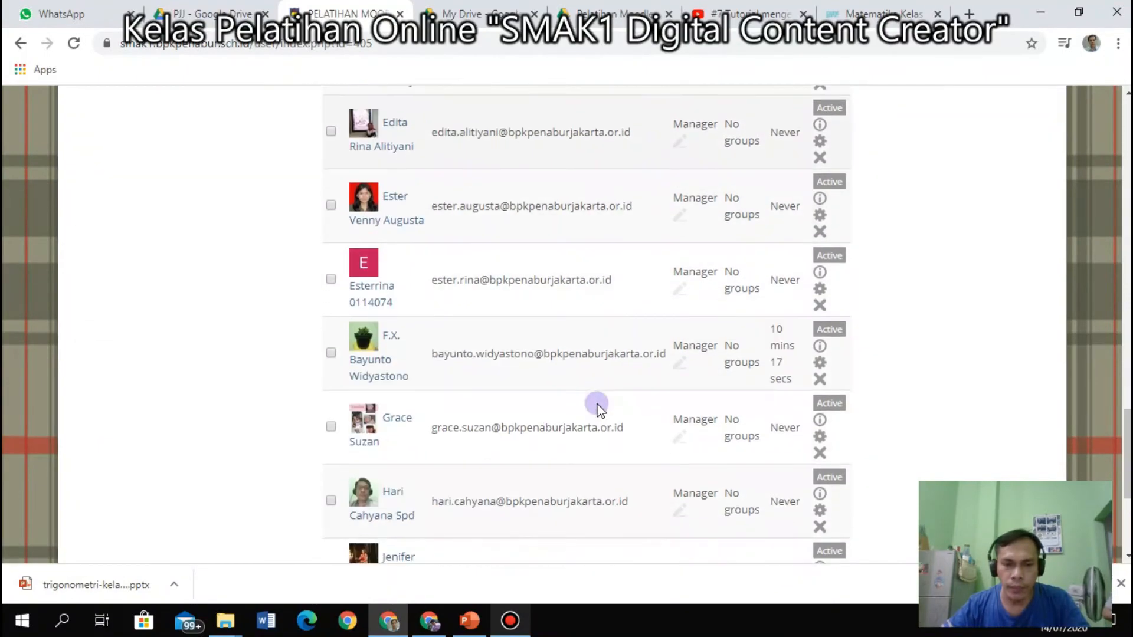
{"action": "scroll", "coordinate": [601, 407], "scroll_direction": "up", "scroll_amount": 18}
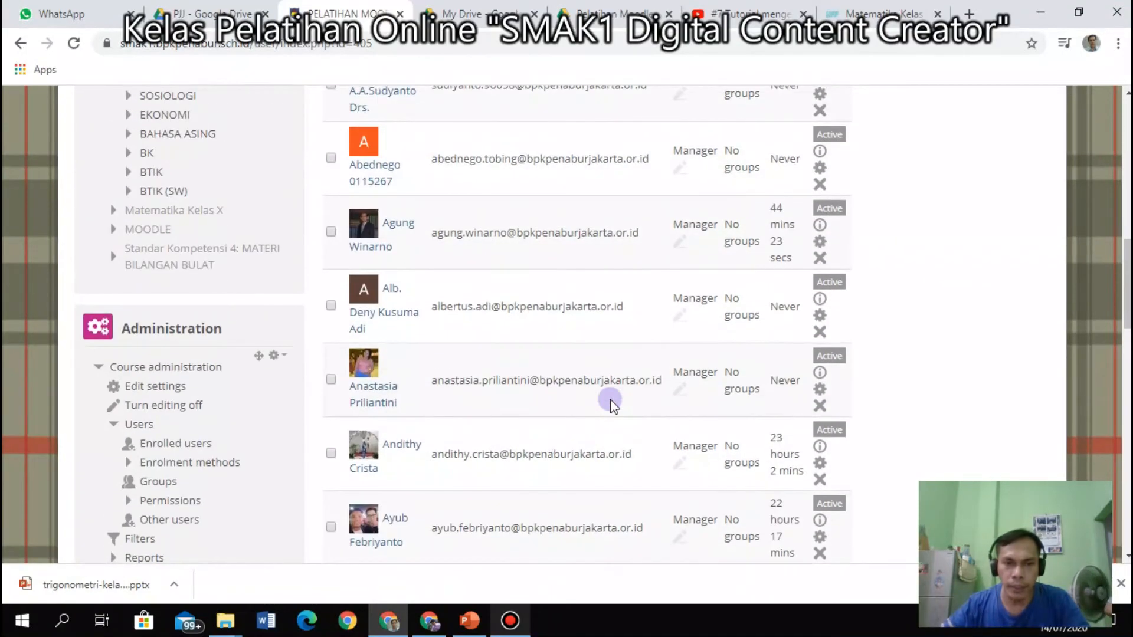
{"action": "scroll", "coordinate": [584, 408], "scroll_direction": "up", "scroll_amount": 4}
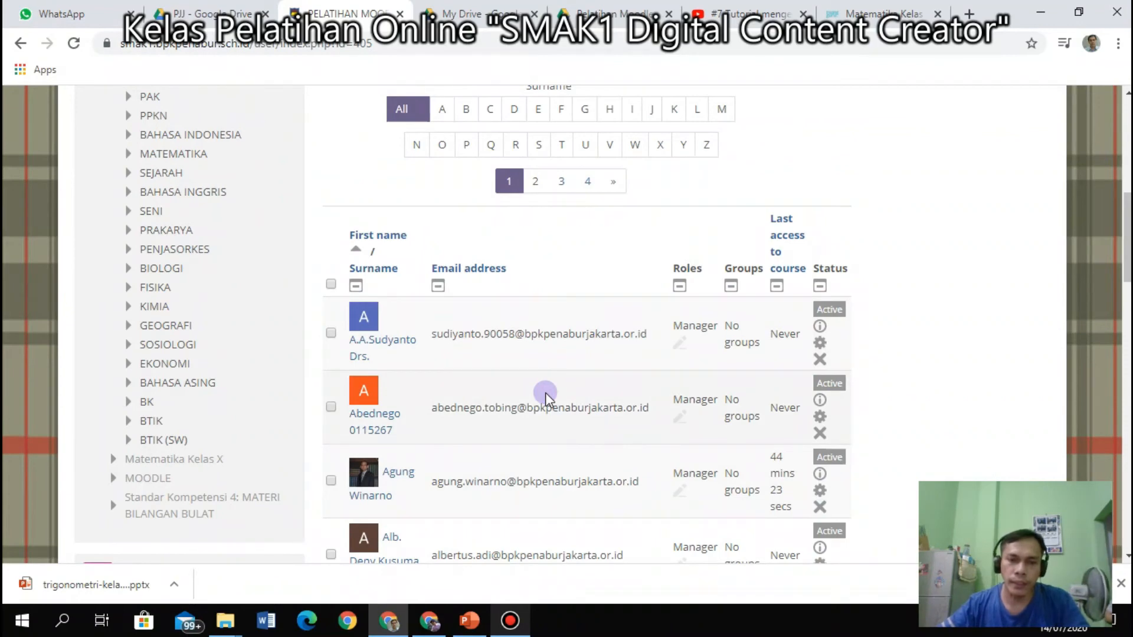
{"action": "left_click_drag", "start_coordinate": [486, 355], "coordinate": [512, 360]}
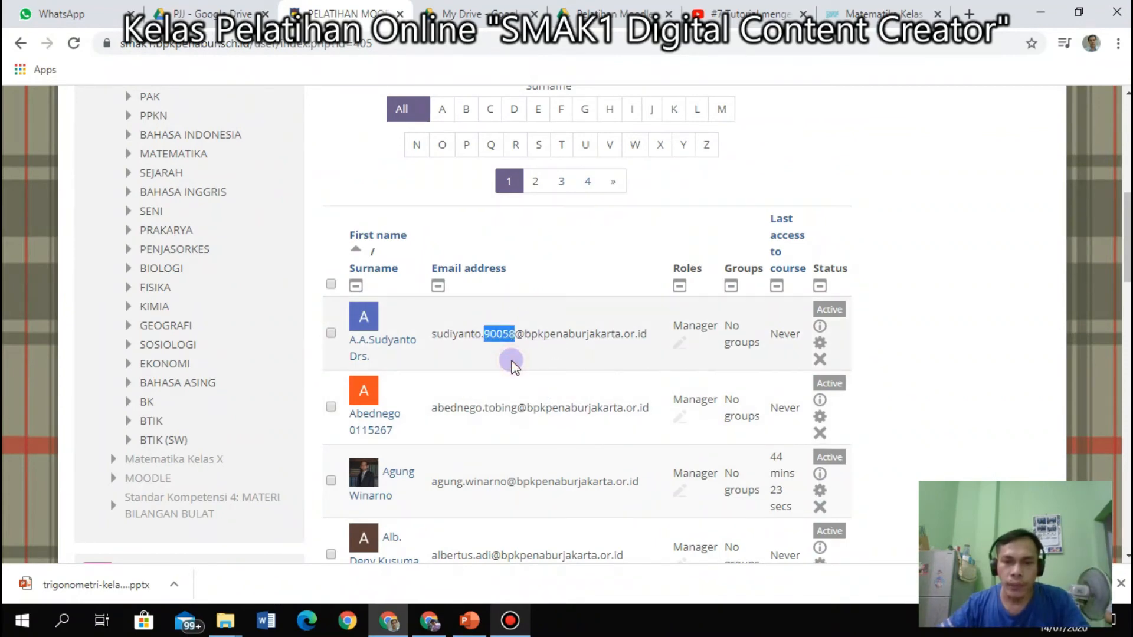
{"action": "left_click", "coordinate": [971, 273]}
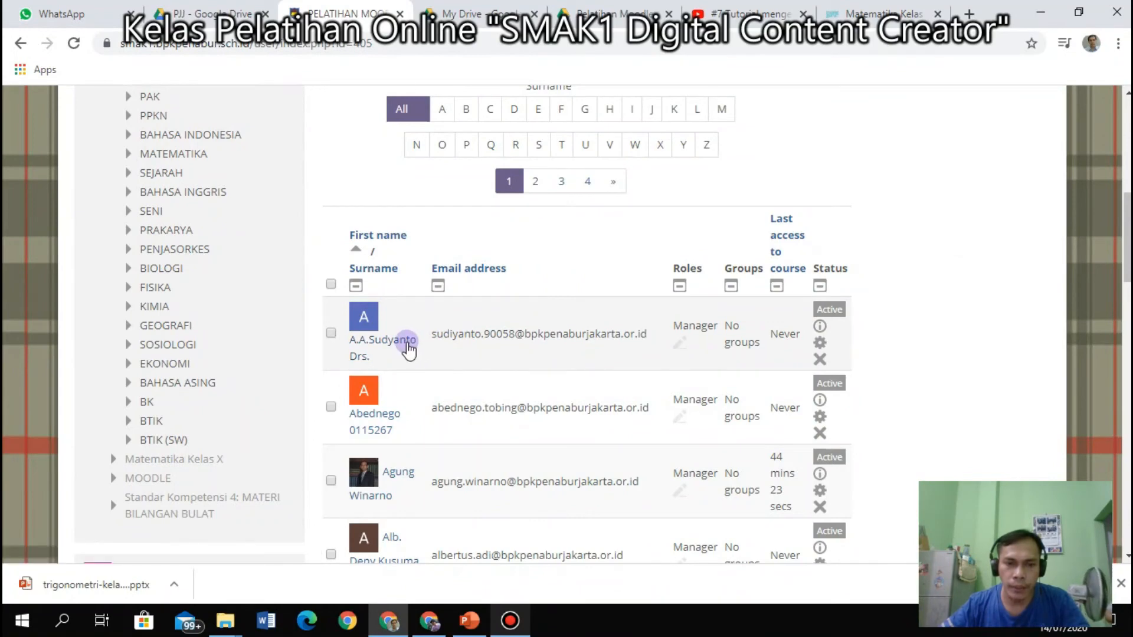
{"action": "scroll", "coordinate": [561, 407], "scroll_direction": "down", "scroll_amount": 12}
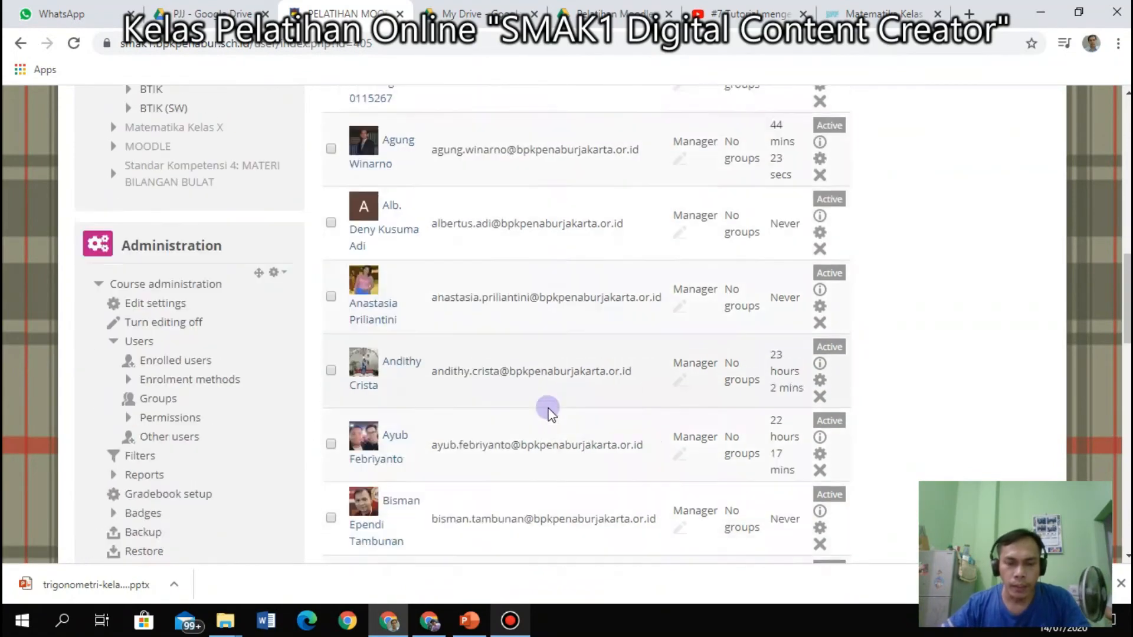
{"action": "scroll", "coordinate": [548, 413], "scroll_direction": "down", "scroll_amount": 7}
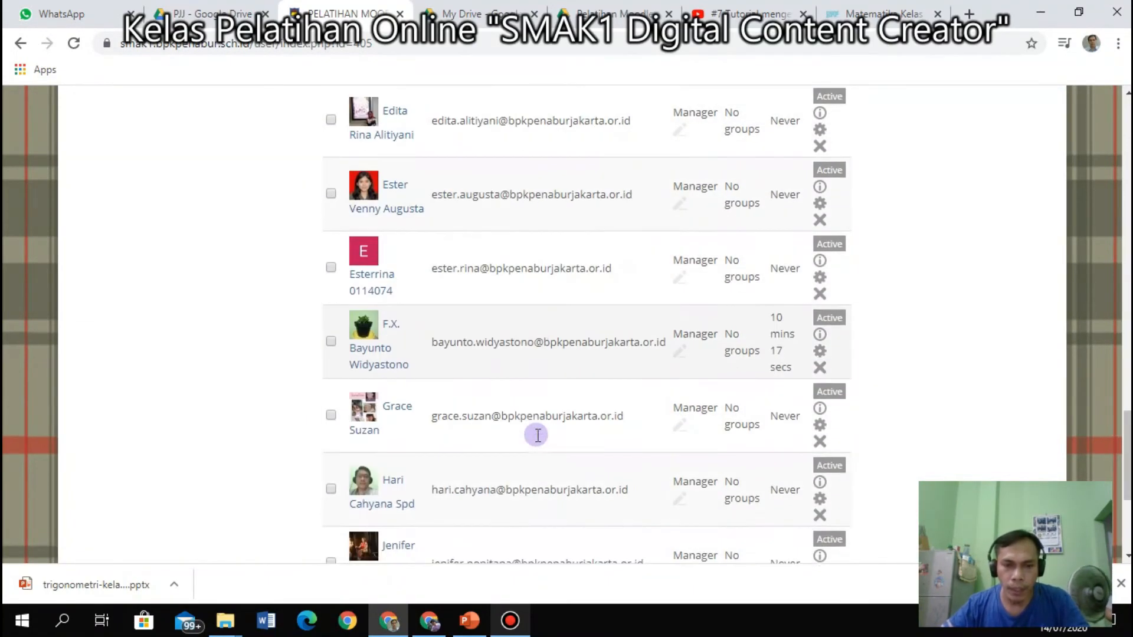
{"action": "scroll", "coordinate": [537, 440], "scroll_direction": "up", "scroll_amount": 15}
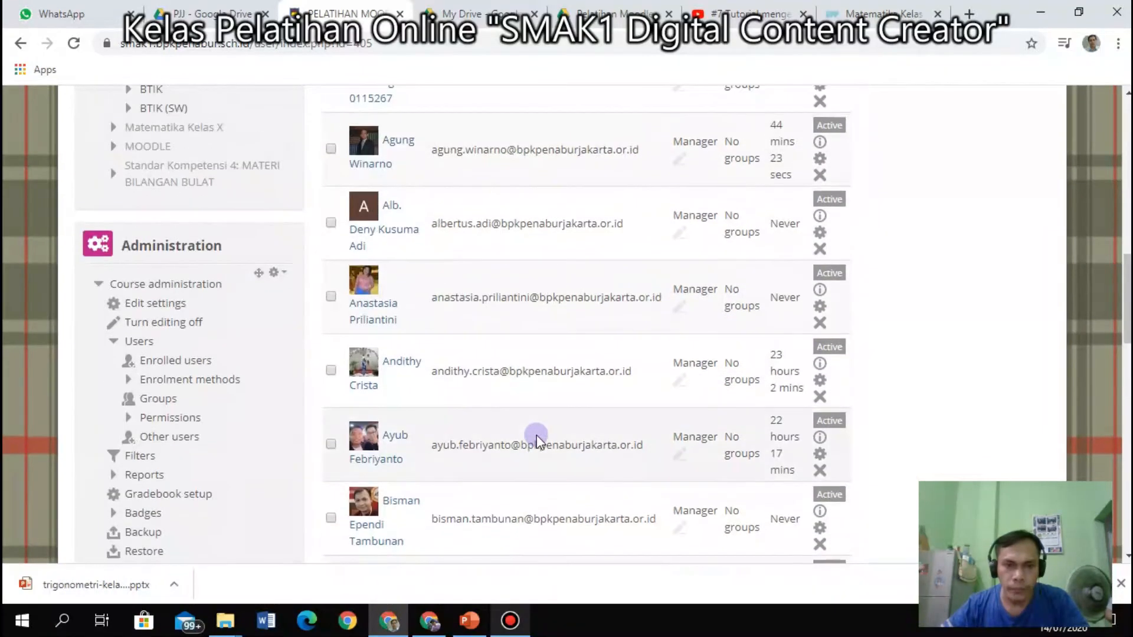
{"action": "scroll", "coordinate": [536, 436], "scroll_direction": "up", "scroll_amount": 6}
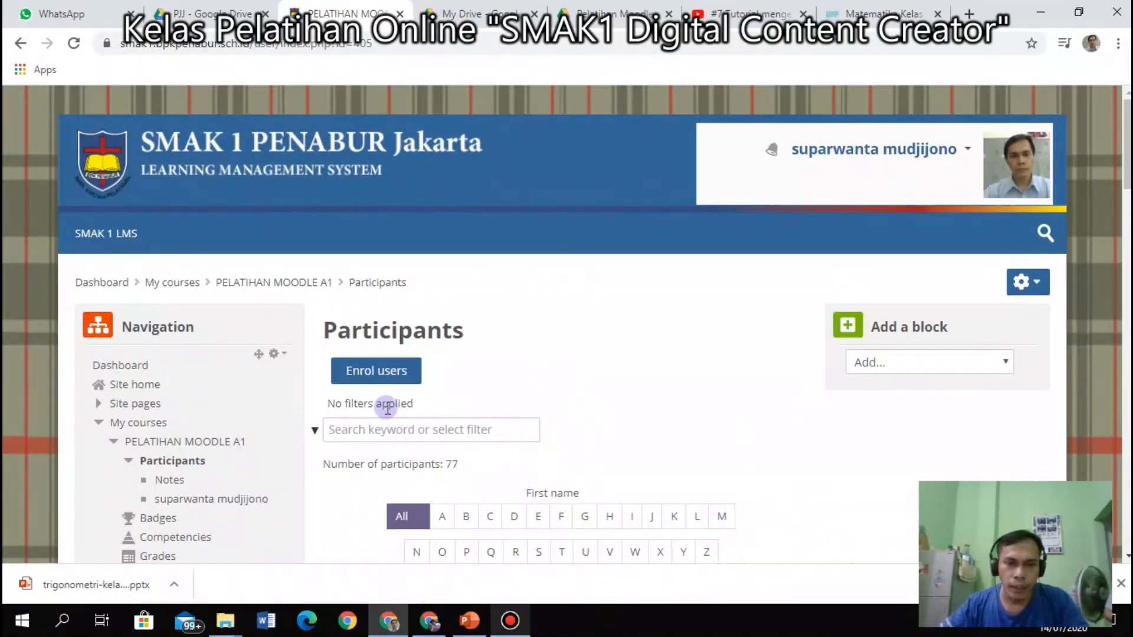
Open the Enrol users dialog and focus the Select users search box.
{"action": "left_click", "coordinate": [378, 373]}
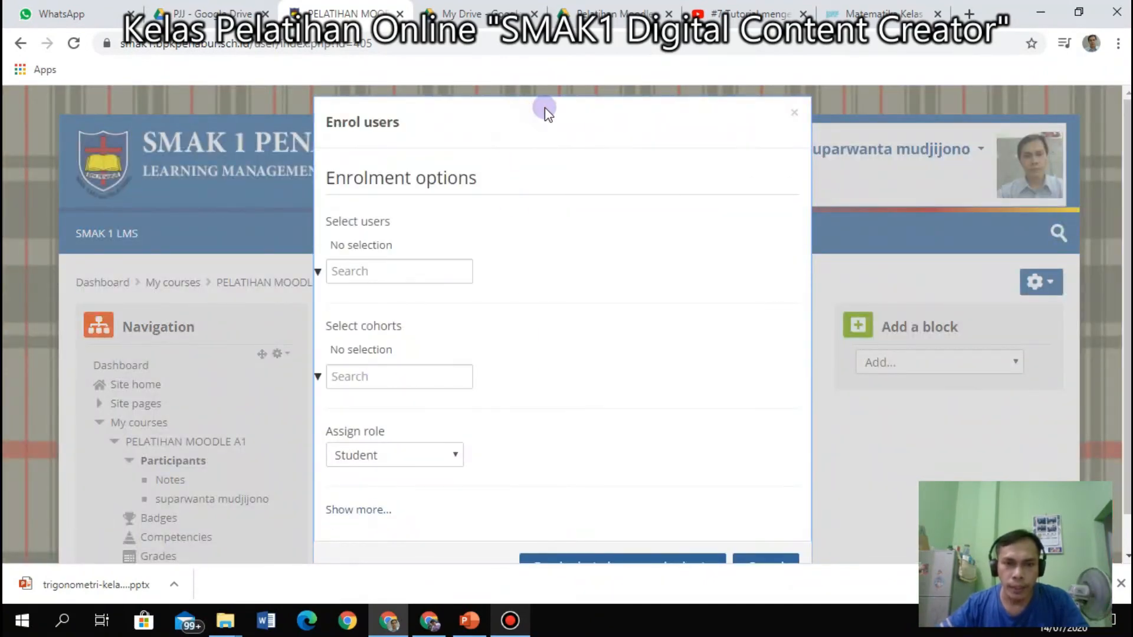
{"action": "left_click", "coordinate": [413, 273]}
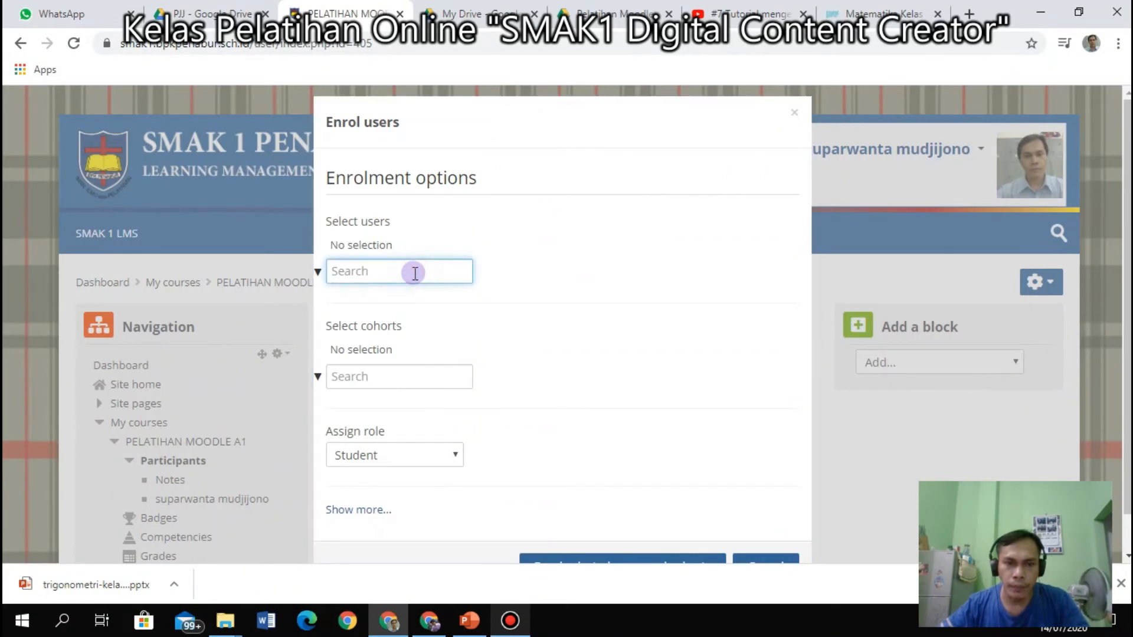
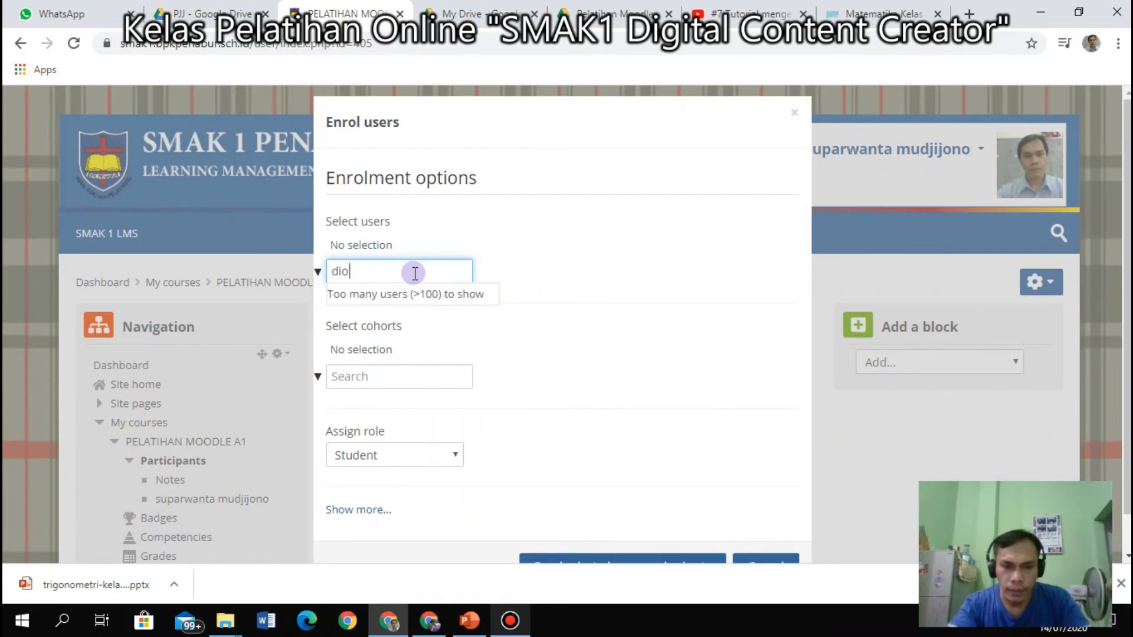
Add a user matching 'r' to the selection and clear the search box.
{"action": "type", "text": "r"}
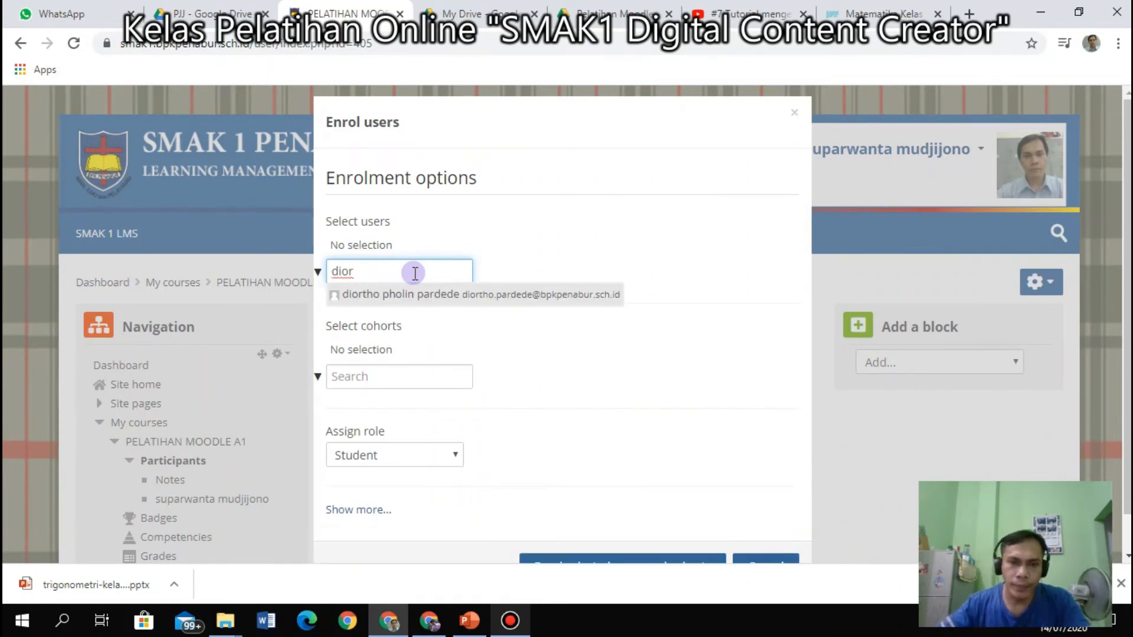
{"action": "left_click", "coordinate": [398, 294]}
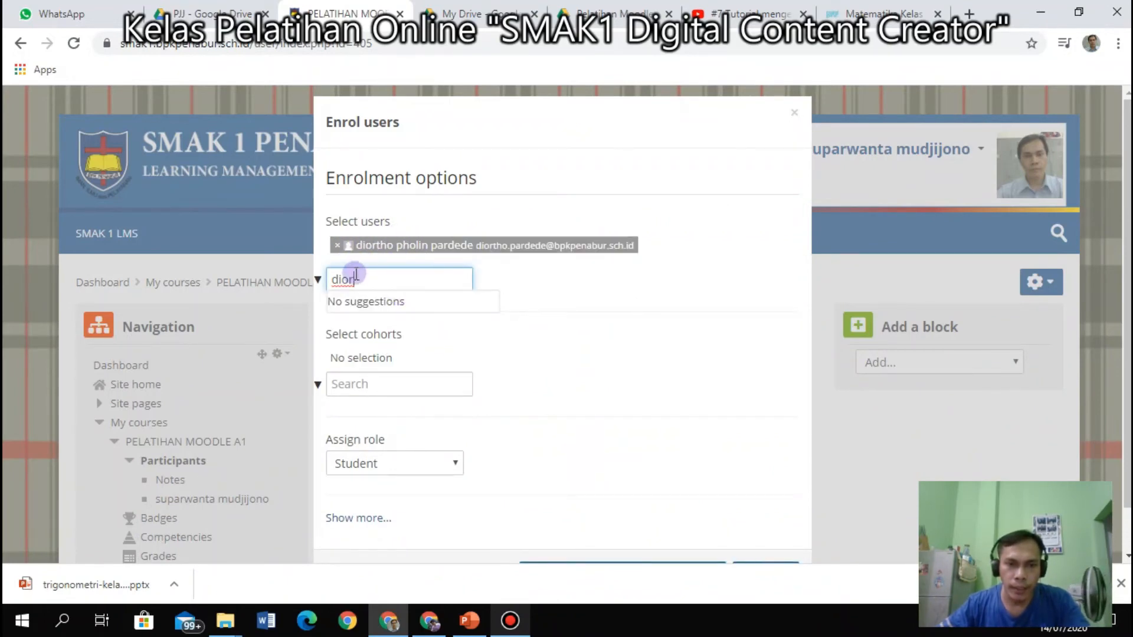
{"action": "left_click_drag", "start_coordinate": [363, 285], "coordinate": [316, 283]}
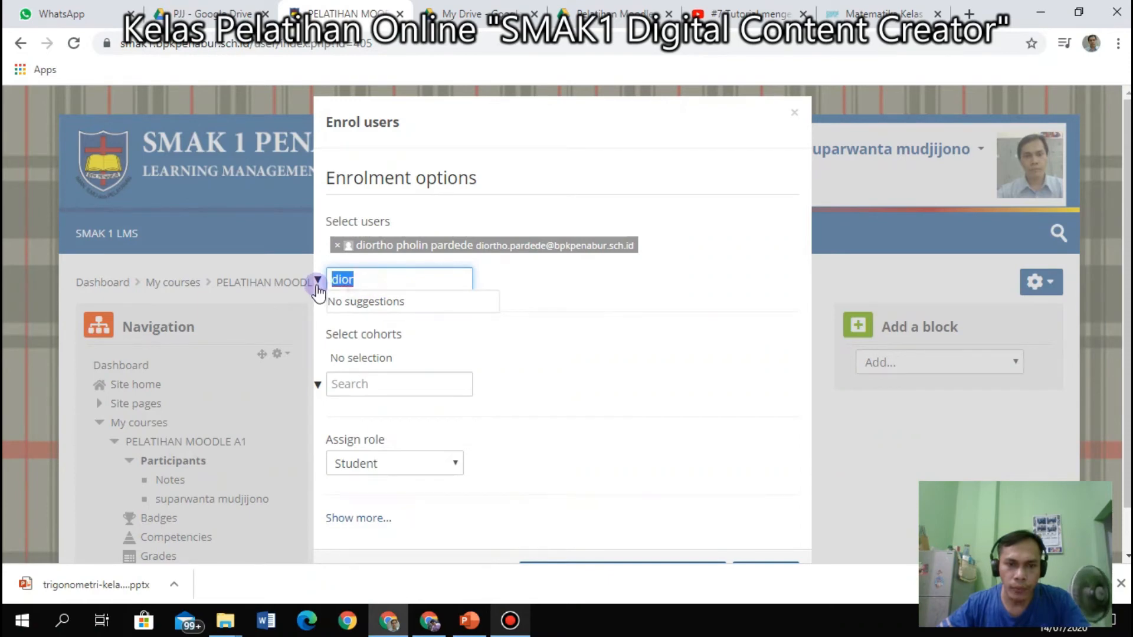
{"action": "key", "text": "BackSpace"}
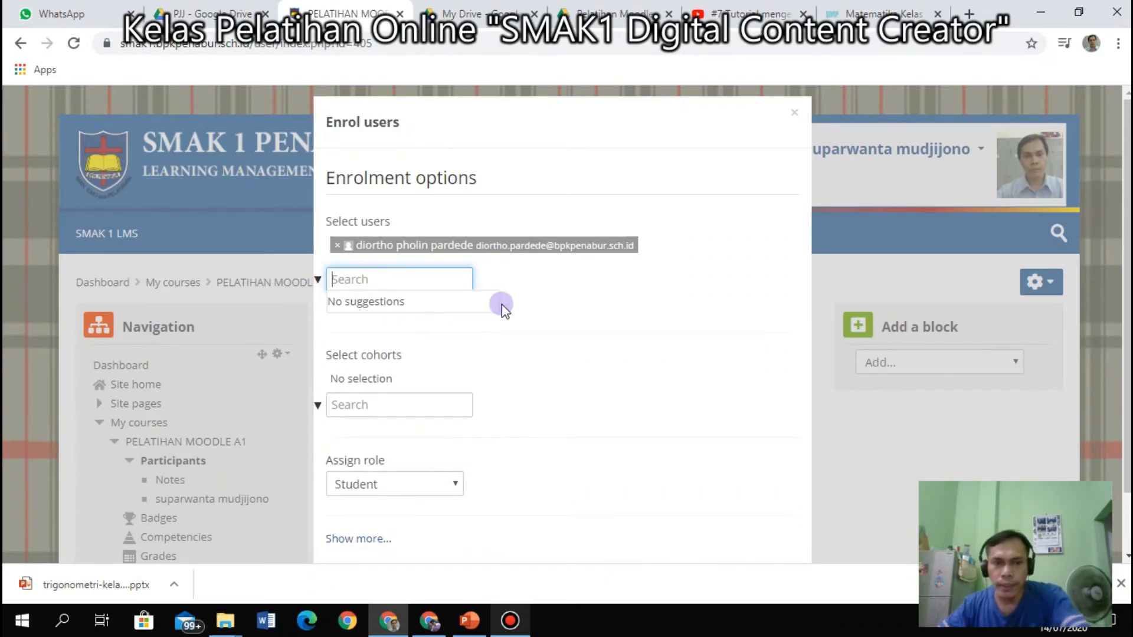
Change the role to assign from Student to Manager.
{"action": "scroll", "coordinate": [541, 329], "scroll_direction": "down", "scroll_amount": 1}
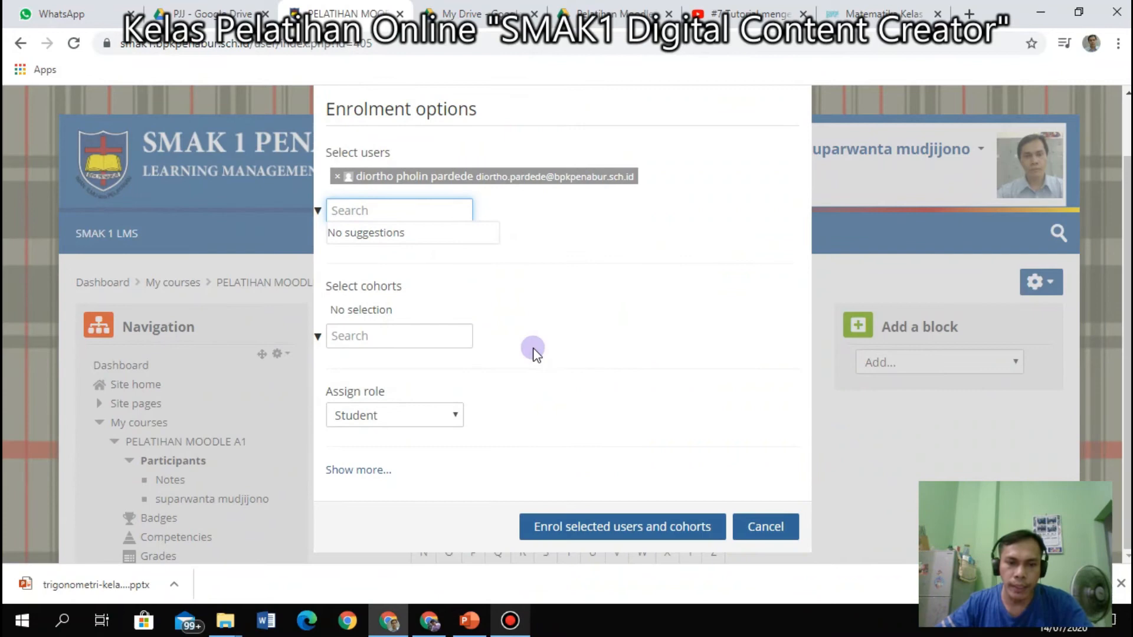
{"action": "left_click", "coordinate": [456, 416]}
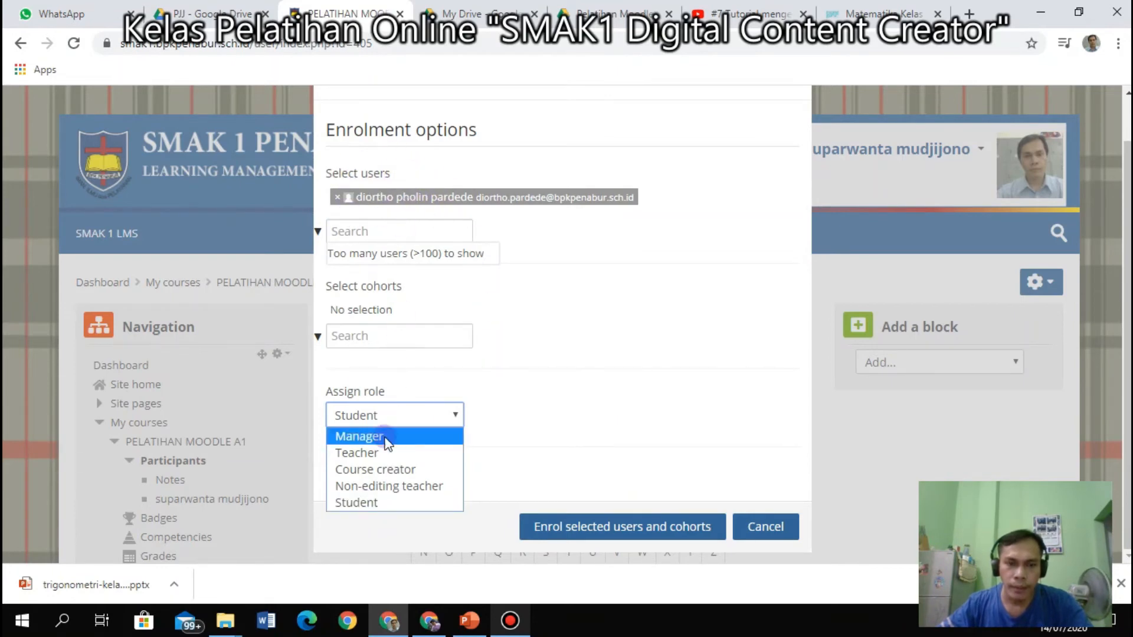
{"action": "left_click", "coordinate": [368, 503]}
{"action": "left_click", "coordinate": [415, 416]}
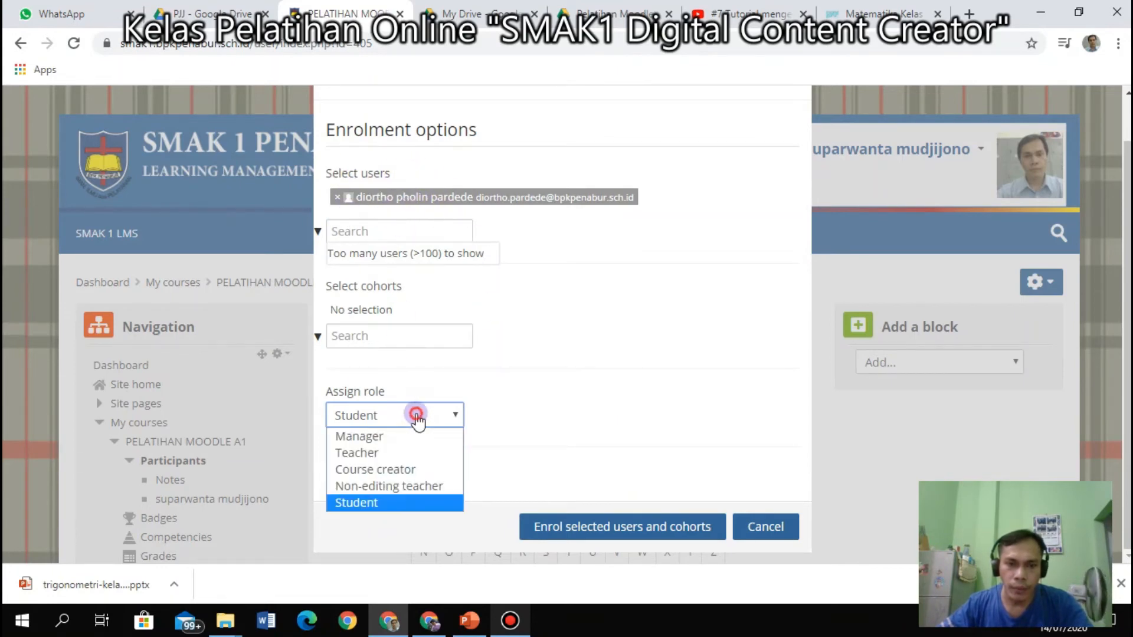
{"action": "left_click", "coordinate": [382, 437]}
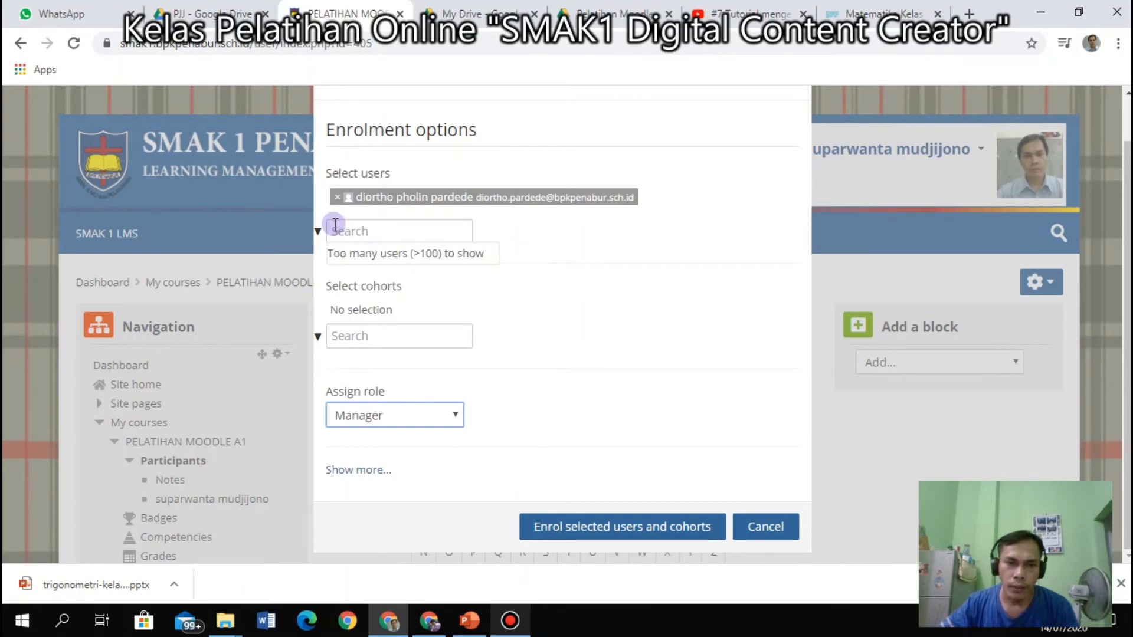
Remove the selected user and select the word 'siswa' in the user search.
{"action": "left_click", "coordinate": [339, 201]}
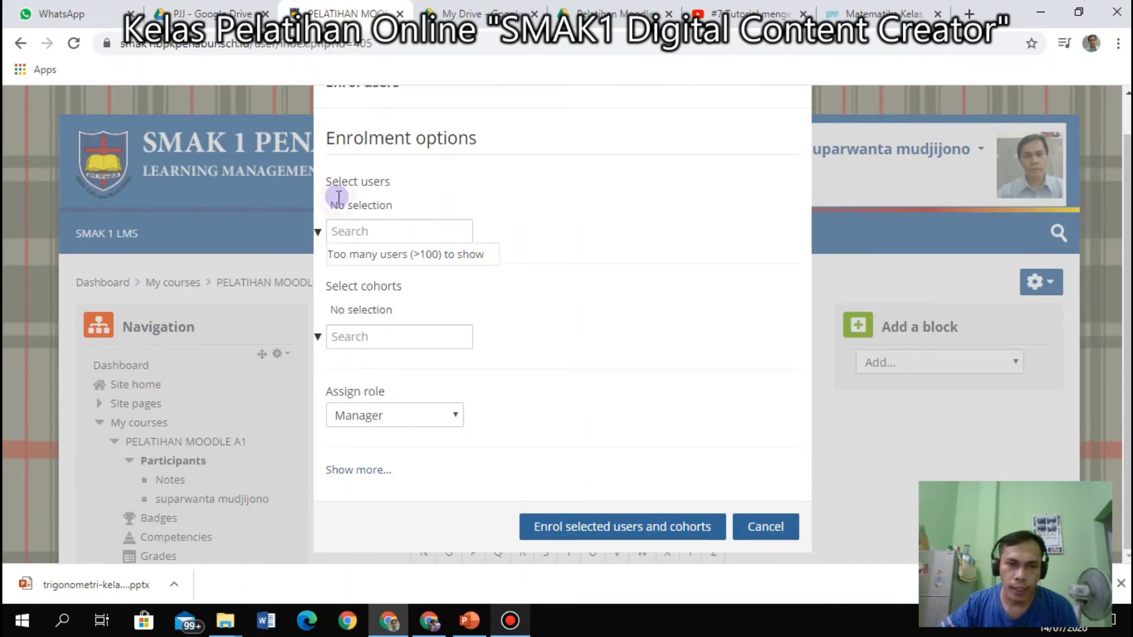
{"action": "left_click", "coordinate": [368, 235]}
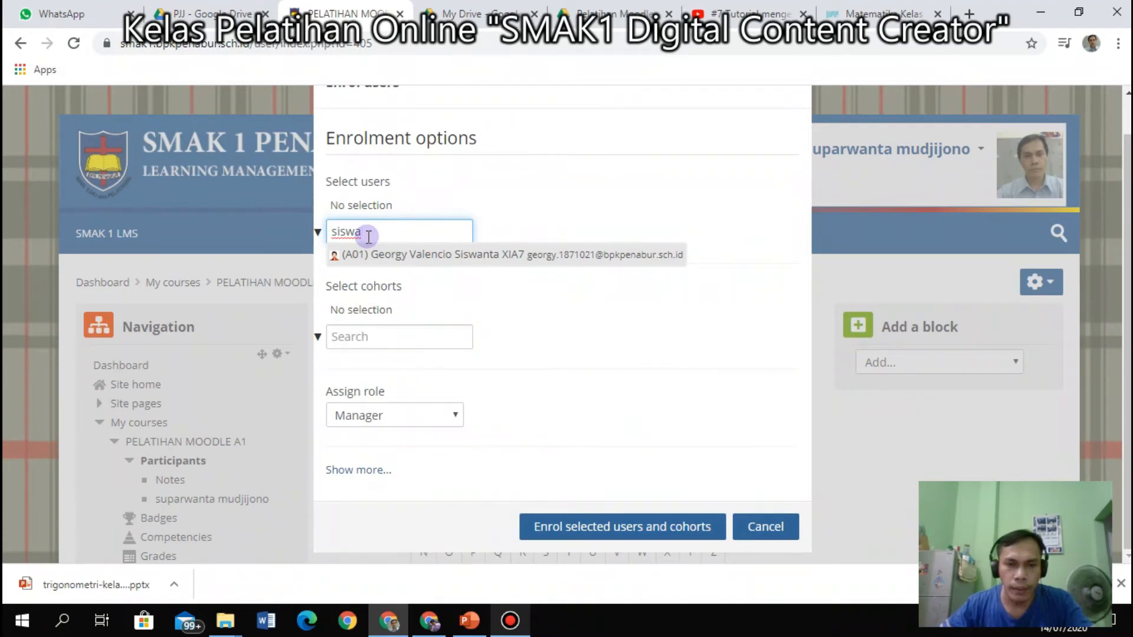
{"action": "double_click", "coordinate": [392, 230]}
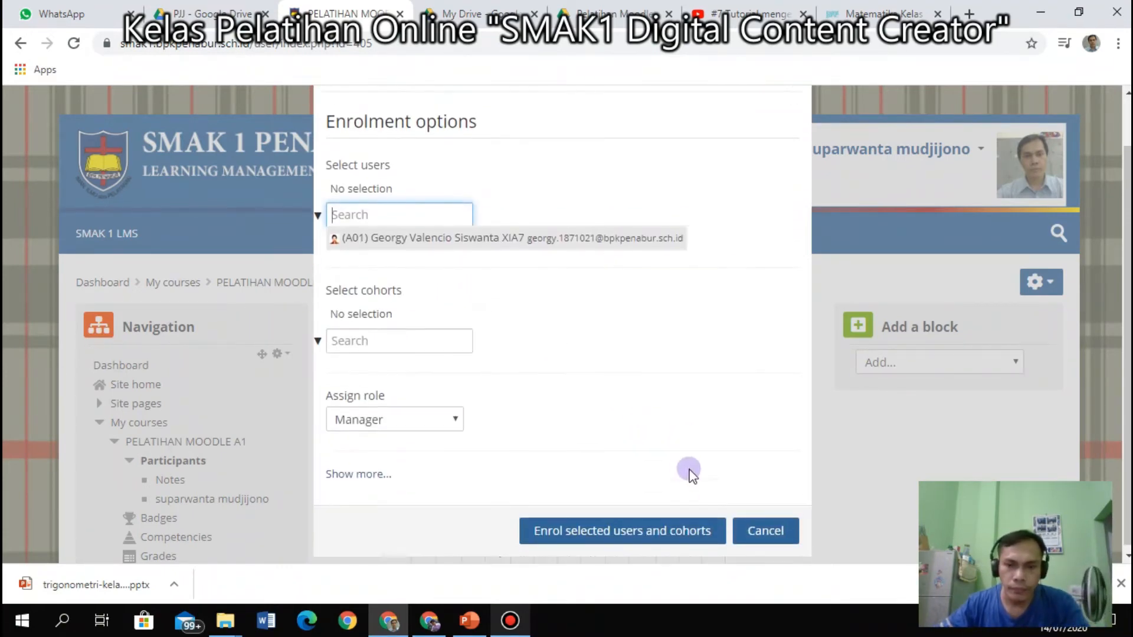
Close the Enrol users window without enrolling anyone.
{"action": "left_click", "coordinate": [797, 112]}
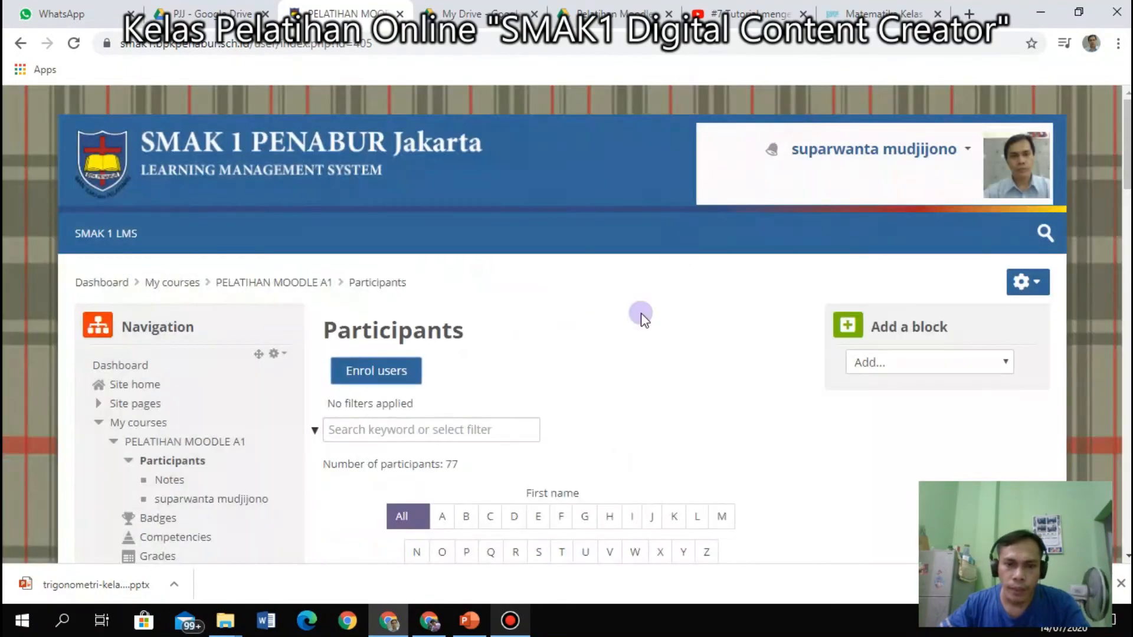
{"action": "scroll", "coordinate": [566, 354], "scroll_direction": "down", "scroll_amount": 15}
{"action": "scroll", "coordinate": [602, 385], "scroll_direction": "down", "scroll_amount": 5}
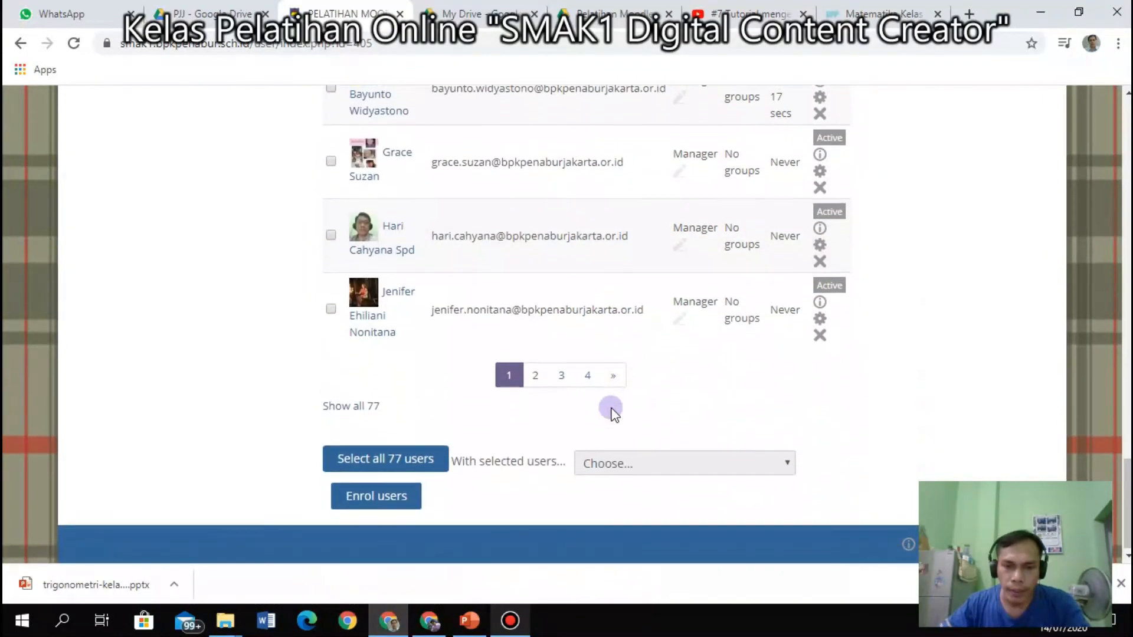
Review page 4 of the participant list and reopen the Enrol users window.
{"action": "left_click", "coordinate": [586, 373]}
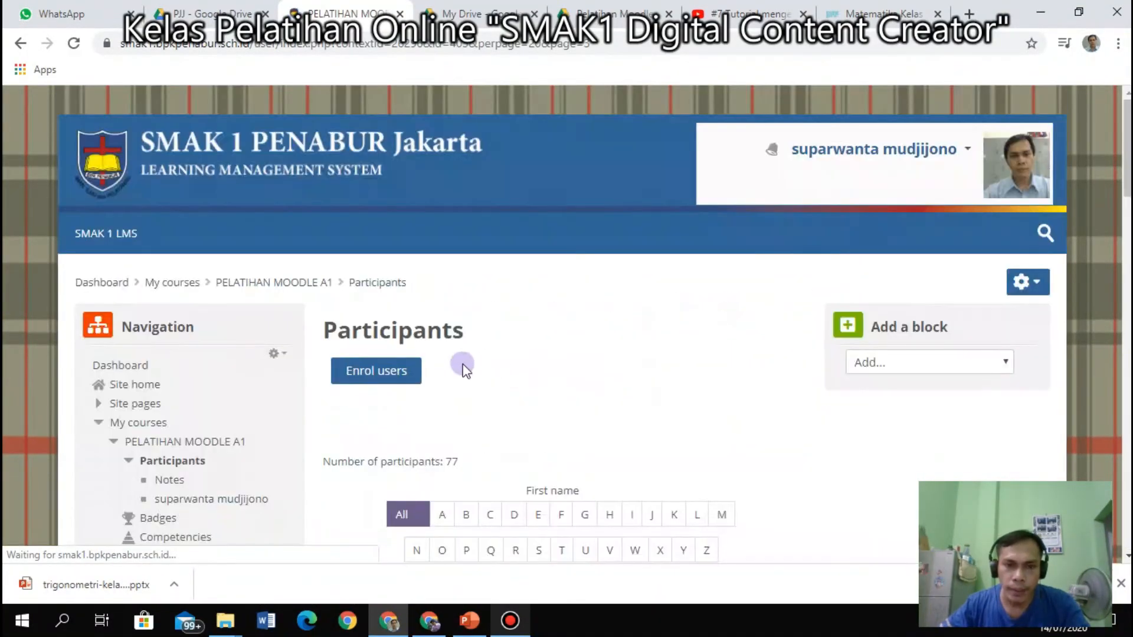
{"action": "scroll", "coordinate": [498, 425], "scroll_direction": "down", "scroll_amount": 8}
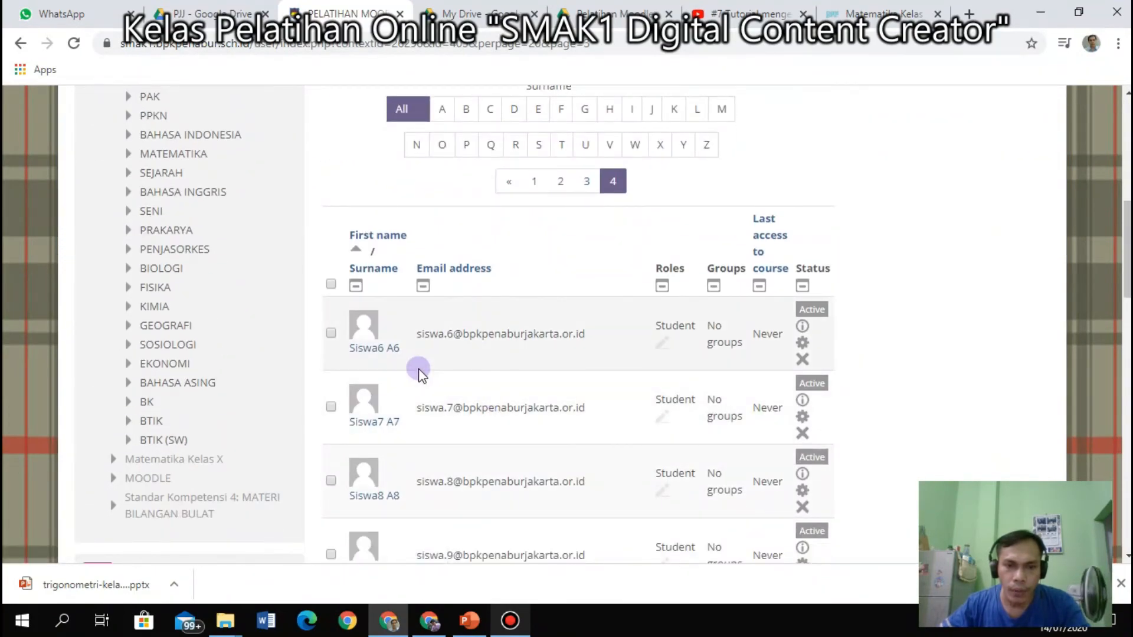
{"action": "scroll", "coordinate": [354, 368], "scroll_direction": "up", "scroll_amount": 3}
{"action": "scroll", "coordinate": [355, 369], "scroll_direction": "down", "scroll_amount": 3}
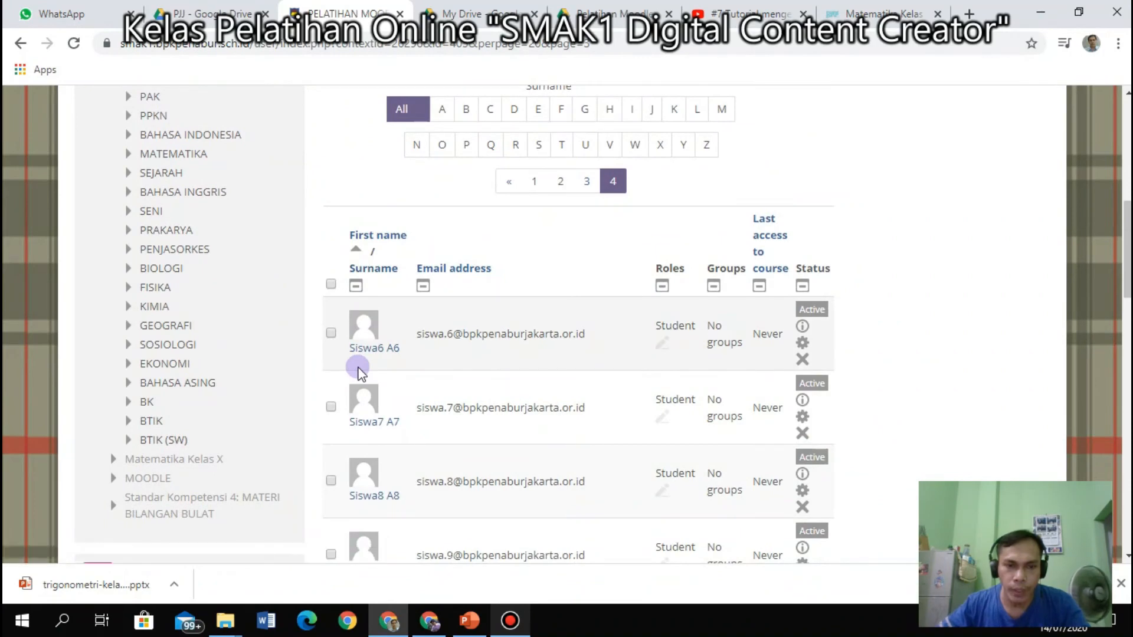
{"action": "scroll", "coordinate": [351, 367], "scroll_direction": "up", "scroll_amount": 7}
{"action": "scroll", "coordinate": [350, 367], "scroll_direction": "up", "scroll_amount": 1}
{"action": "left_click", "coordinate": [358, 369]}
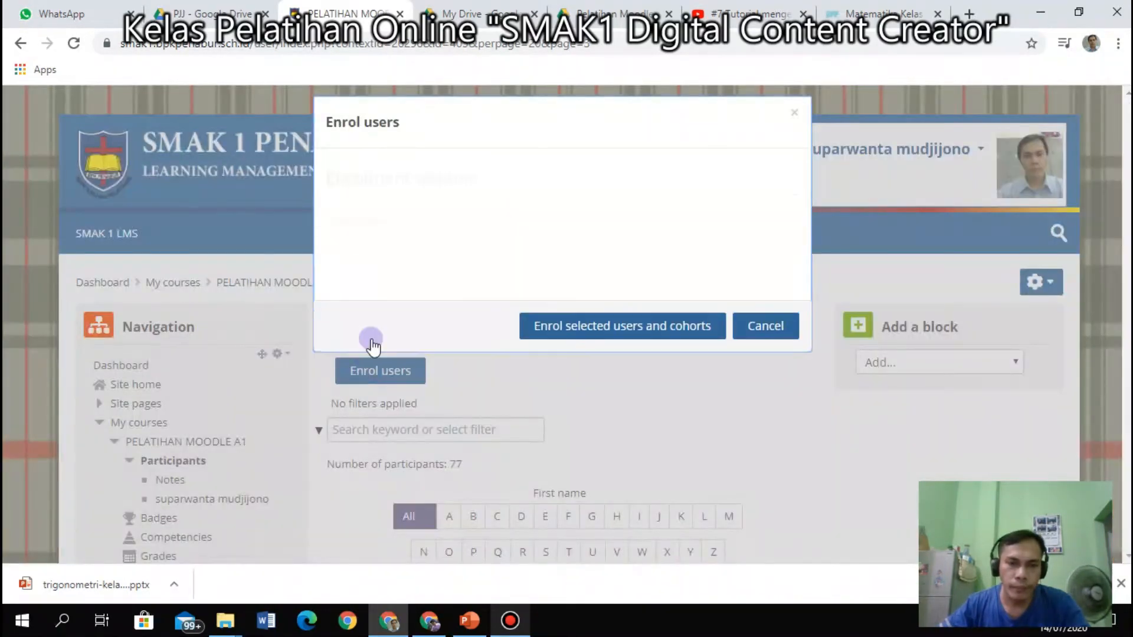
{"action": "left_click", "coordinate": [363, 264]}
{"action": "type", "text": "s"}
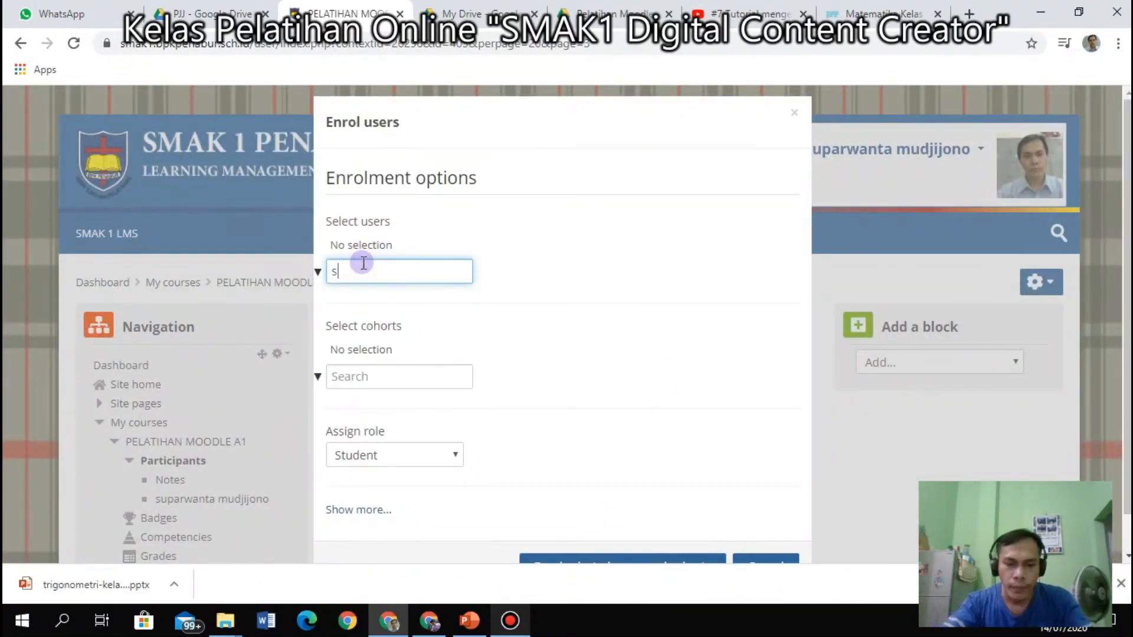
{"action": "type", "text": "iswa"}
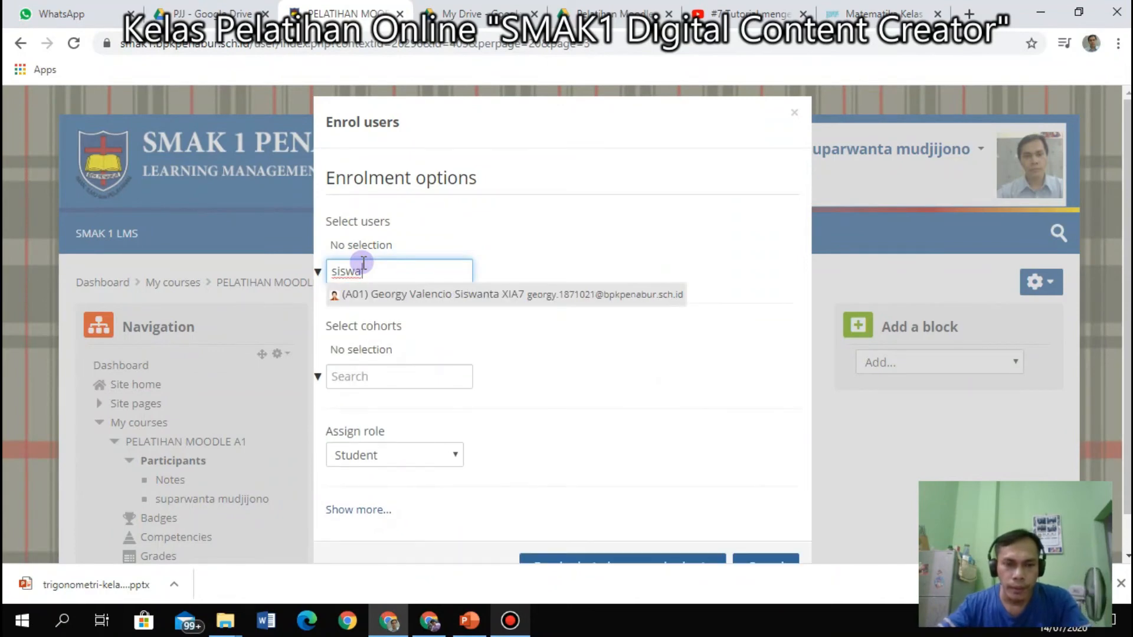
{"action": "type", "text": "0"}
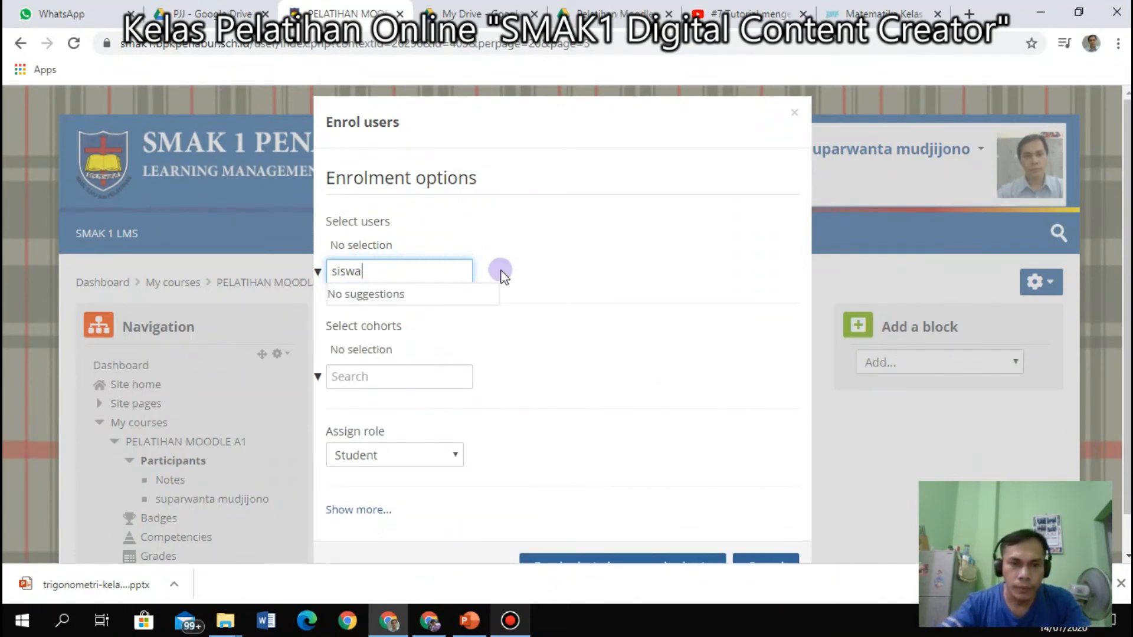
{"action": "key", "text": "BackSpace"}
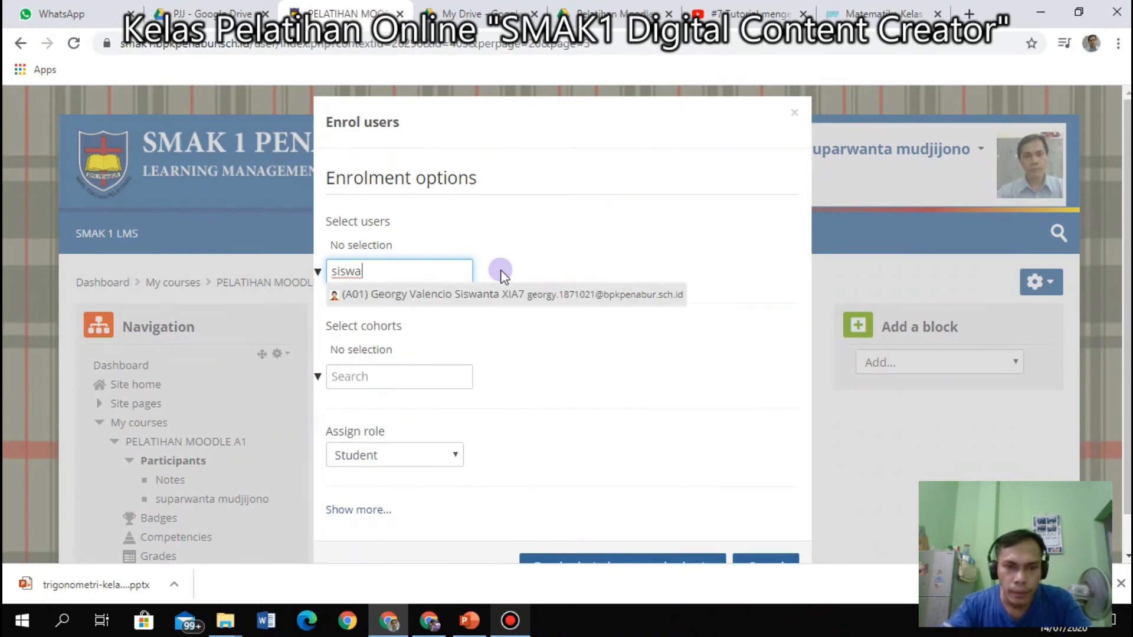
{"action": "type", "text": "sis"}
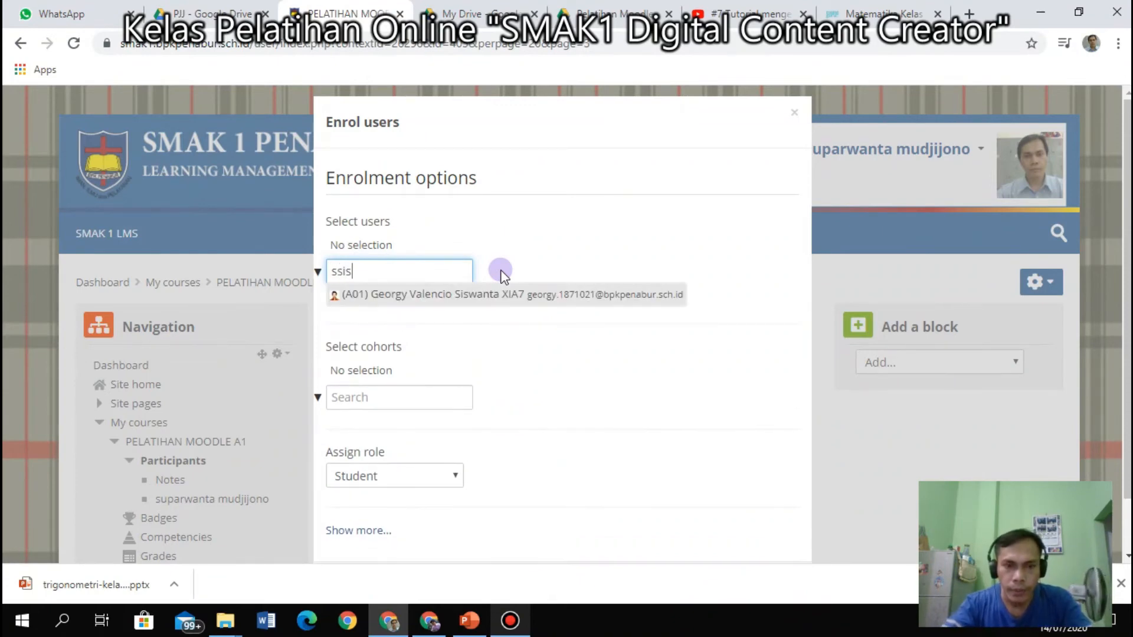
{"action": "type", "text": "wa"}
{"action": "type", "text": "iswa"}
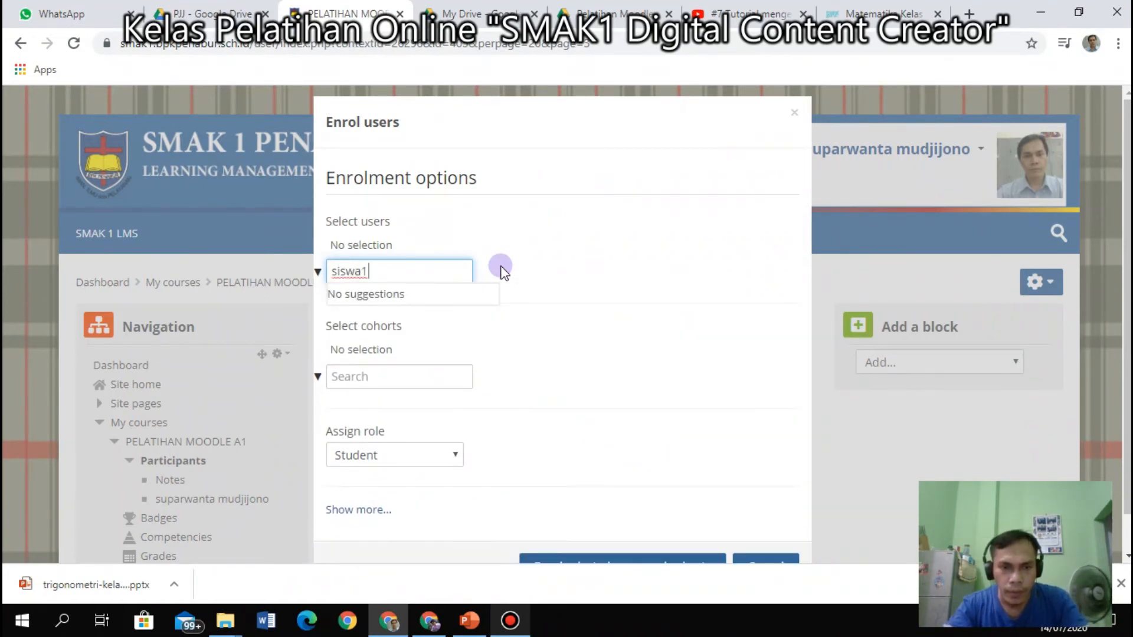
{"action": "key", "text": "BackSpace"}
{"action": "key", "text": "BackSpace"}
{"action": "key", "text": "BackSpace"}
{"action": "key", "text": "BackSpace"}
{"action": "key", "text": "BackSpace"}
{"action": "key", "text": "BackSpace"}
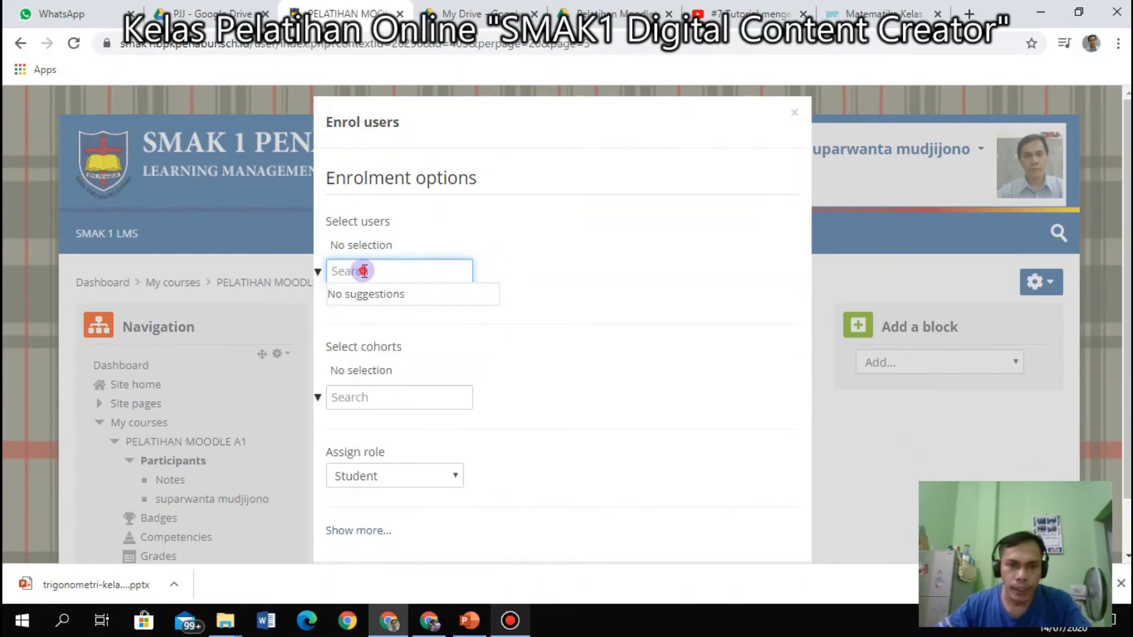
{"action": "left_click", "coordinate": [613, 309]}
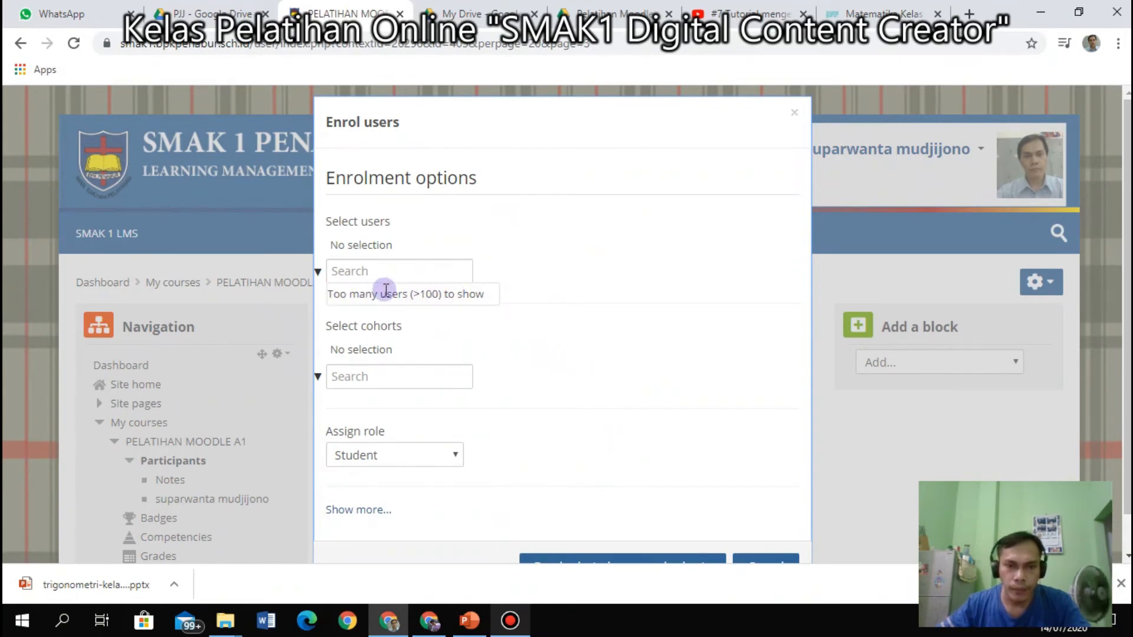
Add the siswadummy cohort to the enrolment selection.
{"action": "scroll", "coordinate": [390, 313], "scroll_direction": "down", "scroll_amount": 1}
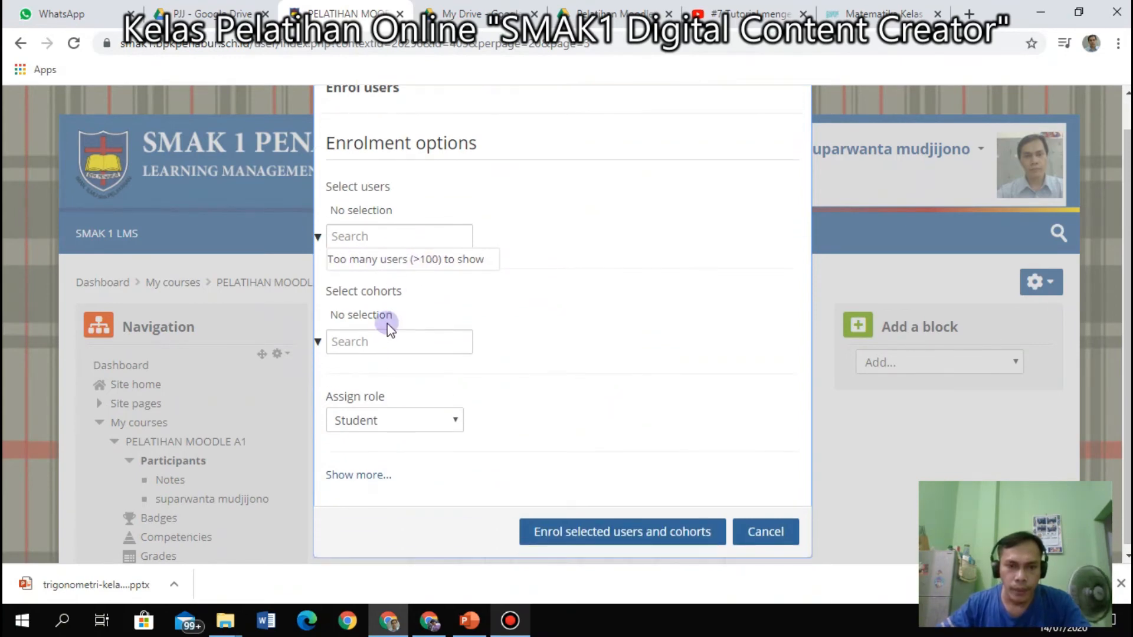
{"action": "left_click", "coordinate": [318, 336]}
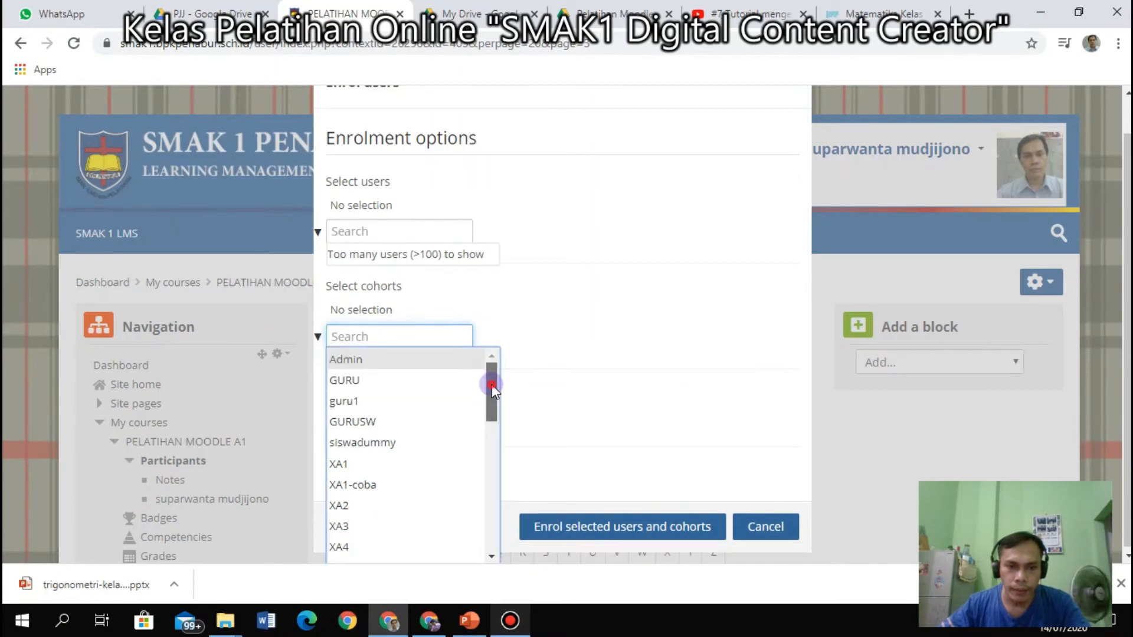
{"action": "mouse_move", "coordinate": [492, 382]}
{"action": "left_mouse_down"}
{"action": "mouse_move", "coordinate": [505, 536]}
{"action": "mouse_move", "coordinate": [506, 387]}
{"action": "left_mouse_up"}
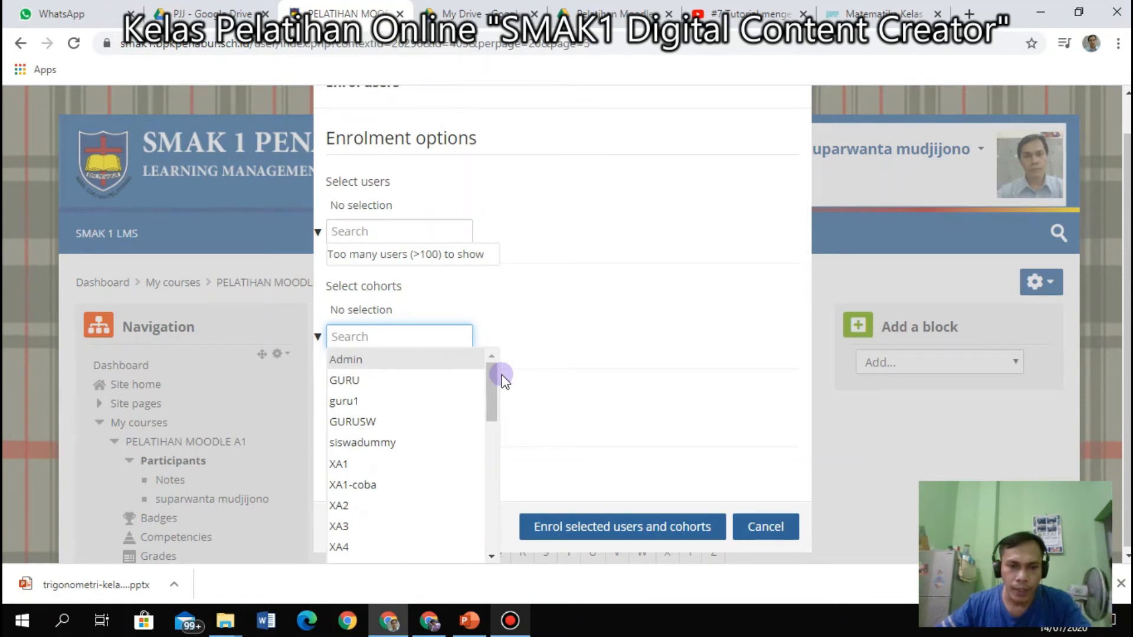
{"action": "left_click", "coordinate": [367, 450]}
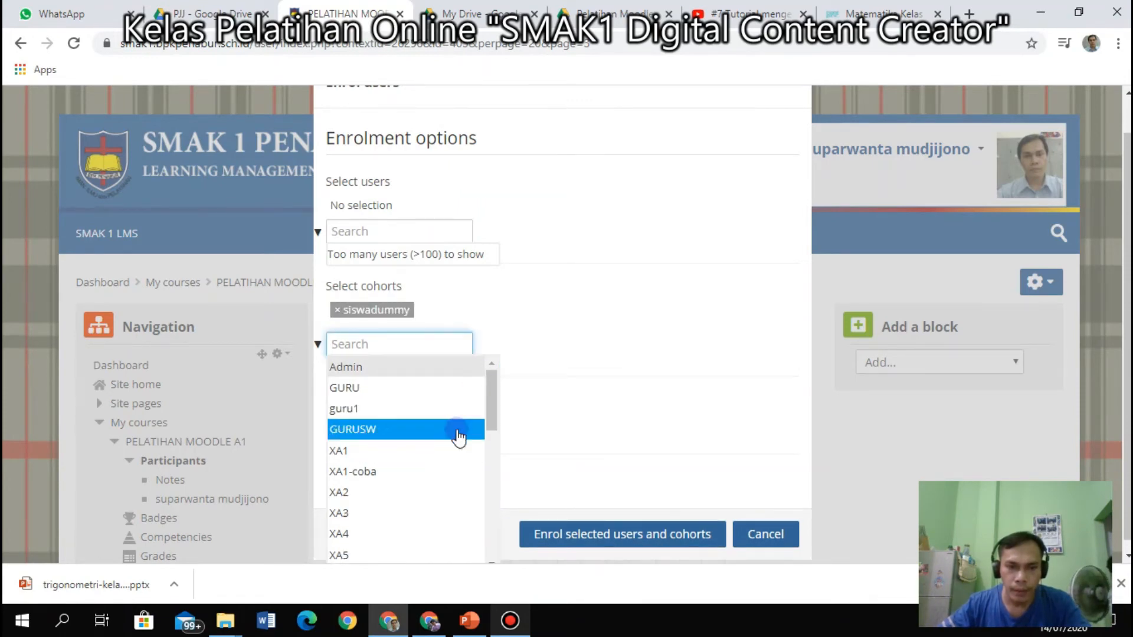
{"action": "left_click", "coordinate": [625, 369]}
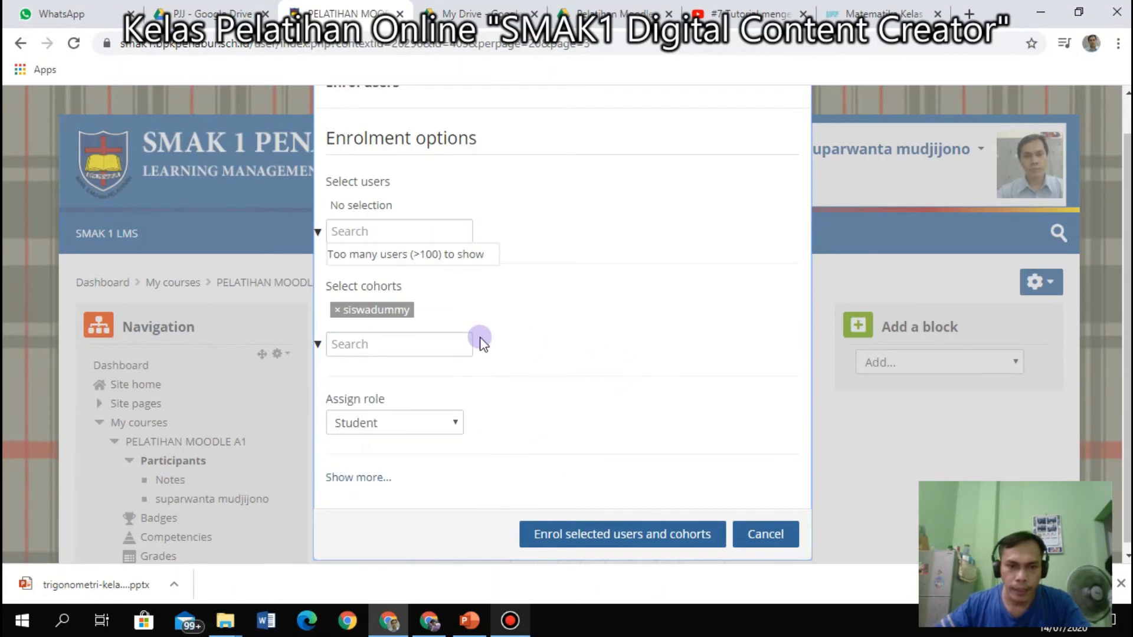
Keep Student as the assigned role and enrol the siswadummy cohort.
{"action": "left_click", "coordinate": [455, 423]}
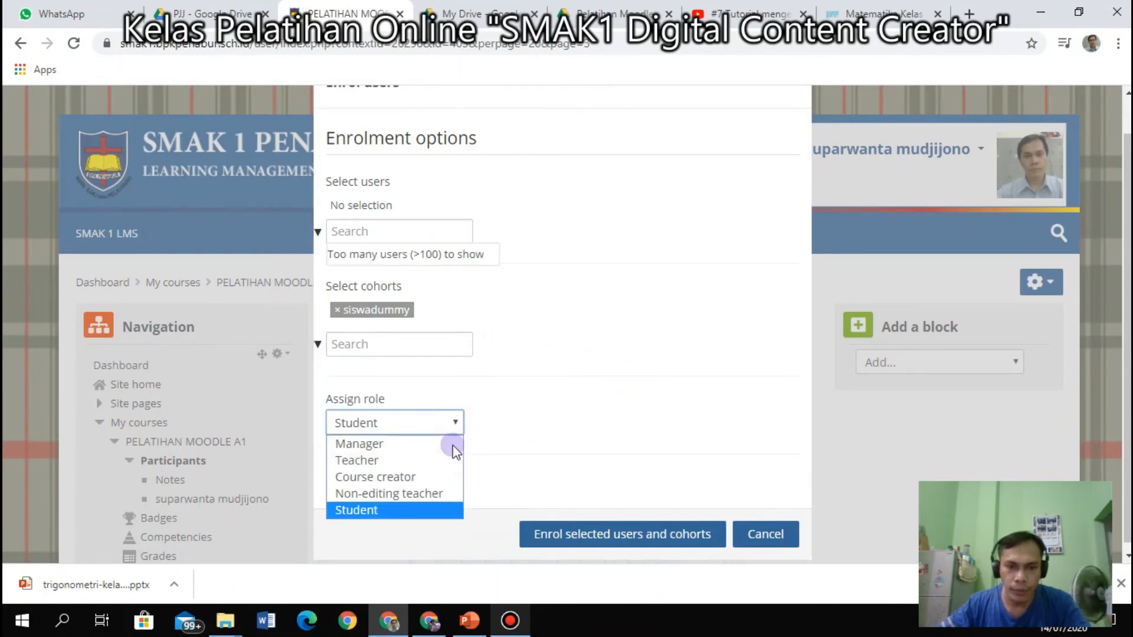
{"action": "left_click", "coordinate": [415, 510]}
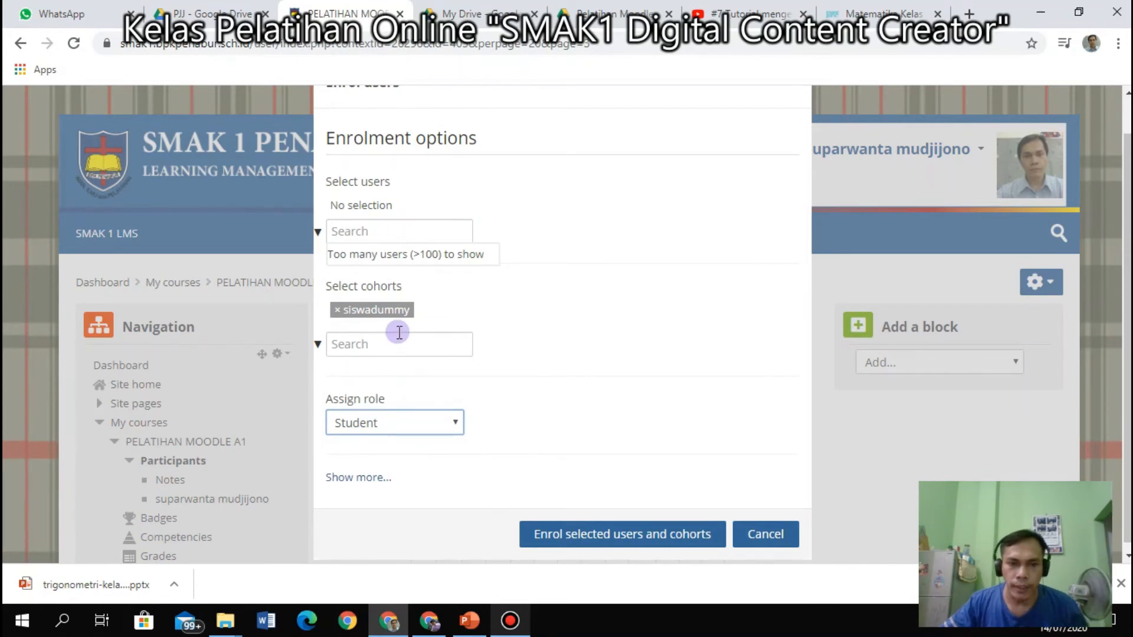
{"action": "left_click", "coordinate": [337, 311]}
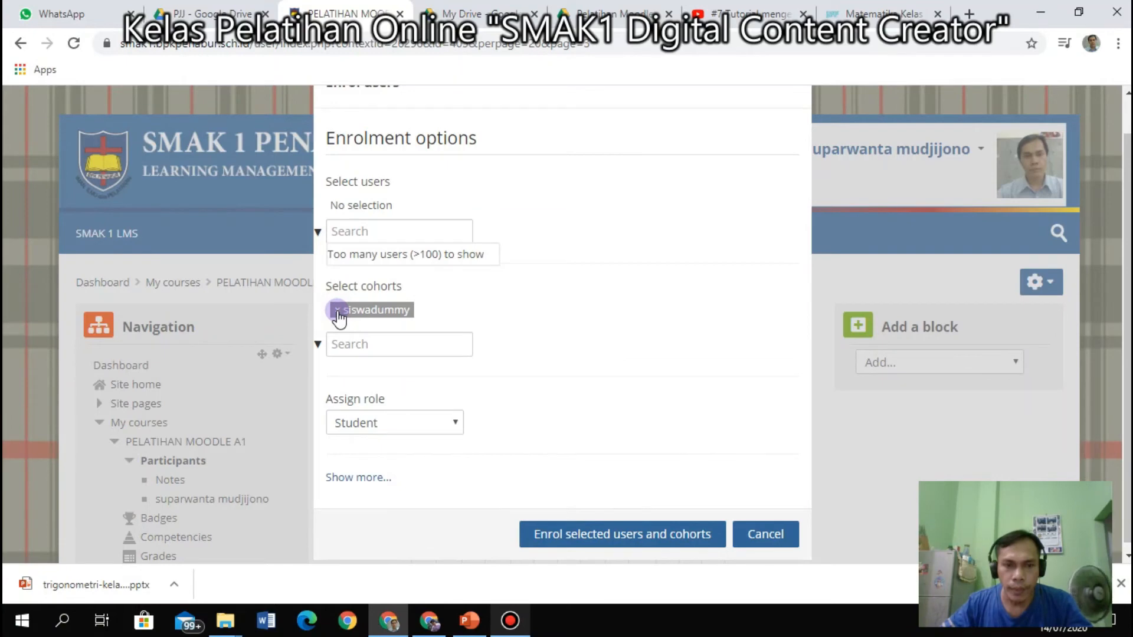
{"action": "left_click_drag", "start_coordinate": [339, 318], "coordinate": [536, 351]}
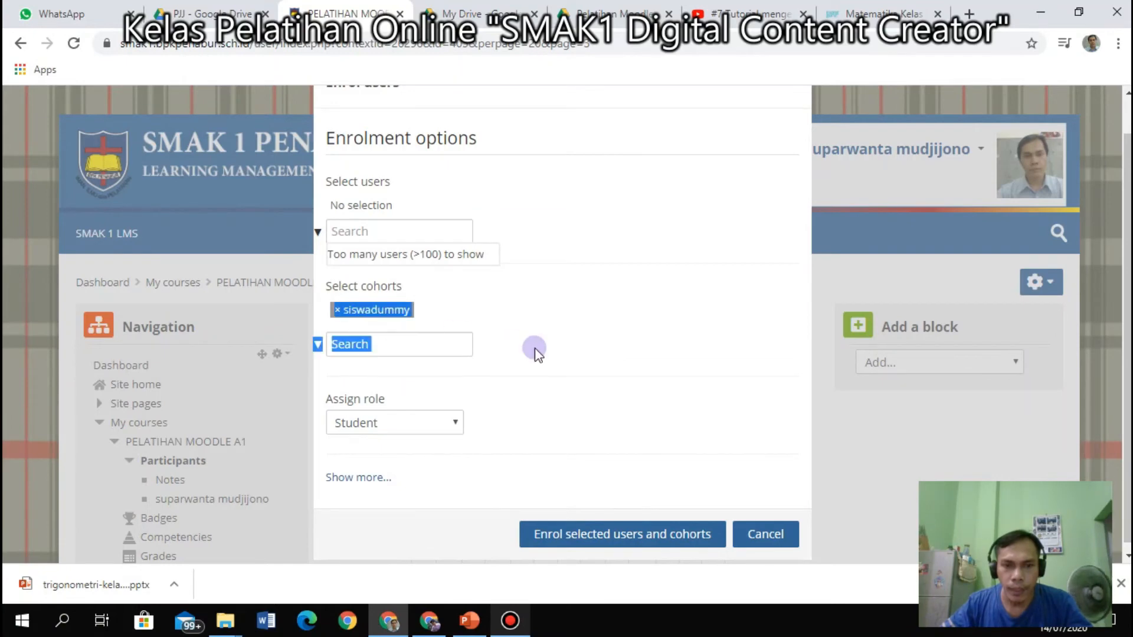
{"action": "left_click", "coordinate": [667, 534]}
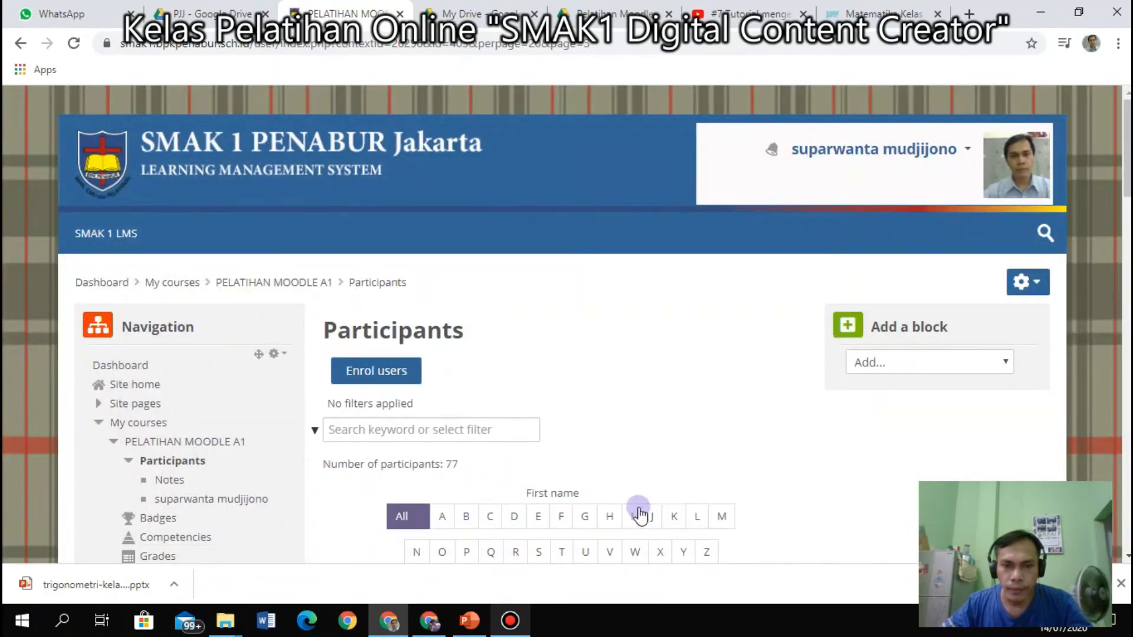
Review the participant list and reopen the Enrol users dialog.
{"action": "scroll", "coordinate": [475, 436], "scroll_direction": "down", "scroll_amount": 8}
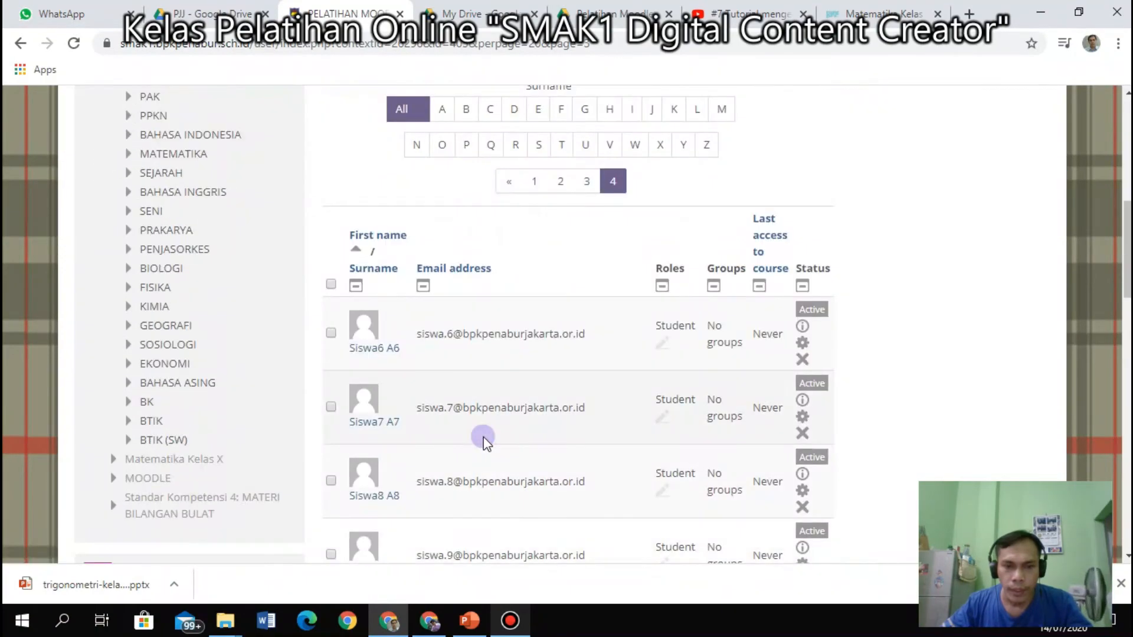
{"action": "scroll", "coordinate": [529, 354], "scroll_direction": "up", "scroll_amount": 3}
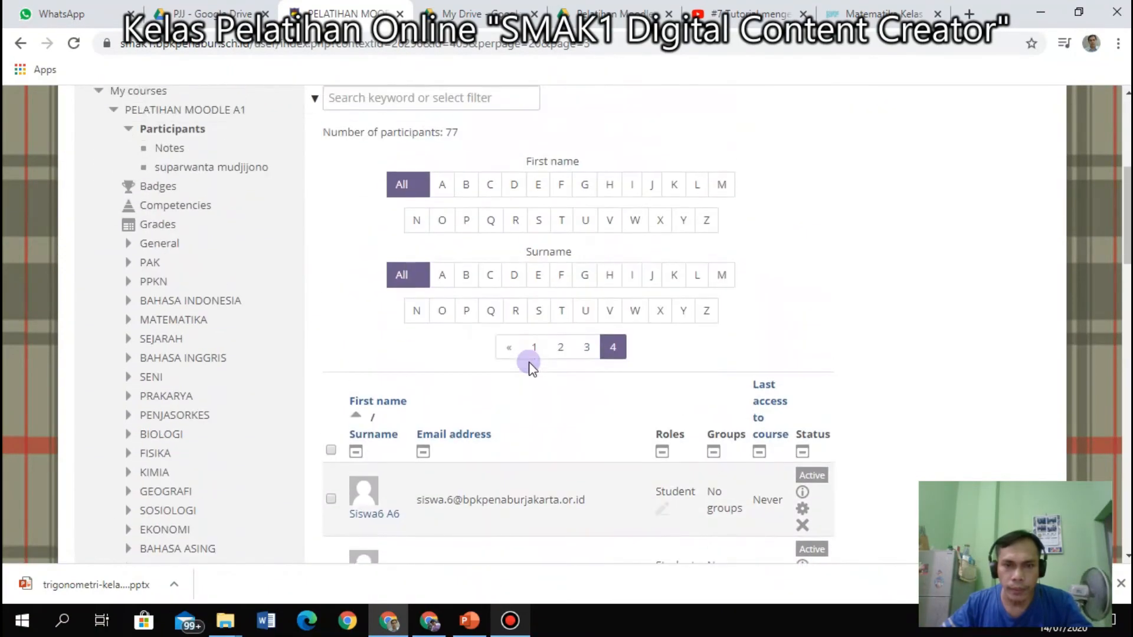
{"action": "scroll", "coordinate": [529, 363], "scroll_direction": "down", "scroll_amount": 9}
{"action": "scroll", "coordinate": [529, 362], "scroll_direction": "down", "scroll_amount": 8}
{"action": "scroll", "coordinate": [529, 363], "scroll_direction": "up", "scroll_amount": 8}
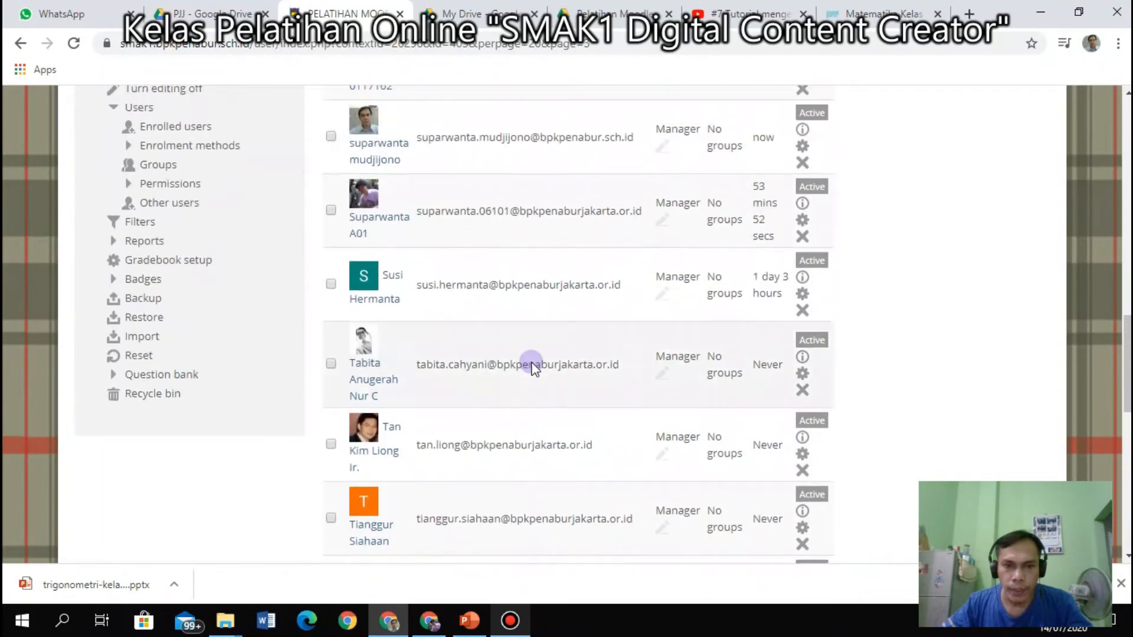
{"action": "scroll", "coordinate": [532, 362], "scroll_direction": "up", "scroll_amount": 5}
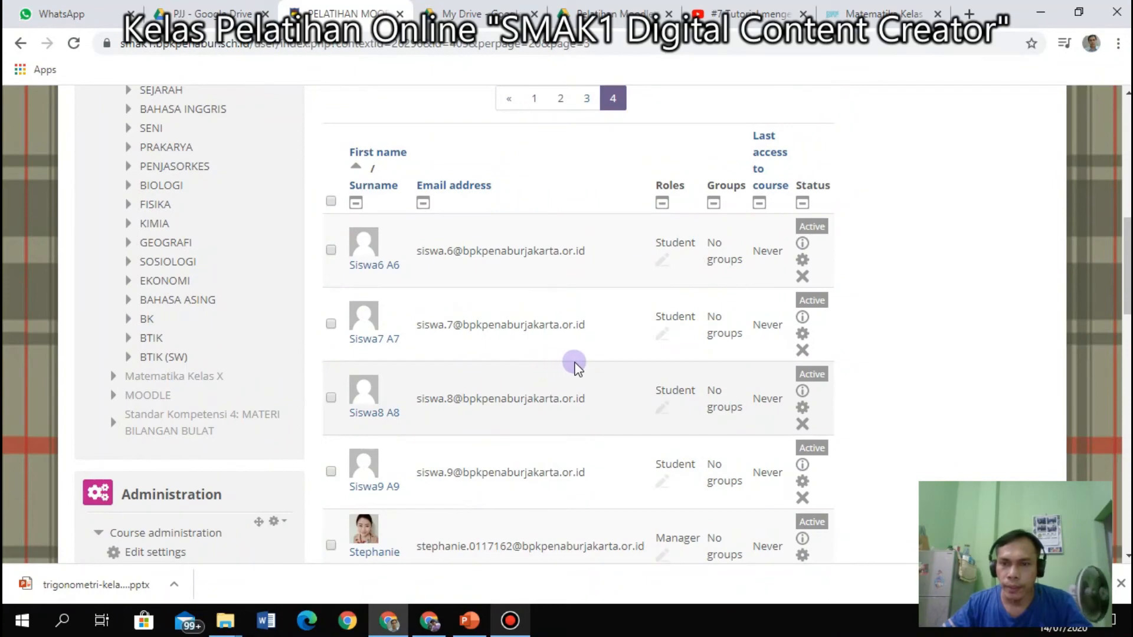
{"action": "scroll", "coordinate": [410, 295], "scroll_direction": "up", "scroll_amount": 9}
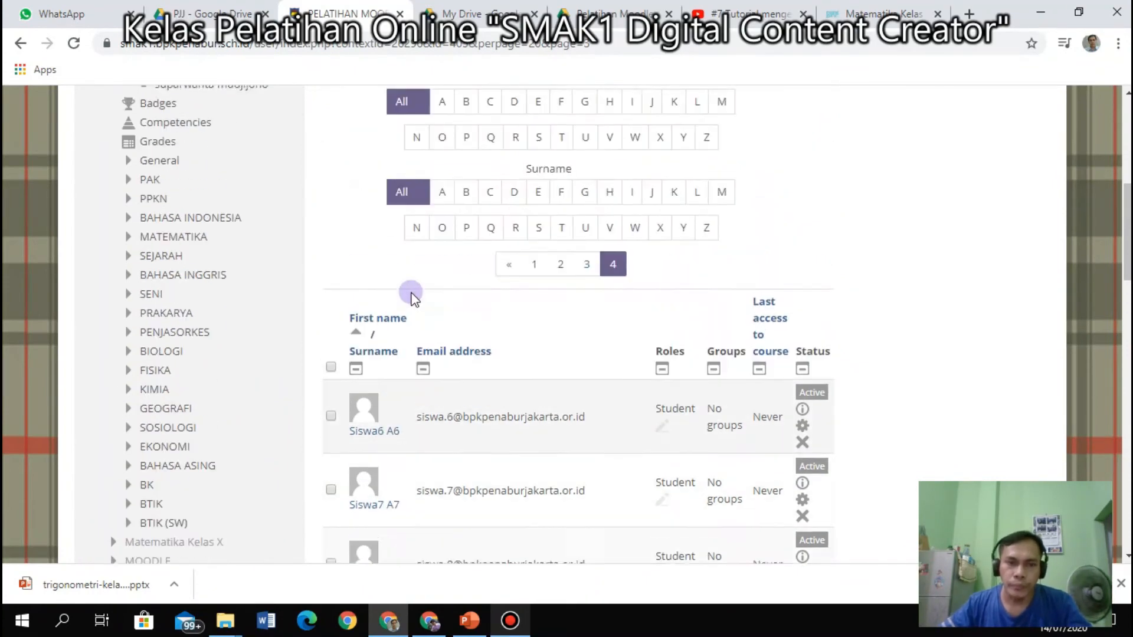
{"action": "scroll", "coordinate": [418, 390], "scroll_direction": "down", "scroll_amount": 1}
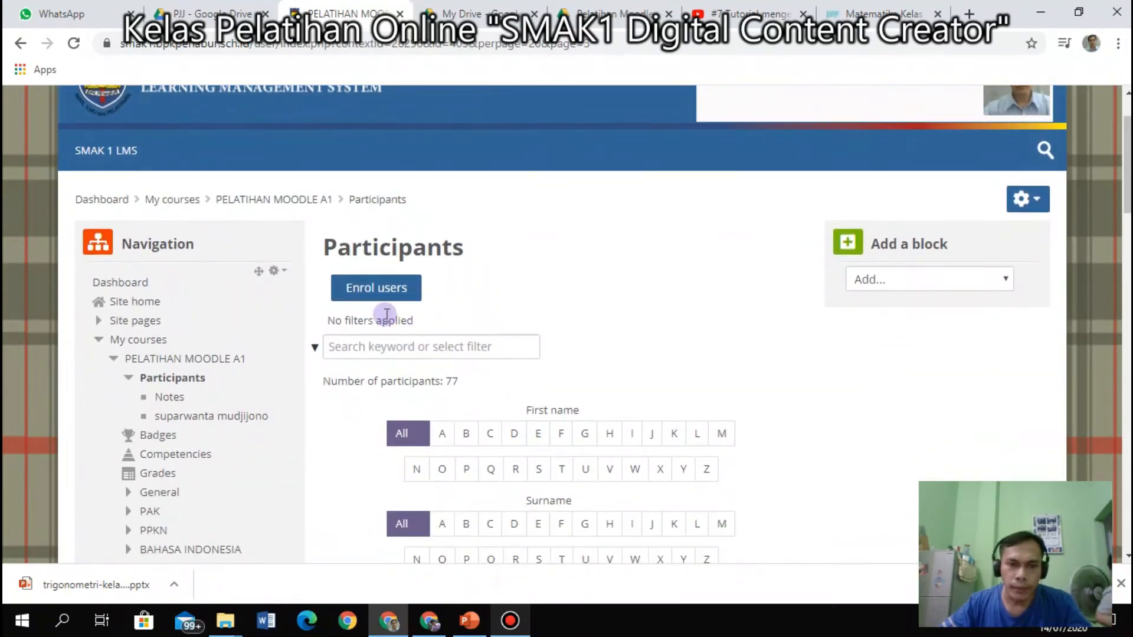
{"action": "left_click", "coordinate": [382, 295]}
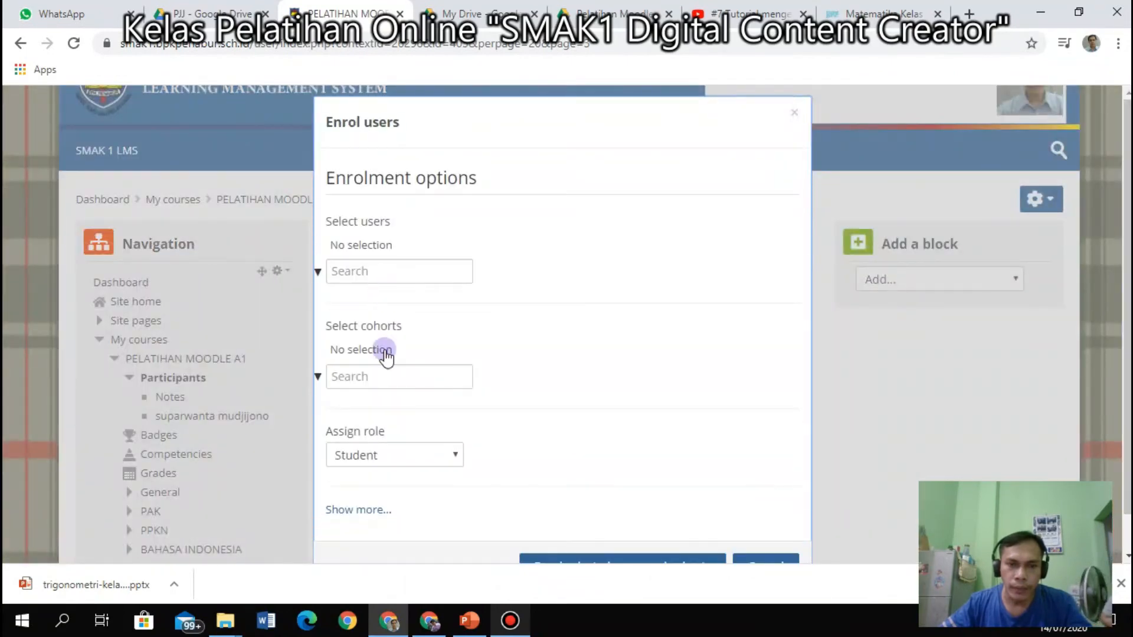
Search cohorts for 'xi' and select XIA1, removing the mistakenly added XIA3.
{"action": "left_click", "coordinate": [388, 376]}
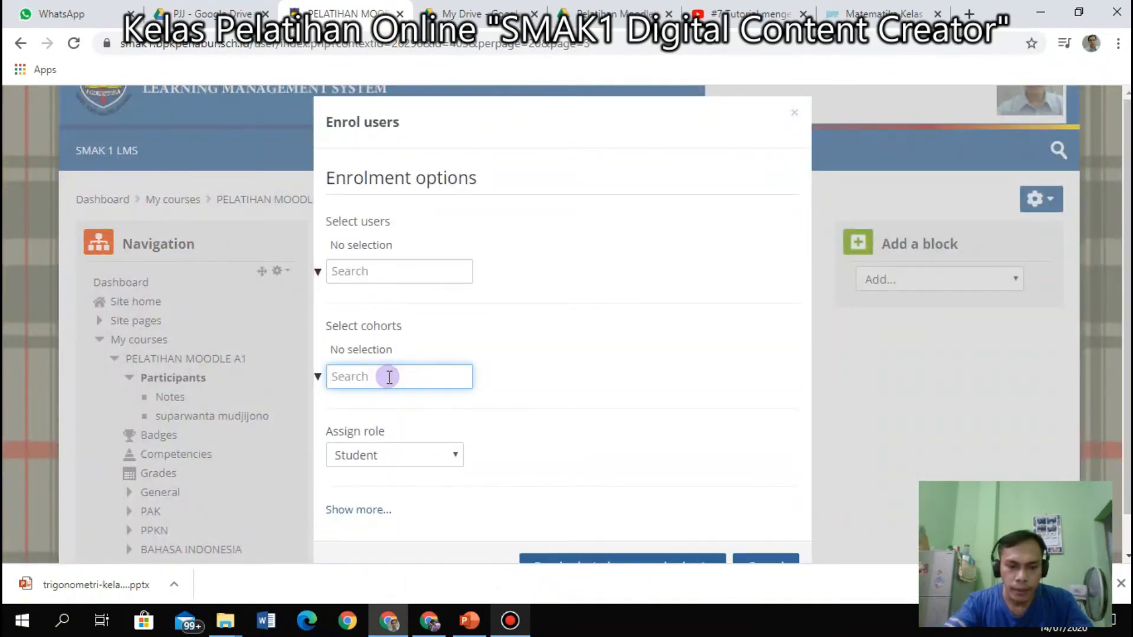
{"action": "type", "text": "xi"}
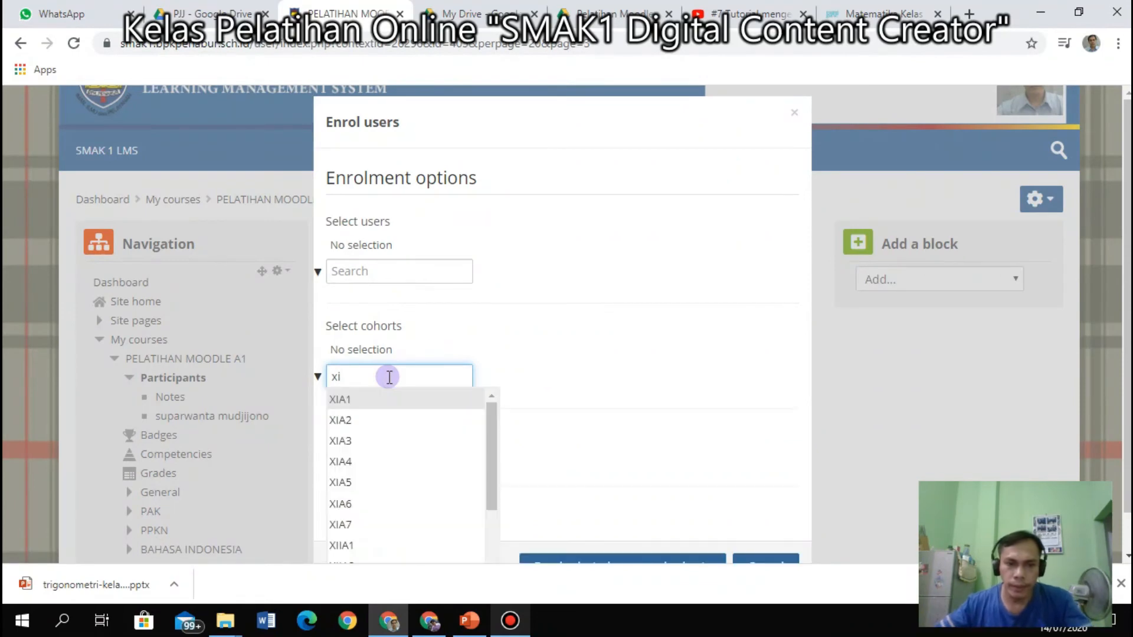
{"action": "left_click", "coordinate": [383, 400]}
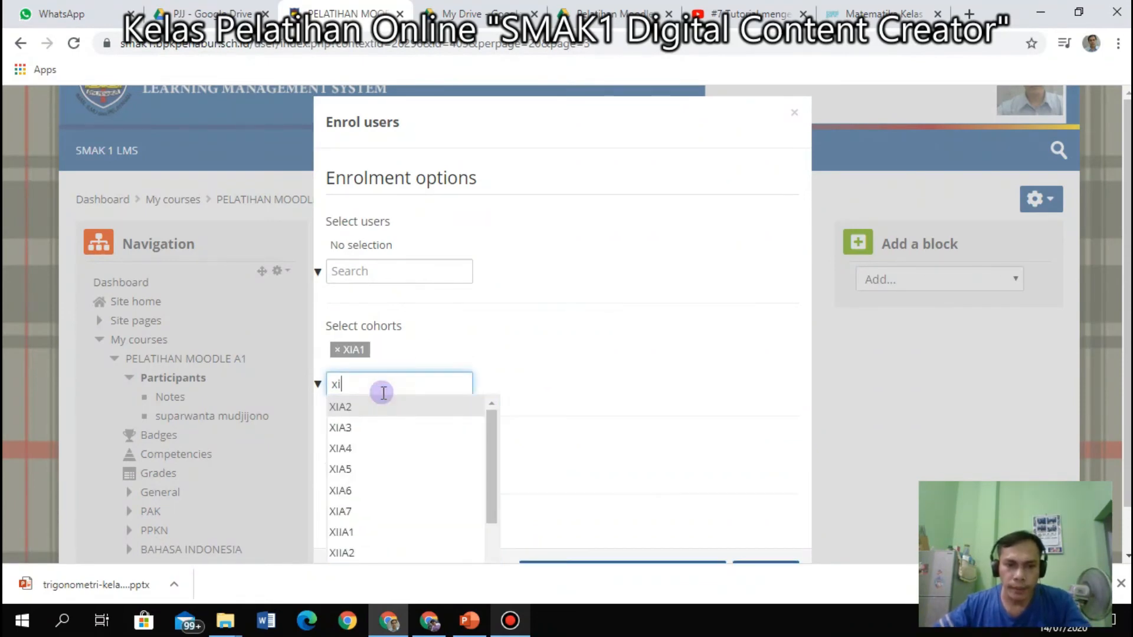
{"action": "left_click", "coordinate": [352, 425]}
{"action": "left_click", "coordinate": [383, 352]}
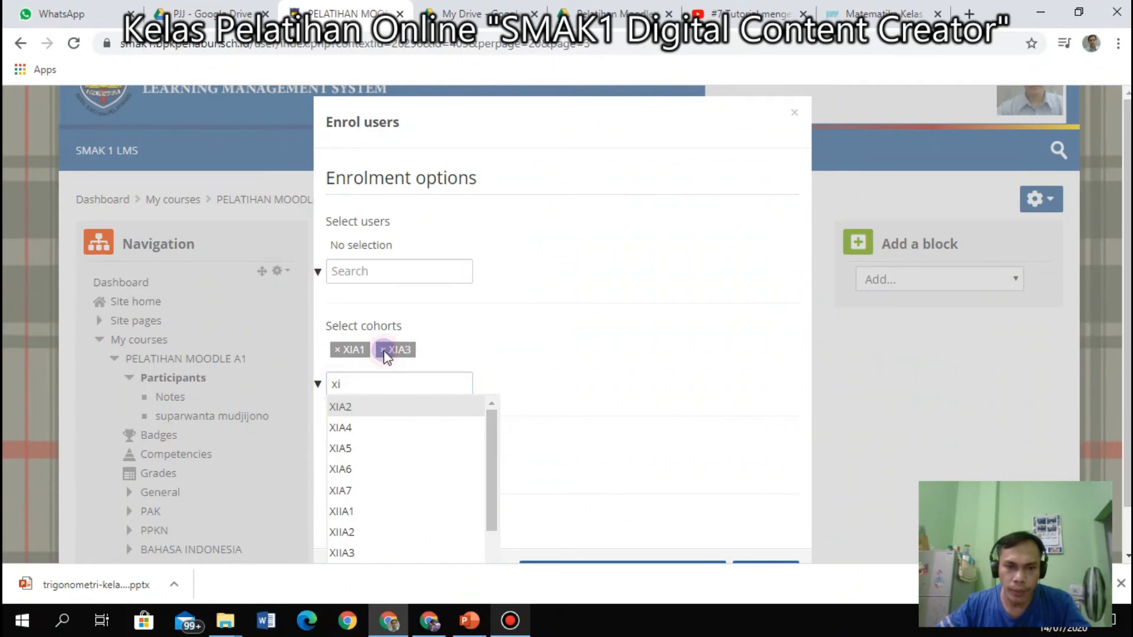
Clear the cohort search and enrol XIA1 as students, bringing the total to 110.
{"action": "left_click_drag", "start_coordinate": [369, 388], "coordinate": [299, 385]}
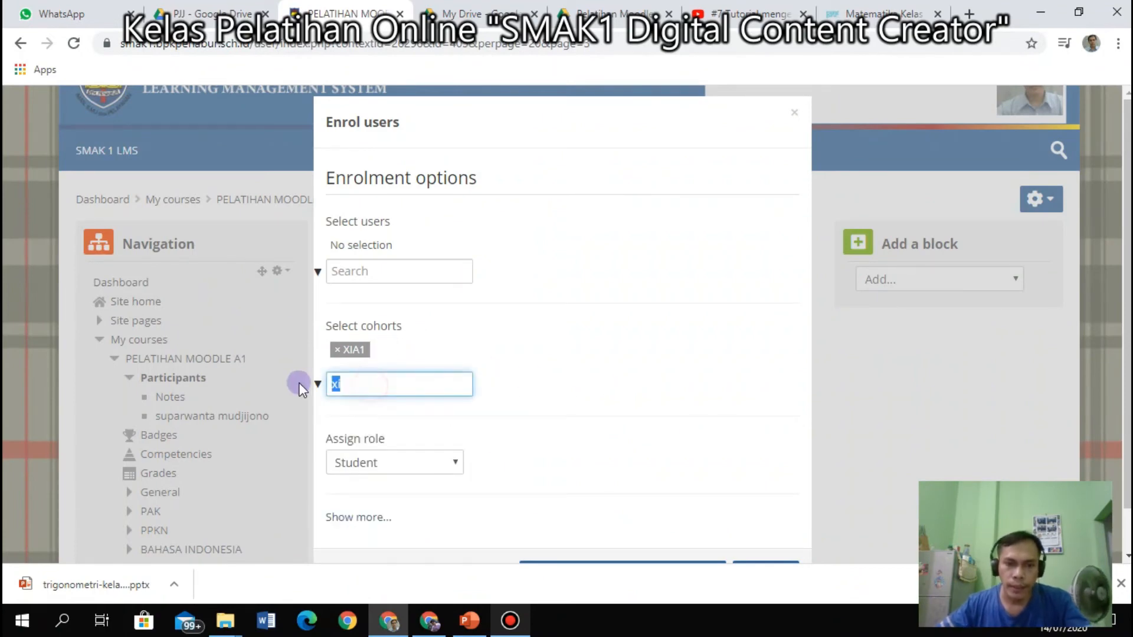
{"action": "key", "text": "BackSpace"}
{"action": "scroll", "coordinate": [607, 400], "scroll_direction": "down", "scroll_amount": 1}
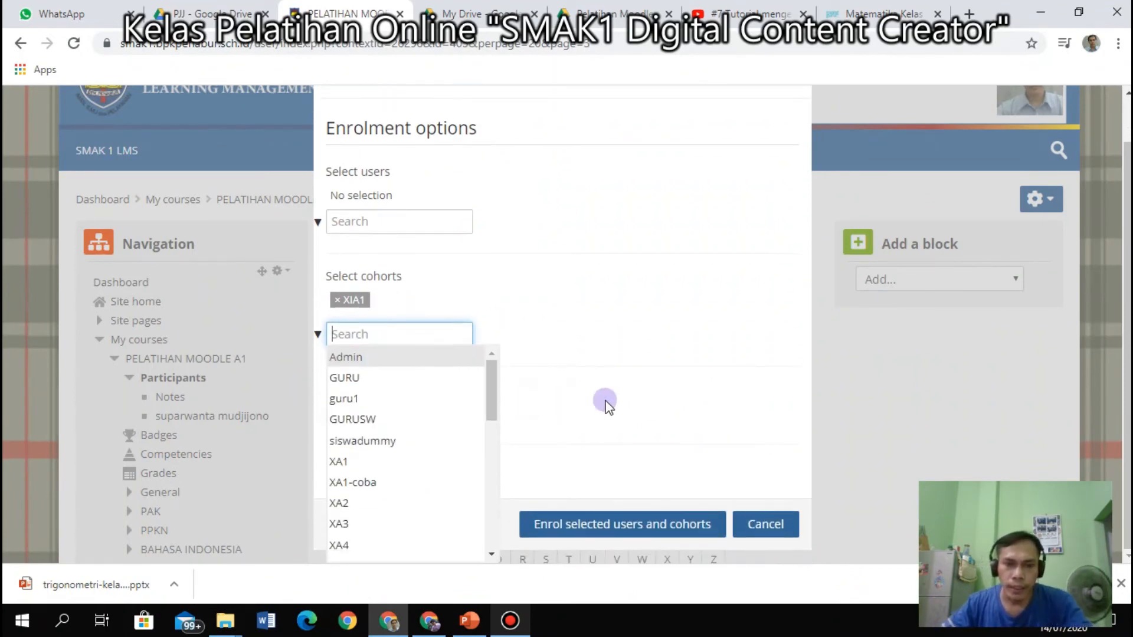
{"action": "left_click", "coordinate": [633, 388]}
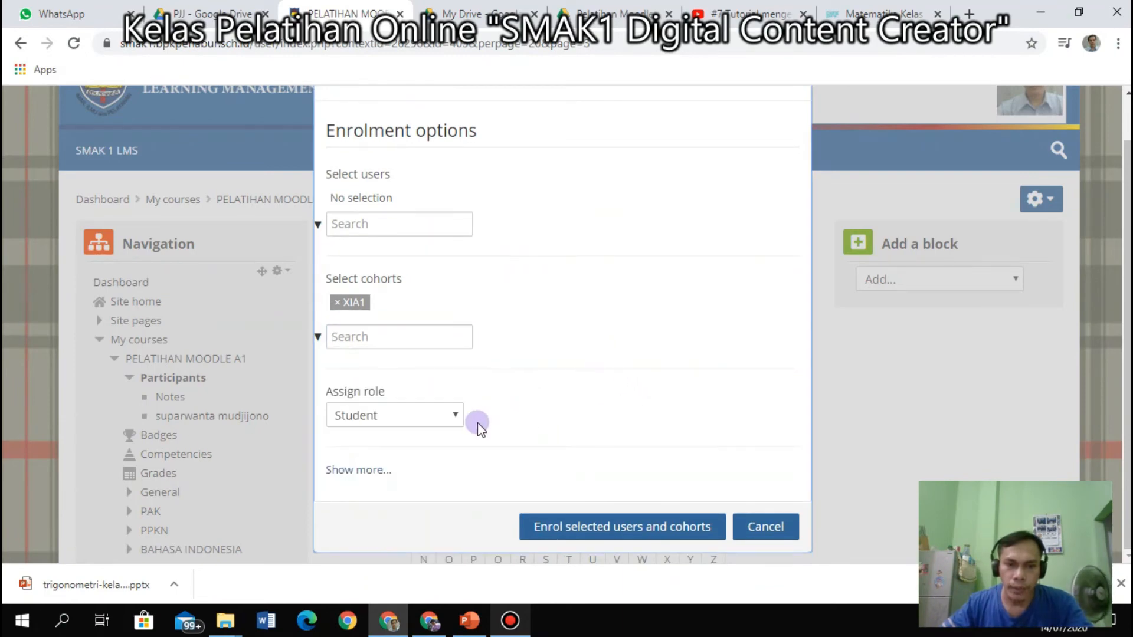
{"action": "left_click", "coordinate": [594, 527]}
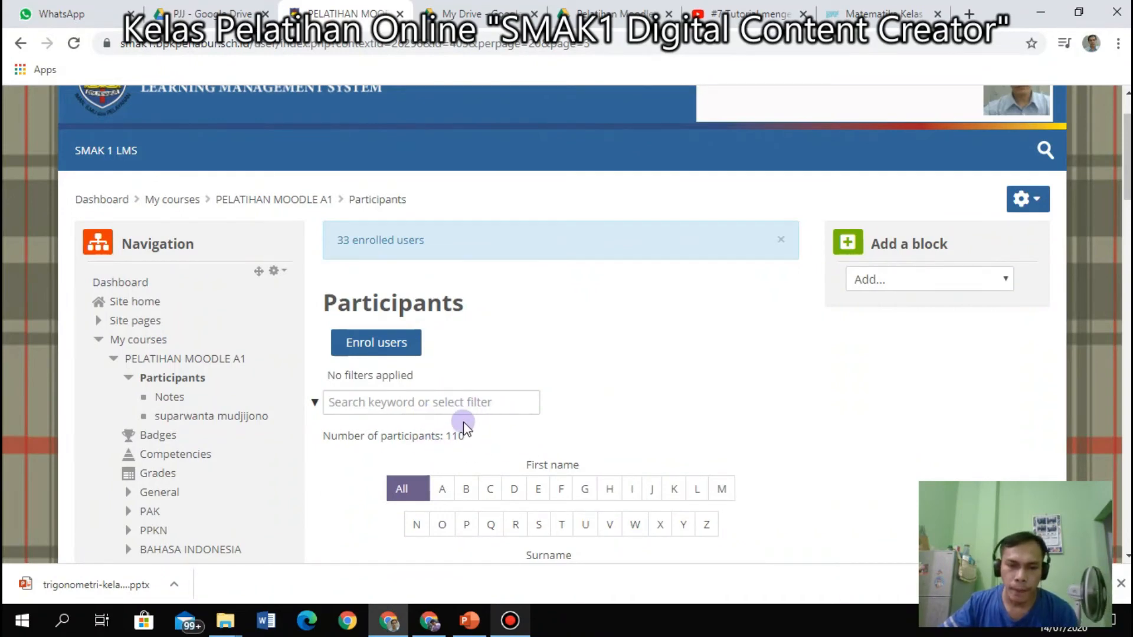
Browse pages 6 and 5 of the 110-participant list.
{"action": "scroll", "coordinate": [465, 423], "scroll_direction": "down", "scroll_amount": 7}
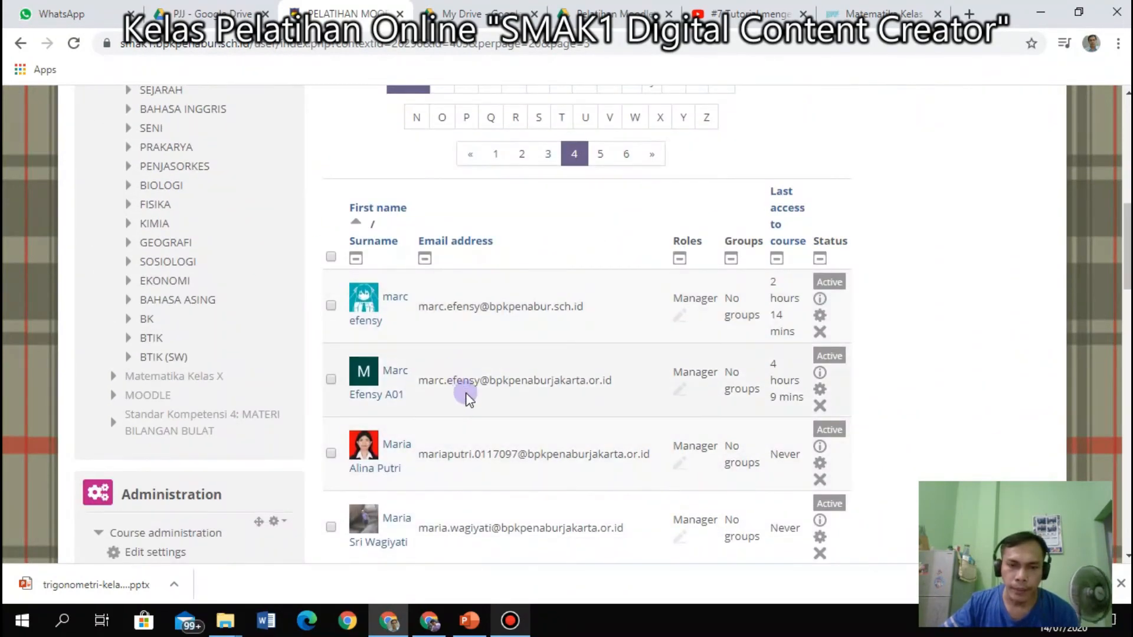
{"action": "scroll", "coordinate": [466, 396], "scroll_direction": "down", "scroll_amount": 20}
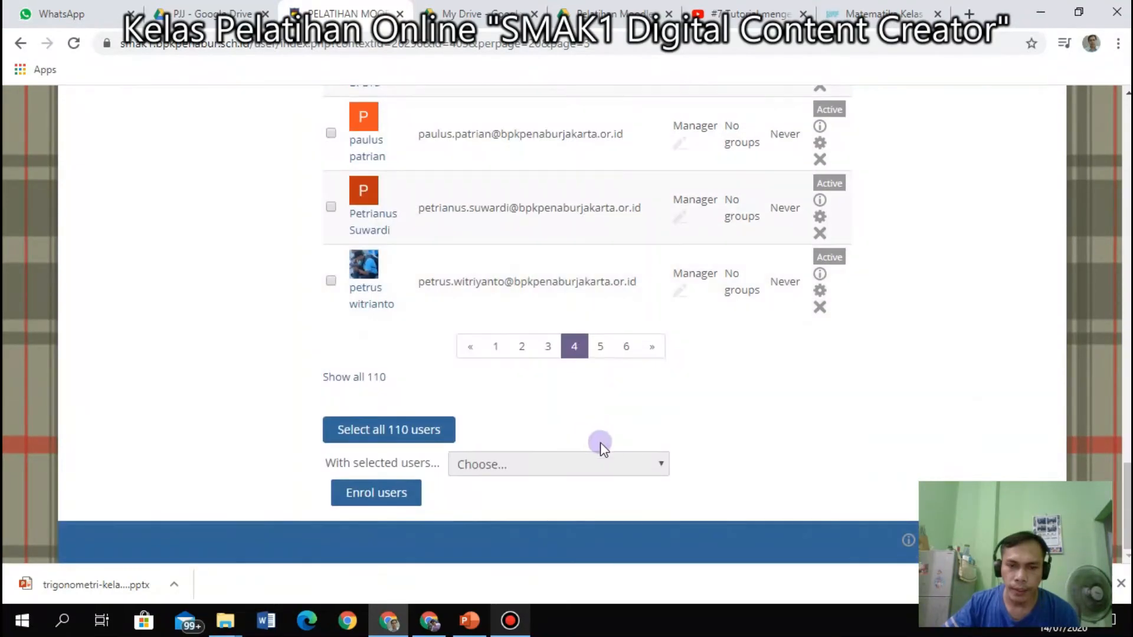
{"action": "left_click", "coordinate": [624, 350]}
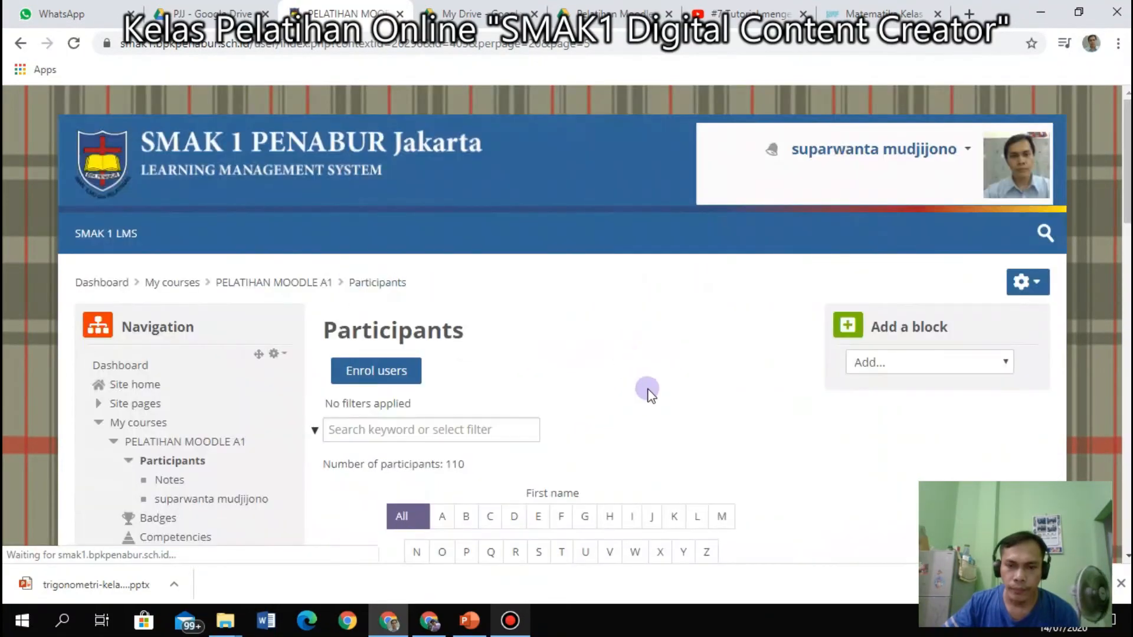
{"action": "scroll", "coordinate": [649, 401], "scroll_direction": "down", "scroll_amount": 6}
{"action": "scroll", "coordinate": [654, 413], "scroll_direction": "down", "scroll_amount": 10}
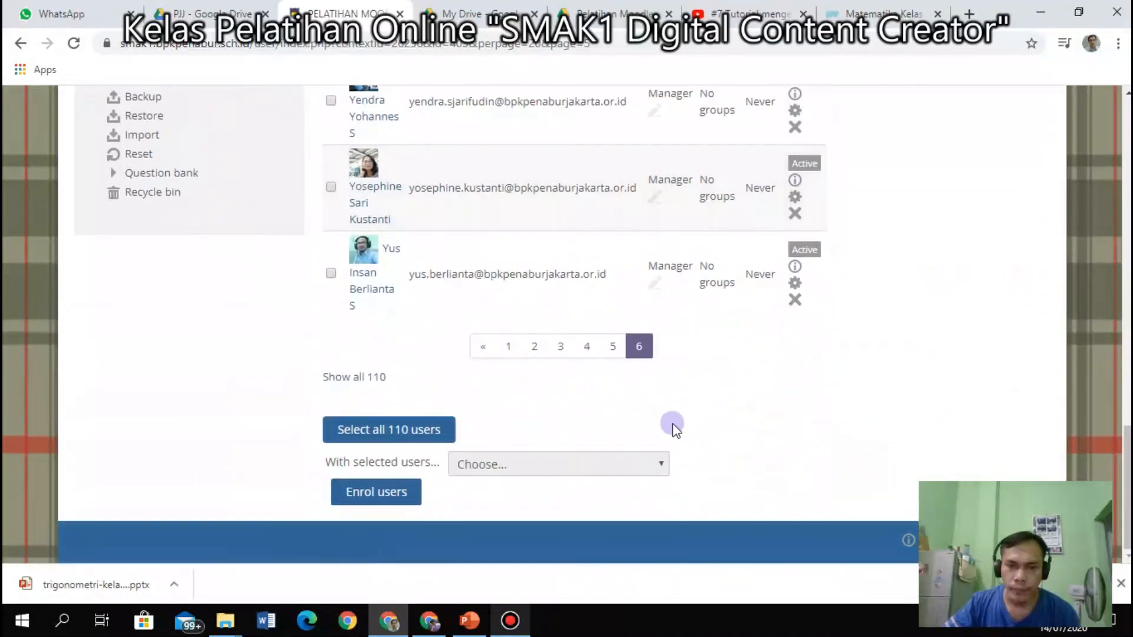
{"action": "left_click", "coordinate": [605, 353]}
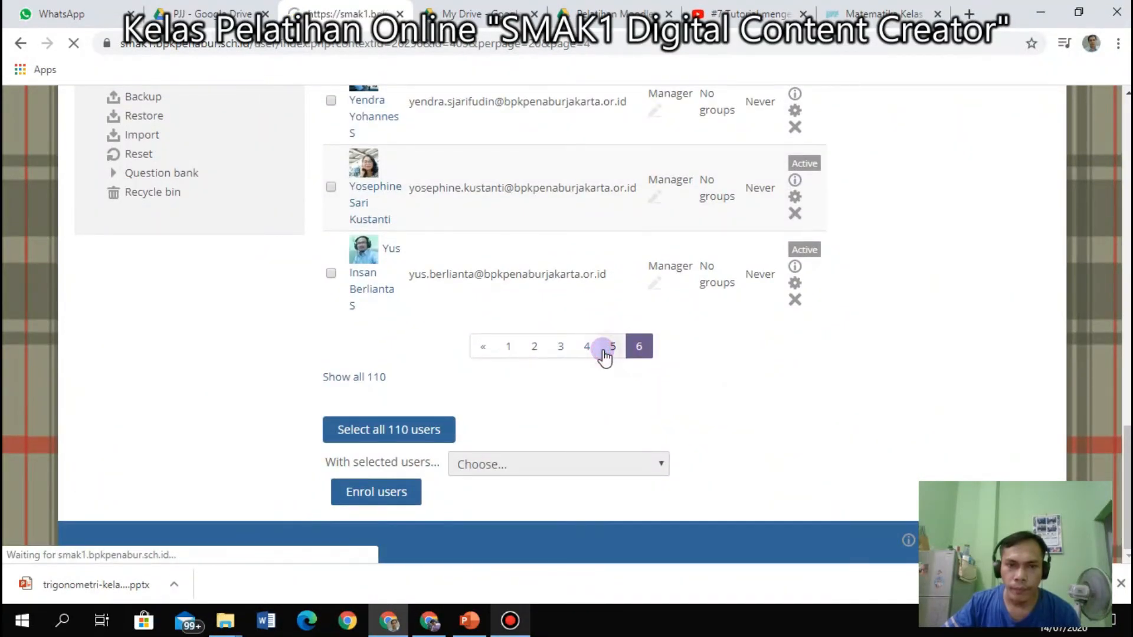
{"action": "scroll", "coordinate": [626, 439], "scroll_direction": "down", "scroll_amount": 4}
{"action": "scroll", "coordinate": [625, 440], "scroll_direction": "down", "scroll_amount": 12}
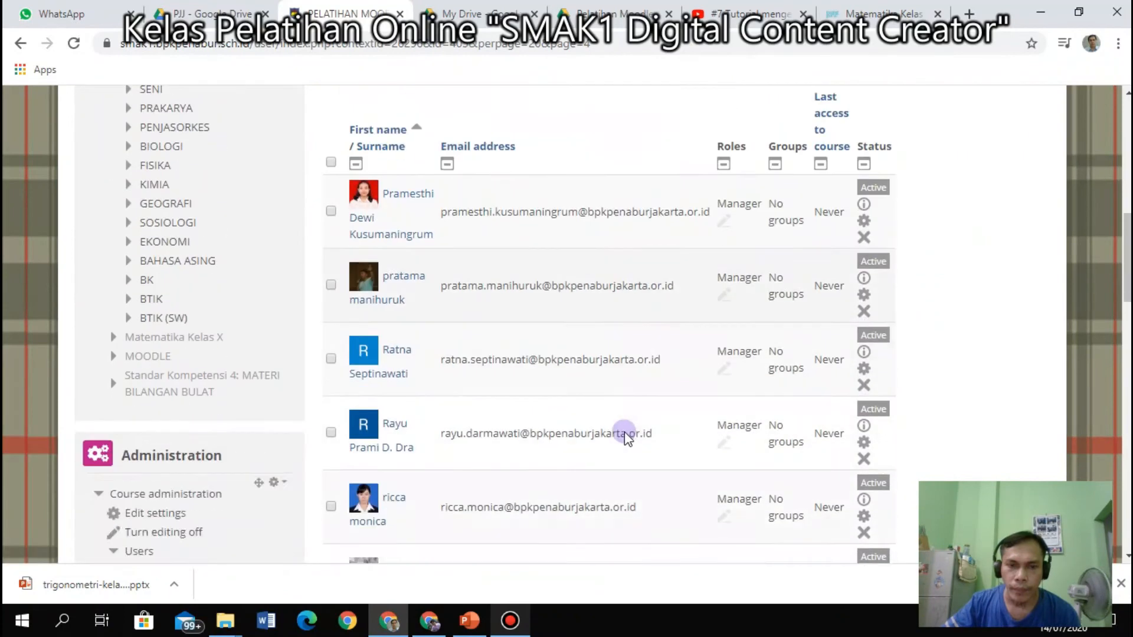
{"action": "scroll", "coordinate": [624, 432], "scroll_direction": "down", "scroll_amount": 13}
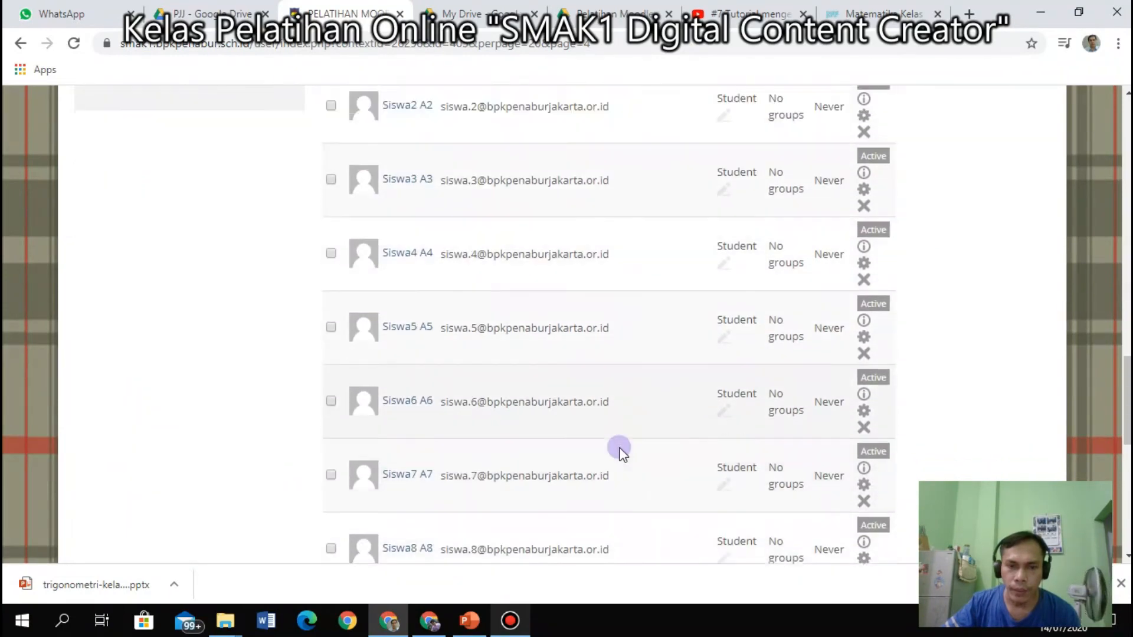
{"action": "scroll", "coordinate": [621, 449], "scroll_direction": "down", "scroll_amount": 2}
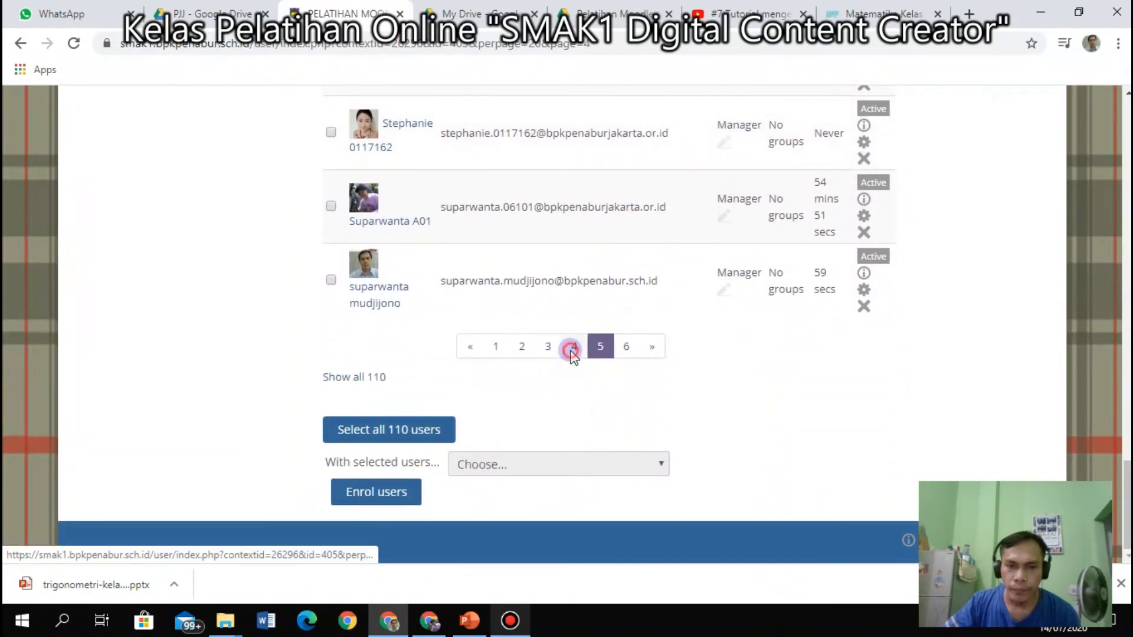
Review page 4 of the participant list.
{"action": "left_click", "coordinate": [572, 351]}
{"action": "scroll", "coordinate": [562, 412], "scroll_direction": "down", "scroll_amount": 4}
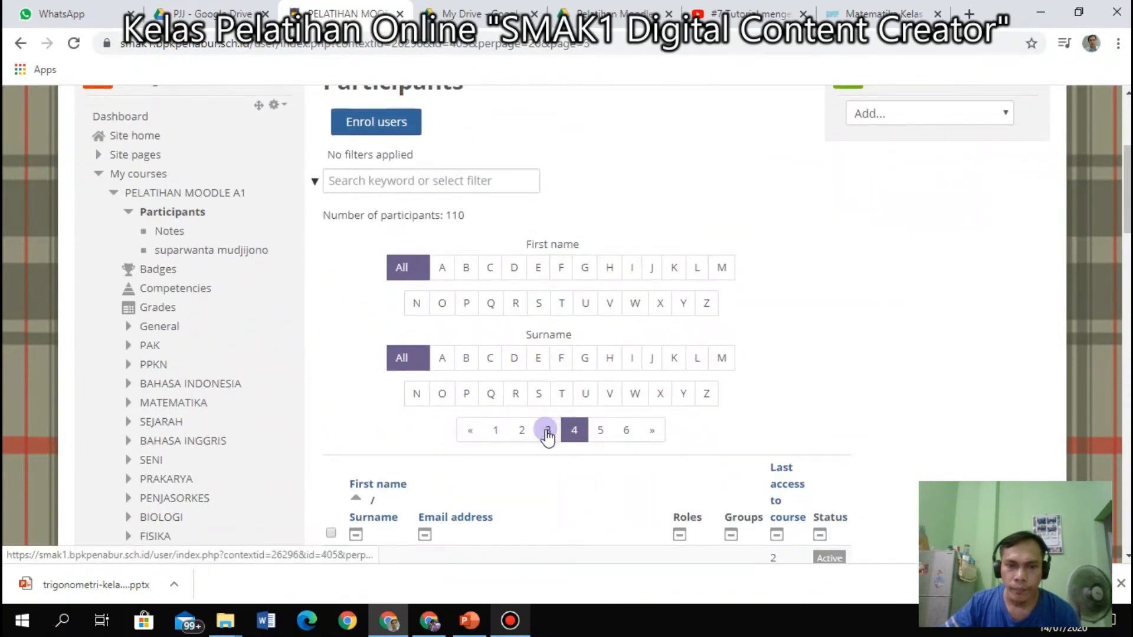
{"action": "scroll", "coordinate": [554, 463], "scroll_direction": "down", "scroll_amount": 6}
{"action": "scroll", "coordinate": [558, 466], "scroll_direction": "down", "scroll_amount": 1}
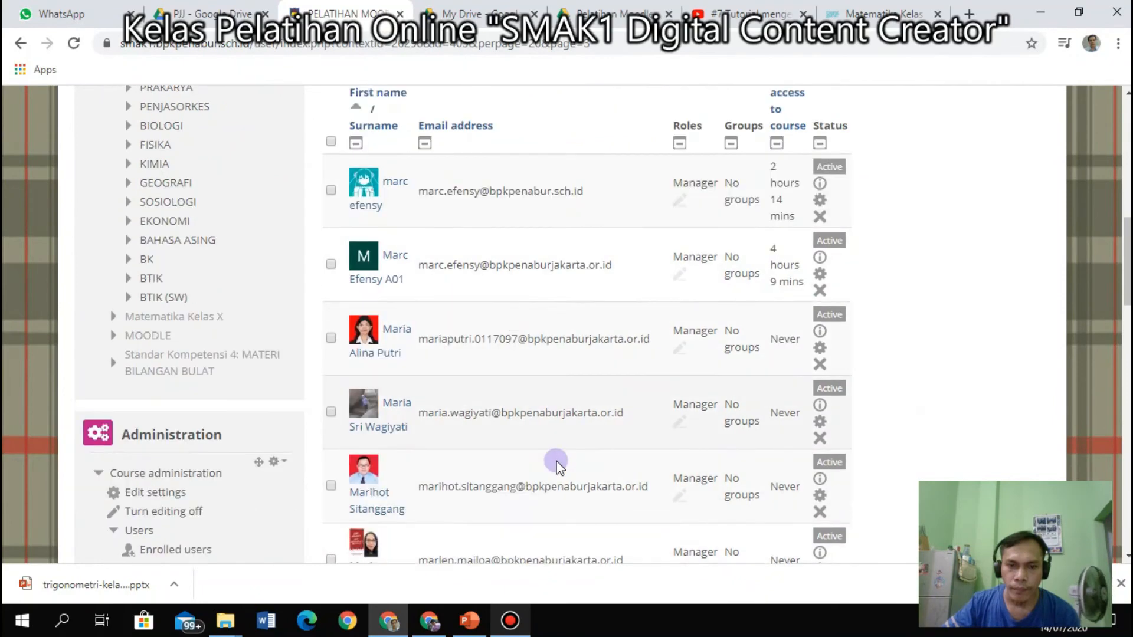
{"action": "scroll", "coordinate": [557, 466], "scroll_direction": "down", "scroll_amount": 3}
{"action": "scroll", "coordinate": [557, 463], "scroll_direction": "up", "scroll_amount": 8}
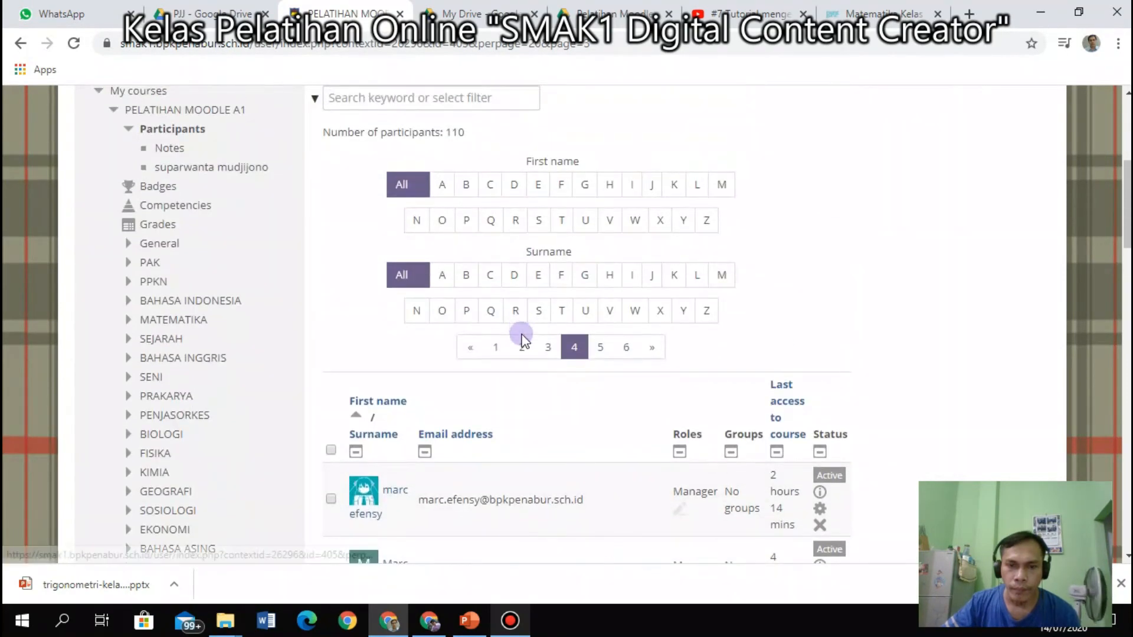
{"action": "scroll", "coordinate": [523, 339], "scroll_direction": "up", "scroll_amount": 4}
{"action": "scroll", "coordinate": [519, 332], "scroll_direction": "down", "scroll_amount": 3}
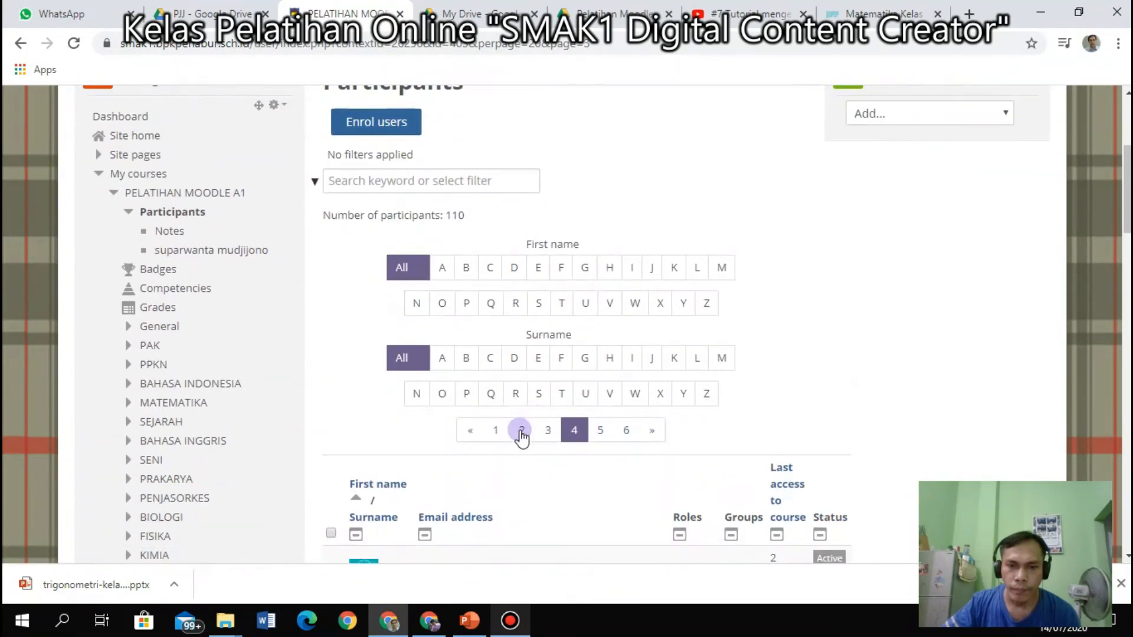
Review page 2, then page 6 of the participant list.
{"action": "left_click", "coordinate": [521, 433]}
{"action": "scroll", "coordinate": [525, 435], "scroll_direction": "down", "scroll_amount": 10}
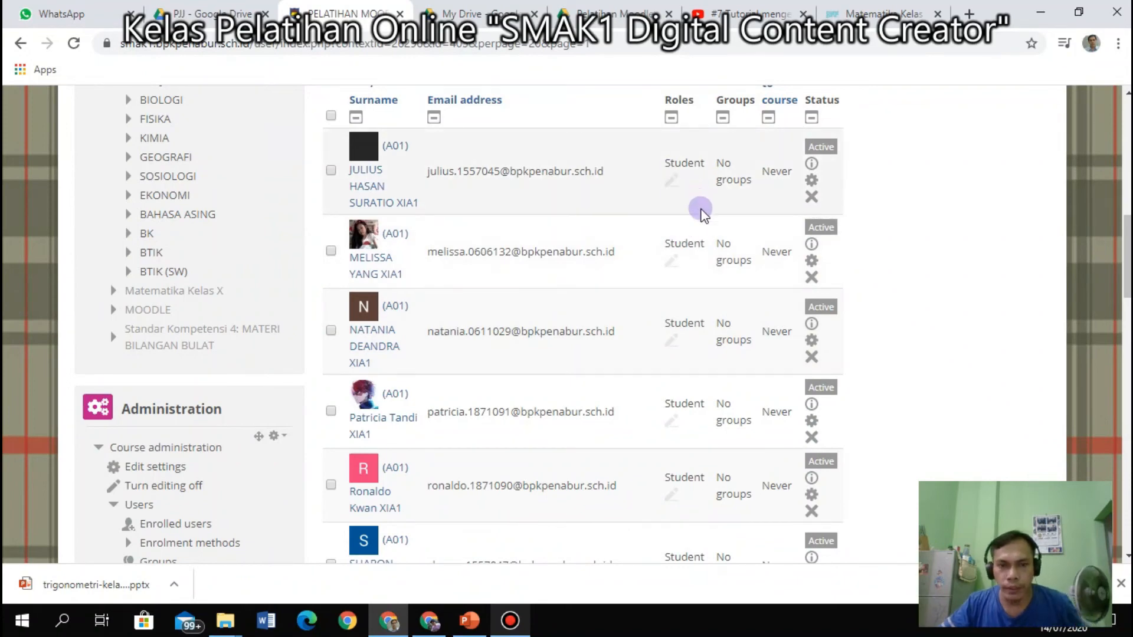
{"action": "scroll", "coordinate": [501, 246], "scroll_direction": "up", "scroll_amount": 4}
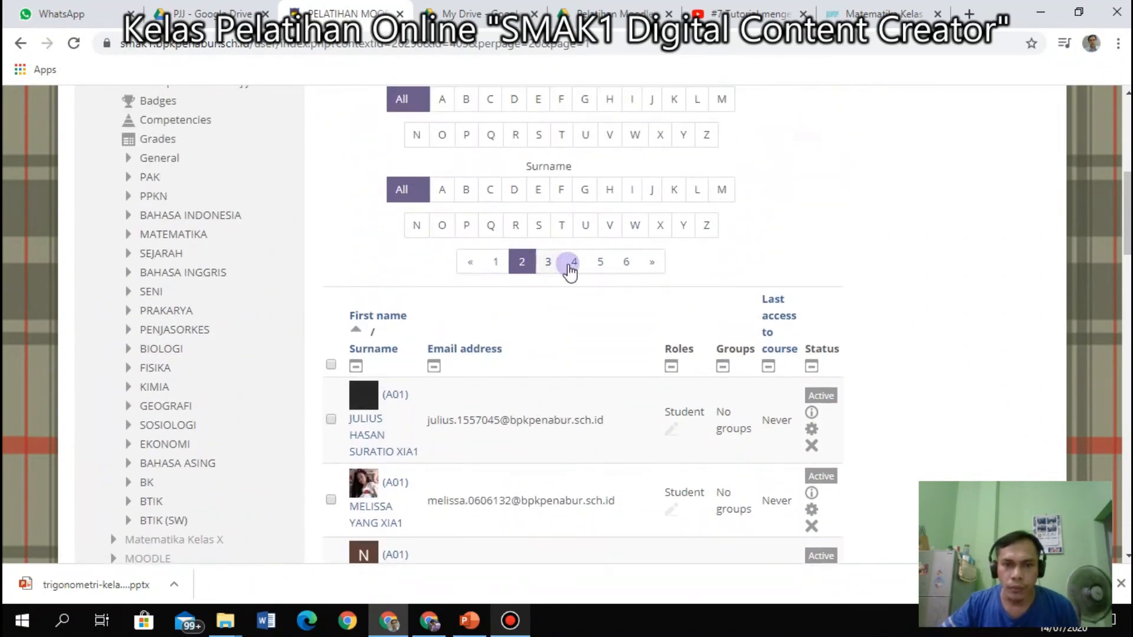
{"action": "left_click", "coordinate": [626, 262]}
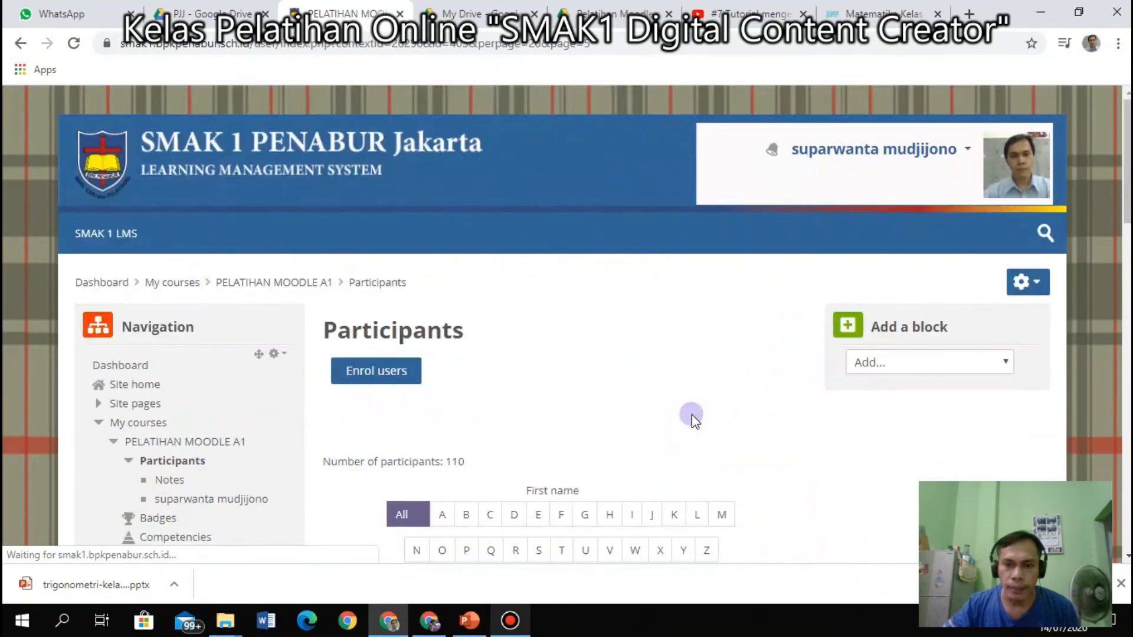
{"action": "scroll", "coordinate": [687, 416], "scroll_direction": "down", "scroll_amount": 5}
{"action": "scroll", "coordinate": [685, 423], "scroll_direction": "down", "scroll_amount": 3}
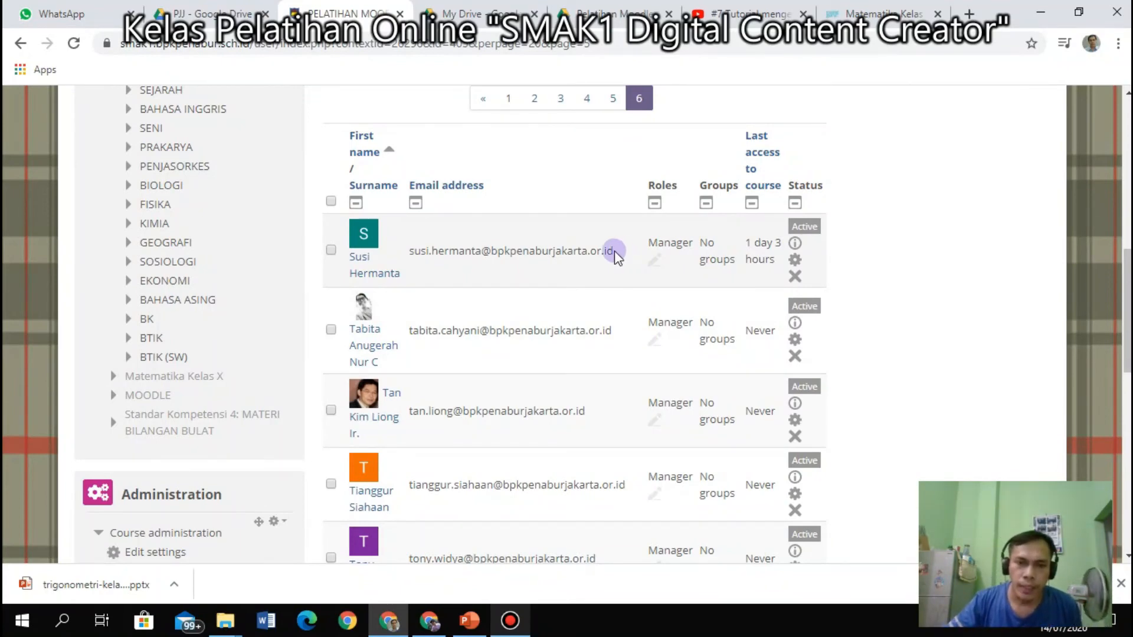
{"action": "scroll", "coordinate": [266, 246], "scroll_direction": "up", "scroll_amount": 10}
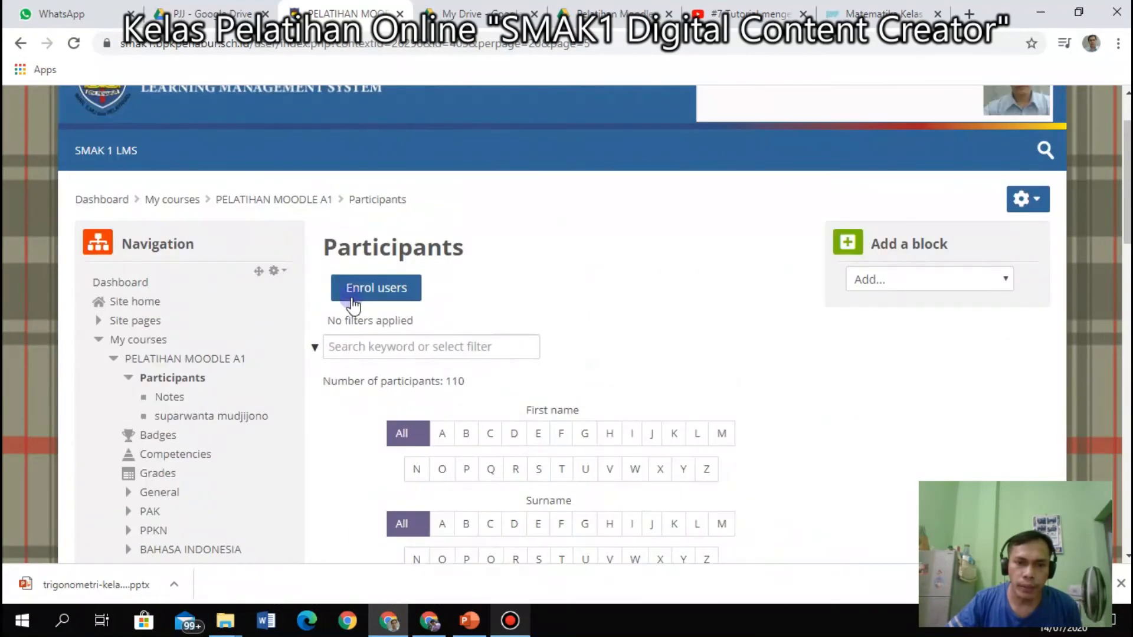
{"action": "left_click", "coordinate": [353, 302]}
{"action": "left_click", "coordinate": [362, 271]}
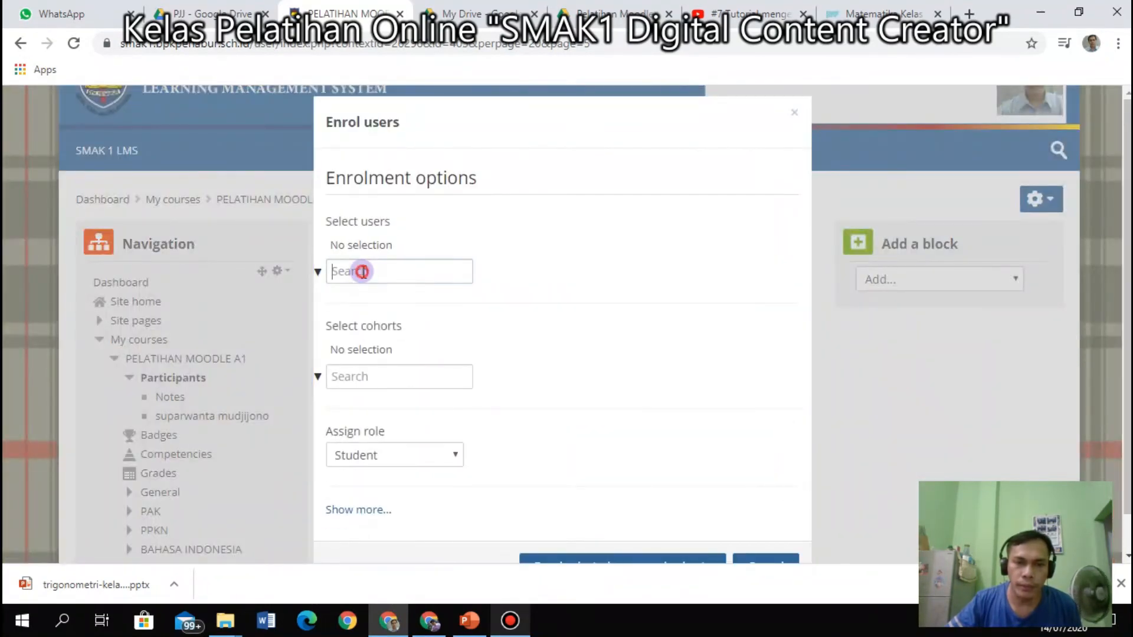
{"action": "left_click", "coordinate": [390, 376]}
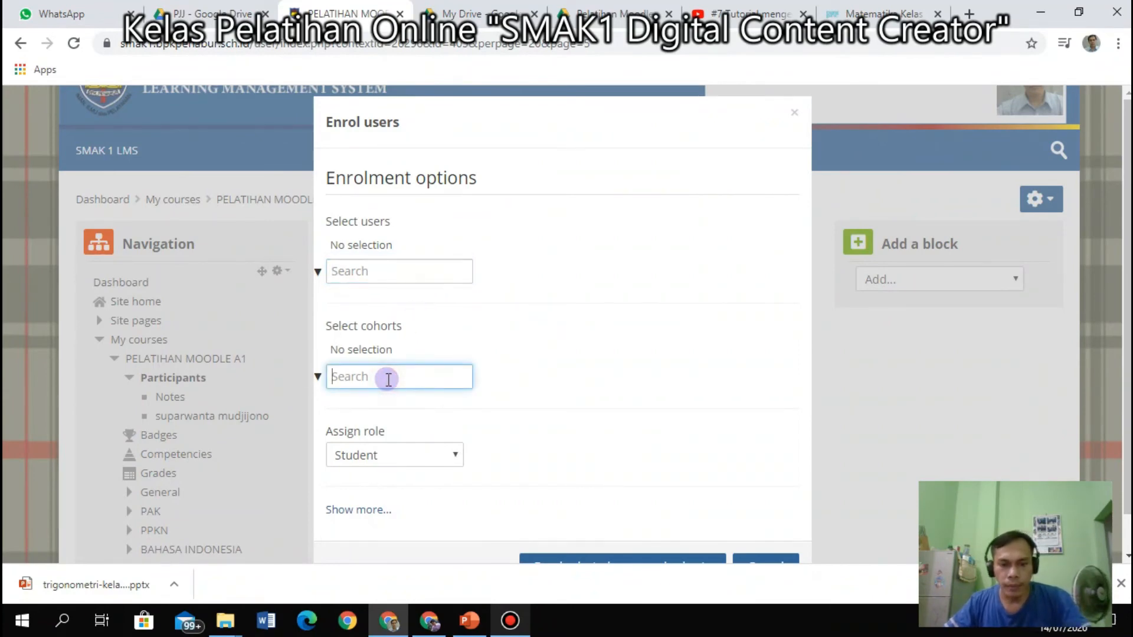
{"action": "type", "text": "x"}
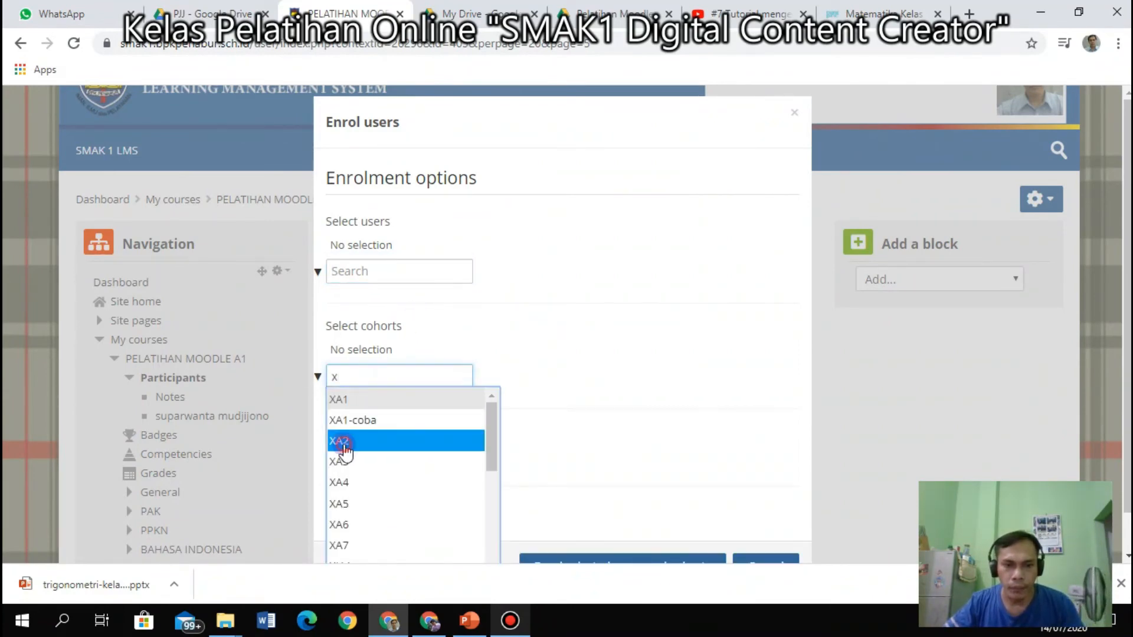
{"action": "left_click", "coordinate": [345, 446]}
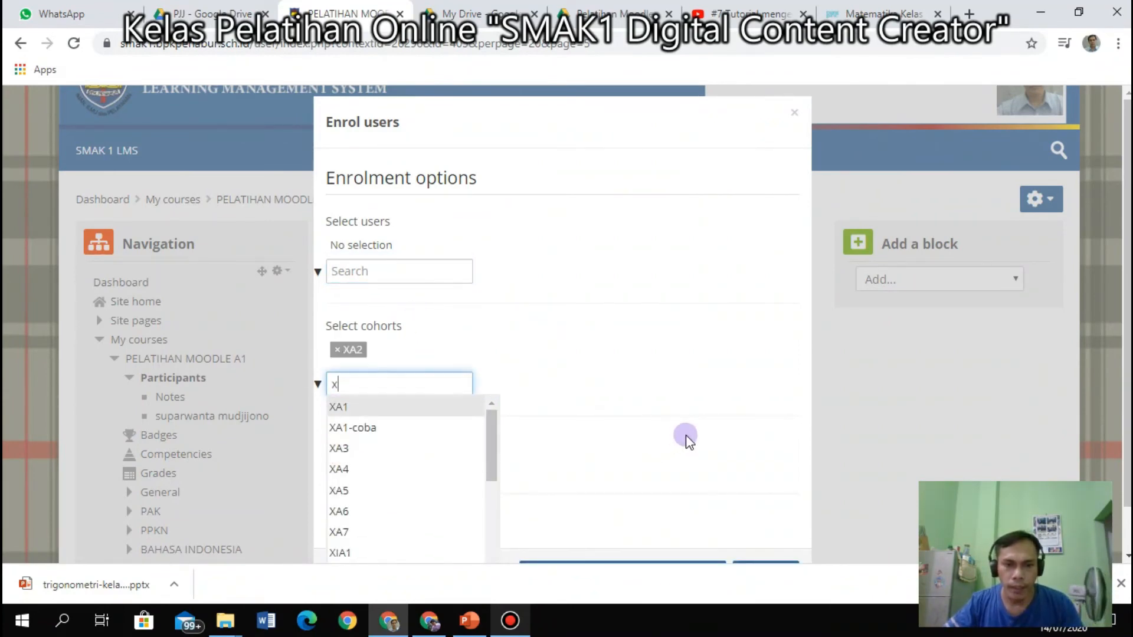
{"action": "left_click", "coordinate": [585, 437]}
{"action": "scroll", "coordinate": [589, 431], "scroll_direction": "down", "scroll_amount": 1}
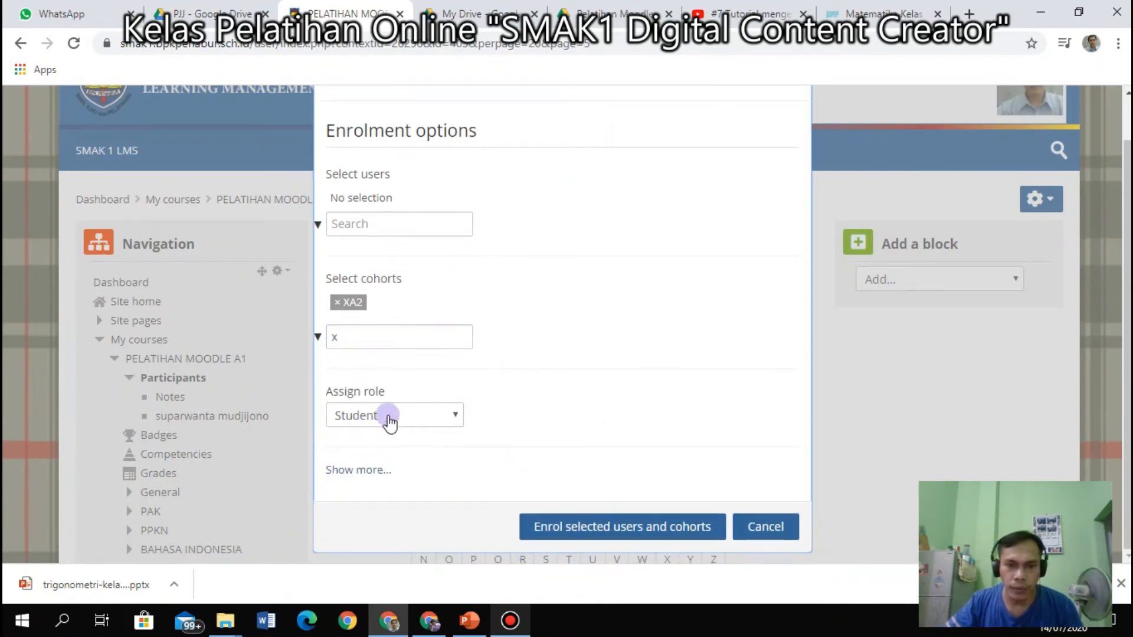
{"action": "left_click", "coordinate": [337, 303]}
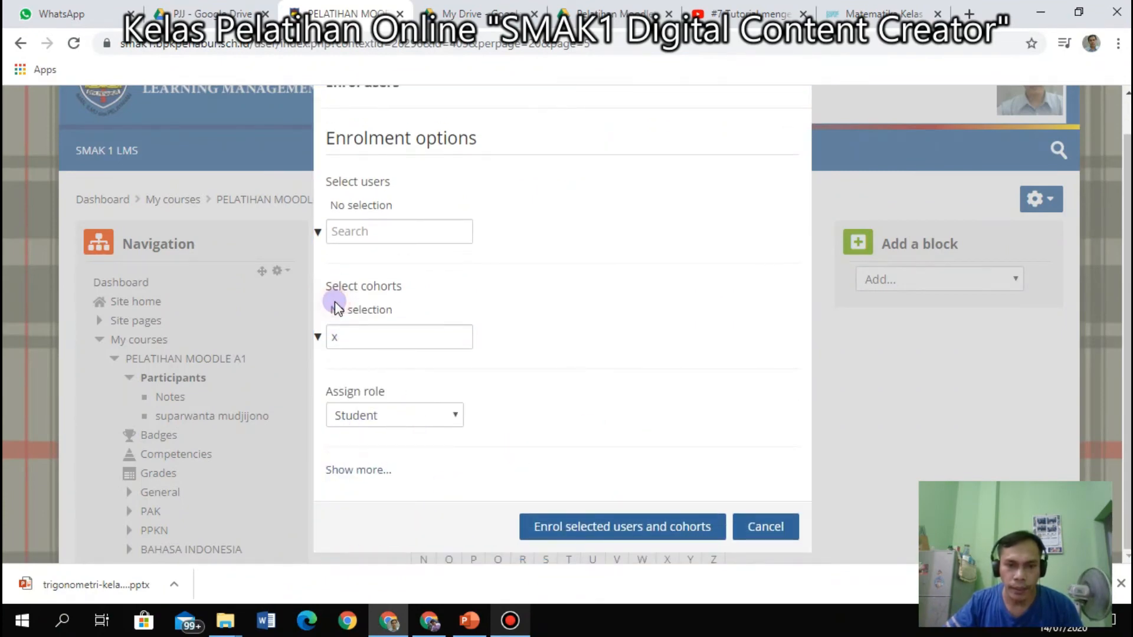
{"action": "left_click", "coordinate": [778, 529]}
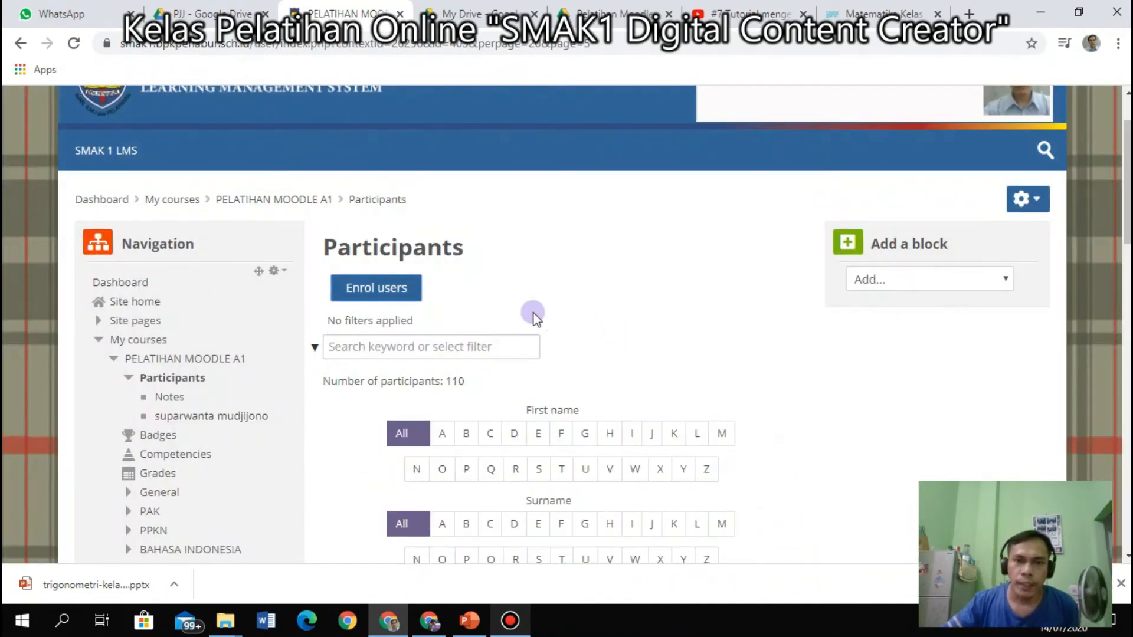
Scroll through the Participants page to review the enrolled users.
{"action": "scroll", "coordinate": [432, 271], "scroll_direction": "down", "scroll_amount": 1}
{"action": "scroll", "coordinate": [435, 273], "scroll_direction": "down", "scroll_amount": 10}
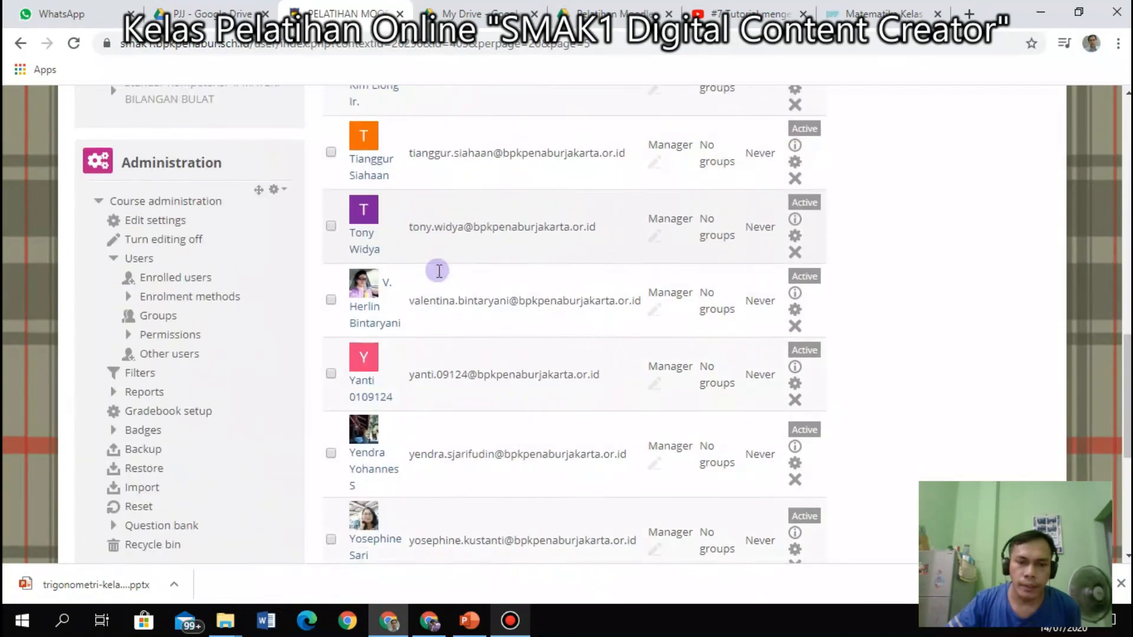
{"action": "scroll", "coordinate": [438, 271], "scroll_direction": "up", "scroll_amount": 14}
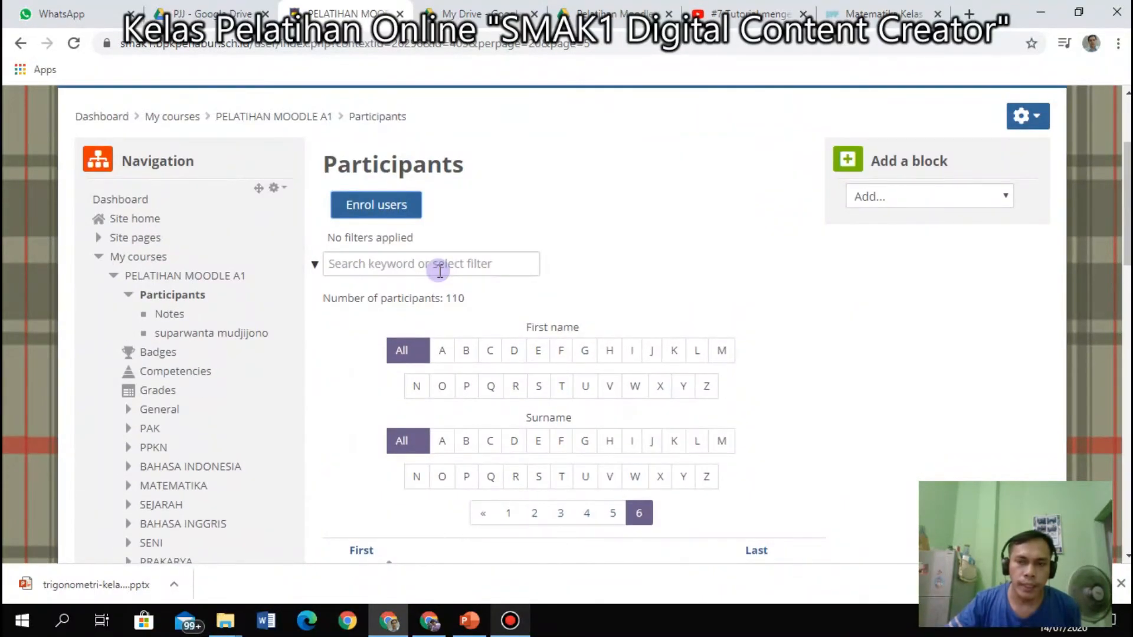
{"action": "scroll", "coordinate": [440, 270], "scroll_direction": "down", "scroll_amount": 15}
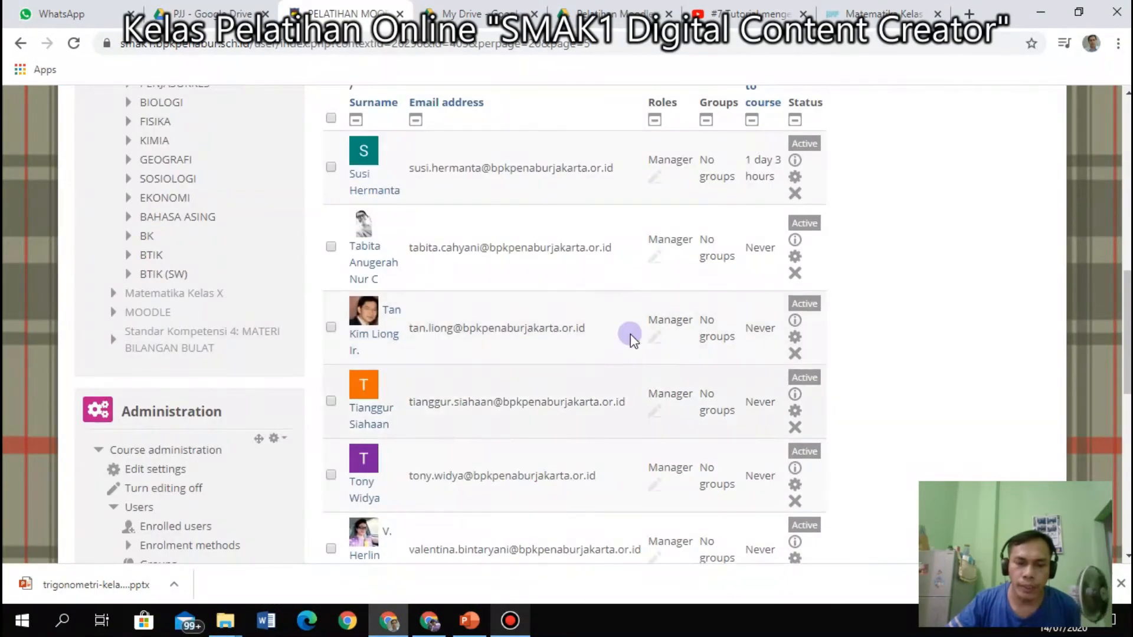
{"action": "scroll", "coordinate": [564, 365], "scroll_direction": "down", "scroll_amount": 5}
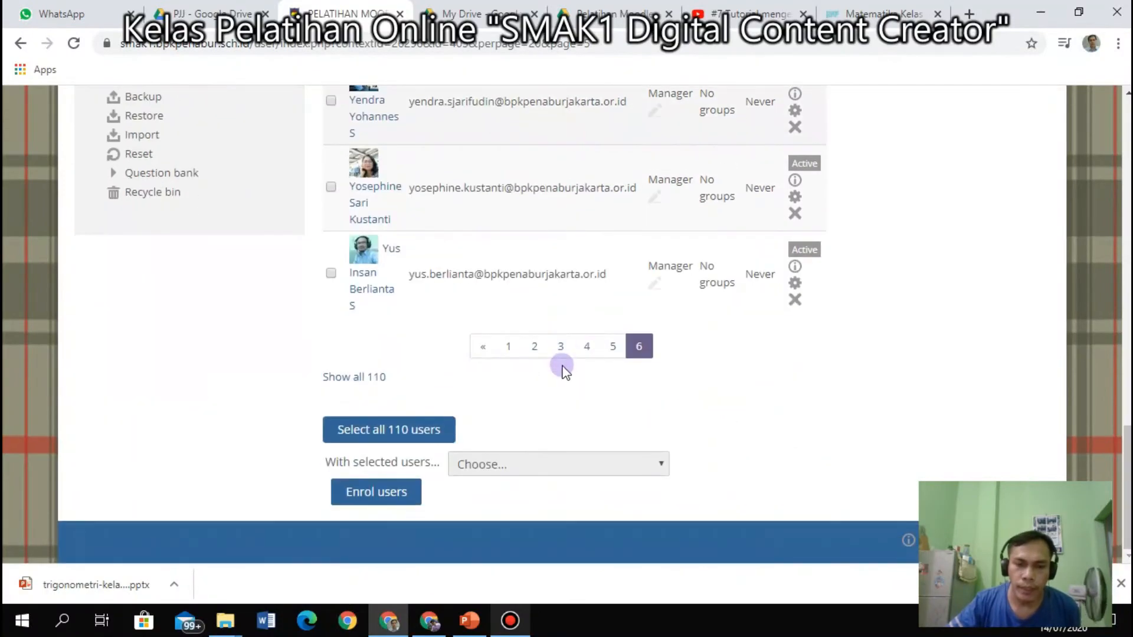
{"action": "scroll", "coordinate": [563, 364], "scroll_direction": "up", "scroll_amount": 15}
{"action": "scroll", "coordinate": [570, 369], "scroll_direction": "down", "scroll_amount": 7}
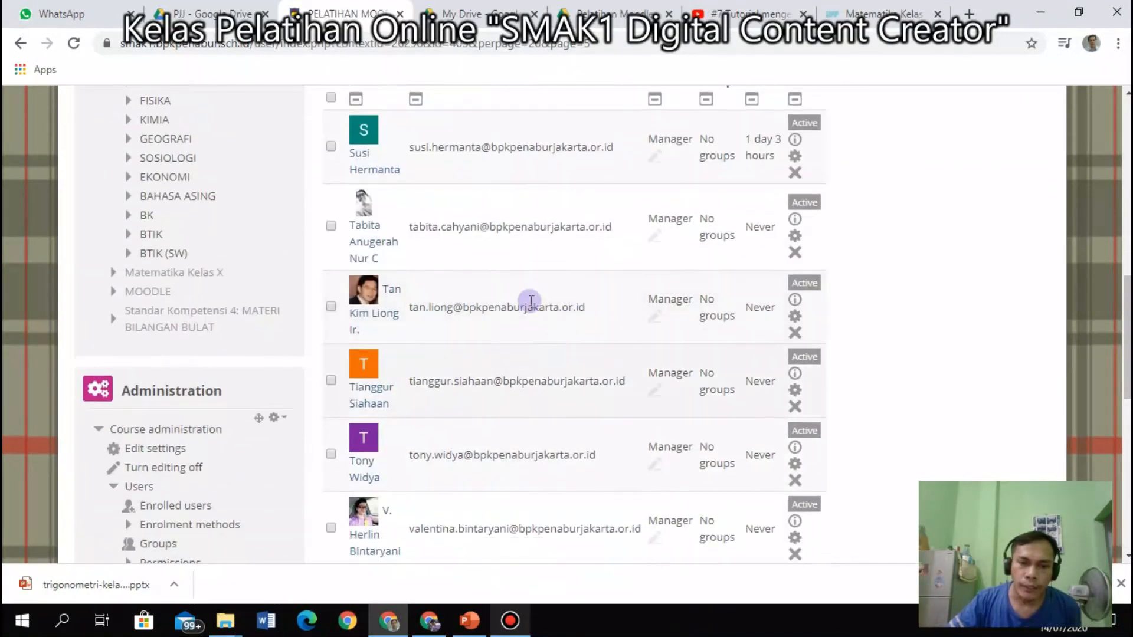
{"action": "scroll", "coordinate": [583, 370], "scroll_direction": "up", "scroll_amount": 5}
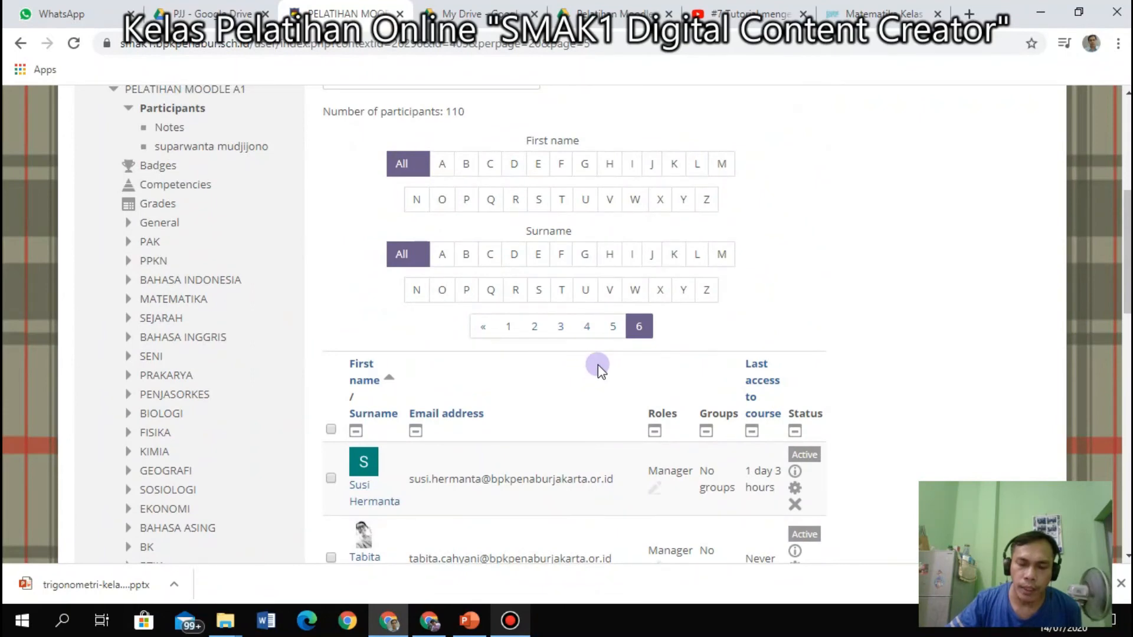
{"action": "scroll", "coordinate": [597, 364], "scroll_direction": "up", "scroll_amount": 3}
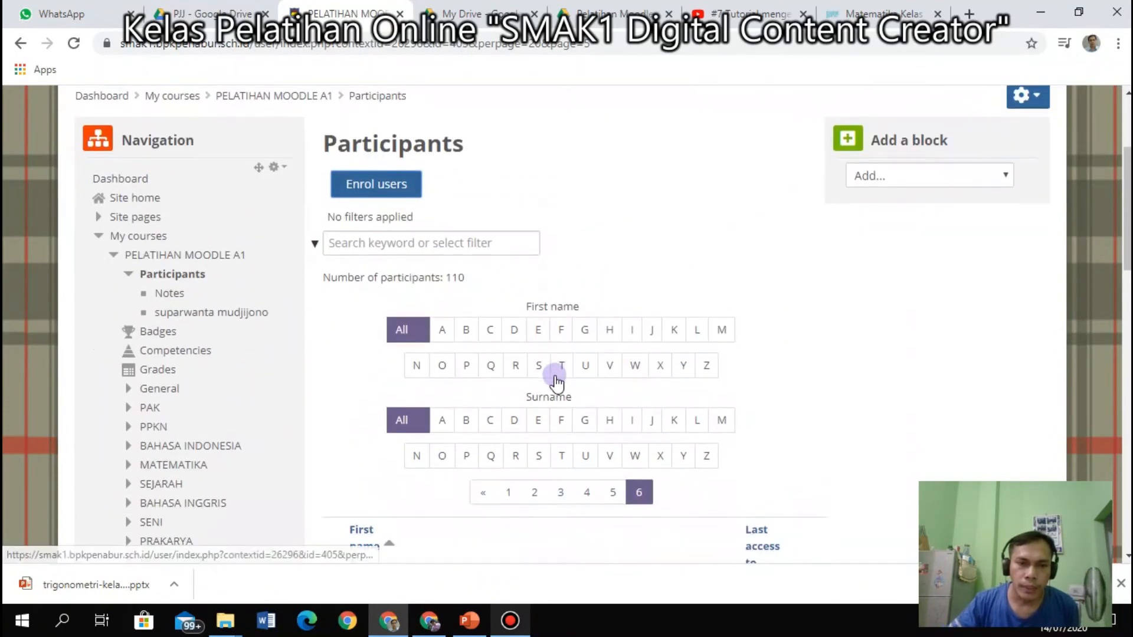
{"action": "scroll", "coordinate": [555, 381], "scroll_direction": "down", "scroll_amount": 4}
{"action": "scroll", "coordinate": [531, 377], "scroll_direction": "down", "scroll_amount": 7}
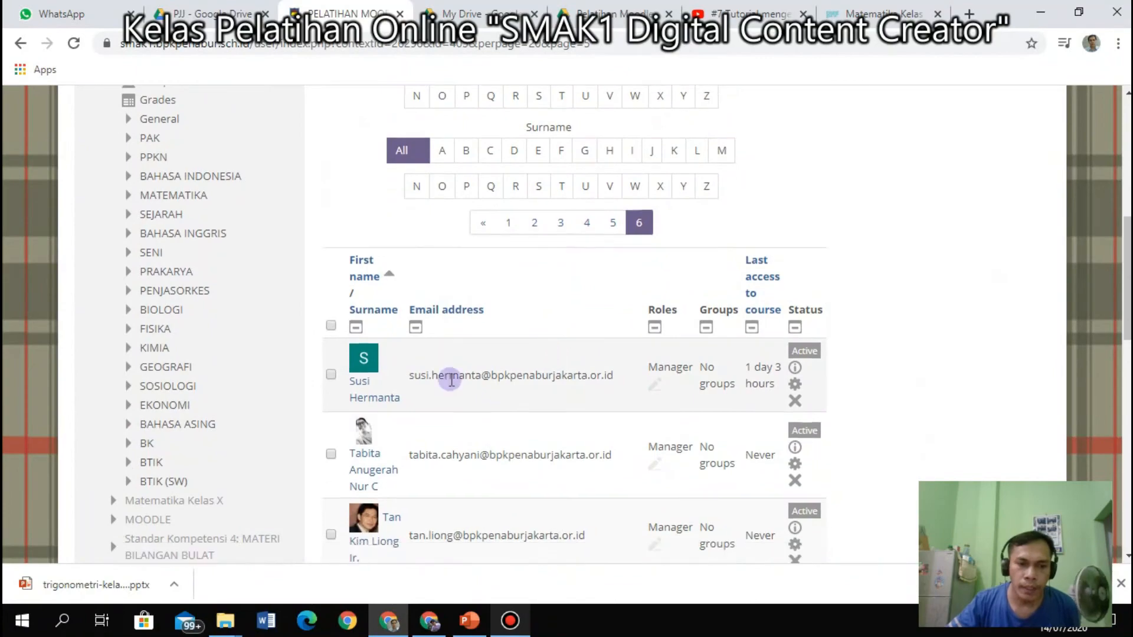
{"action": "scroll", "coordinate": [188, 354], "scroll_direction": "up", "scroll_amount": 10}
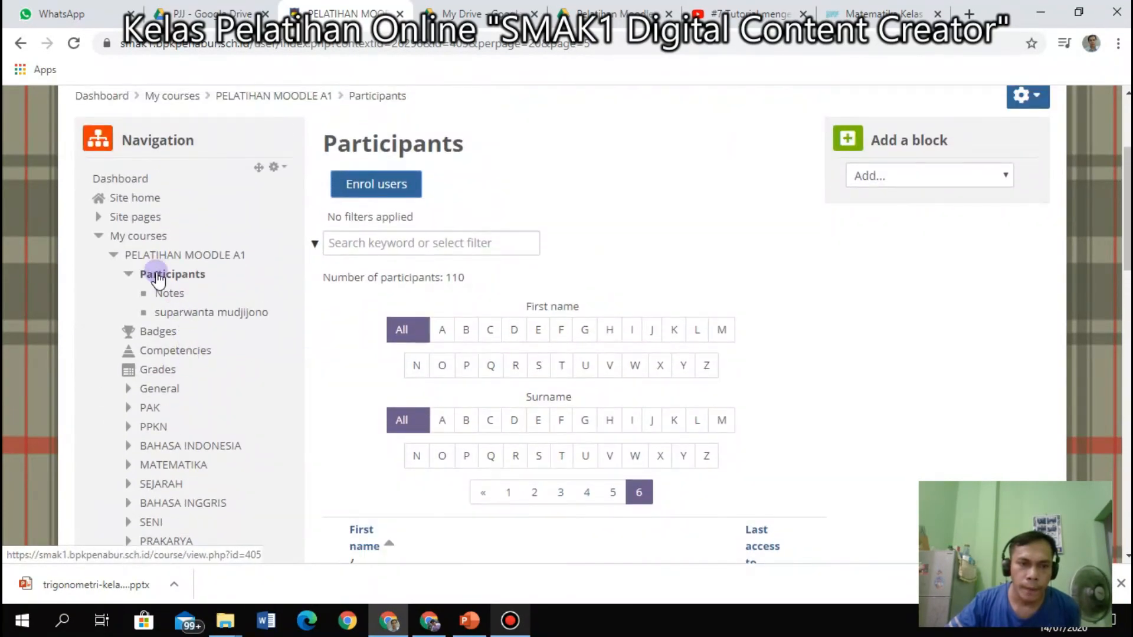
Open PELATIHAN MOODLE A1 from the Navigation block and scroll through its BK, BTIK and BTIK (SW) sections.
{"action": "left_click", "coordinate": [166, 255]}
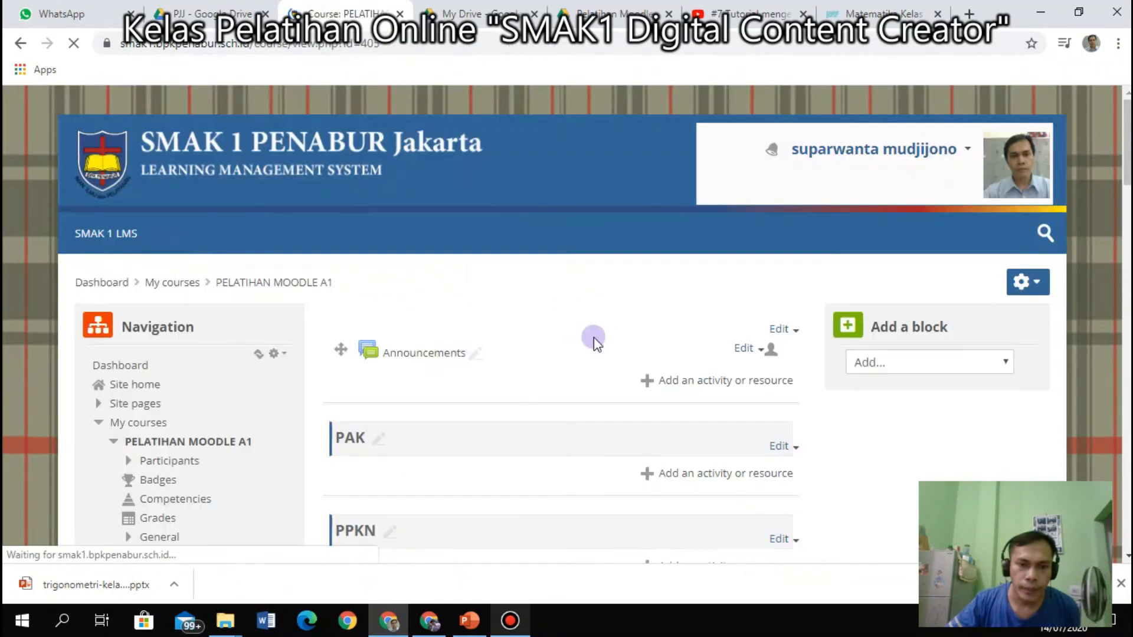
{"action": "scroll", "coordinate": [608, 343], "scroll_direction": "down", "scroll_amount": 15}
{"action": "scroll", "coordinate": [609, 347], "scroll_direction": "down", "scroll_amount": 8}
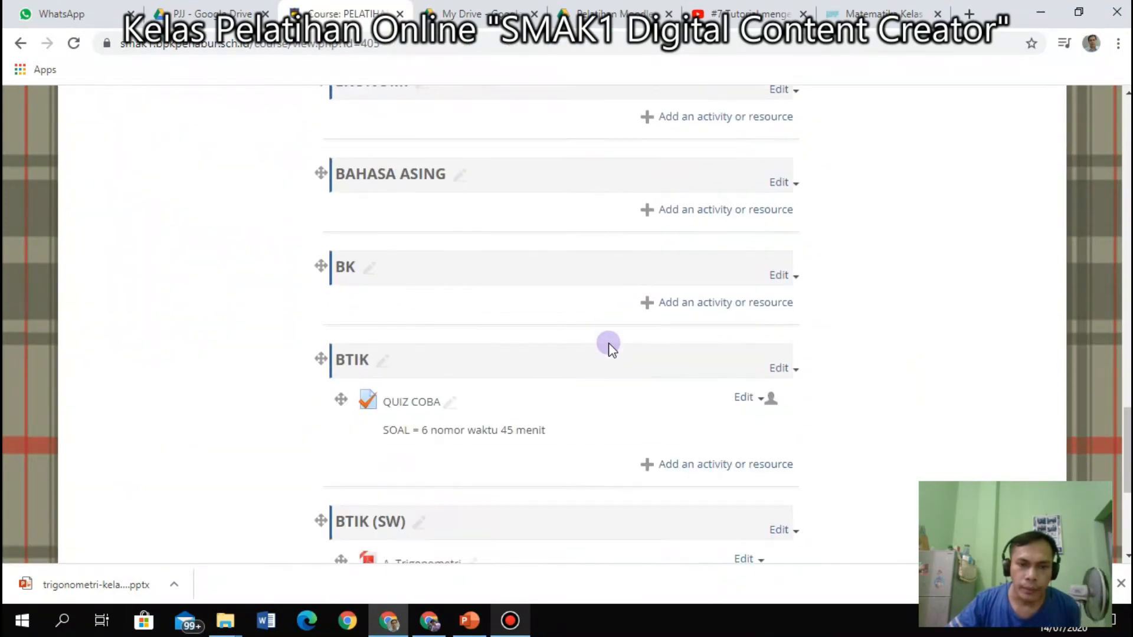
{"action": "scroll", "coordinate": [607, 346], "scroll_direction": "up", "scroll_amount": 4}
{"action": "scroll", "coordinate": [407, 253], "scroll_direction": "down", "scroll_amount": 9}
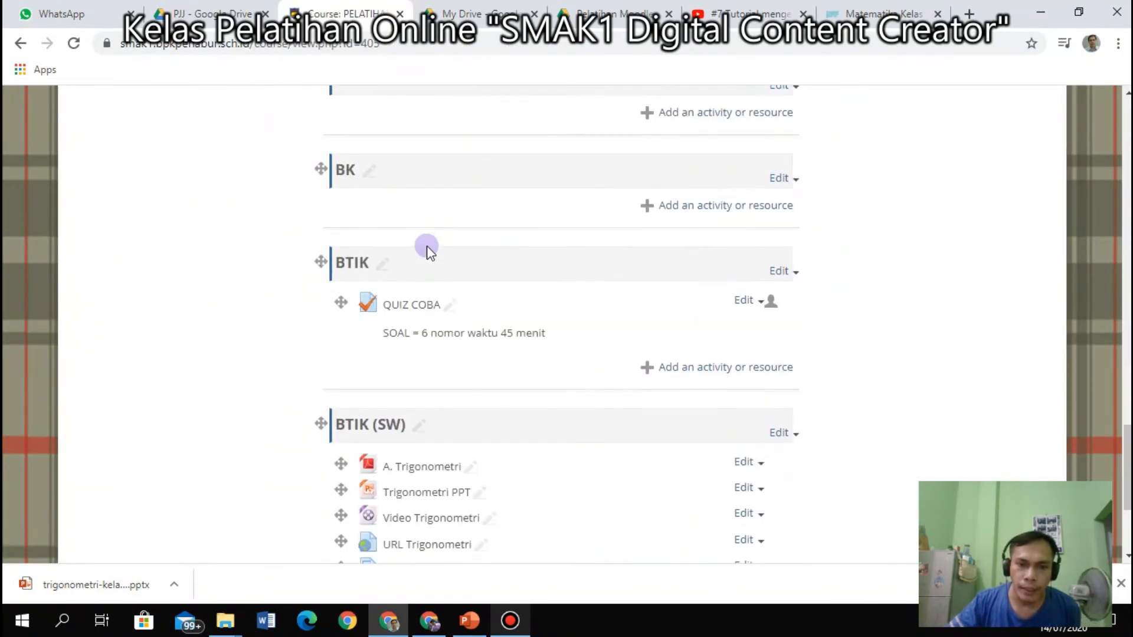
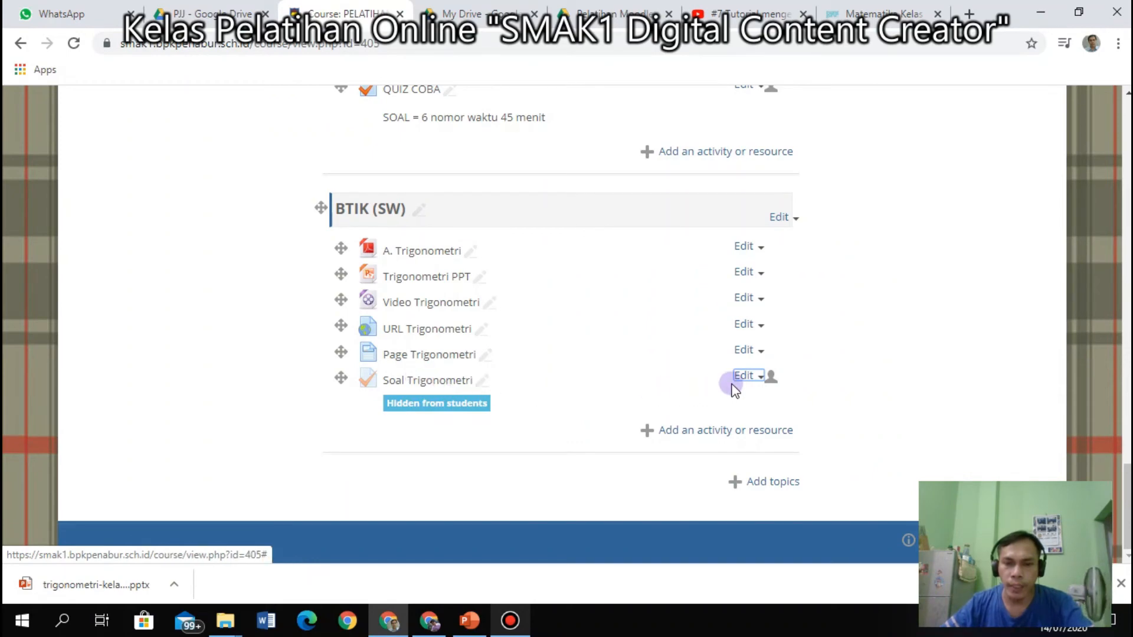
Check the Soal Trigonometri quiz's settings page, then return to the course.
{"action": "left_click", "coordinate": [758, 381]}
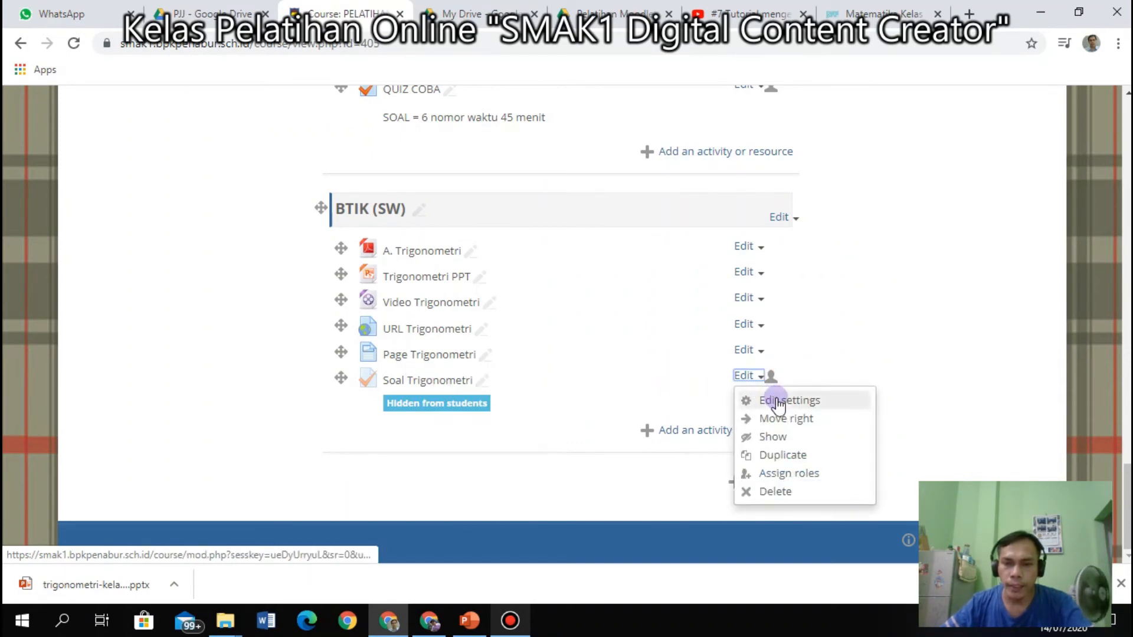
{"action": "left_click", "coordinate": [778, 401]}
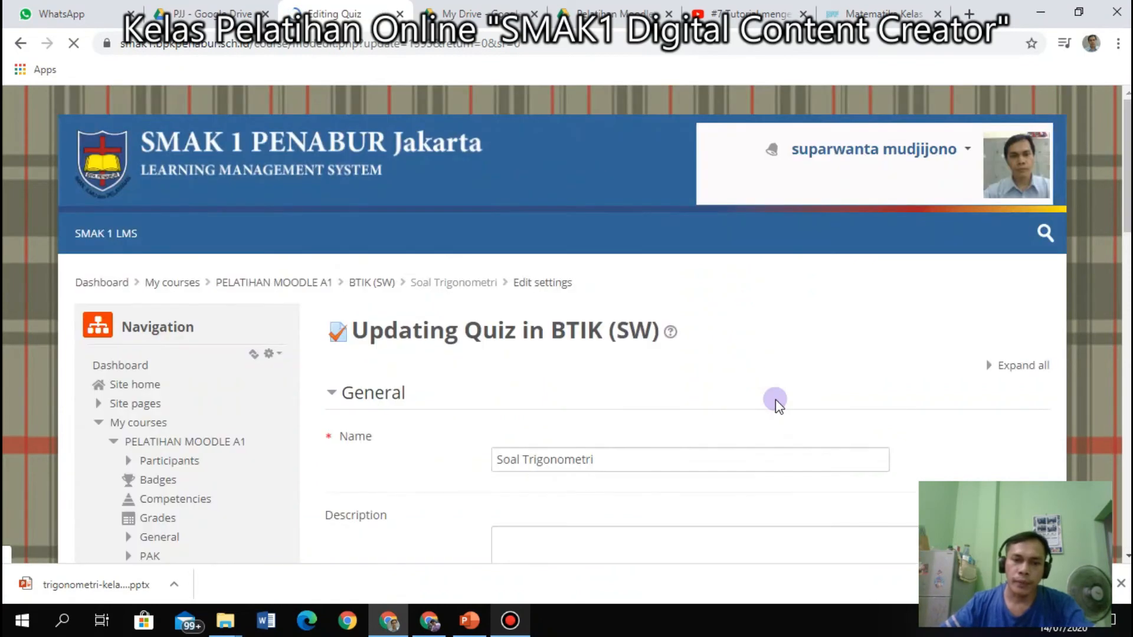
{"action": "scroll", "coordinate": [485, 354], "scroll_direction": "down", "scroll_amount": 5}
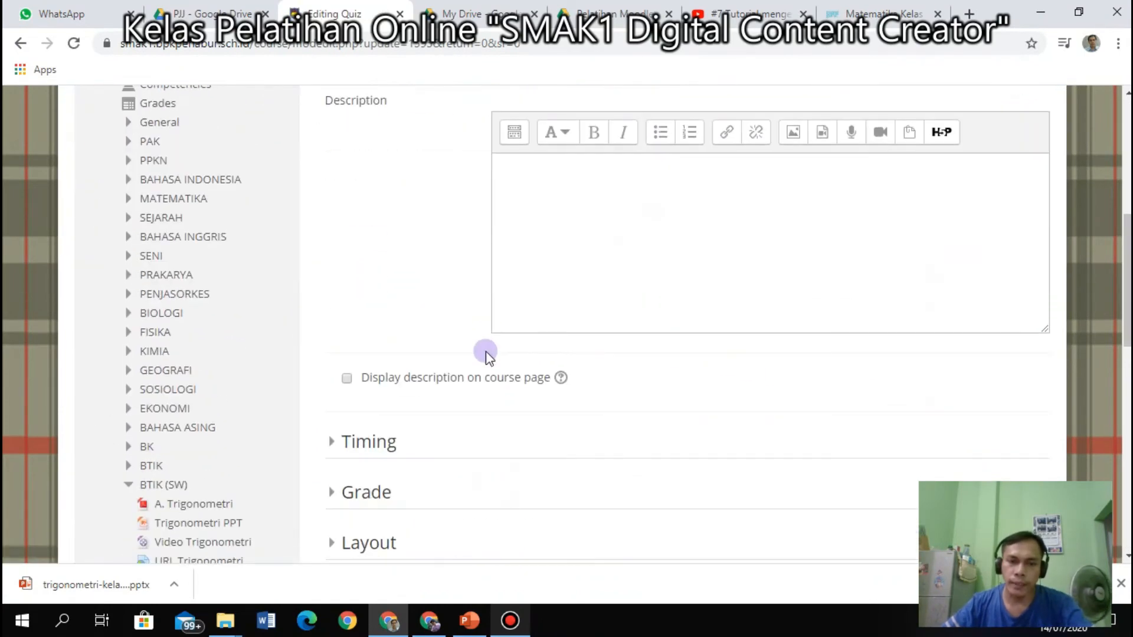
{"action": "scroll", "coordinate": [480, 356], "scroll_direction": "up", "scroll_amount": 10}
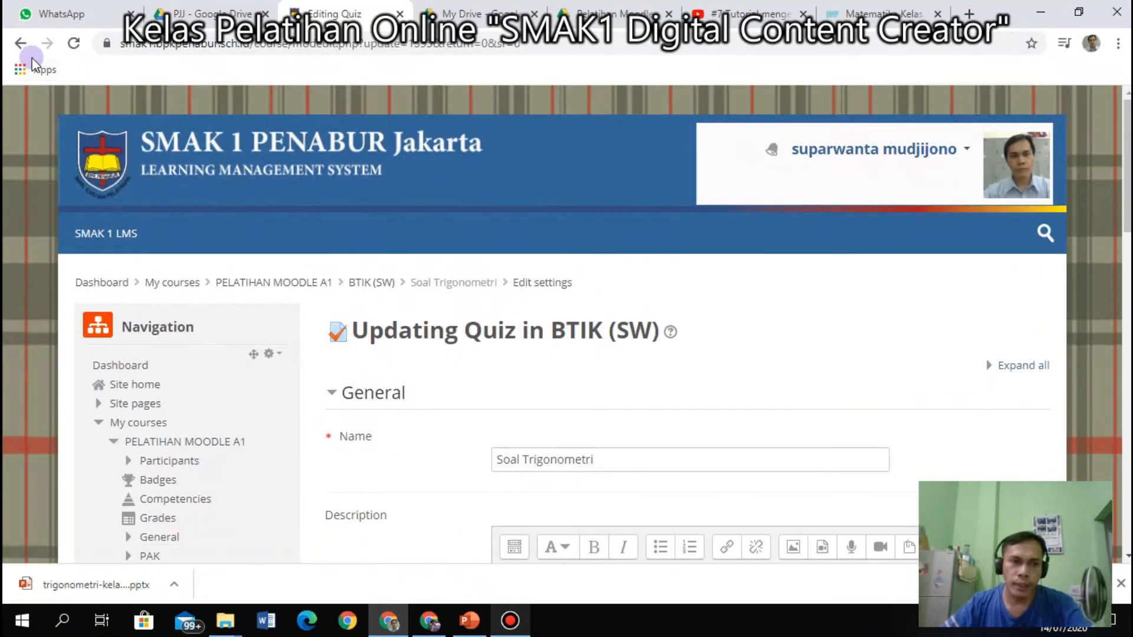
{"action": "left_click", "coordinate": [21, 44]}
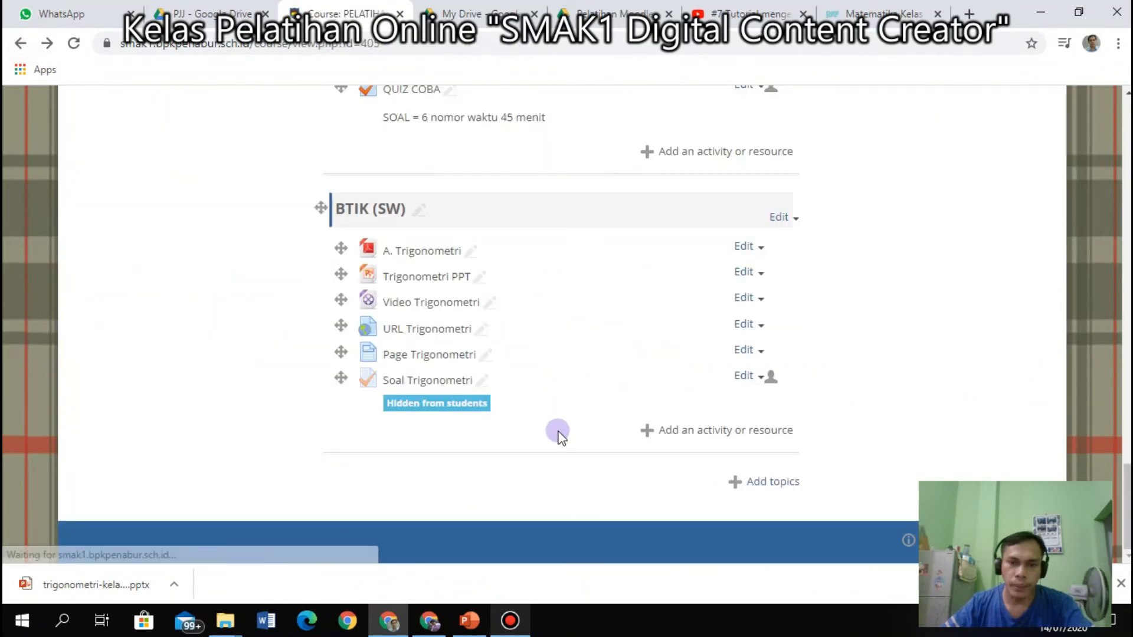
Duplicate the Soal Trigonometri quiz from its Edit menu.
{"action": "left_click", "coordinate": [757, 381]}
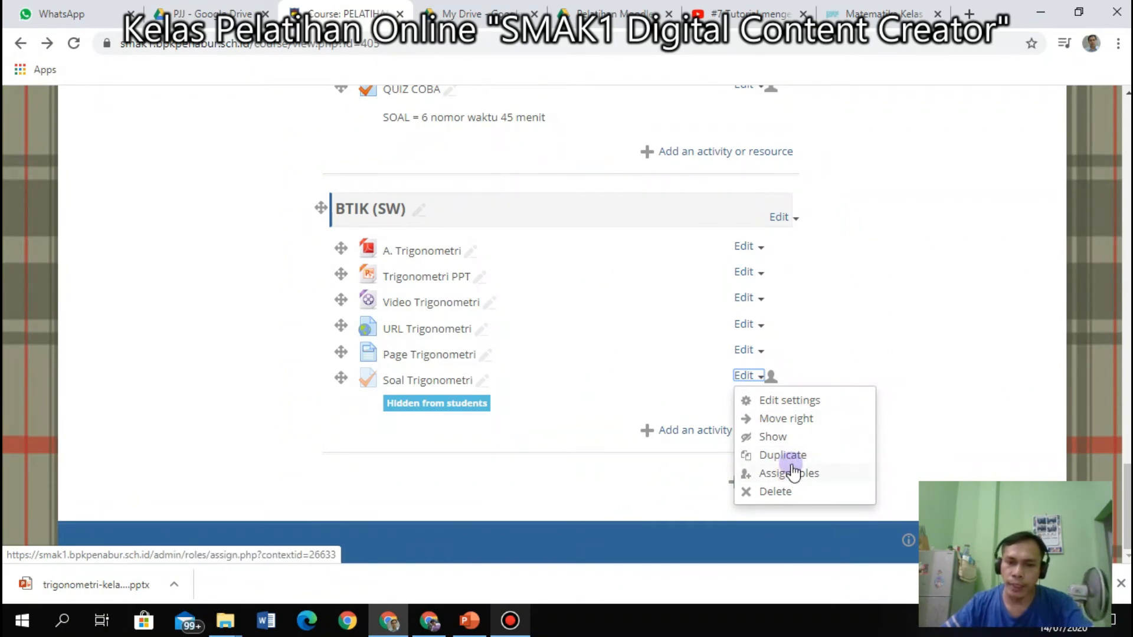
{"action": "left_click", "coordinate": [995, 402]}
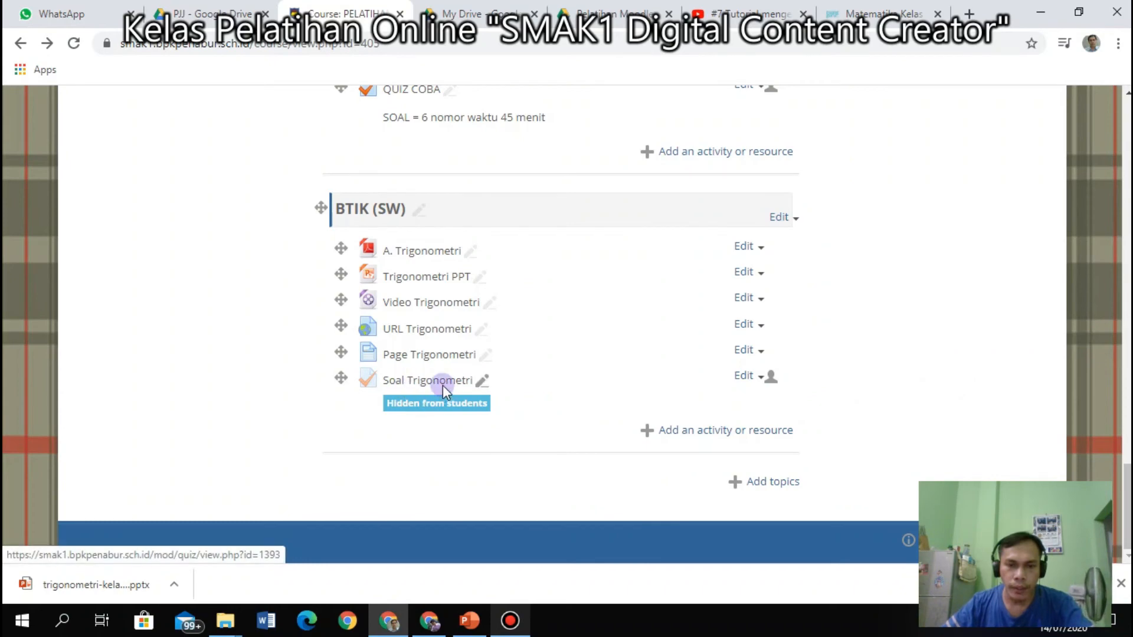
{"action": "left_click", "coordinate": [760, 378]}
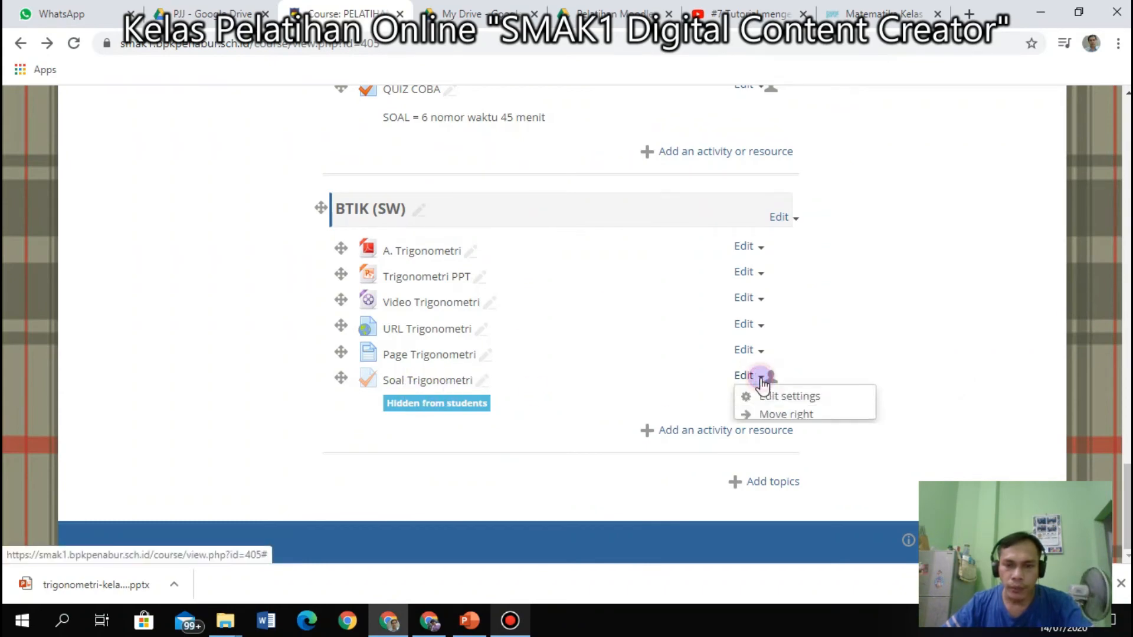
{"action": "left_click", "coordinate": [769, 455]}
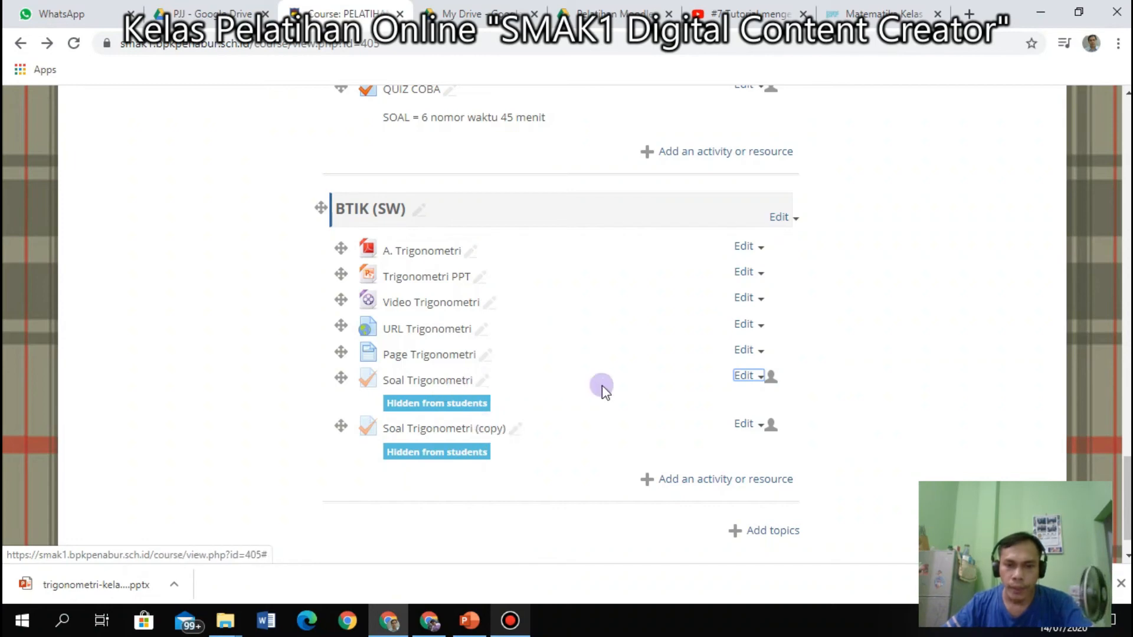
Check the name in Soal Trigonometri (copy)'s settings, then go back to the course page.
{"action": "left_click", "coordinate": [741, 377]}
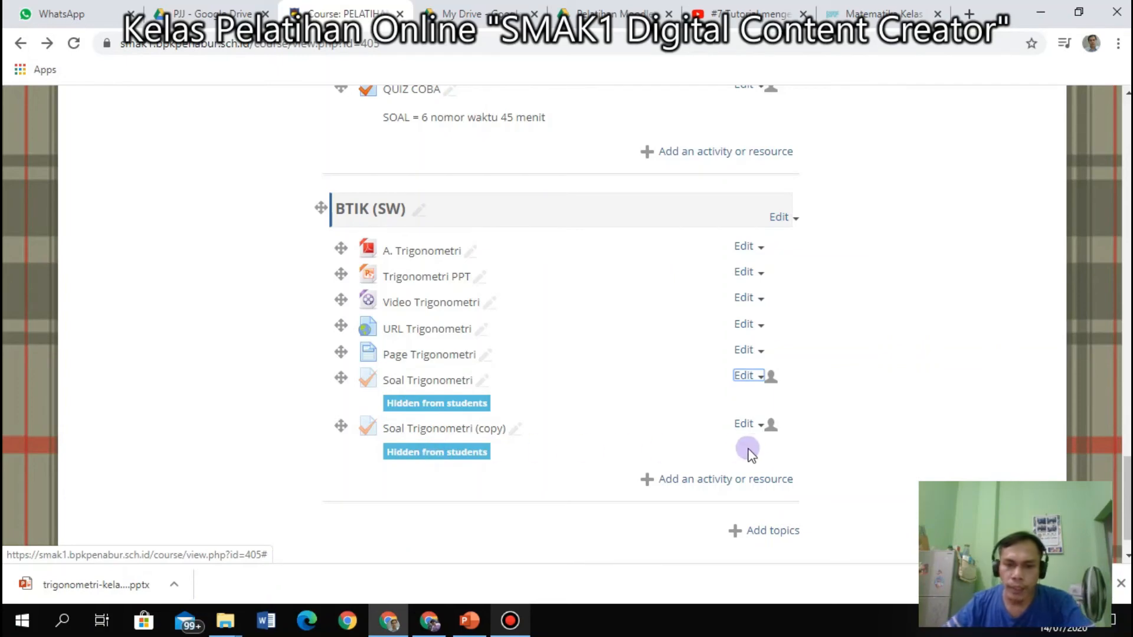
{"action": "left_click", "coordinate": [748, 425]}
{"action": "left_click", "coordinate": [767, 448]}
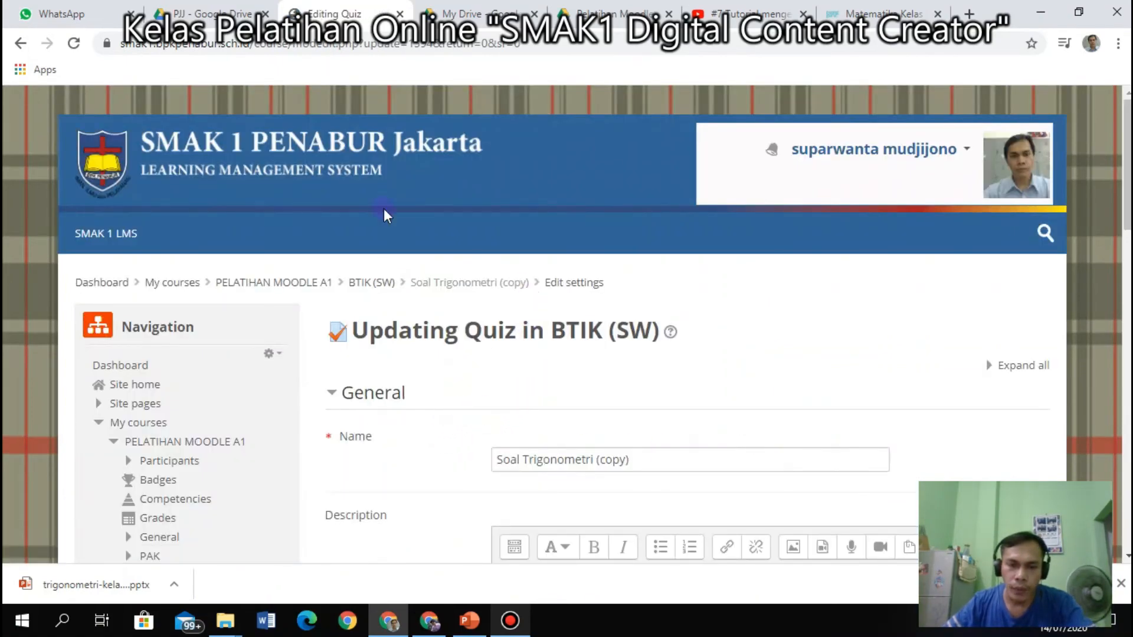
{"action": "left_click", "coordinate": [20, 43]}
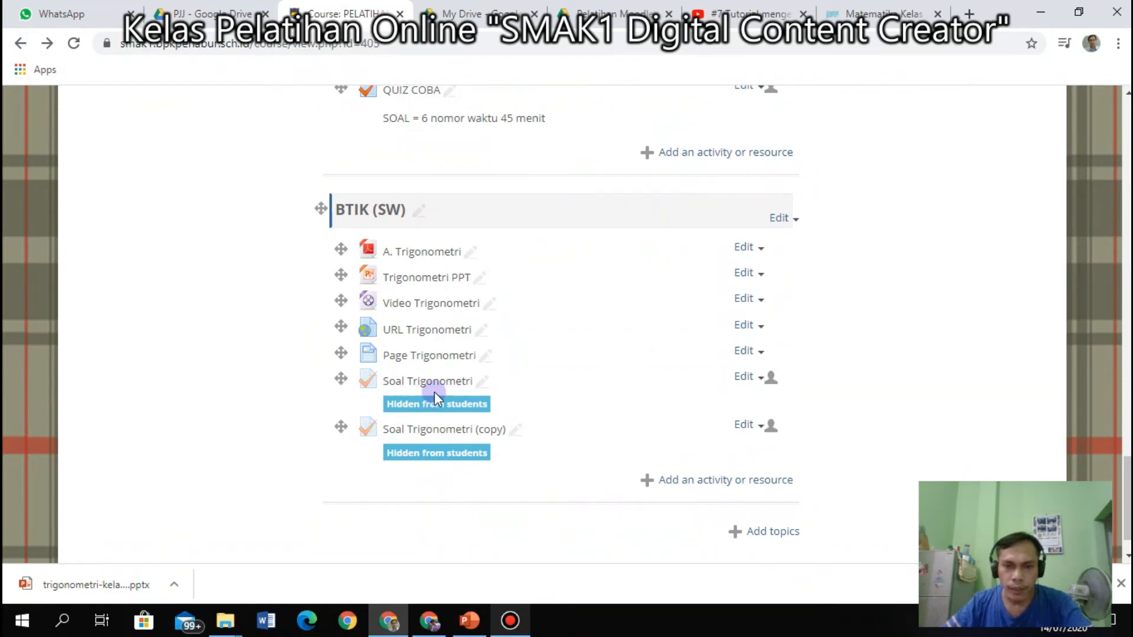
{"action": "scroll", "coordinate": [481, 379], "scroll_direction": "up", "scroll_amount": 3}
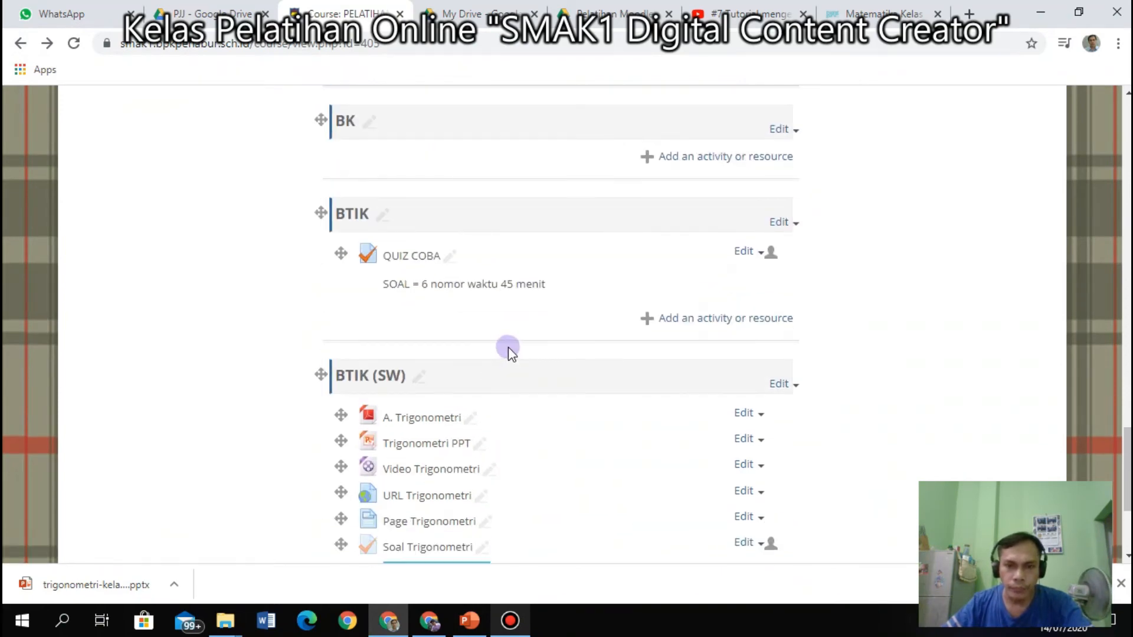
{"action": "scroll", "coordinate": [508, 347], "scroll_direction": "down", "scroll_amount": 4}
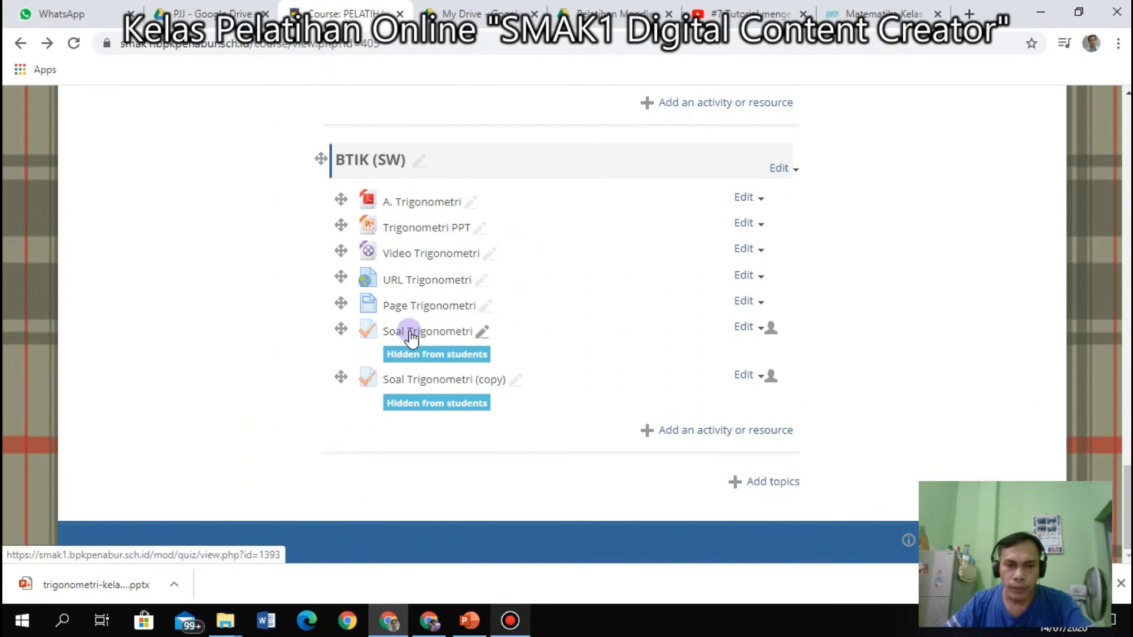
{"action": "left_click", "coordinate": [411, 335]}
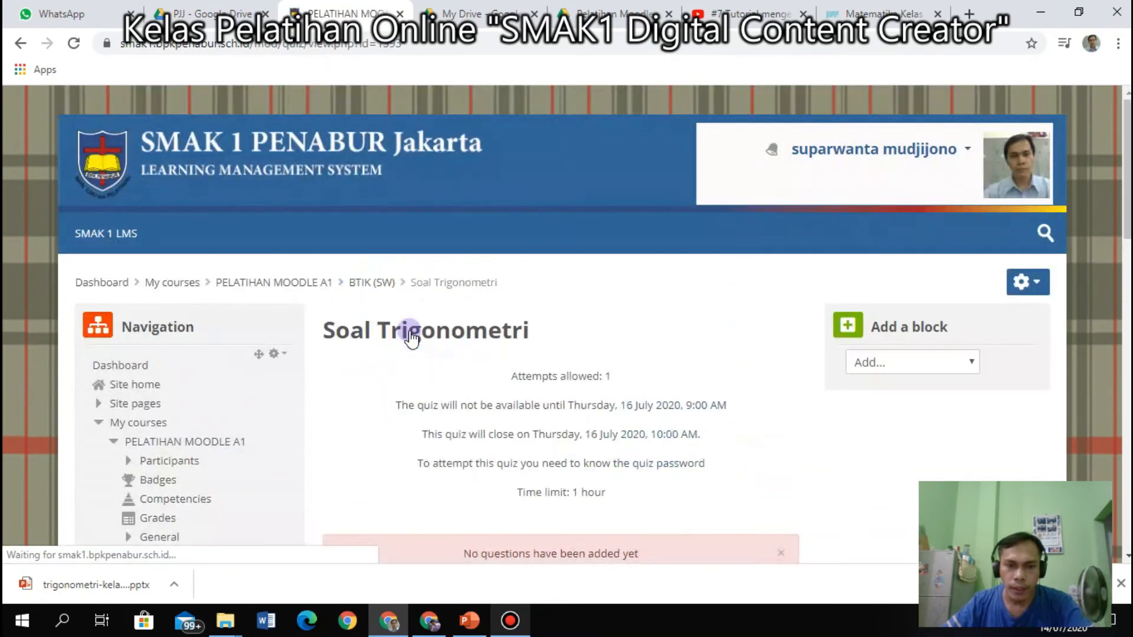
{"action": "scroll", "coordinate": [415, 341], "scroll_direction": "down", "scroll_amount": 3}
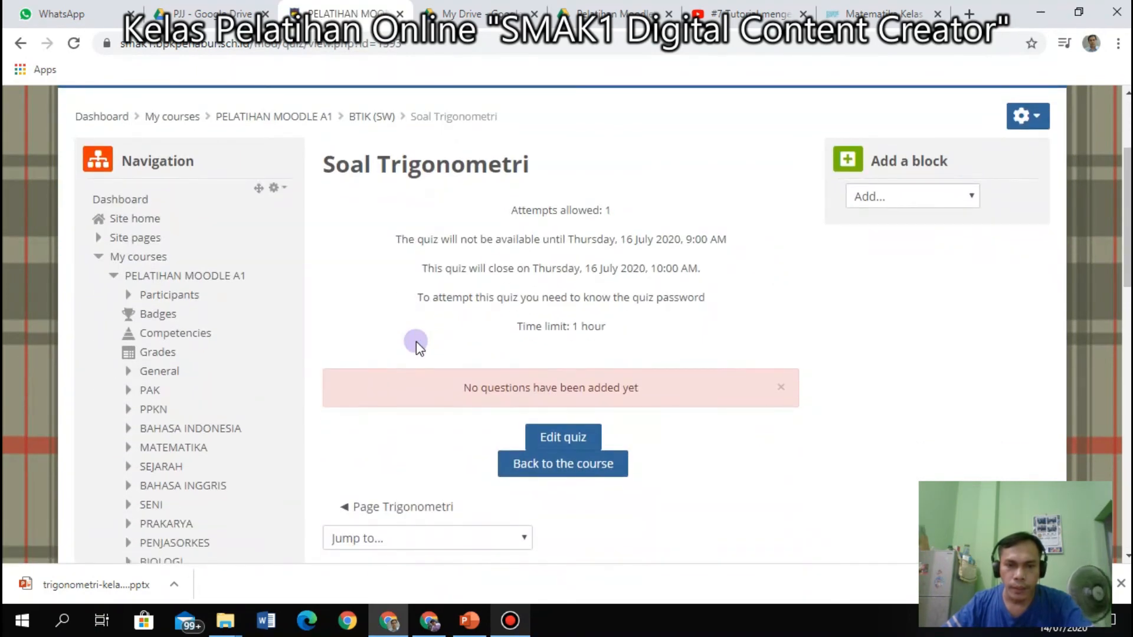
{"action": "scroll", "coordinate": [417, 342], "scroll_direction": "down", "scroll_amount": 2}
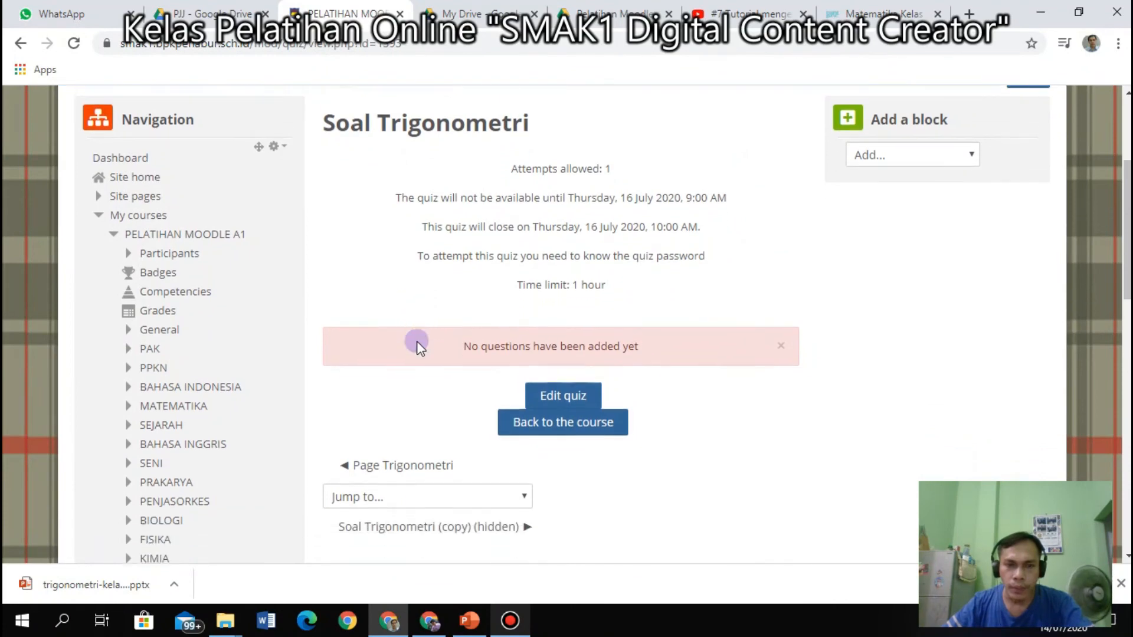
{"action": "scroll", "coordinate": [440, 339], "scroll_direction": "up", "scroll_amount": 2}
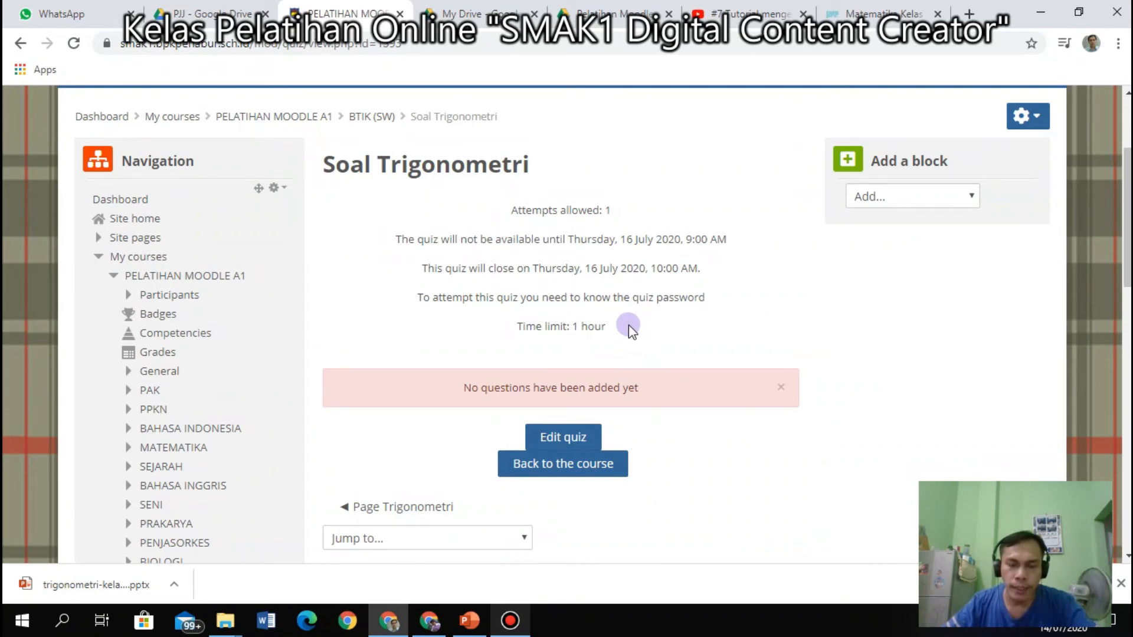
{"action": "left_click", "coordinate": [21, 43]}
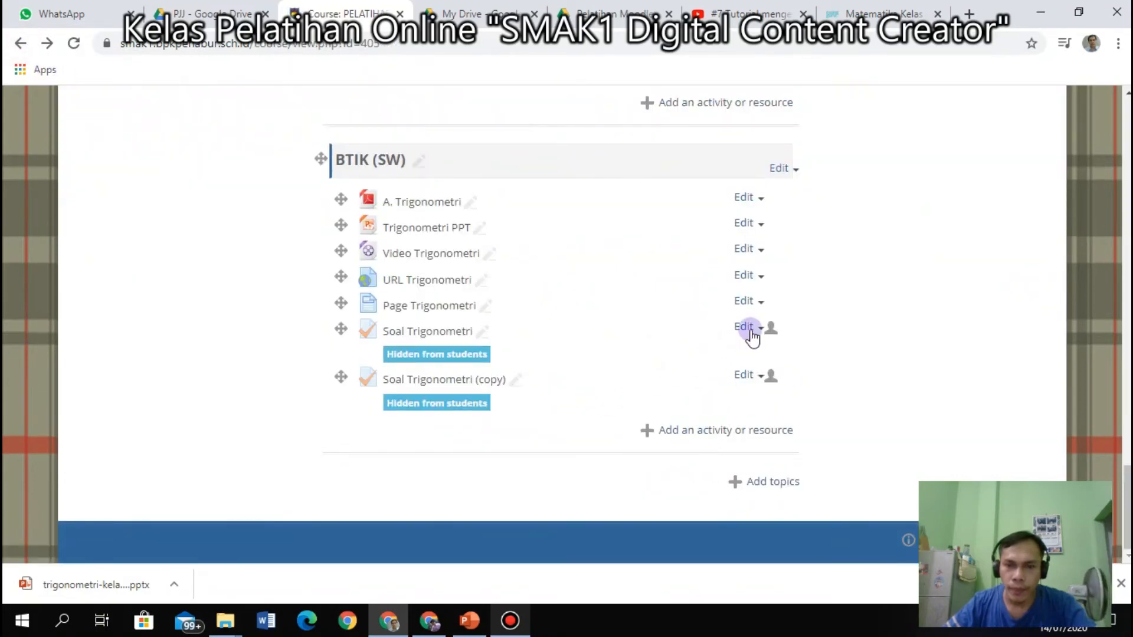
Clear Require password under Extra restrictions on attempts for Soal Trigonometri and save.
{"action": "left_click", "coordinate": [753, 334]}
{"action": "left_click", "coordinate": [765, 348]}
{"action": "scroll", "coordinate": [418, 440], "scroll_direction": "down", "scroll_amount": 12}
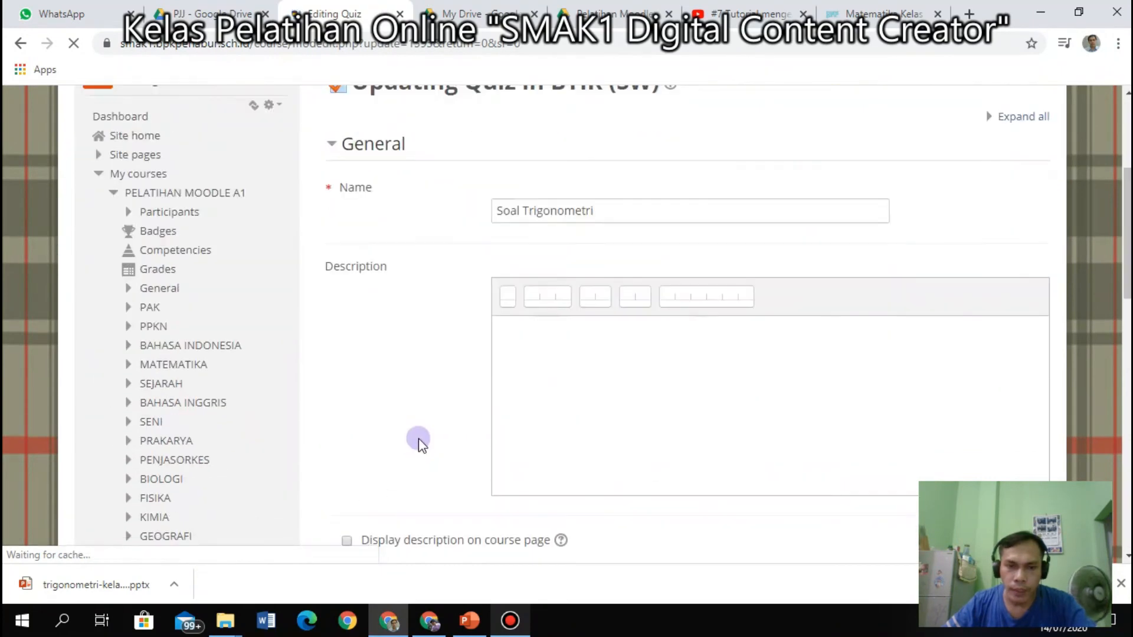
{"action": "left_click", "coordinate": [331, 413]}
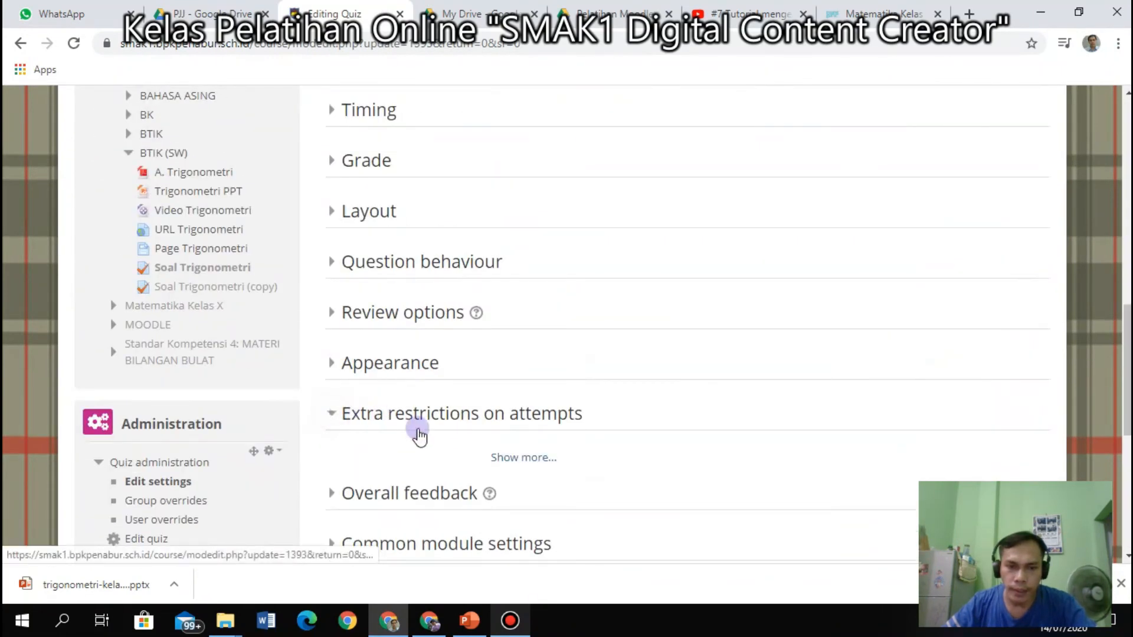
{"action": "scroll", "coordinate": [511, 437], "scroll_direction": "down", "scroll_amount": 2}
{"action": "left_click", "coordinate": [524, 377]}
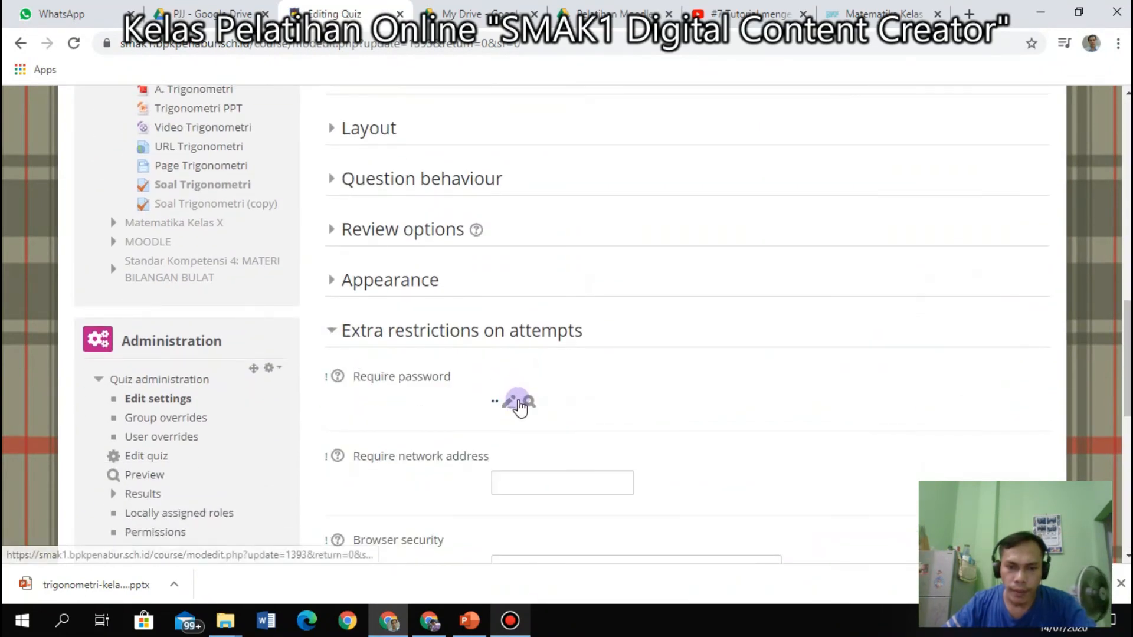
{"action": "left_click", "coordinate": [506, 404]}
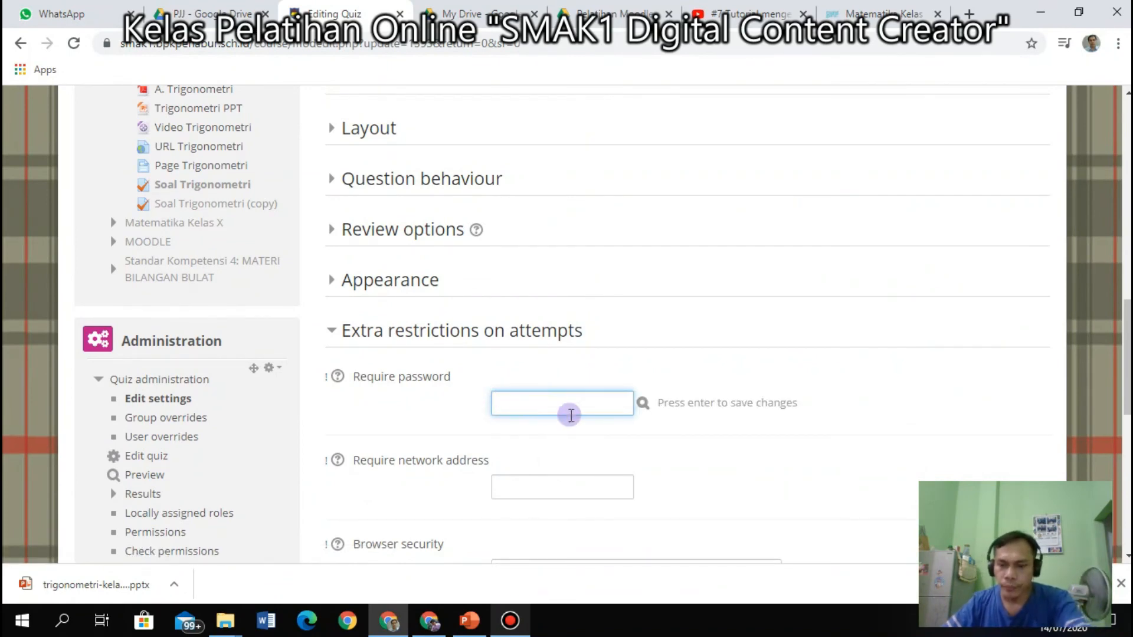
{"action": "left_click", "coordinate": [788, 459]}
{"action": "scroll", "coordinate": [791, 467], "scroll_direction": "down", "scroll_amount": 10}
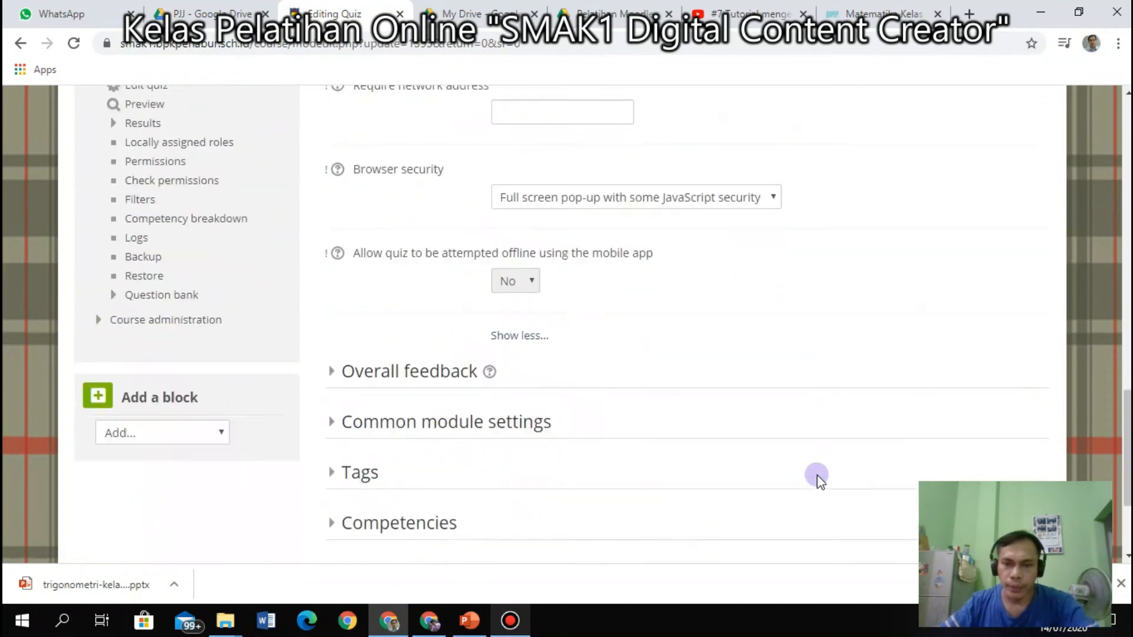
{"action": "left_click", "coordinate": [567, 420]}
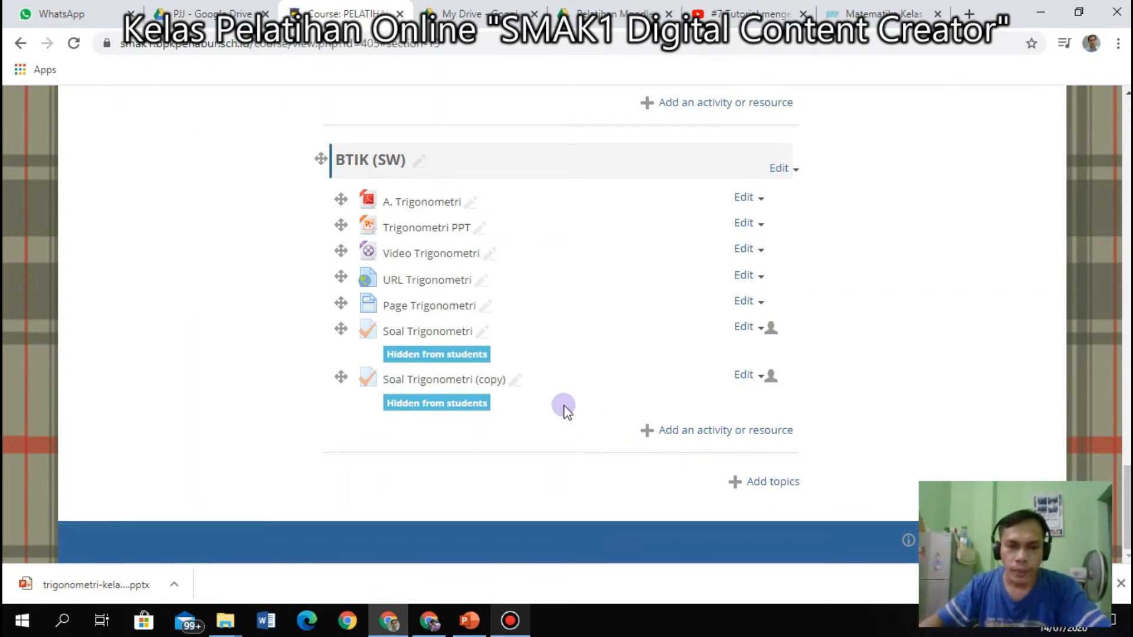
Open Soal Trigonometri's question editing page and type 1 in the maximum grade box.
{"action": "left_click", "coordinate": [424, 332]}
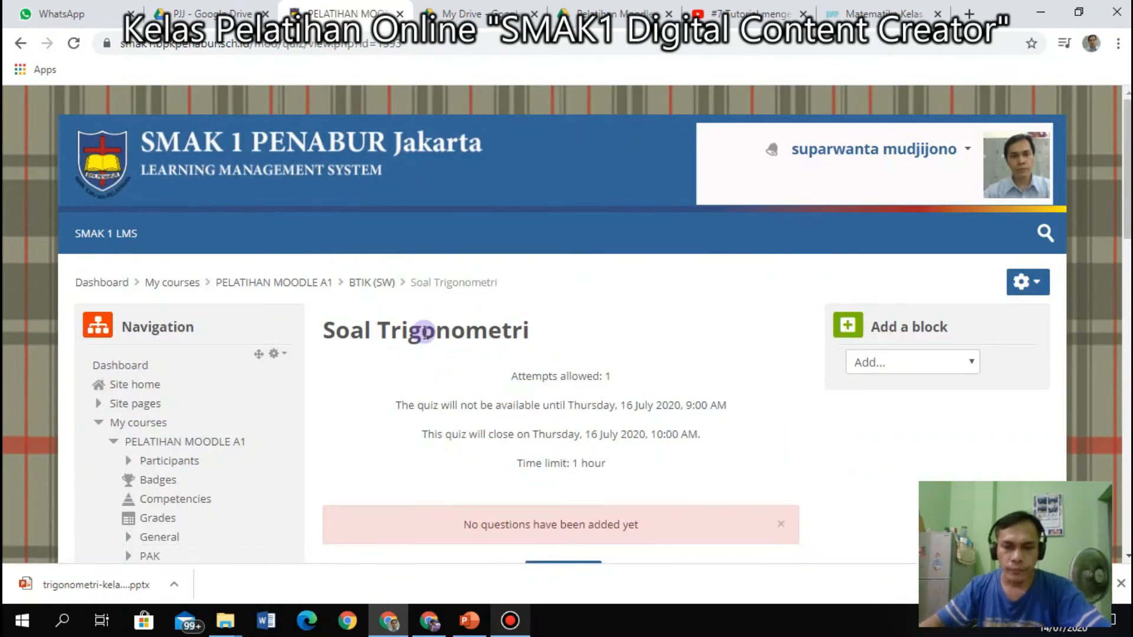
{"action": "scroll", "coordinate": [539, 314], "scroll_direction": "down", "scroll_amount": 3}
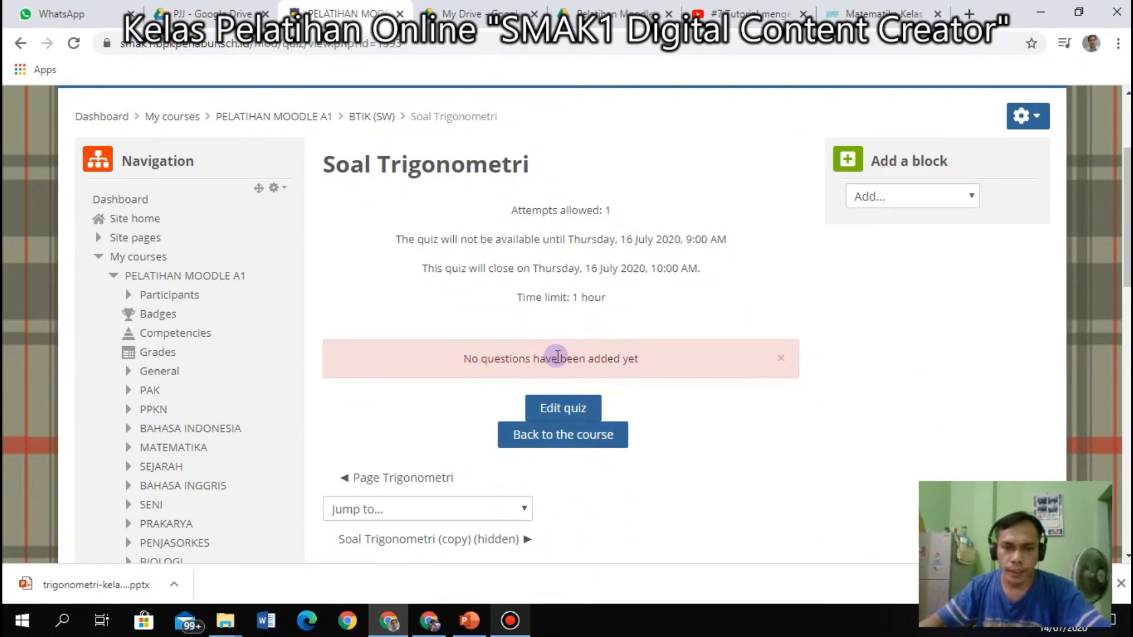
{"action": "scroll", "coordinate": [557, 357], "scroll_direction": "down", "scroll_amount": 1}
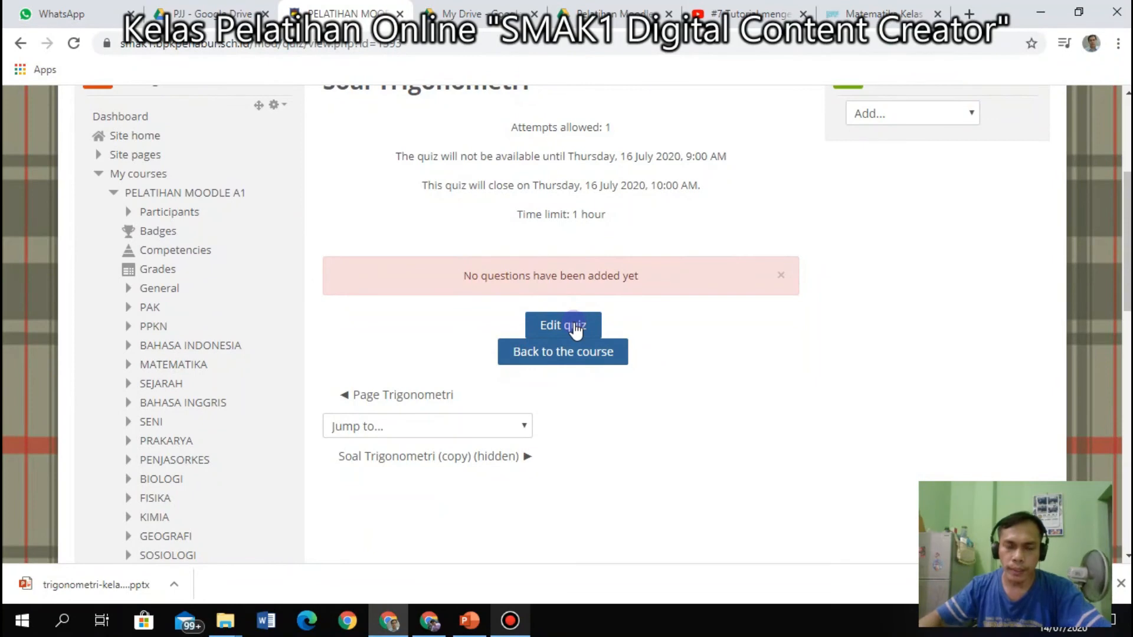
{"action": "left_click", "coordinate": [575, 329]}
{"action": "scroll", "coordinate": [575, 329], "scroll_direction": "down", "scroll_amount": 2}
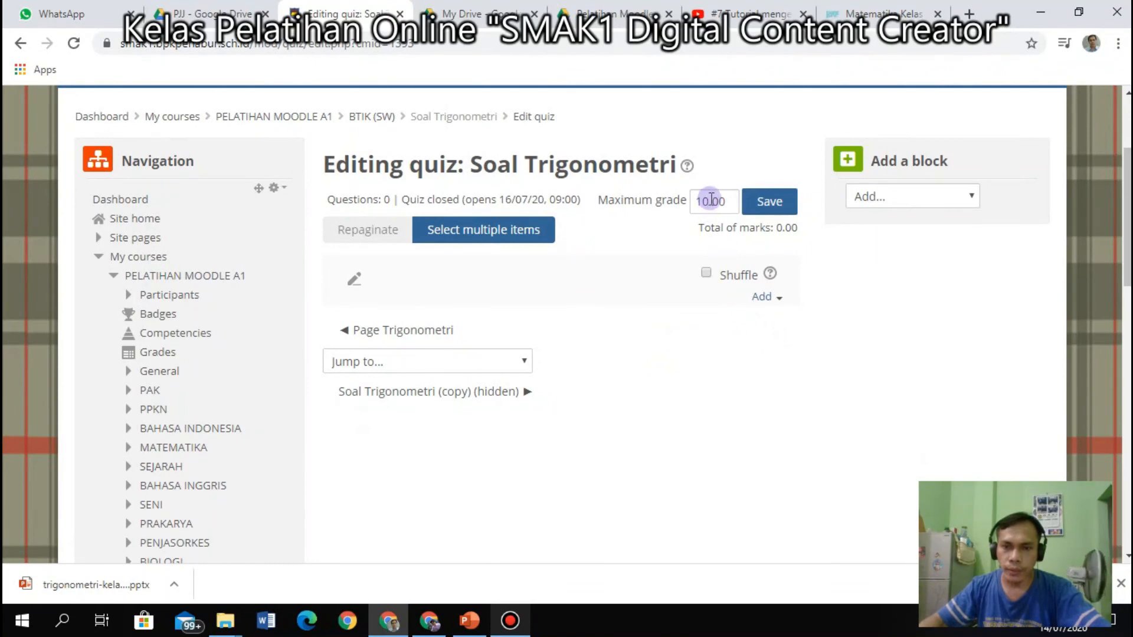
{"action": "left_click_drag", "start_coordinate": [728, 197], "coordinate": [645, 192]}
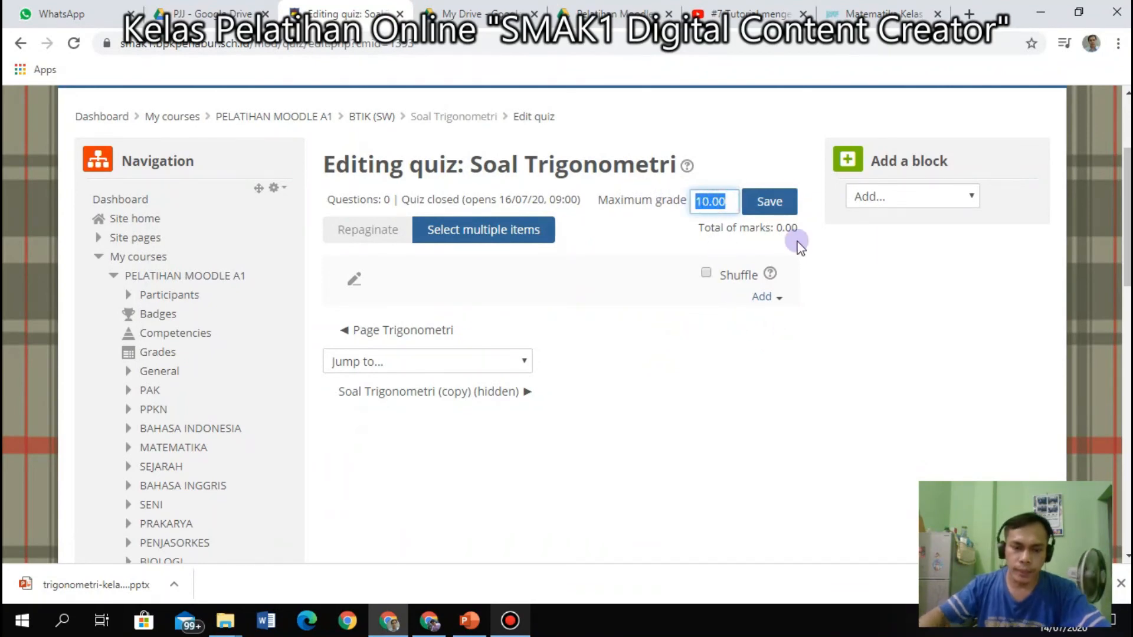
{"action": "type", "text": "1"}
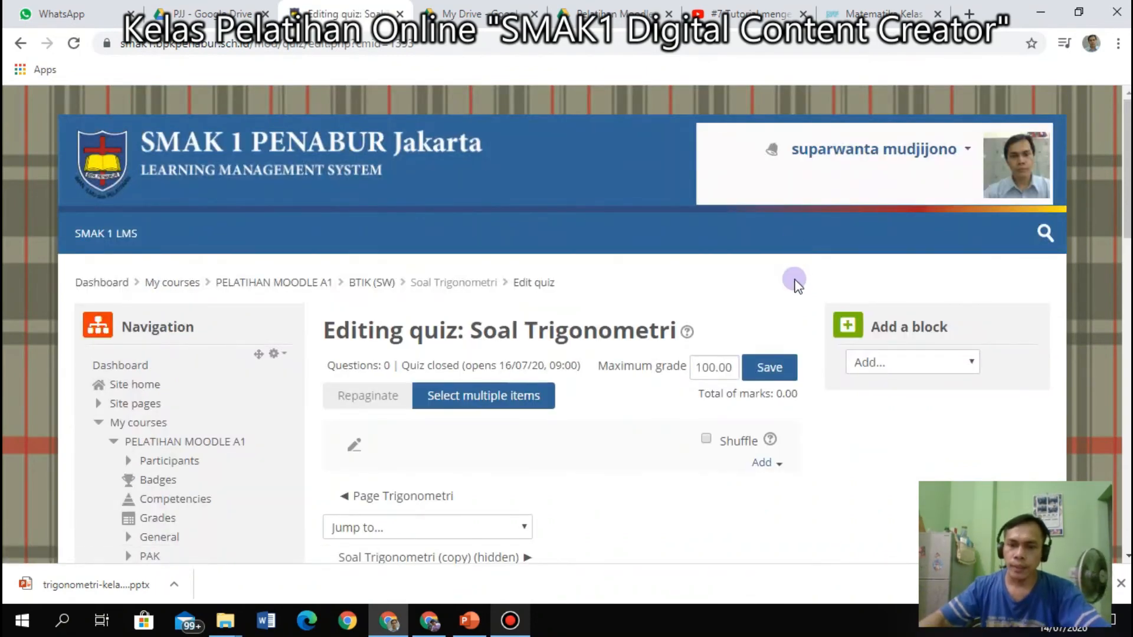
{"action": "scroll", "coordinate": [795, 284], "scroll_direction": "down", "scroll_amount": 3}
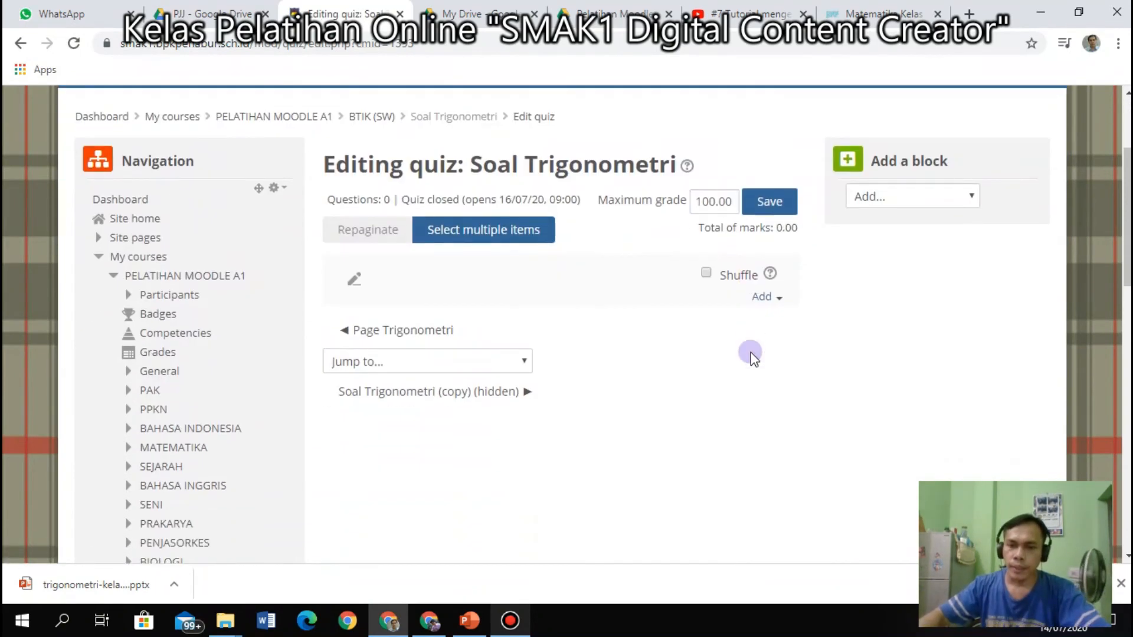
Enable Shuffle for the quiz section and show the Add menu.
{"action": "left_click", "coordinate": [711, 273]}
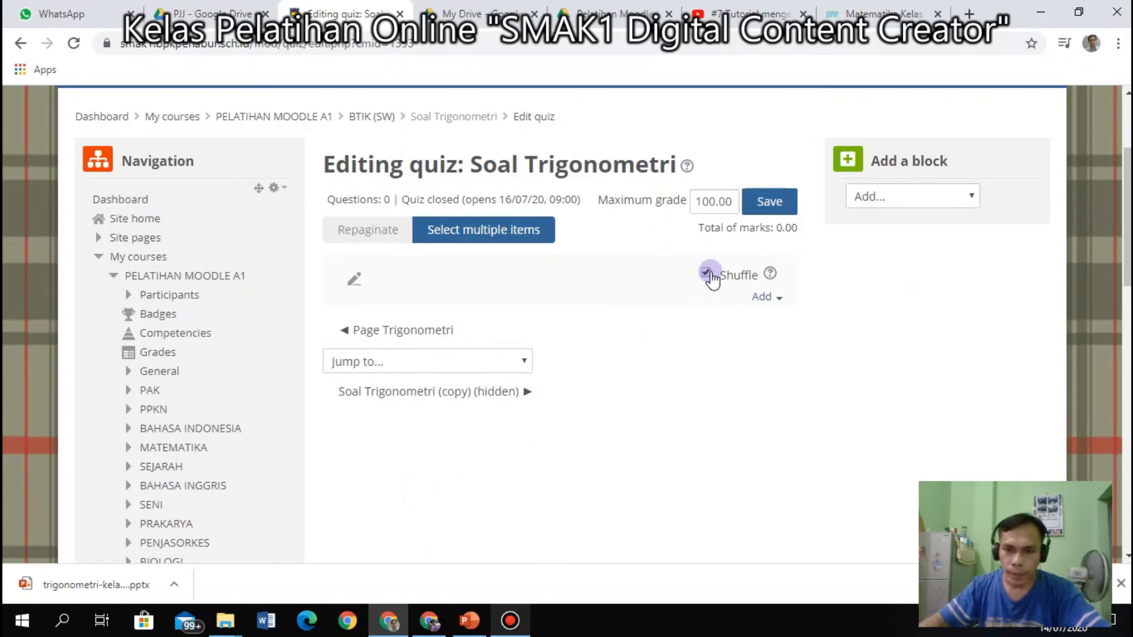
{"action": "scroll", "coordinate": [597, 379], "scroll_direction": "down", "scroll_amount": 3}
{"action": "scroll", "coordinate": [597, 379], "scroll_direction": "up", "scroll_amount": 3}
{"action": "left_click", "coordinate": [779, 301]}
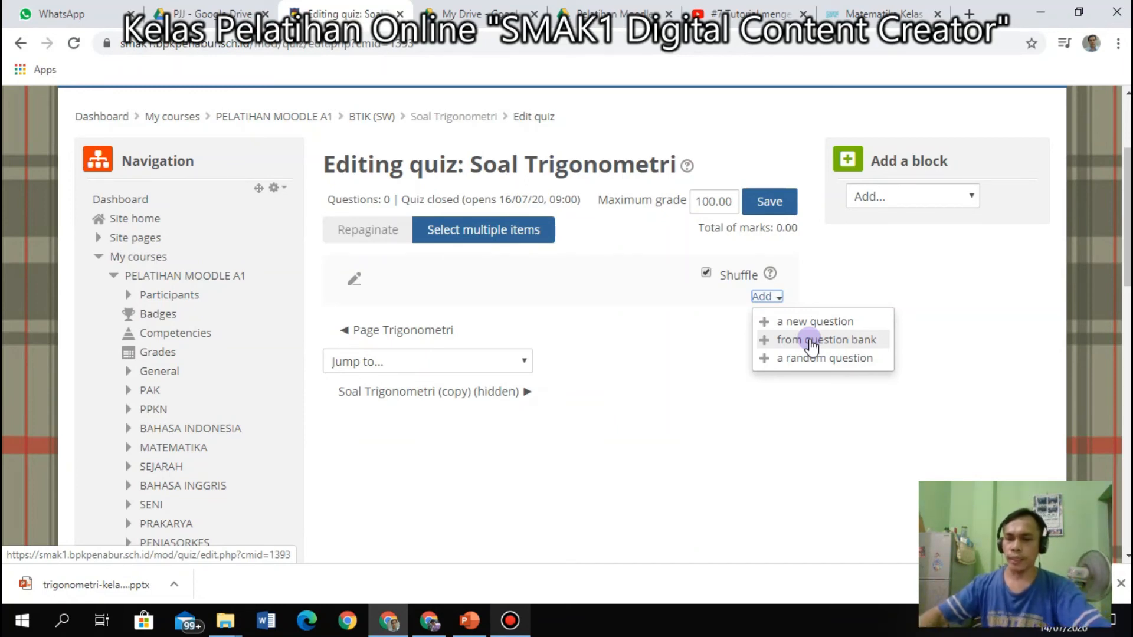
Add a new question to the quiz, choosing the Multiple choice question type.
{"action": "left_click", "coordinate": [809, 321]}
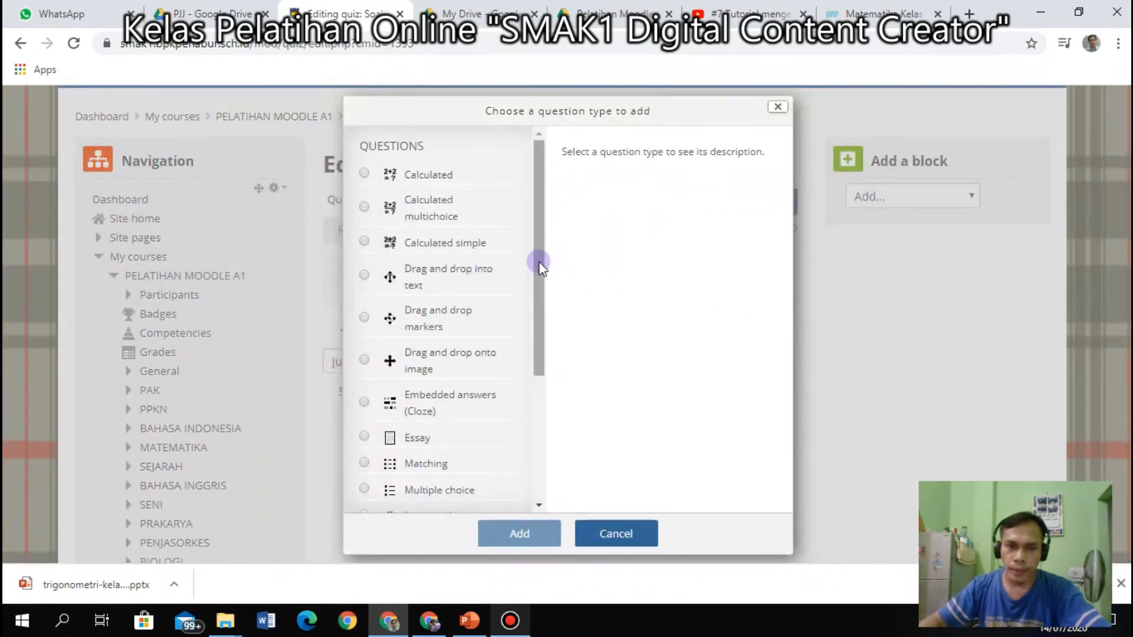
{"action": "left_click_drag", "start_coordinate": [536, 261], "coordinate": [539, 350]}
{"action": "left_click", "coordinate": [423, 352]}
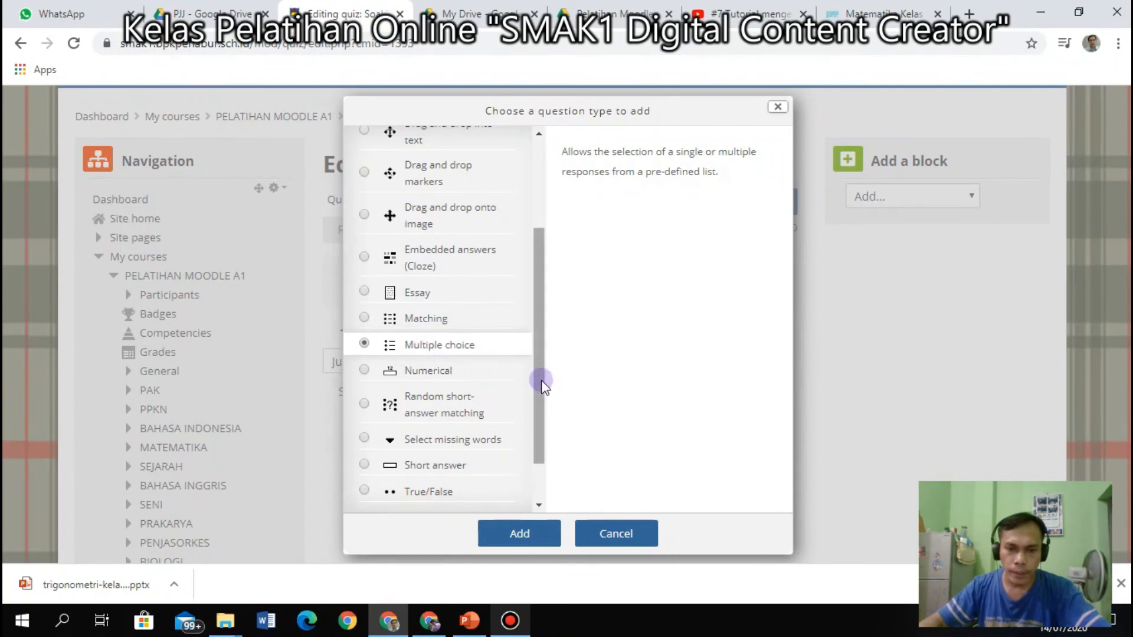
{"action": "left_click_drag", "start_coordinate": [534, 373], "coordinate": [545, 439]}
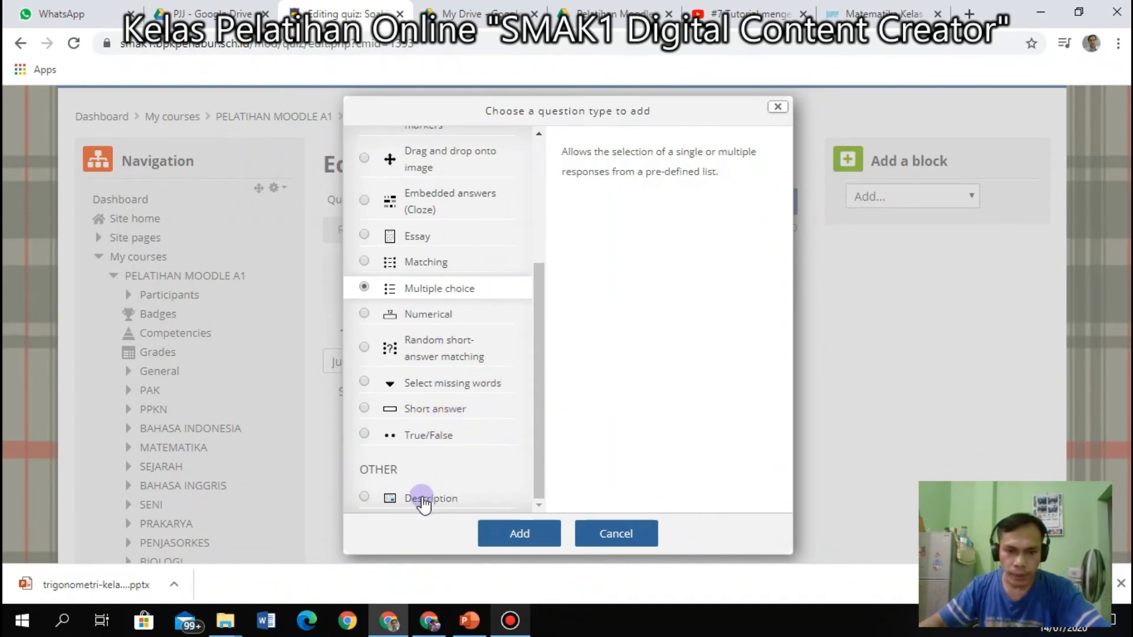
{"action": "left_click", "coordinate": [515, 542]}
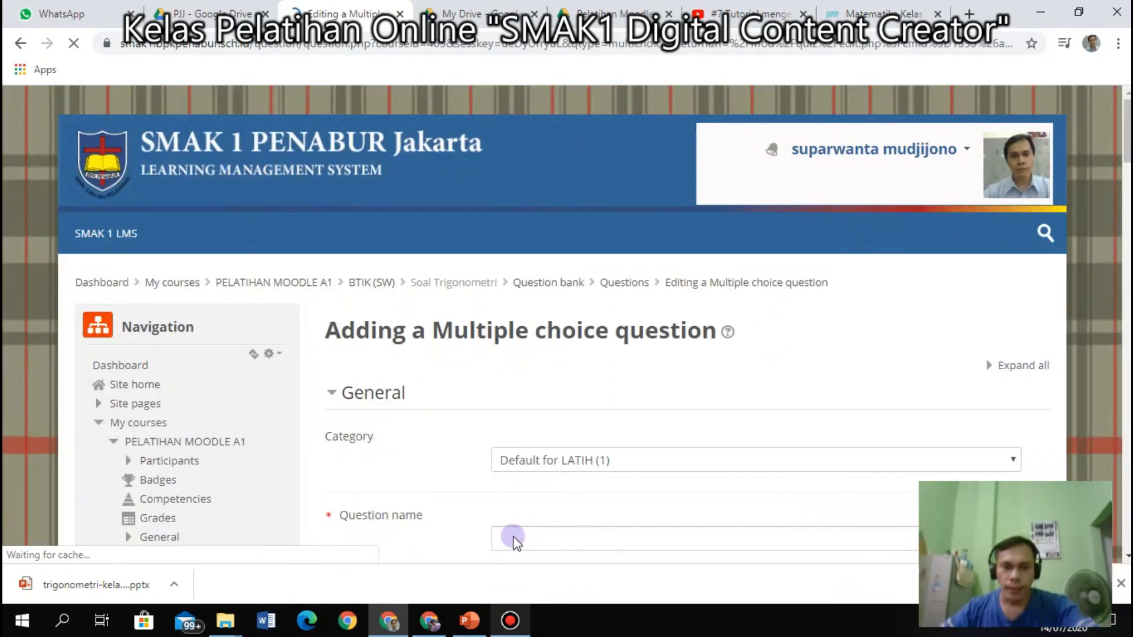
Keep Default for LATIH (1) as the category and enter the name Soal Trigonometri.
{"action": "scroll", "coordinate": [647, 451], "scroll_direction": "down", "scroll_amount": 4}
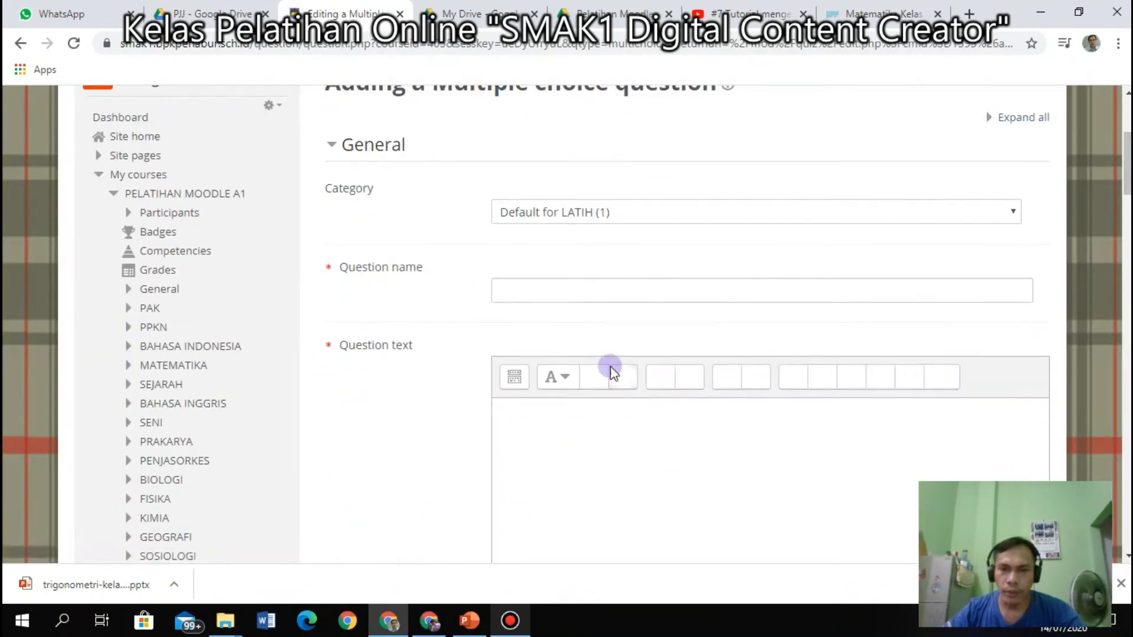
{"action": "left_click", "coordinate": [898, 295]}
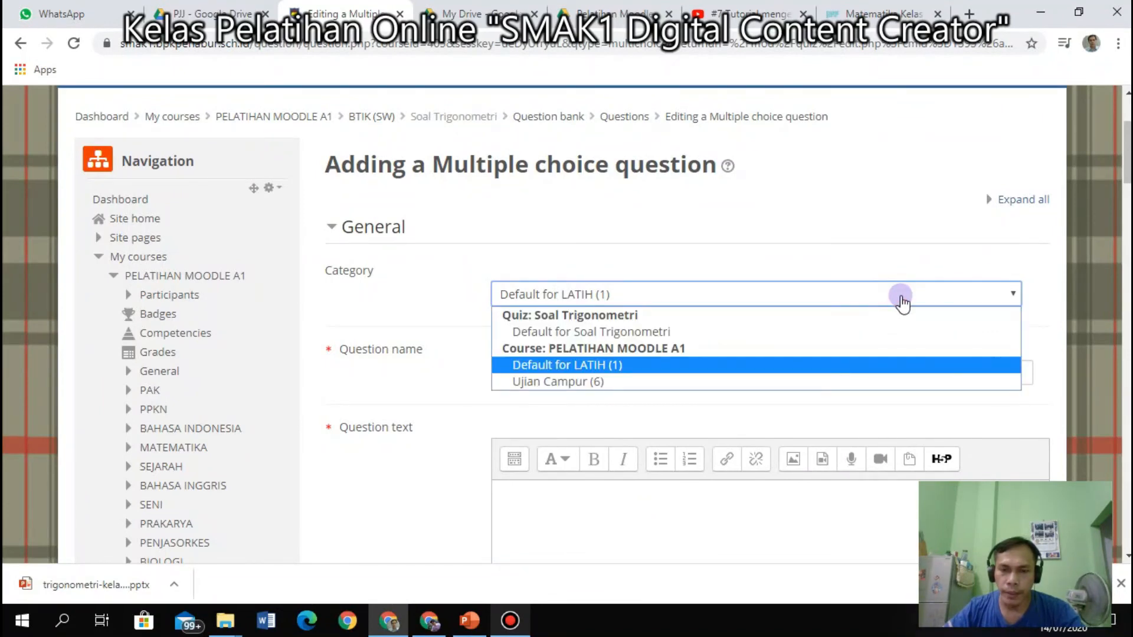
{"action": "left_click", "coordinate": [902, 302]}
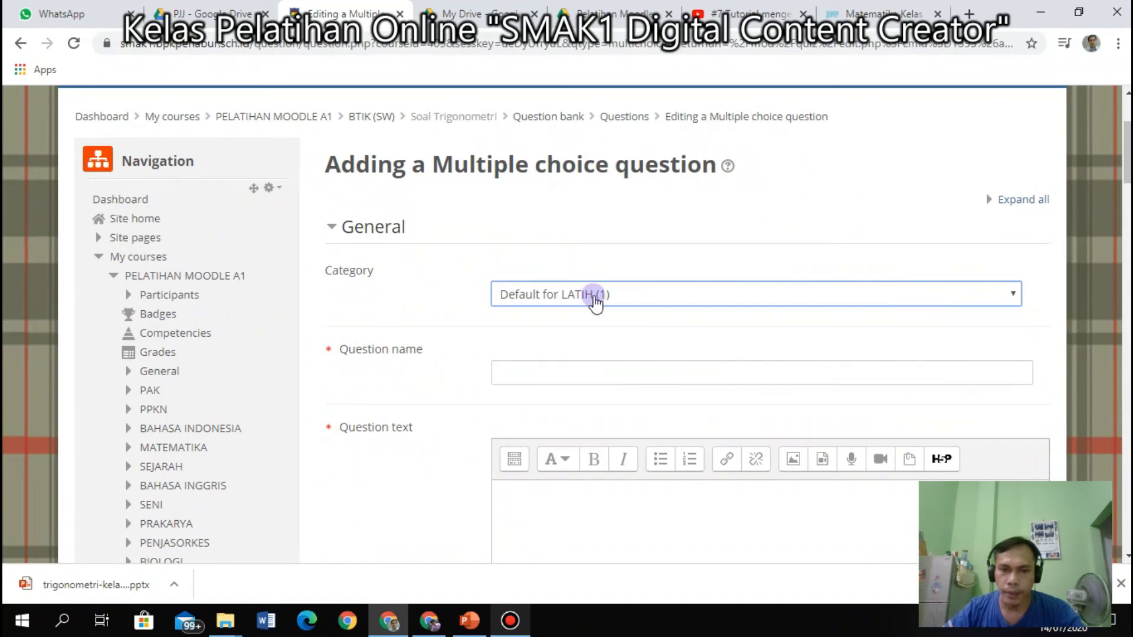
{"action": "left_click", "coordinate": [541, 374]}
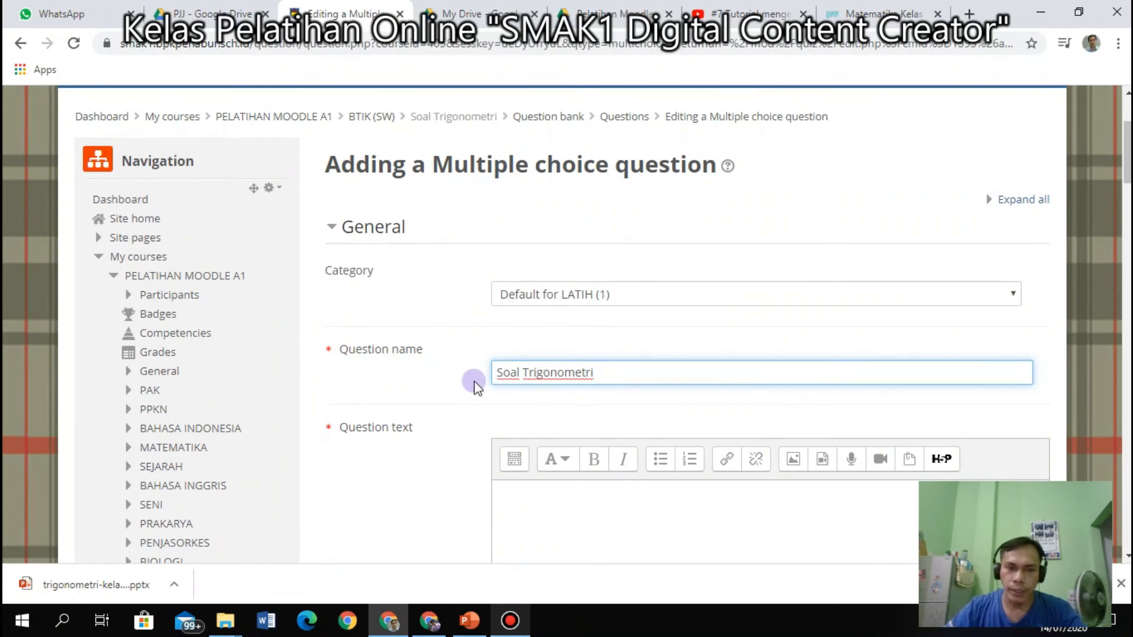
{"action": "scroll", "coordinate": [551, 450], "scroll_direction": "down", "scroll_amount": 2}
Type the question text 'Soal:' above '1 + 1 ='.
{"action": "left_click", "coordinate": [561, 431]}
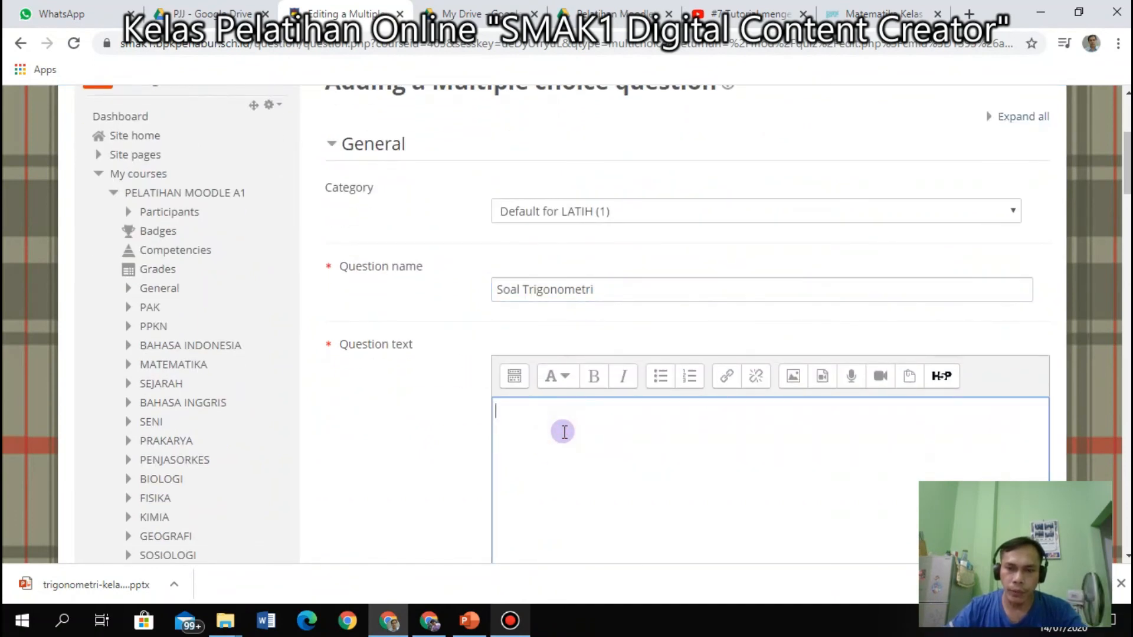
{"action": "scroll", "coordinate": [562, 431], "scroll_direction": "down", "scroll_amount": 2}
{"action": "scroll", "coordinate": [543, 337], "scroll_direction": "down", "scroll_amount": 2}
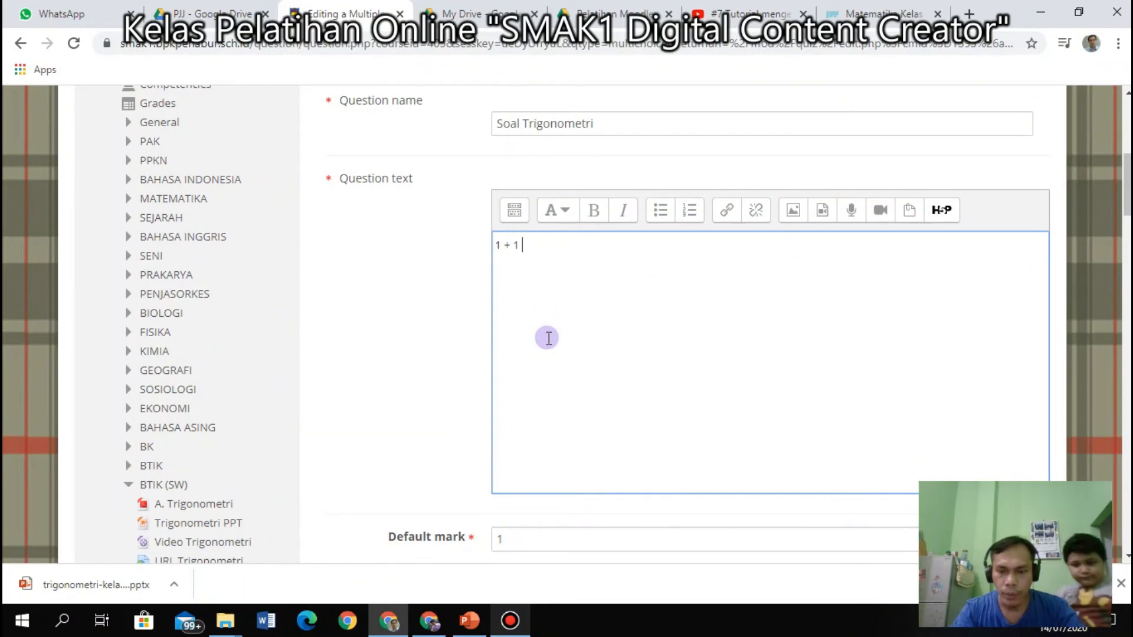
{"action": "type", "text": "="}
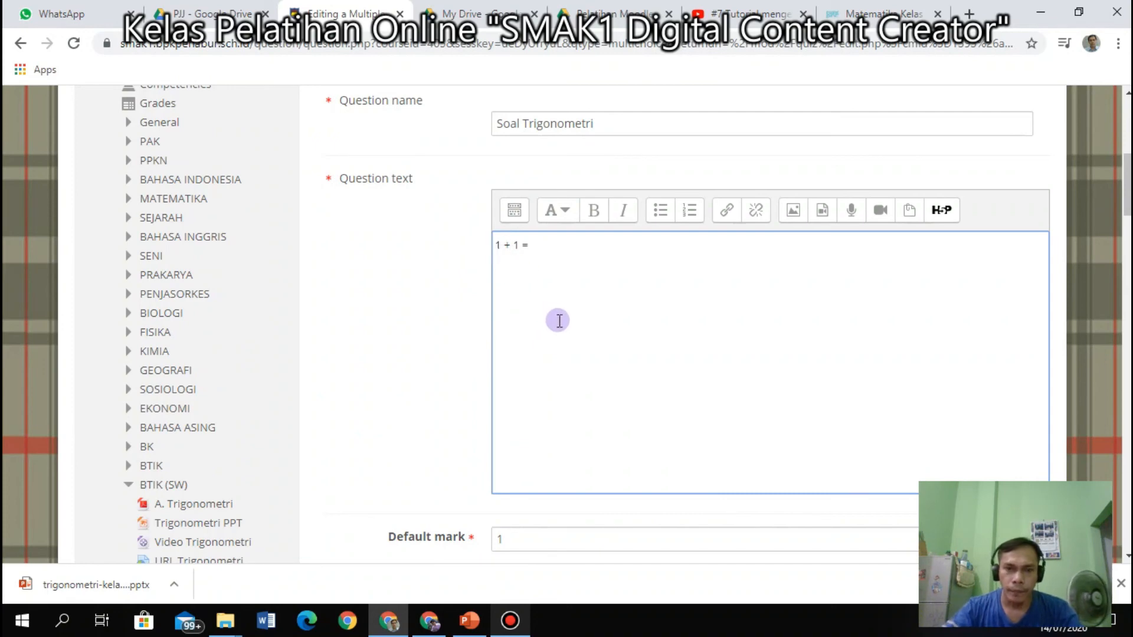
{"action": "type", "text": "ja"}
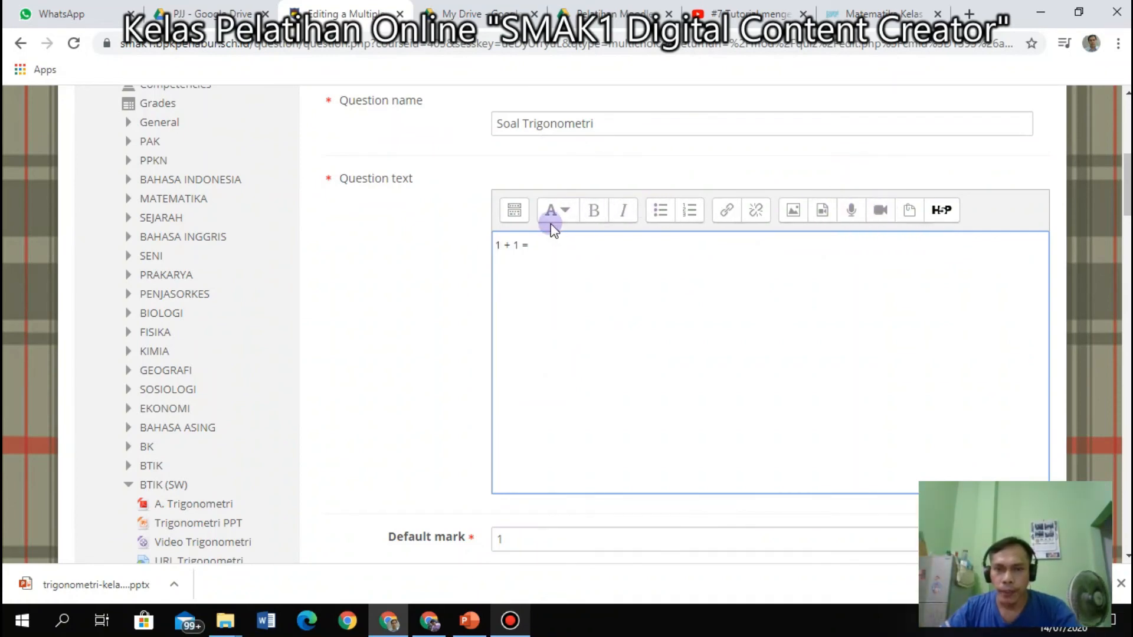
{"action": "key", "text": "Return"}
{"action": "key", "text": "Return"}
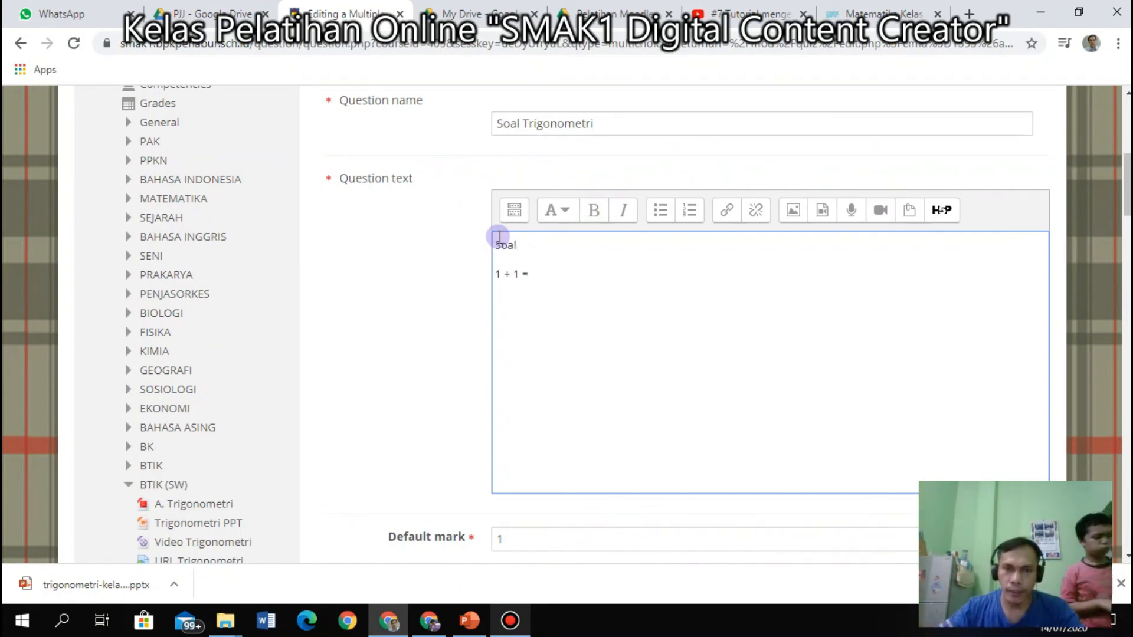
Make the word Soal bold, then remove the bold again.
{"action": "left_click_drag", "start_coordinate": [494, 243], "coordinate": [526, 250]}
{"action": "left_click", "coordinate": [595, 211]}
{"action": "left_click", "coordinate": [568, 246]}
{"action": "left_click", "coordinate": [535, 253]}
{"action": "left_click", "coordinate": [583, 222]}
{"action": "left_click", "coordinate": [596, 286]}
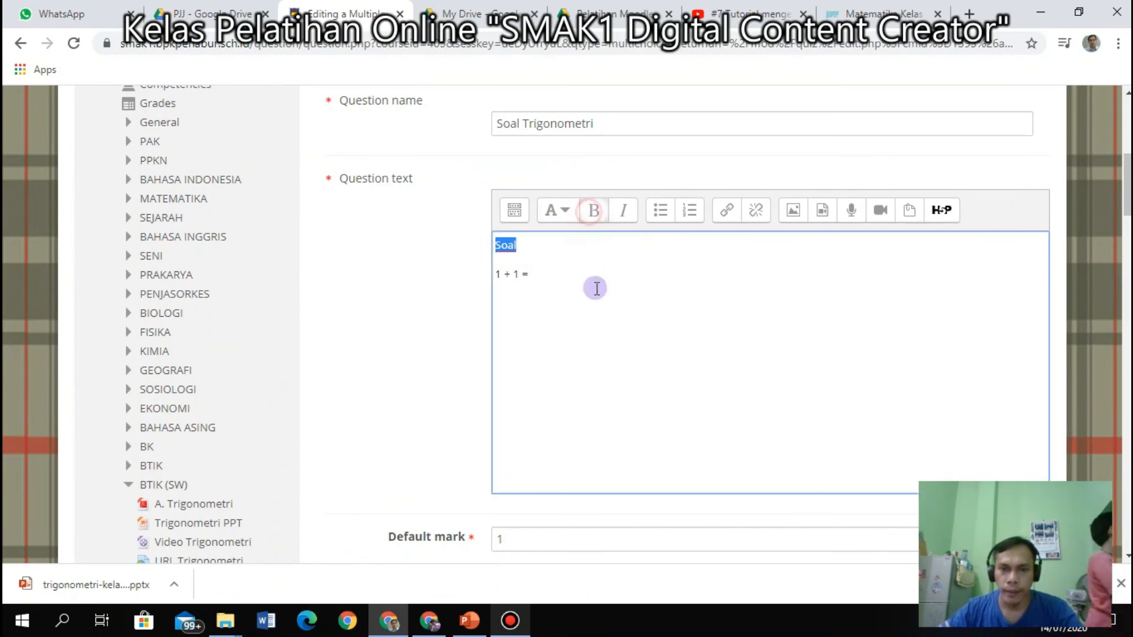
{"action": "left_click", "coordinate": [548, 247]}
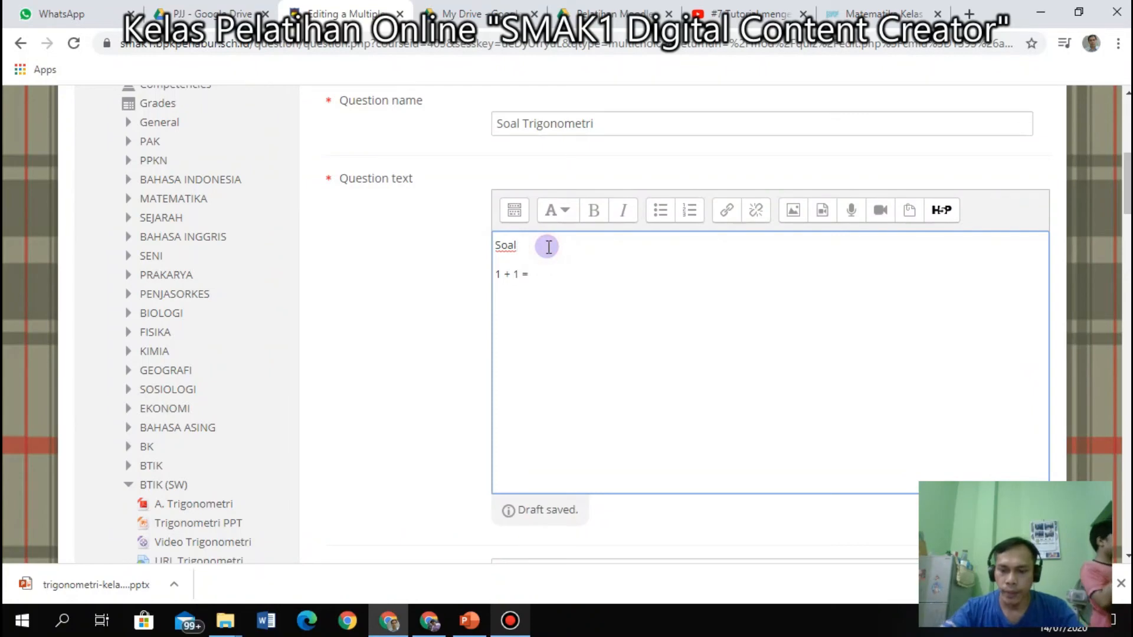
{"action": "scroll", "coordinate": [585, 248], "scroll_direction": "up", "scroll_amount": 3}
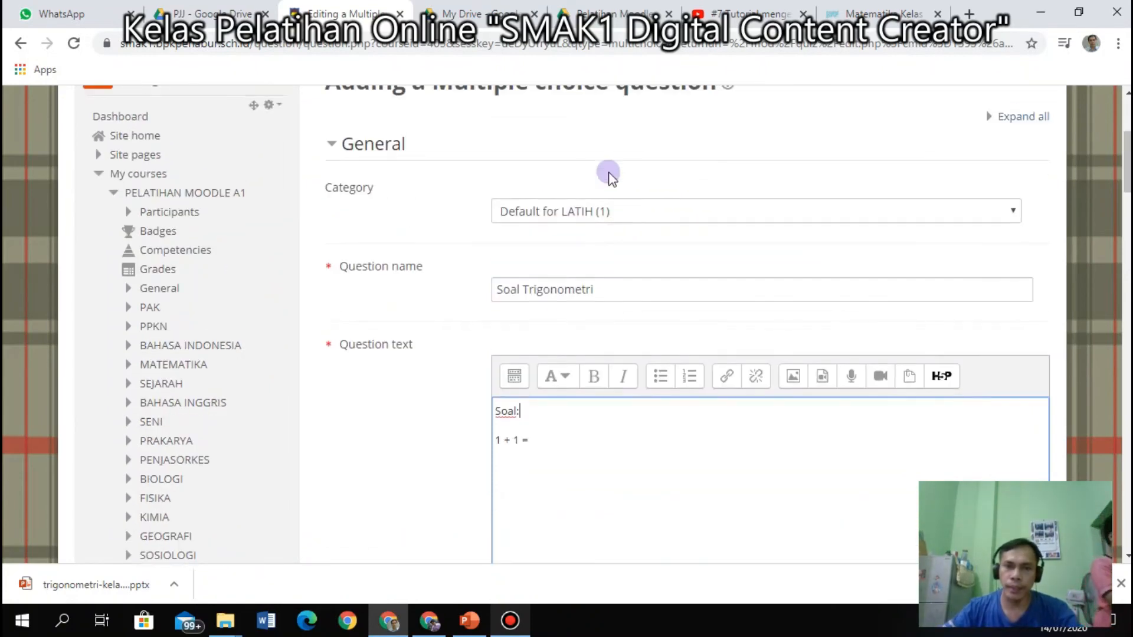
{"action": "scroll", "coordinate": [649, 230], "scroll_direction": "down", "scroll_amount": 4}
{"action": "scroll", "coordinate": [647, 231], "scroll_direction": "up", "scroll_amount": 1}
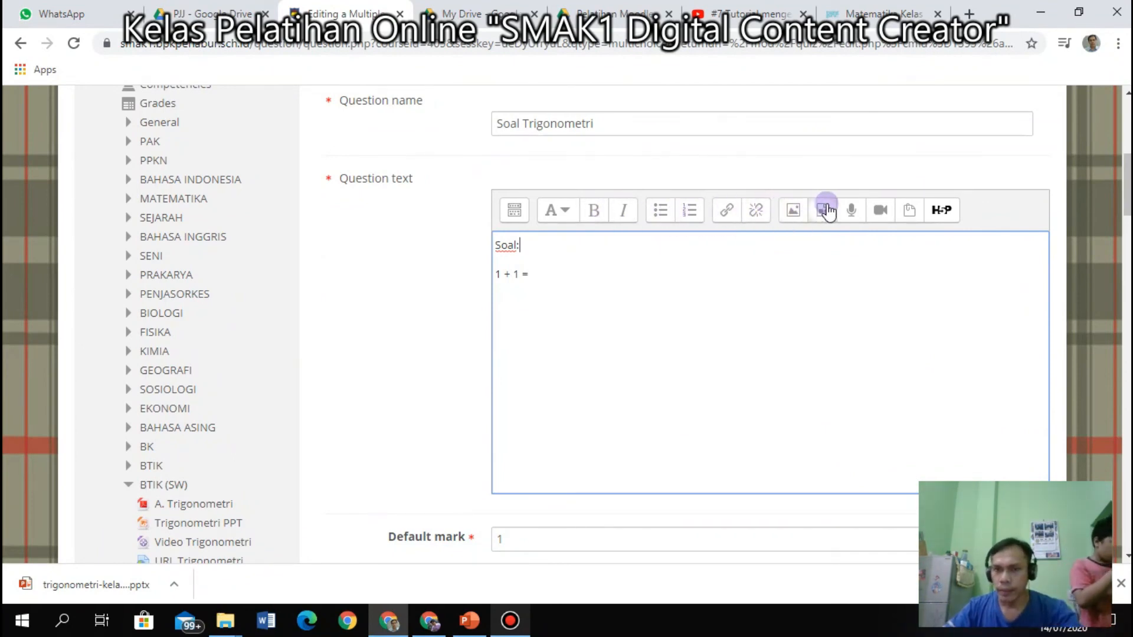
{"action": "scroll", "coordinate": [595, 296], "scroll_direction": "down", "scroll_amount": 1}
{"action": "scroll", "coordinate": [595, 295], "scroll_direction": "down", "scroll_amount": 4}
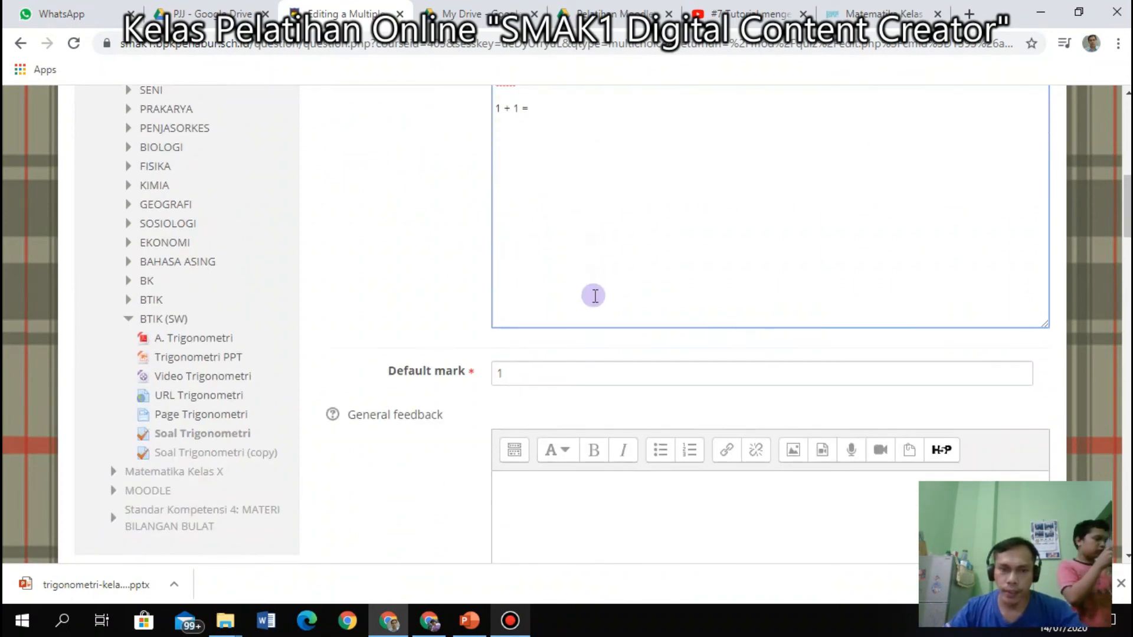
{"action": "scroll", "coordinate": [595, 296], "scroll_direction": "down", "scroll_amount": 1}
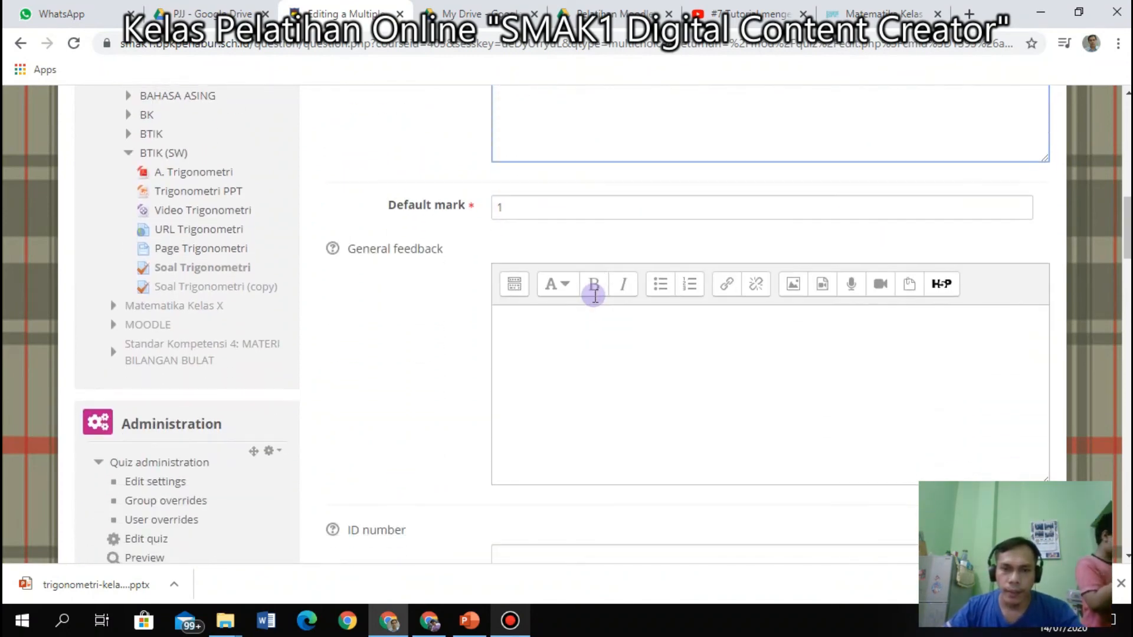
{"action": "left_click", "coordinate": [584, 352]}
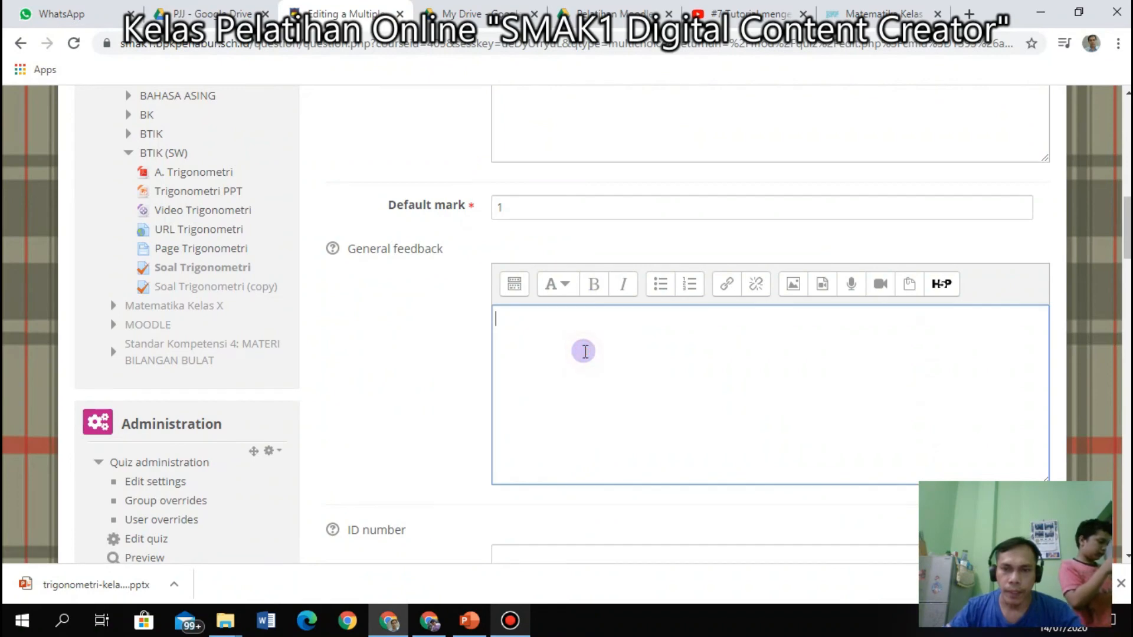
{"action": "scroll", "coordinate": [584, 351], "scroll_direction": "down", "scroll_amount": 7}
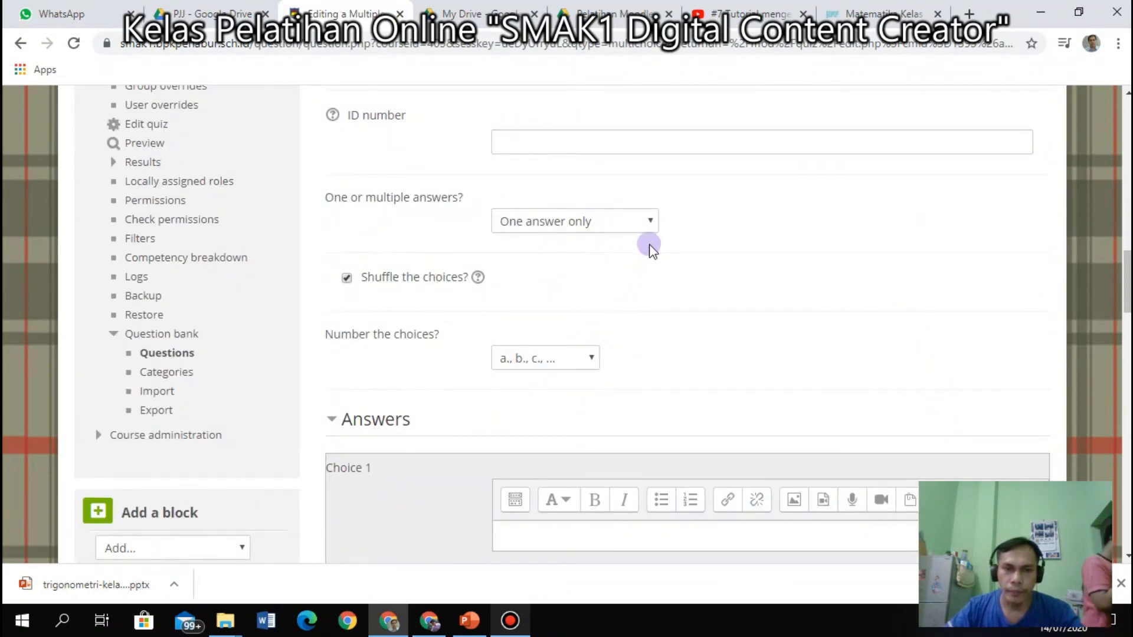
{"action": "scroll", "coordinate": [717, 313], "scroll_direction": "down", "scroll_amount": 1}
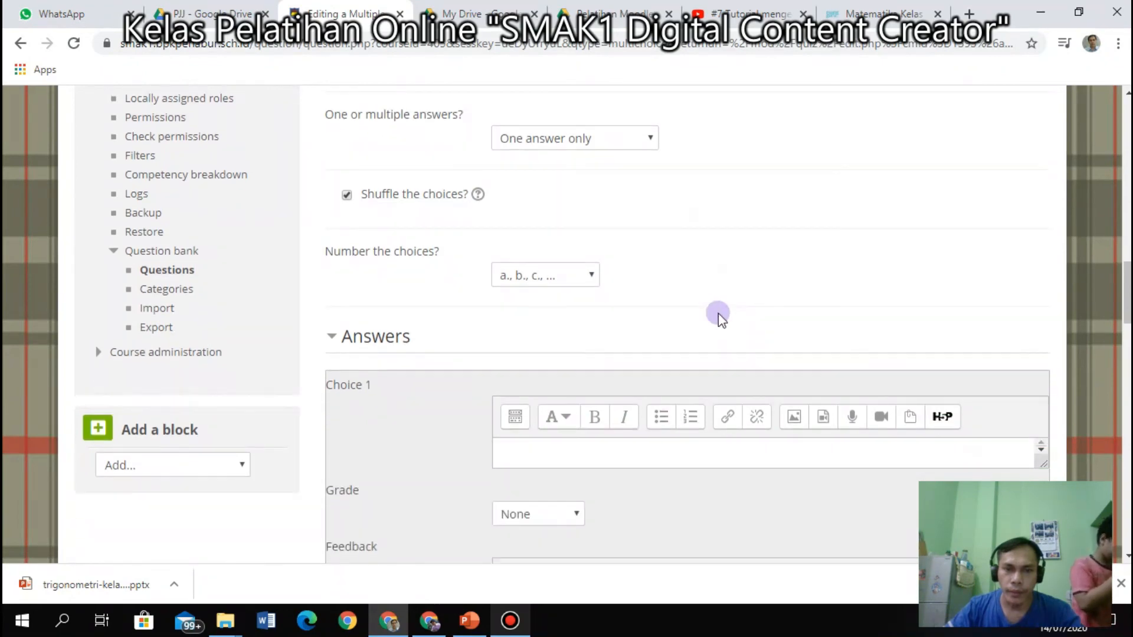
{"action": "left_click", "coordinate": [592, 276]}
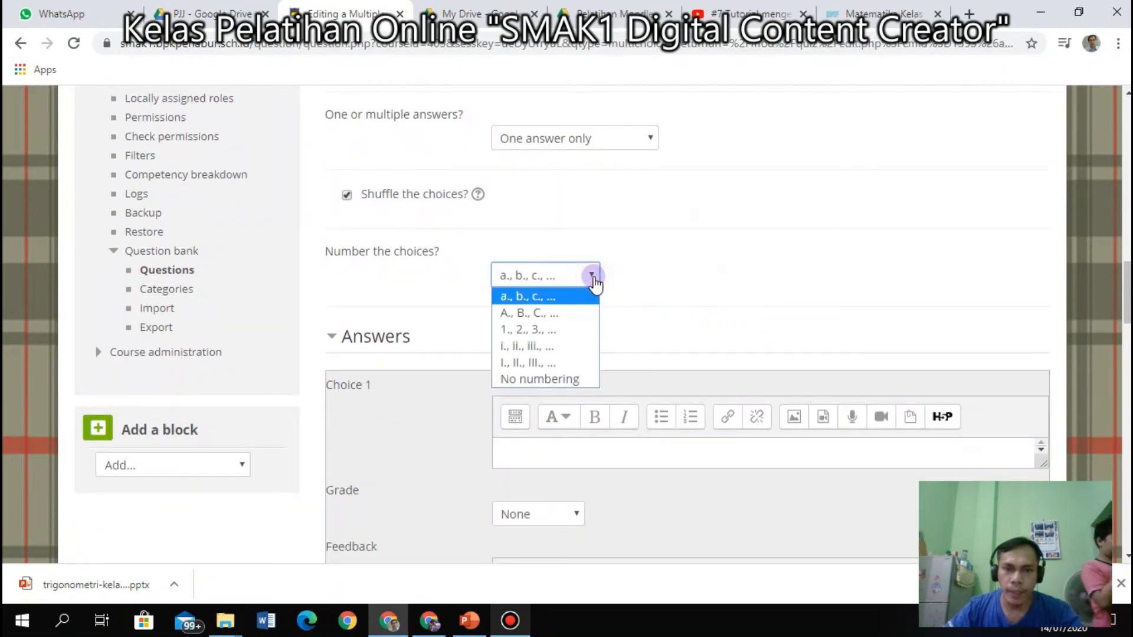
{"action": "left_click", "coordinate": [544, 297]}
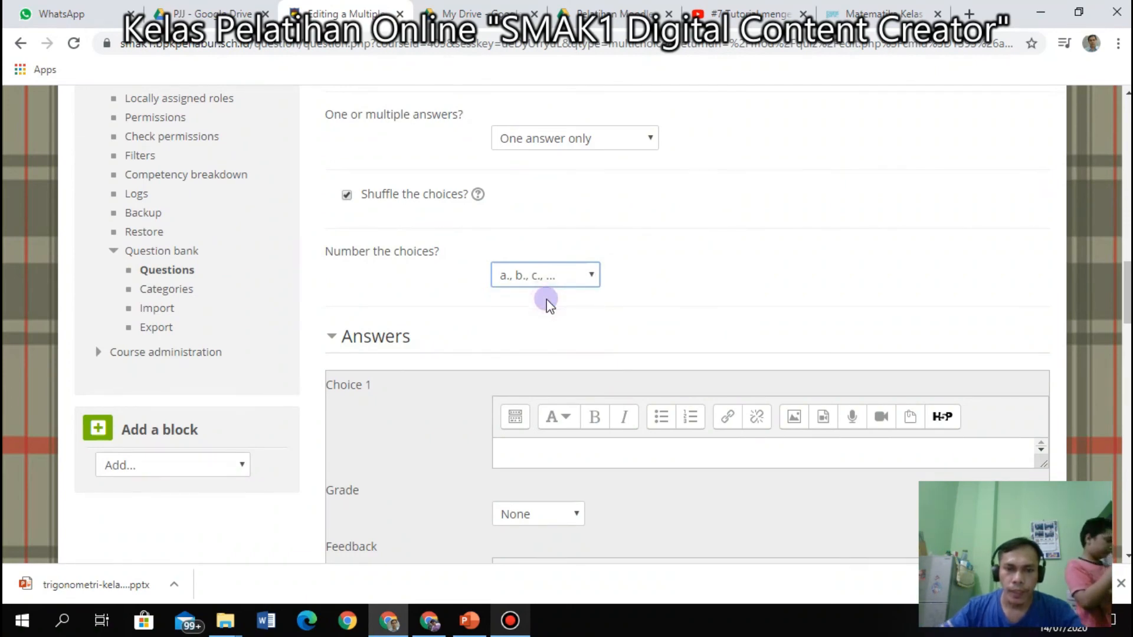
{"action": "scroll", "coordinate": [543, 297], "scroll_direction": "down", "scroll_amount": 4}
{"action": "left_click", "coordinate": [517, 205]}
Enter 1 as Choice 1's answer, leaving its grade at None.
{"action": "type", "text": "1"}
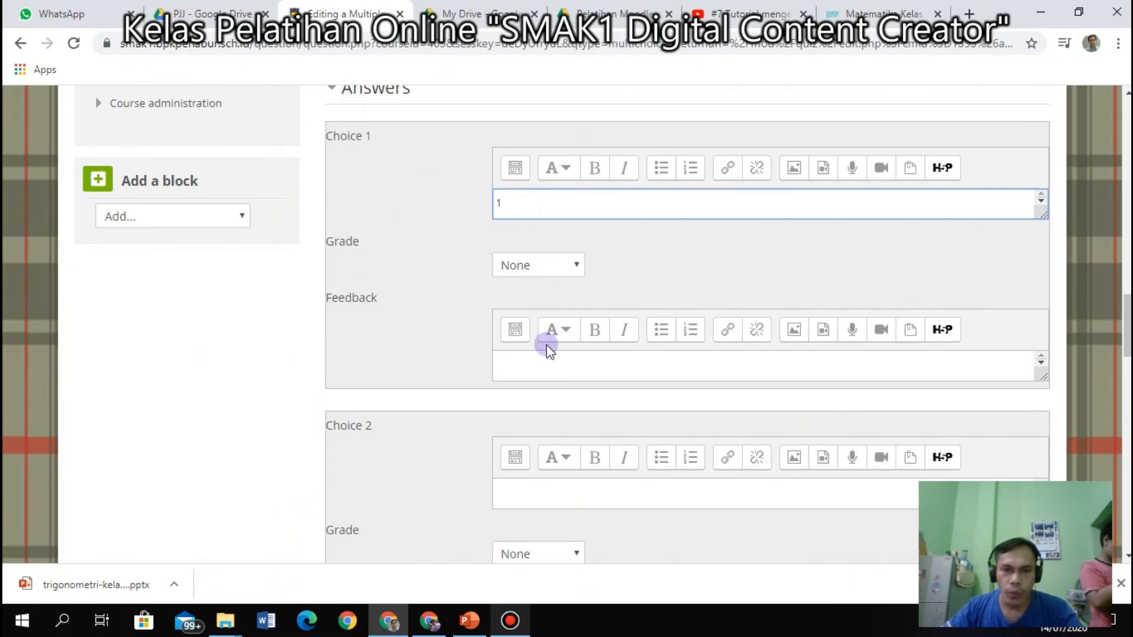
{"action": "left_click", "coordinate": [571, 271]}
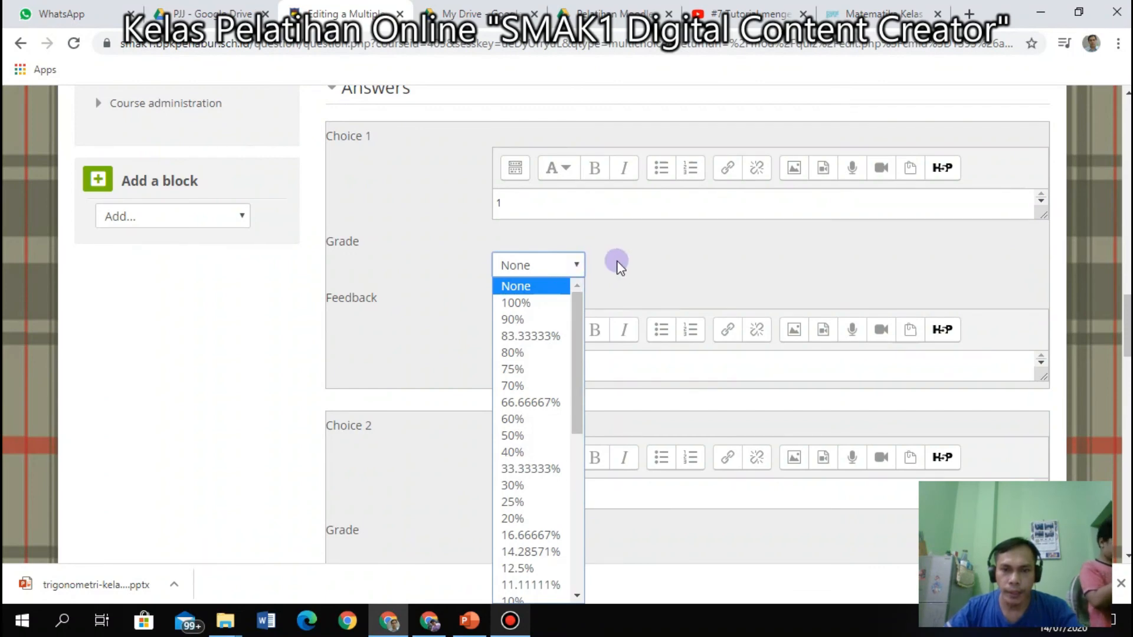
{"action": "left_click", "coordinate": [616, 266]}
{"action": "left_click", "coordinate": [574, 267]}
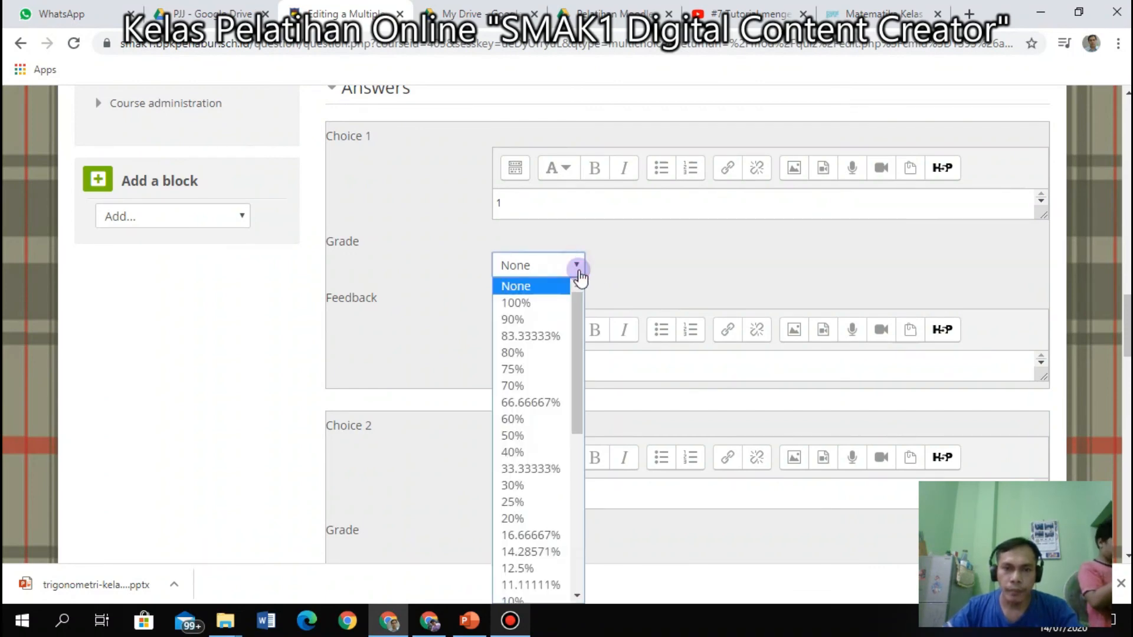
{"action": "left_click", "coordinate": [650, 270]}
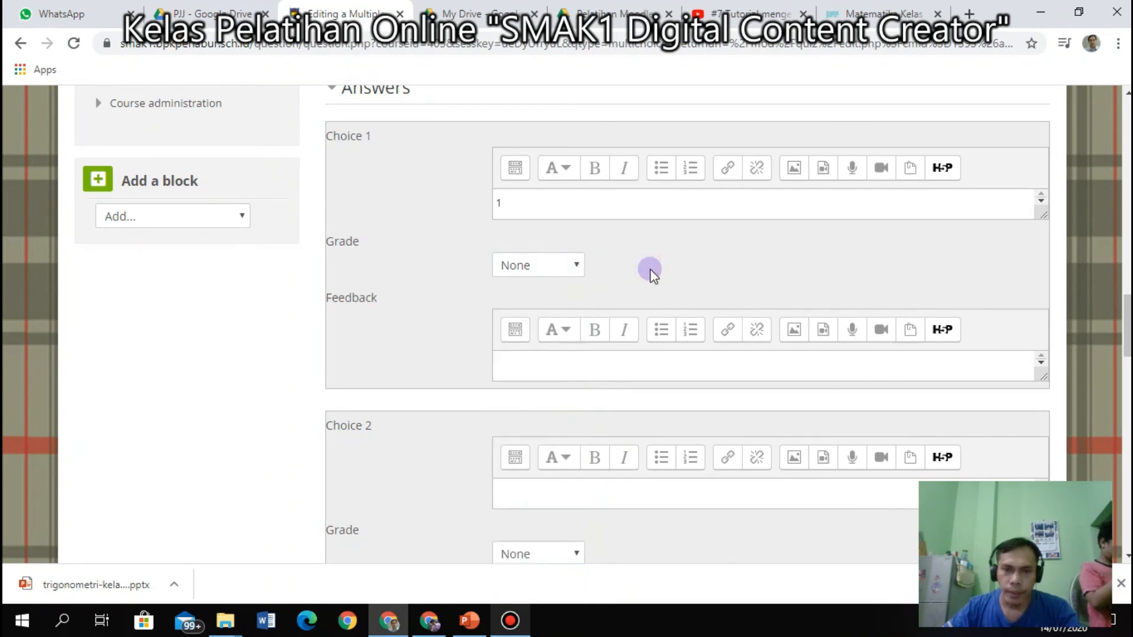
{"action": "left_click", "coordinate": [555, 369]}
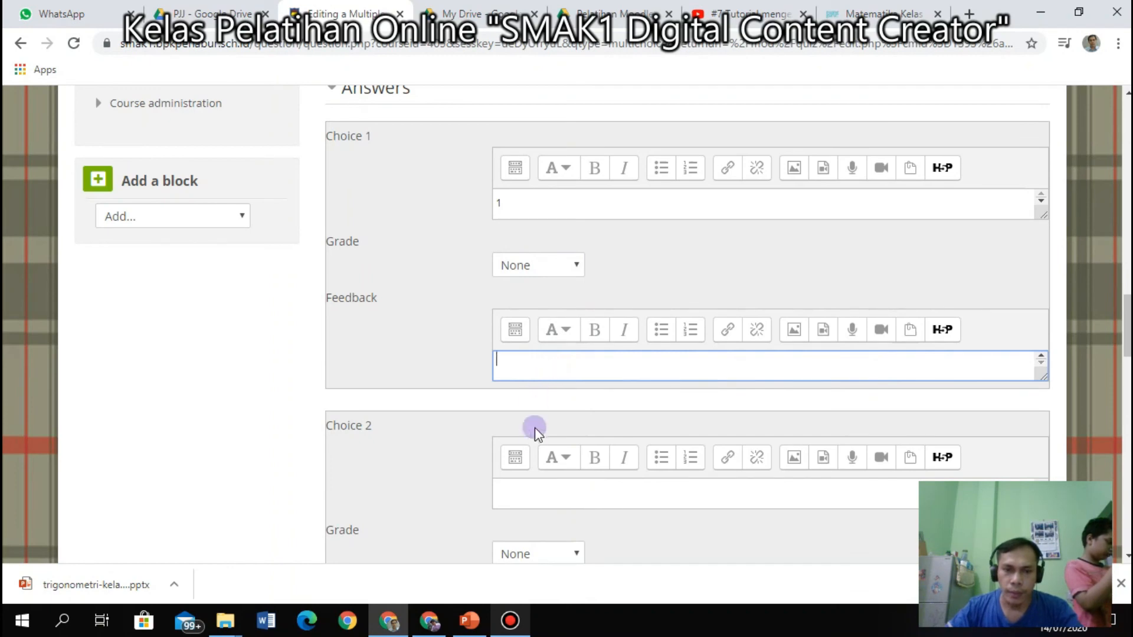
{"action": "left_click", "coordinate": [532, 497]}
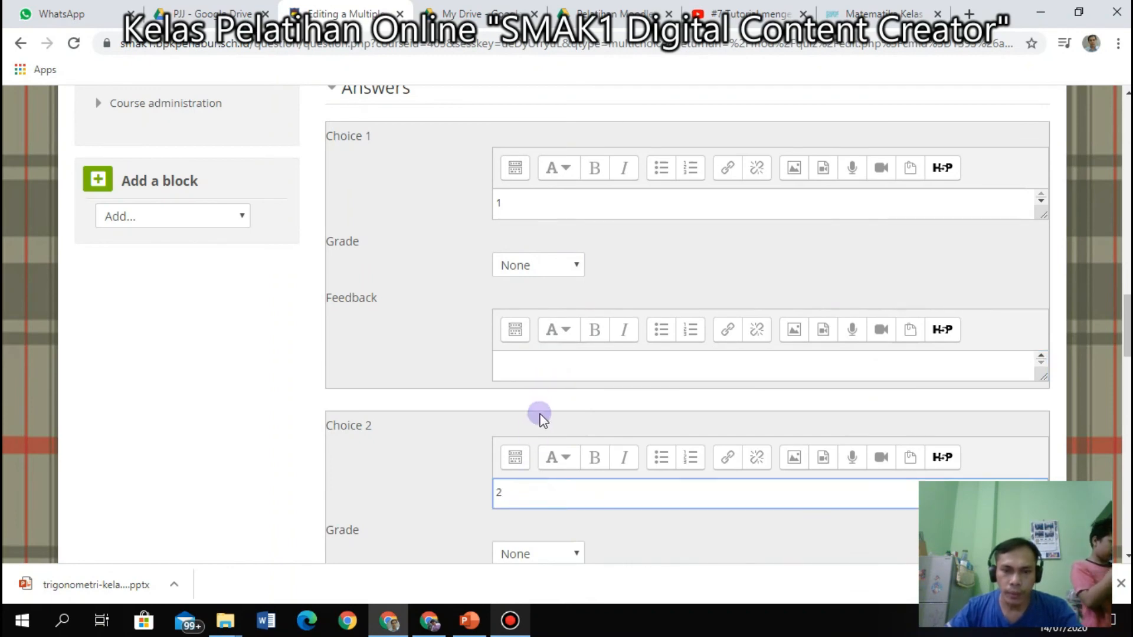
{"action": "scroll", "coordinate": [538, 413], "scroll_direction": "down", "scroll_amount": 3}
Set Choice 2's grade to 100%.
{"action": "left_click", "coordinate": [576, 389]}
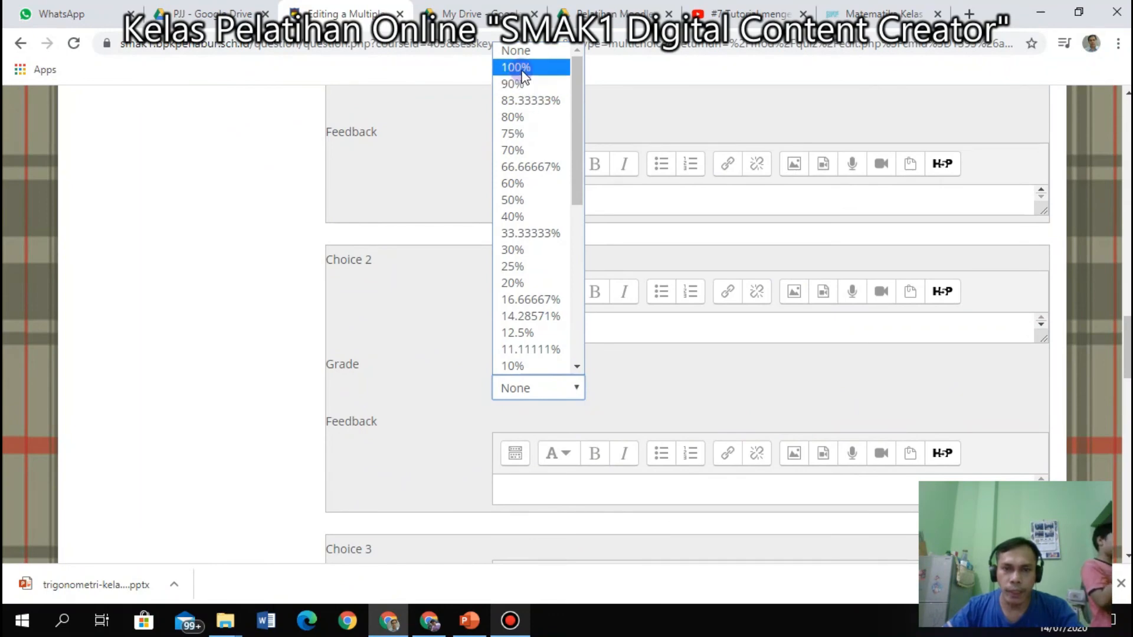
{"action": "left_click", "coordinate": [522, 72]}
{"action": "left_click", "coordinate": [571, 391]}
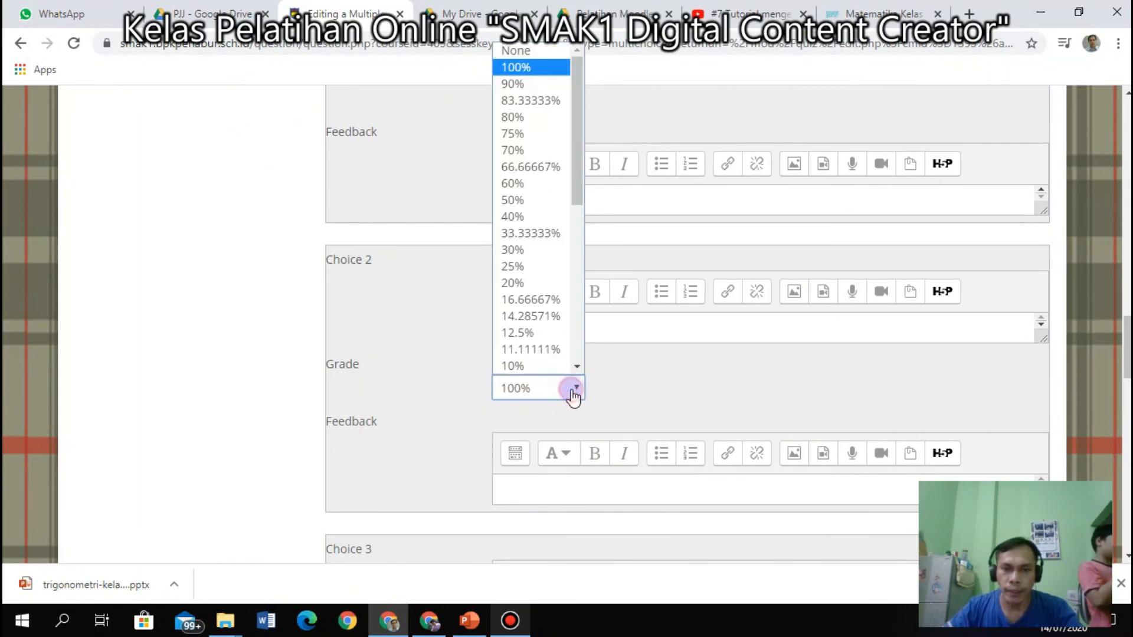
{"action": "left_click_drag", "start_coordinate": [580, 212], "coordinate": [582, 120]}
{"action": "left_click", "coordinate": [538, 70]}
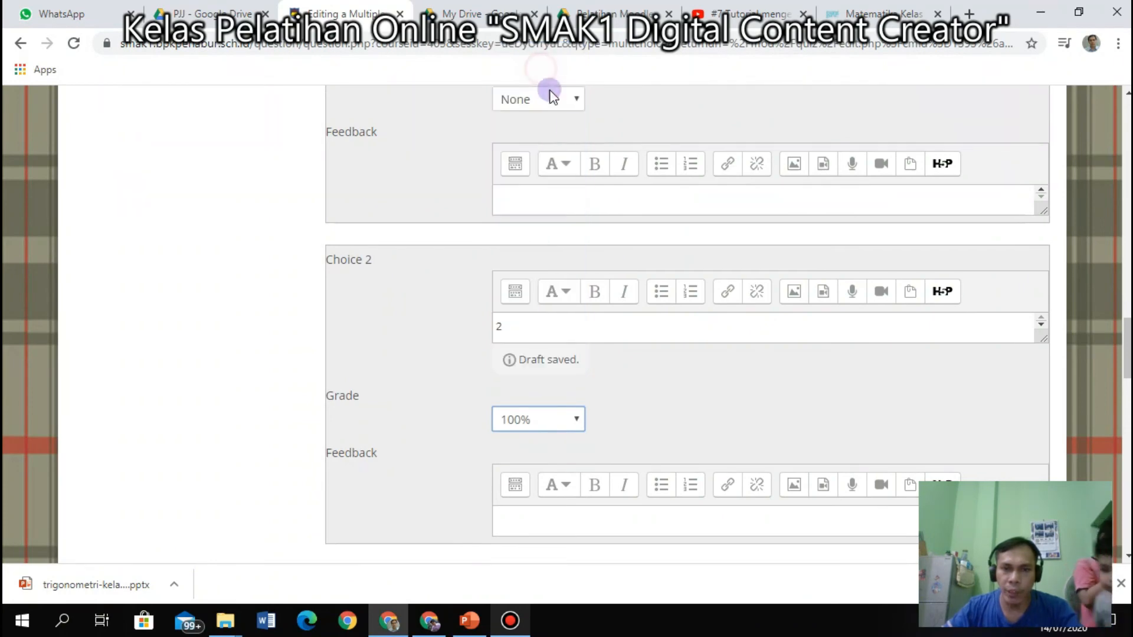
{"action": "scroll", "coordinate": [629, 275], "scroll_direction": "up", "scroll_amount": 1}
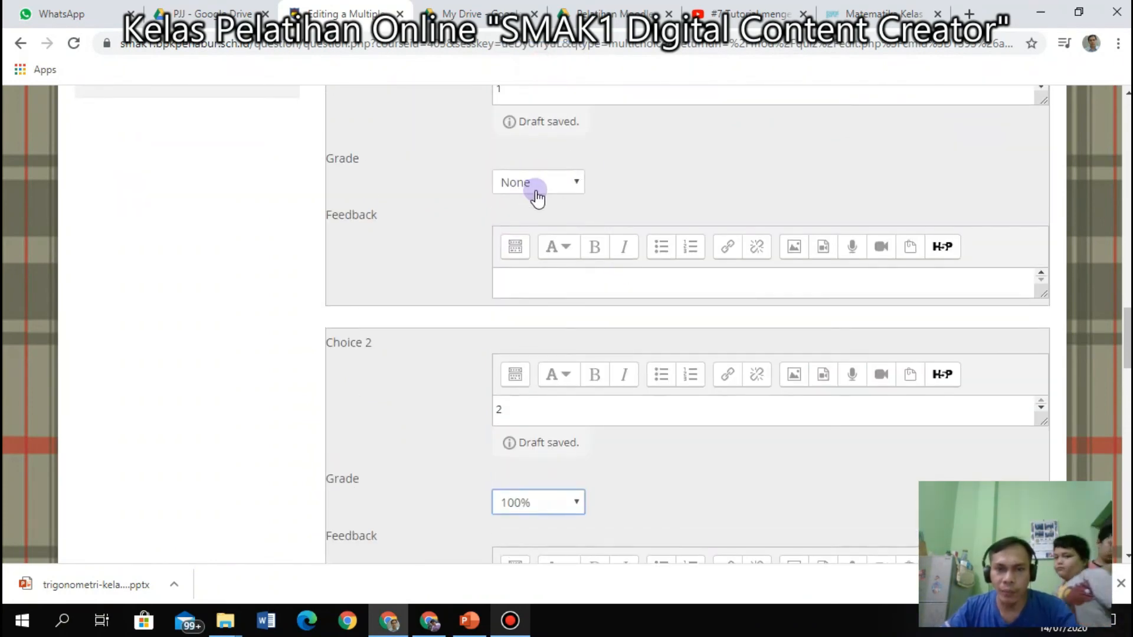
{"action": "scroll", "coordinate": [622, 298], "scroll_direction": "down", "scroll_amount": 3}
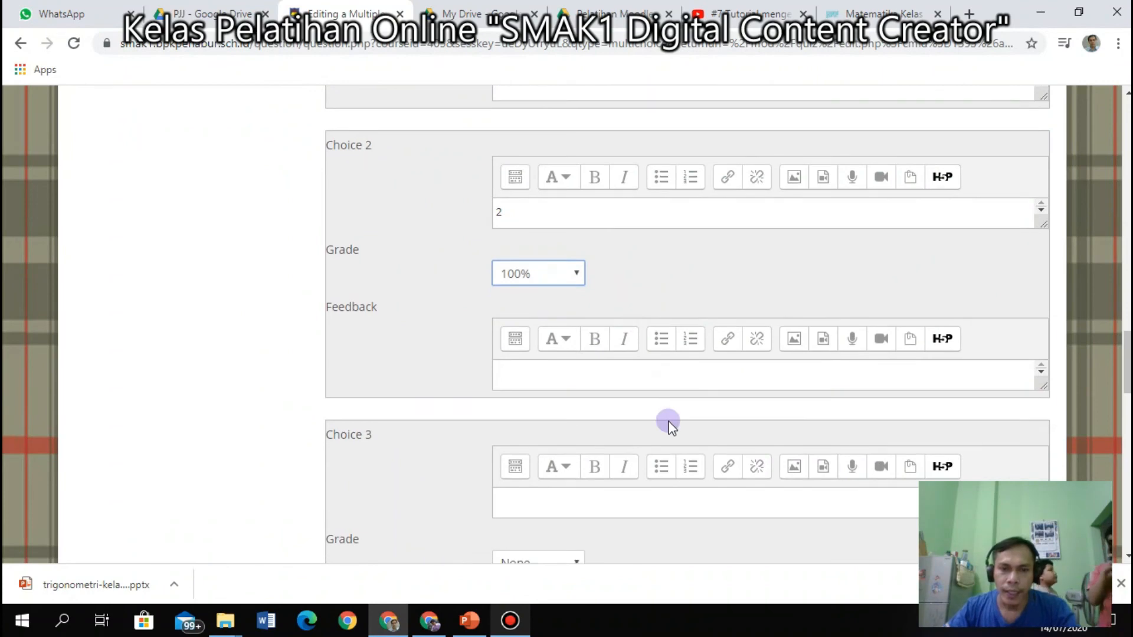
{"action": "scroll", "coordinate": [612, 405], "scroll_direction": "down", "scroll_amount": 2}
Fill Choices 3, 4 and 5 with the answers 3, 4 and 5.
{"action": "left_click", "coordinate": [539, 339]}
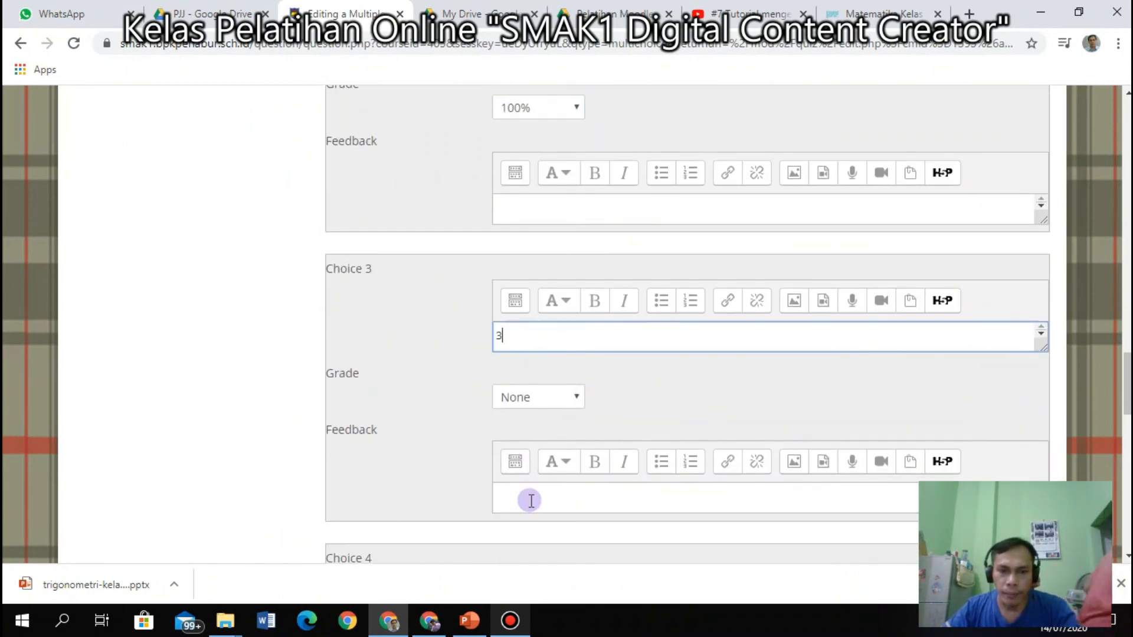
{"action": "scroll", "coordinate": [530, 506], "scroll_direction": "down", "scroll_amount": 2}
{"action": "scroll", "coordinate": [528, 484], "scroll_direction": "down", "scroll_amount": 1}
{"action": "left_click", "coordinate": [530, 462]}
{"action": "type", "text": "4"}
{"action": "scroll", "coordinate": [608, 490], "scroll_direction": "down", "scroll_amount": 2}
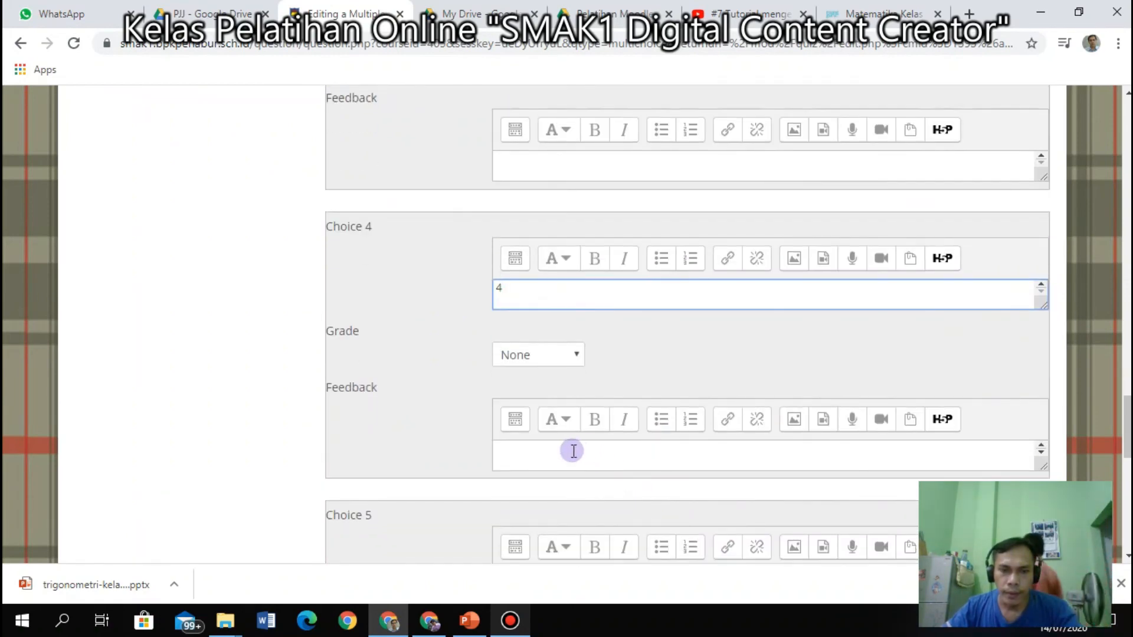
{"action": "scroll", "coordinate": [573, 450], "scroll_direction": "down", "scroll_amount": 2}
{"action": "left_click", "coordinate": [554, 421]}
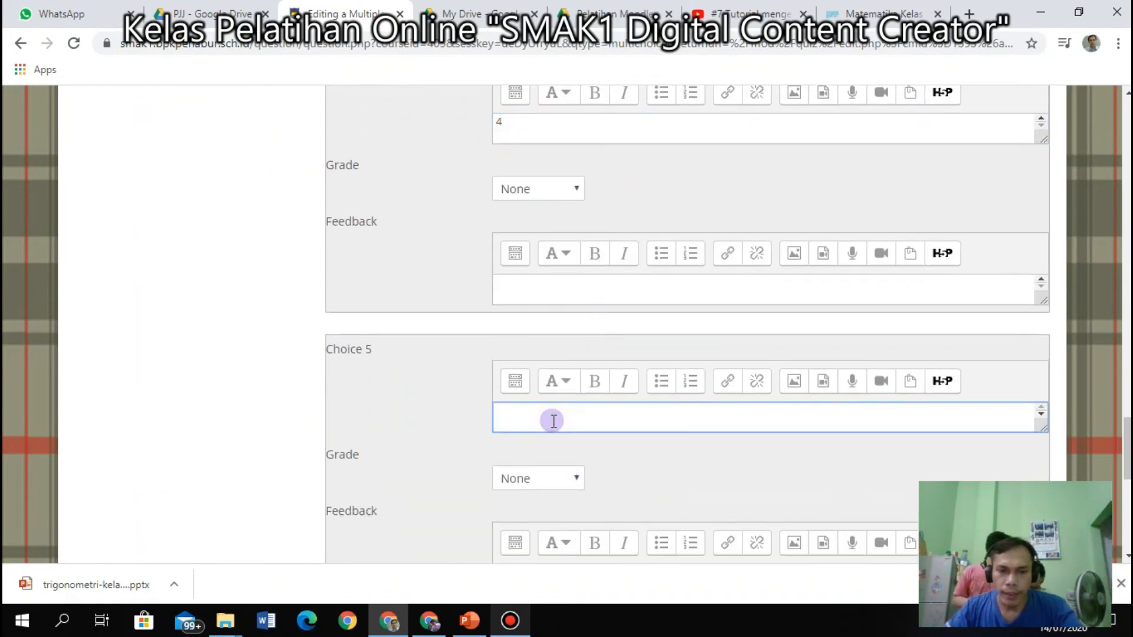
{"action": "scroll", "coordinate": [655, 412], "scroll_direction": "down", "scroll_amount": 3}
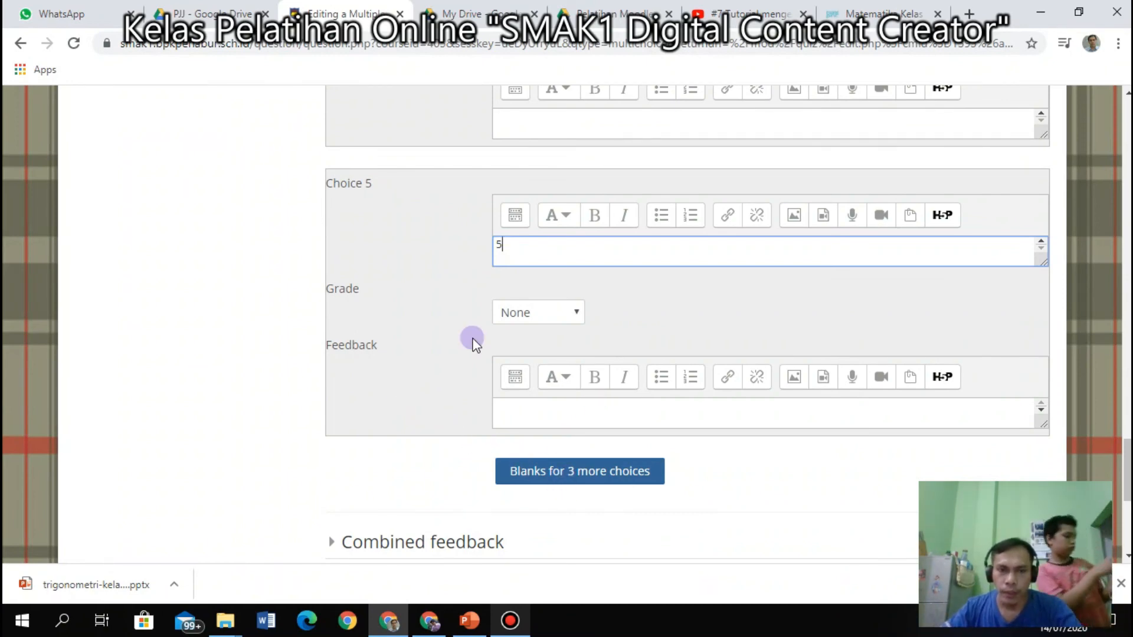
{"action": "scroll", "coordinate": [504, 362], "scroll_direction": "up", "scroll_amount": 3}
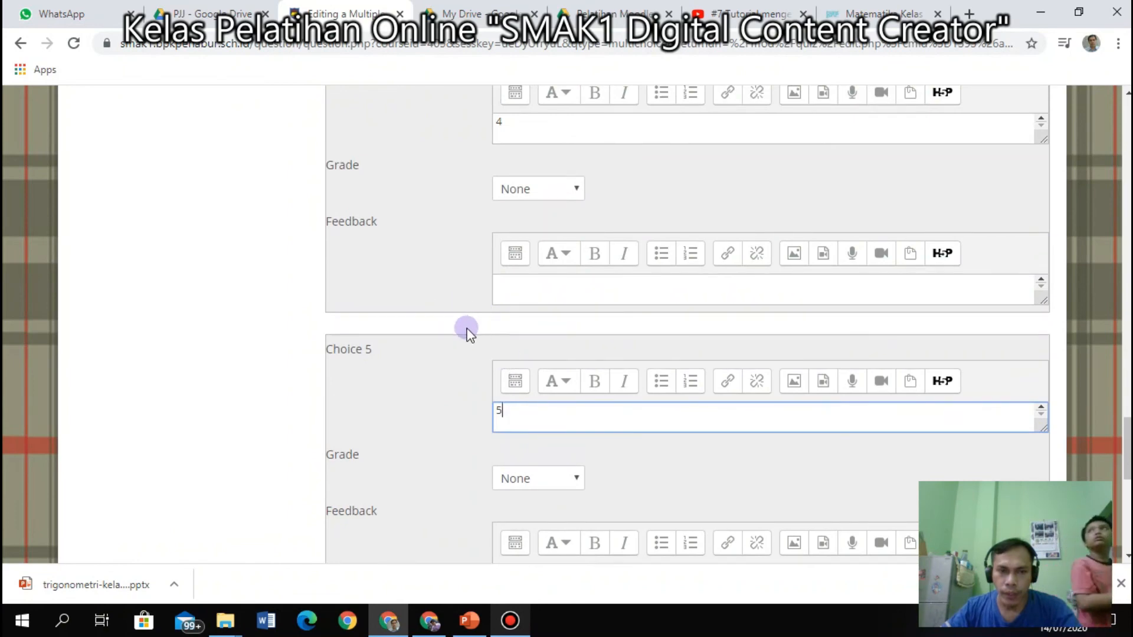
{"action": "scroll", "coordinate": [523, 343], "scroll_direction": "up", "scroll_amount": 3}
{"action": "scroll", "coordinate": [529, 350], "scroll_direction": "up", "scroll_amount": 3}
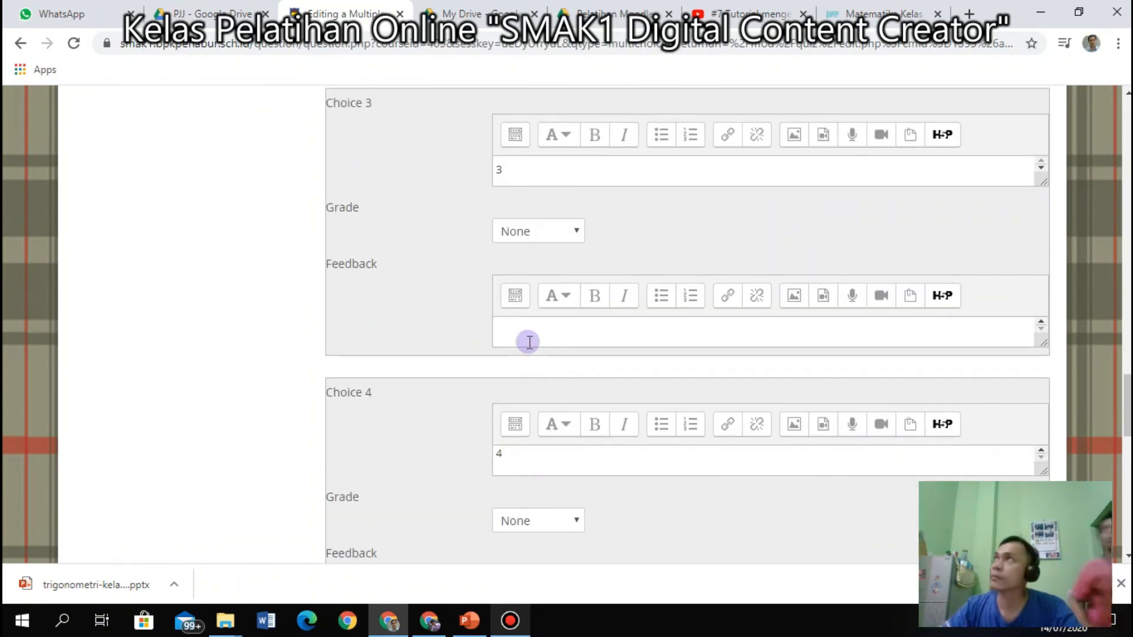
{"action": "scroll", "coordinate": [530, 342], "scroll_direction": "down", "scroll_amount": 2}
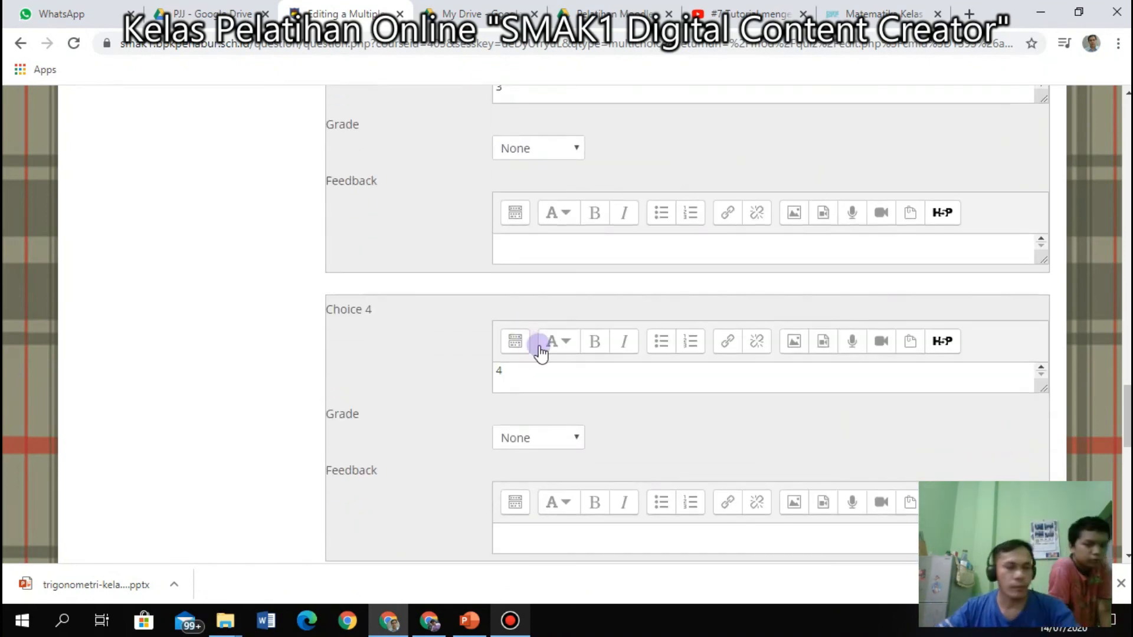
Save the 1 + 1 multiple choice question to the Soal Trigonometri quiz.
{"action": "scroll", "coordinate": [537, 354], "scroll_direction": "down", "scroll_amount": 10}
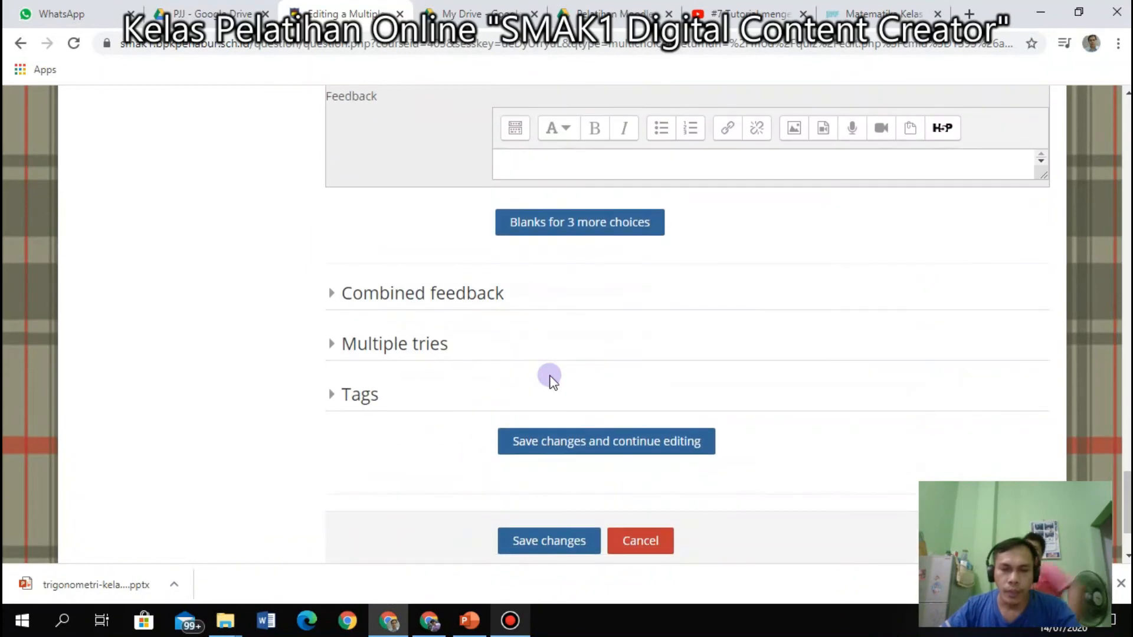
{"action": "scroll", "coordinate": [549, 380], "scroll_direction": "down", "scroll_amount": 2}
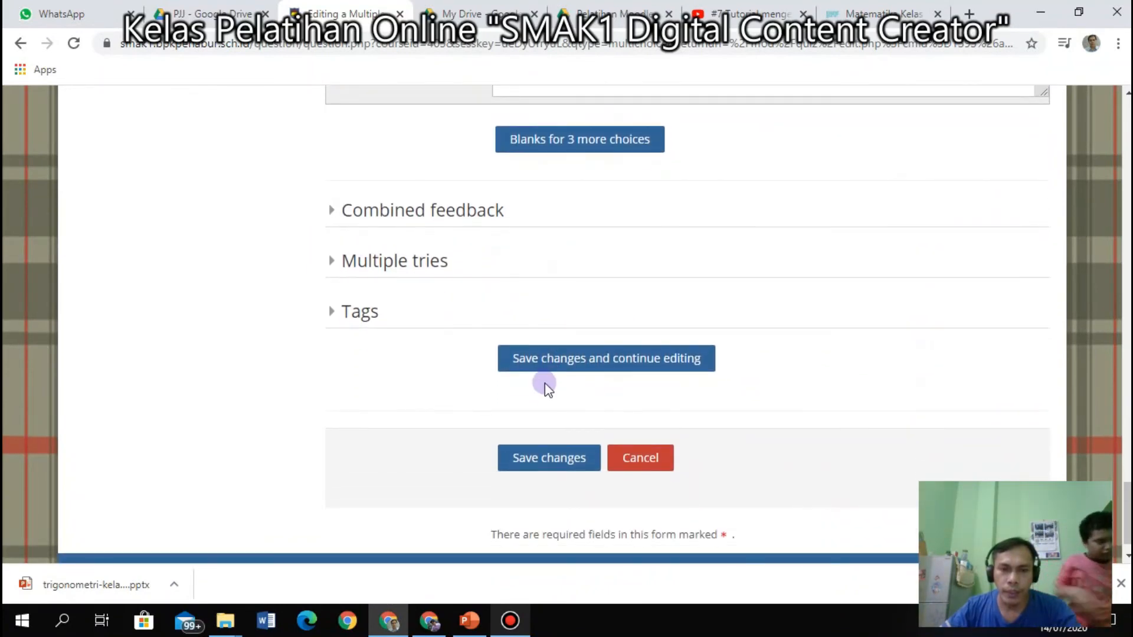
{"action": "scroll", "coordinate": [543, 457], "scroll_direction": "down", "scroll_amount": 1}
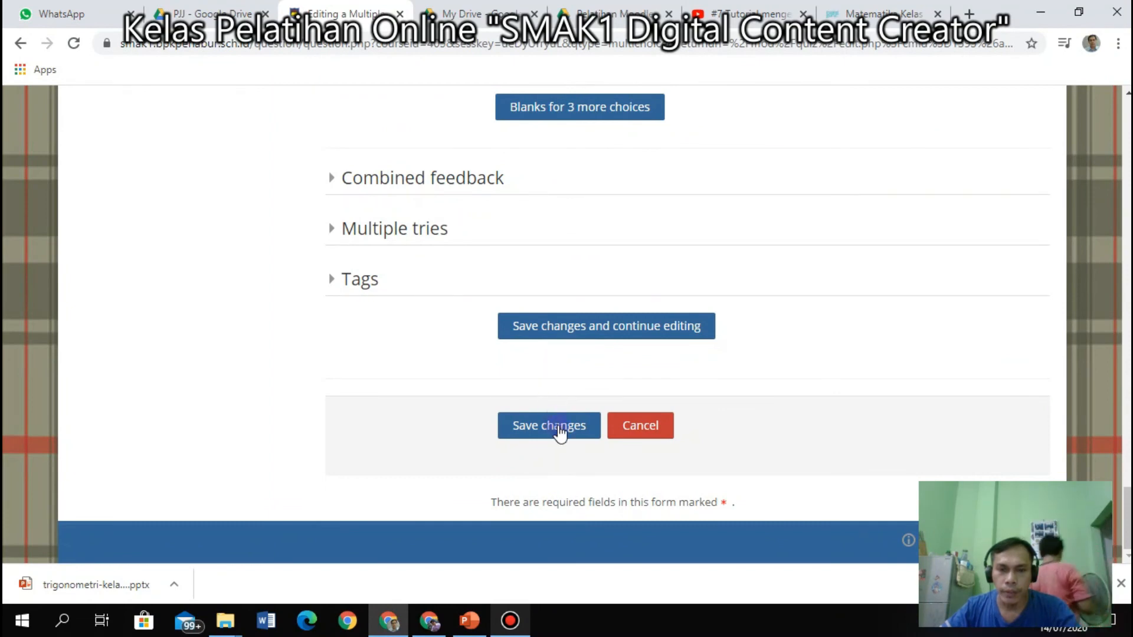
{"action": "left_click", "coordinate": [558, 426]}
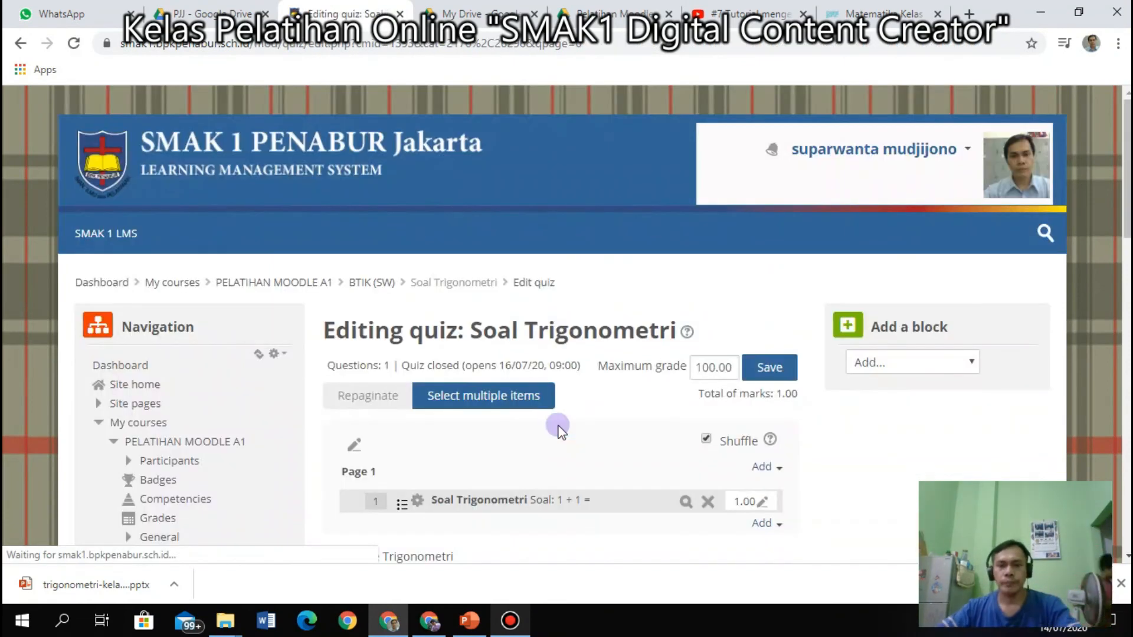
Preview the 1 + 1 question and try selecting the answer 2.
{"action": "scroll", "coordinate": [560, 433], "scroll_direction": "down", "scroll_amount": 3}
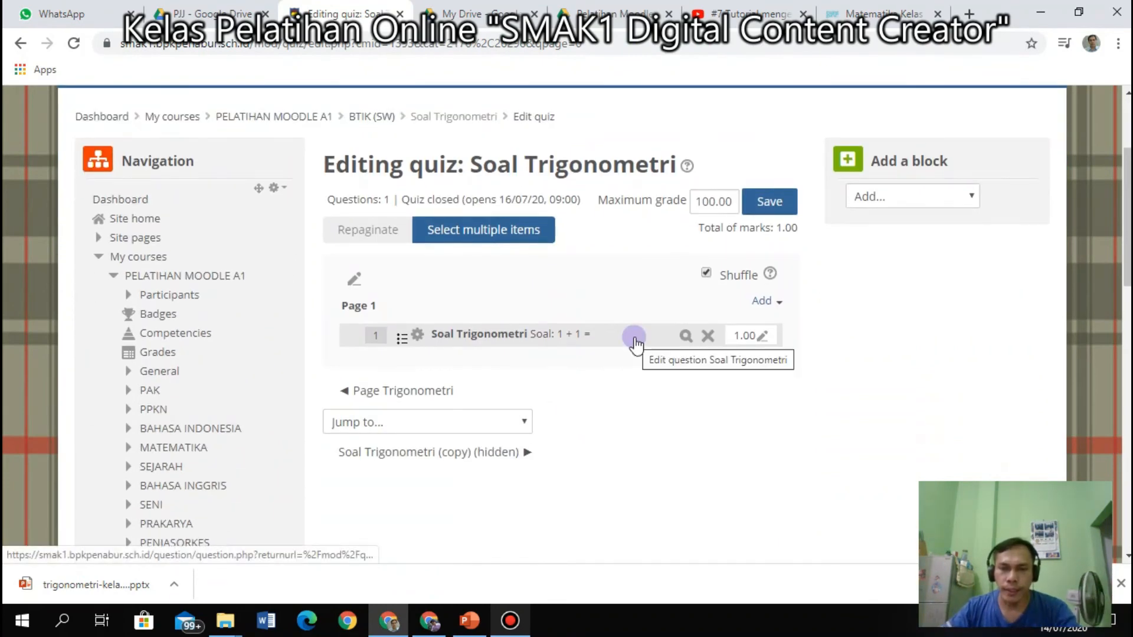
{"action": "left_click", "coordinate": [685, 338]}
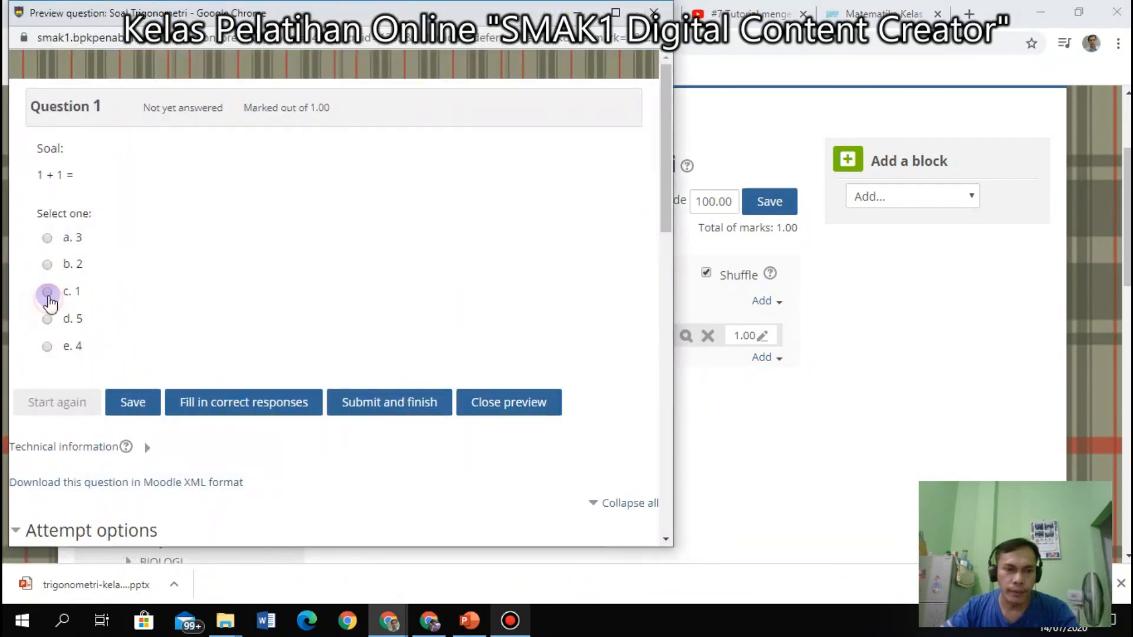
{"action": "left_click", "coordinate": [47, 292]}
{"action": "left_click", "coordinate": [48, 264]}
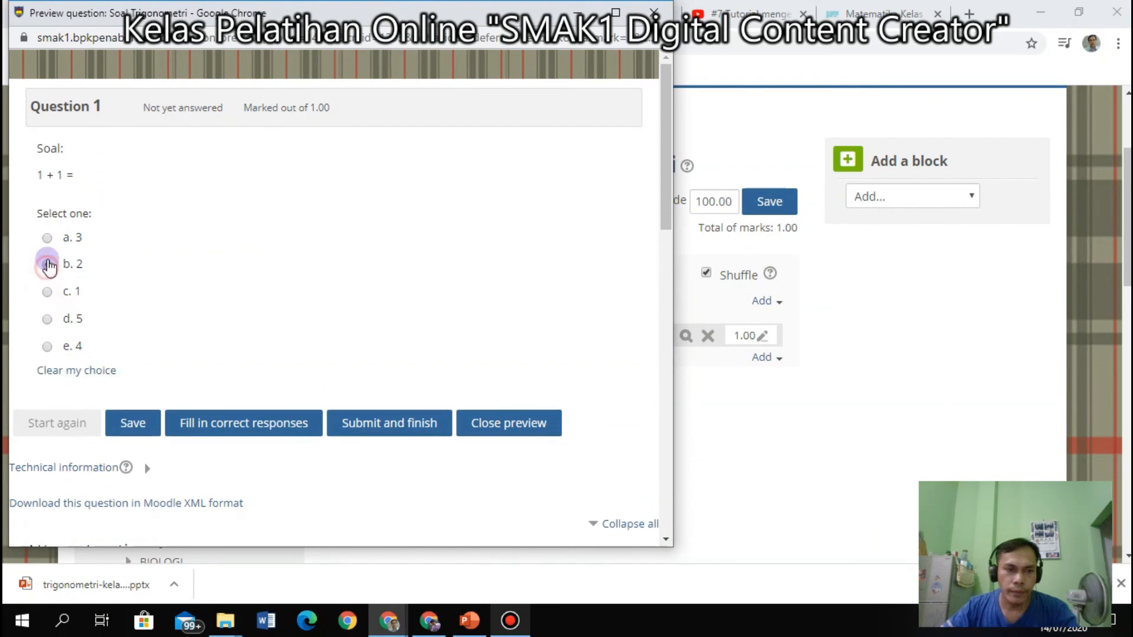
{"action": "left_click", "coordinate": [49, 264]}
{"action": "left_click_drag", "start_coordinate": [525, 12], "coordinate": [568, 57]}
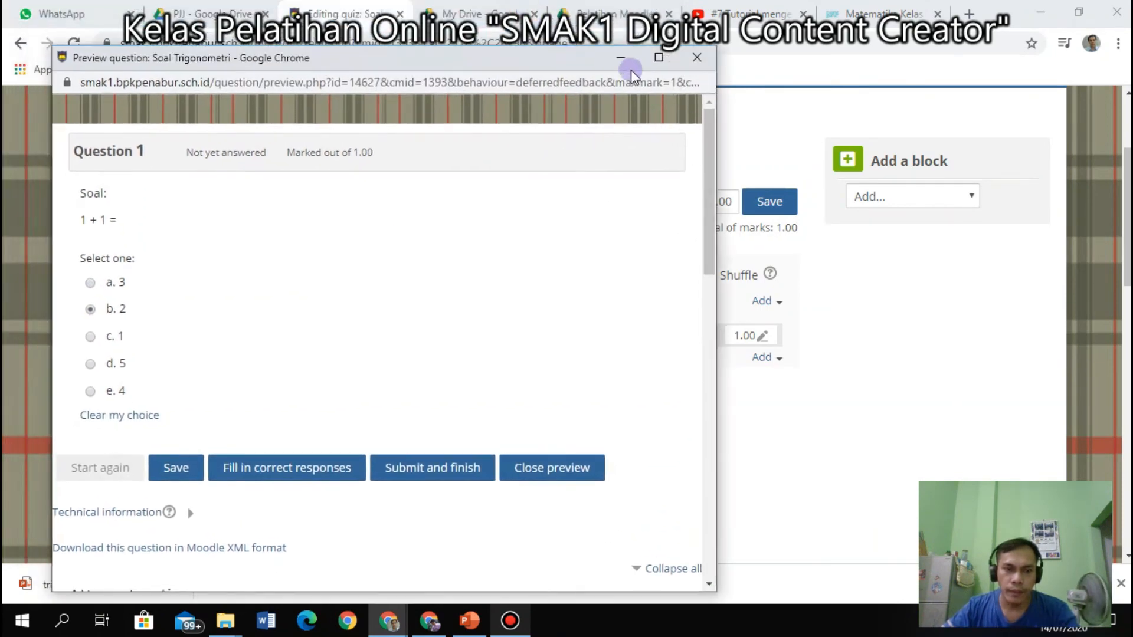
{"action": "left_click", "coordinate": [697, 57]}
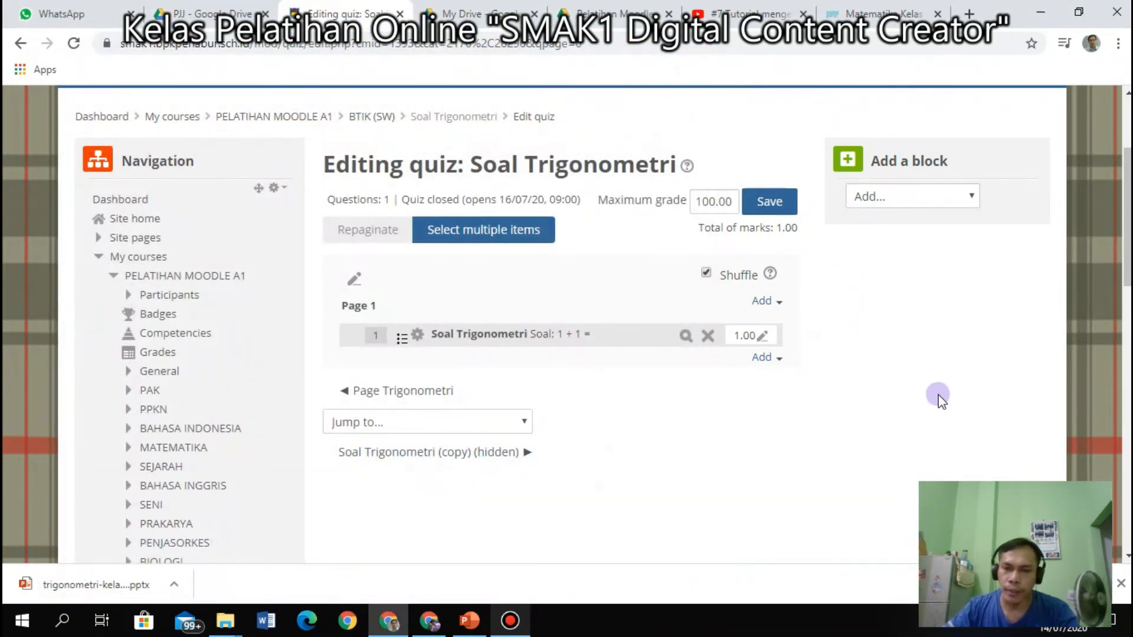
Preview the question twice more to check shuffling, then open it for editing.
{"action": "left_click", "coordinate": [685, 341]}
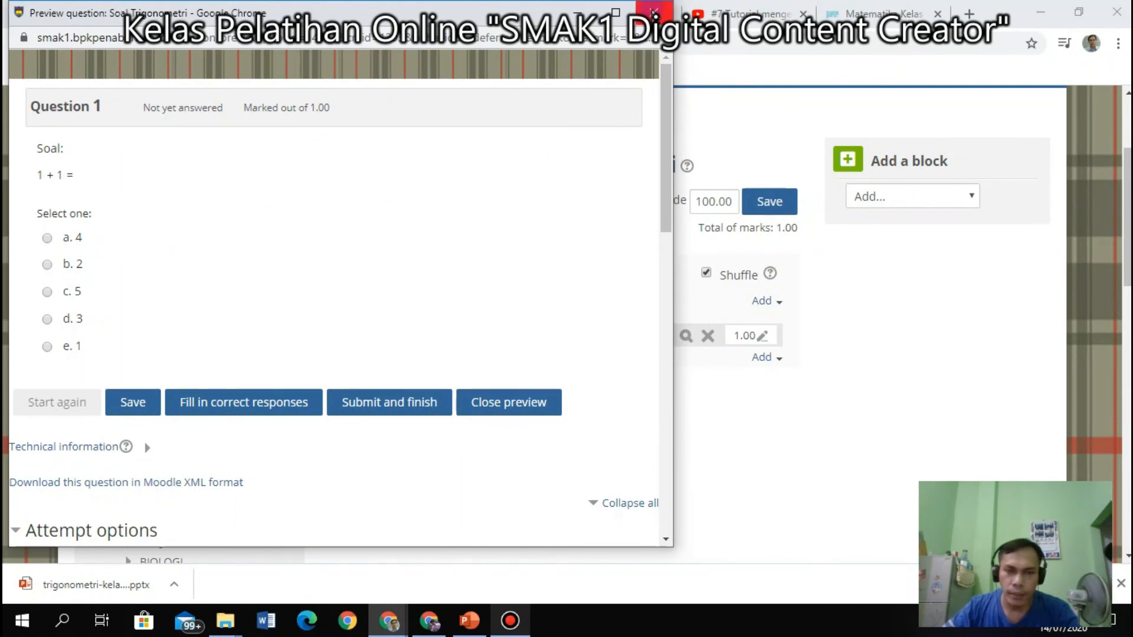
{"action": "left_click", "coordinate": [655, 12]}
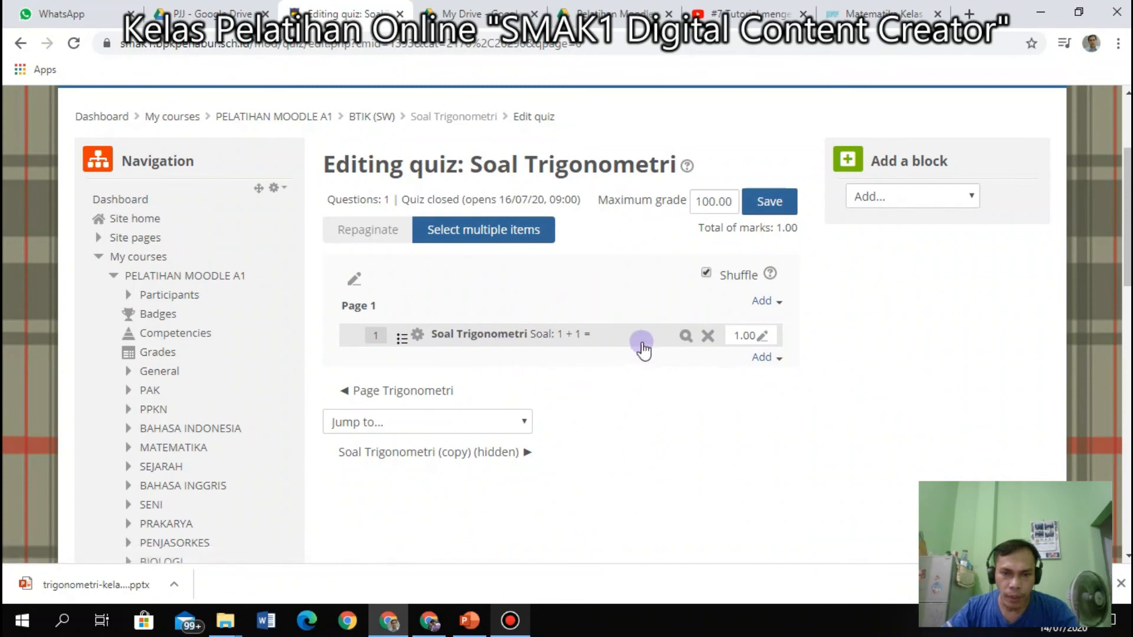
{"action": "left_click", "coordinate": [686, 336]}
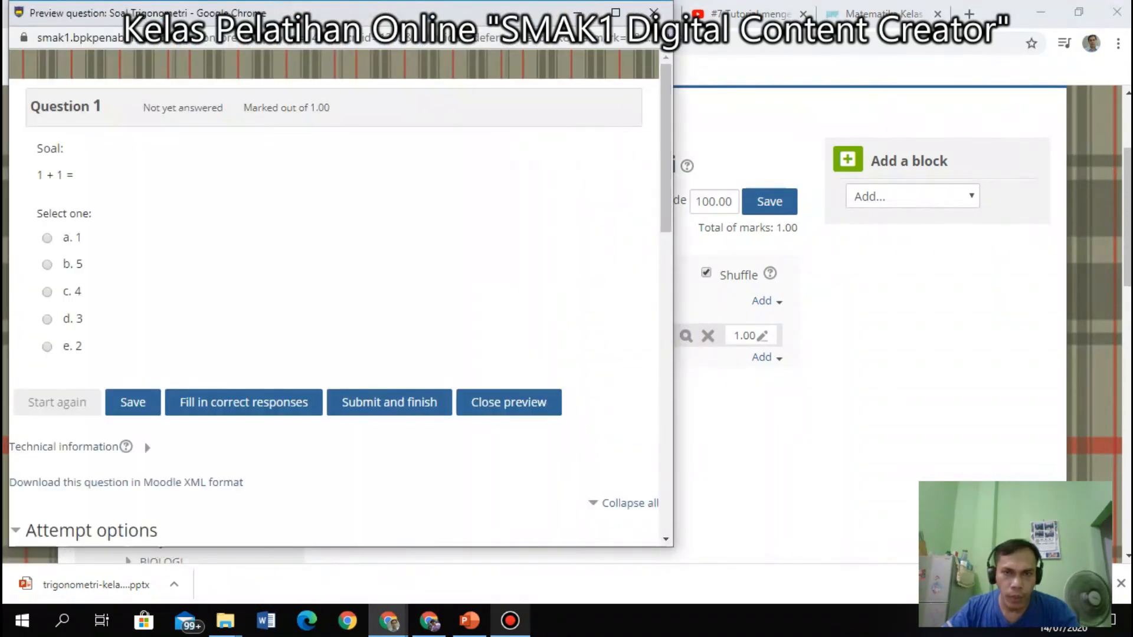
{"action": "left_click", "coordinate": [653, 12]}
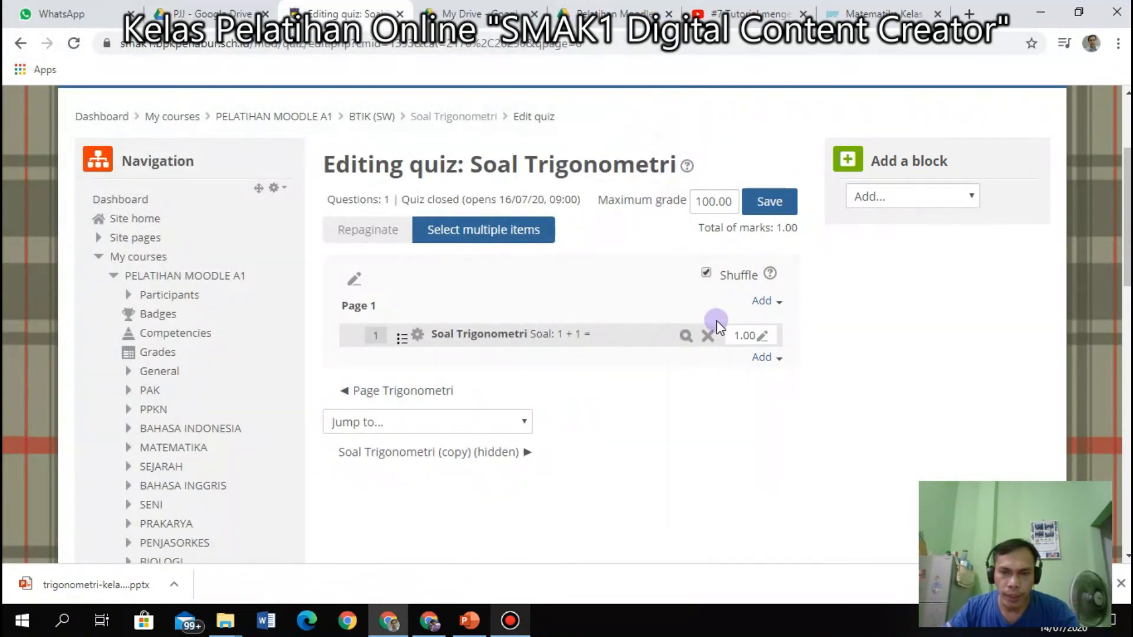
{"action": "left_click", "coordinate": [419, 336]}
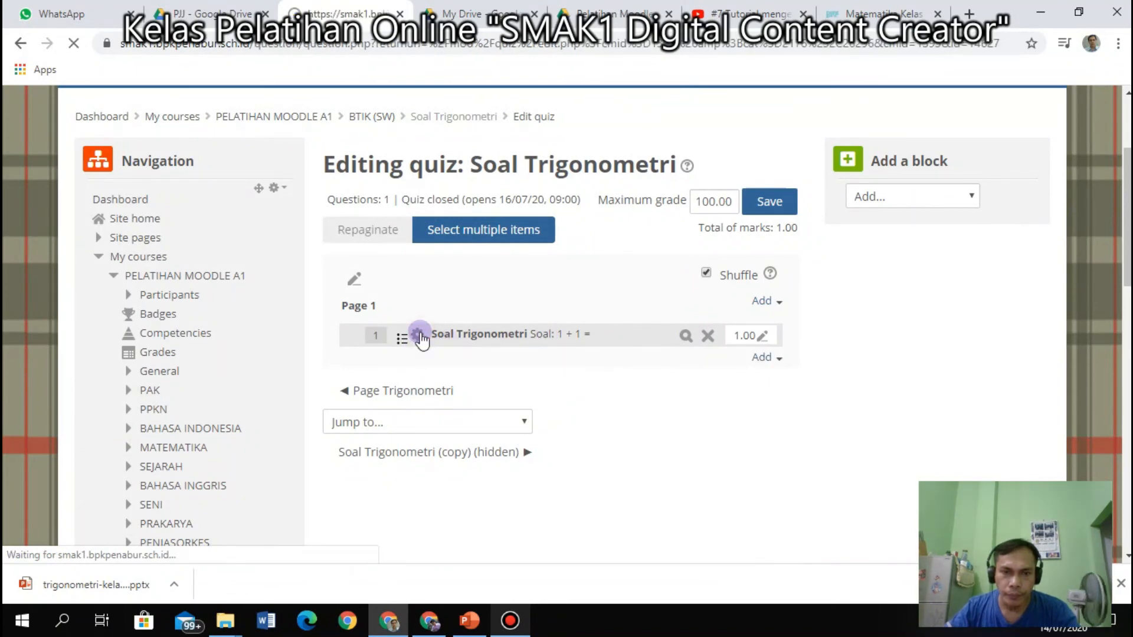
Look over the 1 + 1 question's form, then go back to the quiz's question list.
{"action": "scroll", "coordinate": [649, 390], "scroll_direction": "down", "scroll_amount": 7}
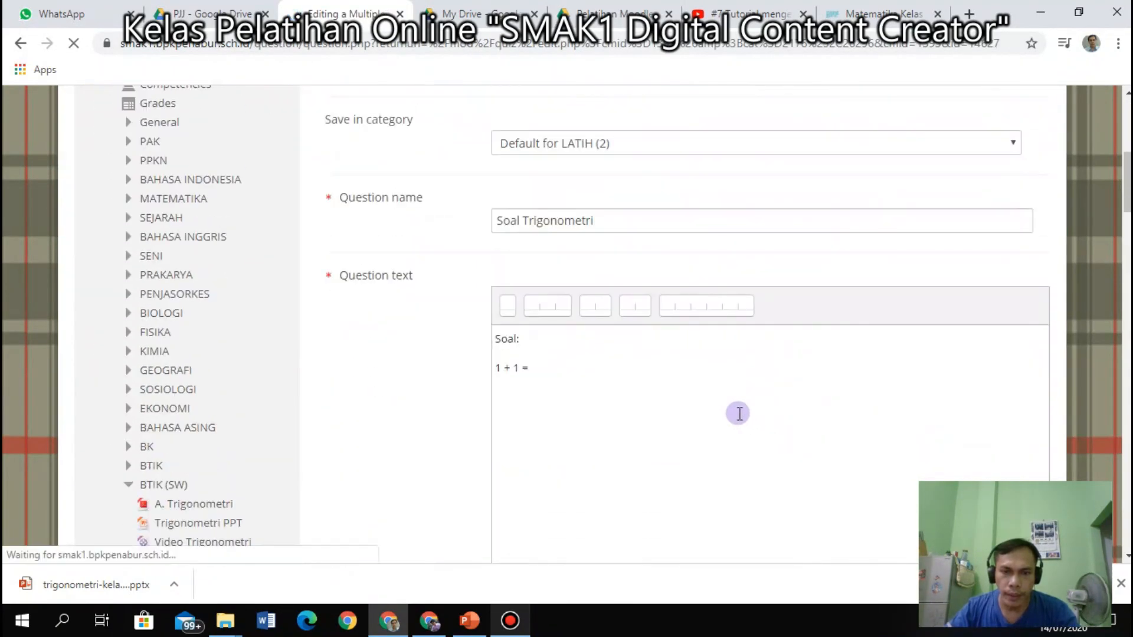
{"action": "scroll", "coordinate": [730, 402], "scroll_direction": "down", "scroll_amount": 8}
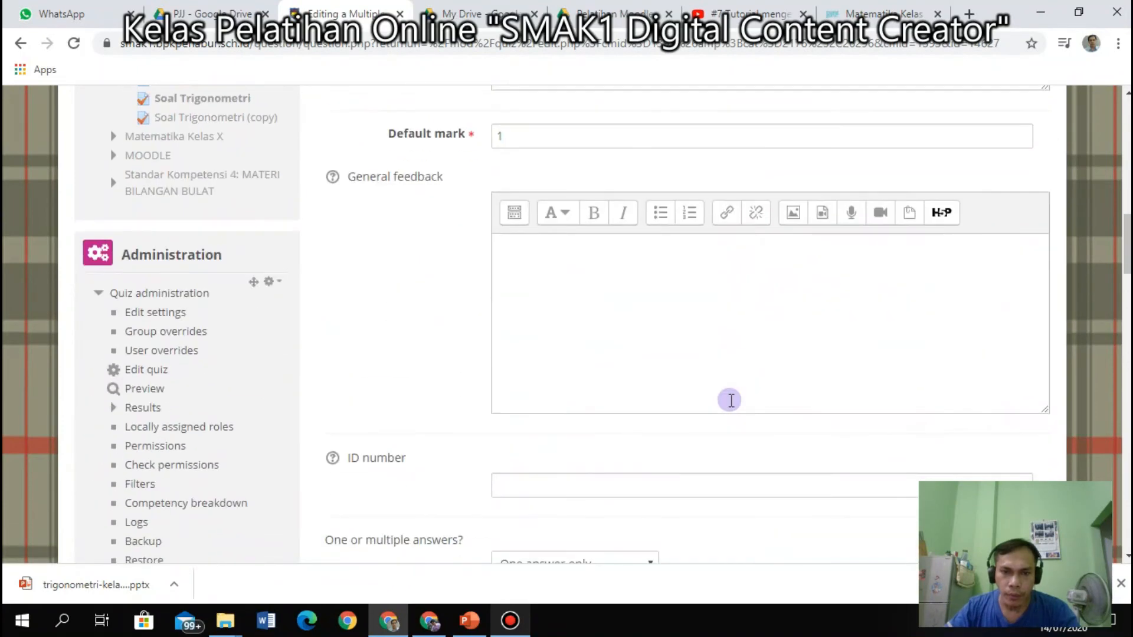
{"action": "scroll", "coordinate": [730, 401], "scroll_direction": "down", "scroll_amount": 5}
{"action": "scroll", "coordinate": [678, 410], "scroll_direction": "up", "scroll_amount": 7}
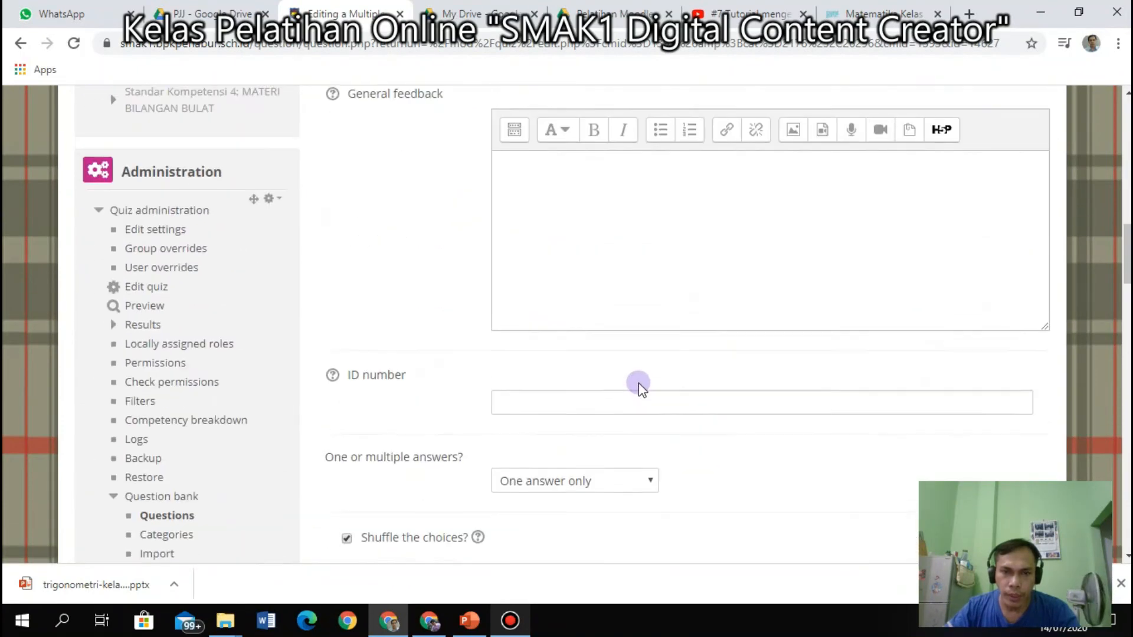
{"action": "scroll", "coordinate": [635, 373], "scroll_direction": "up", "scroll_amount": 10}
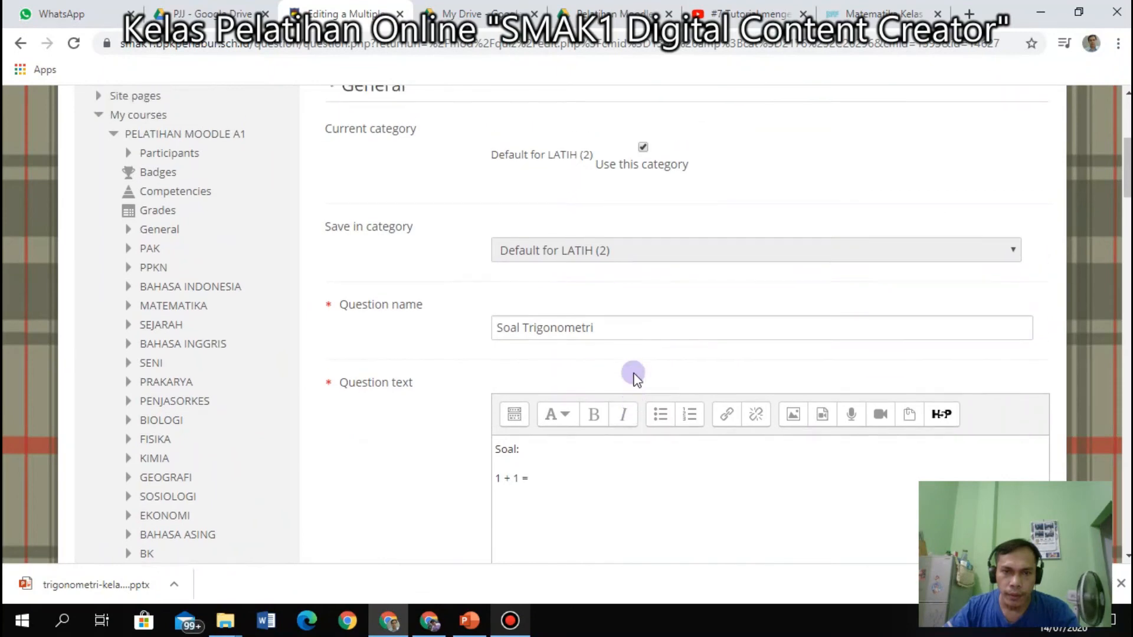
{"action": "scroll", "coordinate": [635, 378], "scroll_direction": "down", "scroll_amount": 15}
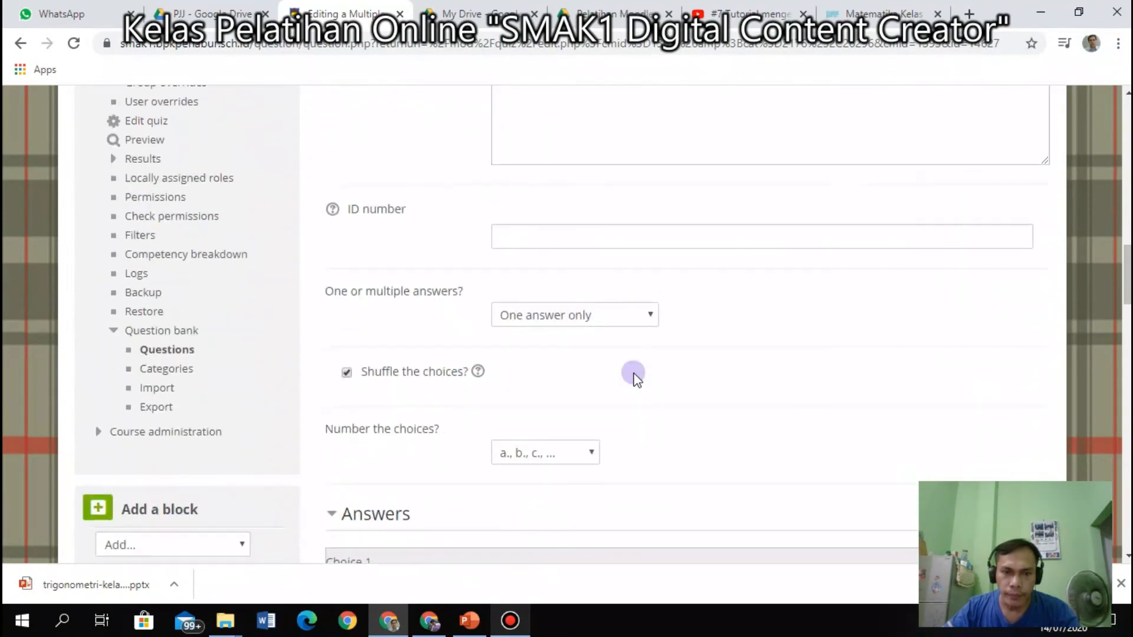
{"action": "scroll", "coordinate": [634, 379], "scroll_direction": "down", "scroll_amount": 4}
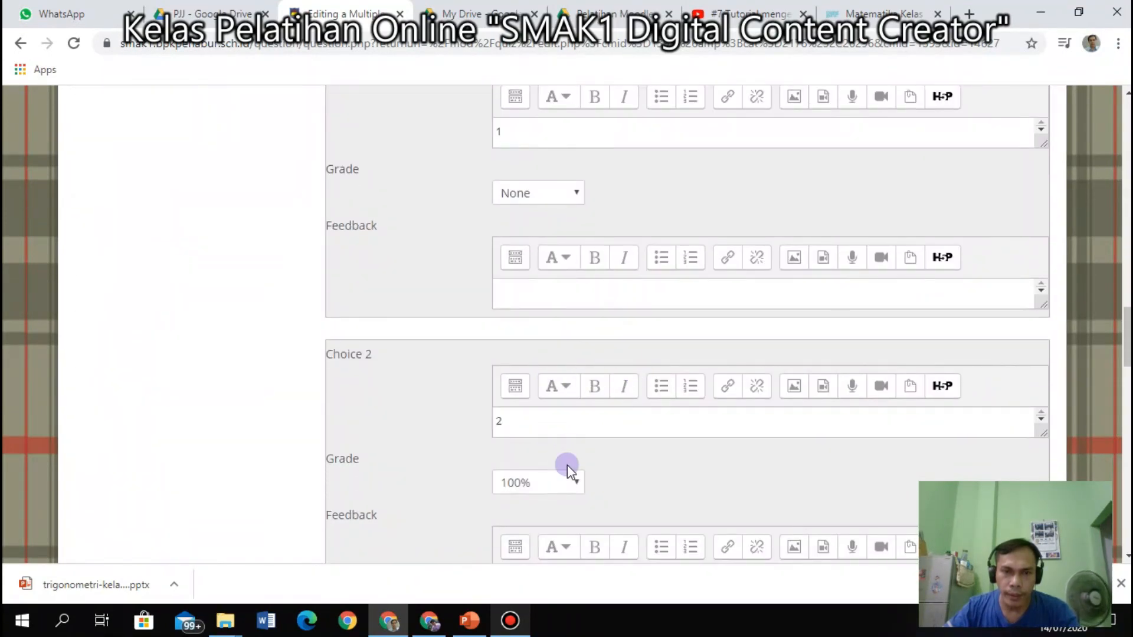
{"action": "scroll", "coordinate": [569, 469], "scroll_direction": "up", "scroll_amount": 4}
{"action": "left_click", "coordinate": [21, 44]}
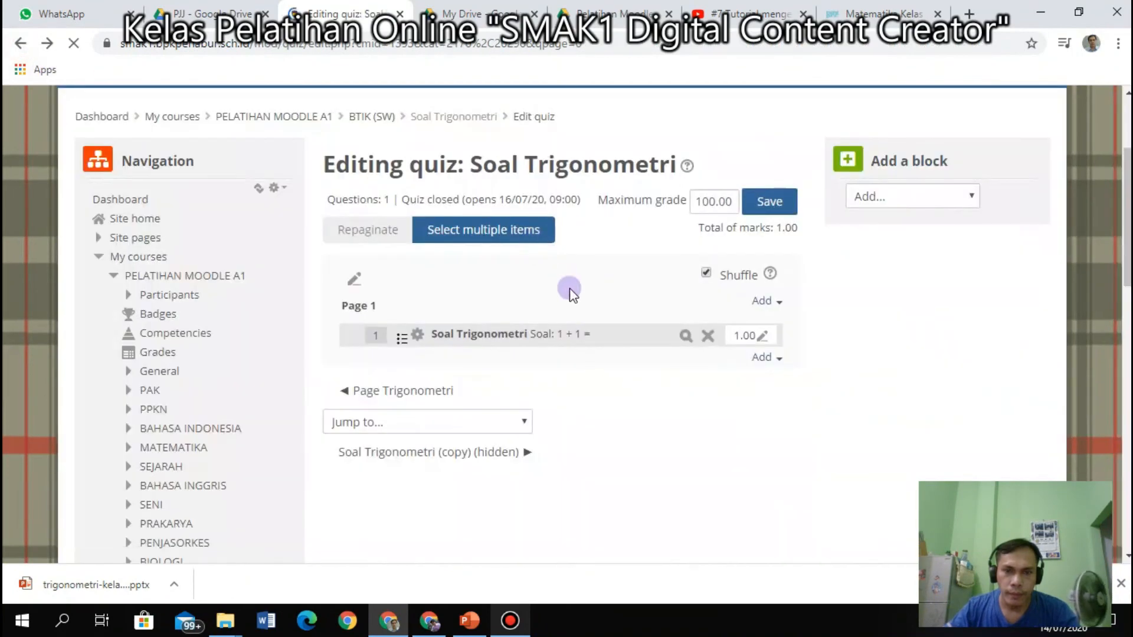
Start a new Multiple choice question from the quiz's Add menu.
{"action": "left_click", "coordinate": [778, 361]}
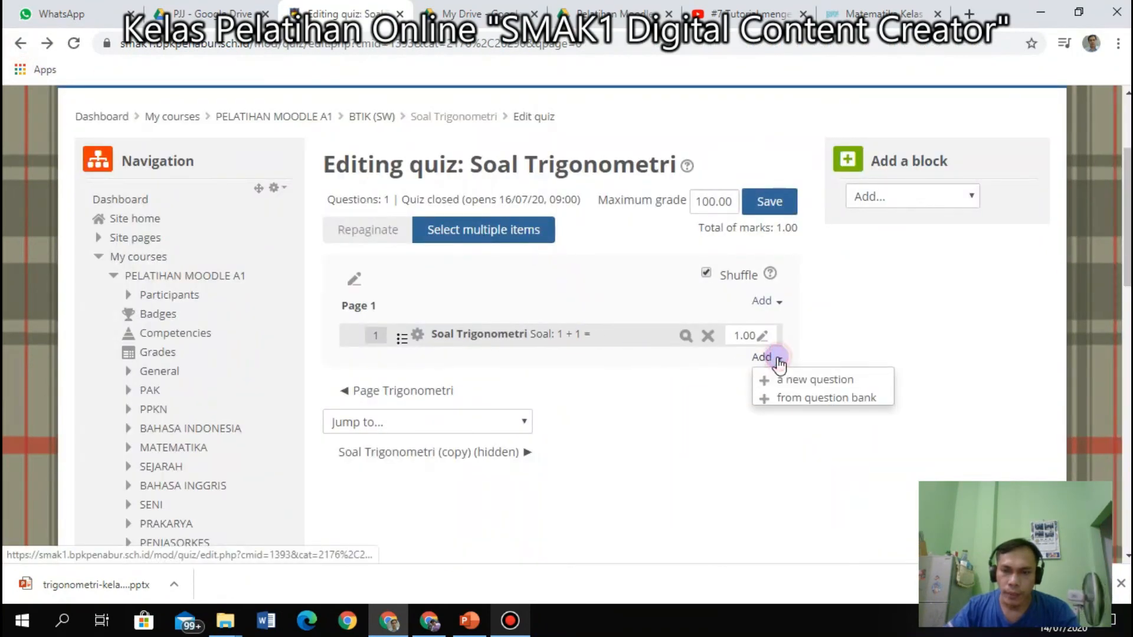
{"action": "left_click", "coordinate": [793, 382]}
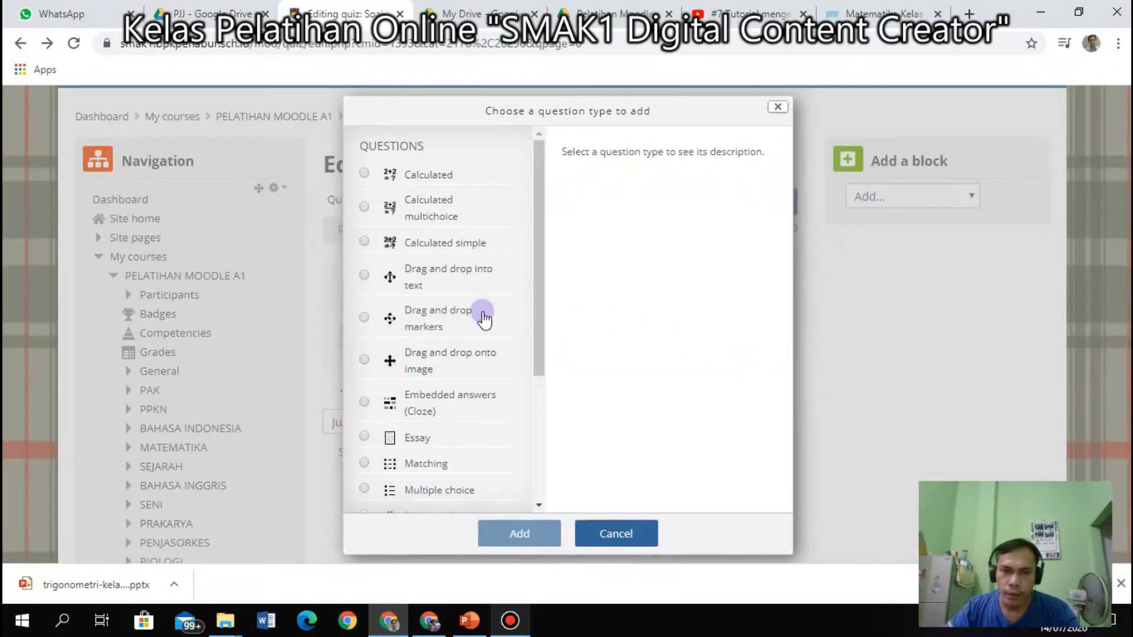
{"action": "scroll", "coordinate": [484, 343], "scroll_direction": "down", "scroll_amount": 3}
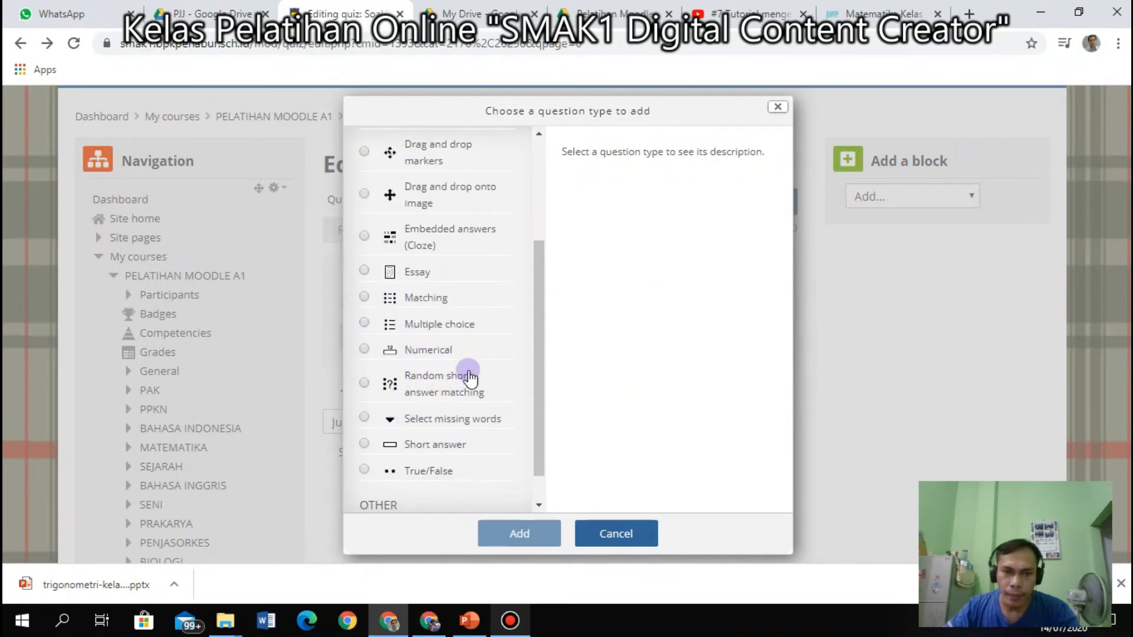
{"action": "left_click", "coordinate": [426, 332]}
{"action": "left_click", "coordinate": [500, 524]}
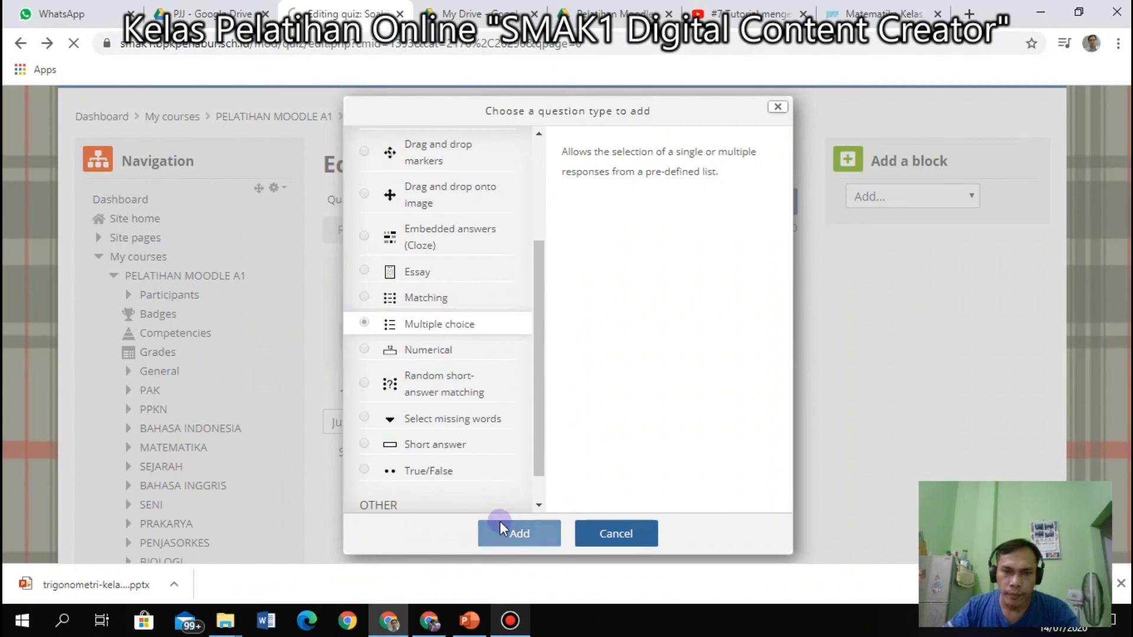
Name the question 'Soal no 2' with the question text '2 + 2 ='.
{"action": "scroll", "coordinate": [568, 487], "scroll_direction": "down", "scroll_amount": 3}
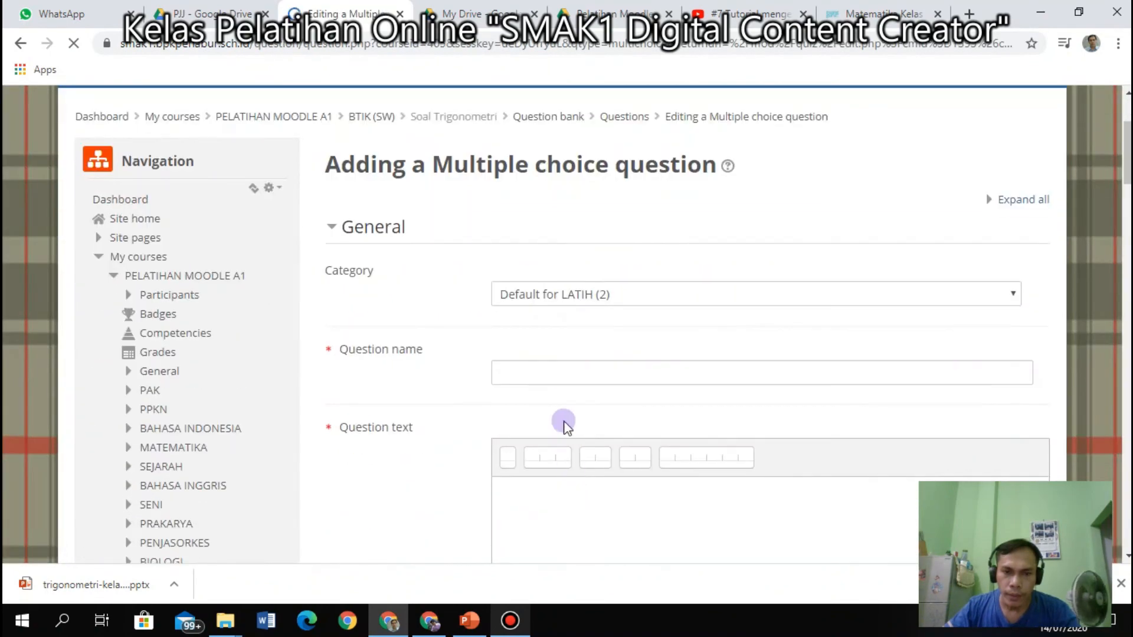
{"action": "left_click", "coordinate": [563, 372]}
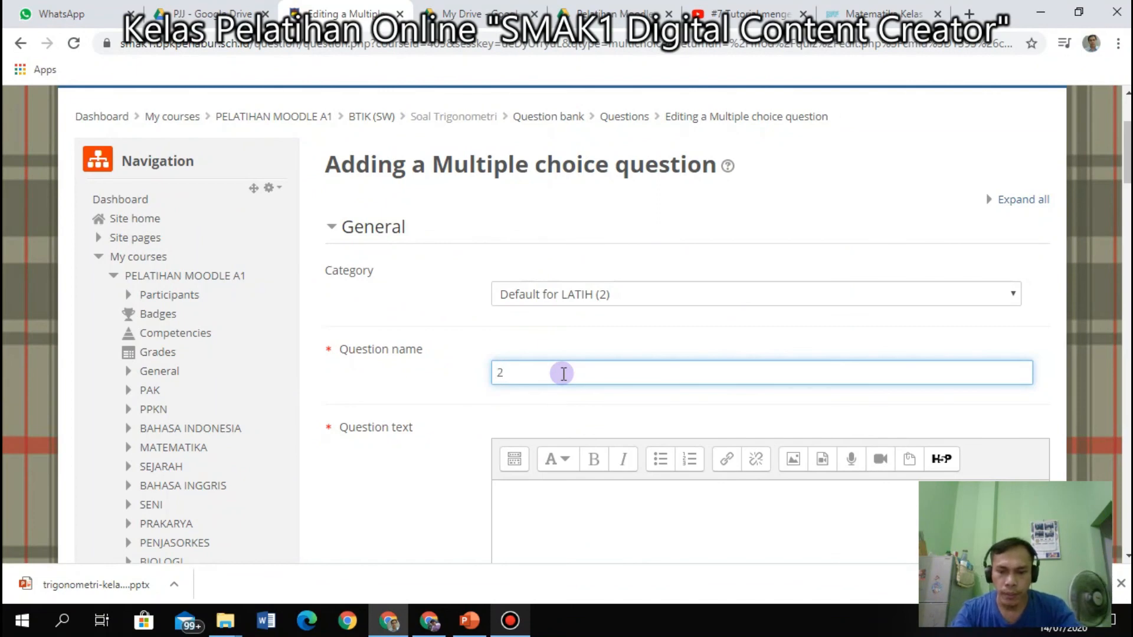
{"action": "type", "text": "2 + 2 ="}
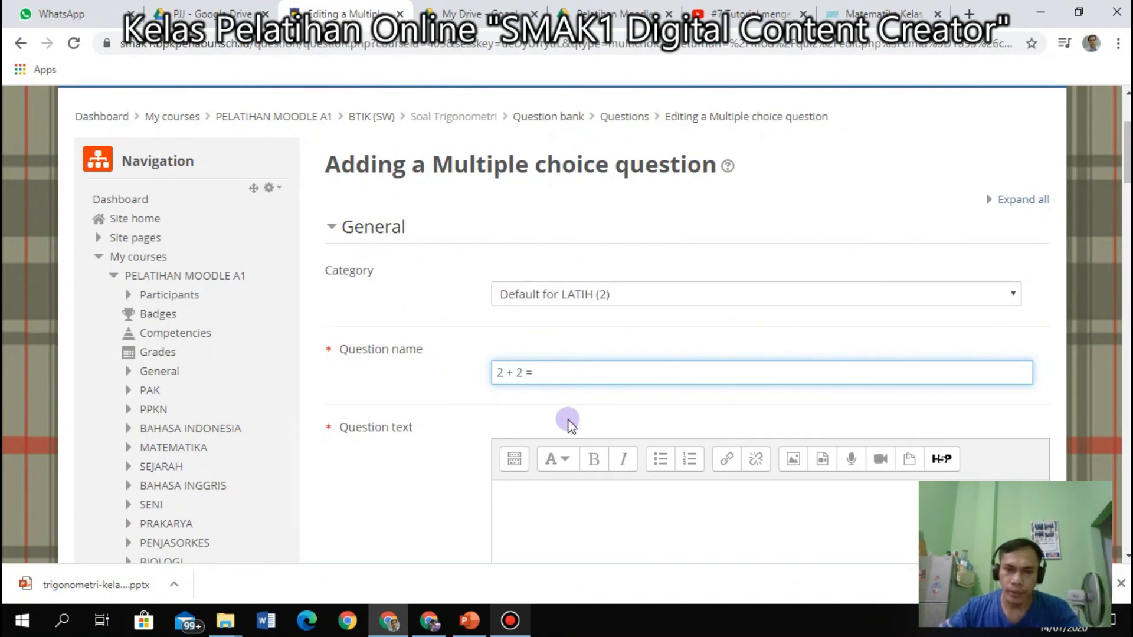
{"action": "scroll", "coordinate": [575, 450], "scroll_direction": "down", "scroll_amount": 7}
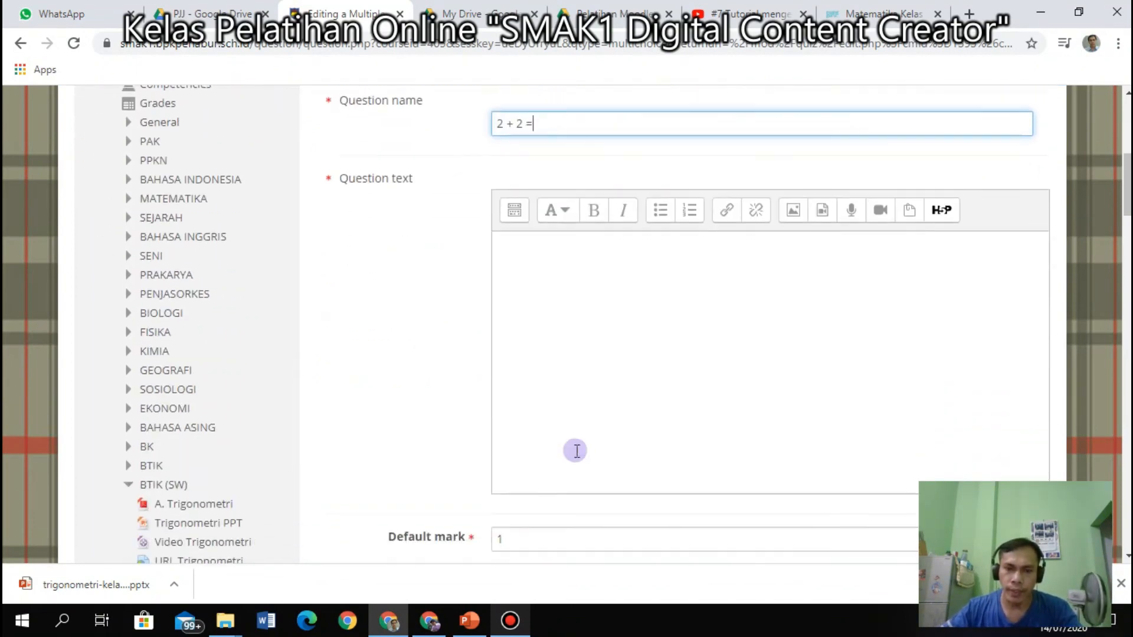
{"action": "scroll", "coordinate": [582, 484], "scroll_direction": "down", "scroll_amount": 9}
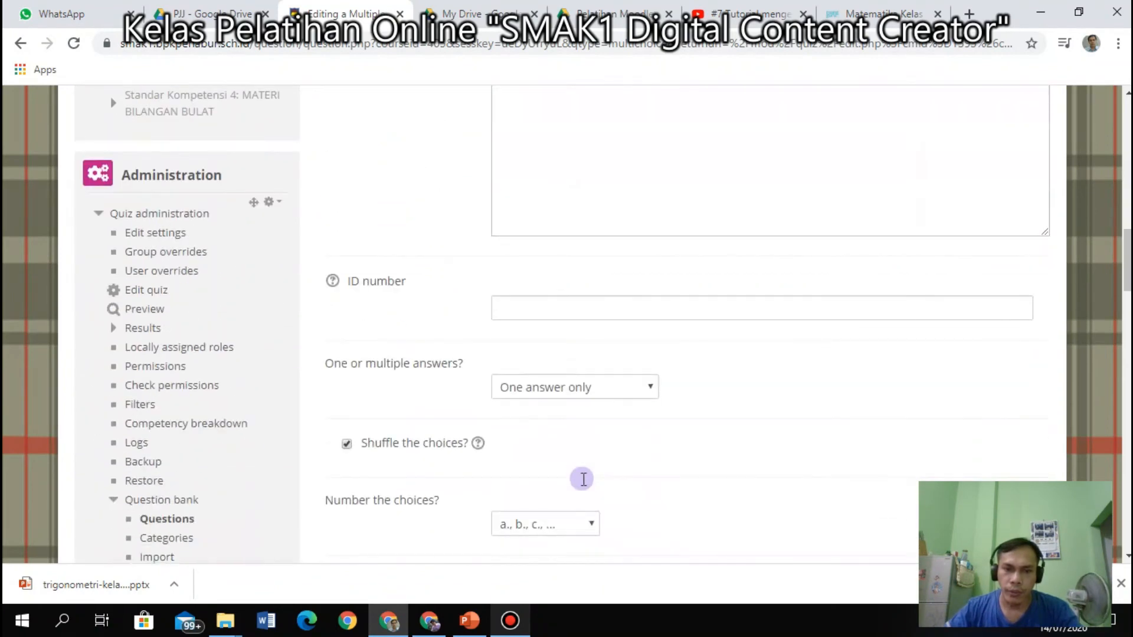
{"action": "scroll", "coordinate": [583, 484], "scroll_direction": "down", "scroll_amount": 3}
Fill in answer choices 1, 2, 3, 4 and 5.
{"action": "left_click", "coordinate": [549, 366]}
{"action": "scroll", "coordinate": [549, 428], "scroll_direction": "down", "scroll_amount": 3}
{"action": "left_click", "coordinate": [539, 505]}
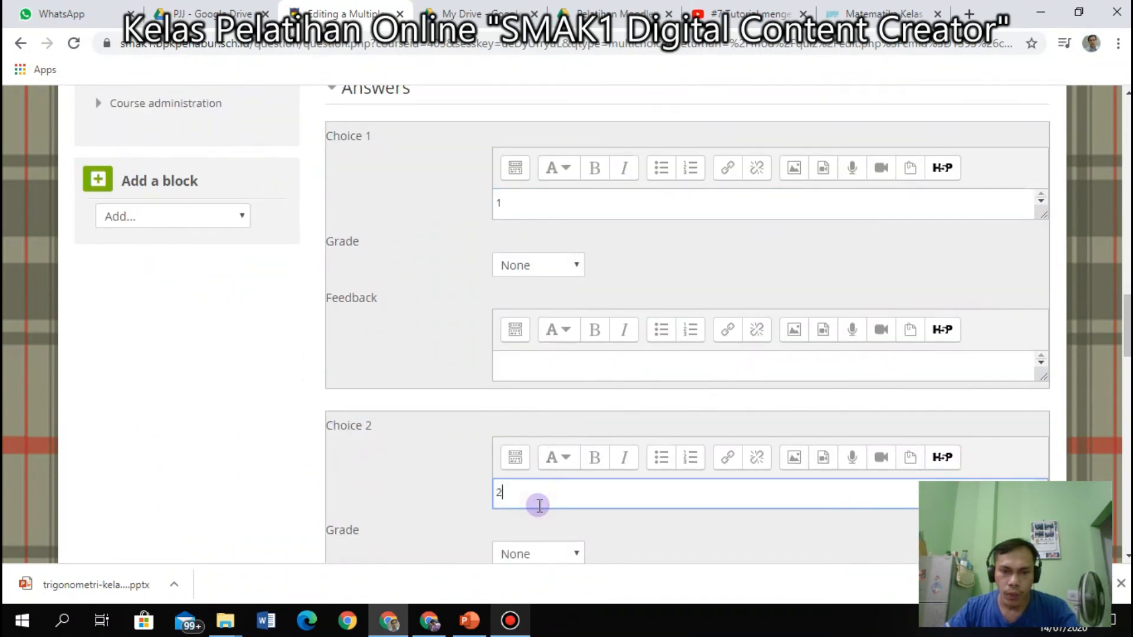
{"action": "scroll", "coordinate": [542, 516], "scroll_direction": "down", "scroll_amount": 6}
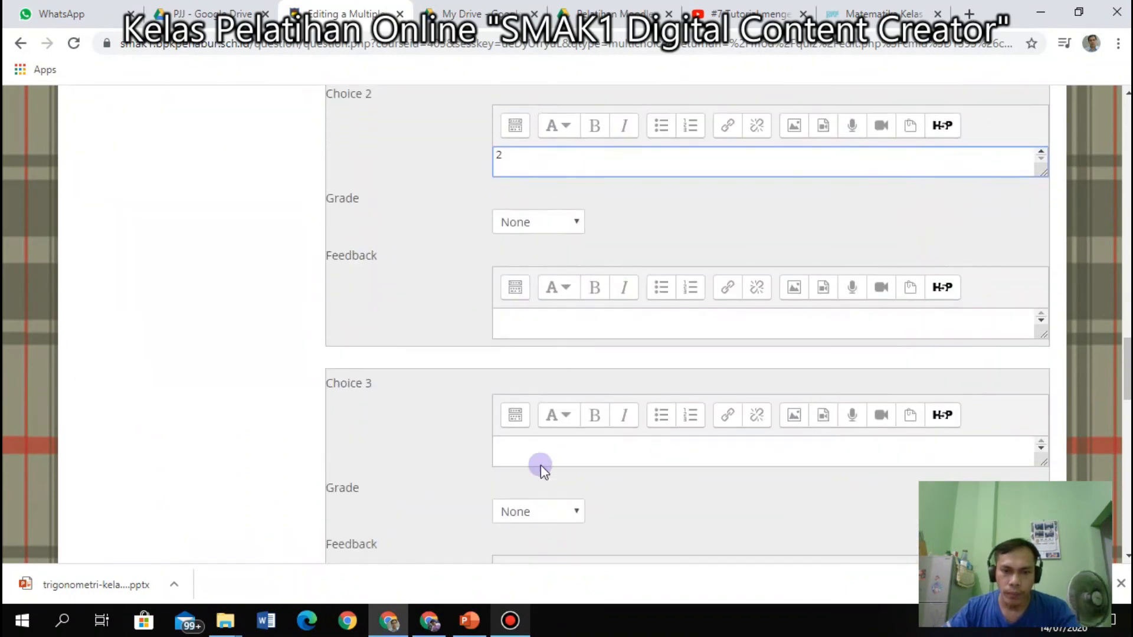
{"action": "left_click", "coordinate": [541, 454]}
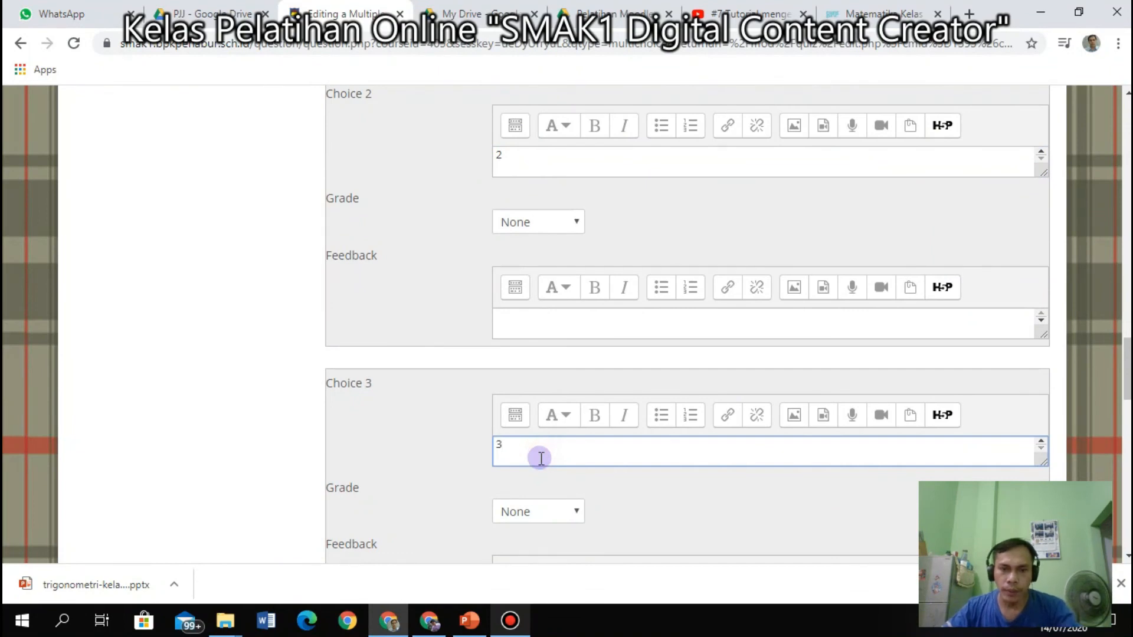
{"action": "scroll", "coordinate": [543, 466], "scroll_direction": "down", "scroll_amount": 4}
{"action": "left_click", "coordinate": [528, 492]}
{"action": "type", "text": "4"}
{"action": "scroll", "coordinate": [610, 514], "scroll_direction": "down", "scroll_amount": 7}
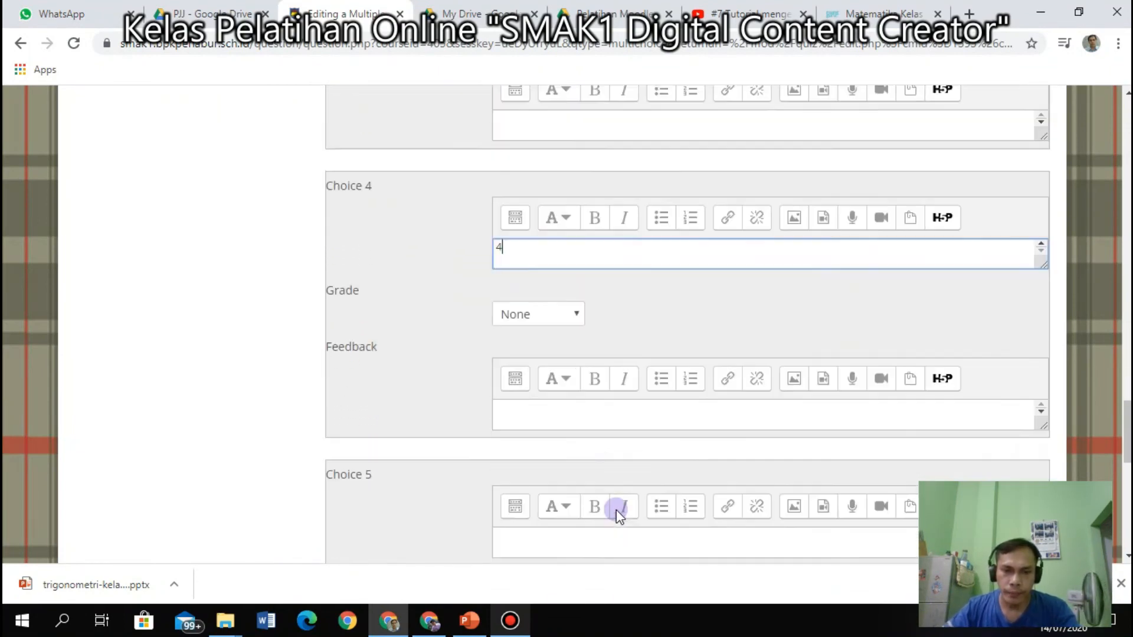
{"action": "left_click", "coordinate": [556, 369]}
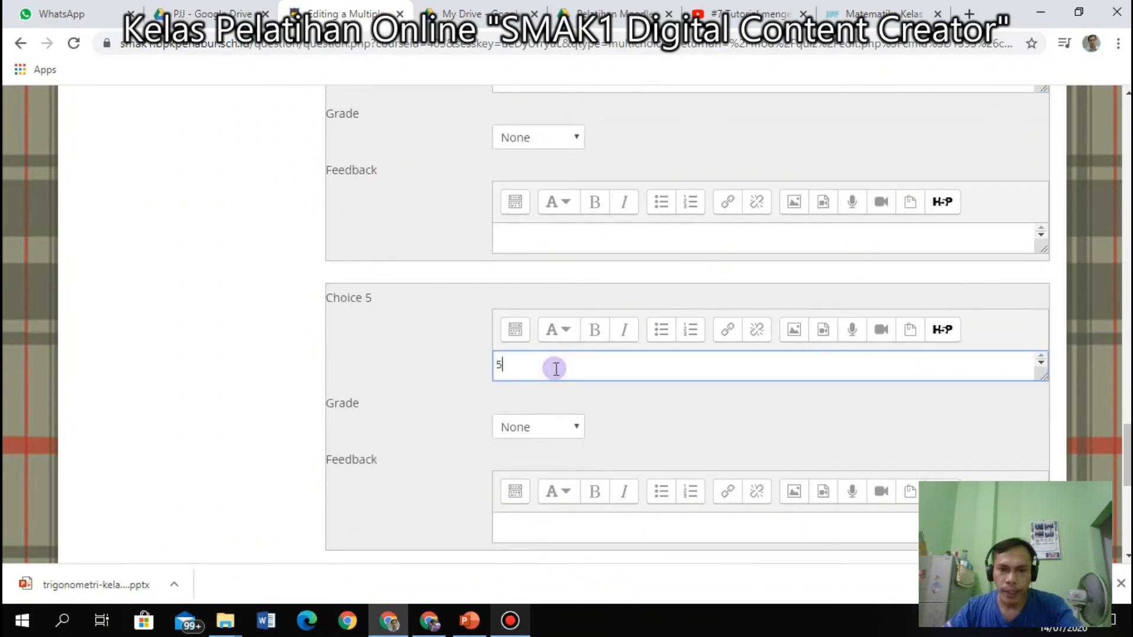
{"action": "type", "text": "5"}
{"action": "scroll", "coordinate": [555, 360], "scroll_direction": "up", "scroll_amount": 3}
Give Choice 4 (answer 4) a 100% grade and review the form.
{"action": "left_click", "coordinate": [567, 304]}
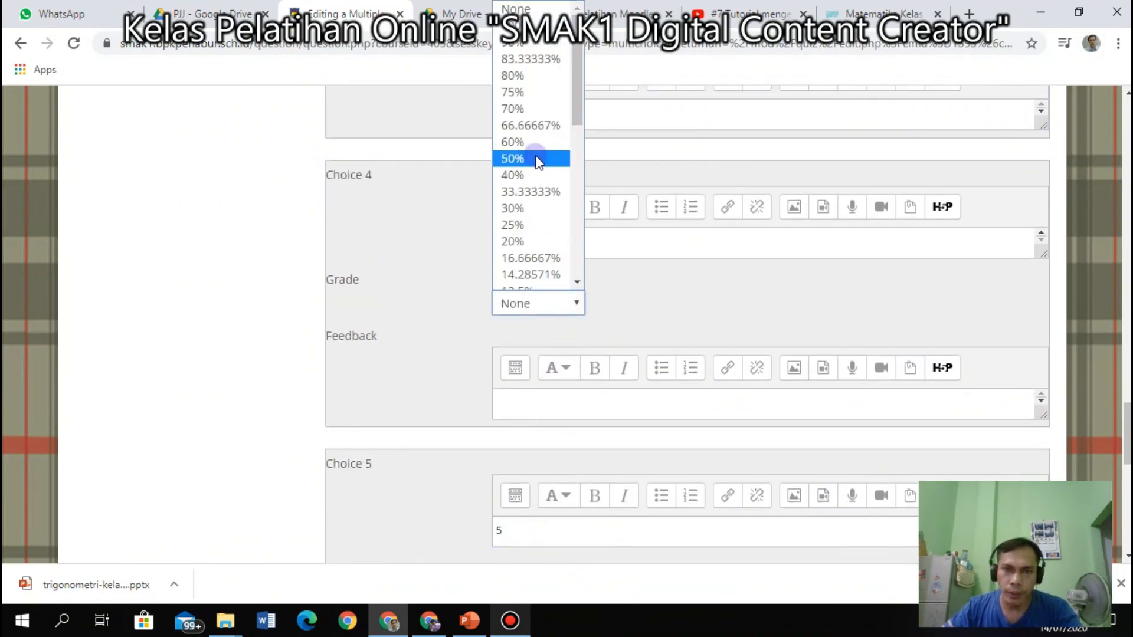
{"action": "scroll", "coordinate": [539, 165], "scroll_direction": "up", "scroll_amount": 1}
{"action": "left_click", "coordinate": [554, 80]}
{"action": "scroll", "coordinate": [614, 378], "scroll_direction": "down", "scroll_amount": 3}
{"action": "scroll", "coordinate": [581, 402], "scroll_direction": "down", "scroll_amount": 7}
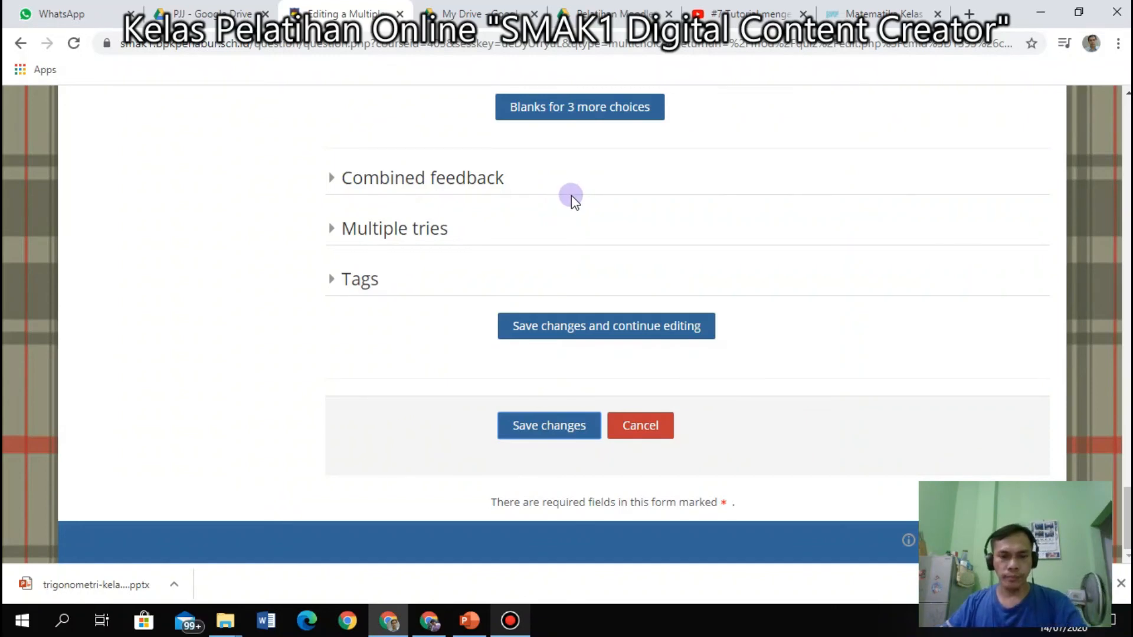
{"action": "scroll", "coordinate": [647, 290], "scroll_direction": "up", "scroll_amount": 20}
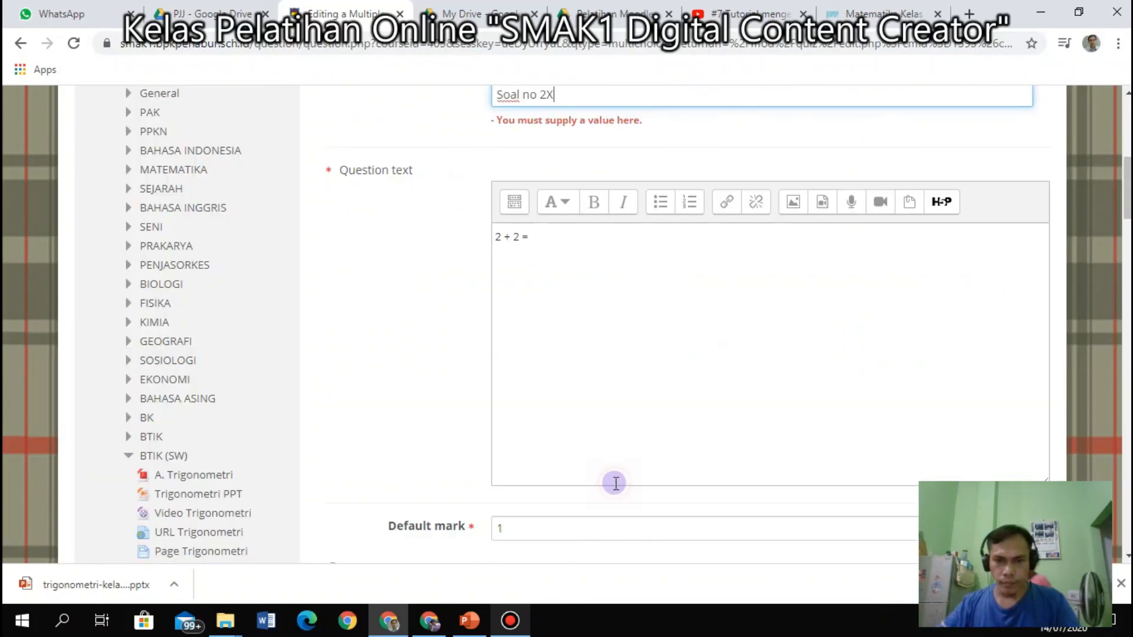
{"action": "scroll", "coordinate": [600, 445], "scroll_direction": "down", "scroll_amount": 20}
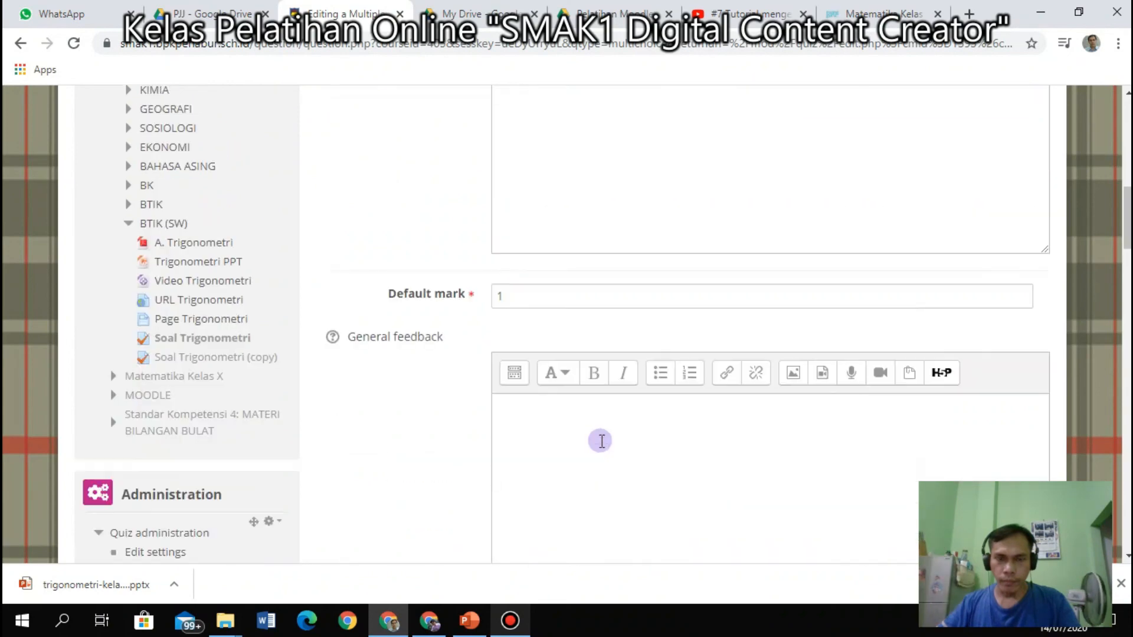
{"action": "scroll", "coordinate": [601, 438], "scroll_direction": "down", "scroll_amount": 10}
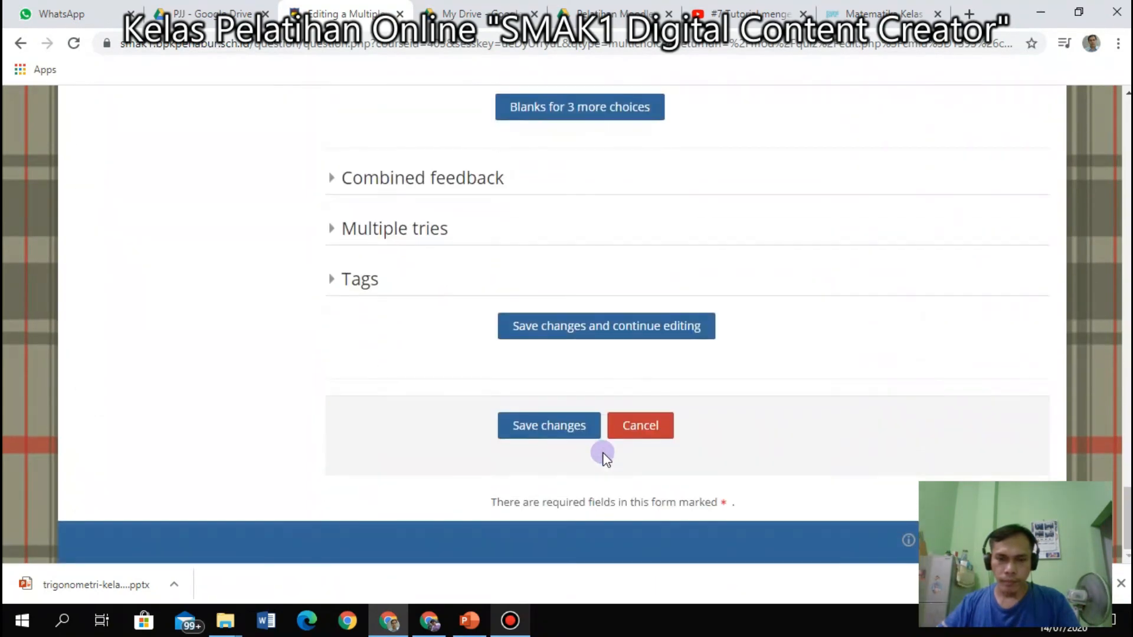
Save Soal no 2X into the quiz as question 2 and preview how it looks.
{"action": "left_click", "coordinate": [550, 426]}
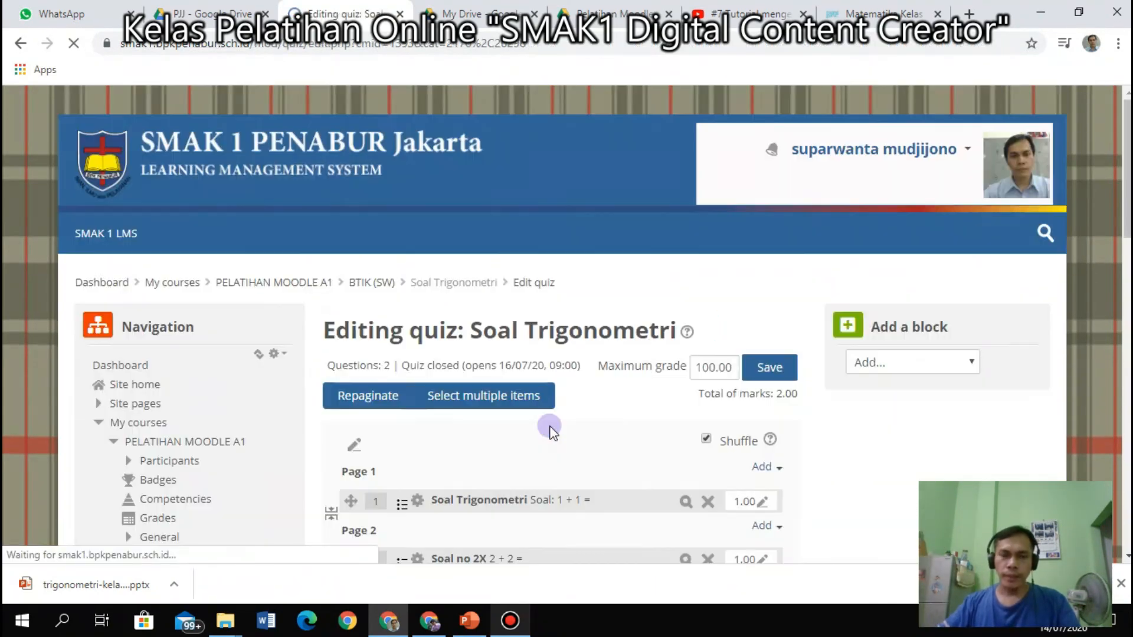
{"action": "scroll", "coordinate": [559, 431], "scroll_direction": "down", "scroll_amount": 3}
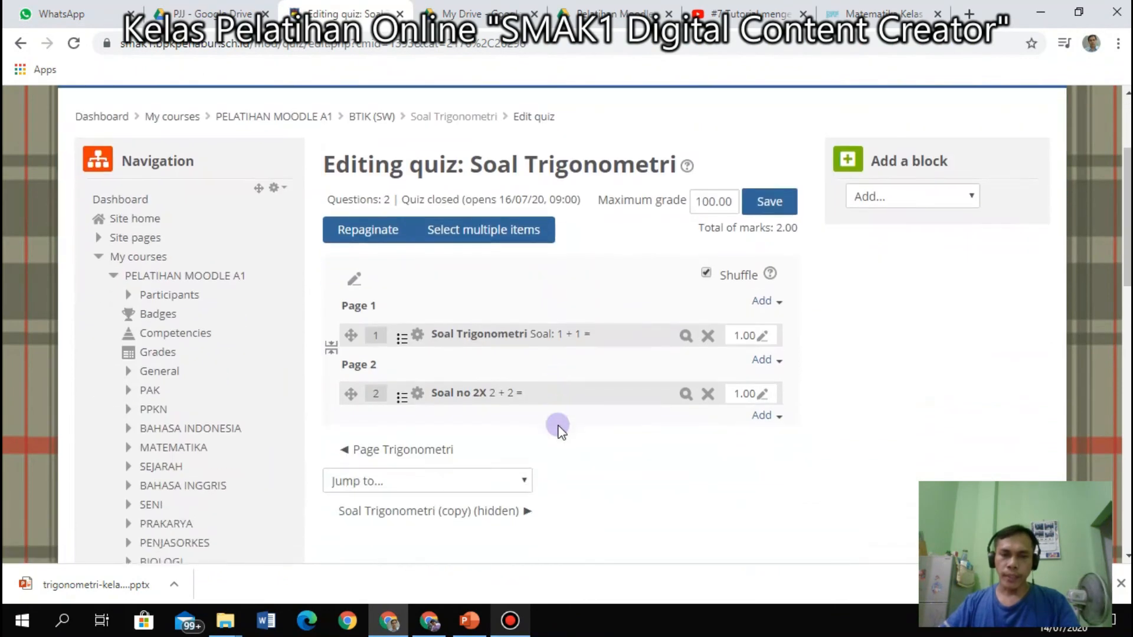
{"action": "left_click", "coordinate": [685, 394]}
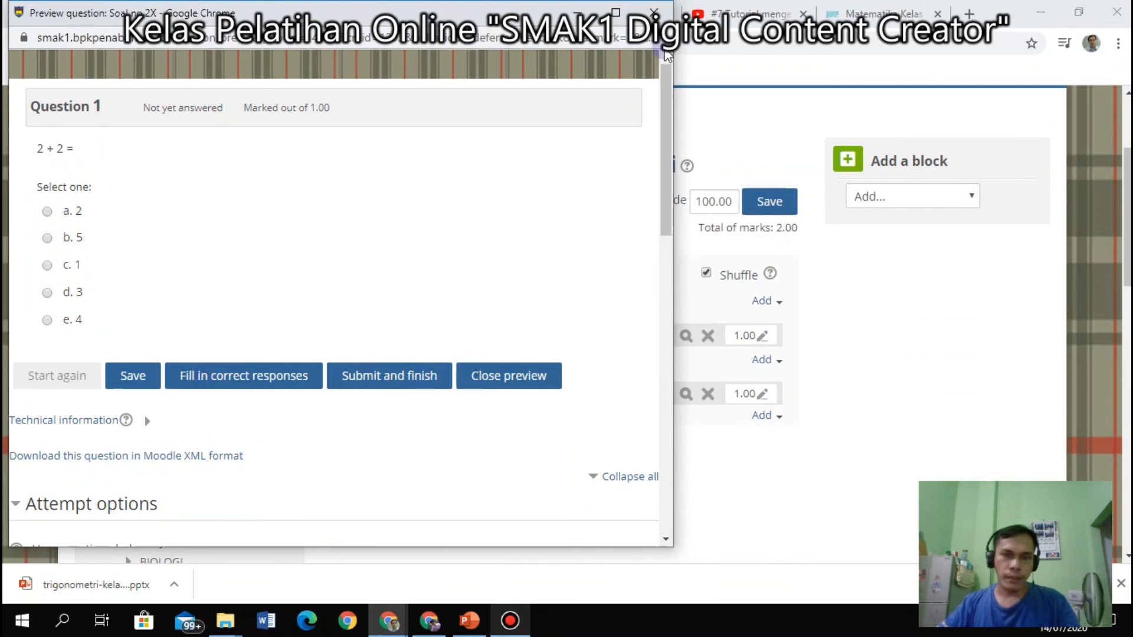
{"action": "left_click", "coordinate": [657, 13]}
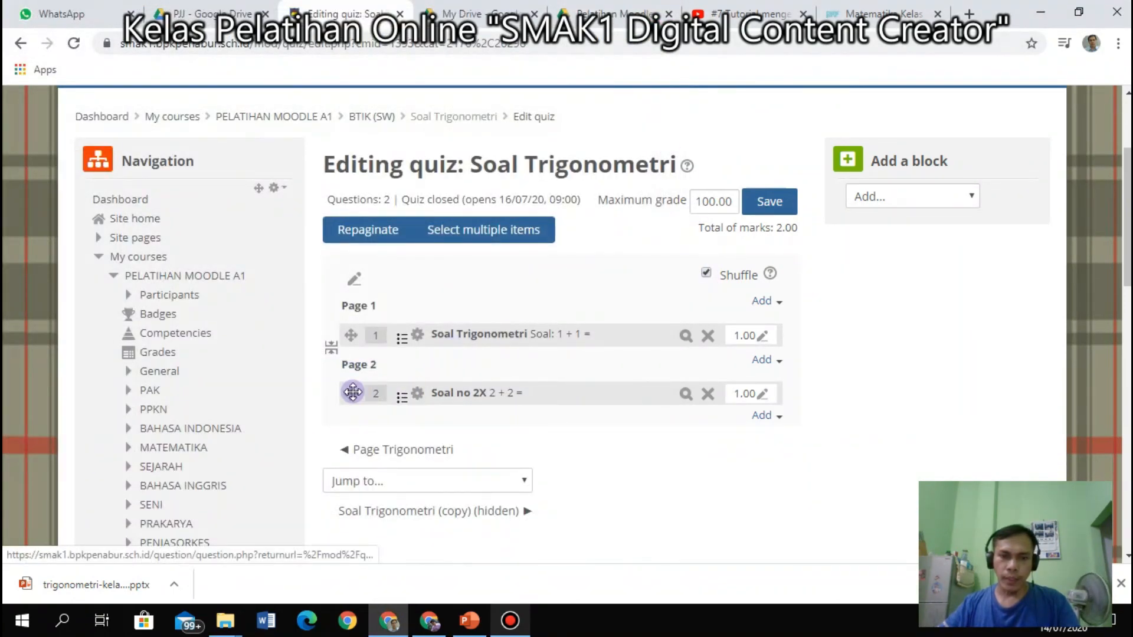
Drag Soal no 2X above Soal Trigonometri to reorder the two questions.
{"action": "mouse_move", "coordinate": [351, 394]}
{"action": "left_mouse_down"}
{"action": "mouse_move", "coordinate": [342, 332]}
{"action": "mouse_move", "coordinate": [351, 387]}
{"action": "left_mouse_up"}
{"action": "left_click_drag", "start_coordinate": [351, 337], "coordinate": [344, 399]}
{"action": "left_click_drag", "start_coordinate": [351, 361], "coordinate": [346, 407]}
{"action": "left_click_drag", "start_coordinate": [348, 361], "coordinate": [349, 403]}
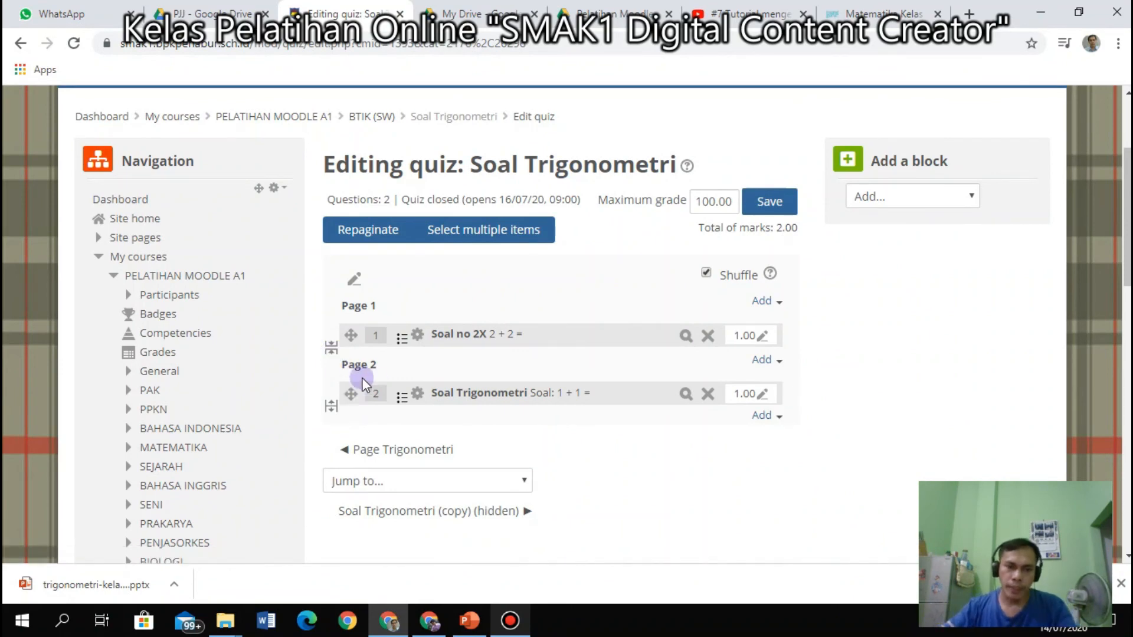
{"action": "left_click_drag", "start_coordinate": [351, 396], "coordinate": [349, 334]}
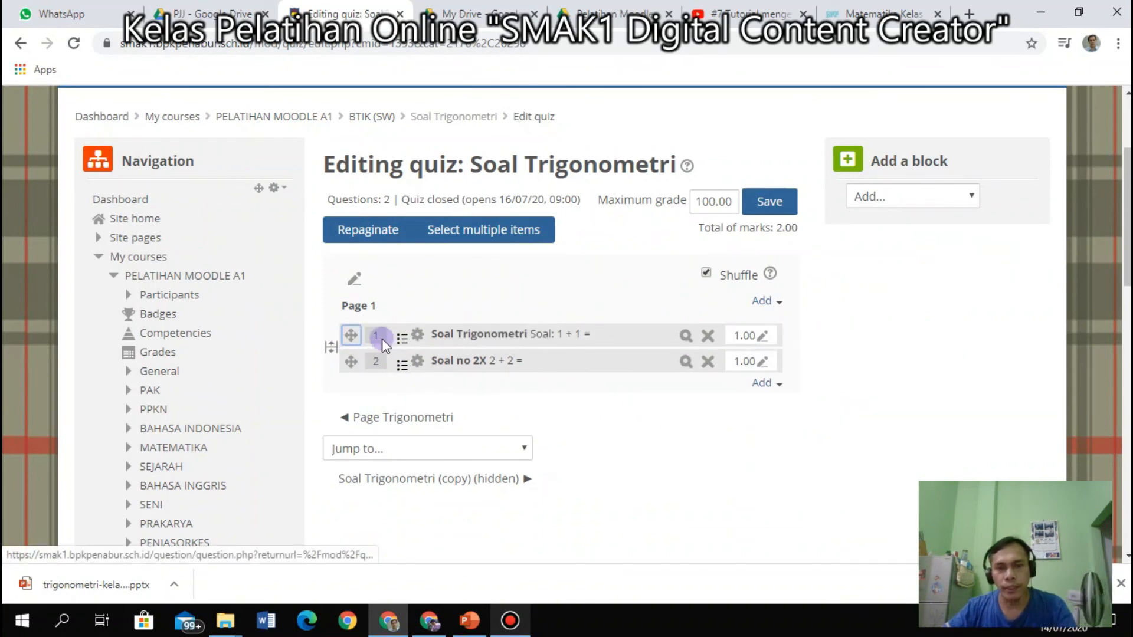
Remove the page break so both questions share Page 1, then preview the quiz.
{"action": "left_click", "coordinate": [331, 349]}
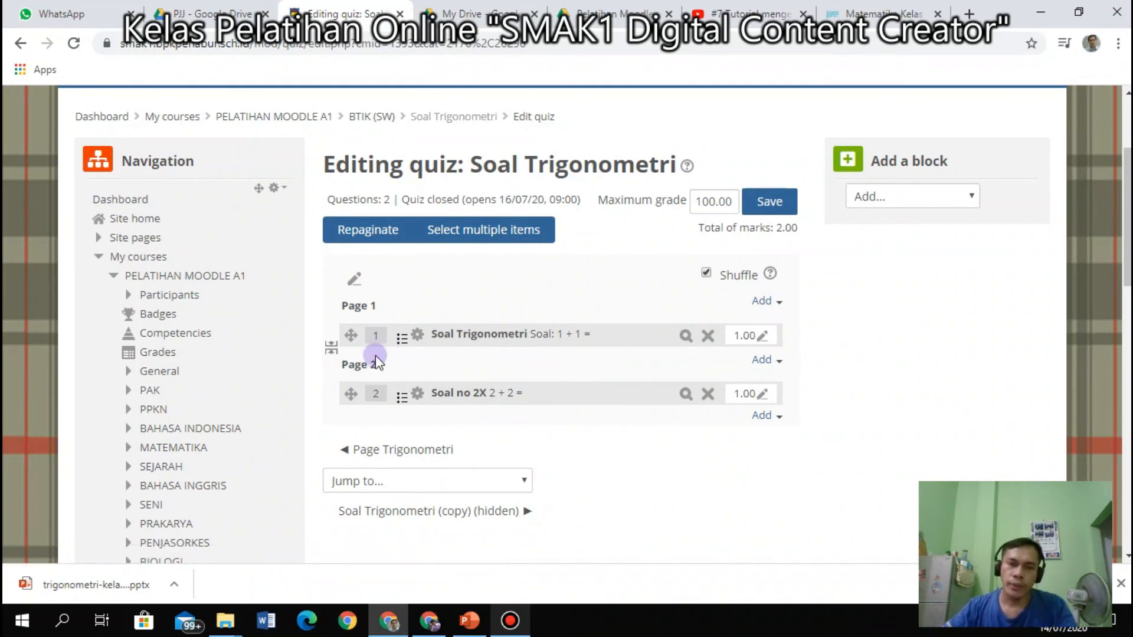
{"action": "left_click", "coordinate": [331, 349]}
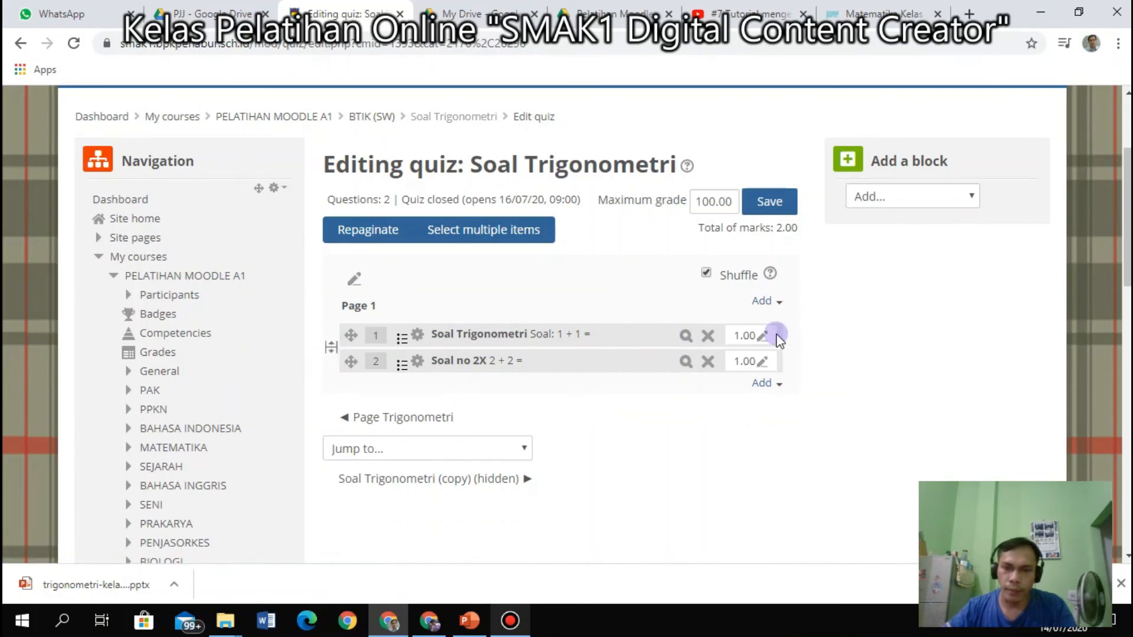
{"action": "scroll", "coordinate": [818, 309], "scroll_direction": "up", "scroll_amount": 3}
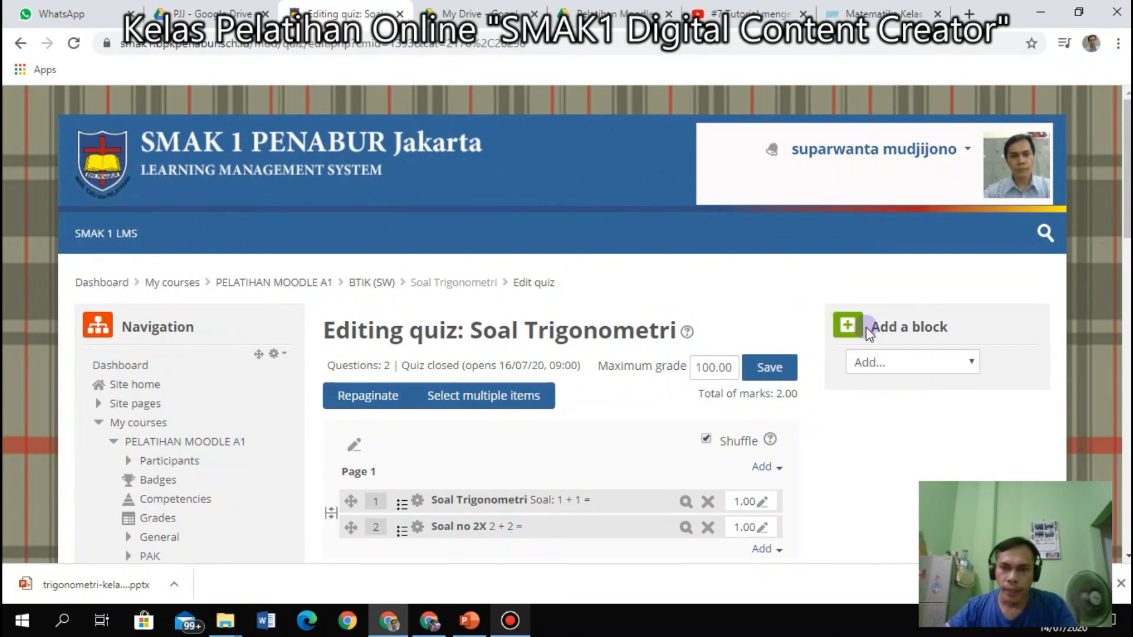
{"action": "scroll", "coordinate": [485, 437], "scroll_direction": "down", "scroll_amount": 8}
{"action": "scroll", "coordinate": [222, 465], "scroll_direction": "down", "scroll_amount": 8}
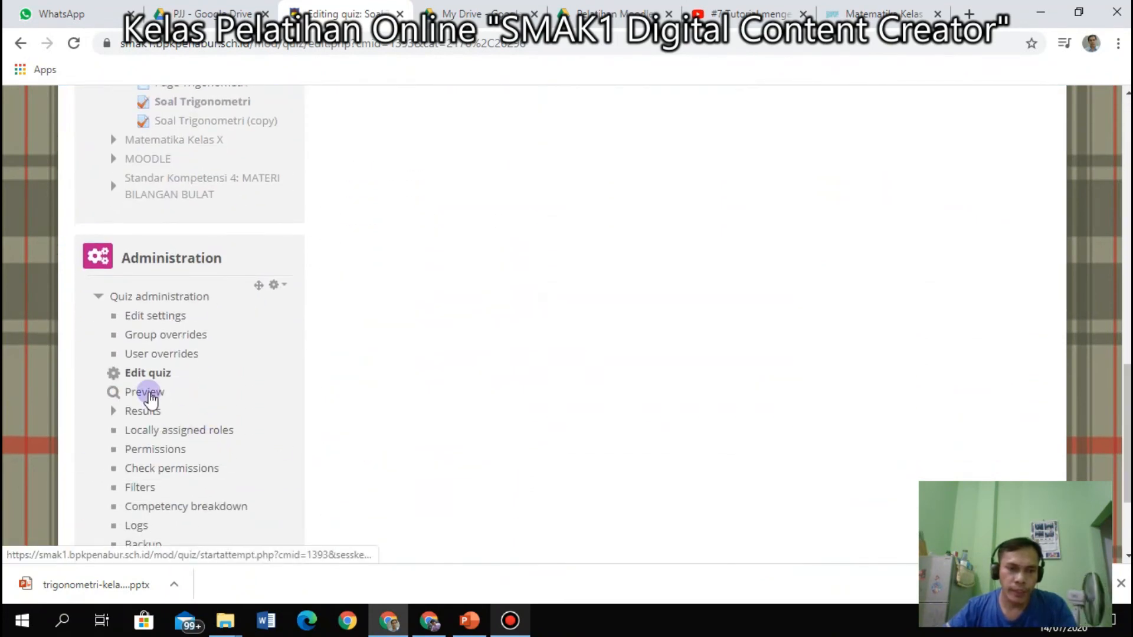
{"action": "scroll", "coordinate": [716, 359], "scroll_direction": "up", "scroll_amount": 15}
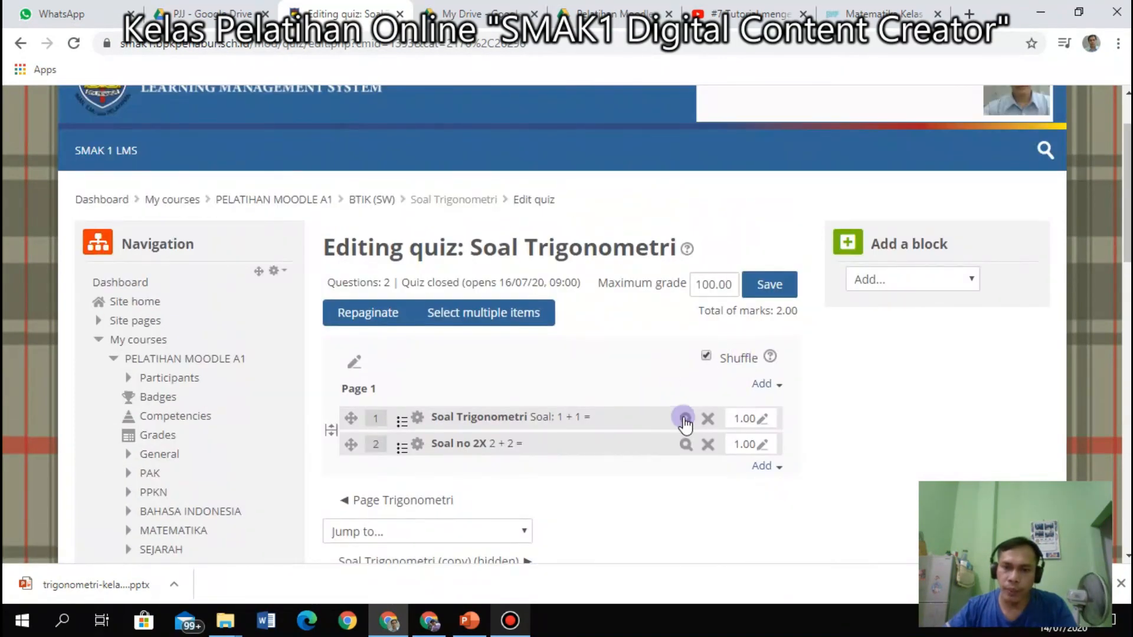
{"action": "scroll", "coordinate": [329, 384], "scroll_direction": "down", "scroll_amount": 15}
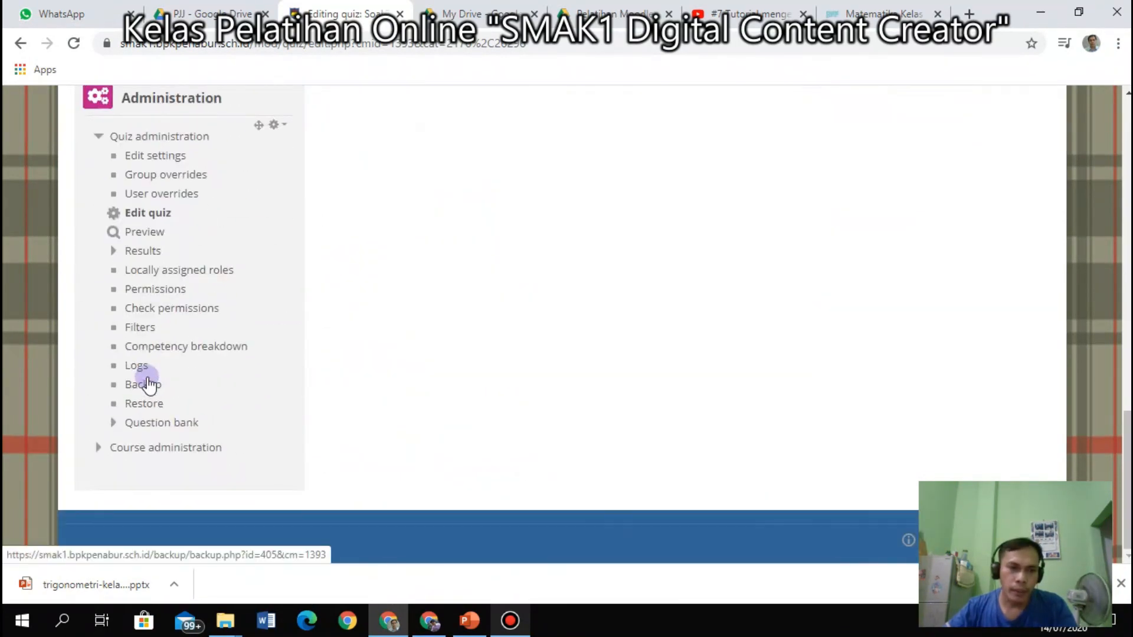
{"action": "scroll", "coordinate": [148, 378], "scroll_direction": "up", "scroll_amount": 2}
{"action": "left_click", "coordinate": [145, 317]}
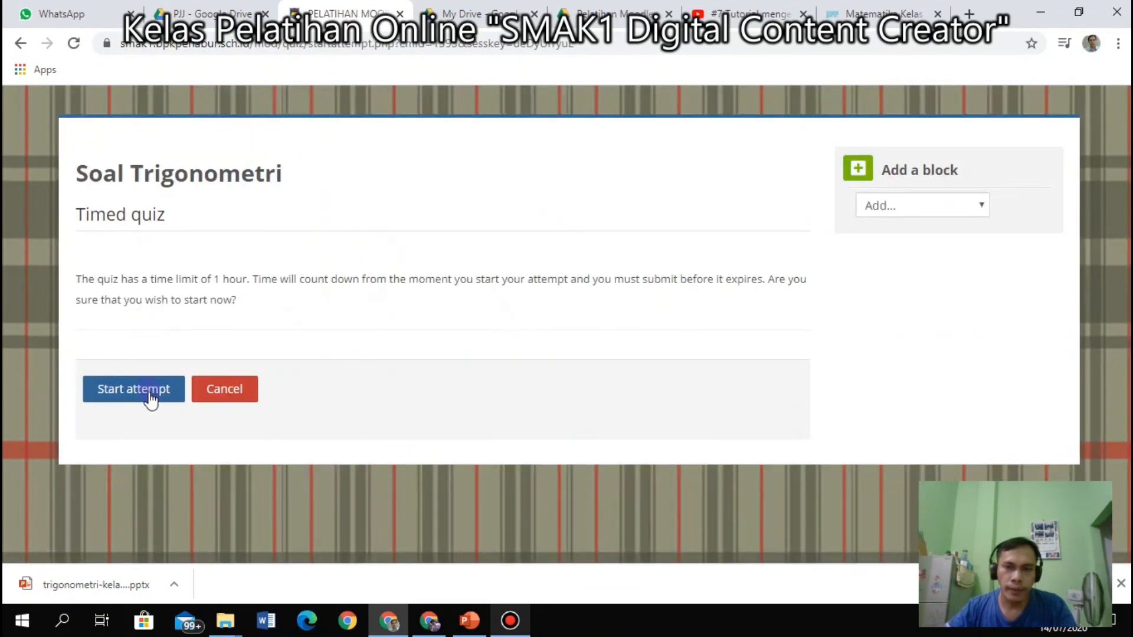
Start the one-hour preview attempt and flip between Questions 2 and 1, ending on '2 + 2 ='.
{"action": "left_click", "coordinate": [149, 392]}
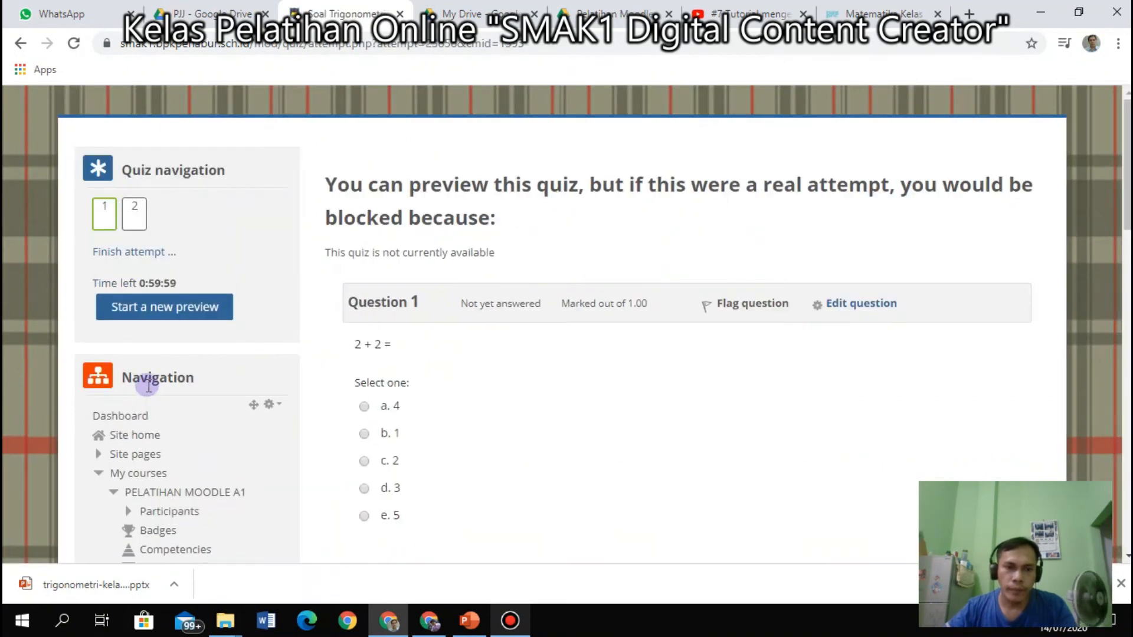
{"action": "left_click", "coordinate": [133, 220]}
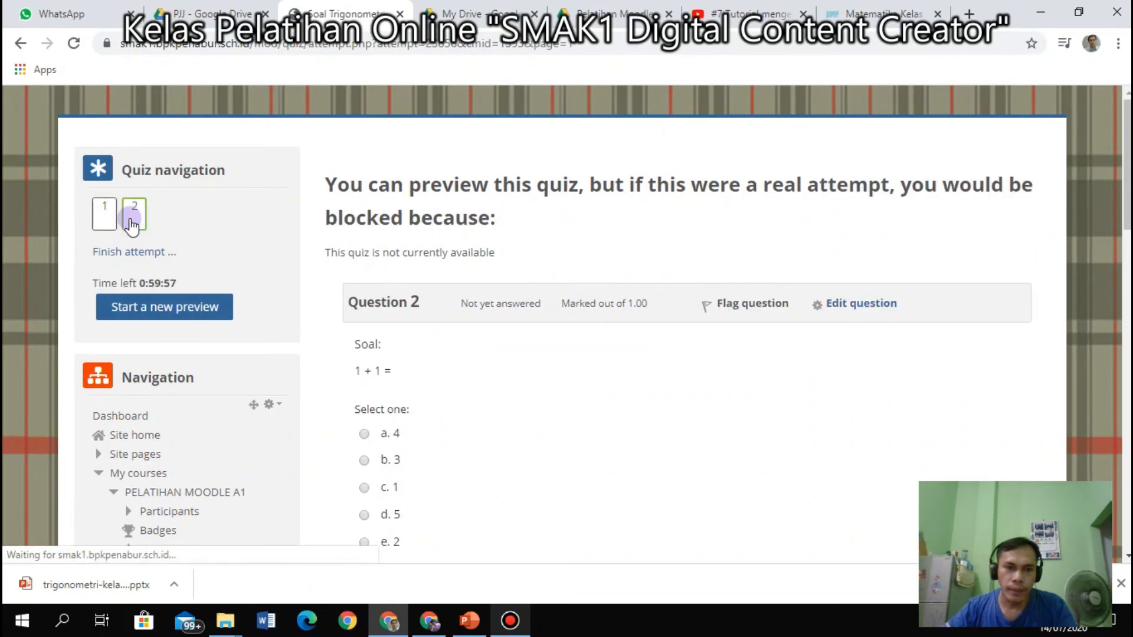
{"action": "left_click", "coordinate": [102, 222]}
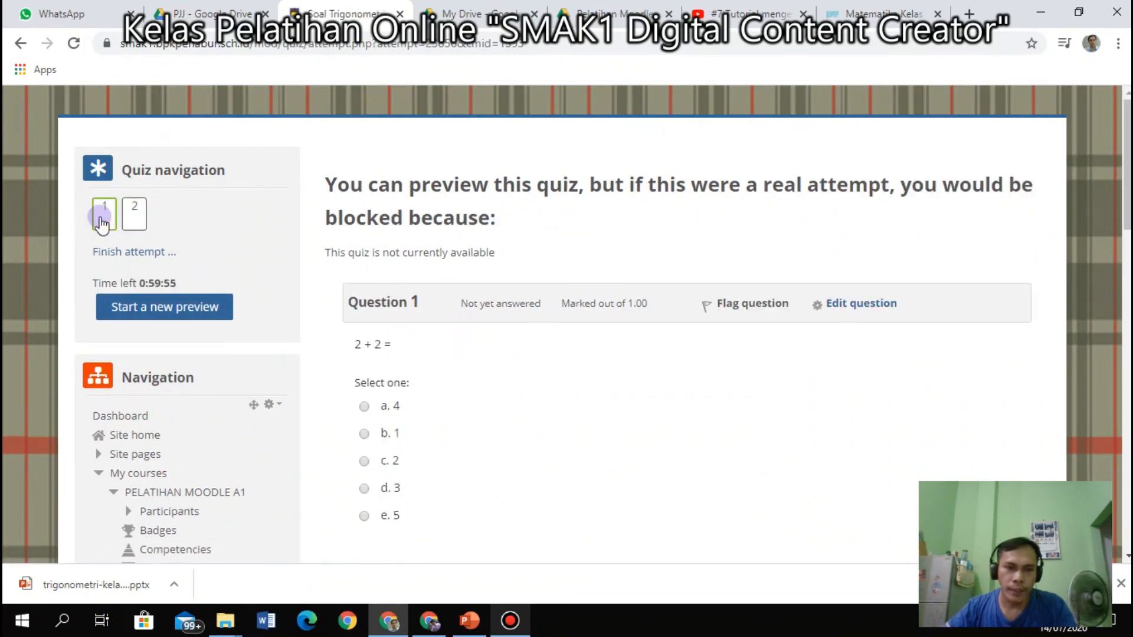
{"action": "left_click", "coordinate": [20, 44]}
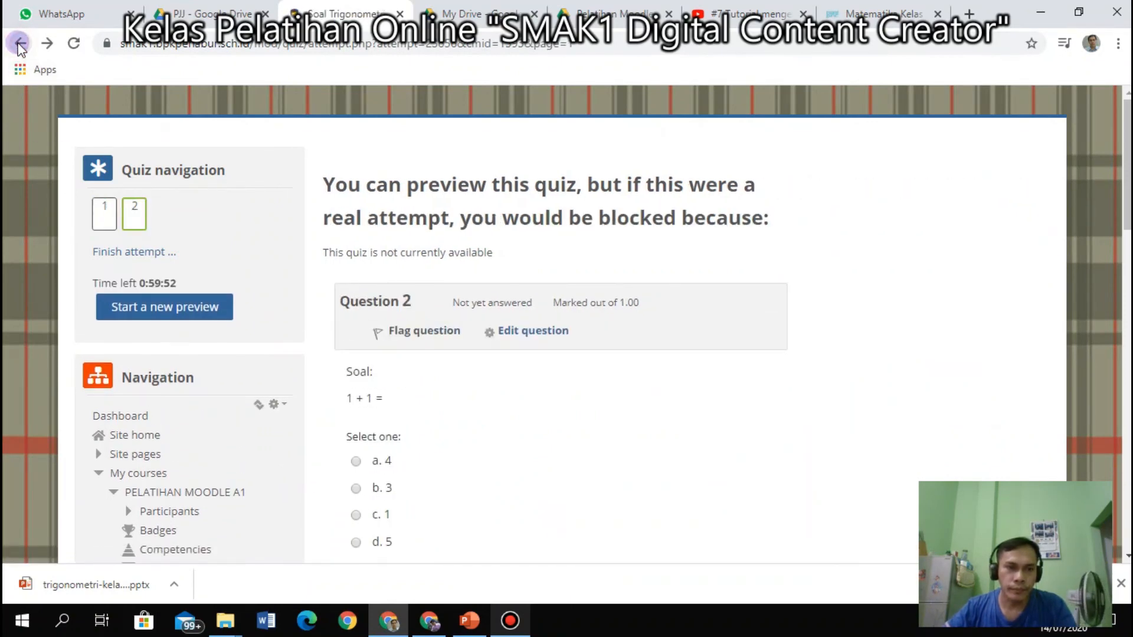
{"action": "left_click", "coordinate": [20, 44]}
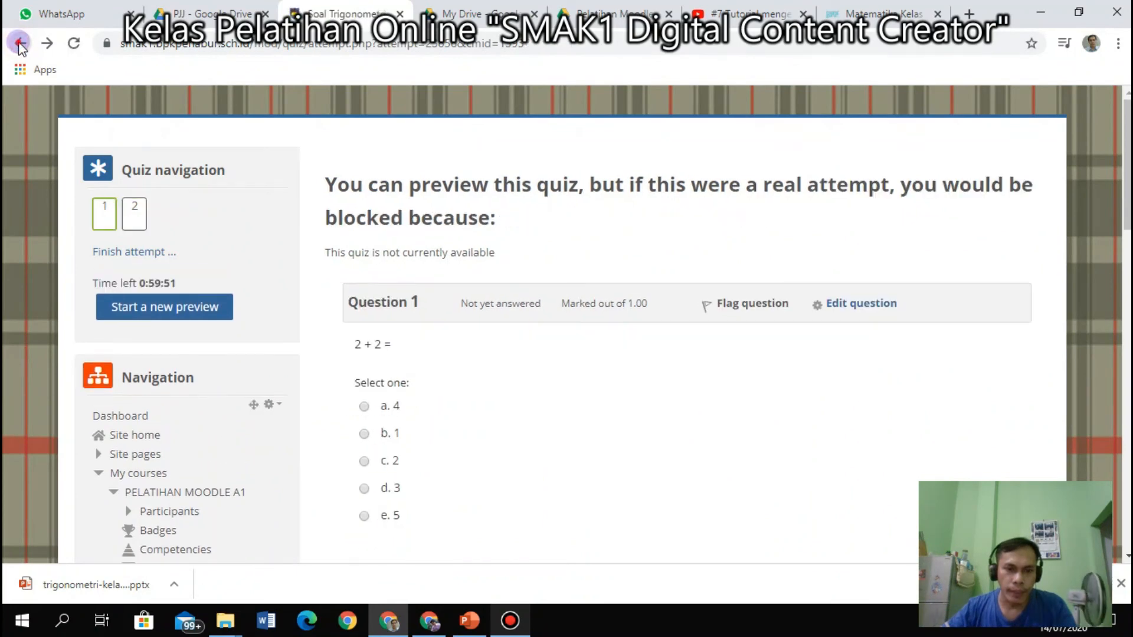
Open the Soal Trigonometri overview page from the breadcrumb.
{"action": "scroll", "coordinate": [495, 348], "scroll_direction": "up", "scroll_amount": 15}
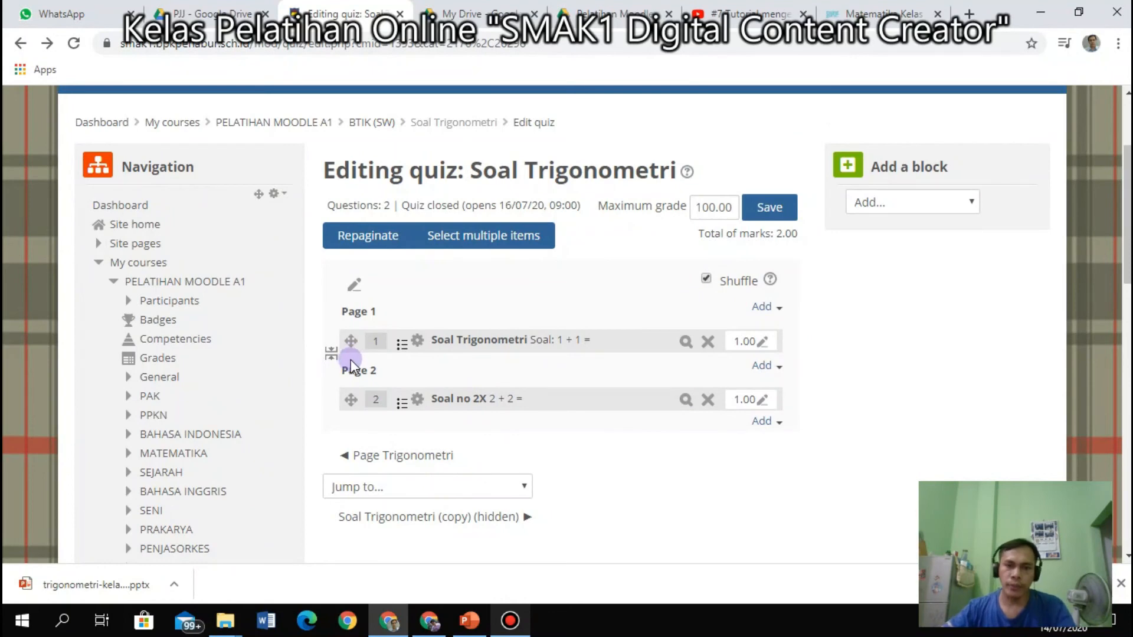
{"action": "scroll", "coordinate": [374, 374], "scroll_direction": "down", "scroll_amount": 4}
{"action": "scroll", "coordinate": [367, 376], "scroll_direction": "up", "scroll_amount": 4}
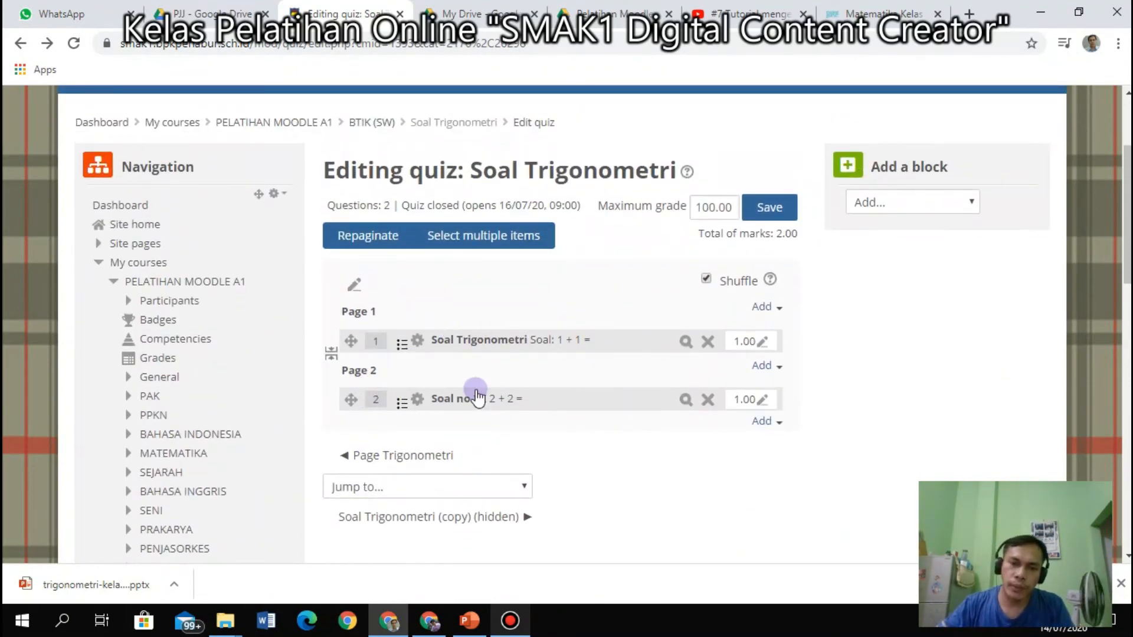
{"action": "scroll", "coordinate": [308, 408], "scroll_direction": "down", "scroll_amount": 4}
{"action": "scroll", "coordinate": [303, 413], "scroll_direction": "down", "scroll_amount": 11}
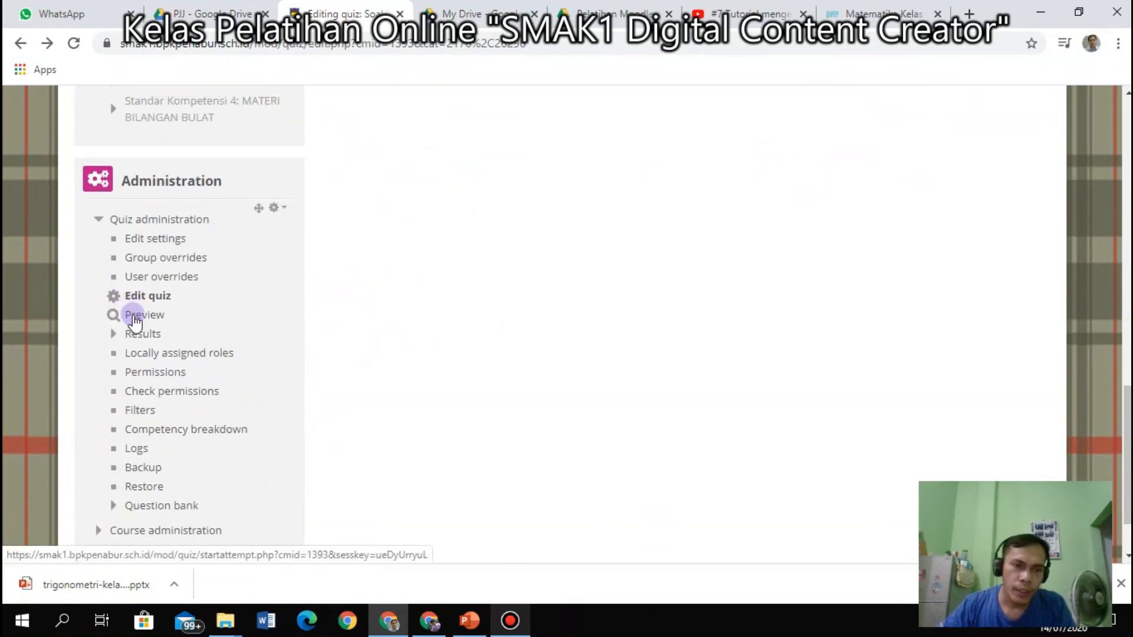
{"action": "scroll", "coordinate": [592, 370], "scroll_direction": "up", "scroll_amount": 3}
{"action": "scroll", "coordinate": [511, 377], "scroll_direction": "down", "scroll_amount": 4}
{"action": "scroll", "coordinate": [507, 369], "scroll_direction": "up", "scroll_amount": 3}
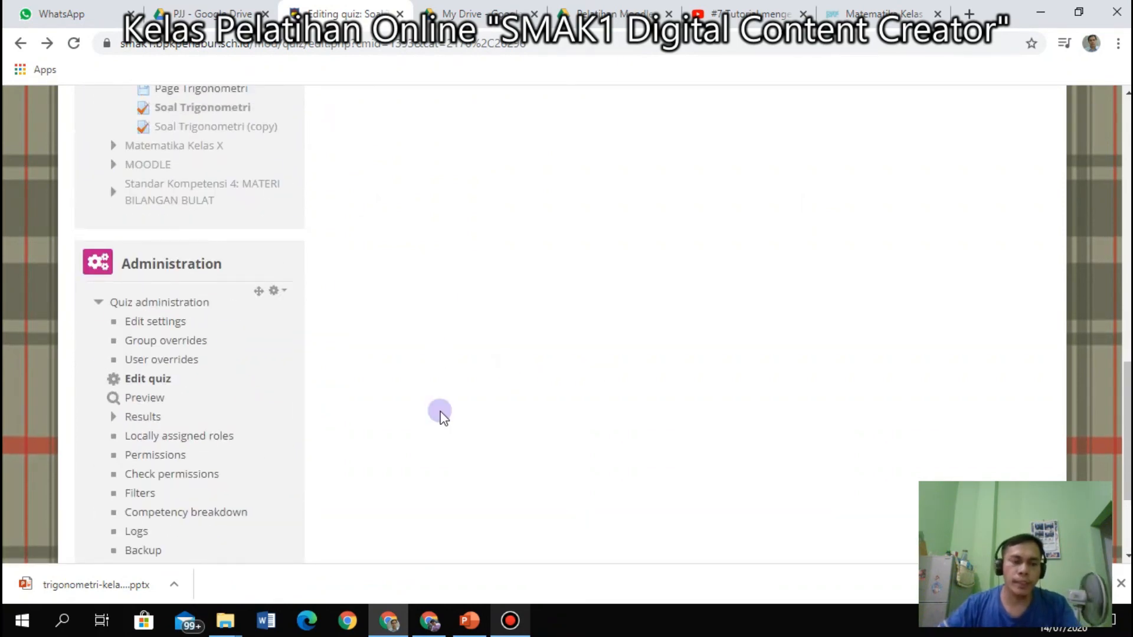
{"action": "scroll", "coordinate": [233, 369], "scroll_direction": "up", "scroll_amount": 3}
{"action": "scroll", "coordinate": [235, 372], "scroll_direction": "down", "scroll_amount": 3}
{"action": "scroll", "coordinate": [233, 370], "scroll_direction": "up", "scroll_amount": 15}
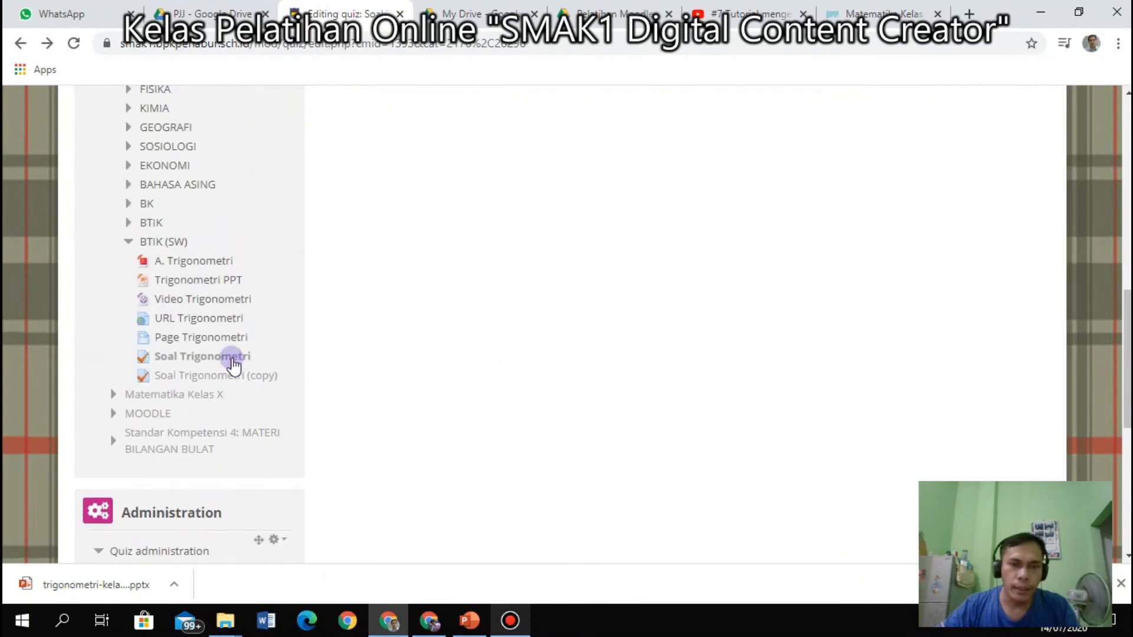
{"action": "scroll", "coordinate": [529, 321], "scroll_direction": "down", "scroll_amount": 3}
{"action": "scroll", "coordinate": [526, 307], "scroll_direction": "up", "scroll_amount": 3}
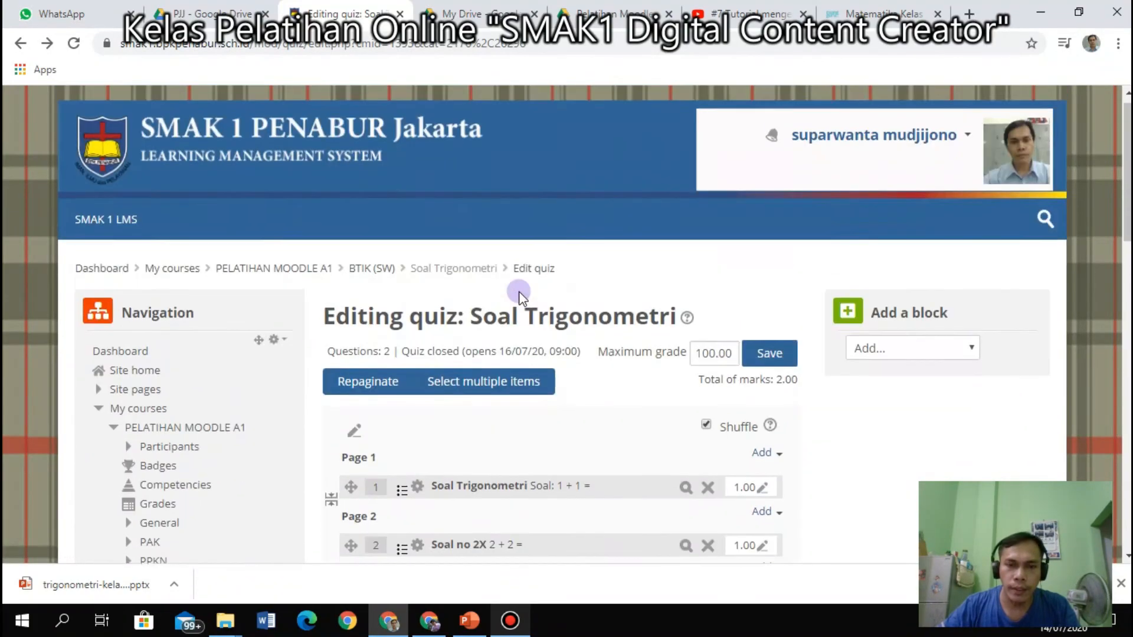
{"action": "scroll", "coordinate": [518, 285], "scroll_direction": "down", "scroll_amount": 5}
{"action": "scroll", "coordinate": [519, 292], "scroll_direction": "up", "scroll_amount": 4}
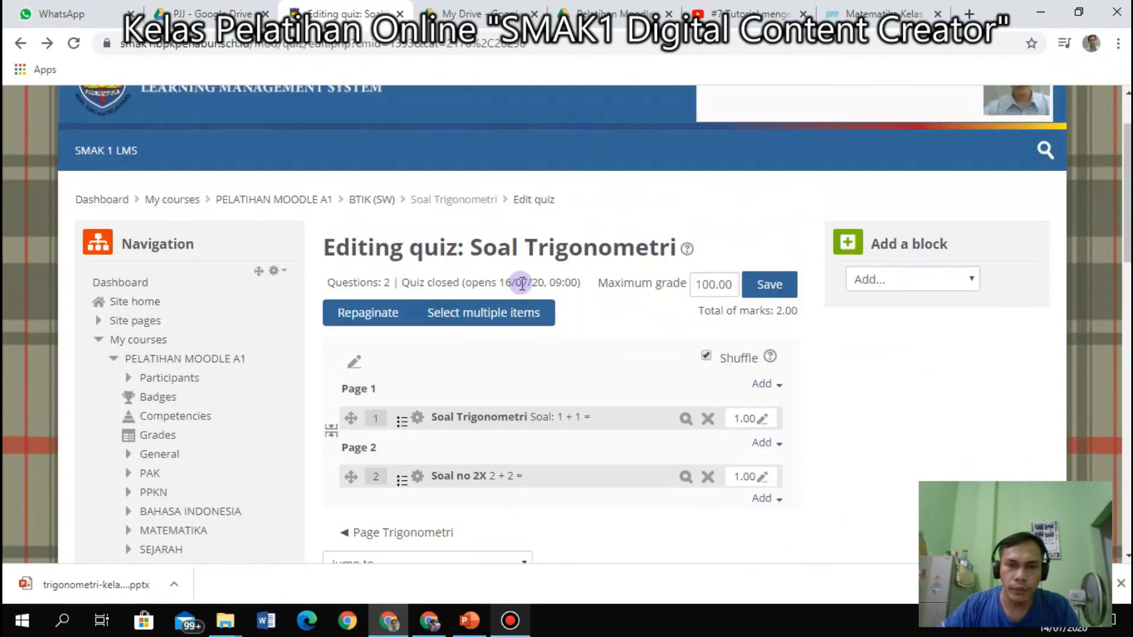
{"action": "left_click", "coordinate": [473, 200]}
Review the one attempt and 1-hour limit, then return to Edit quiz.
{"action": "scroll", "coordinate": [557, 361], "scroll_direction": "down", "scroll_amount": 3}
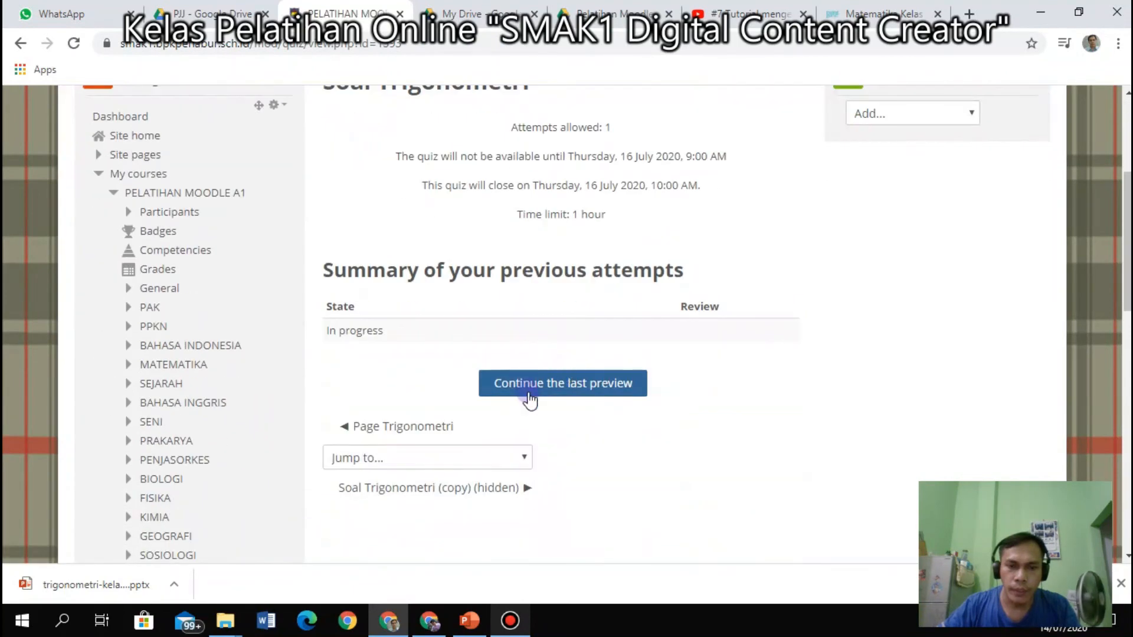
{"action": "scroll", "coordinate": [531, 389], "scroll_direction": "up", "scroll_amount": 2}
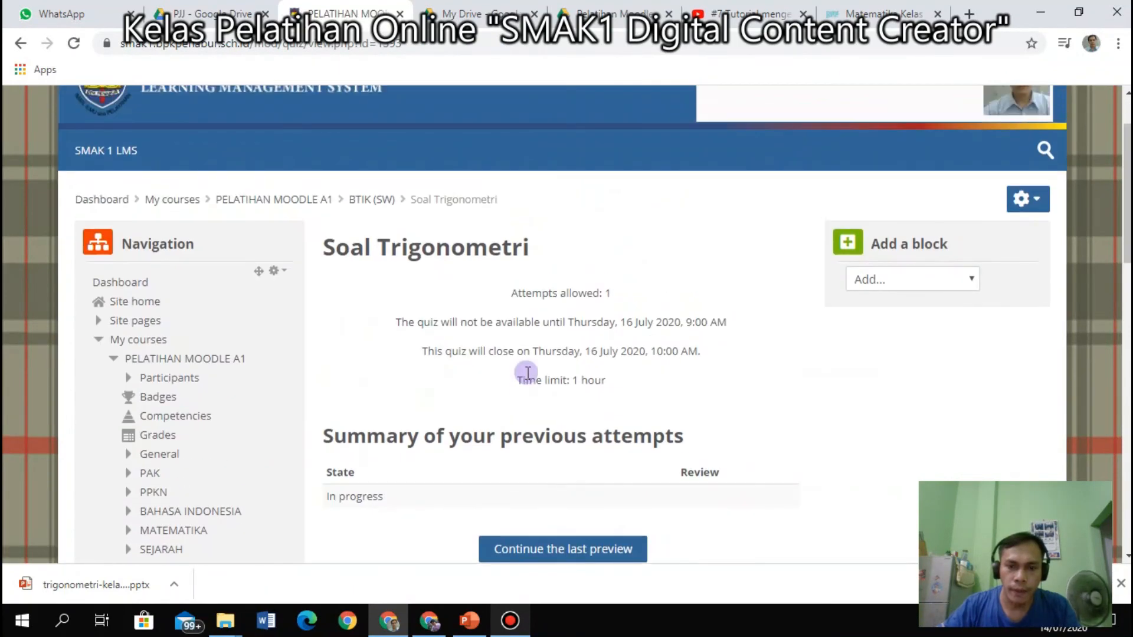
{"action": "scroll", "coordinate": [538, 374], "scroll_direction": "down", "scroll_amount": 4}
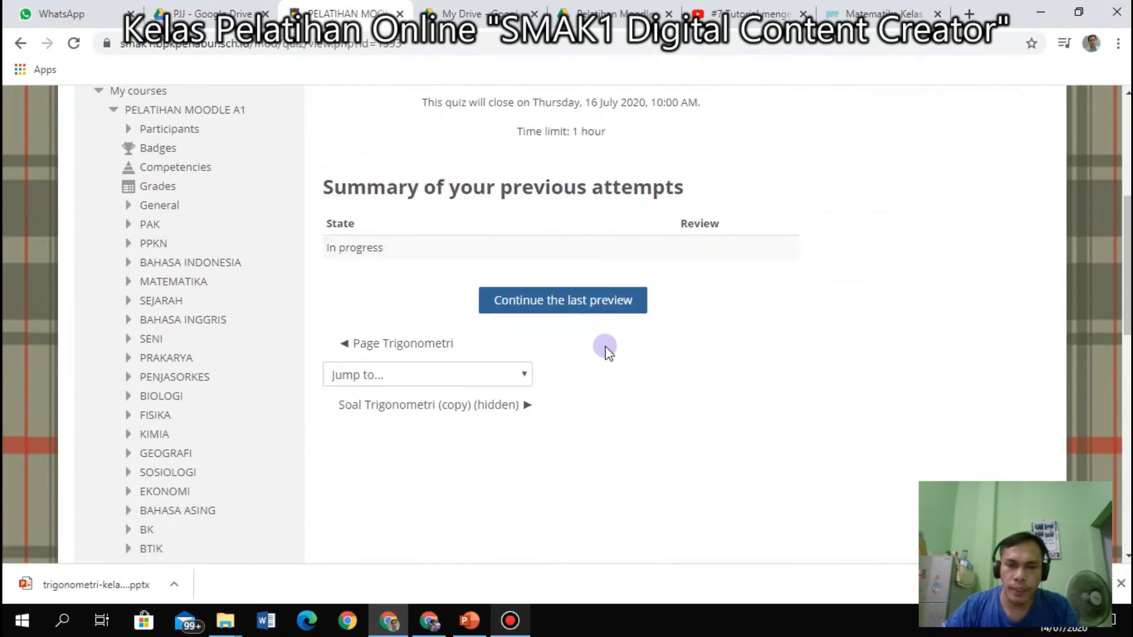
{"action": "scroll", "coordinate": [572, 329], "scroll_direction": "up", "scroll_amount": 1}
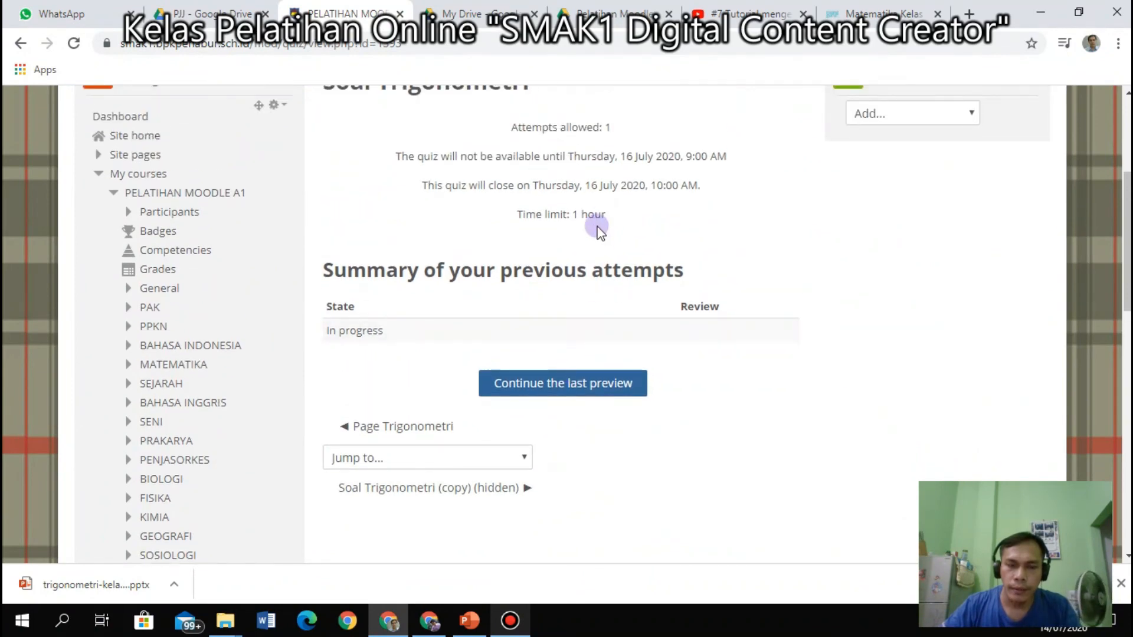
{"action": "scroll", "coordinate": [473, 235], "scroll_direction": "up", "scroll_amount": 3}
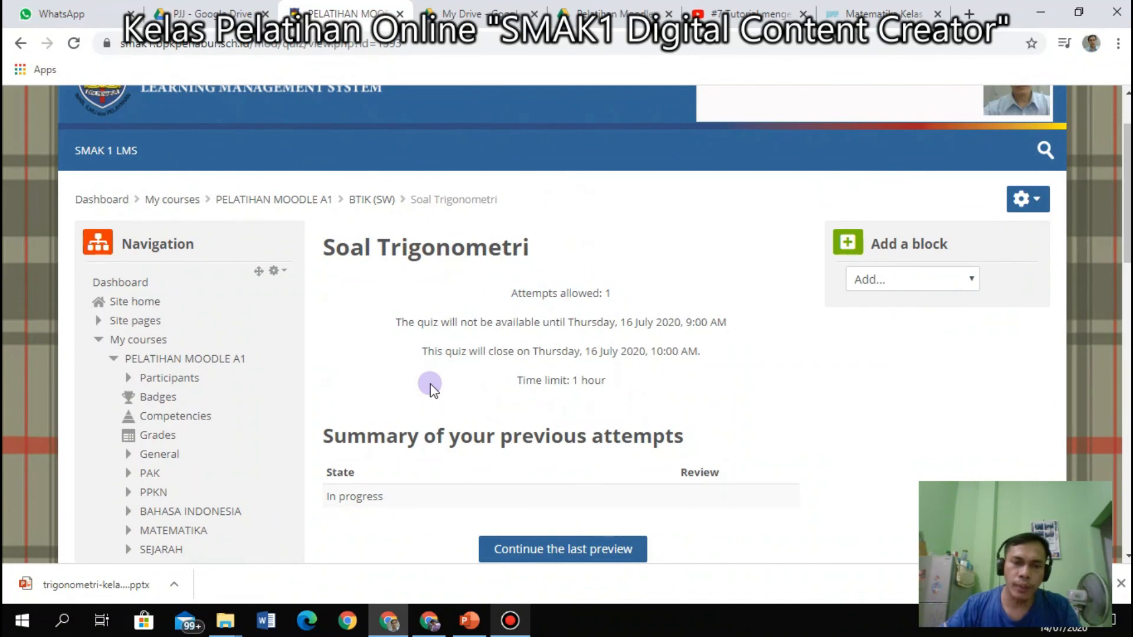
{"action": "scroll", "coordinate": [430, 389], "scroll_direction": "down", "scroll_amount": 5}
{"action": "scroll", "coordinate": [324, 350], "scroll_direction": "up", "scroll_amount": 3}
{"action": "scroll", "coordinate": [319, 354], "scroll_direction": "down", "scroll_amount": 10}
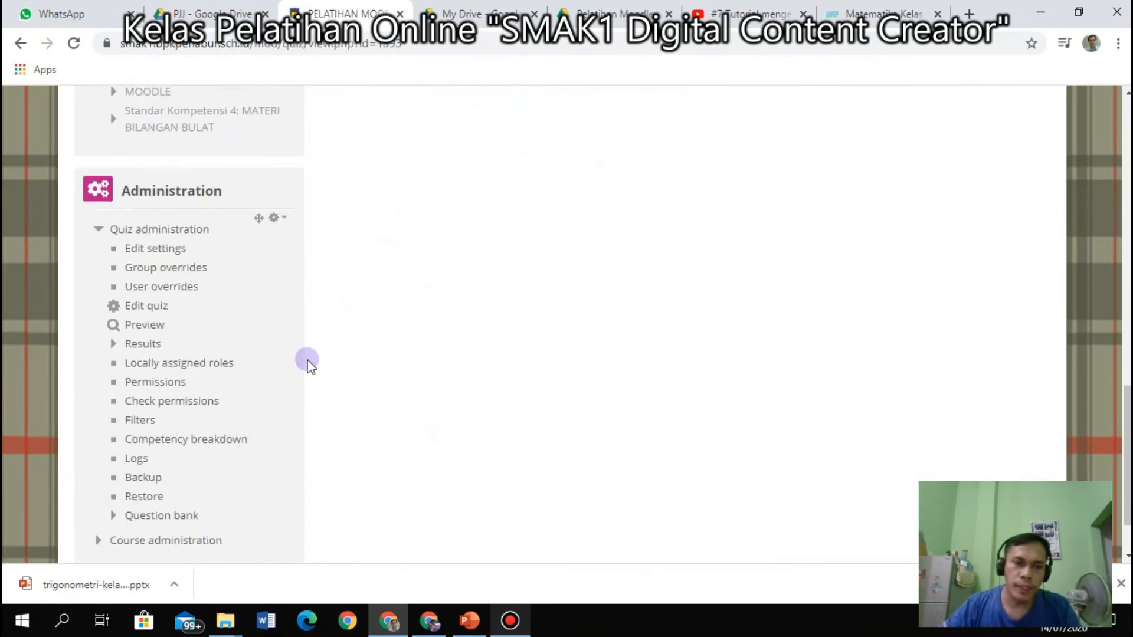
{"action": "scroll", "coordinate": [307, 364], "scroll_direction": "down", "scroll_amount": 3}
{"action": "left_click", "coordinate": [149, 225]}
Look over the quiz settings, then go back to the editing page.
{"action": "scroll", "coordinate": [705, 425], "scroll_direction": "down", "scroll_amount": 1}
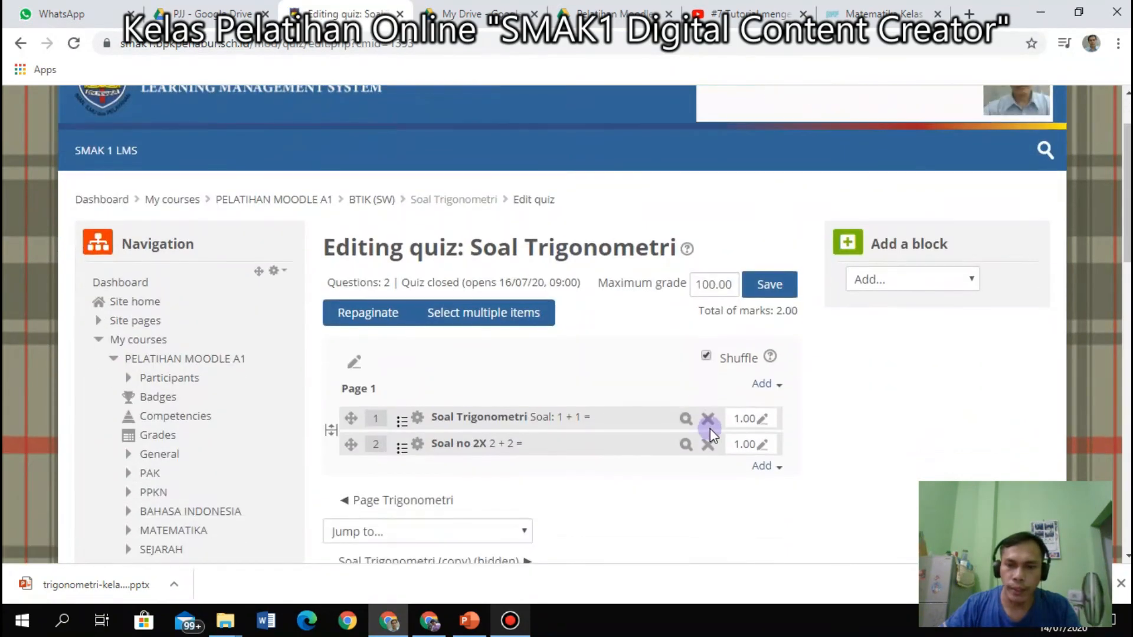
{"action": "scroll", "coordinate": [201, 246], "scroll_direction": "down", "scroll_amount": 8}
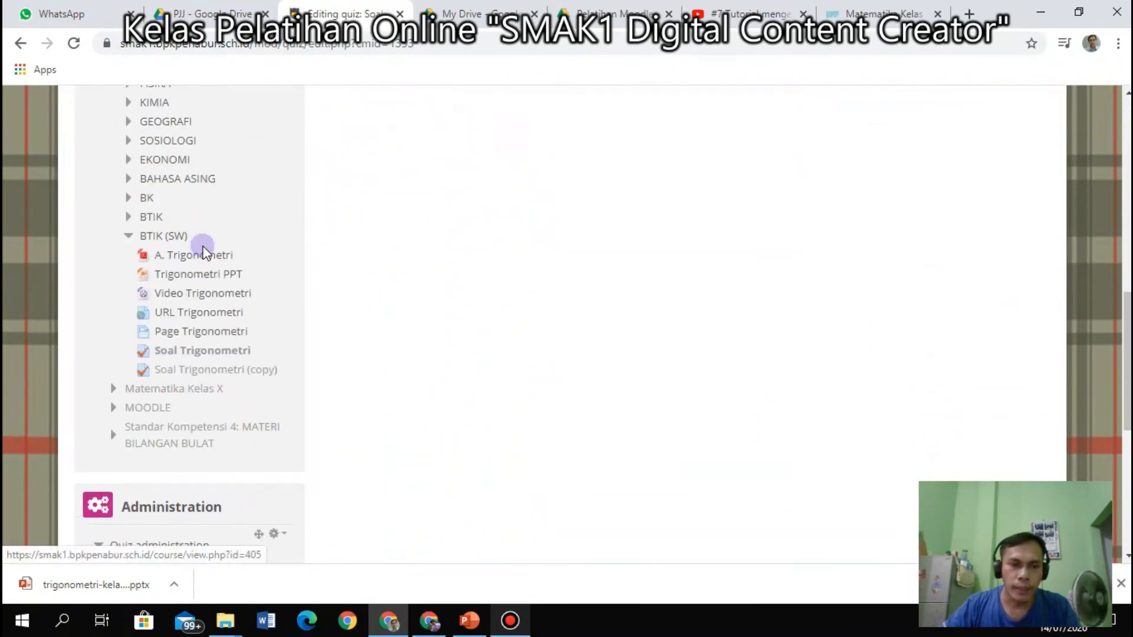
{"action": "scroll", "coordinate": [203, 246], "scroll_direction": "down", "scroll_amount": 5}
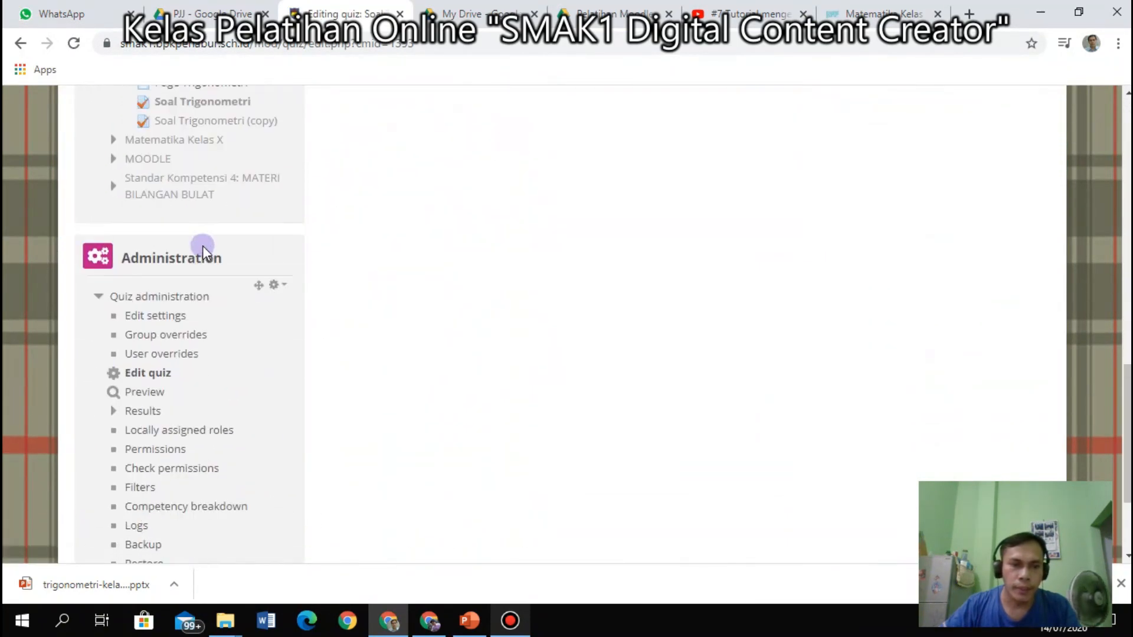
{"action": "left_click", "coordinate": [166, 316]}
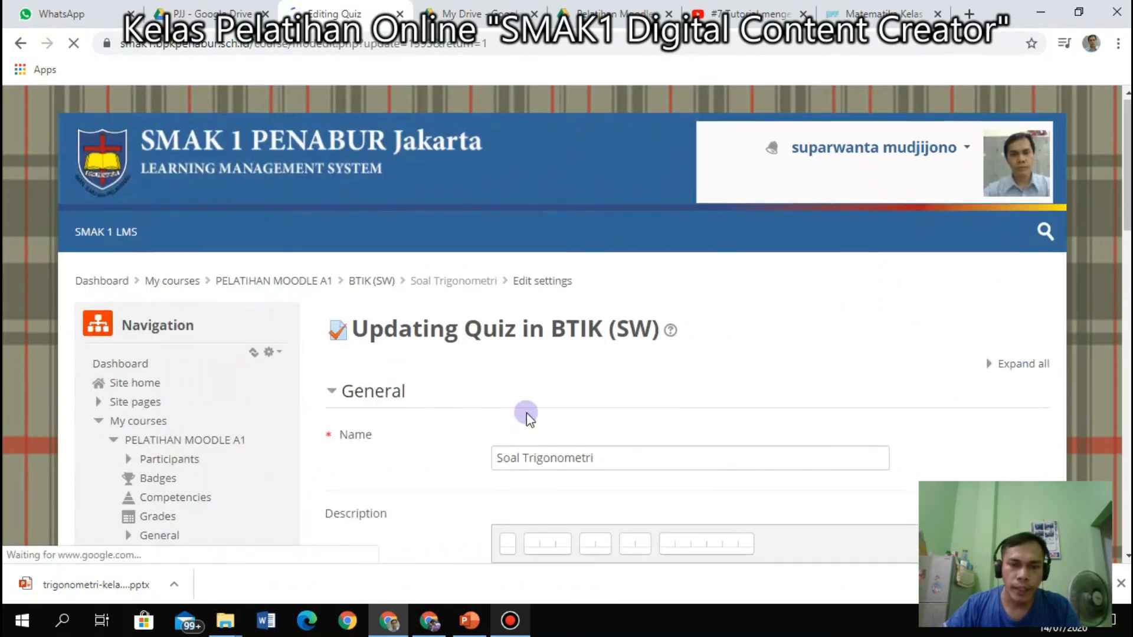
{"action": "scroll", "coordinate": [528, 412], "scroll_direction": "down", "scroll_amount": 4}
{"action": "scroll", "coordinate": [531, 412], "scroll_direction": "down", "scroll_amount": 4}
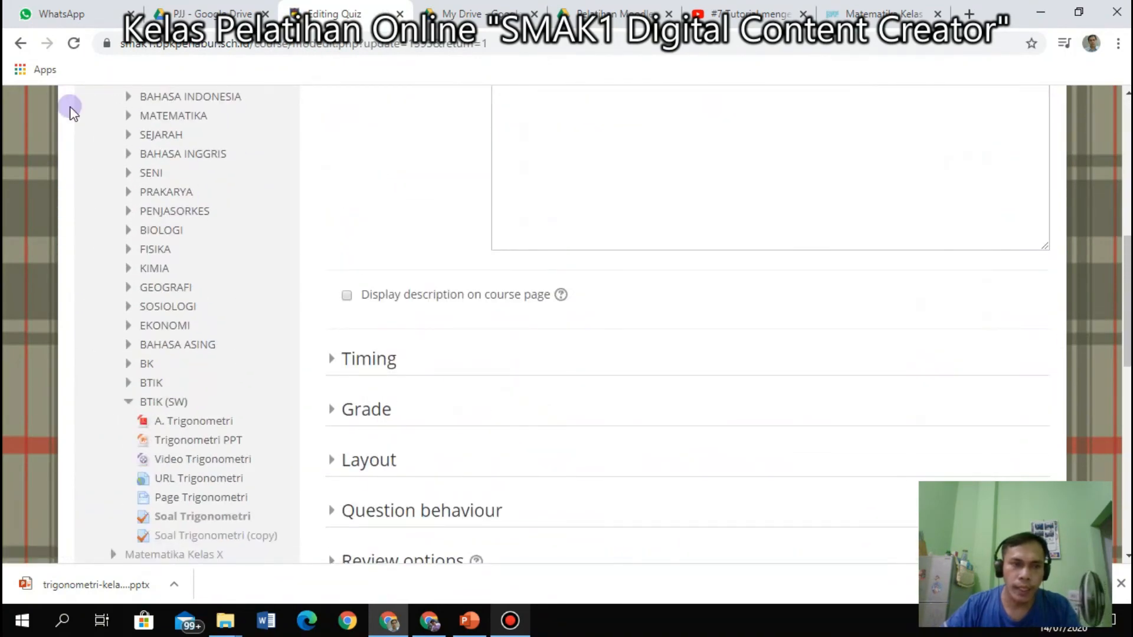
{"action": "left_click", "coordinate": [22, 45]}
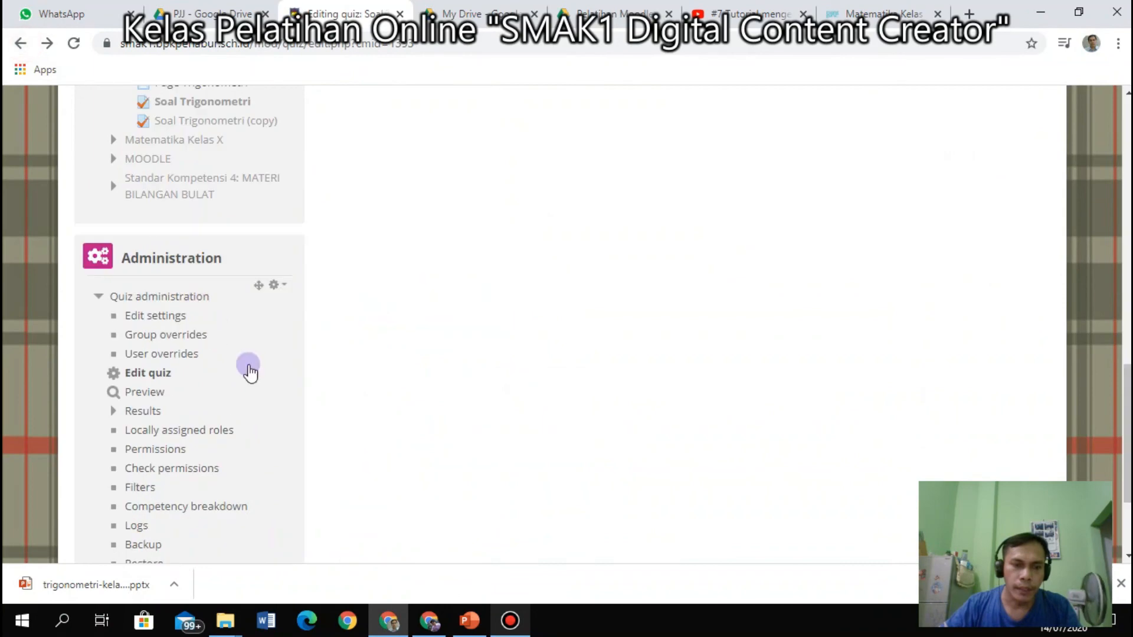
Preview the quiz again and return to the Editing quiz page.
{"action": "scroll", "coordinate": [215, 346], "scroll_direction": "up", "scroll_amount": 1}
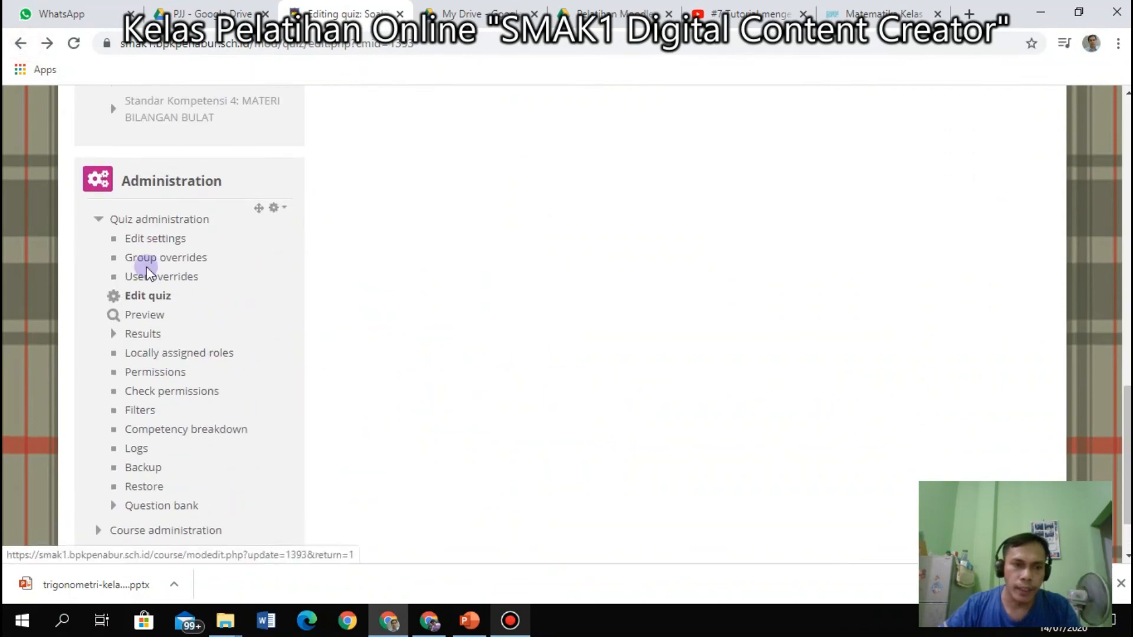
{"action": "left_click", "coordinate": [138, 319]}
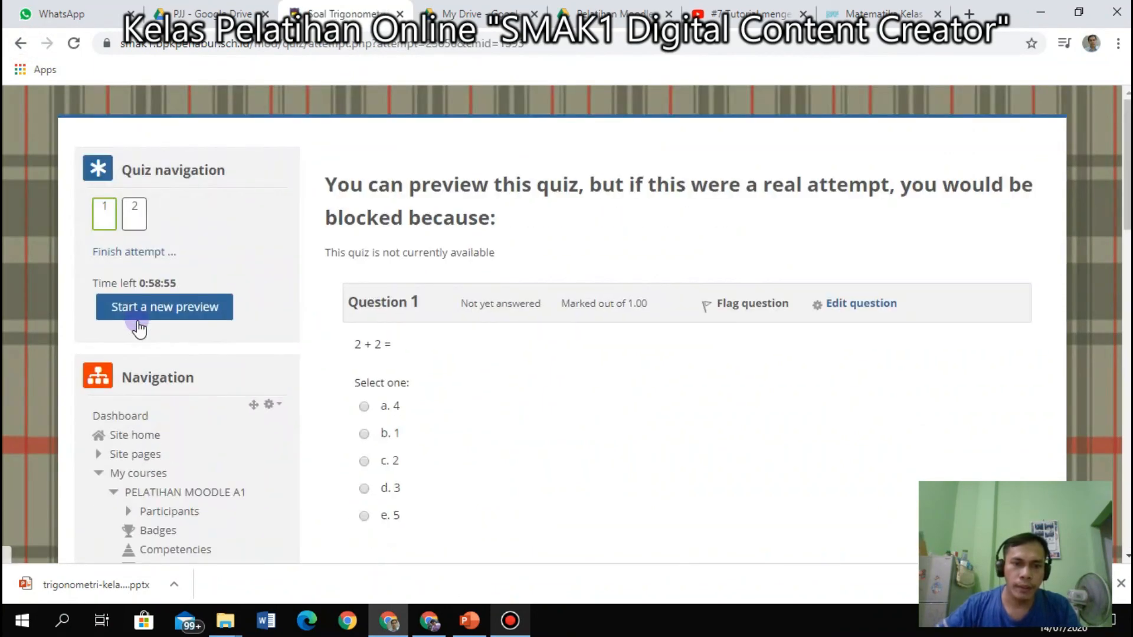
{"action": "left_click", "coordinate": [22, 45]}
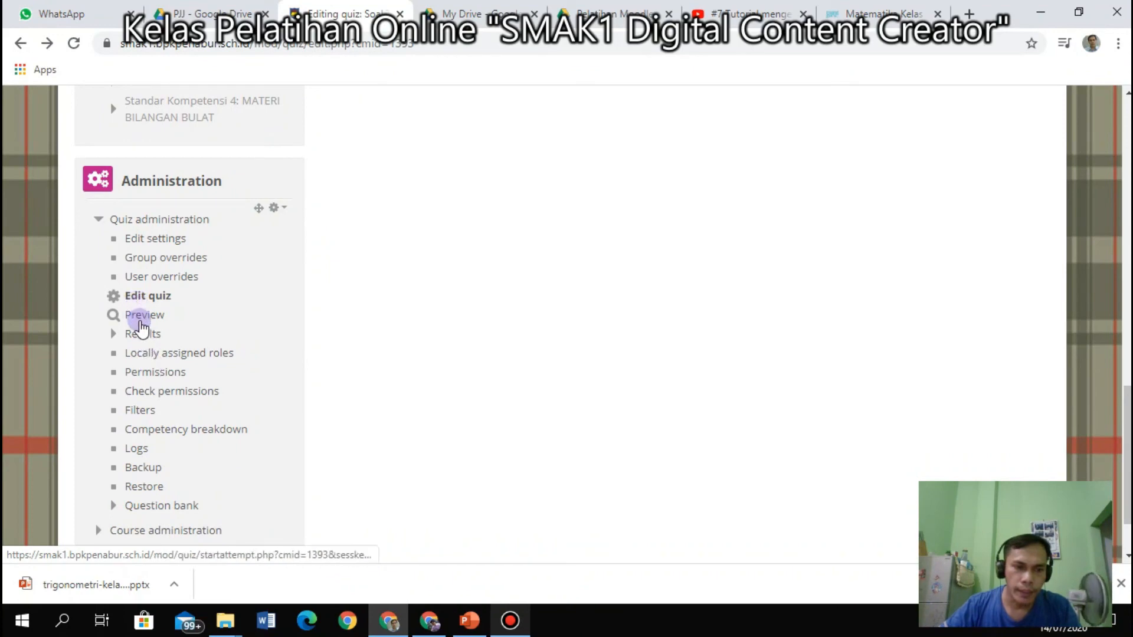
{"action": "scroll", "coordinate": [297, 259], "scroll_direction": "up", "scroll_amount": 15}
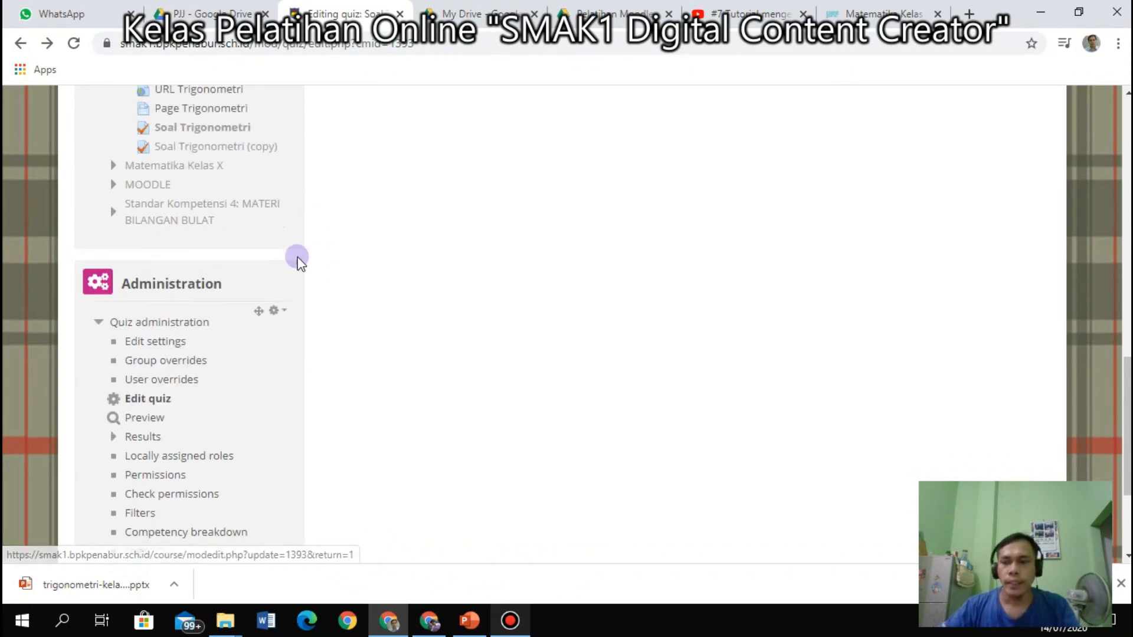